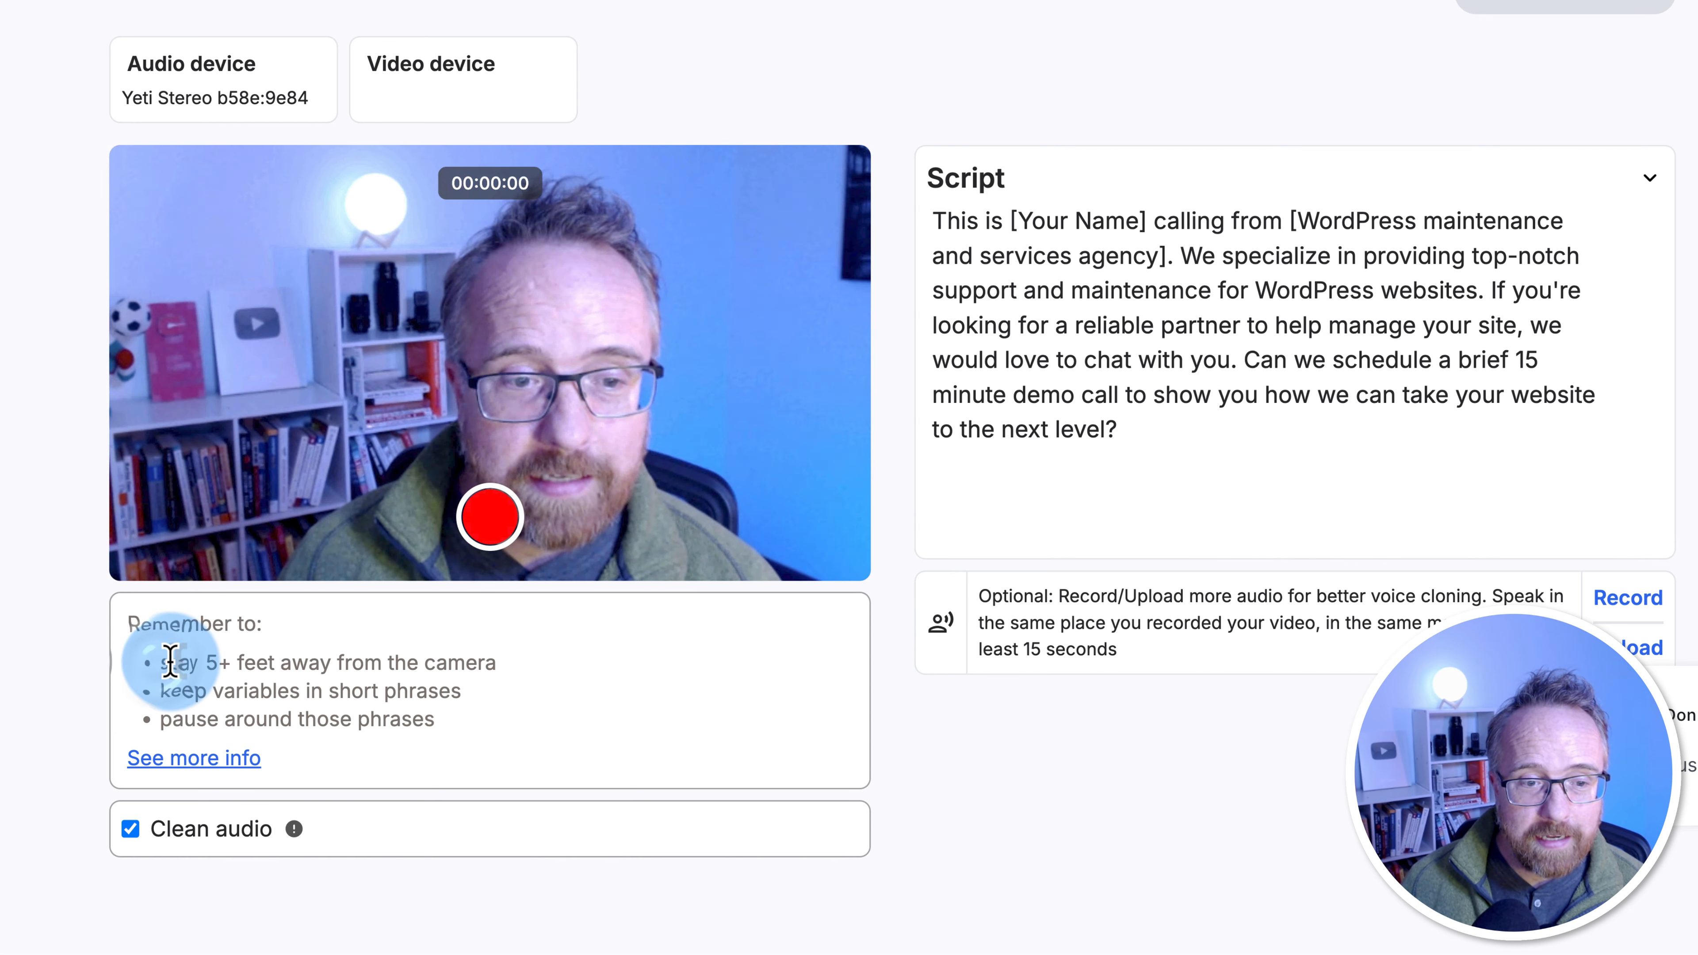
Review the recording reminders about camera distance, short variable phrases and pausing around them
left_click_drag(164, 659, 460, 710)
left_click_drag(461, 721, 160, 738)
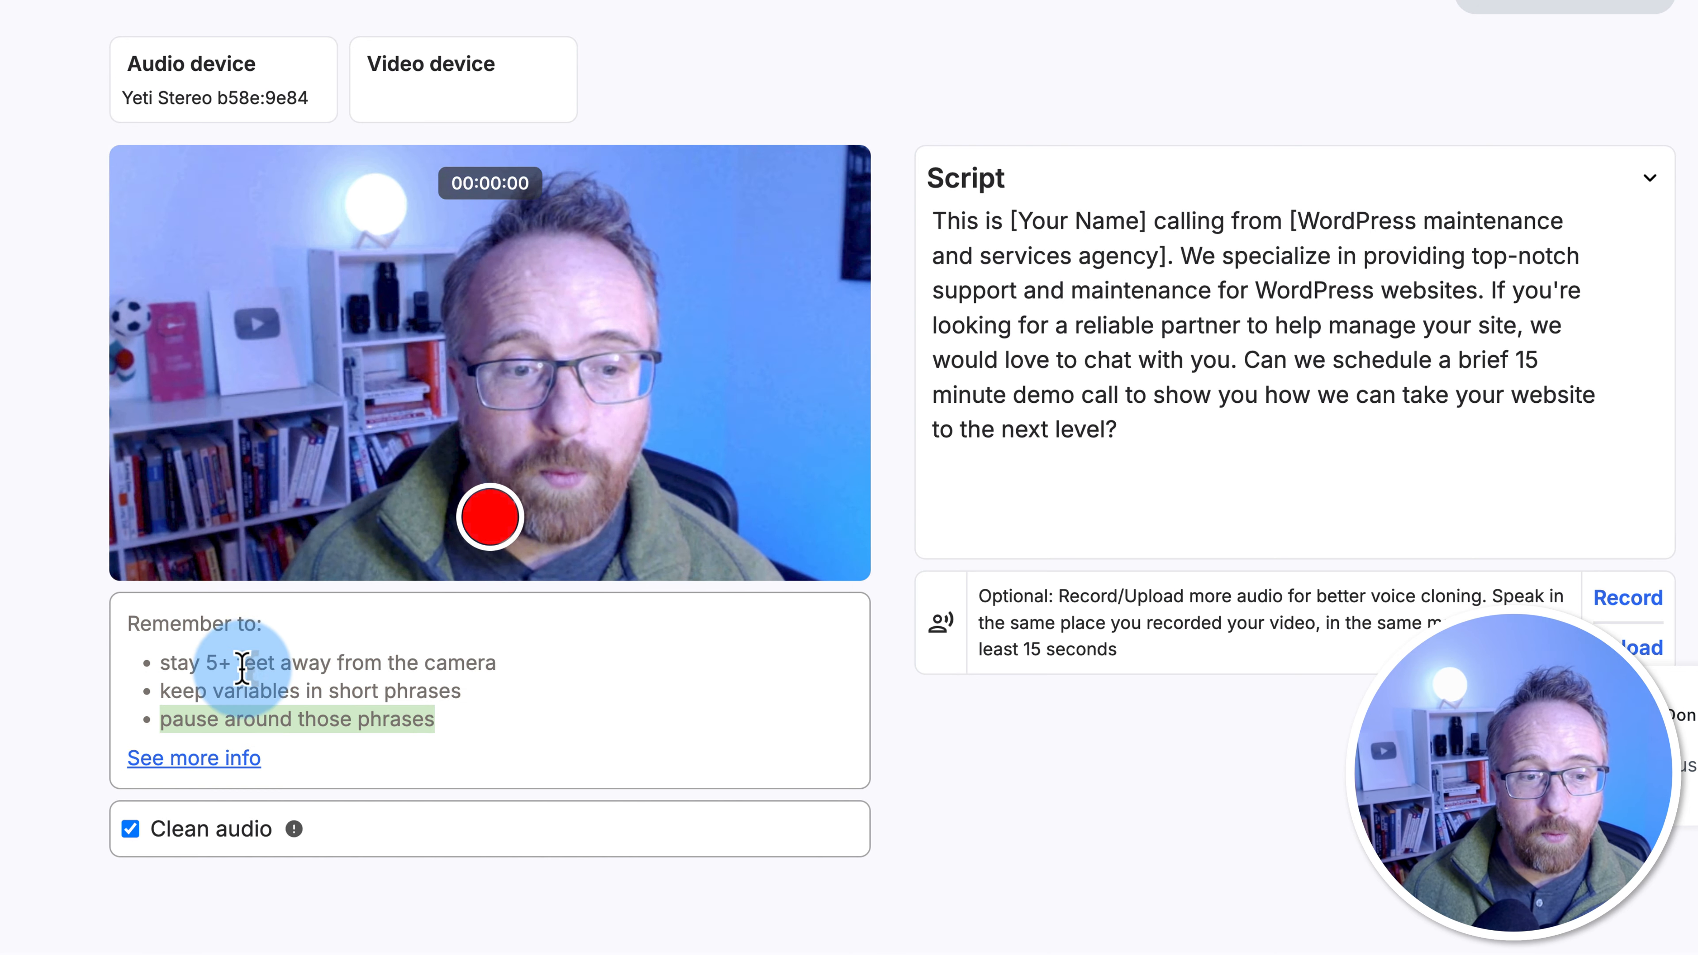
left_click_drag(161, 662, 569, 675)
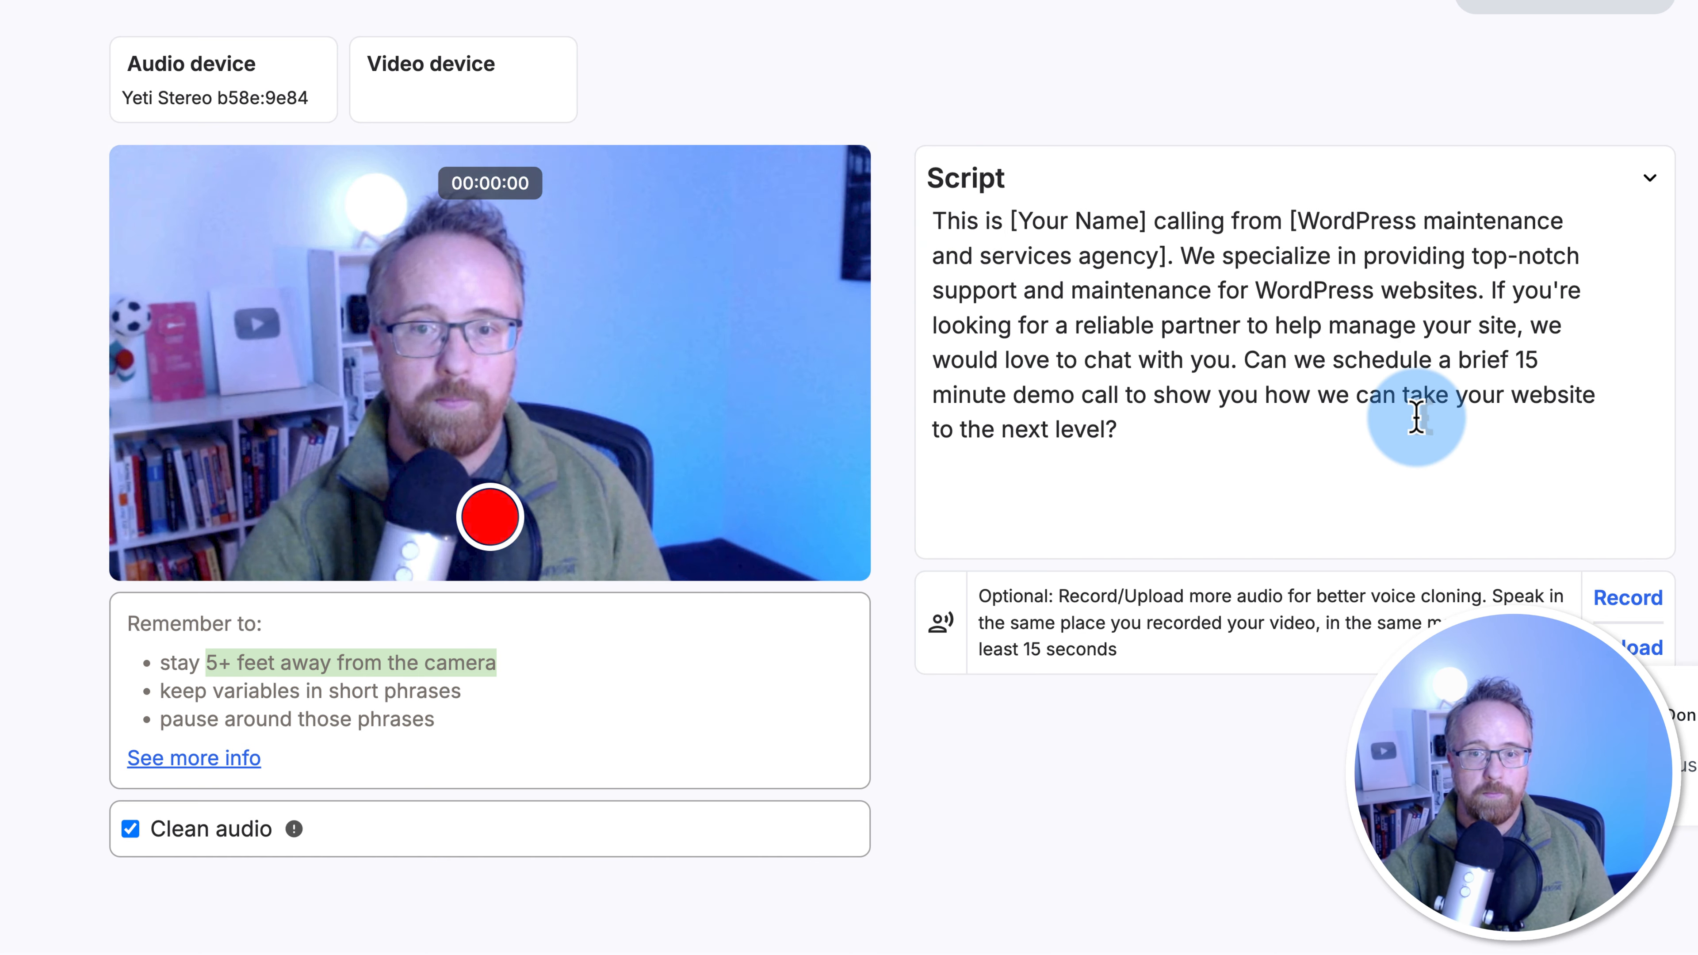
Record a short webcam test take
left_click(490, 517)
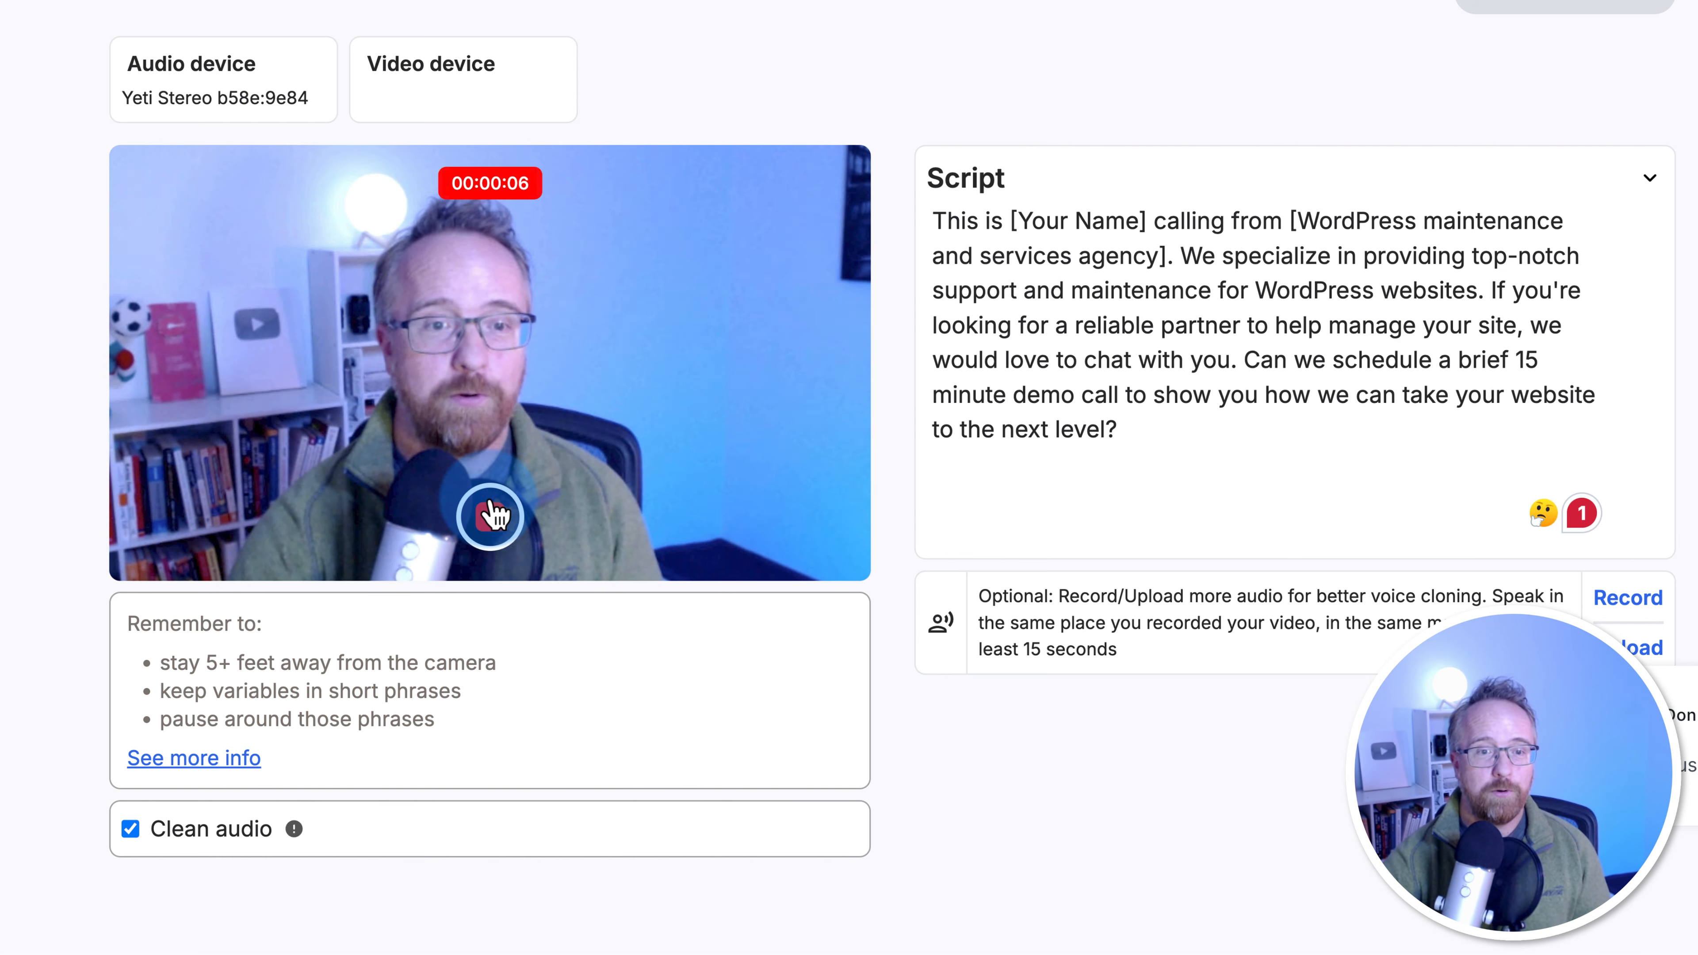
left_click(490, 517)
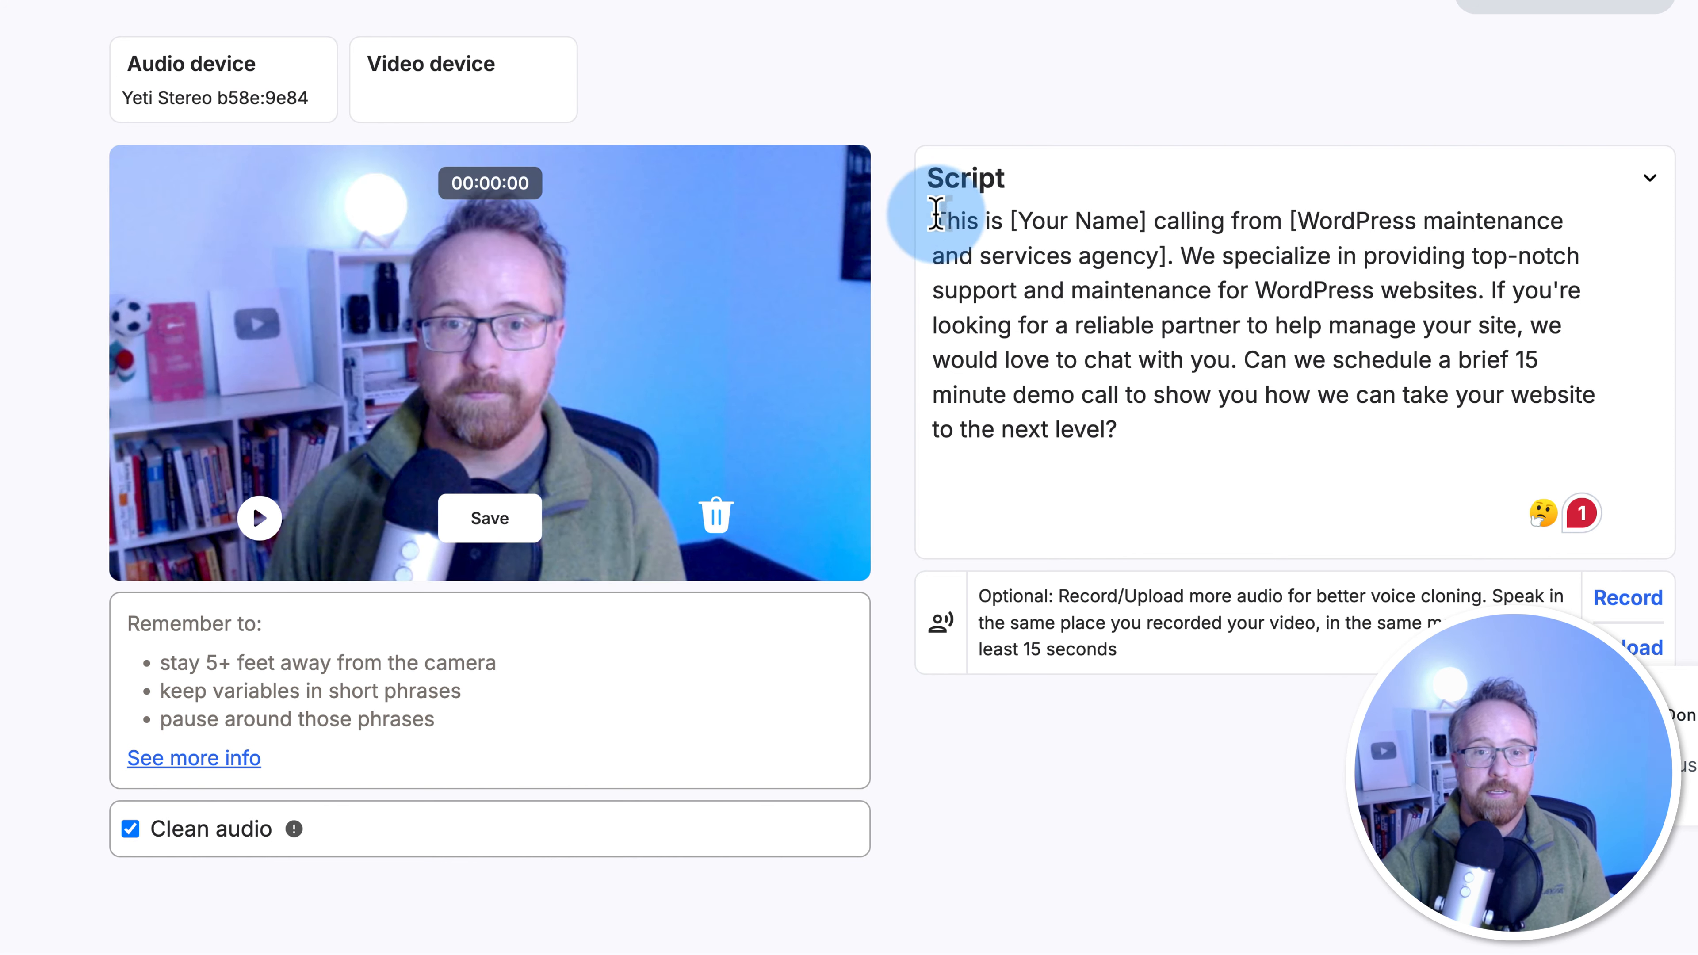
Select the full WordPress maintenance script text and copy it
left_click_drag(936, 214, 1255, 428)
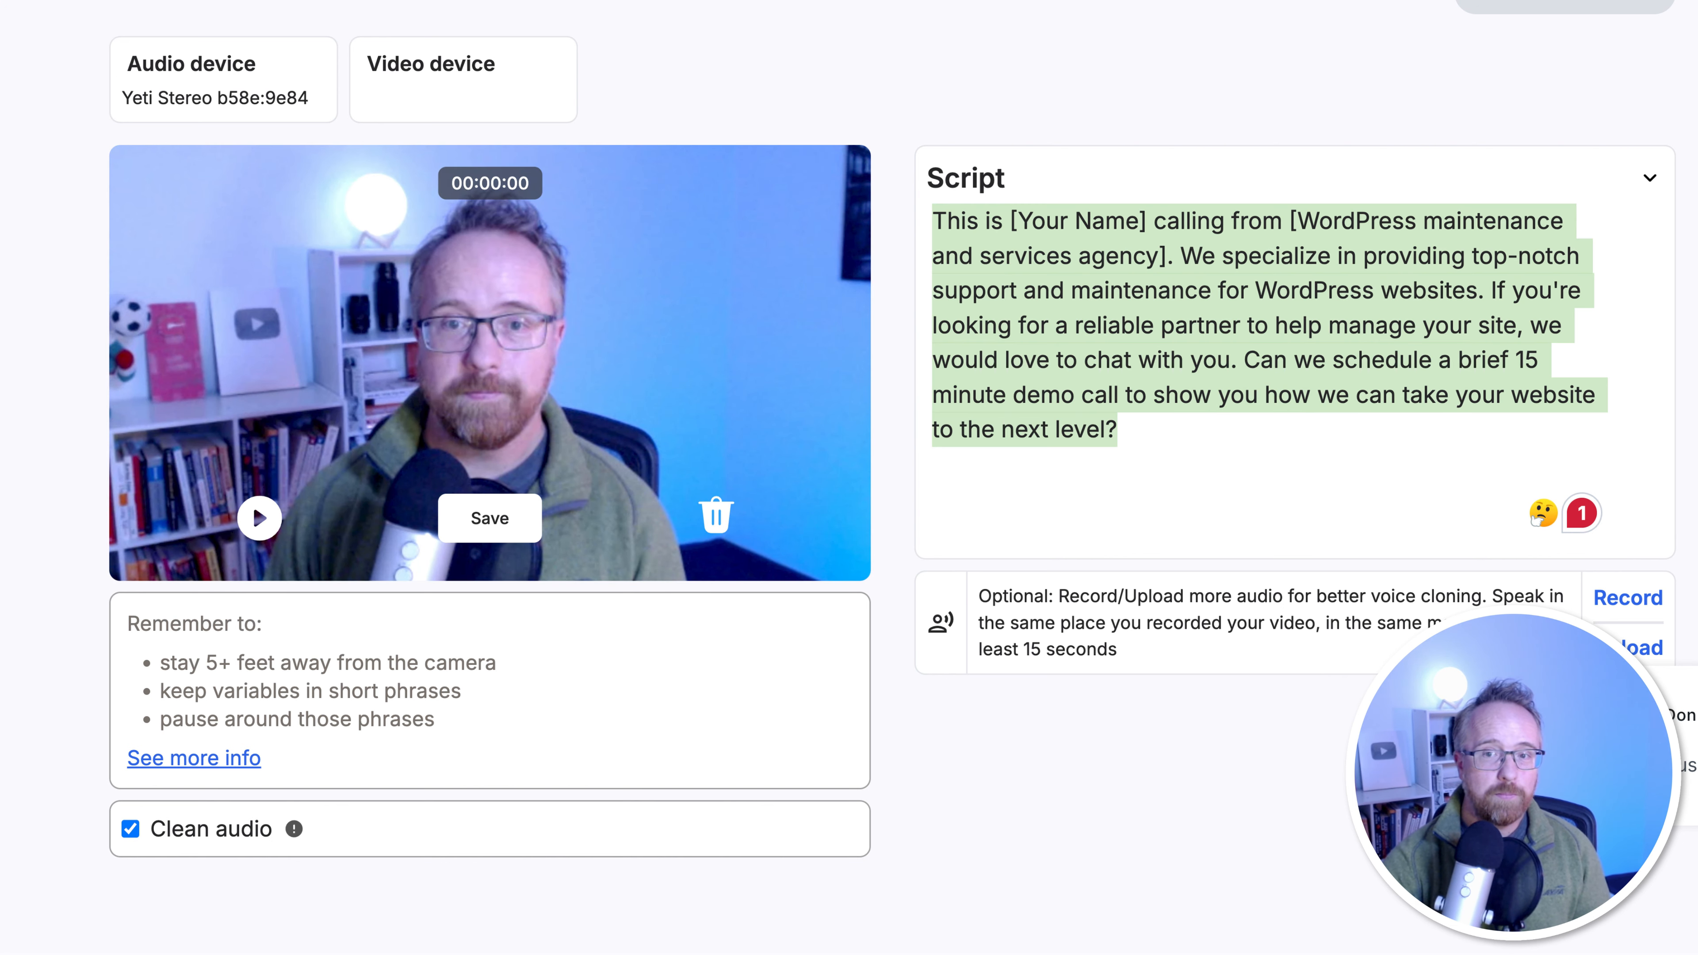
right_click(968, 226)
left_click(993, 360)
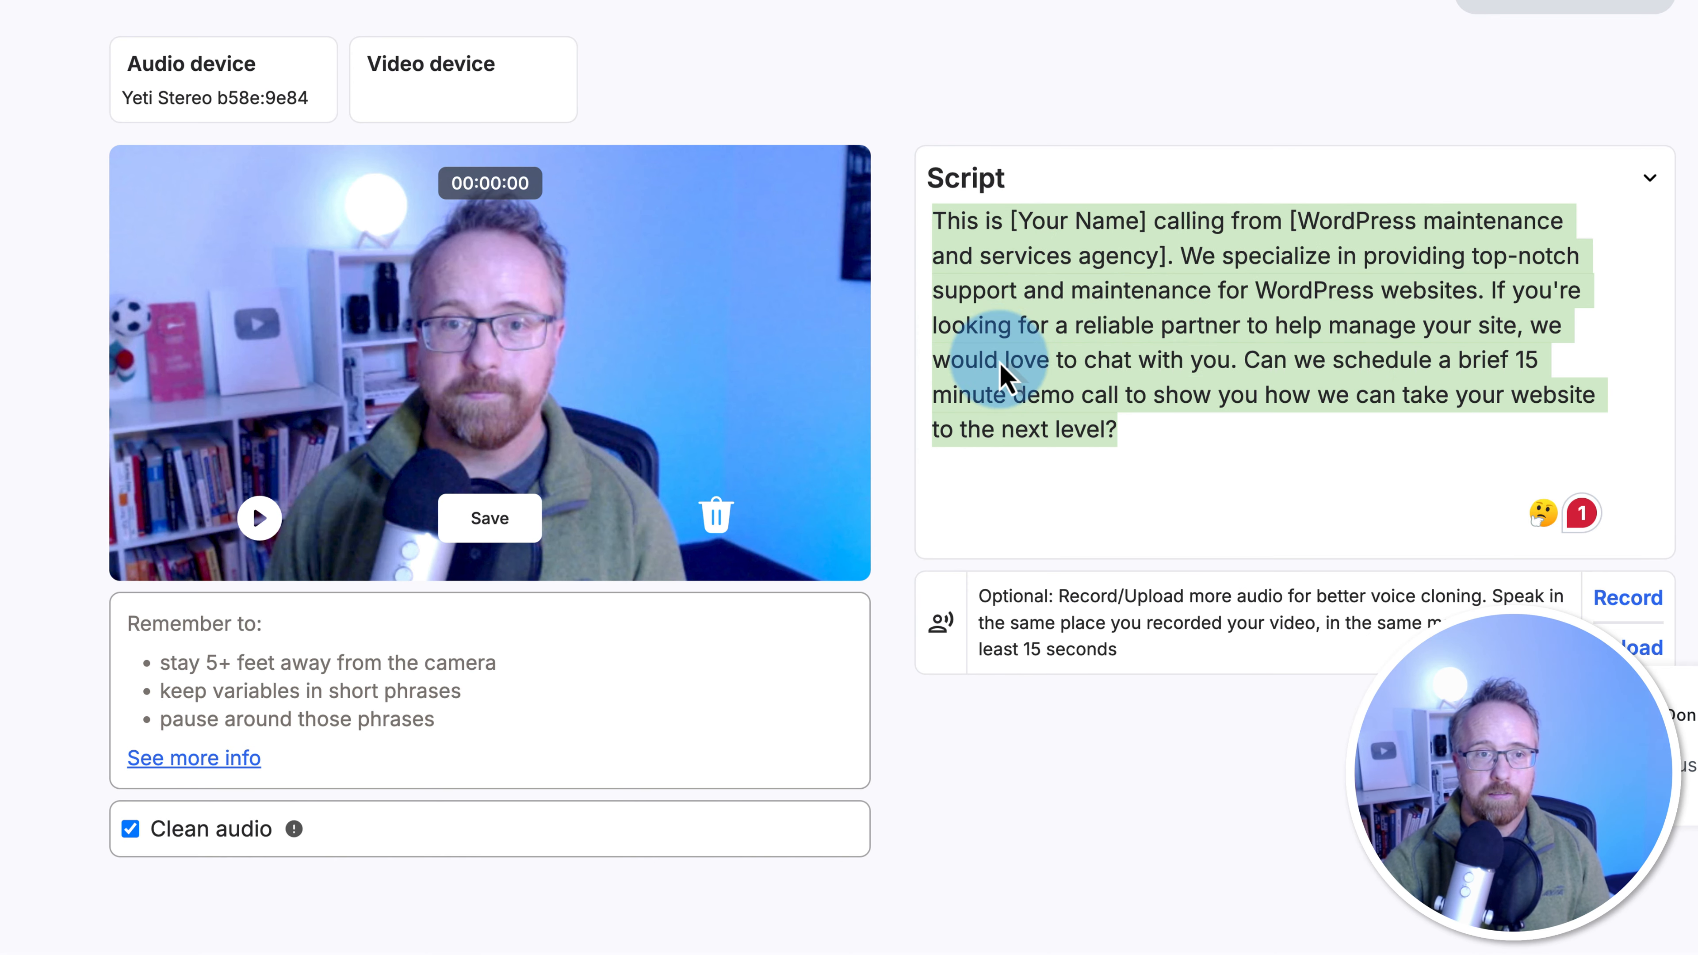
left_click(942, 177)
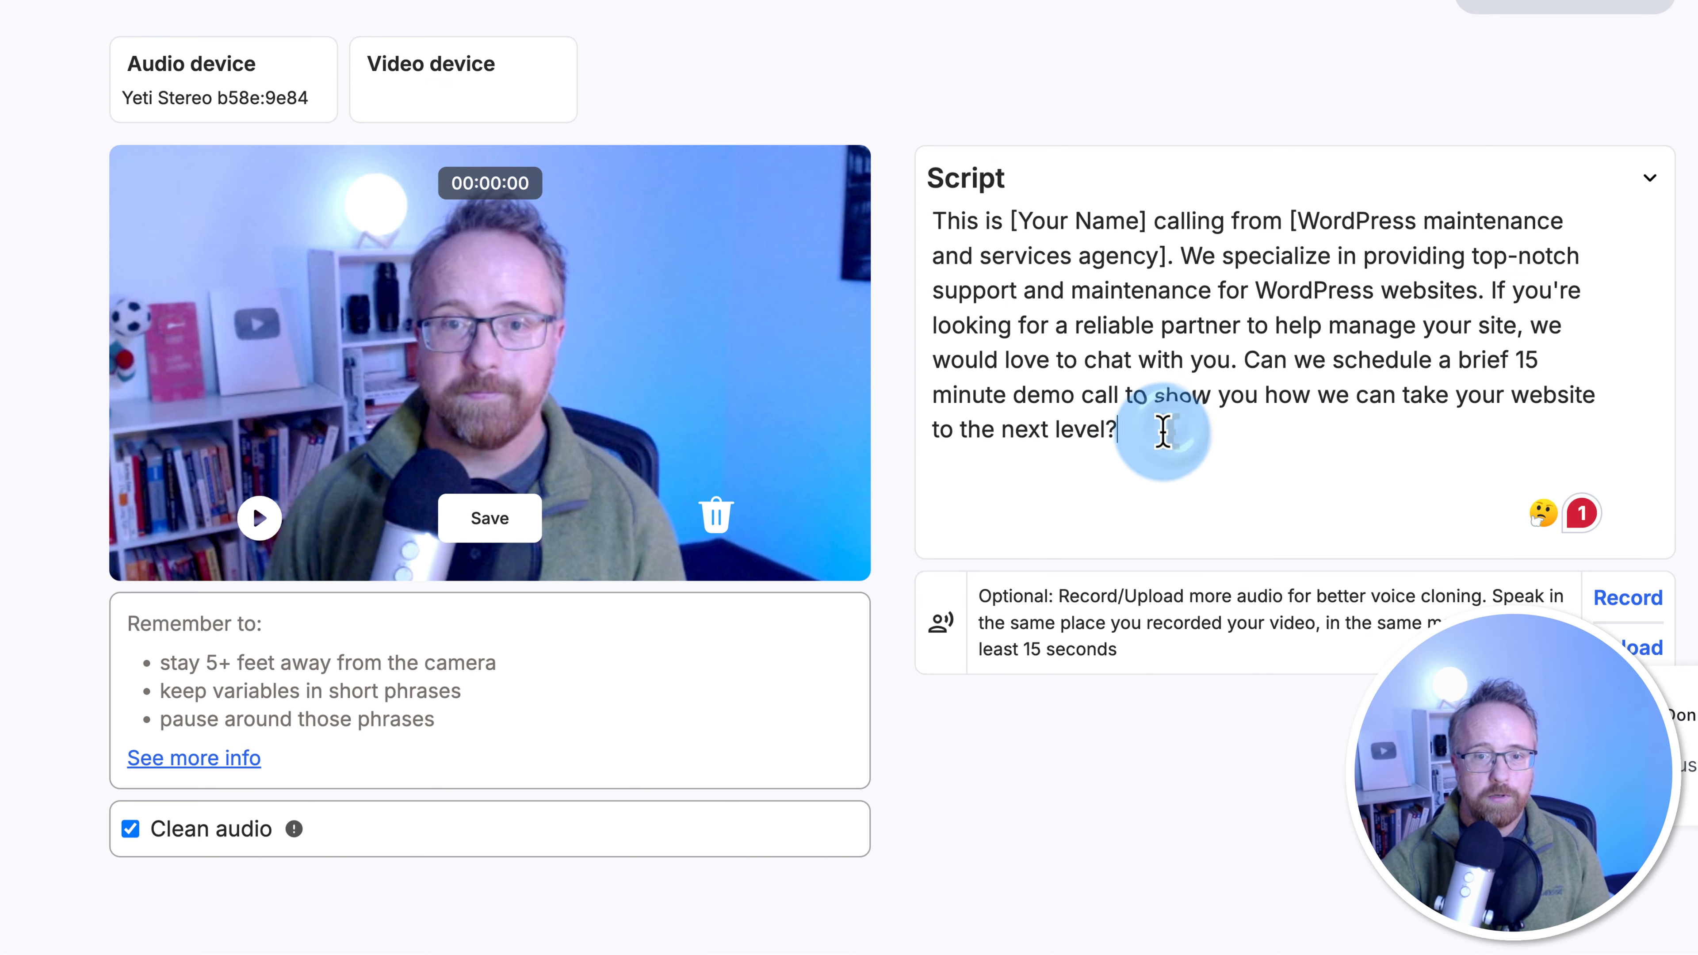
left_click_drag(1163, 428, 906, 249)
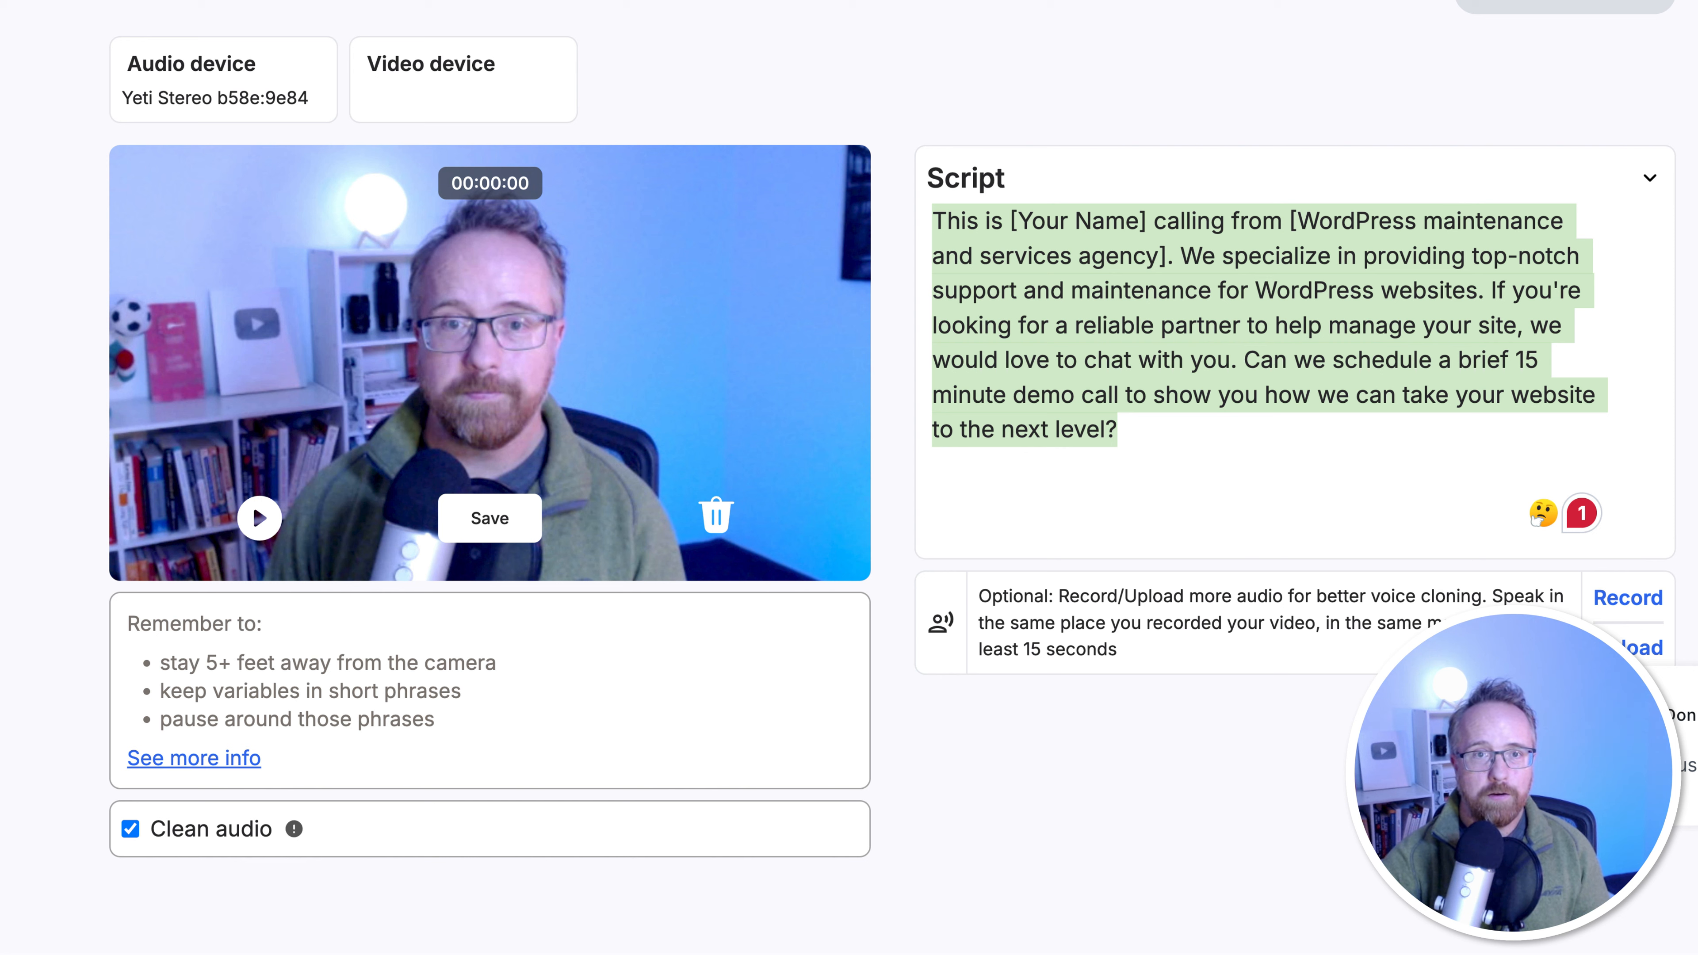
key("super+l")
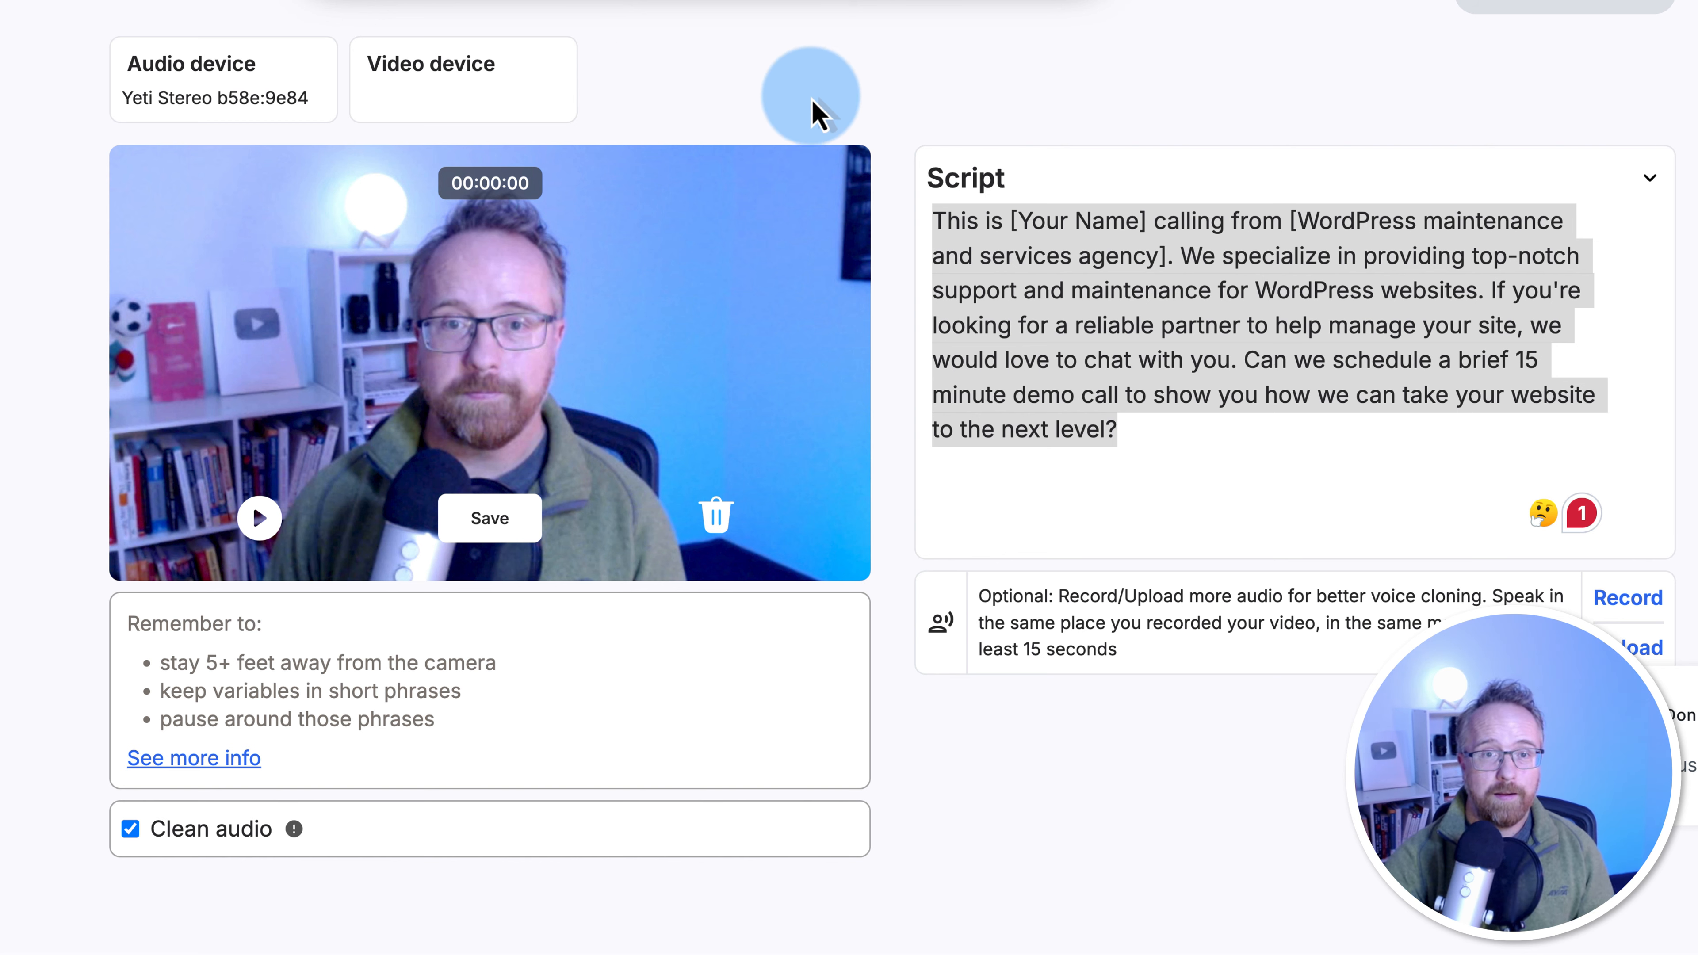
left_click(356, 524)
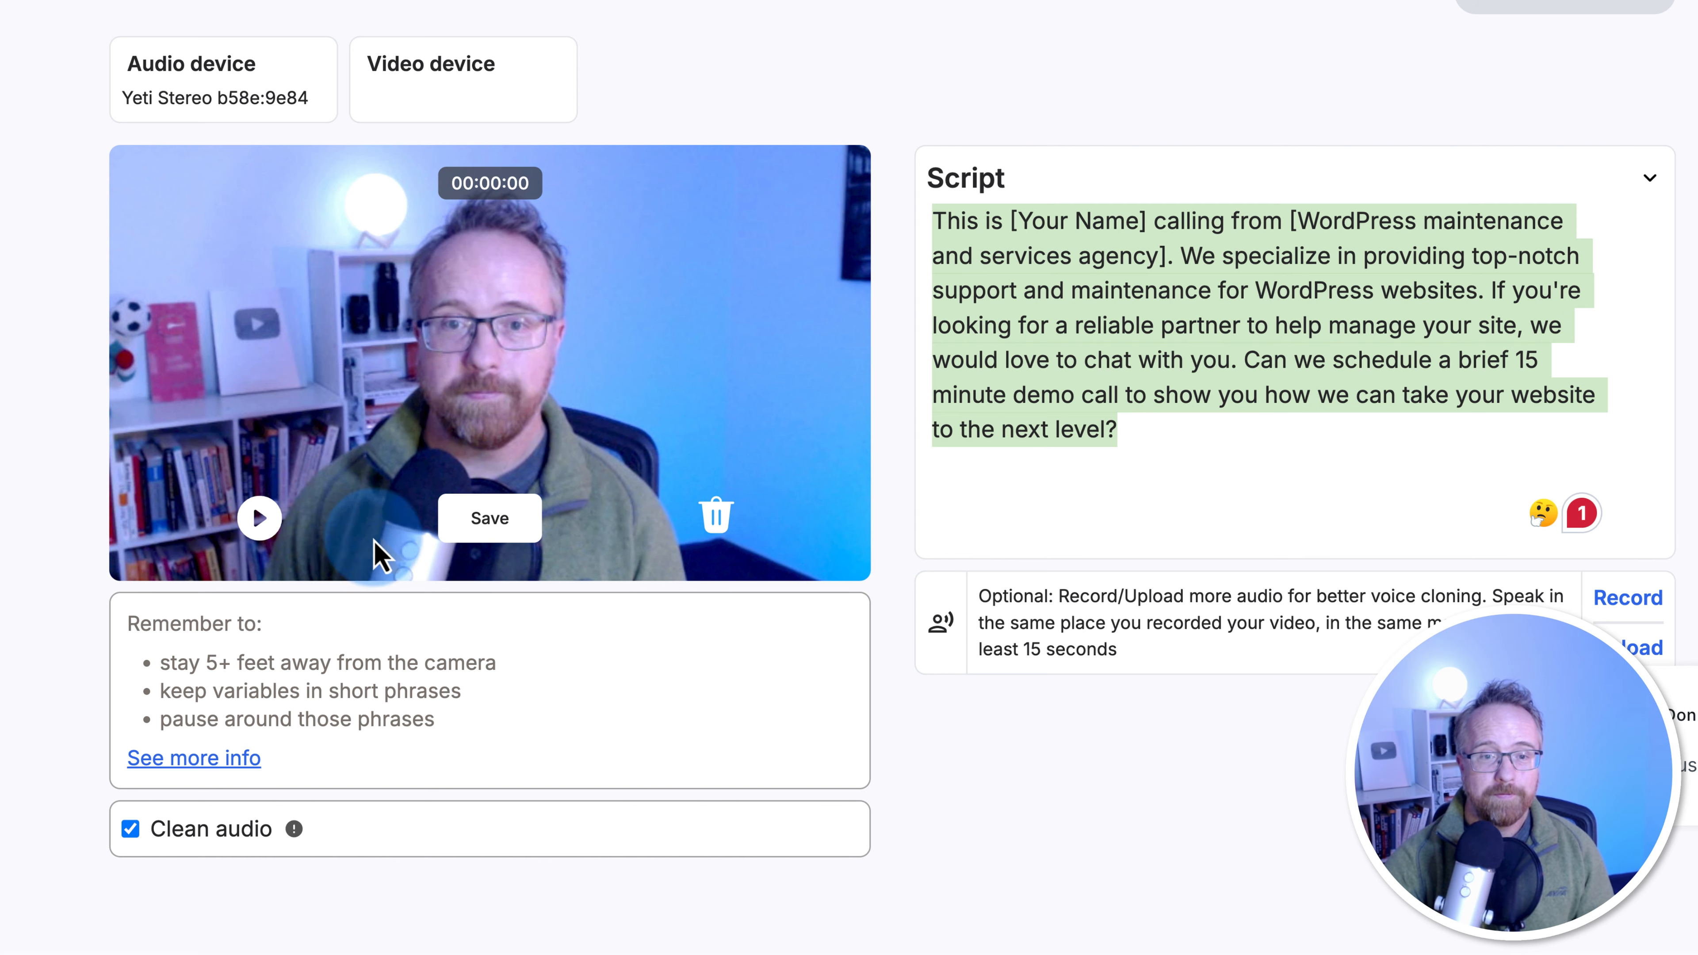
Discard the test take, record a new webcam take of the script and save it
left_click(701, 529)
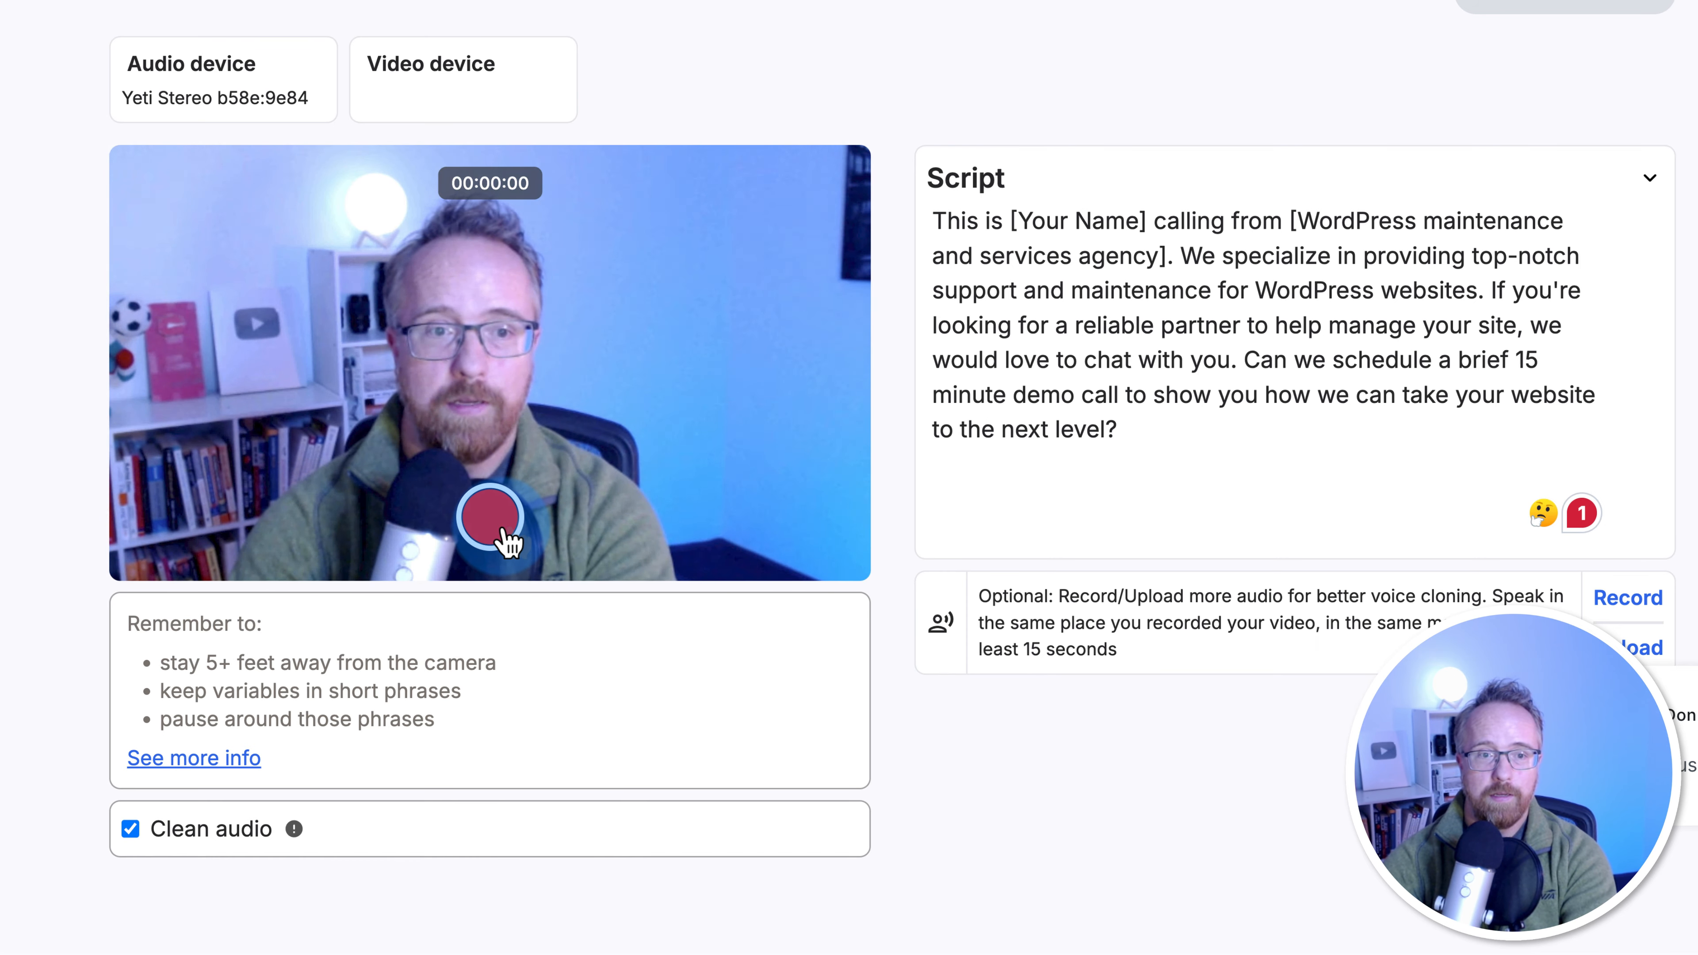
left_click(494, 522)
left_click(994, 124)
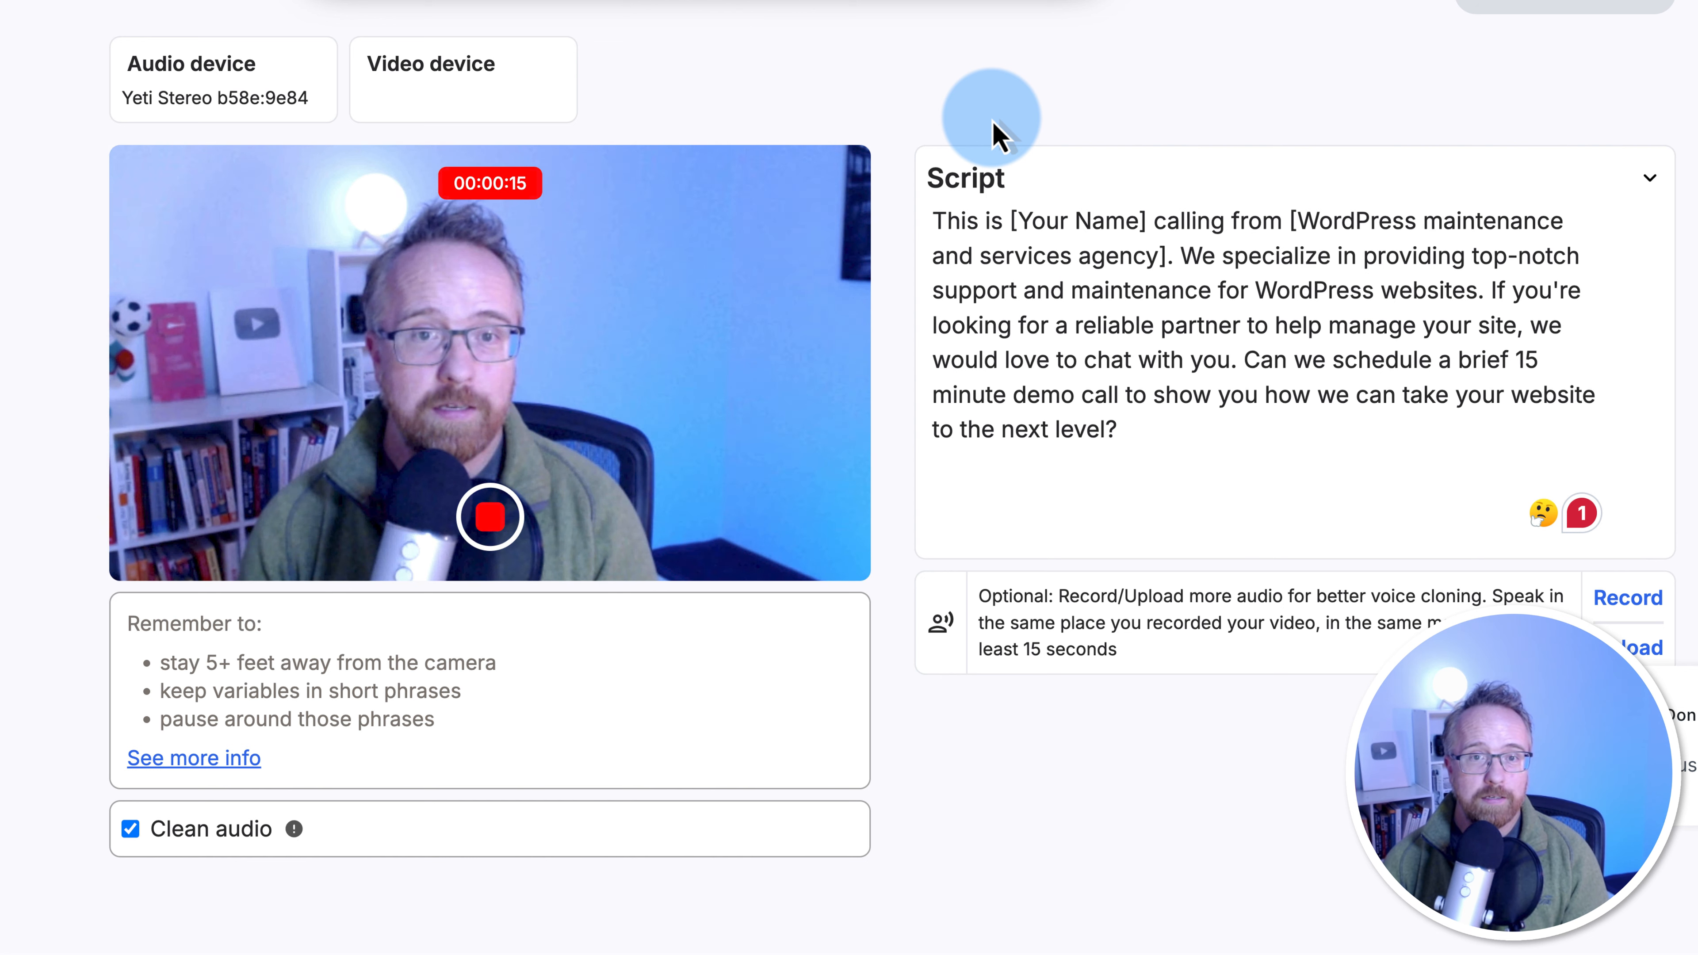
left_click(489, 517)
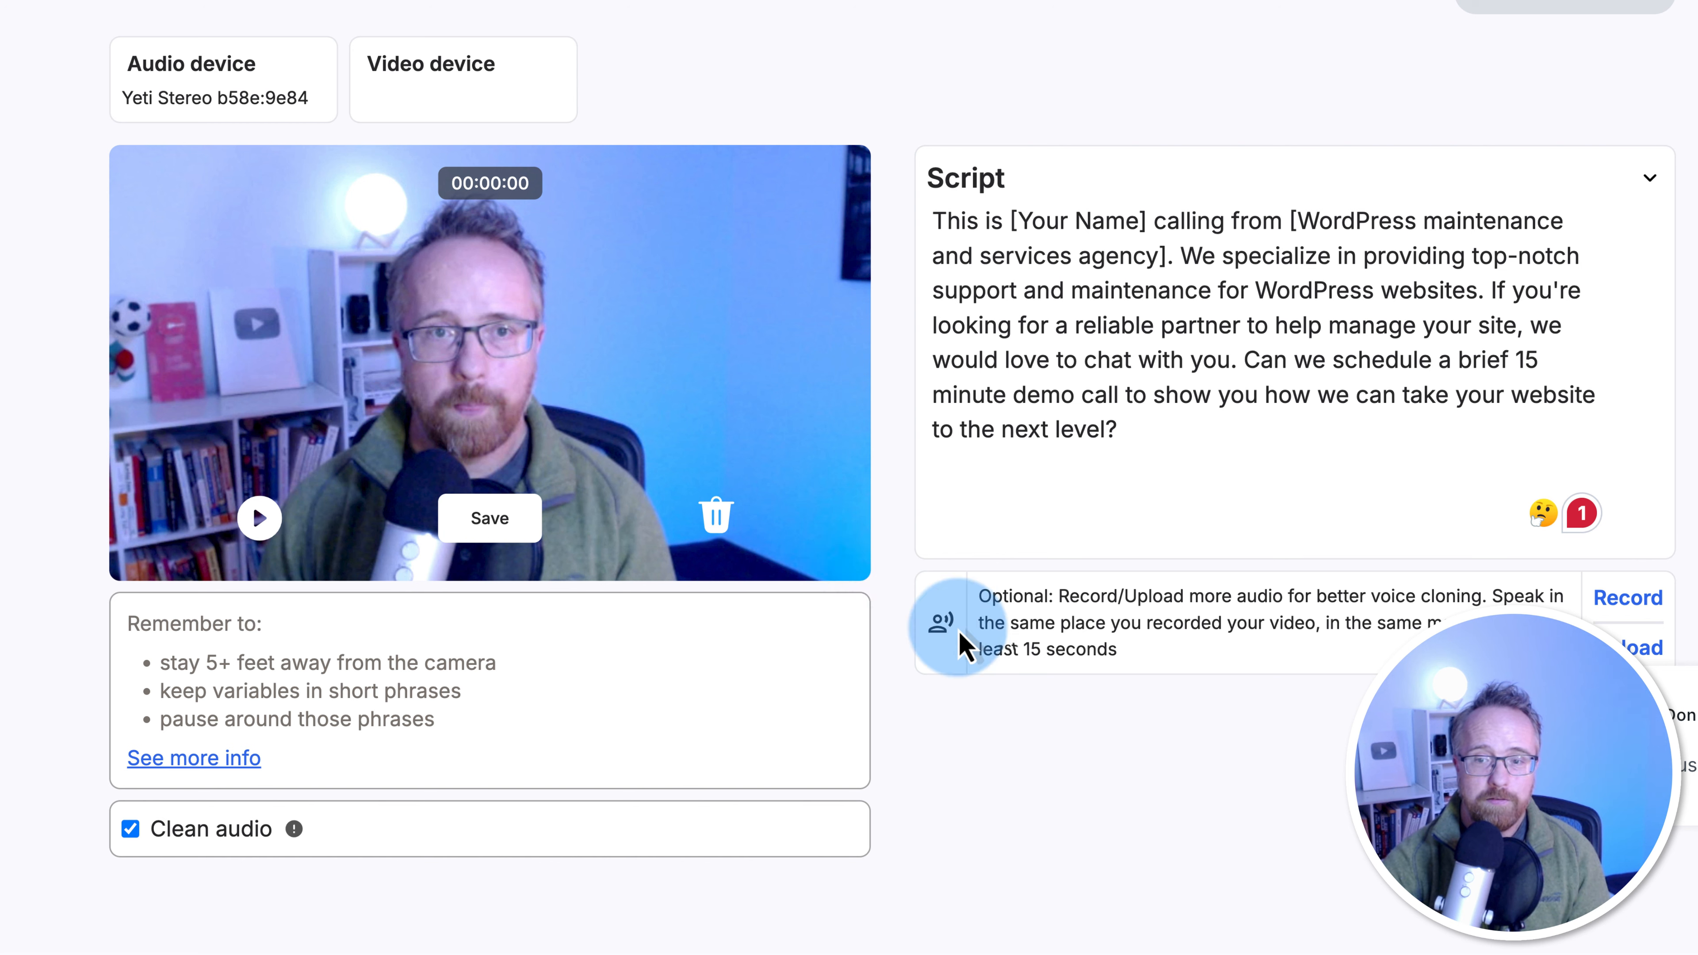
left_click(498, 528)
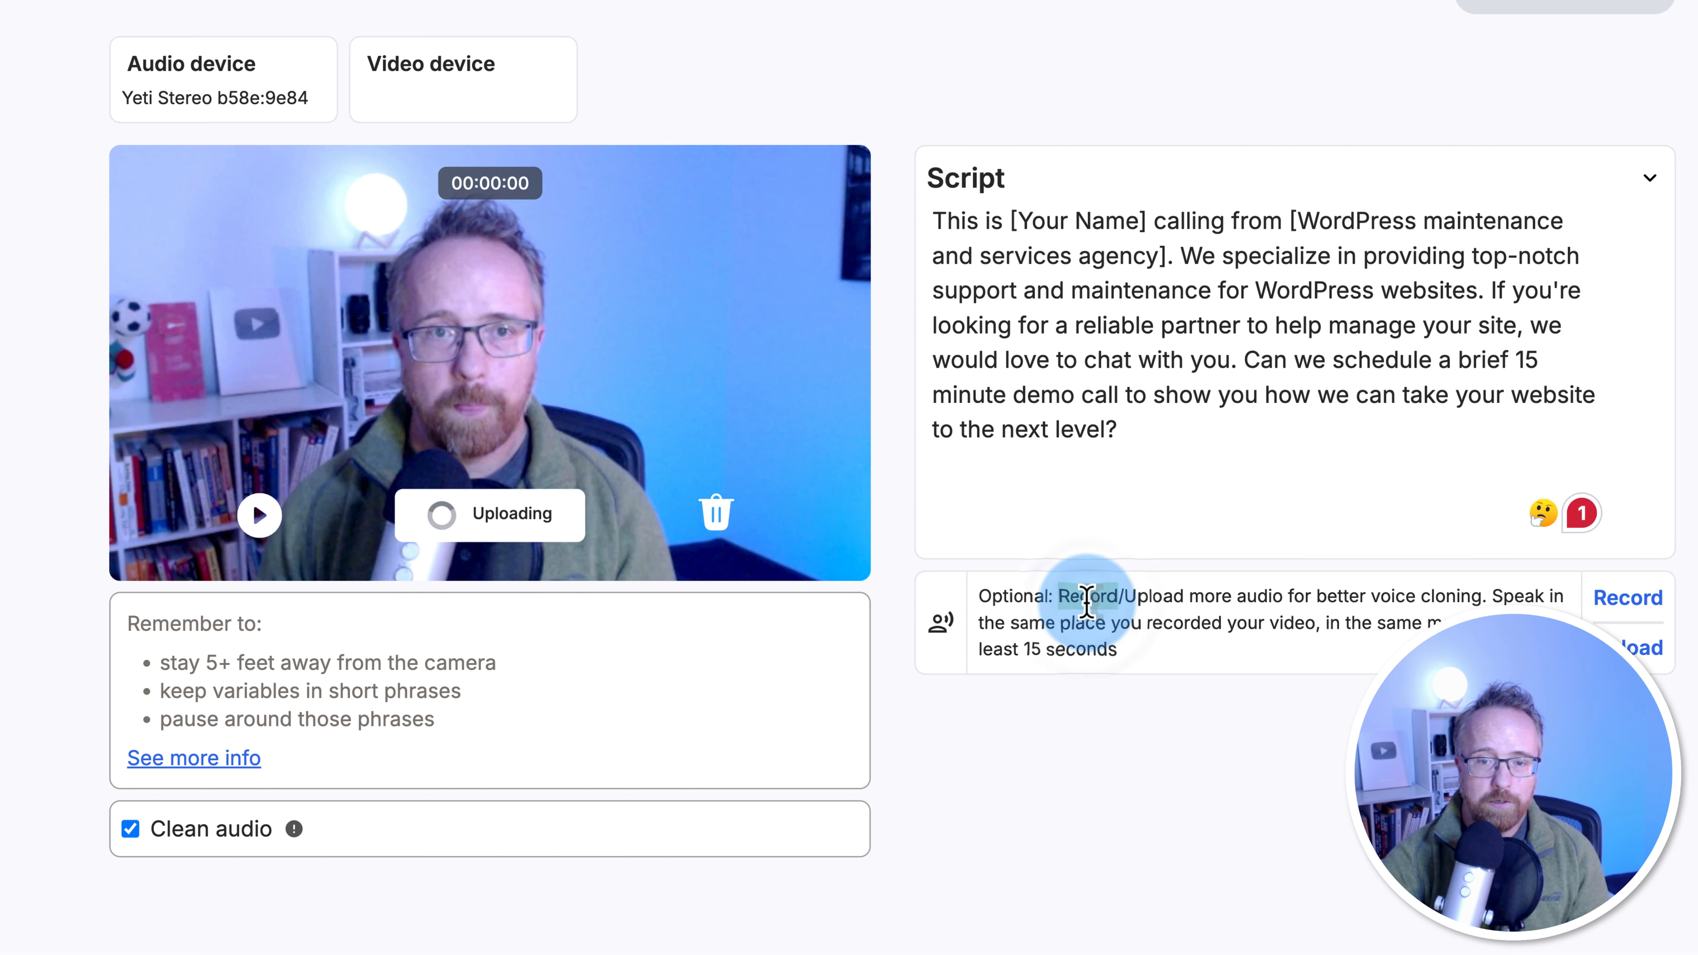
Read the optional note about recording or uploading more audio for better voice cloning
mouse_move(1087, 599)
left_mouse_down()
mouse_move(1471, 595)
mouse_move(1148, 626)
mouse_move(1300, 626)
mouse_move(1269, 709)
mouse_move(1274, 696)
left_mouse_up()
left_click(1417, 599)
left_click(1270, 695)
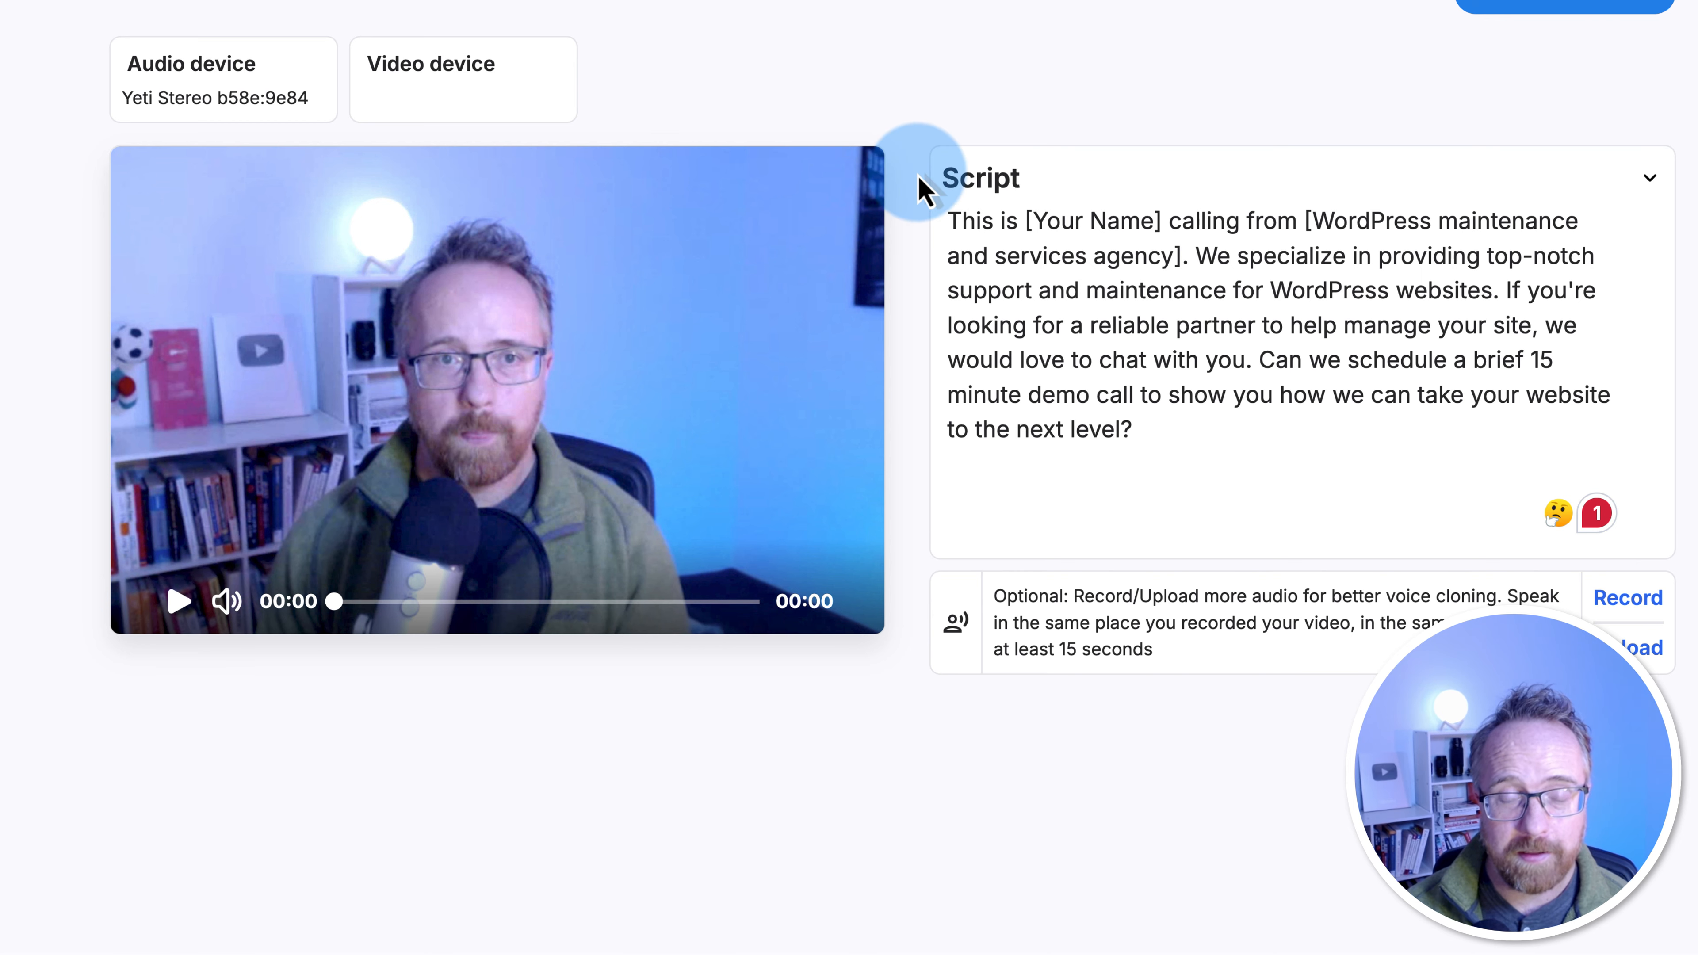
Continue with the saved recording, review the Mini and Max descriptions, and force Mini mode for the video
left_click(1538, 18)
left_click(1434, 268)
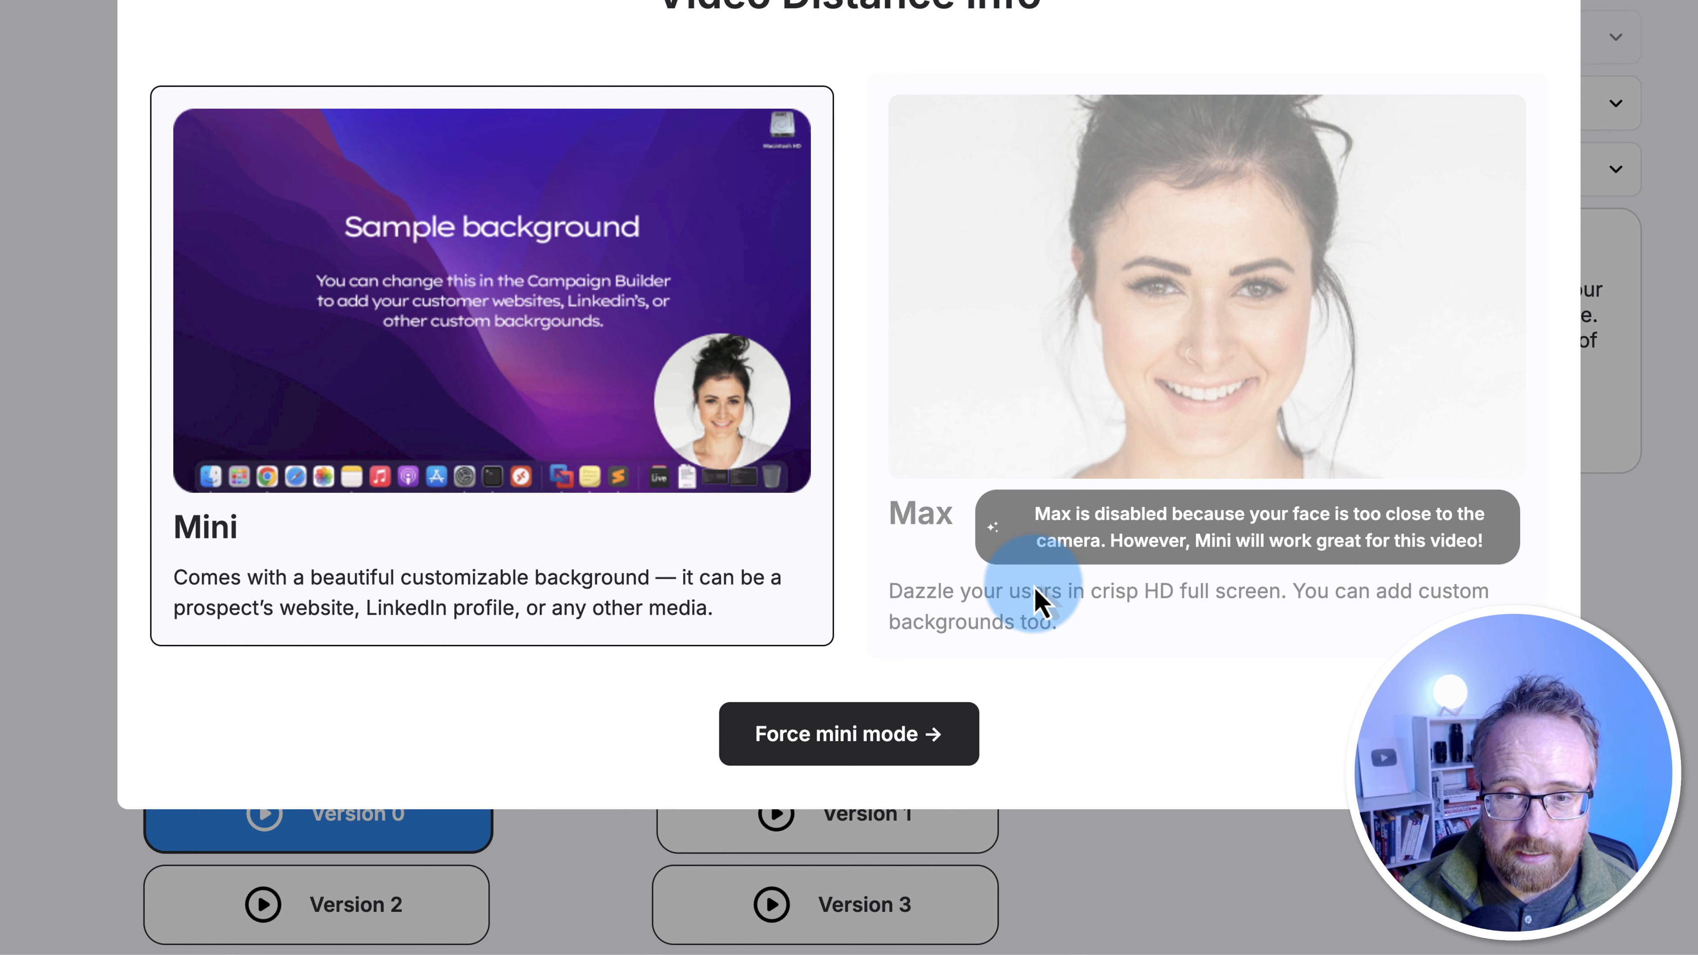
left_click_drag(1034, 515, 1489, 565)
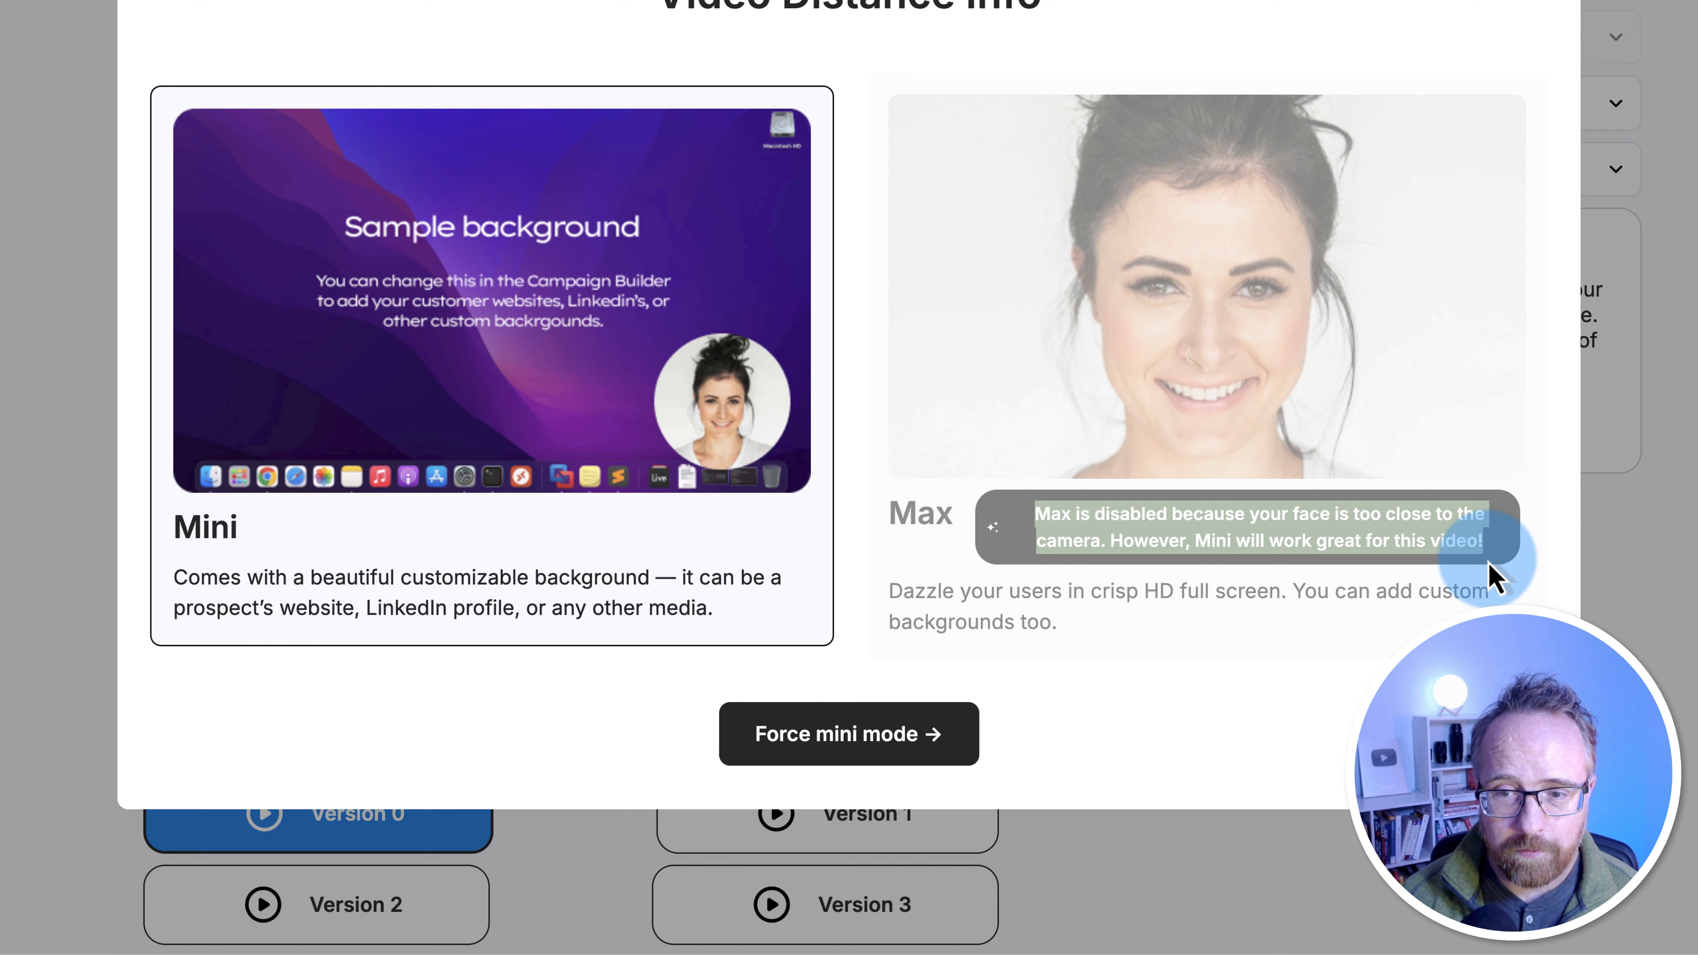
left_click(417, 592)
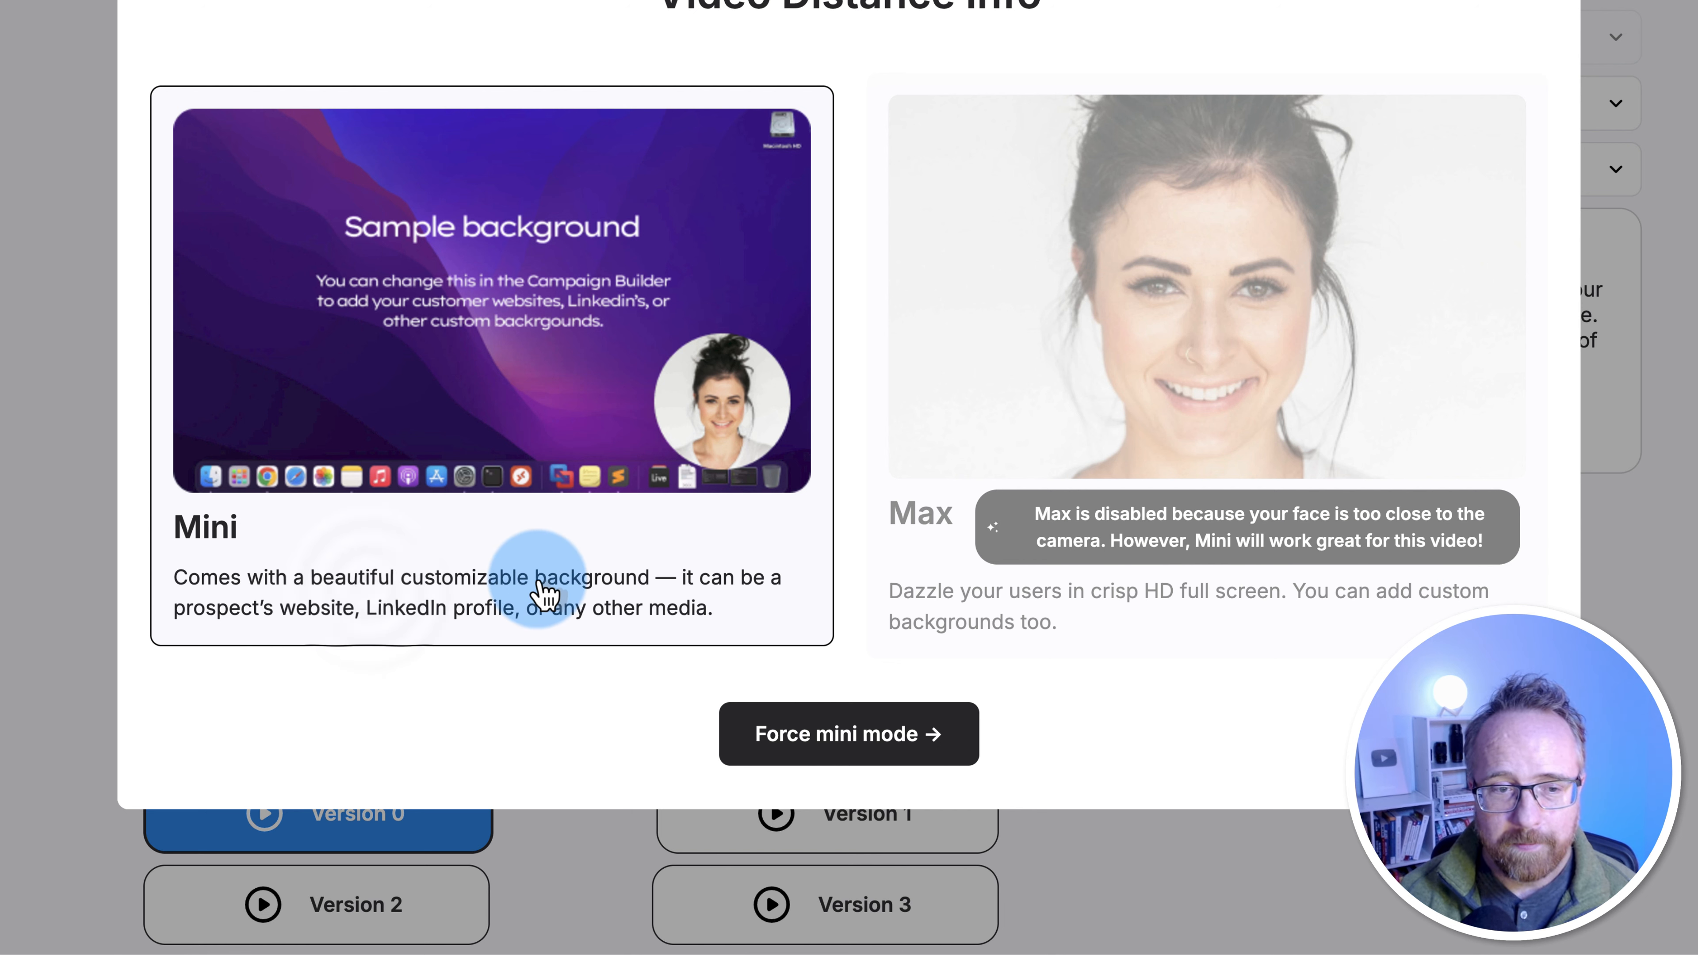
left_click_drag(182, 589, 794, 625)
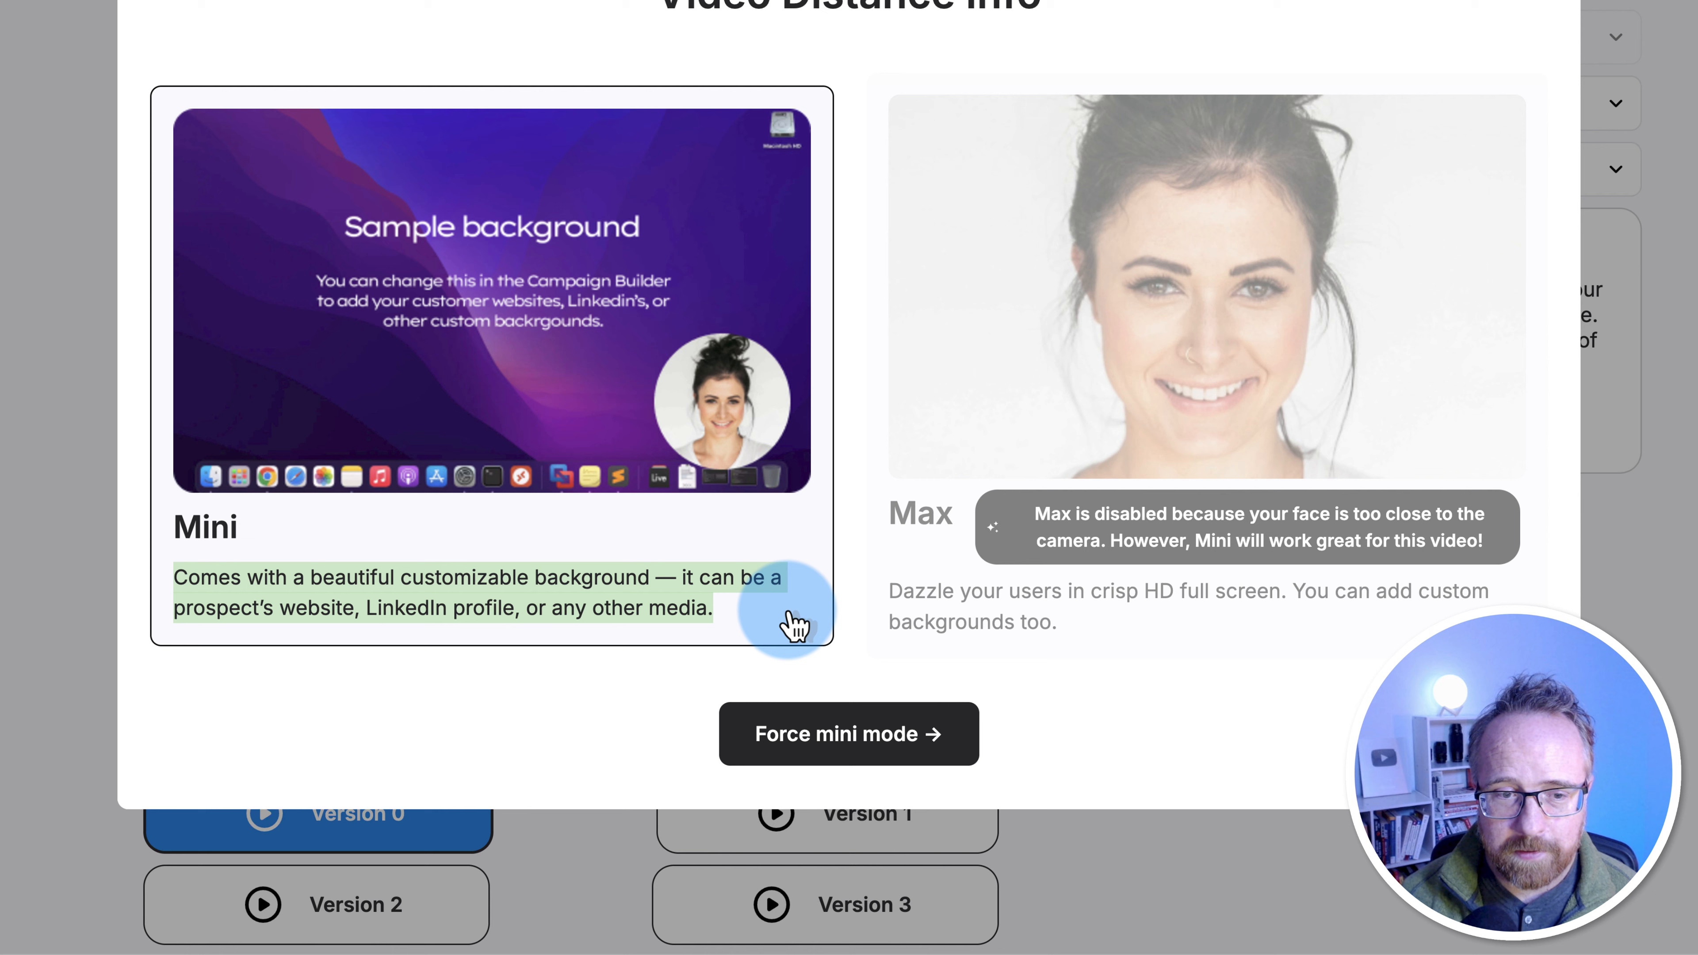
left_click(871, 731)
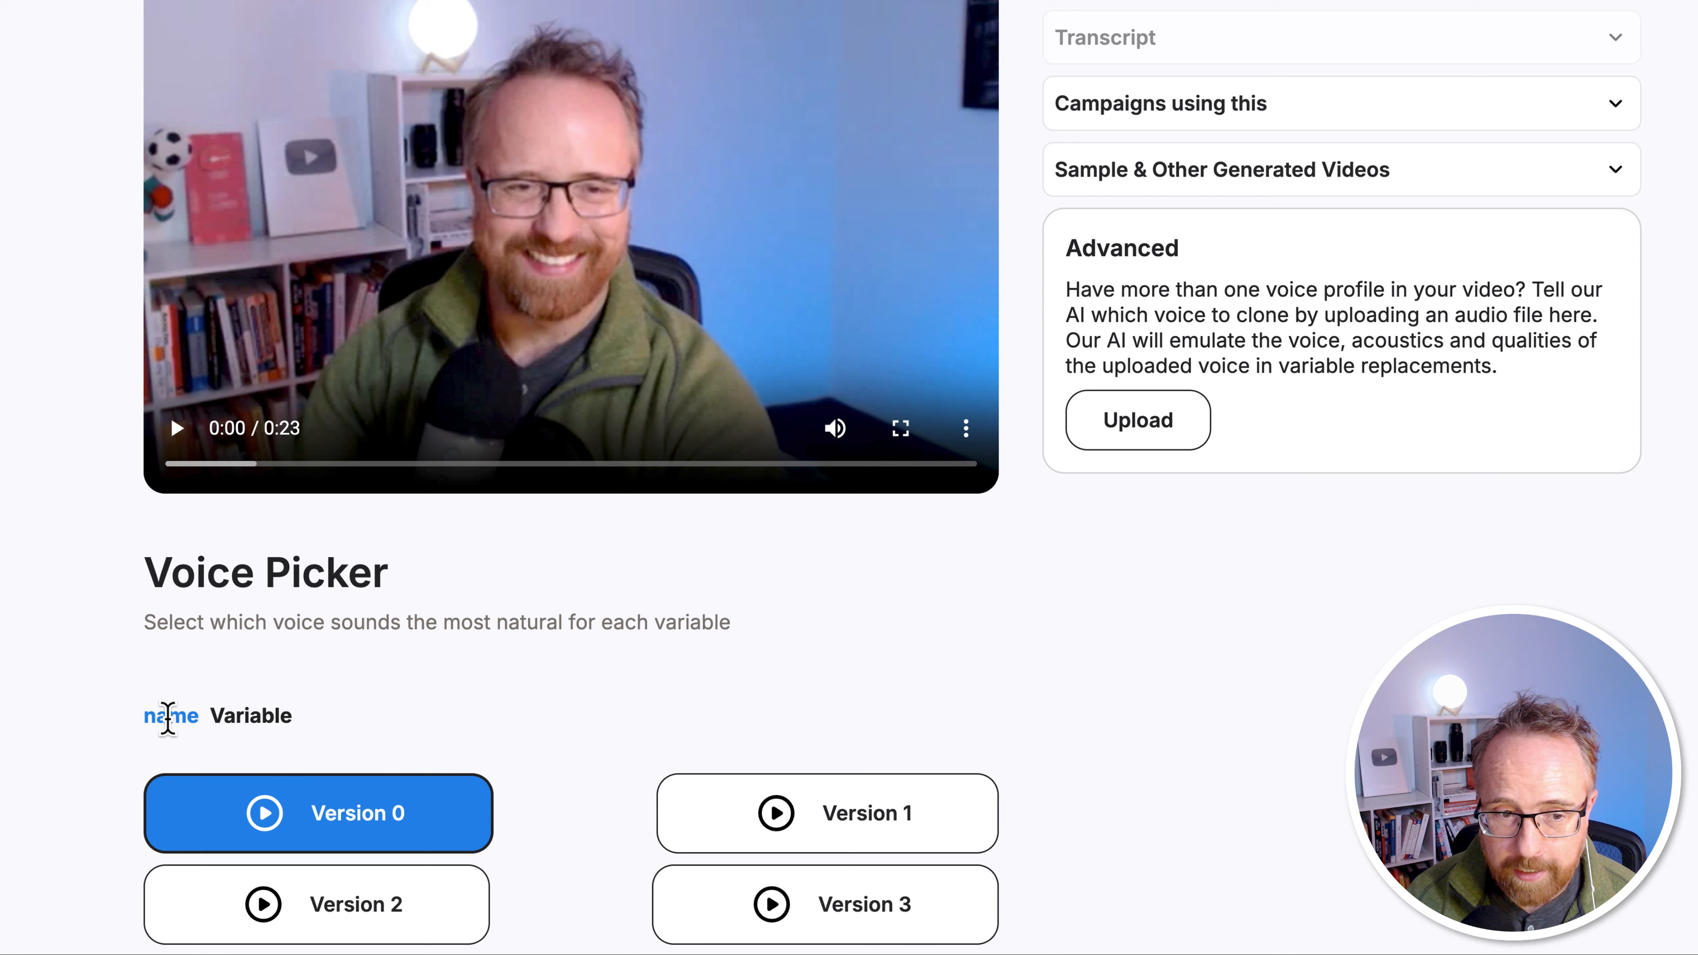
Listen to voice versions 1, 2 and 3 for the name variable and save Version 1
scroll(171, 709, "down", 3)
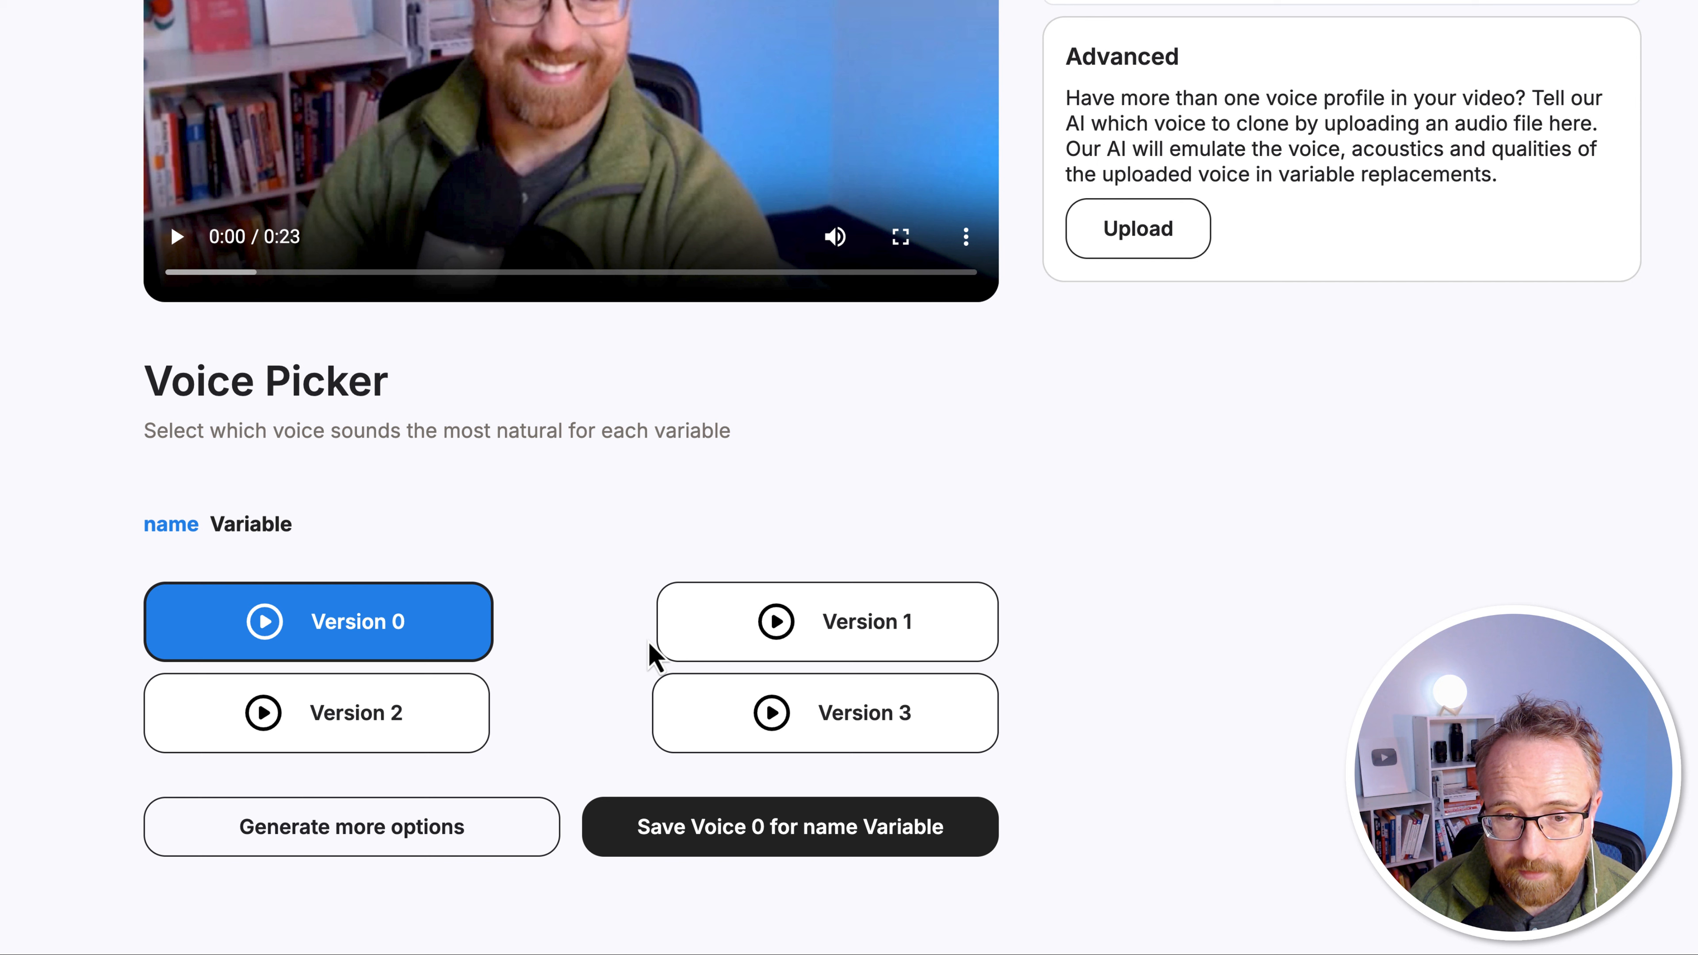
left_click(769, 639)
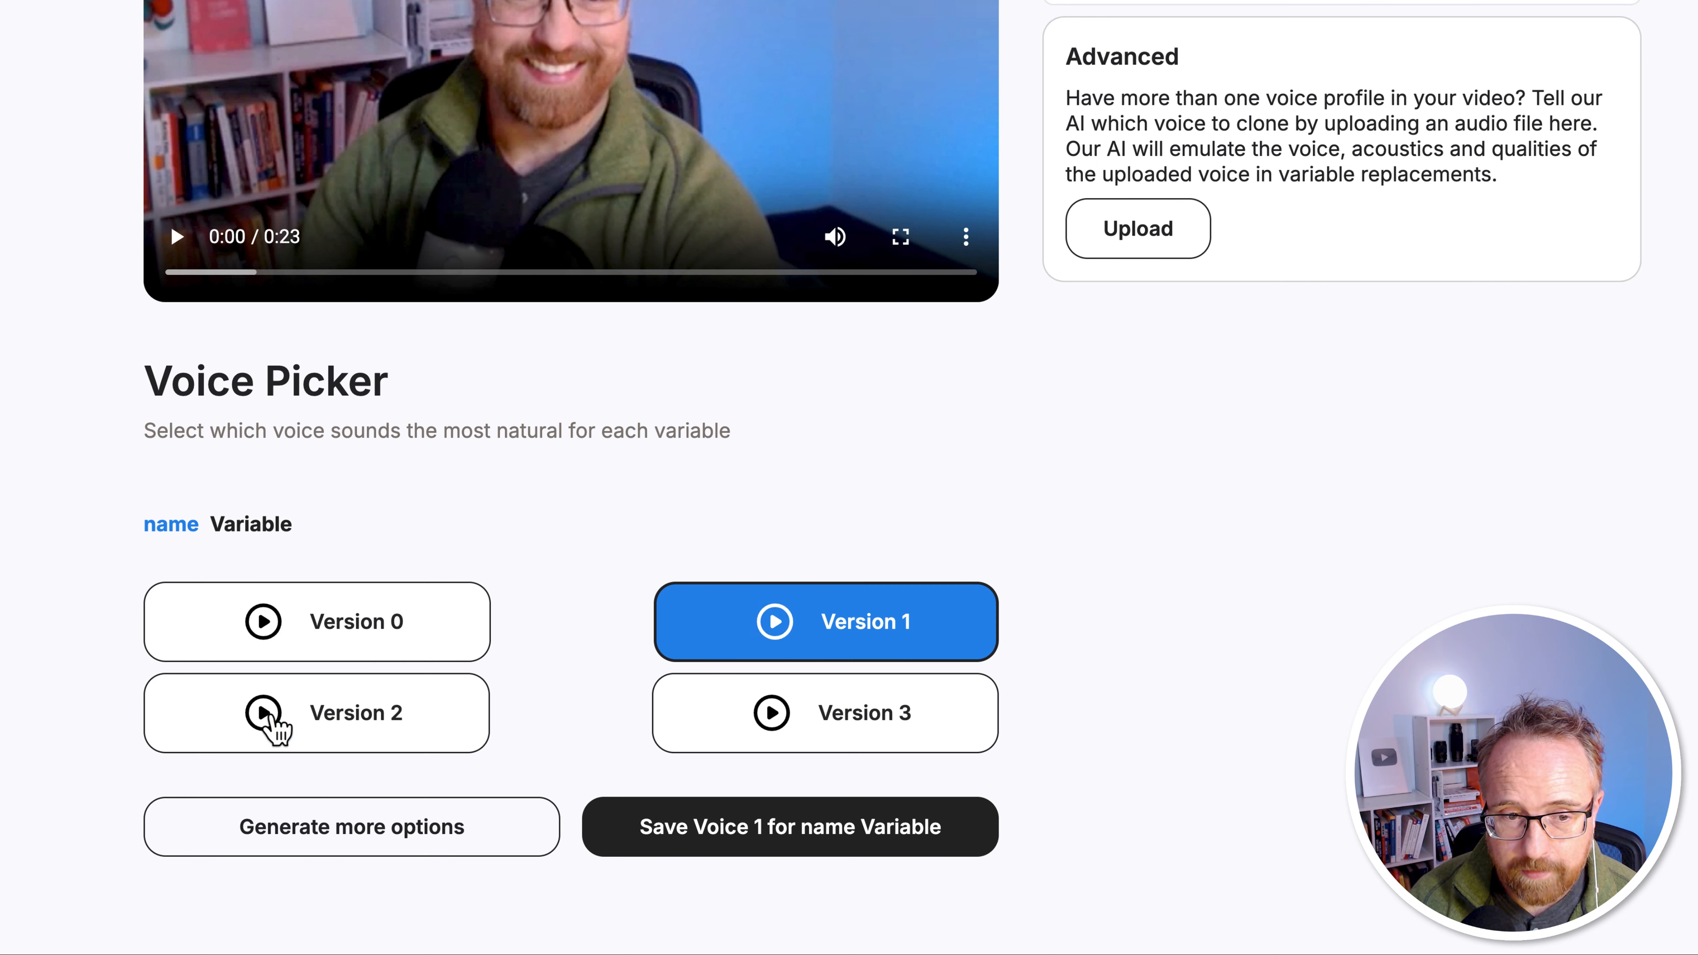
left_click(271, 717)
left_click(772, 725)
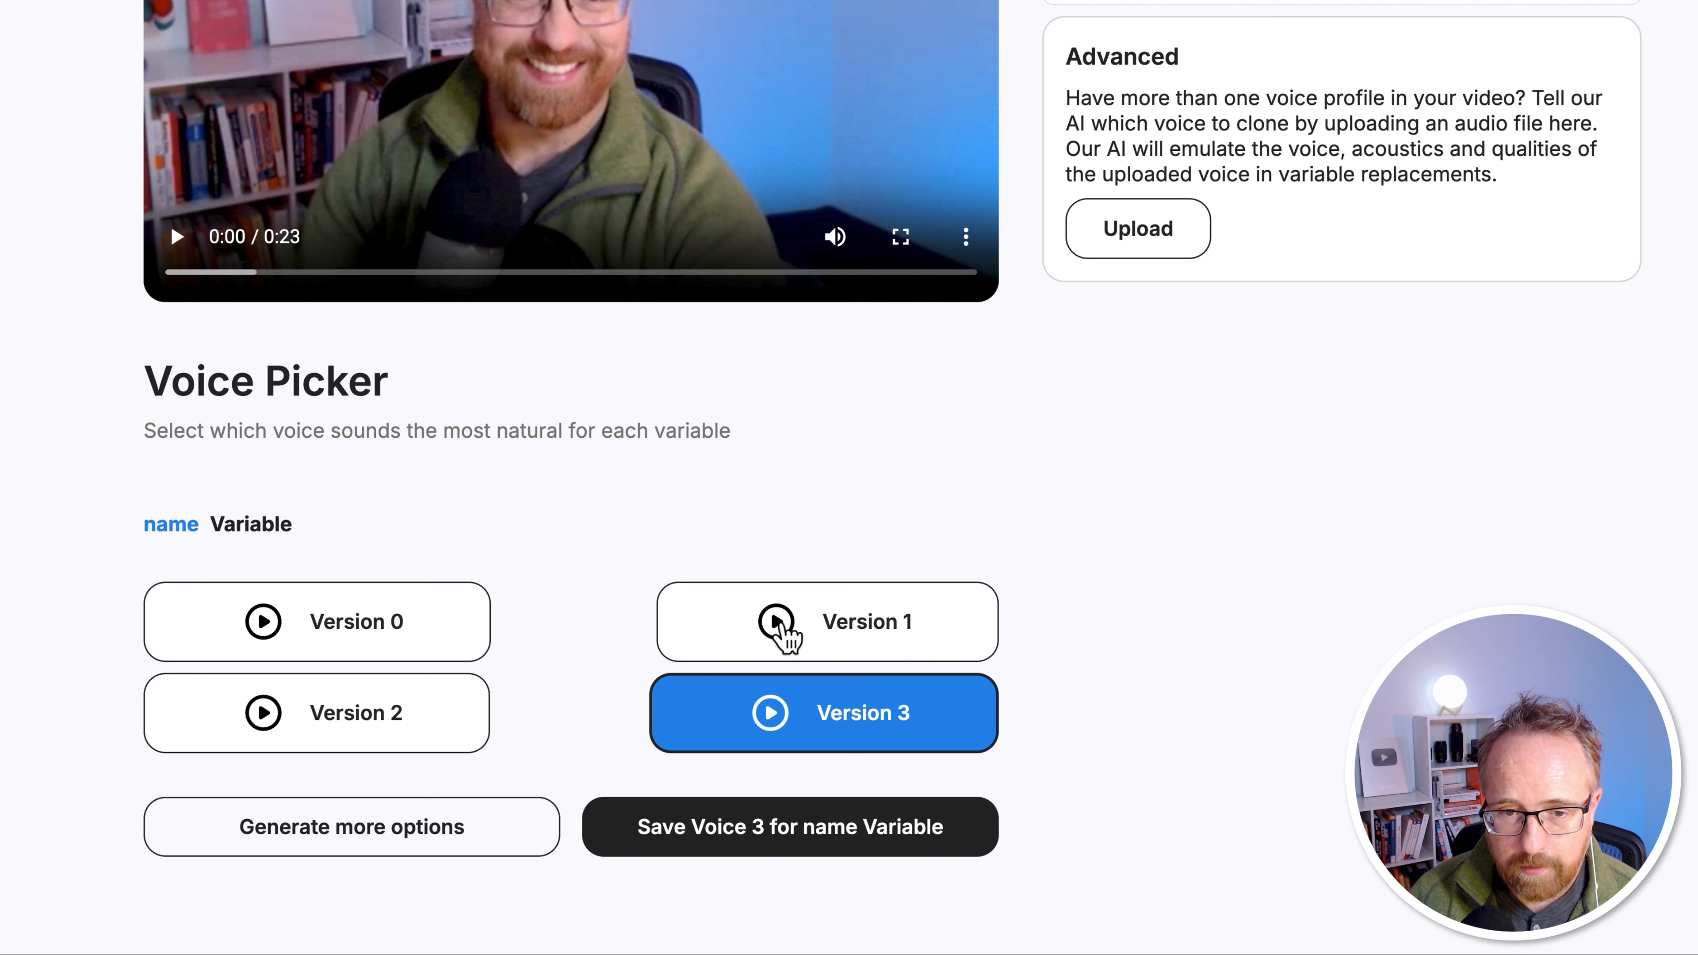
left_click(779, 626)
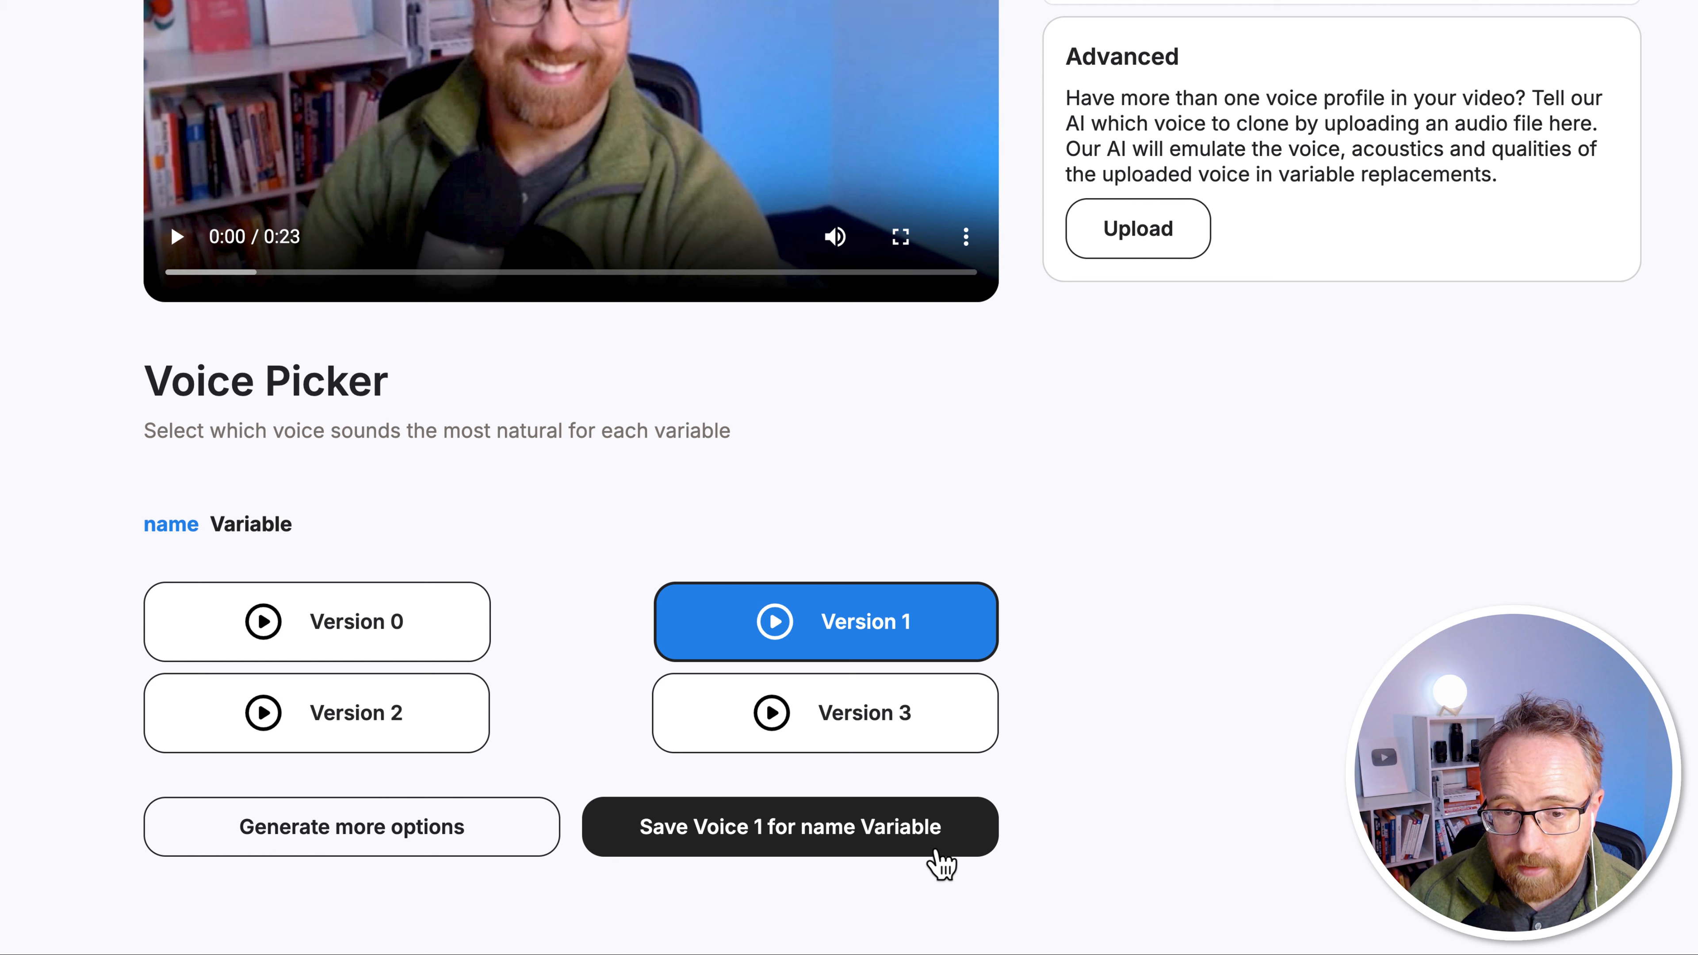
left_click(847, 830)
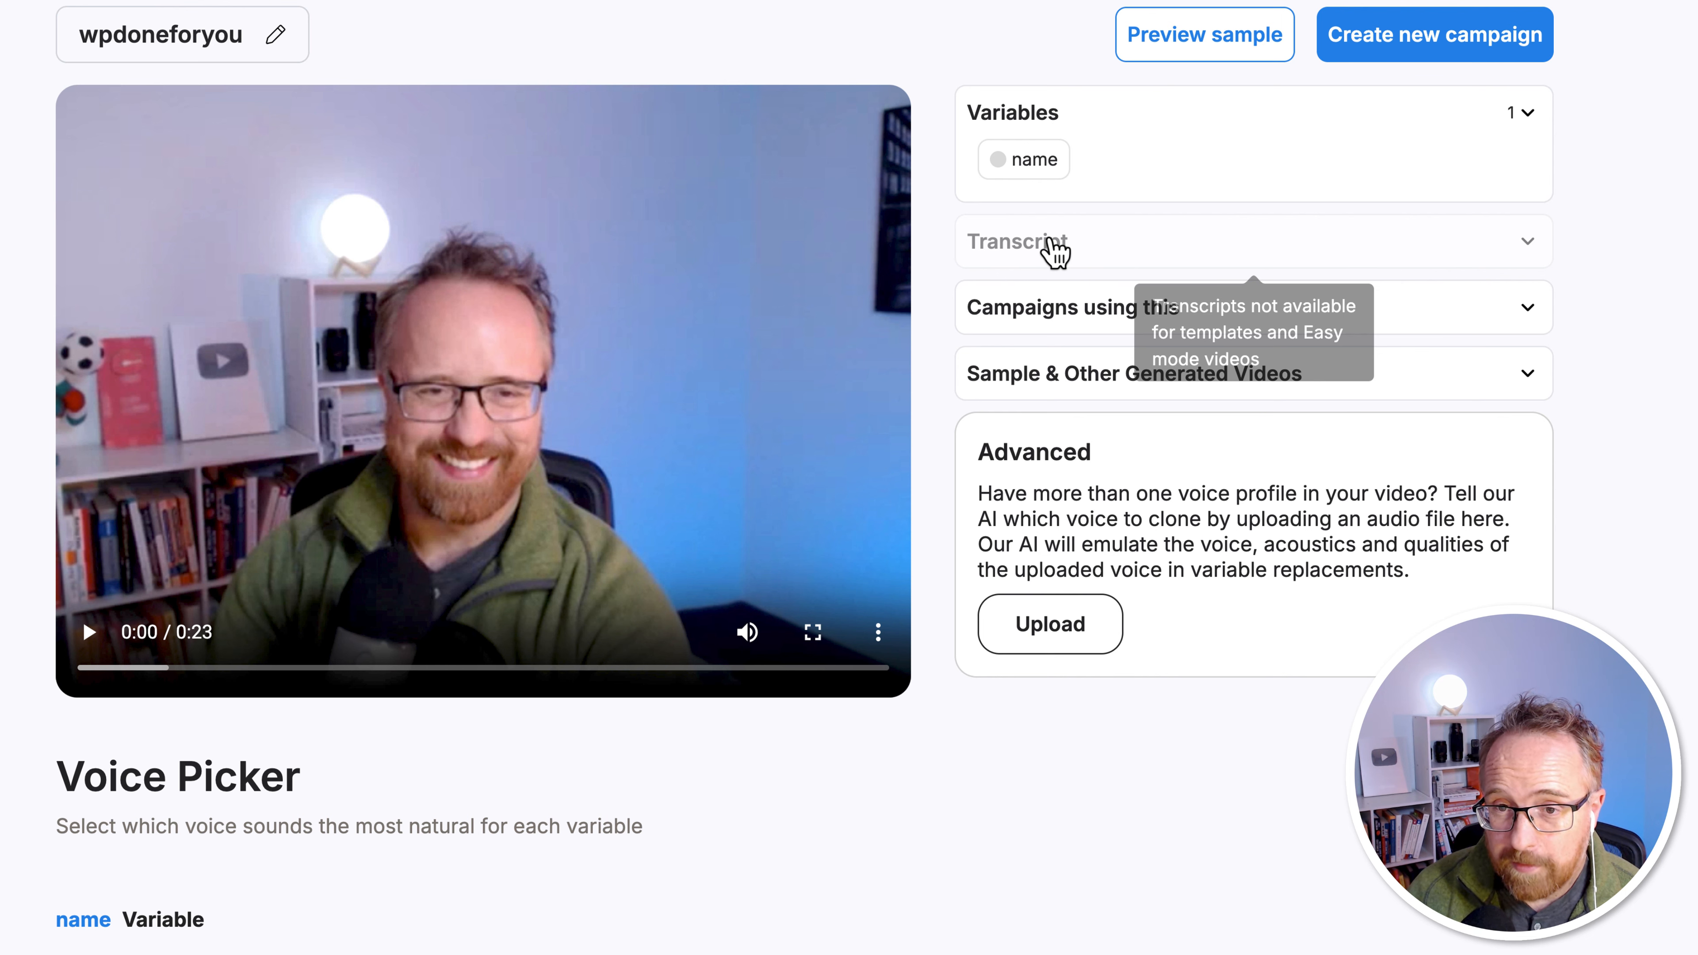
Examine the campaigns using this video, its generated samples and the advanced voice upload description
left_click(1027, 317)
left_click(1056, 434)
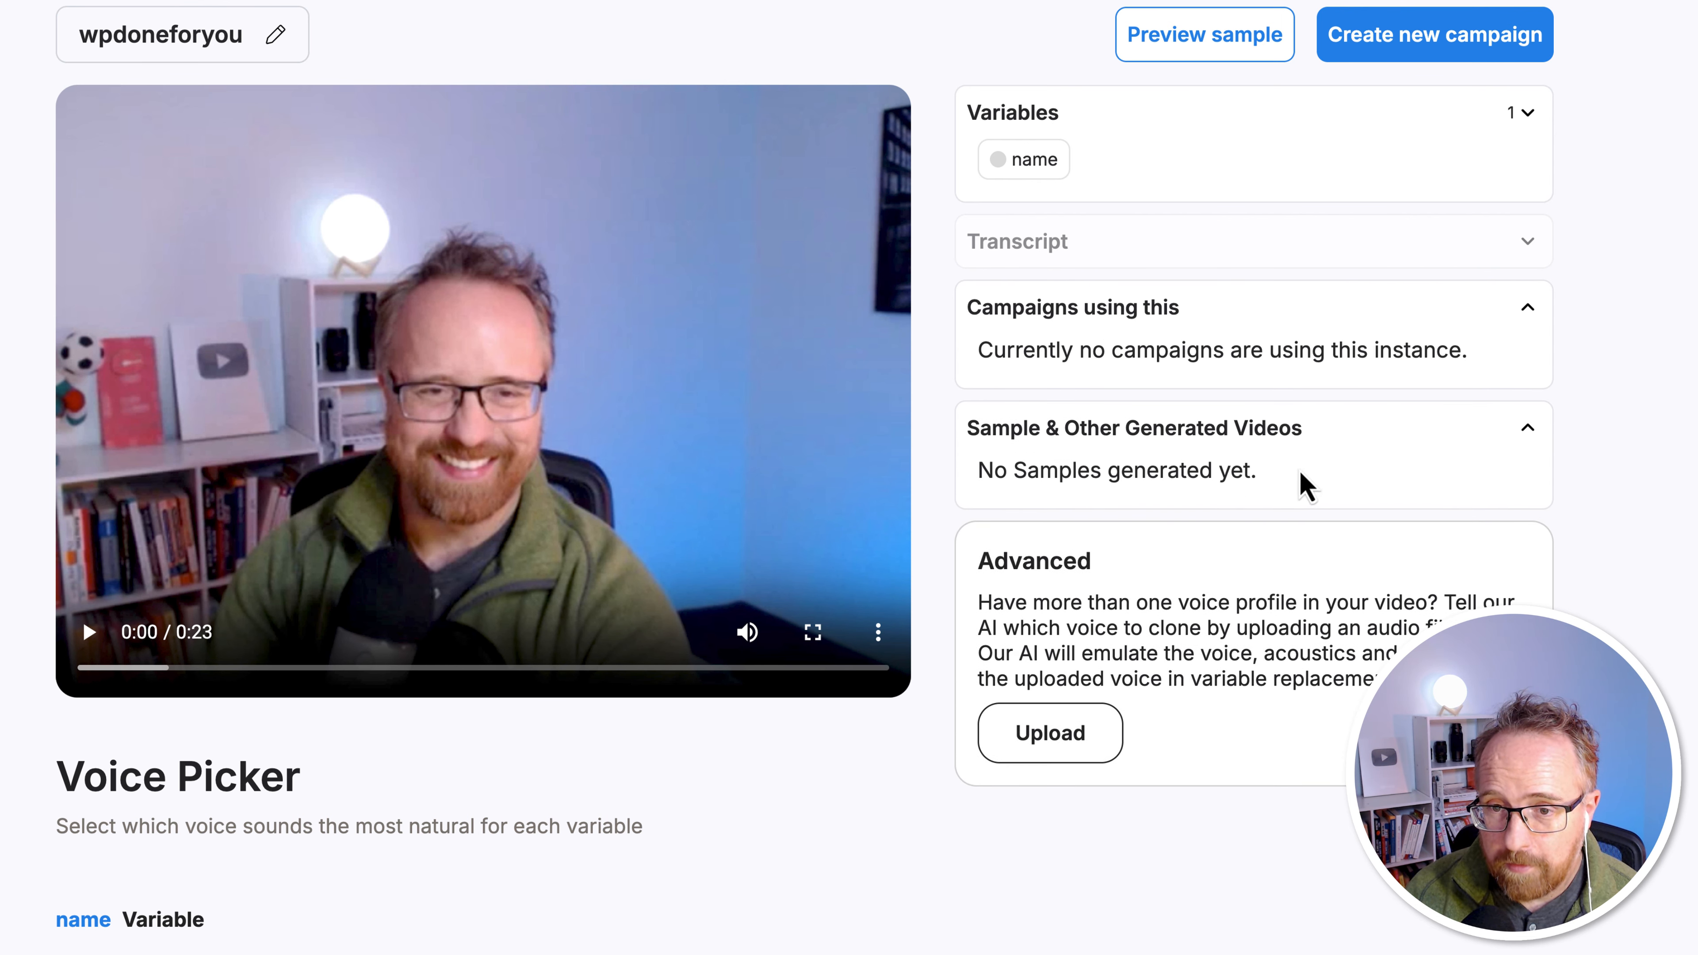
left_click_drag(981, 587, 1242, 614)
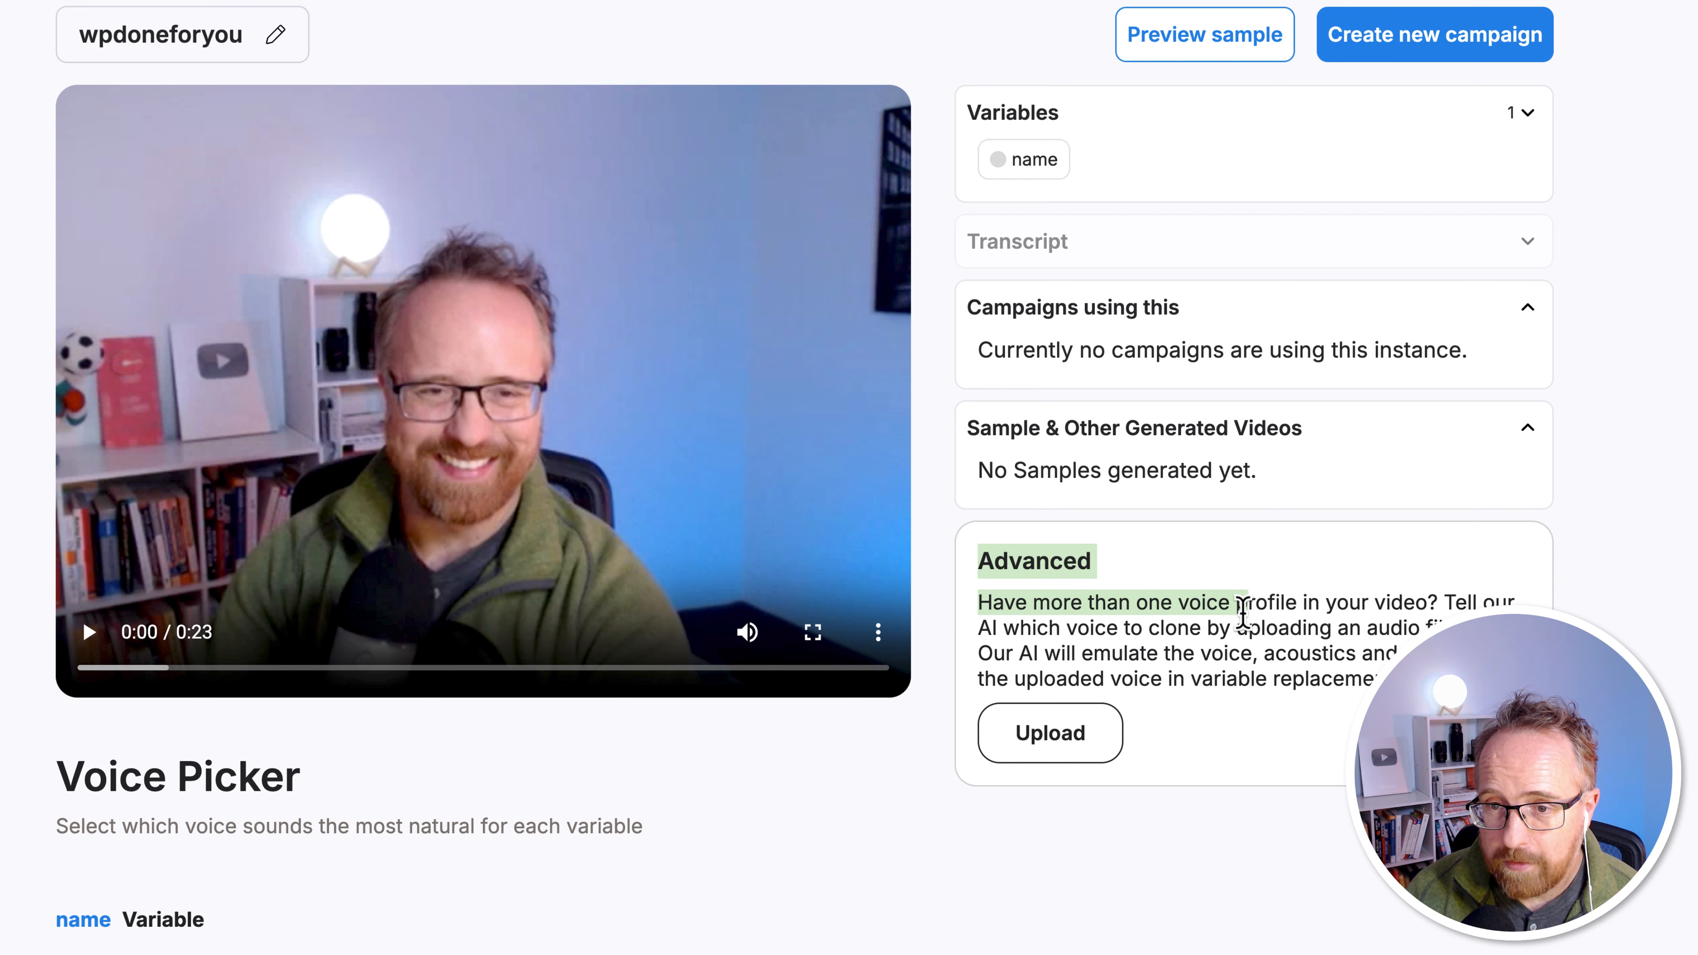
left_click(1242, 614)
scroll(1110, 669, "down", 2)
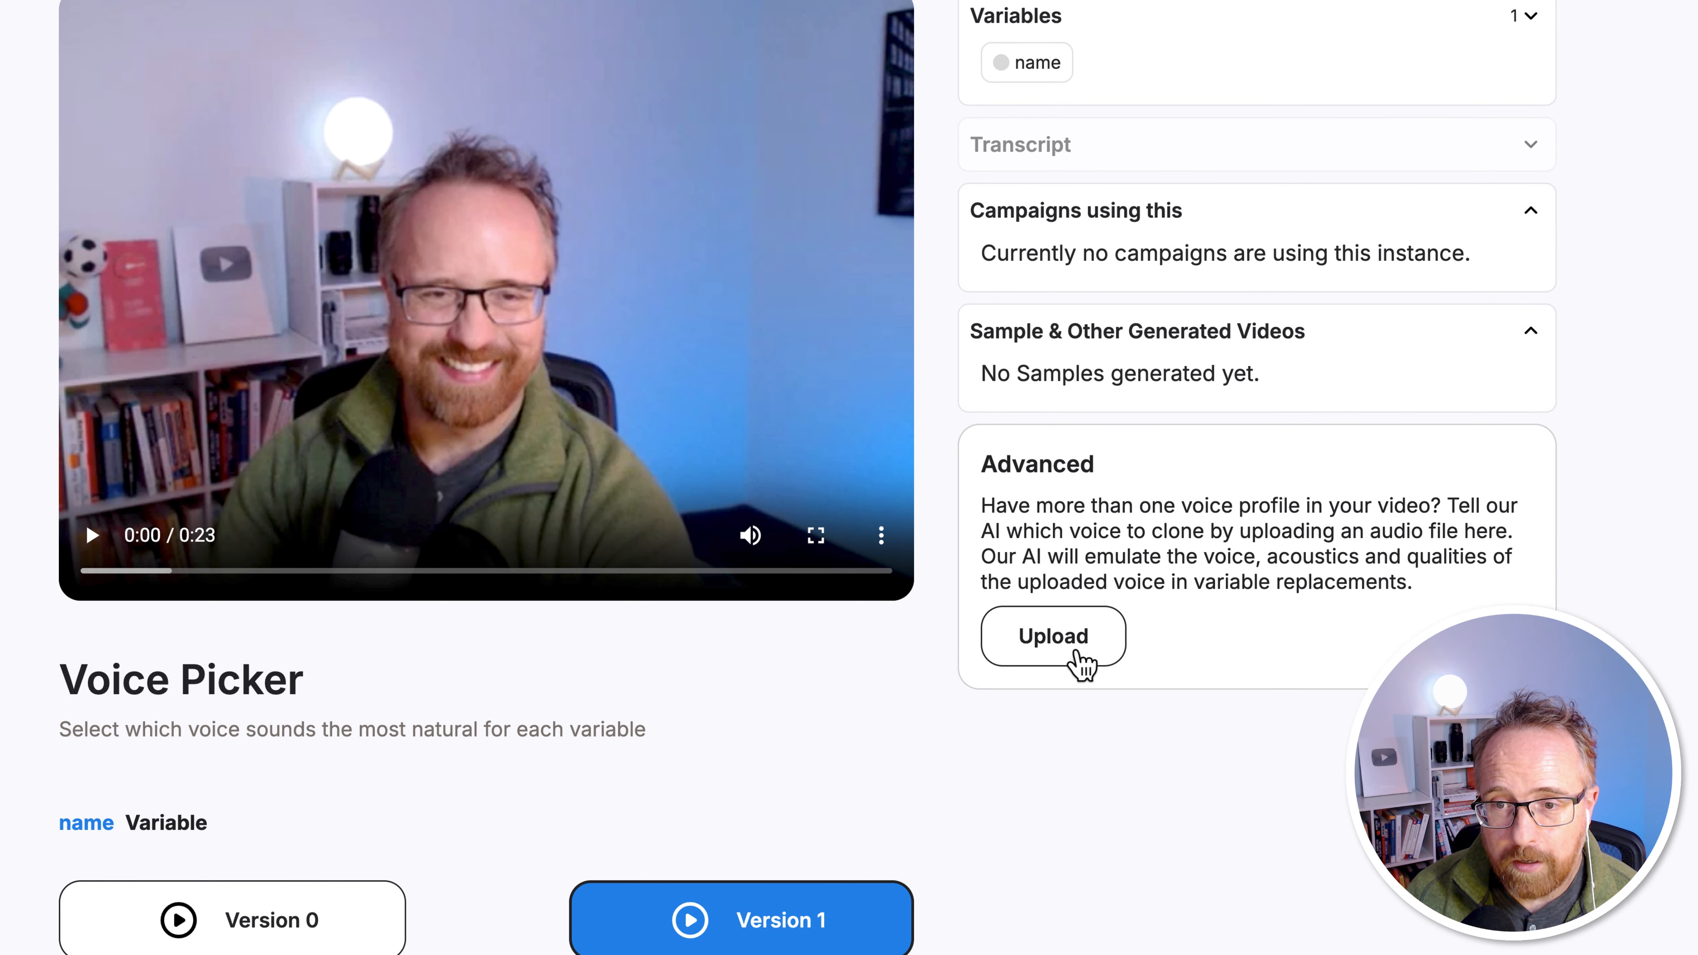
scroll(1072, 669, "up", 3)
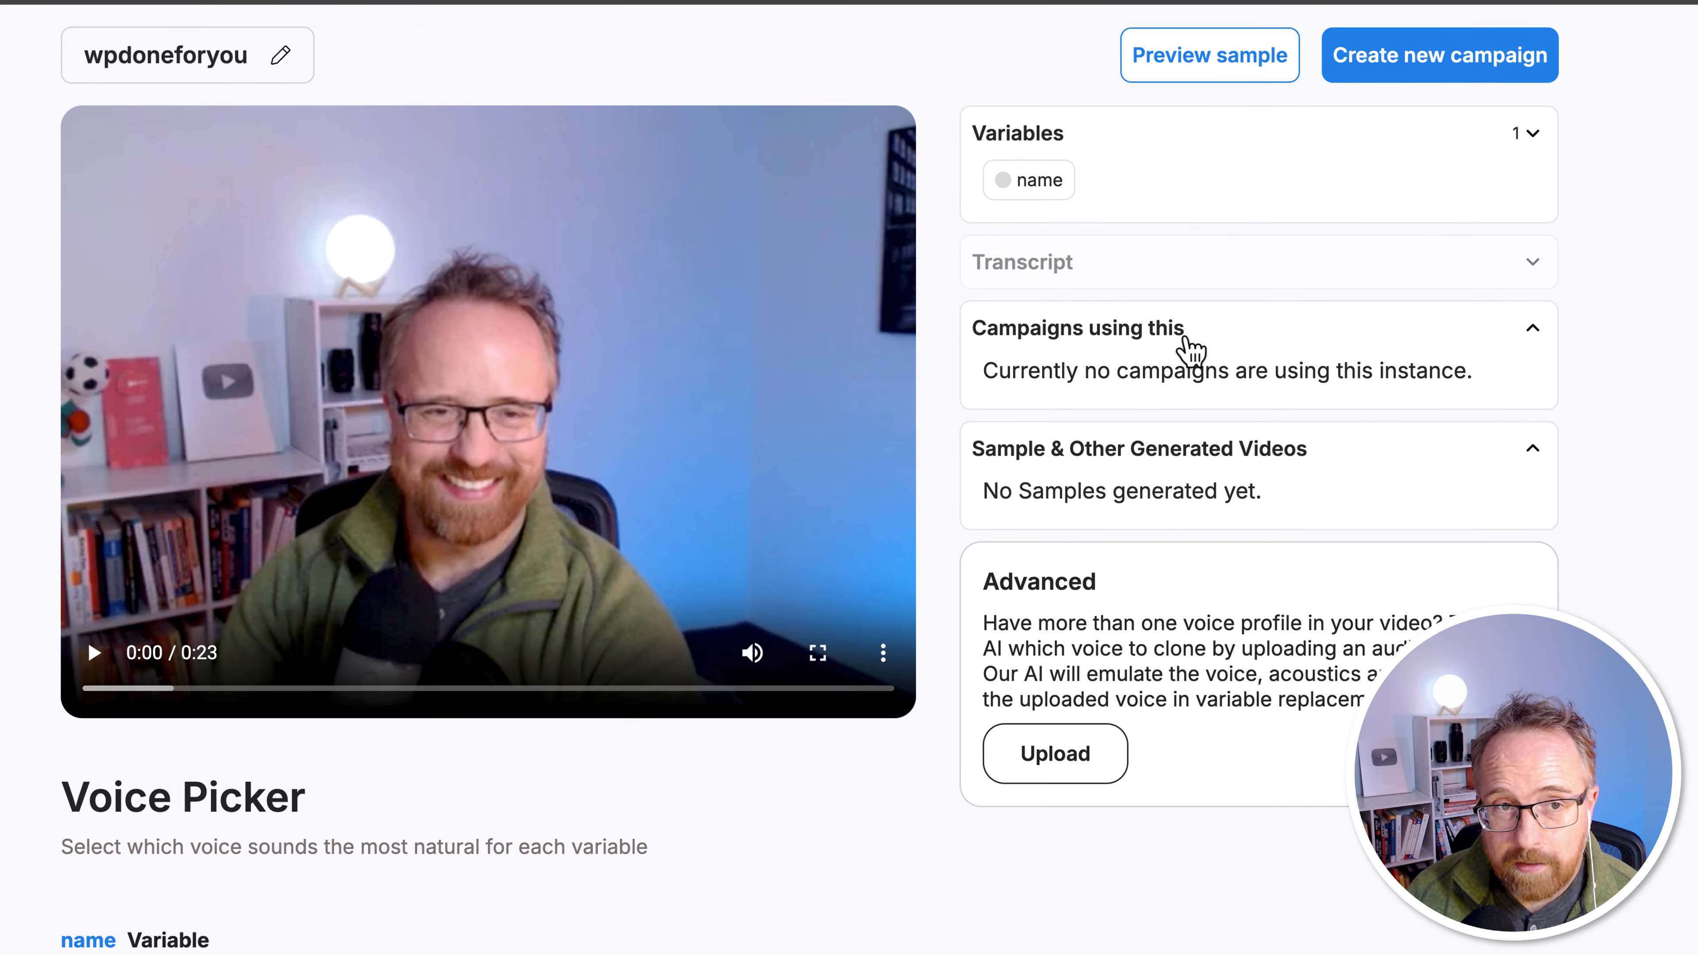
Generate a preview sample with name value "Website" and background type "Public website to screenshot", and open the sample video
left_click(1224, 67)
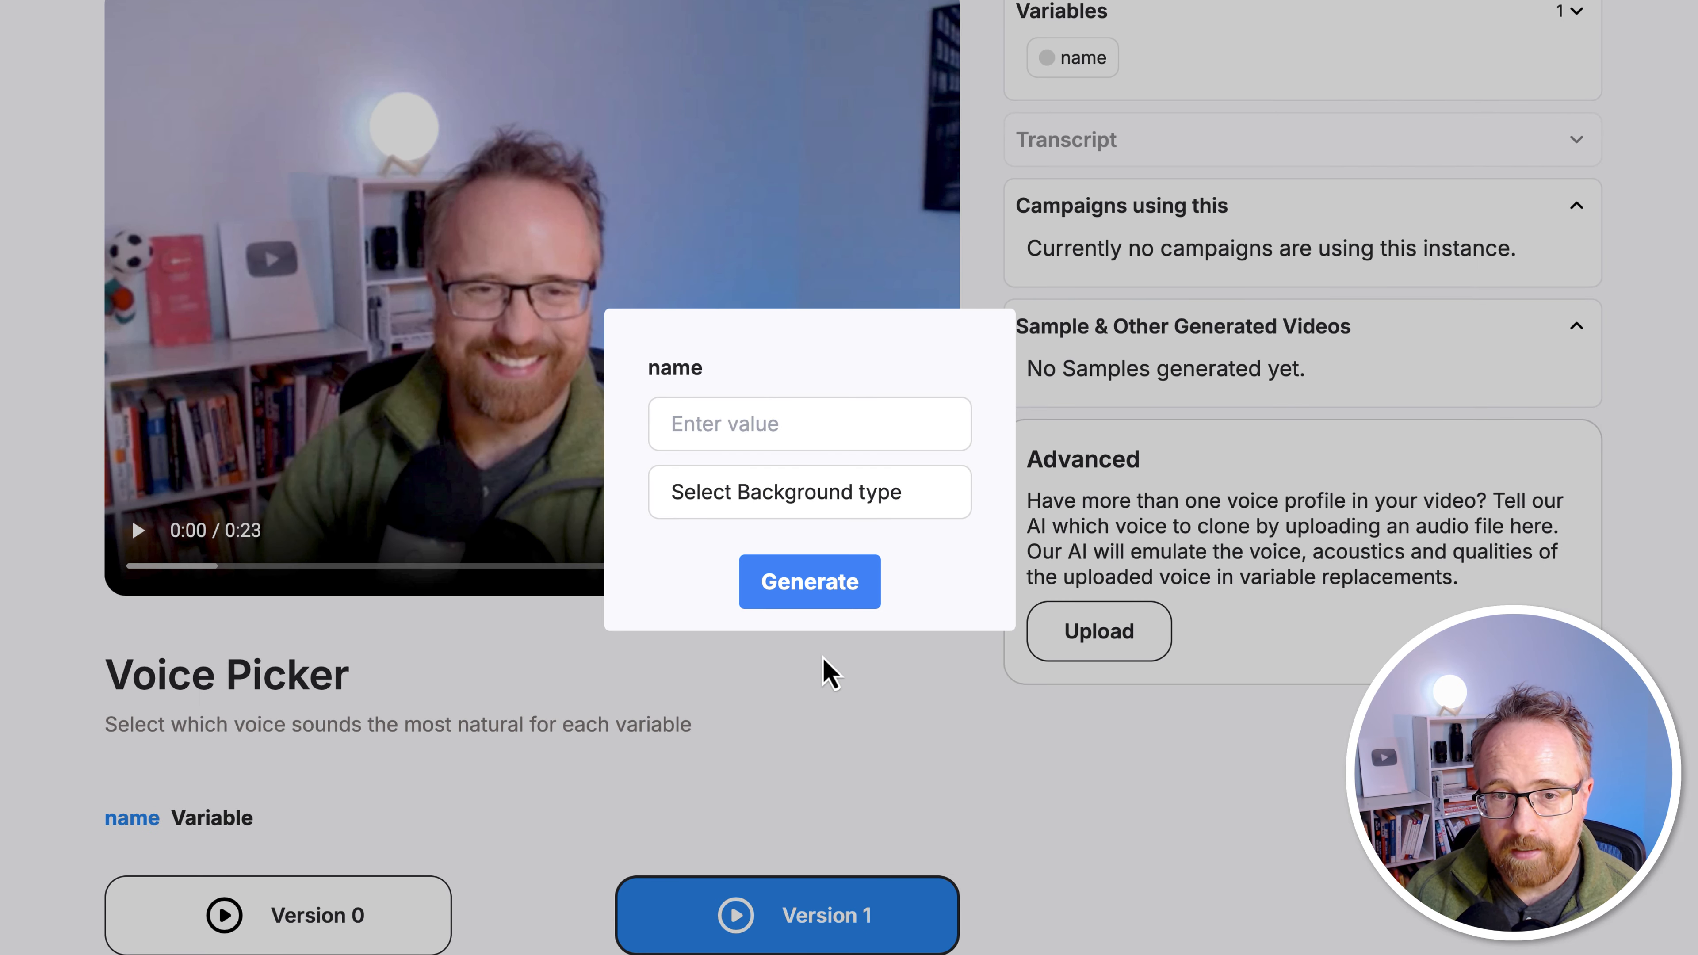
left_click(778, 441)
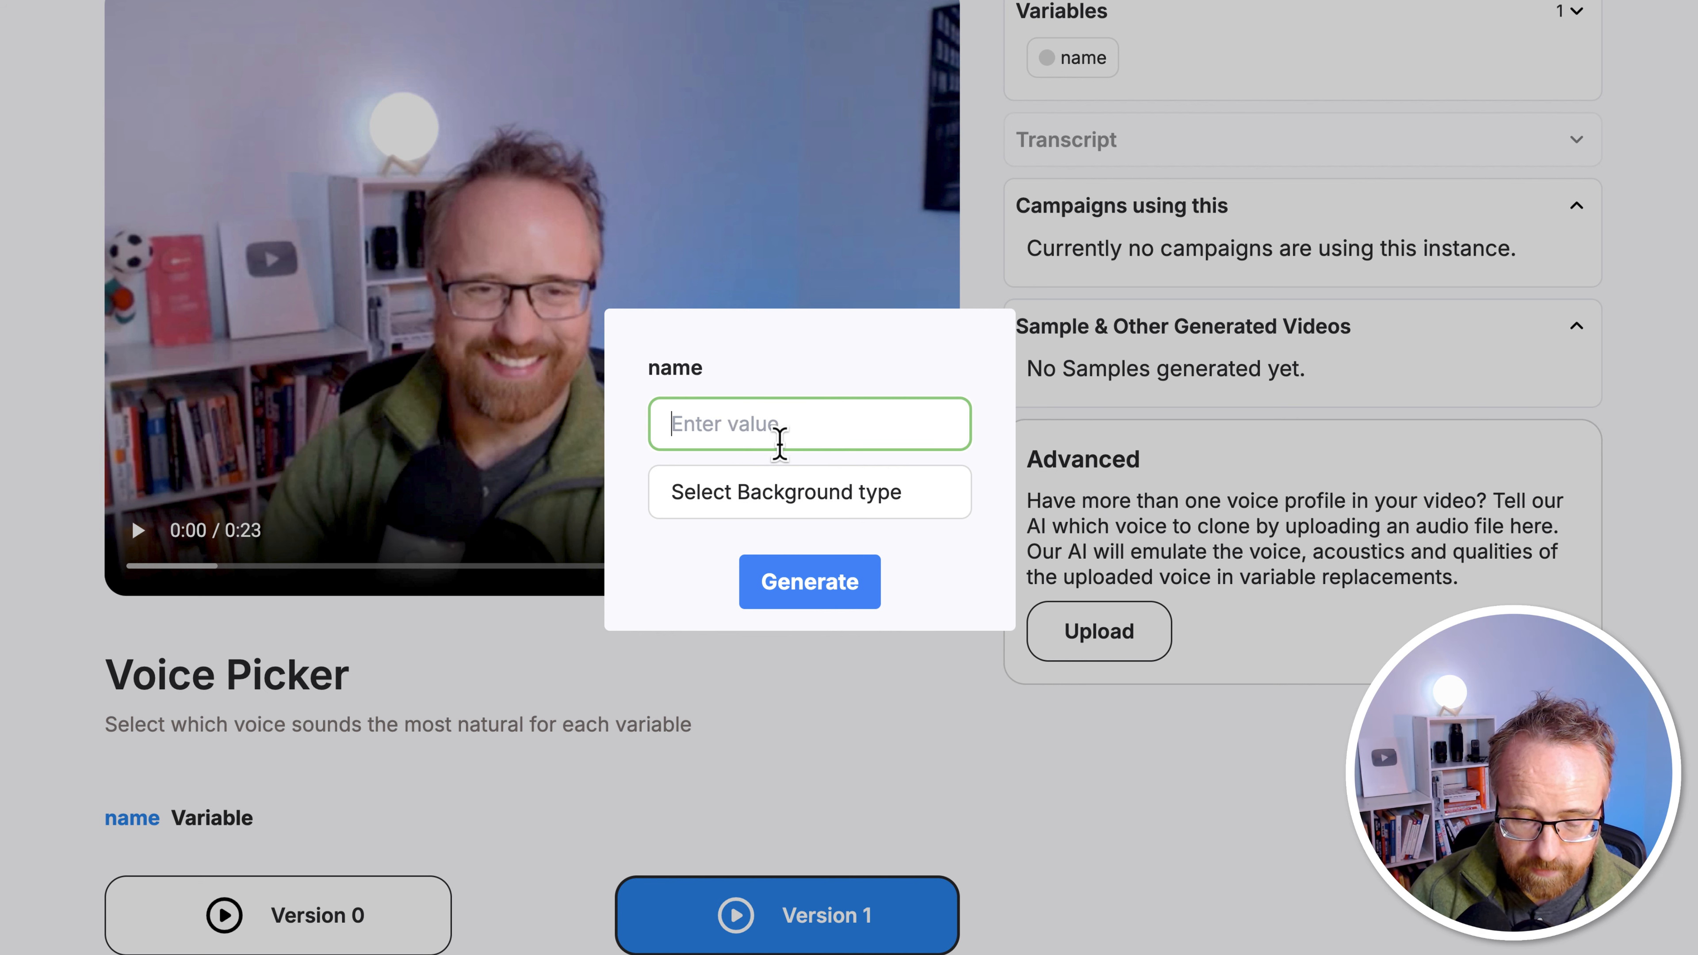
type("Website")
left_click(808, 512)
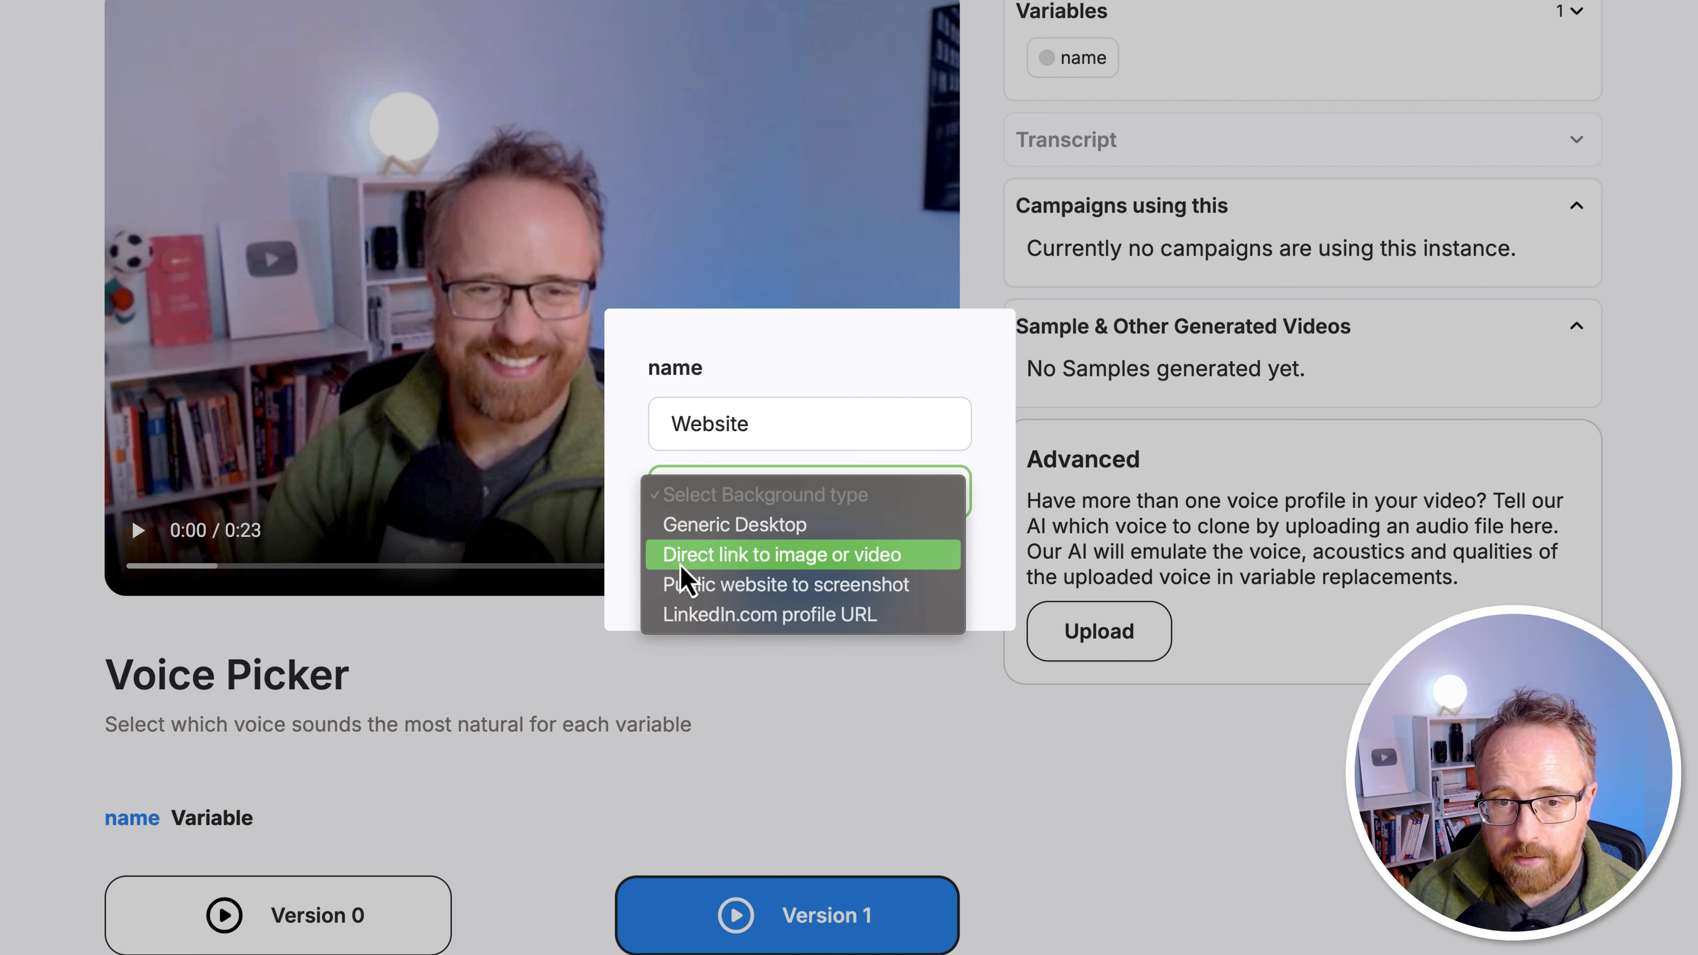
left_click(717, 588)
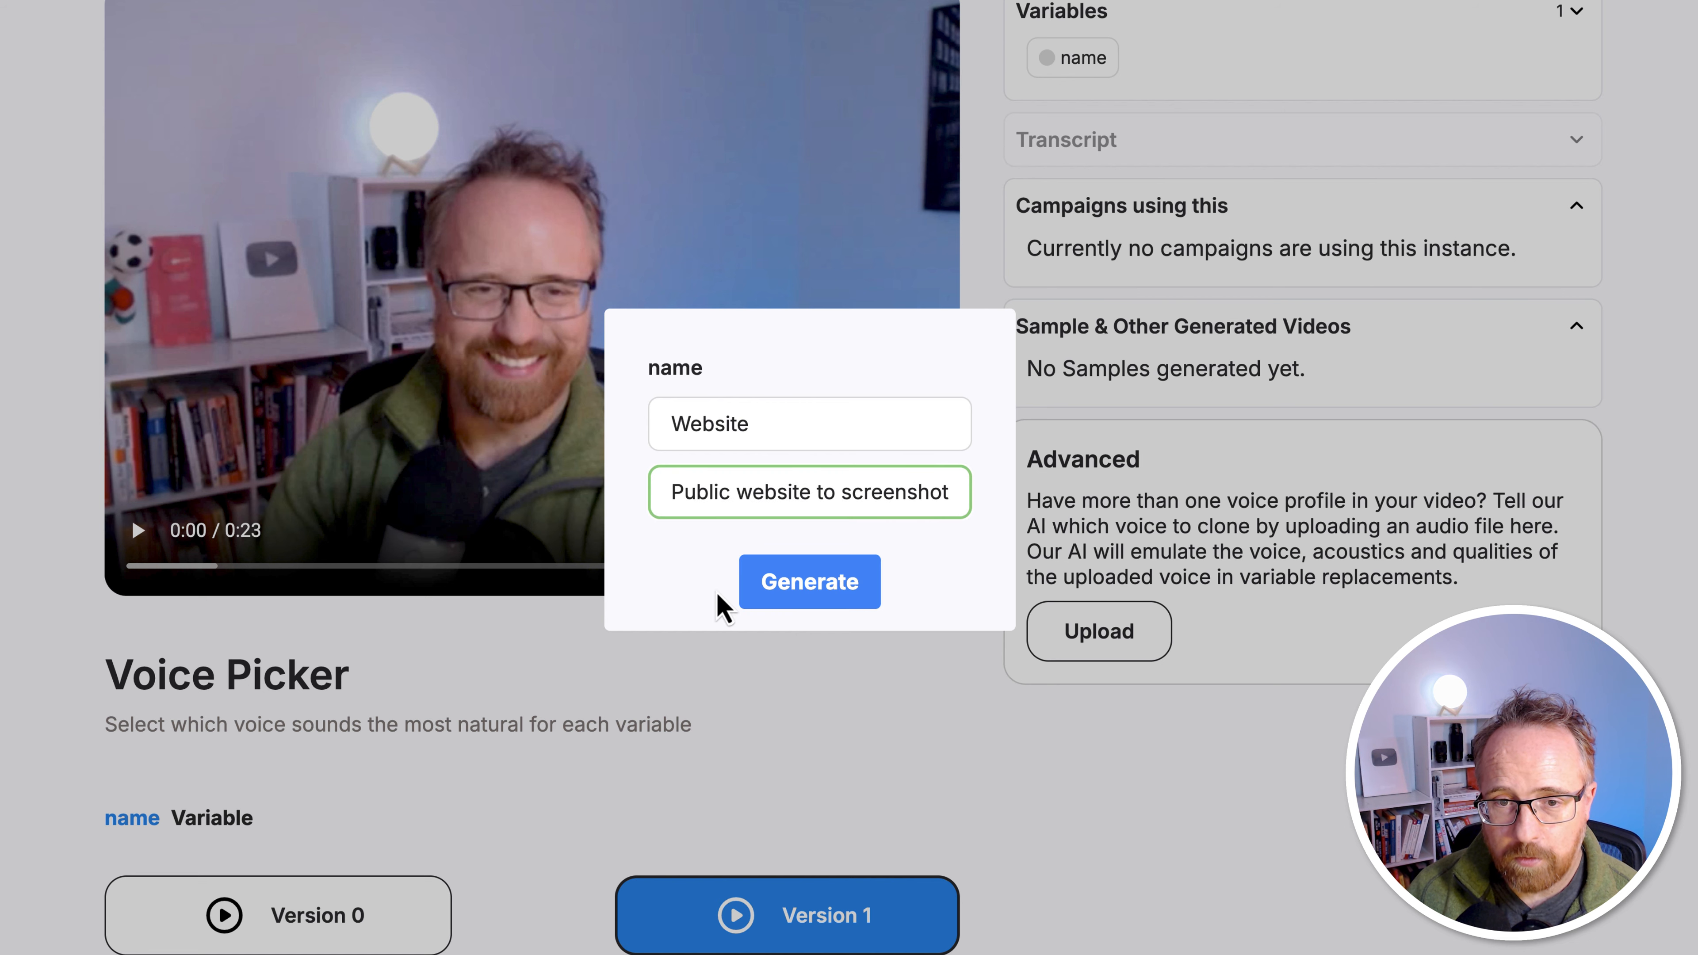
left_click(815, 595)
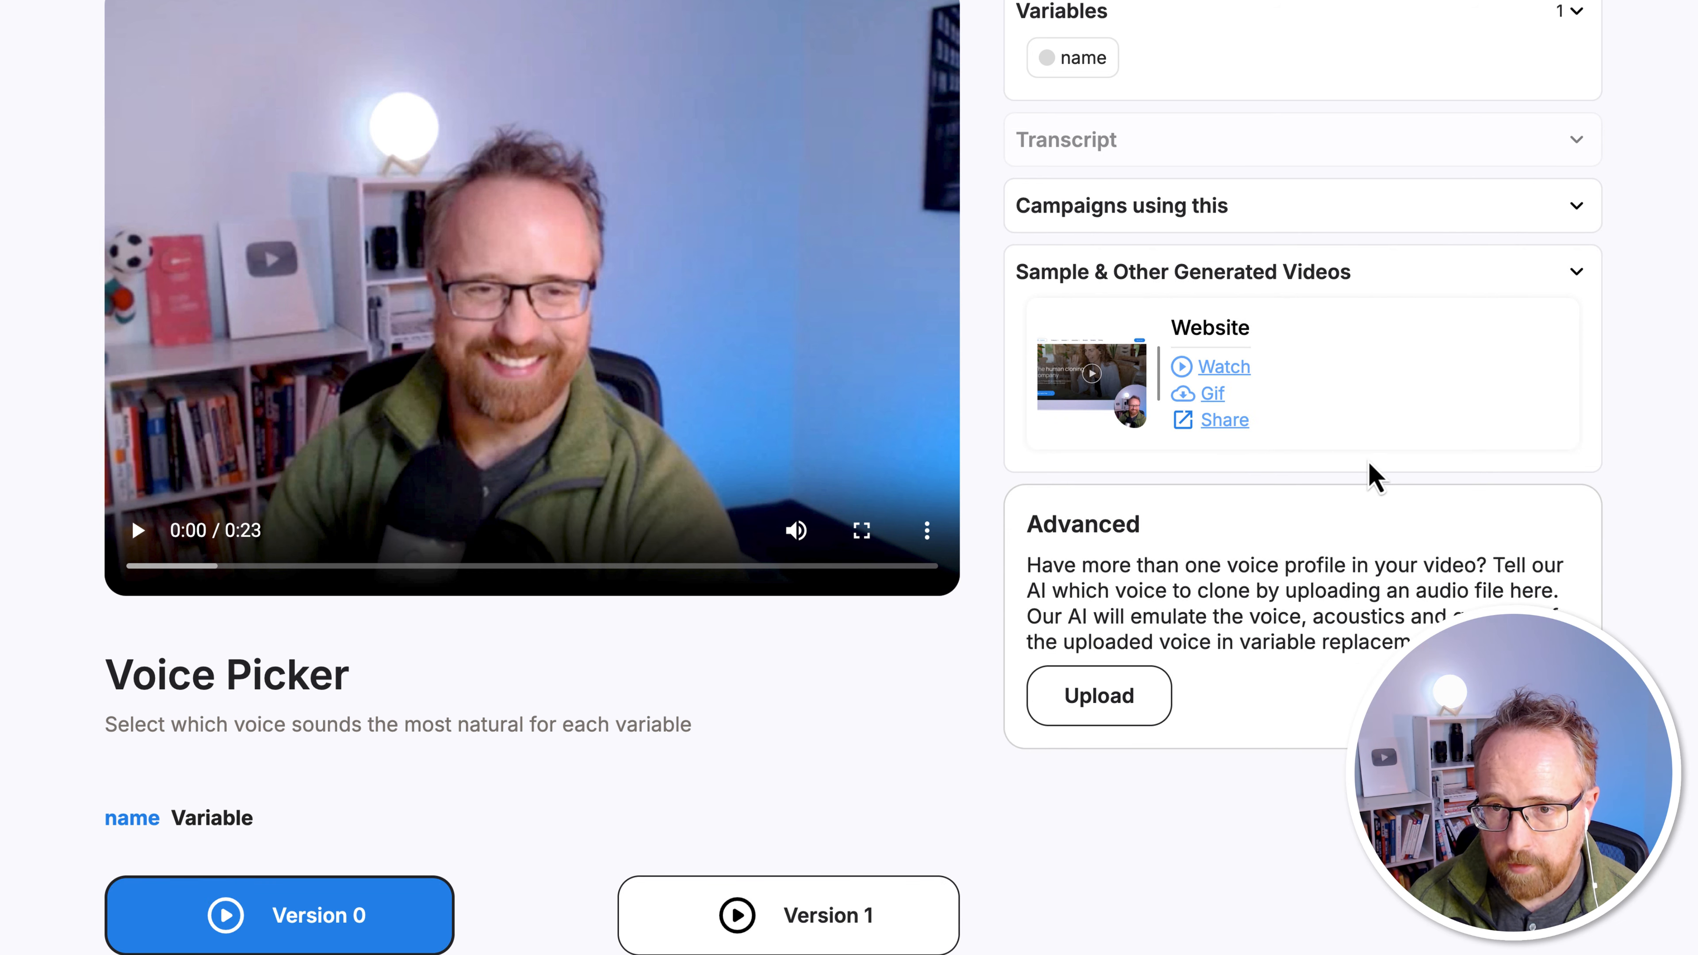
left_click(1222, 367)
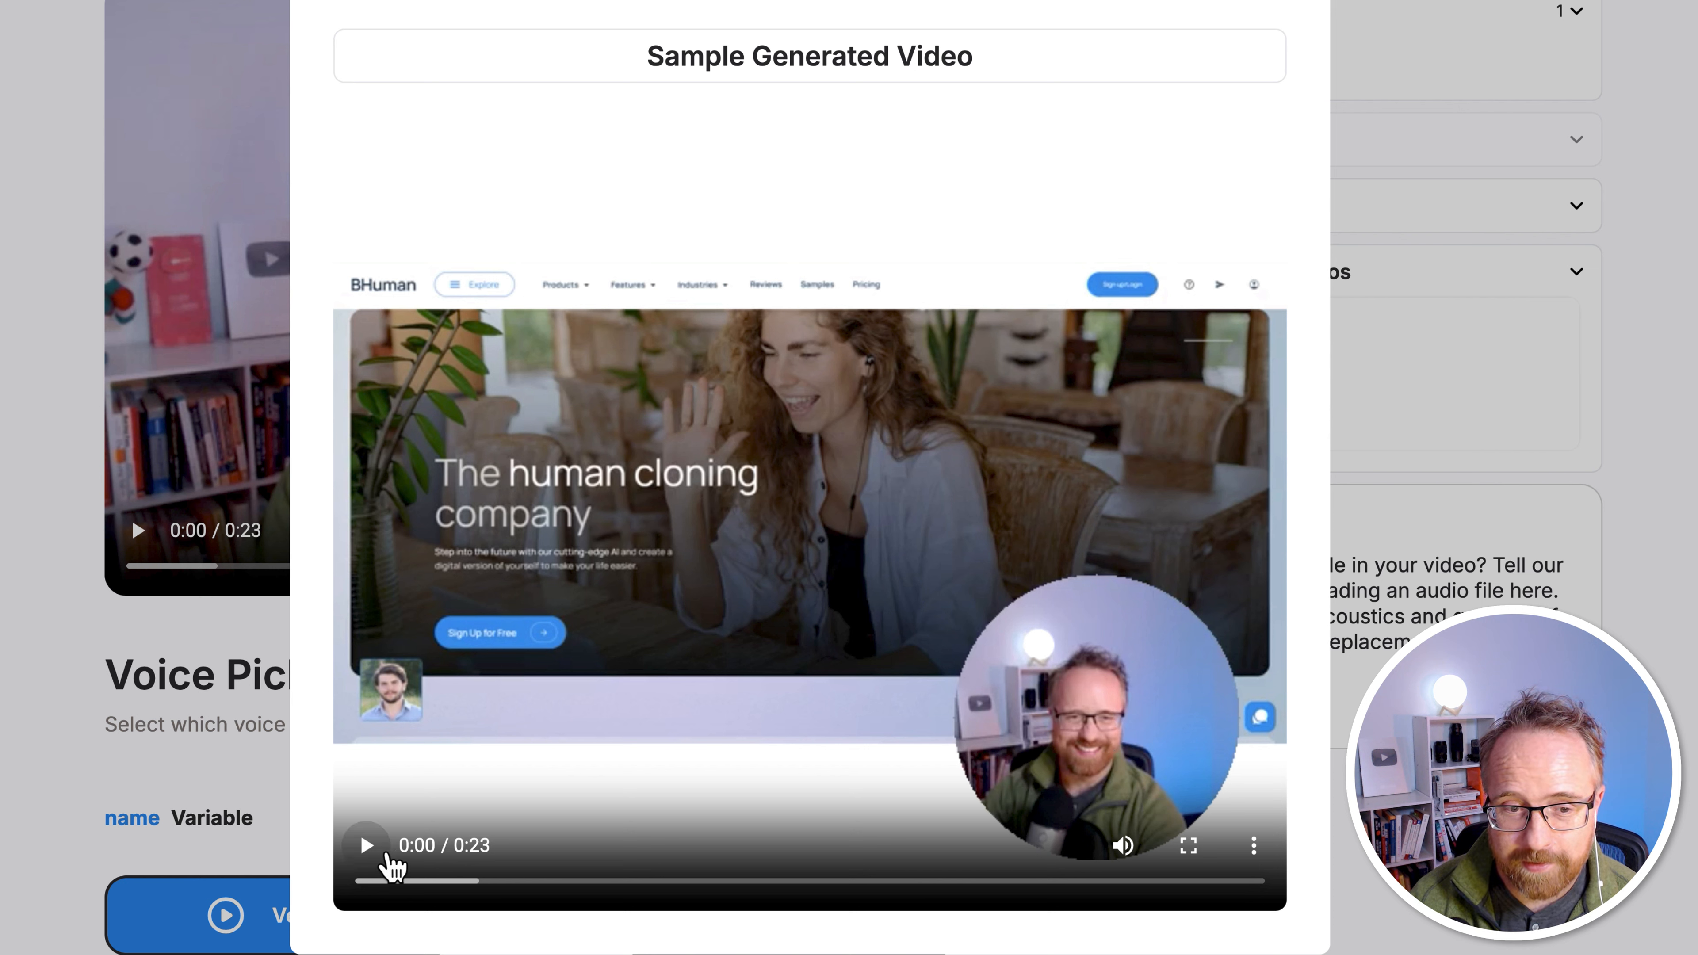
Play part of the generated sample video for the name "Website", pause it, and close the viewer
left_click(387, 856)
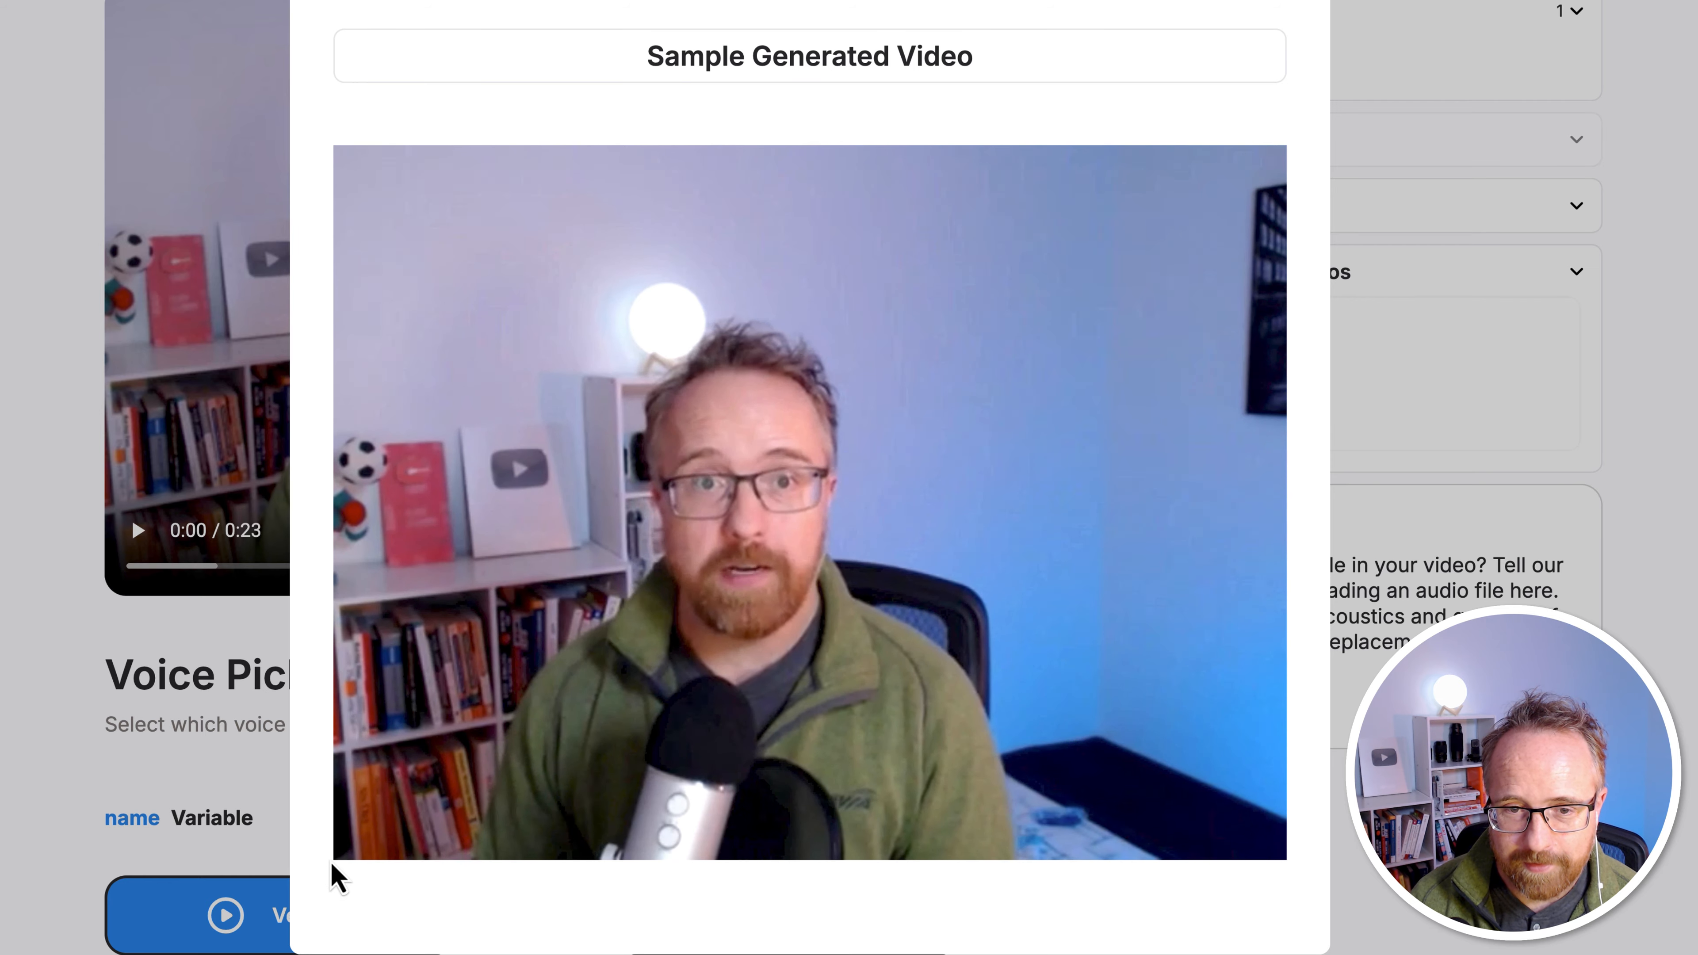
left_click(366, 845)
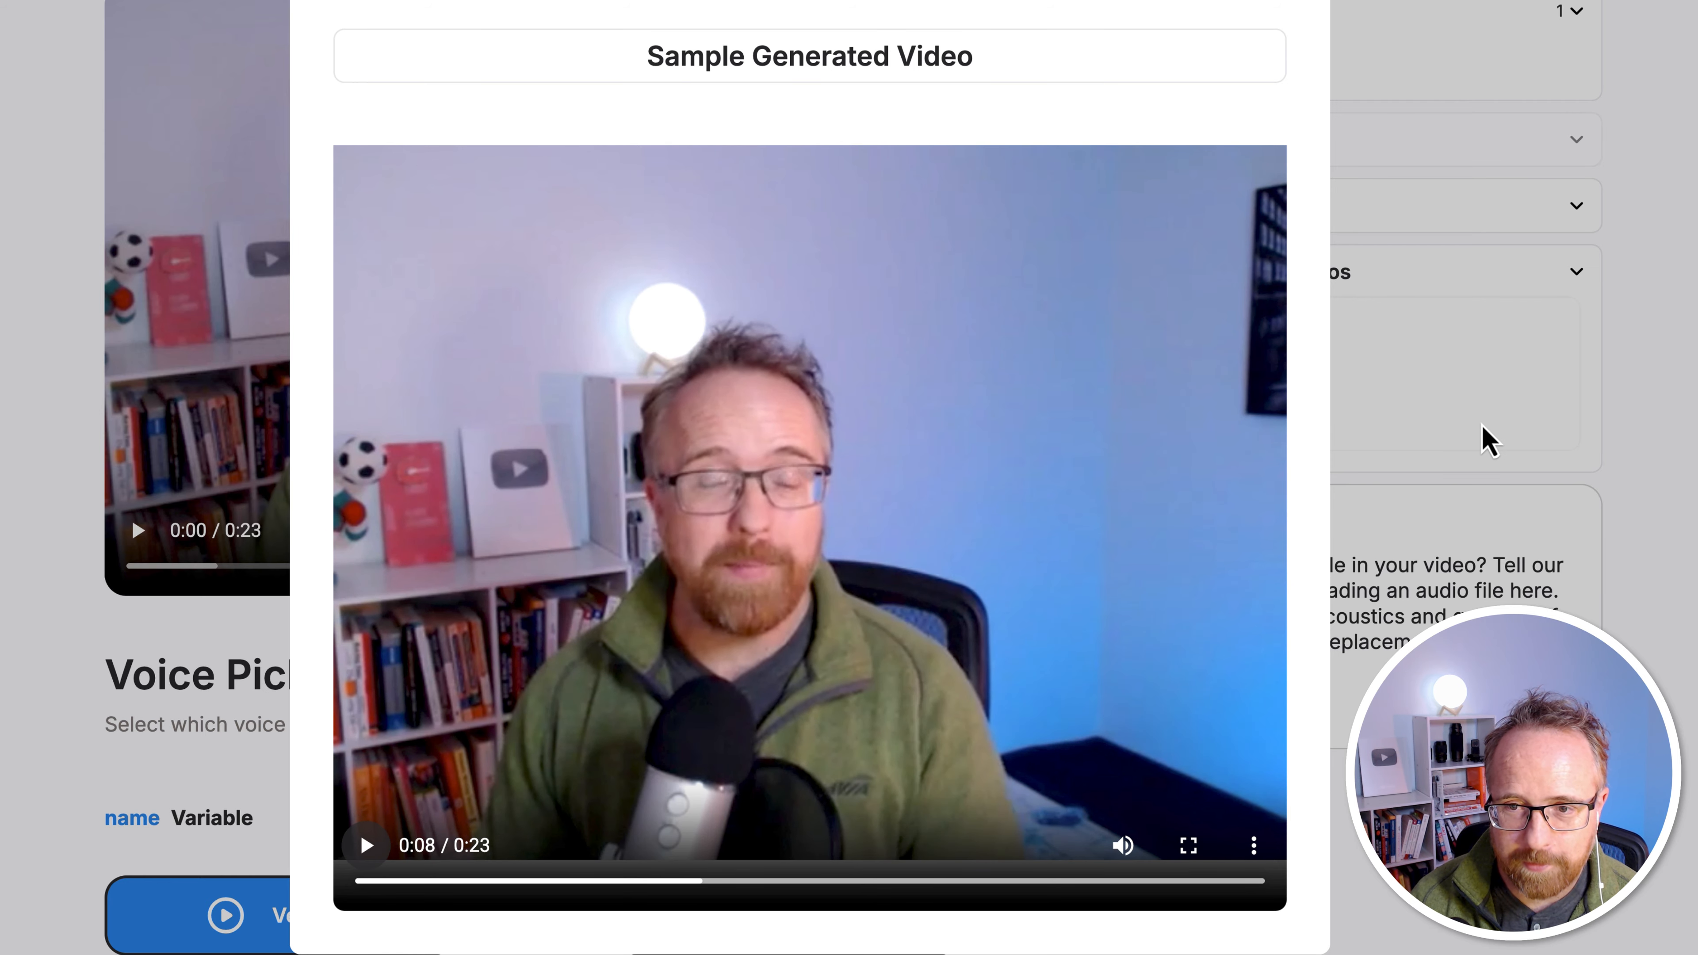
left_click(1527, 455)
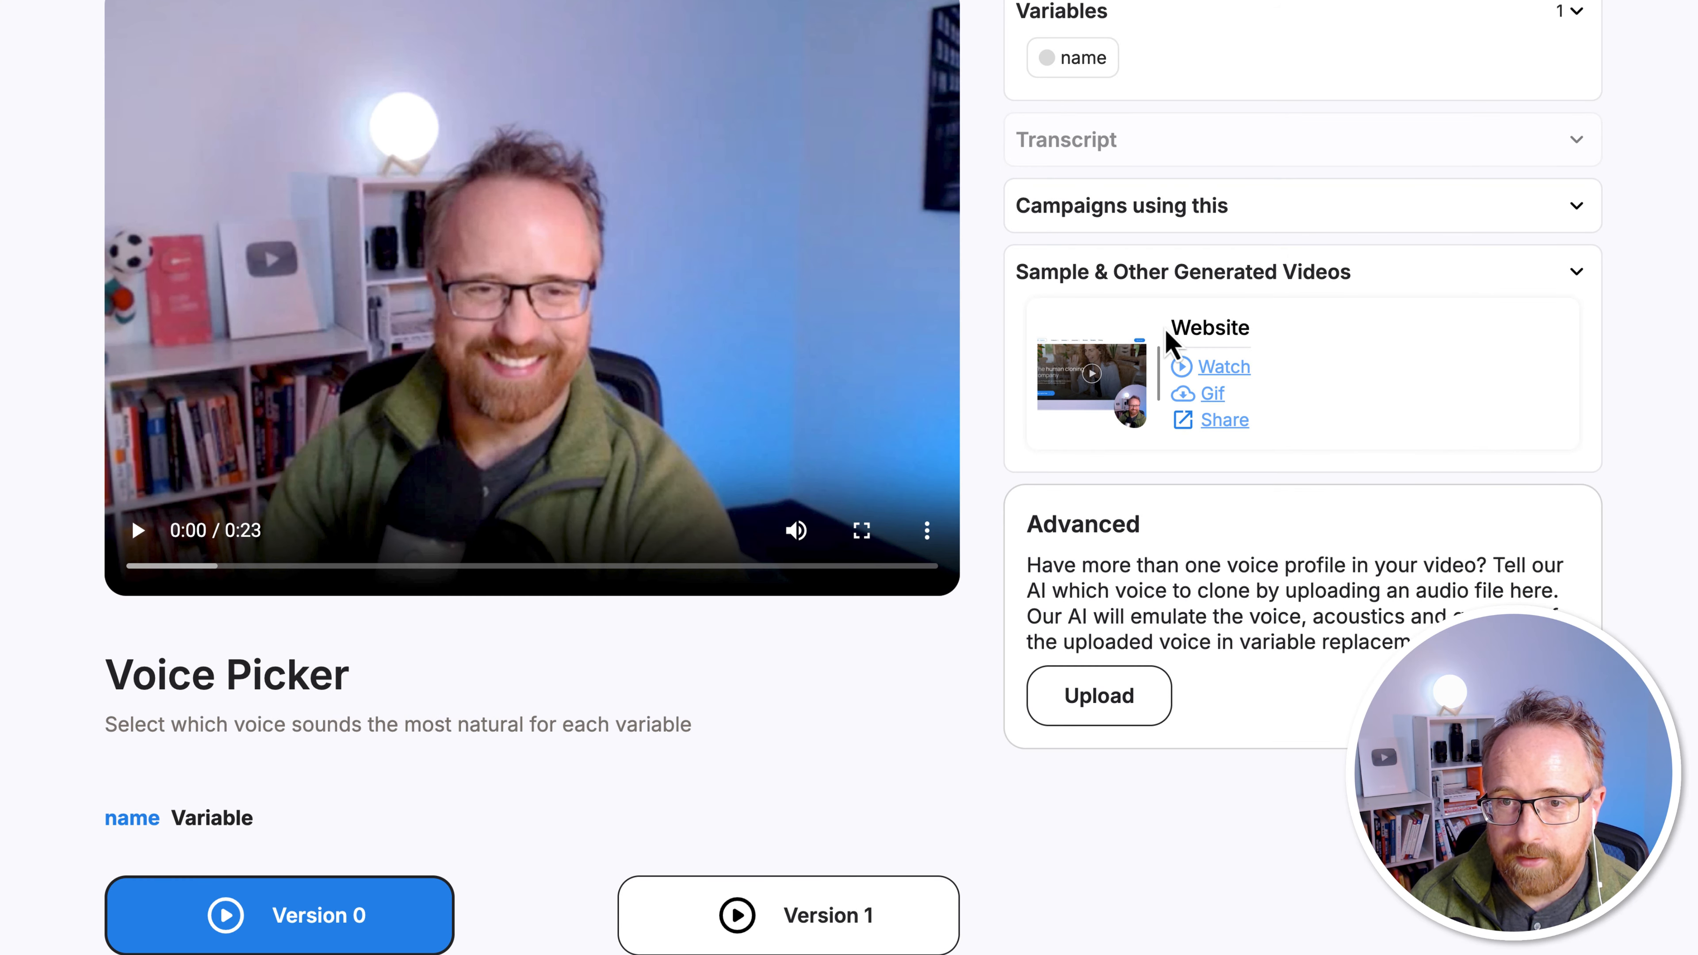
left_click_drag(1167, 341, 1281, 341)
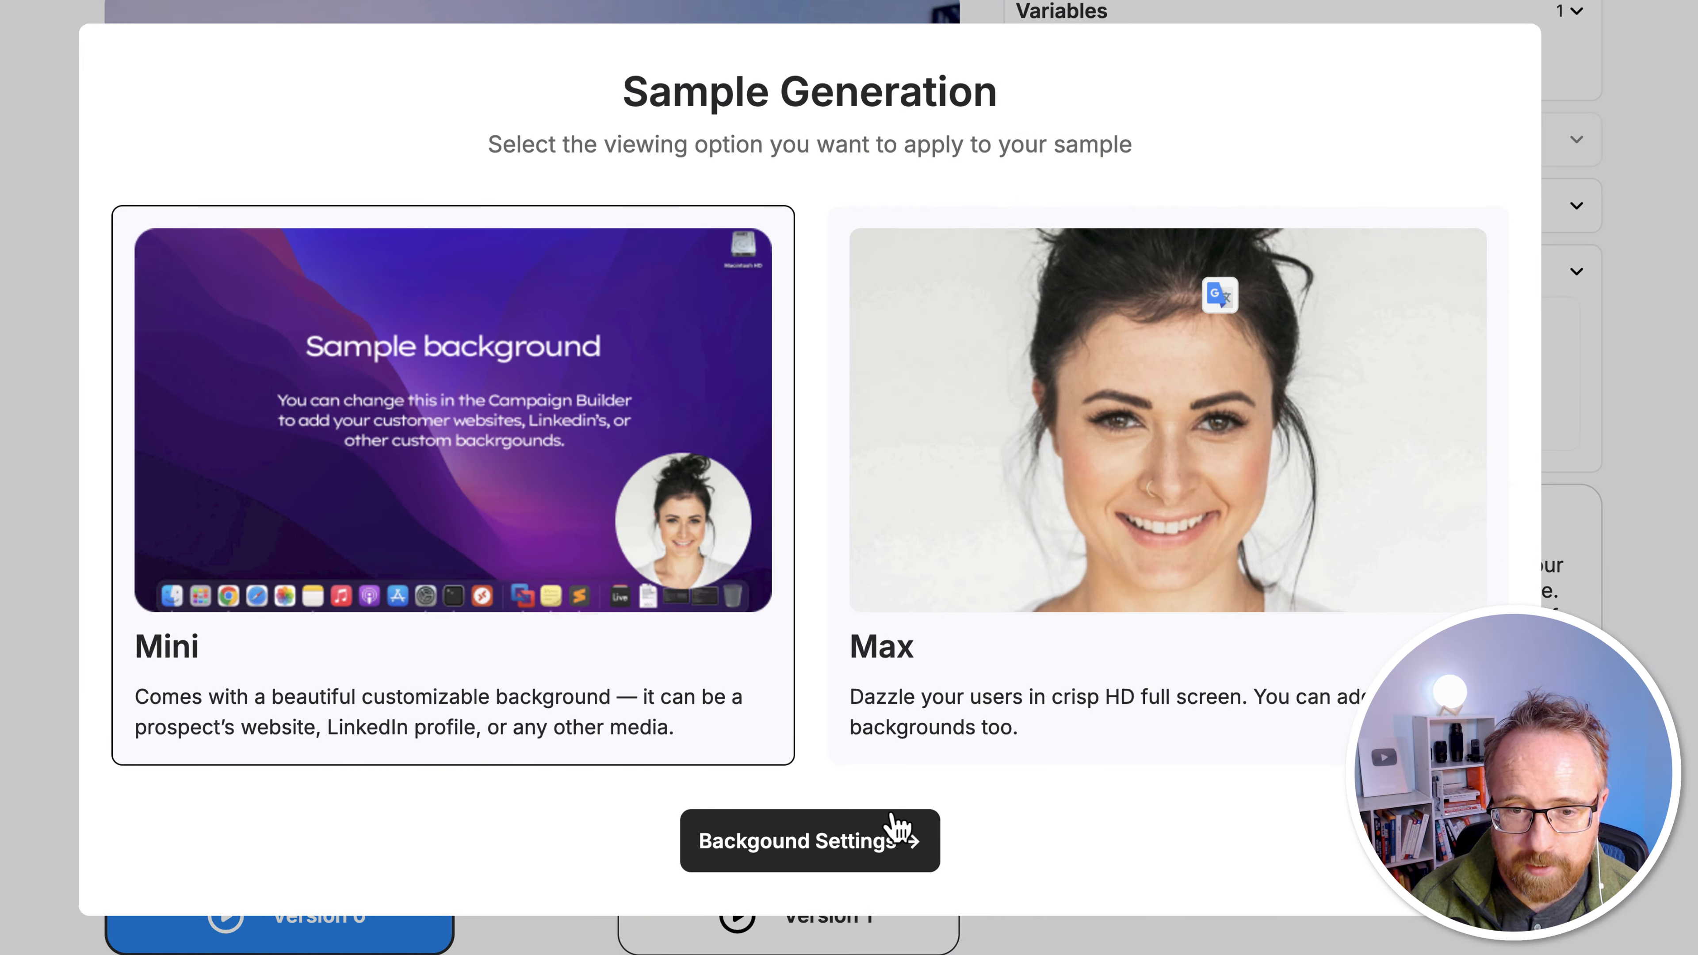
left_click(889, 841)
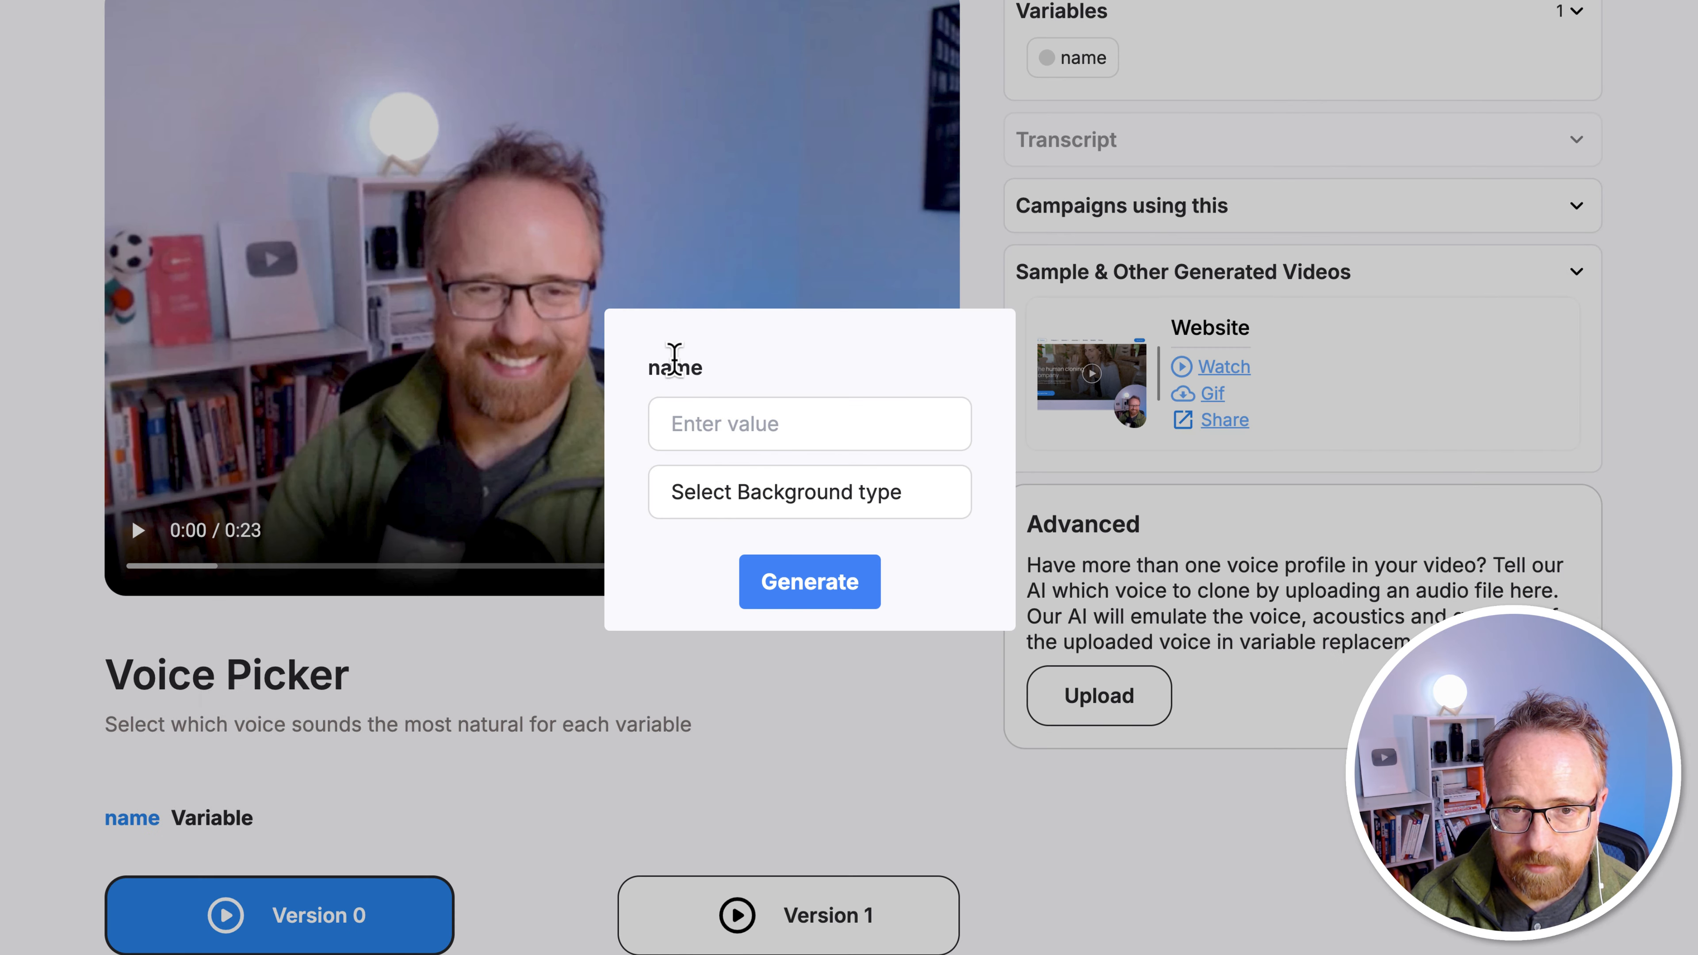
left_click(676, 420)
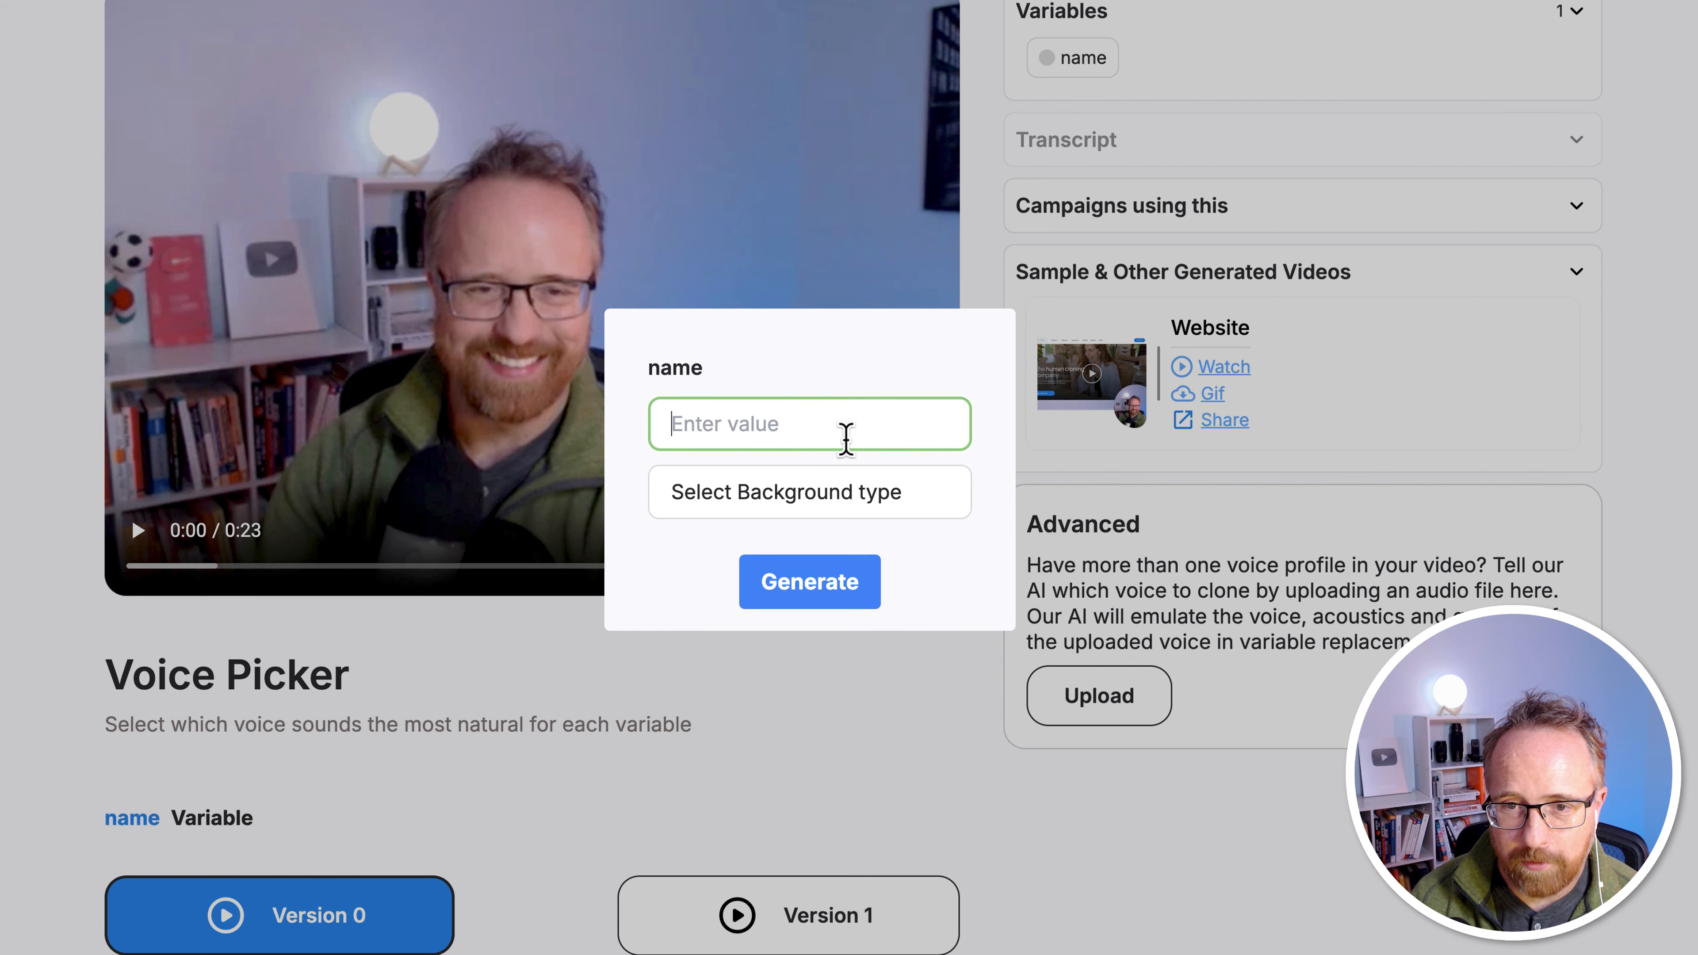
left_click(1133, 545)
Create a campaign named "WPDoneForYou Campaign 1" with the Zapier webhook and save it in Mini mode
left_click(1443, 12)
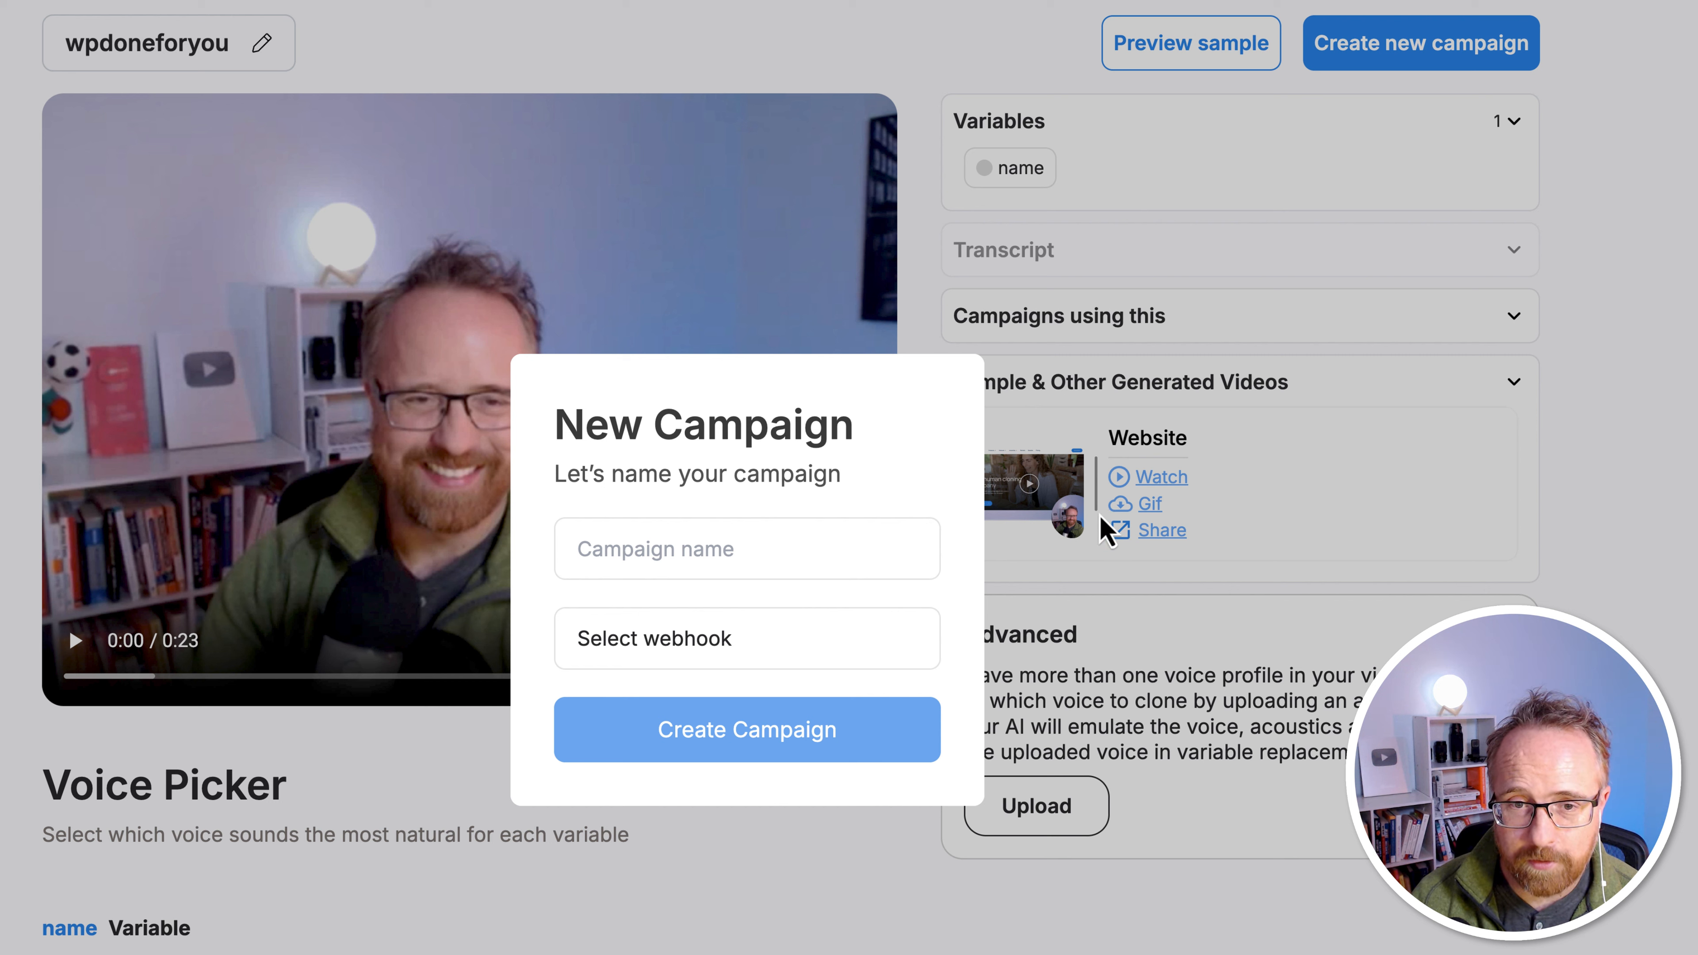
left_click(622, 562)
type("WPDoneForYou Campaign 1")
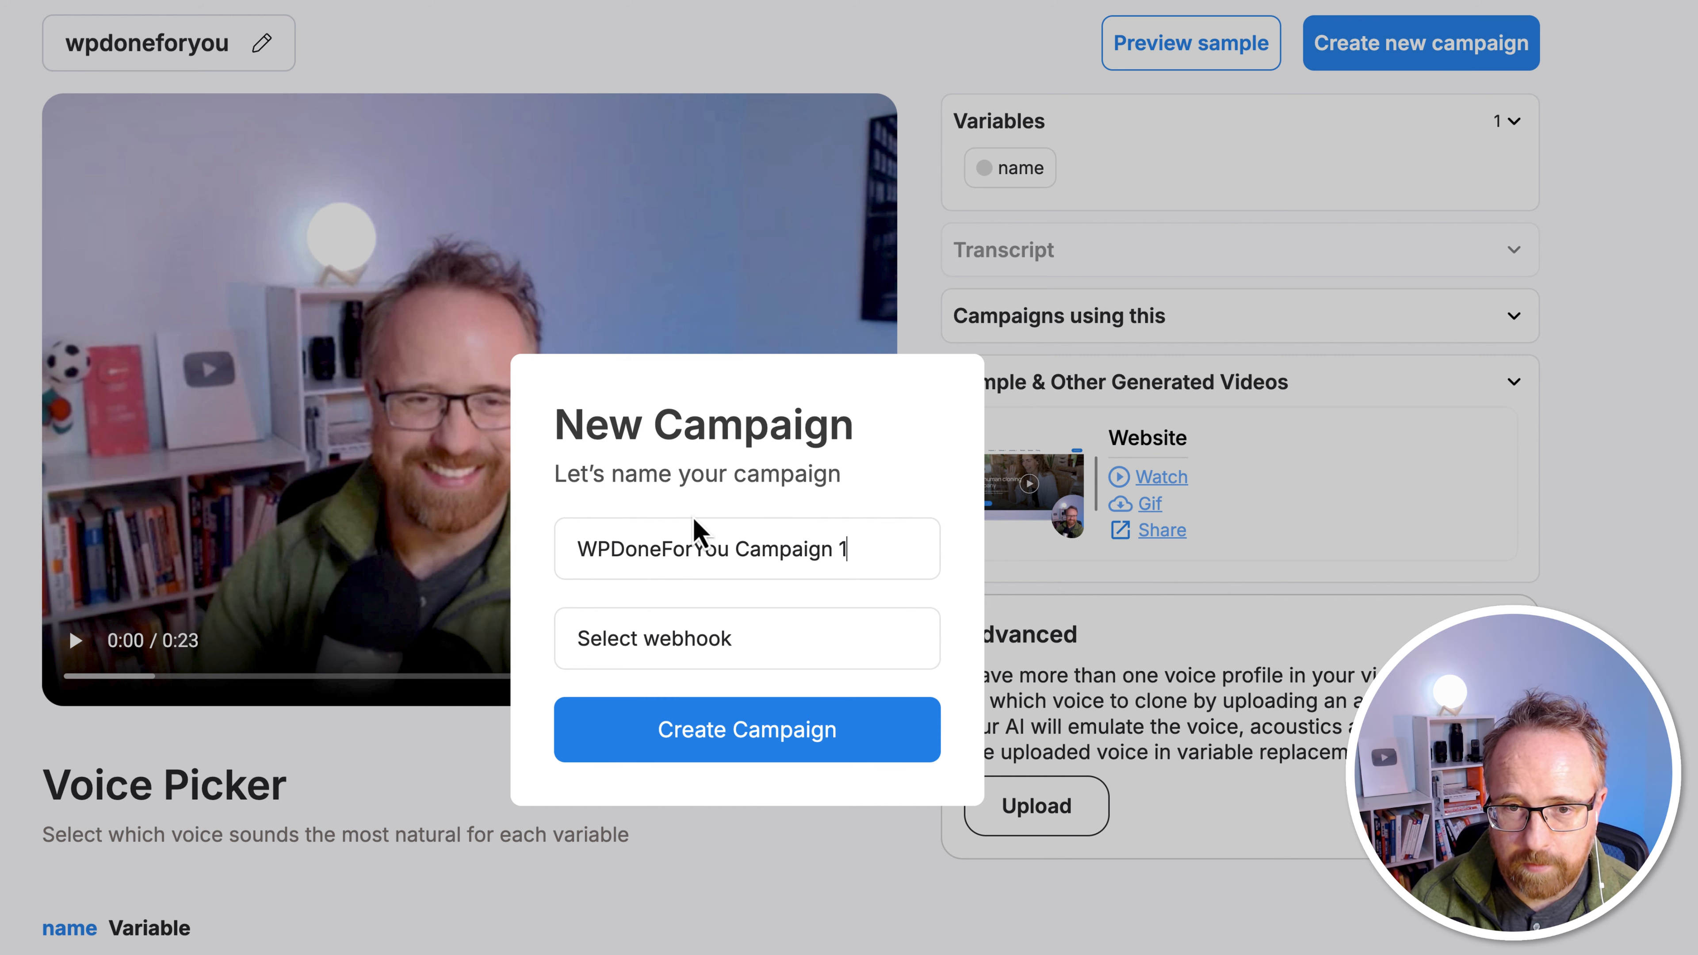
left_click(696, 655)
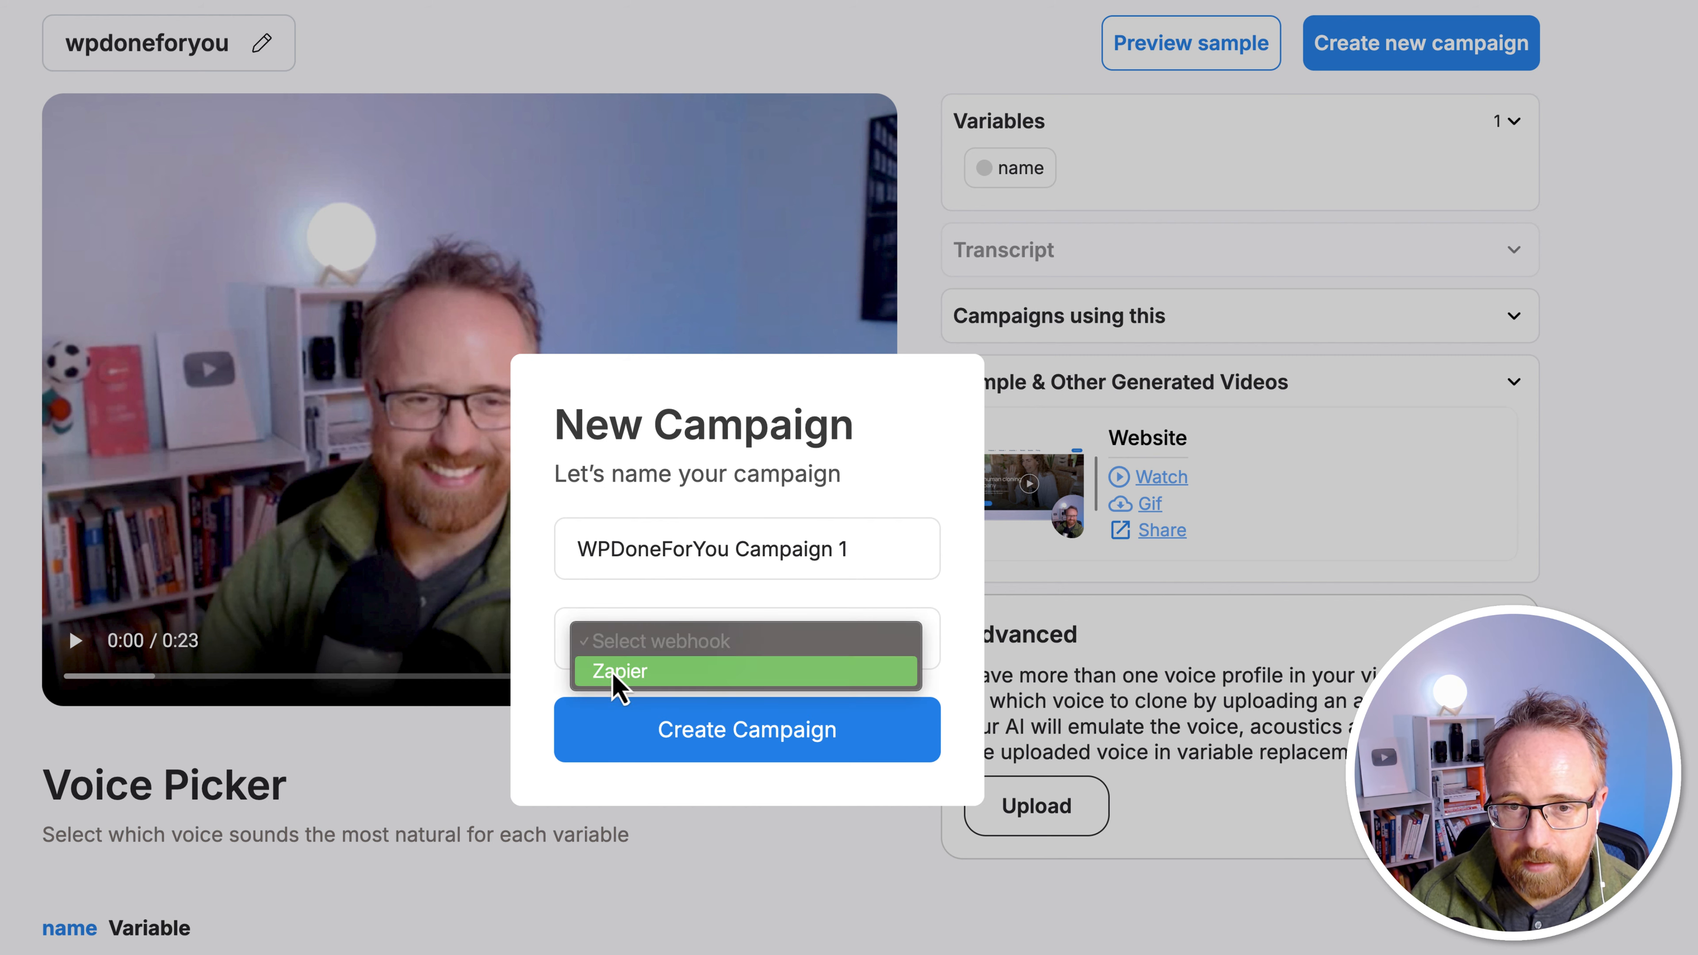
left_click(631, 675)
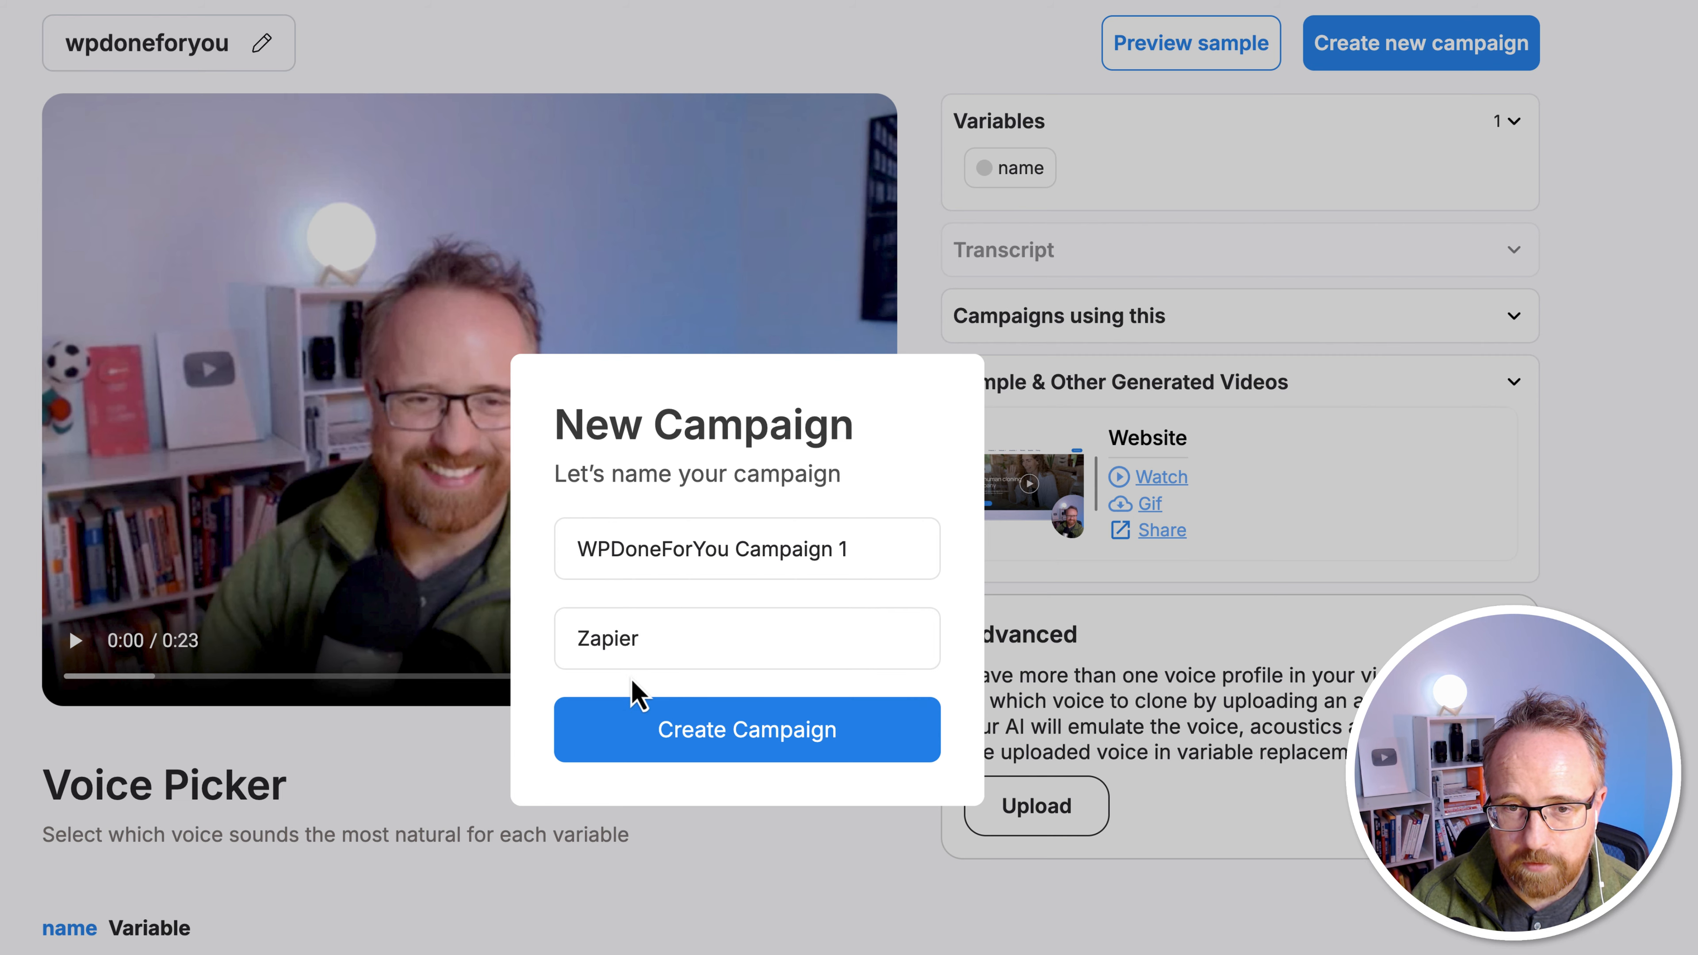
left_click(733, 754)
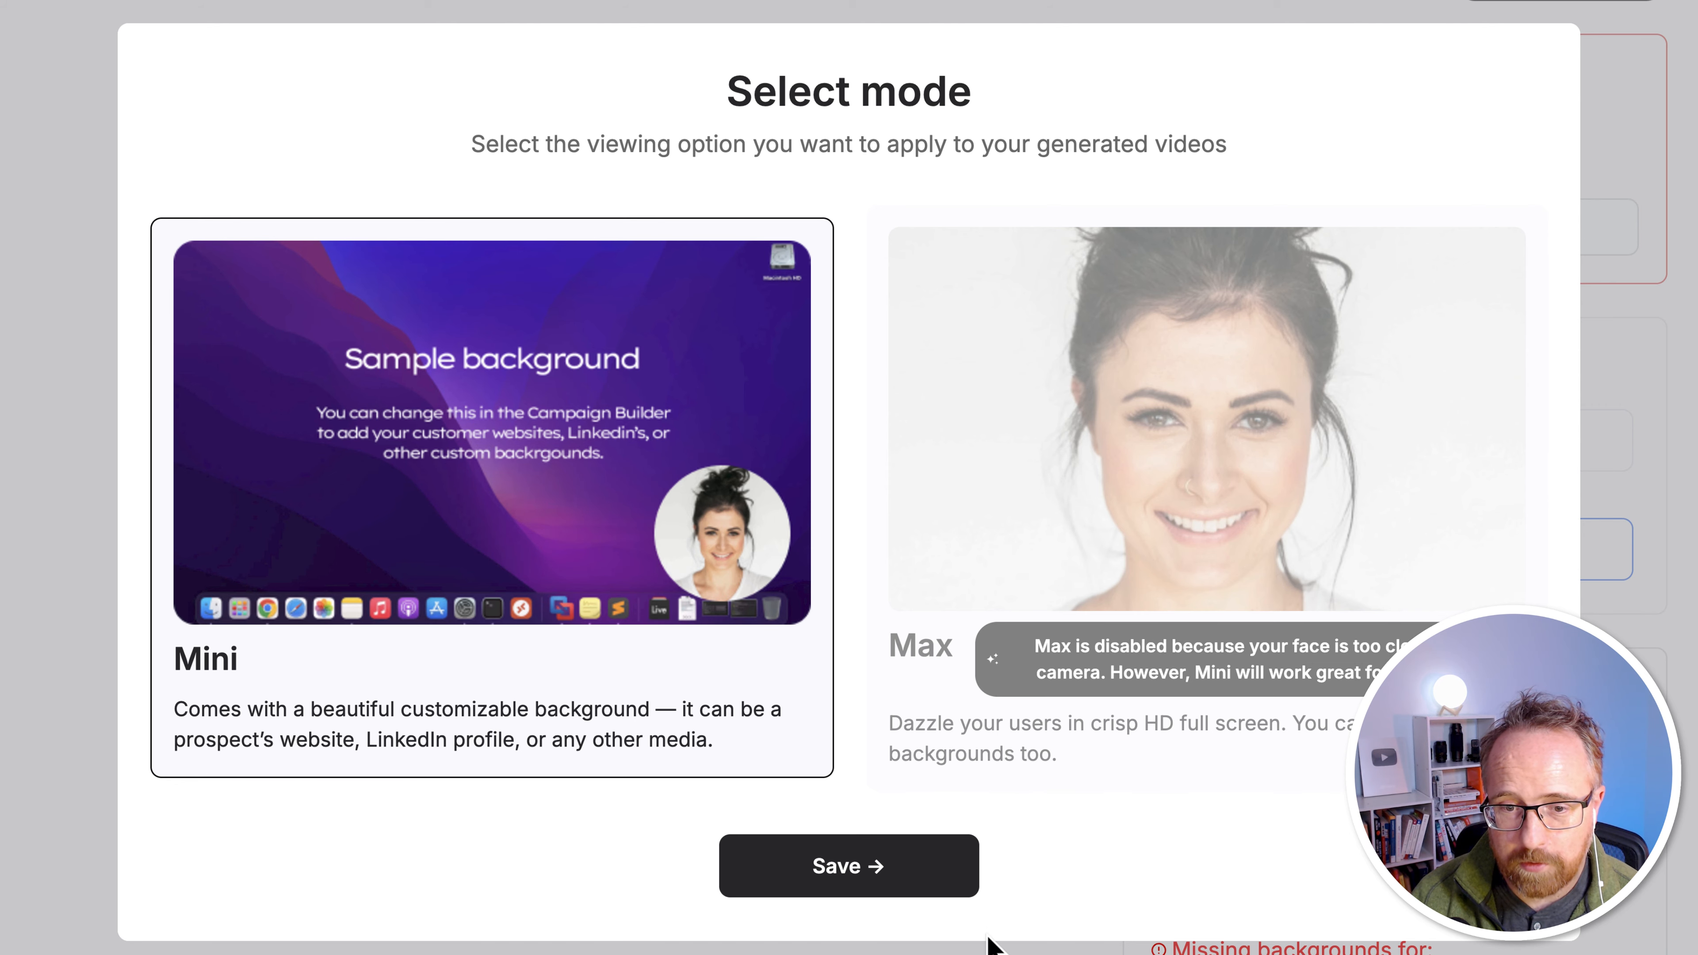
left_click(876, 890)
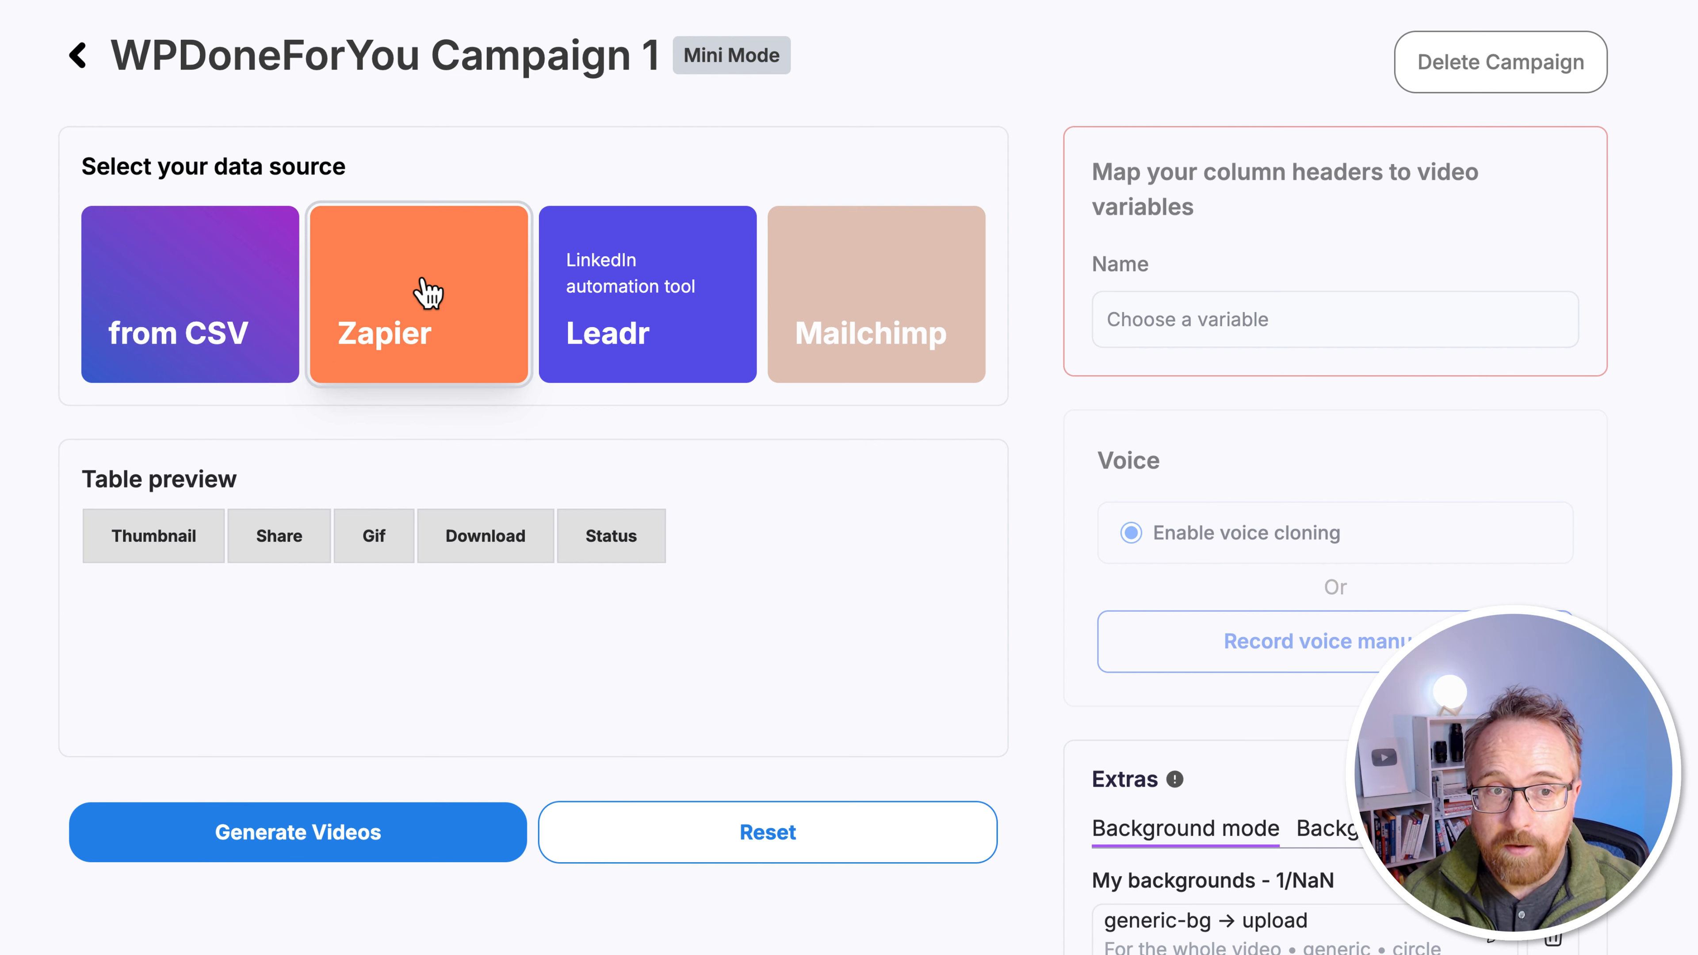
Try to open the CSV and Zapier data sources for the campaign, and reload the page
left_click(228, 334)
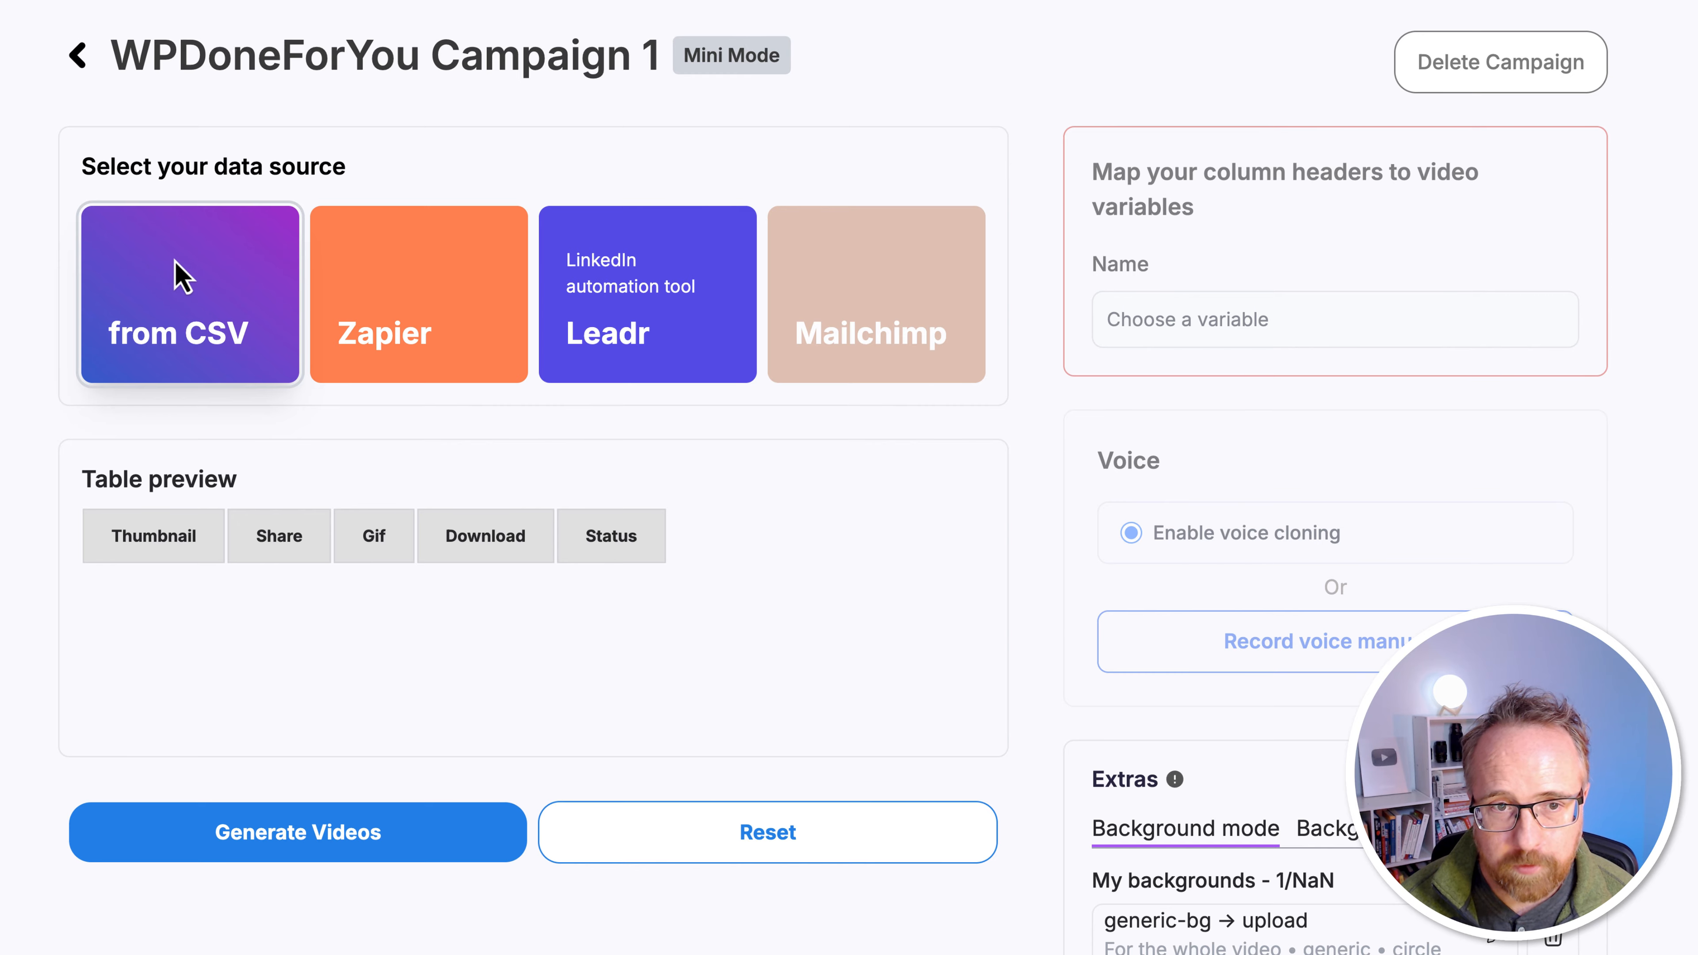
left_click(183, 262)
double_click(439, 288)
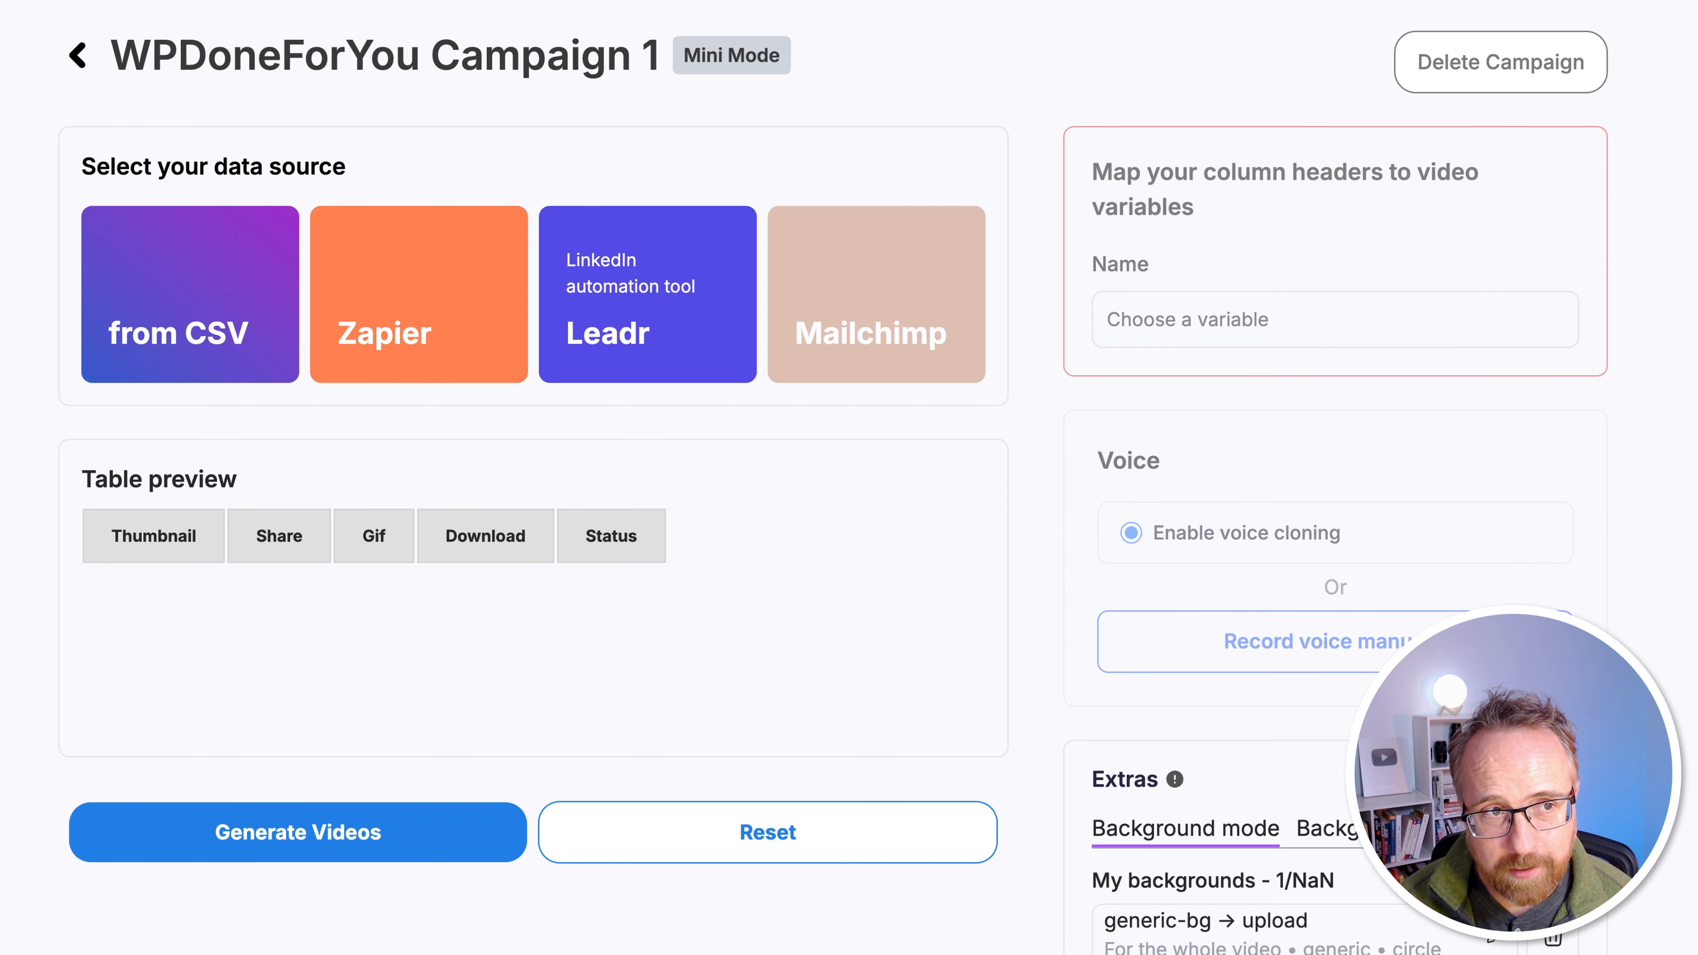
key("super+r")
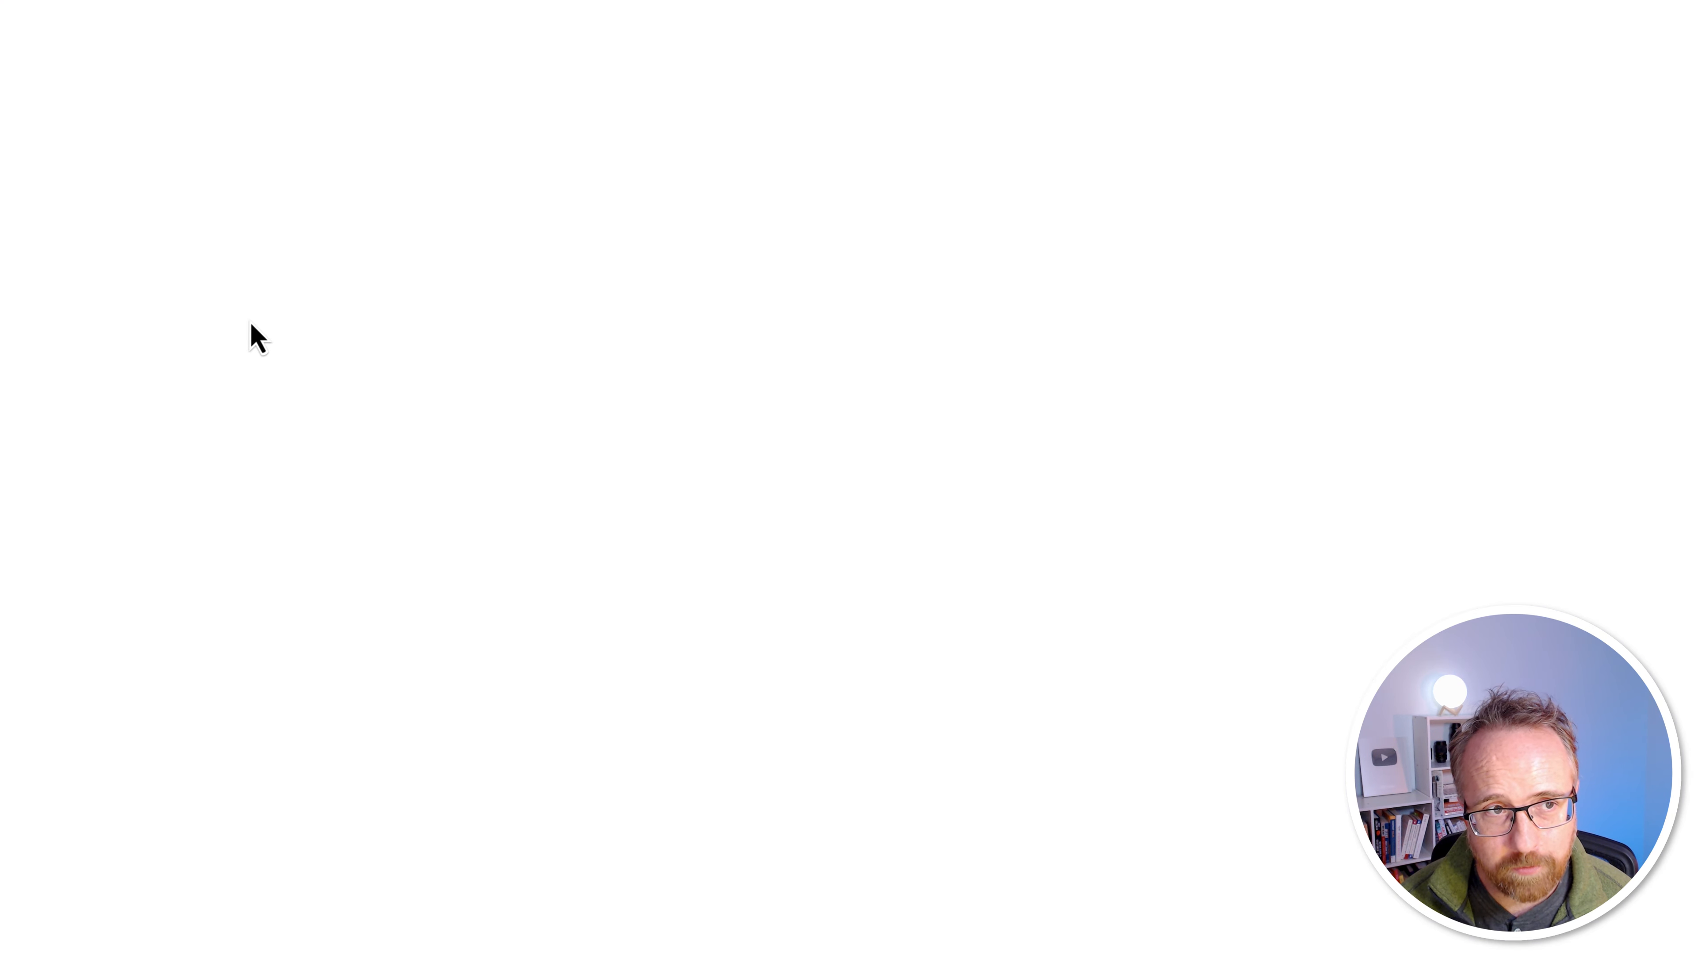
Upload bhuman-sample.csv from the Desktop as the campaign's data source, and remove the uploaded file again
left_click(212, 327)
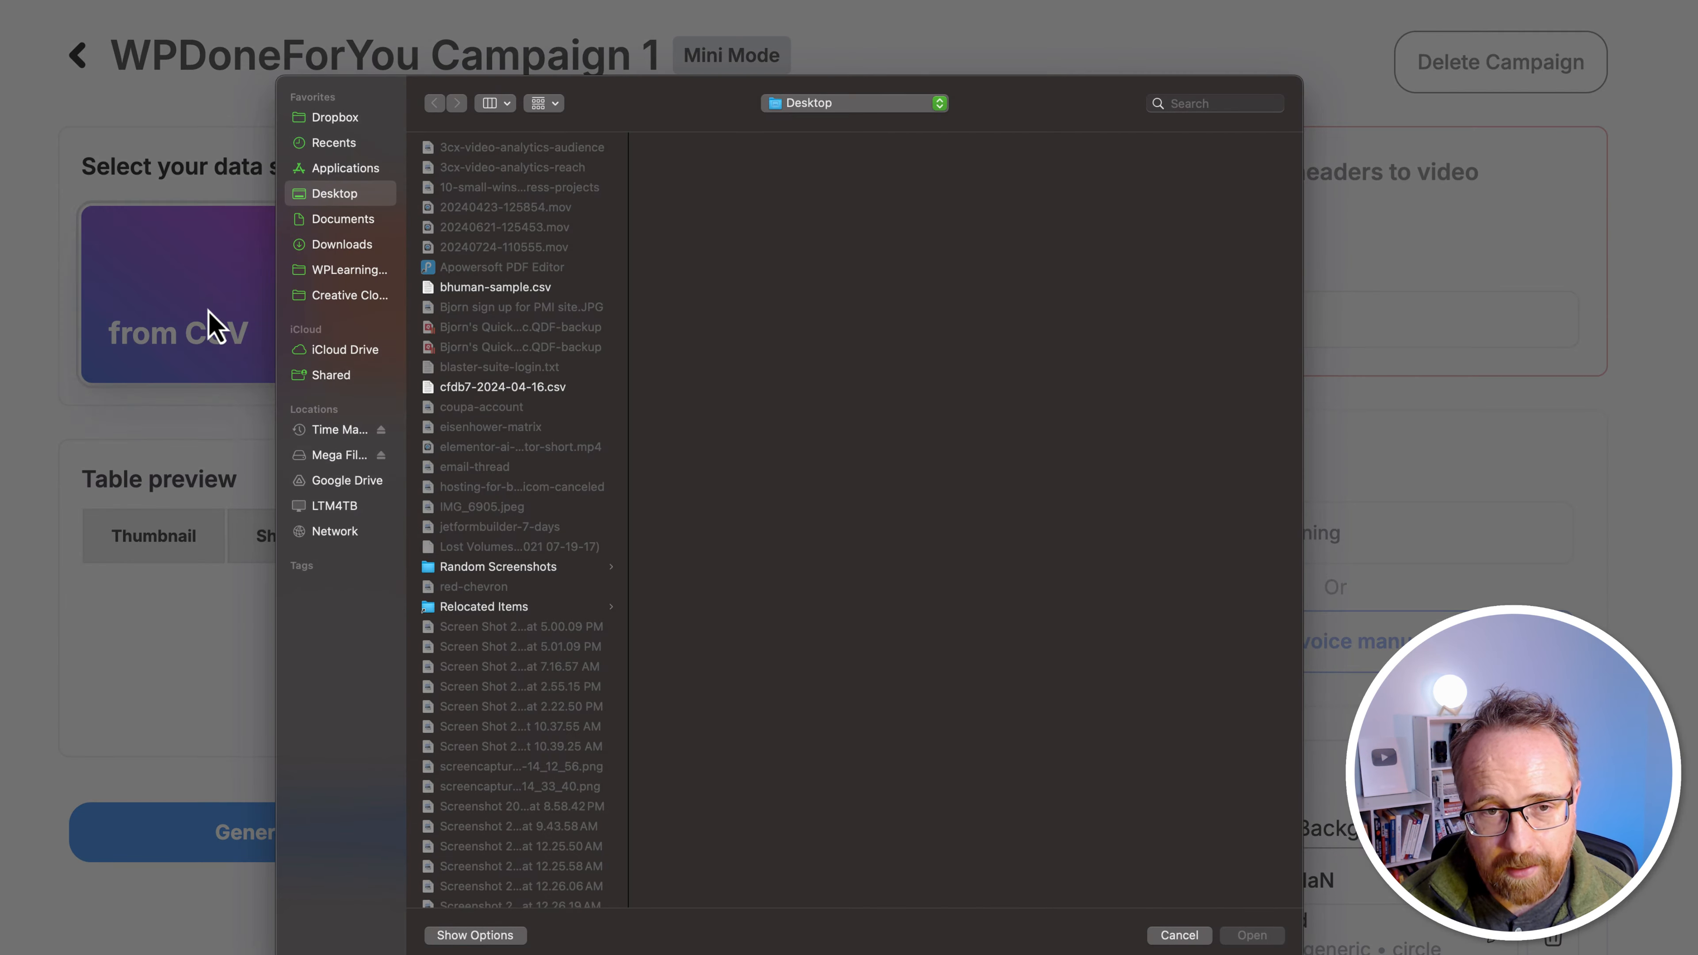
left_click(491, 298)
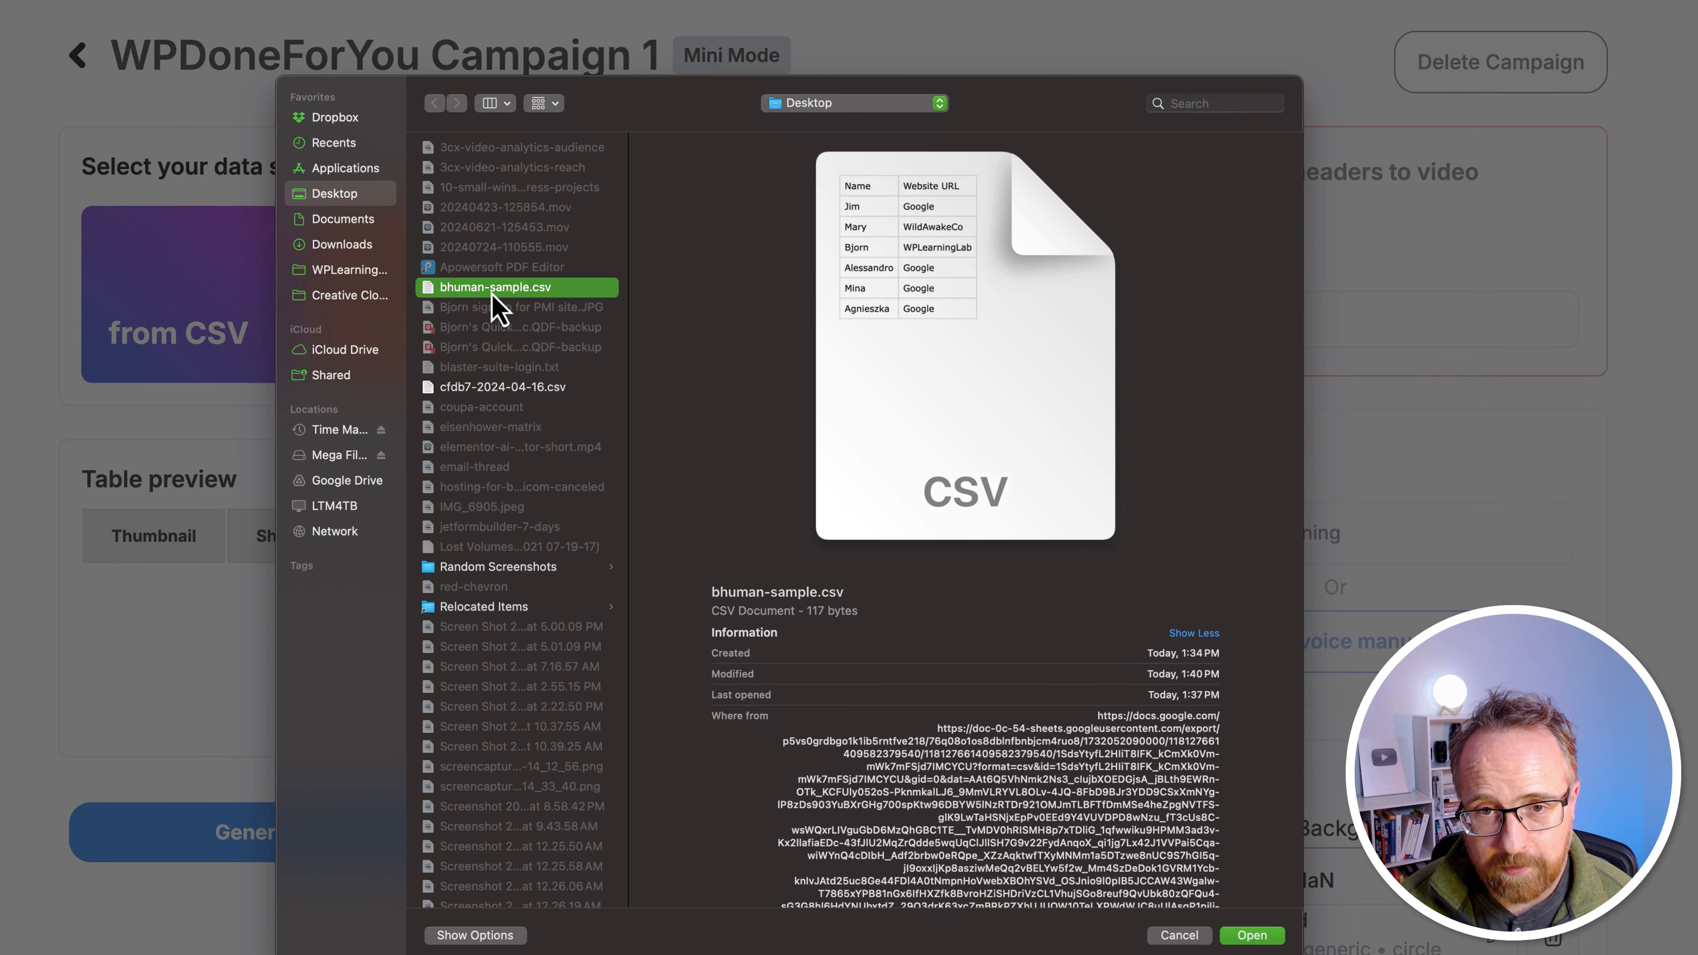
double_click(433, 302)
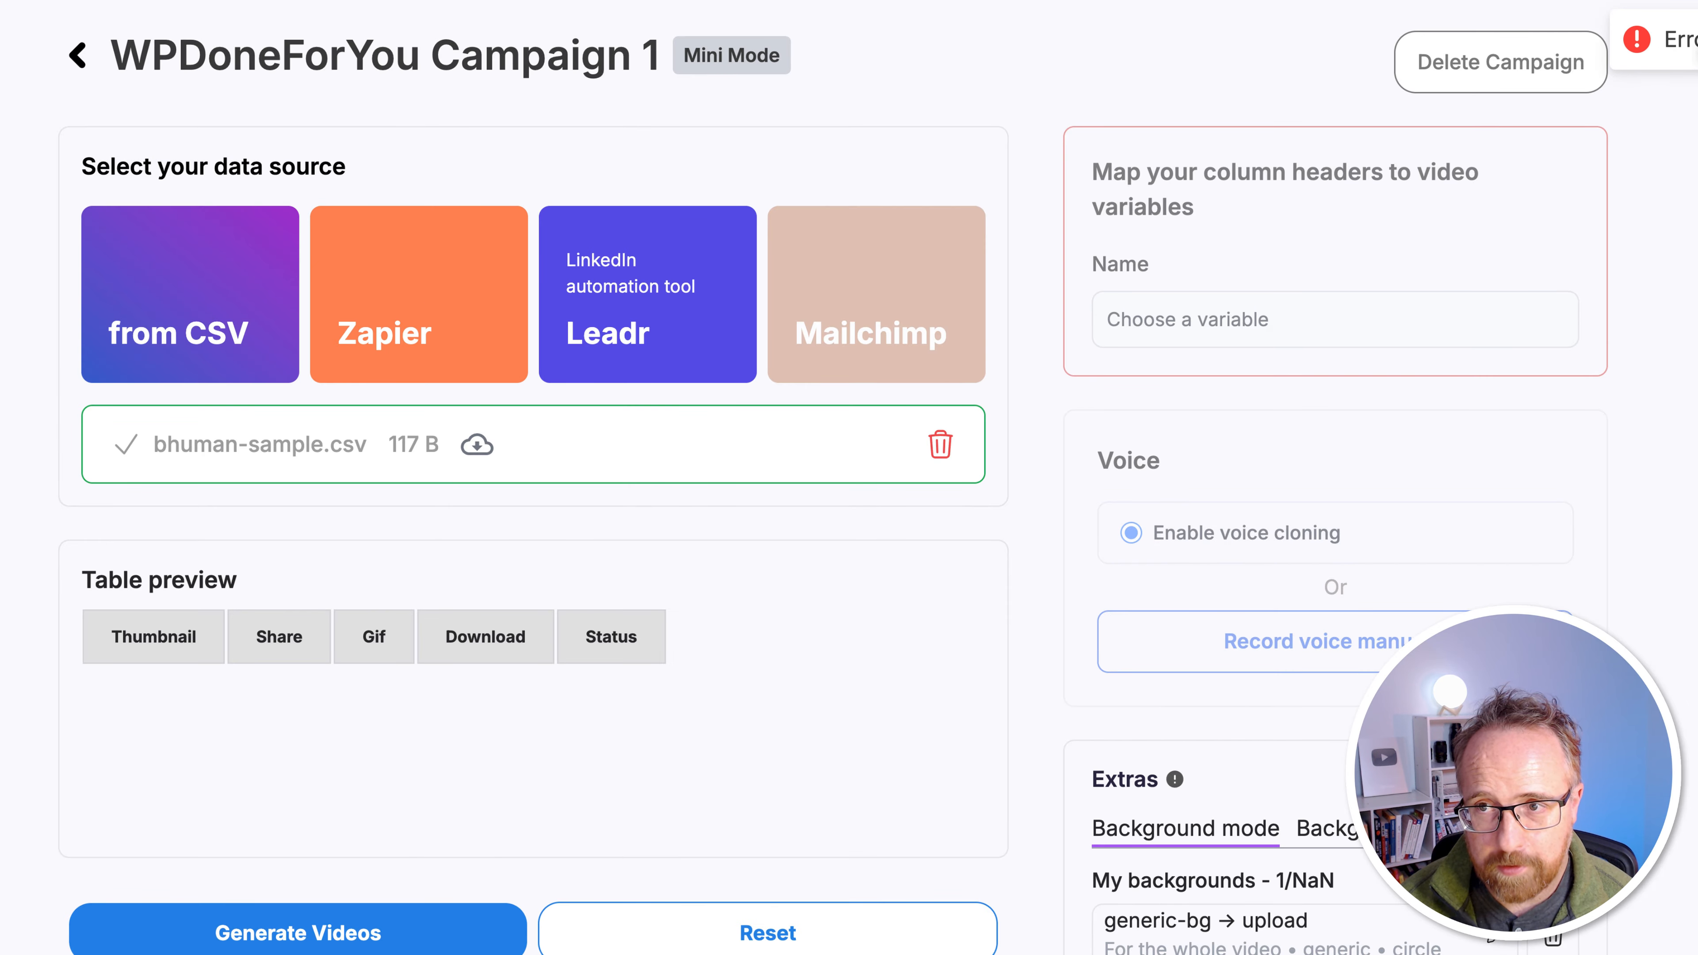
scroll(603, 470, "down", 1)
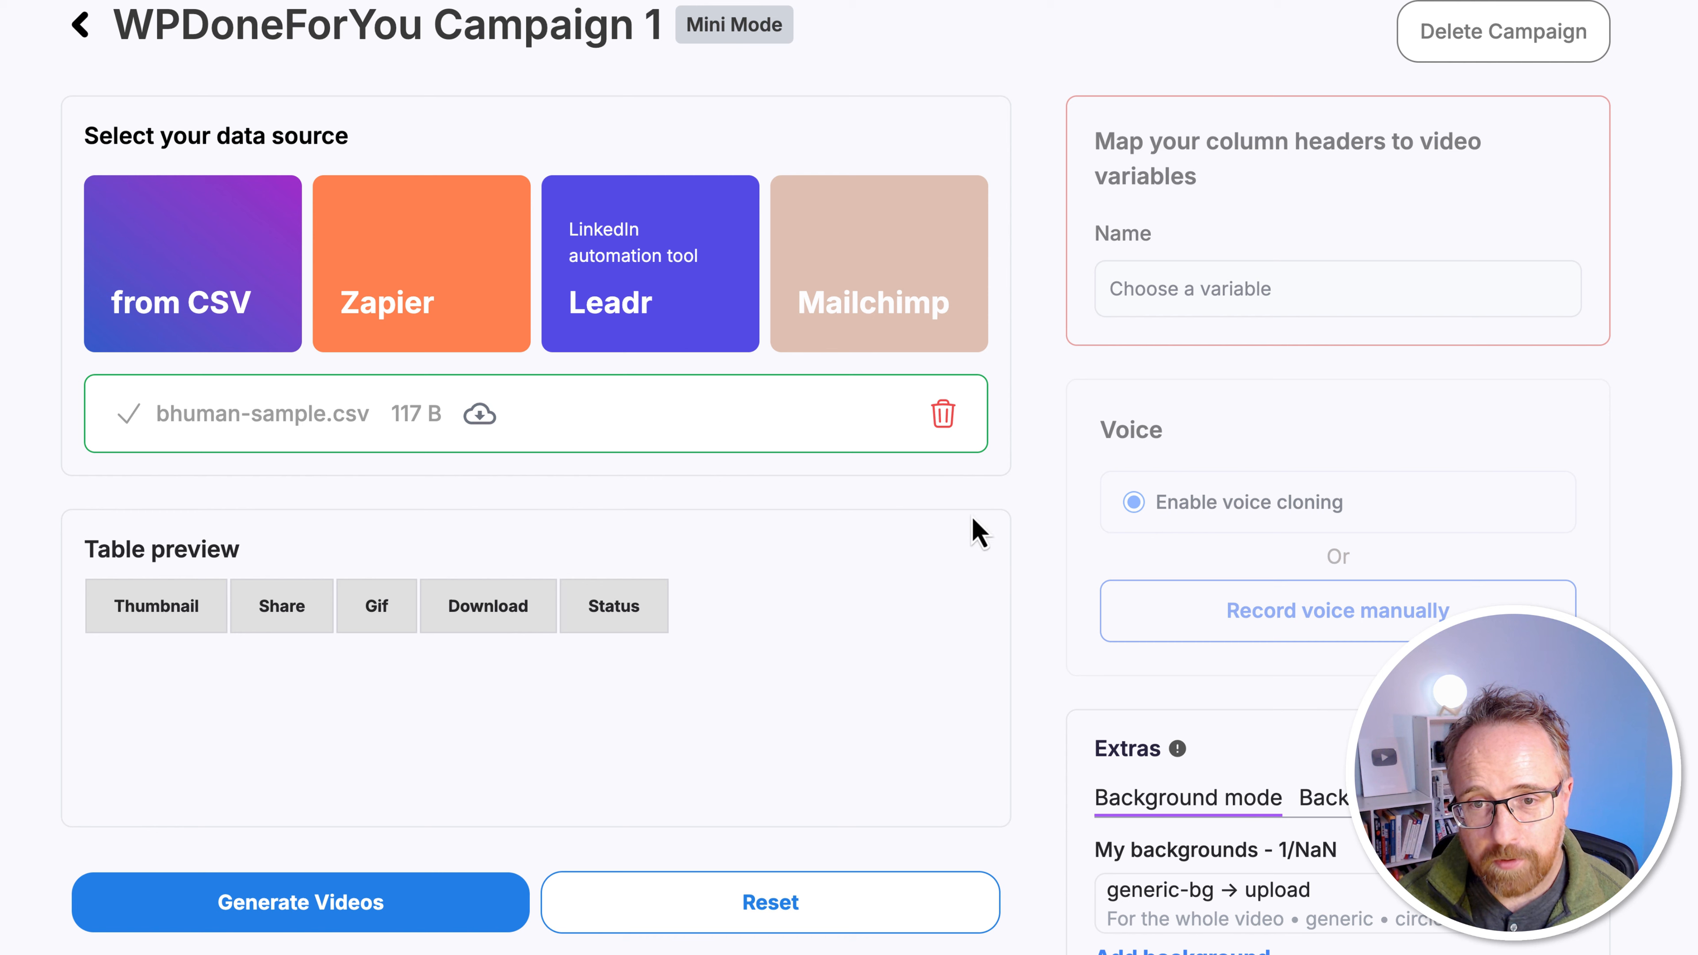
left_click(949, 424)
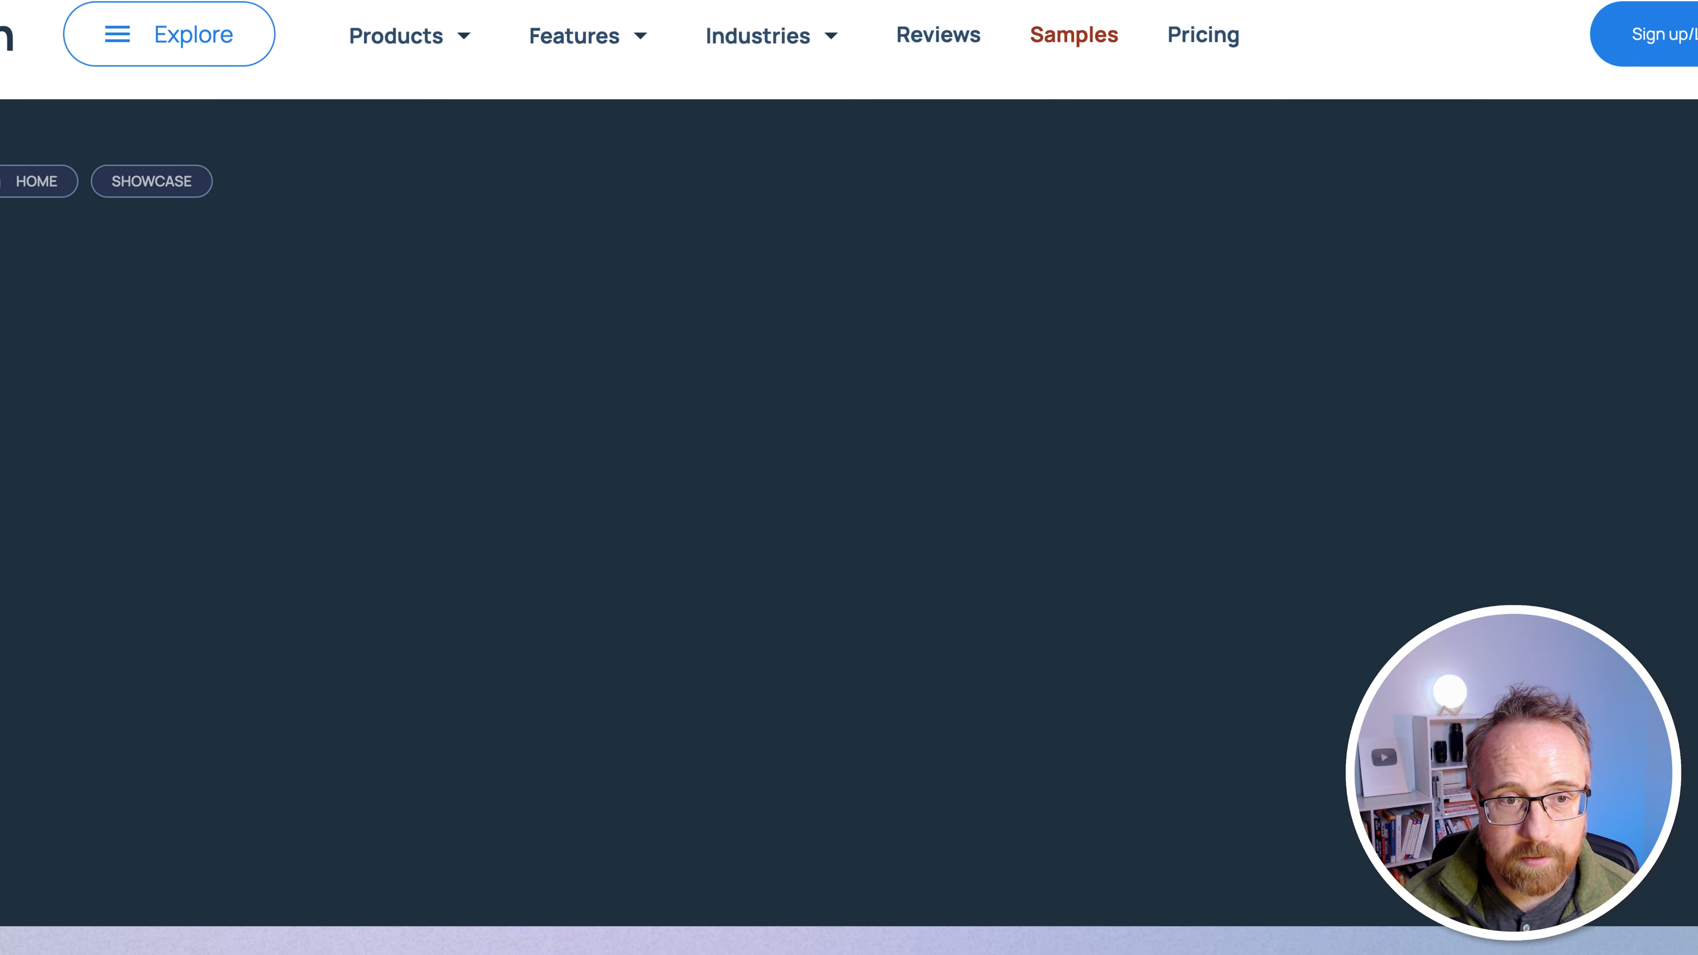
Examine the user-generated AI Studio video examples on BHuman's Samples page and return to the campaign
scroll(585, 669, "down", 5)
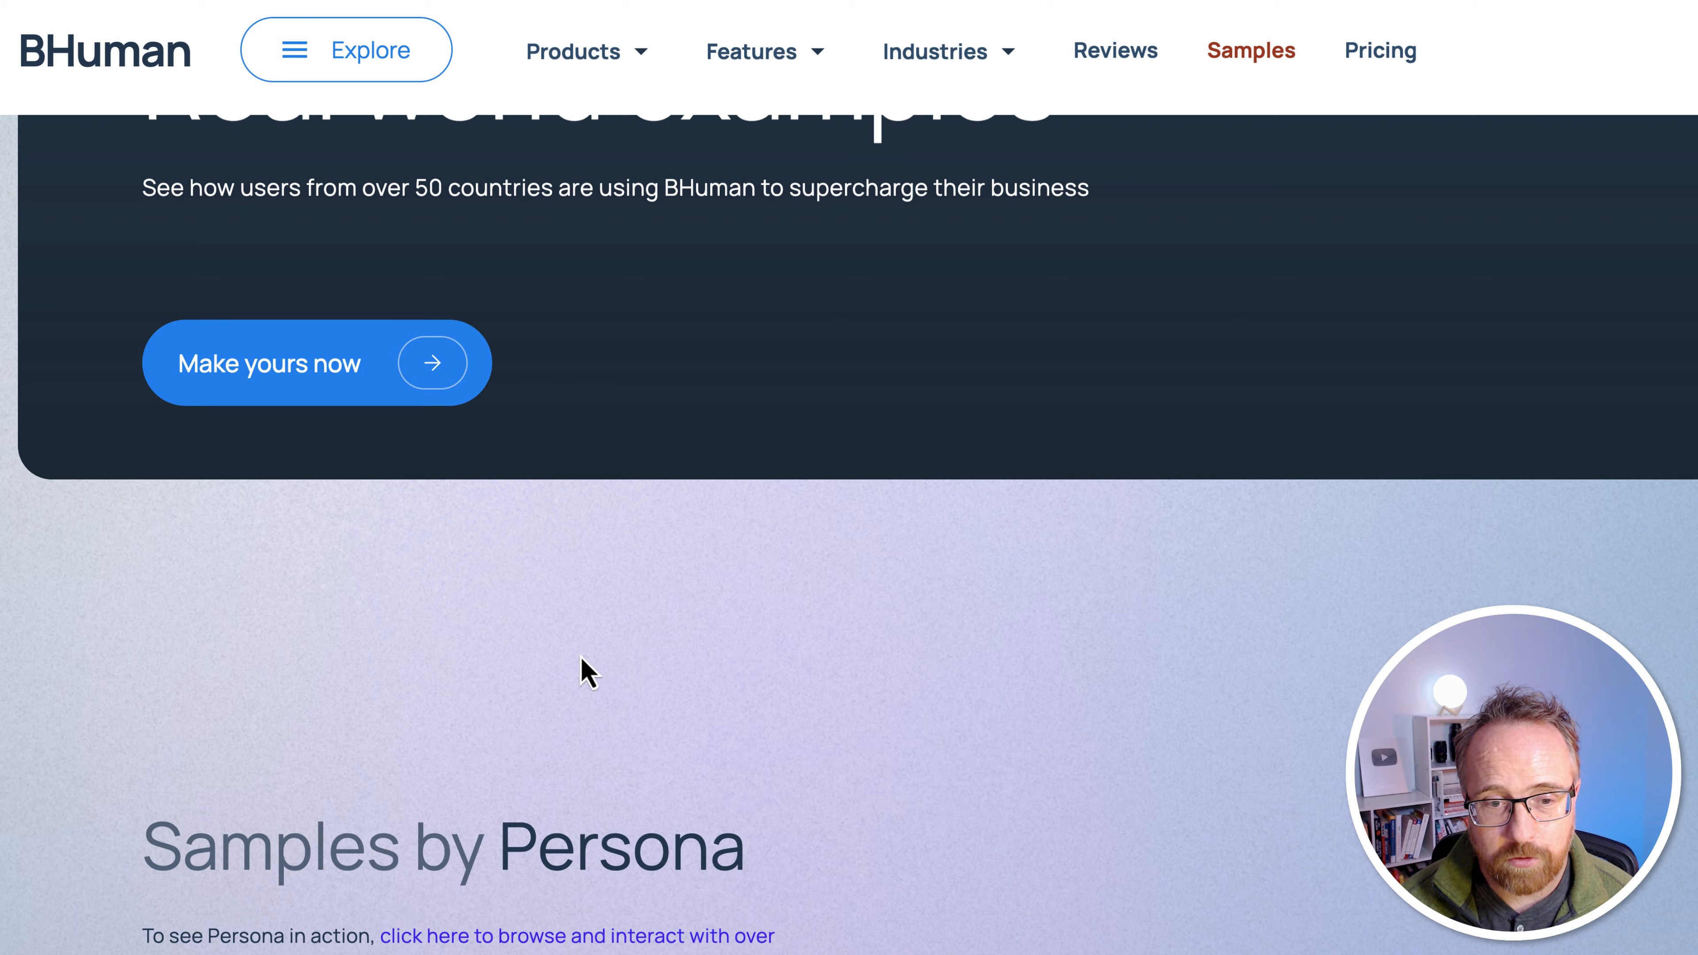
scroll(581, 658, "down", 12)
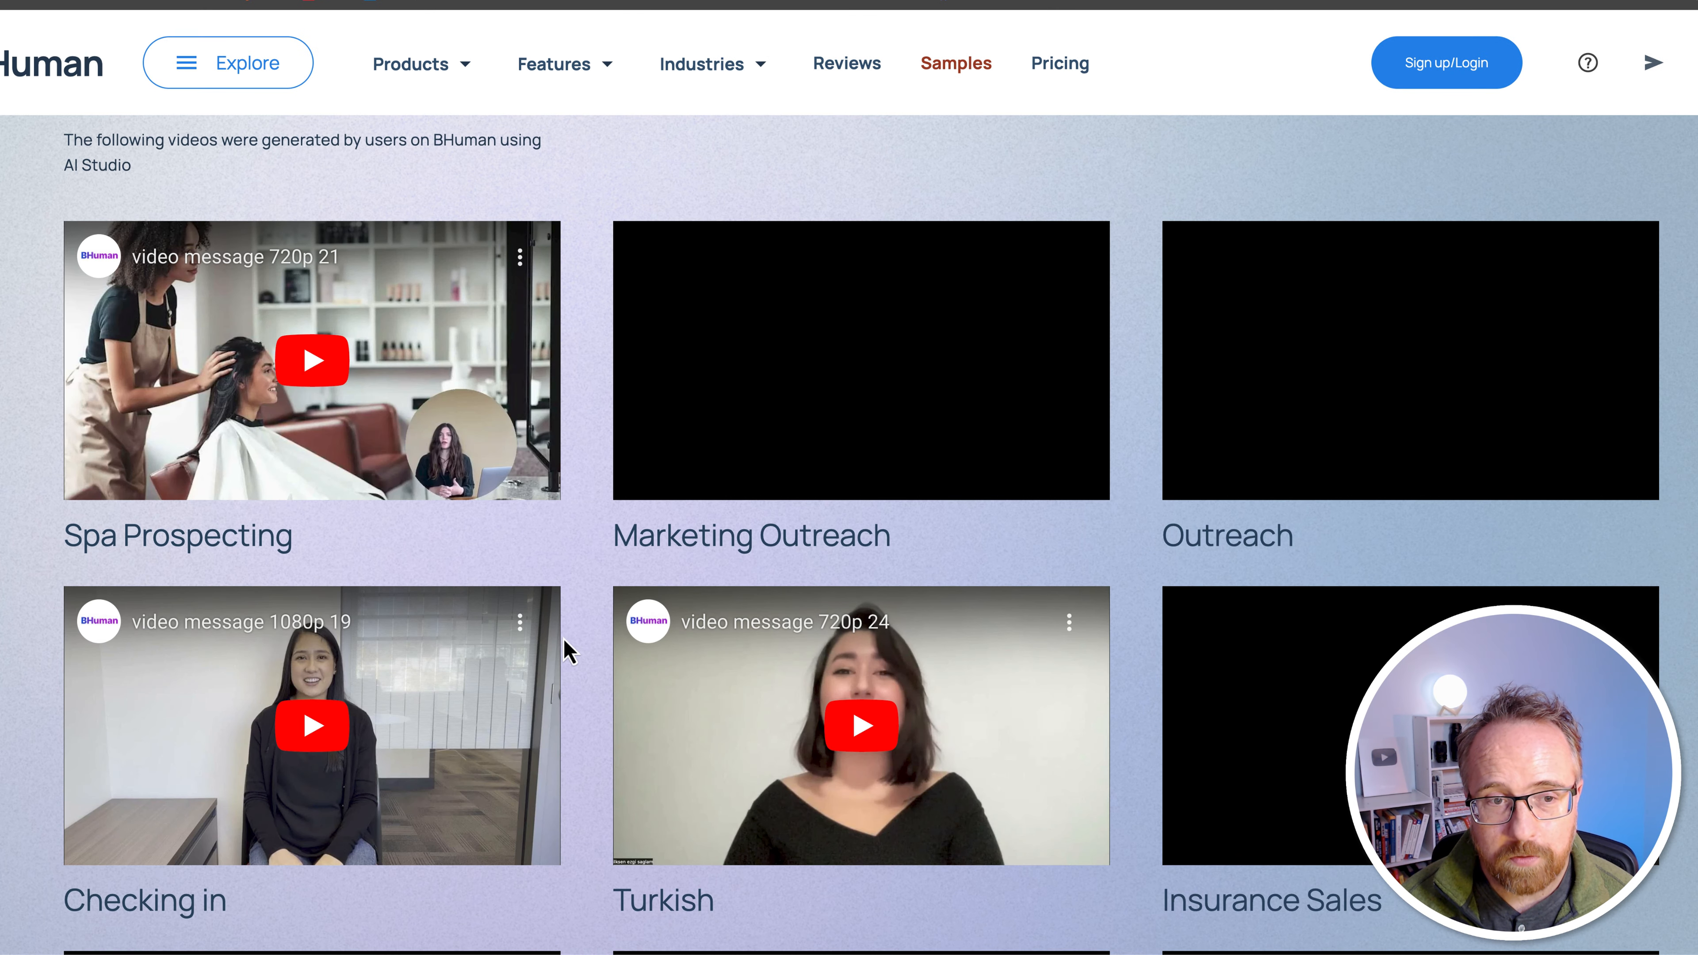
scroll(588, 631, "down", 3)
scroll(587, 644, "down", 2)
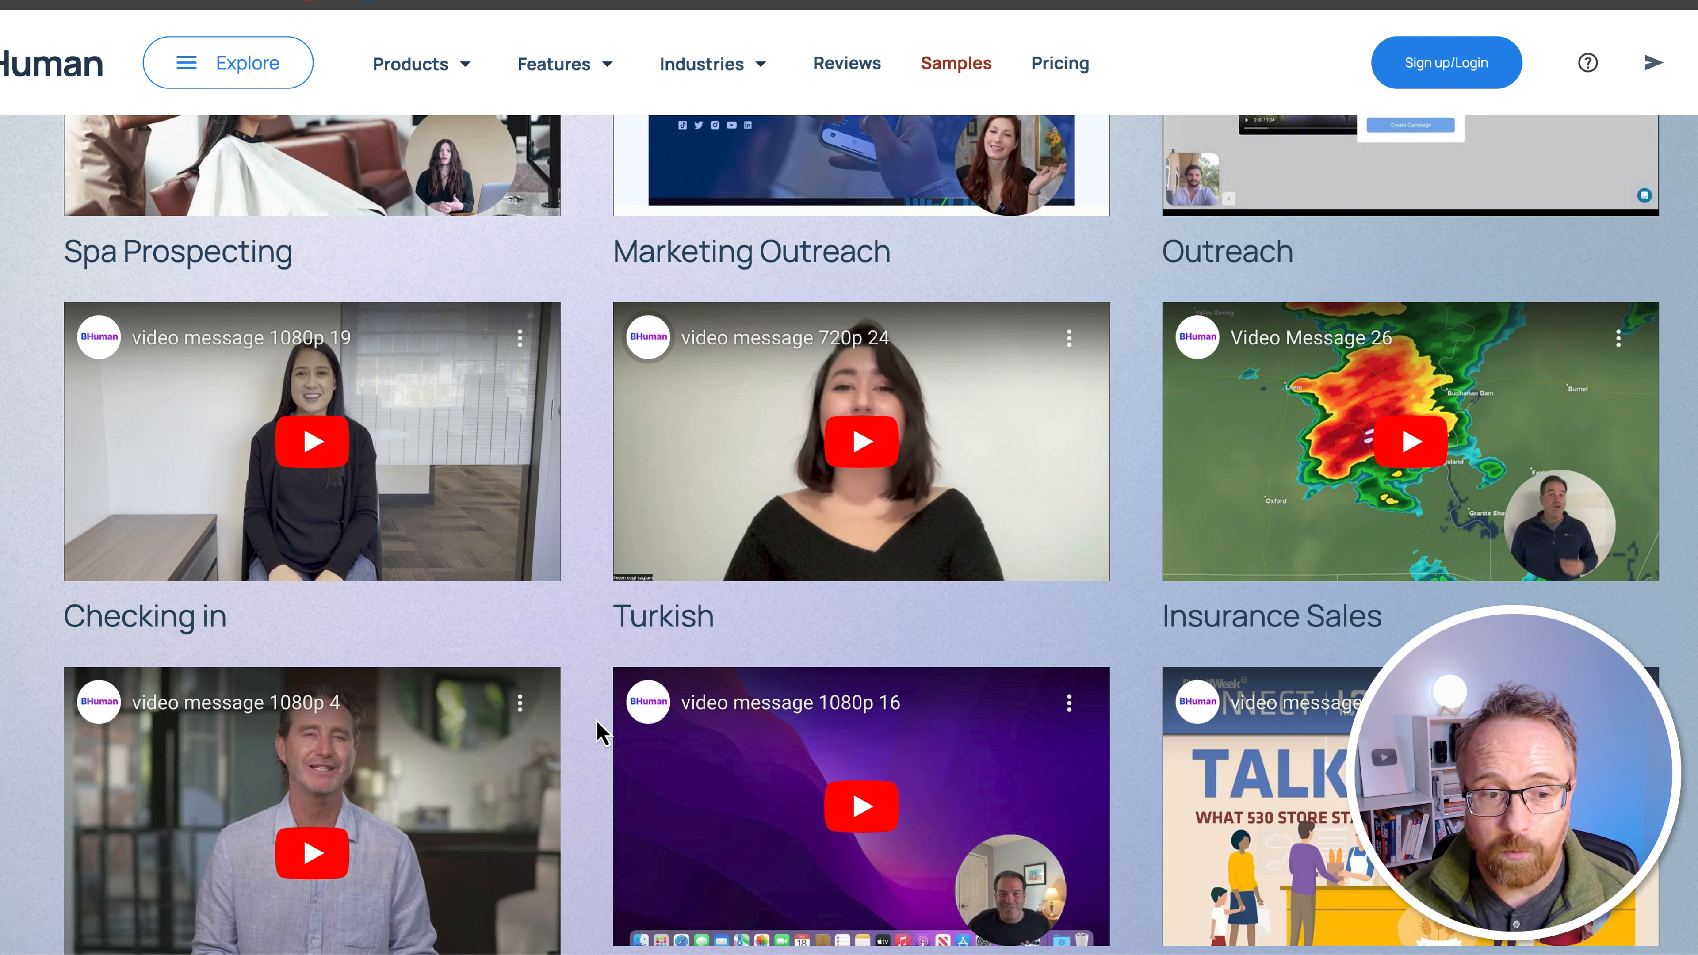
scroll(597, 730, "up", 3)
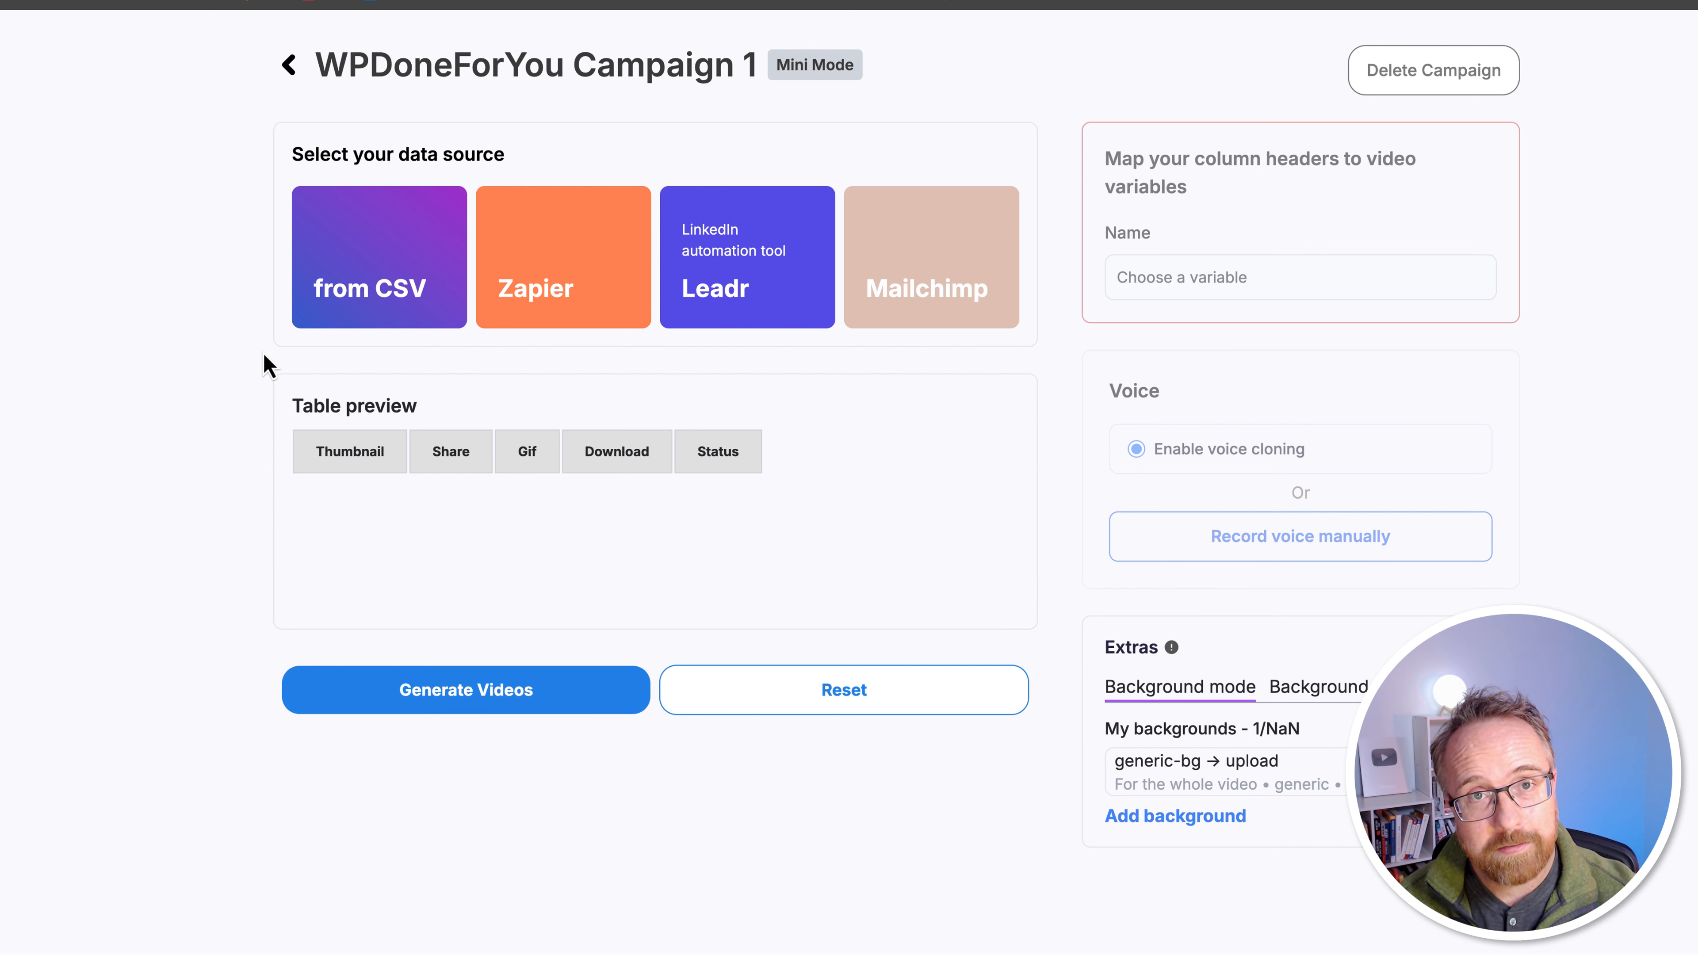
left_click(619, 394)
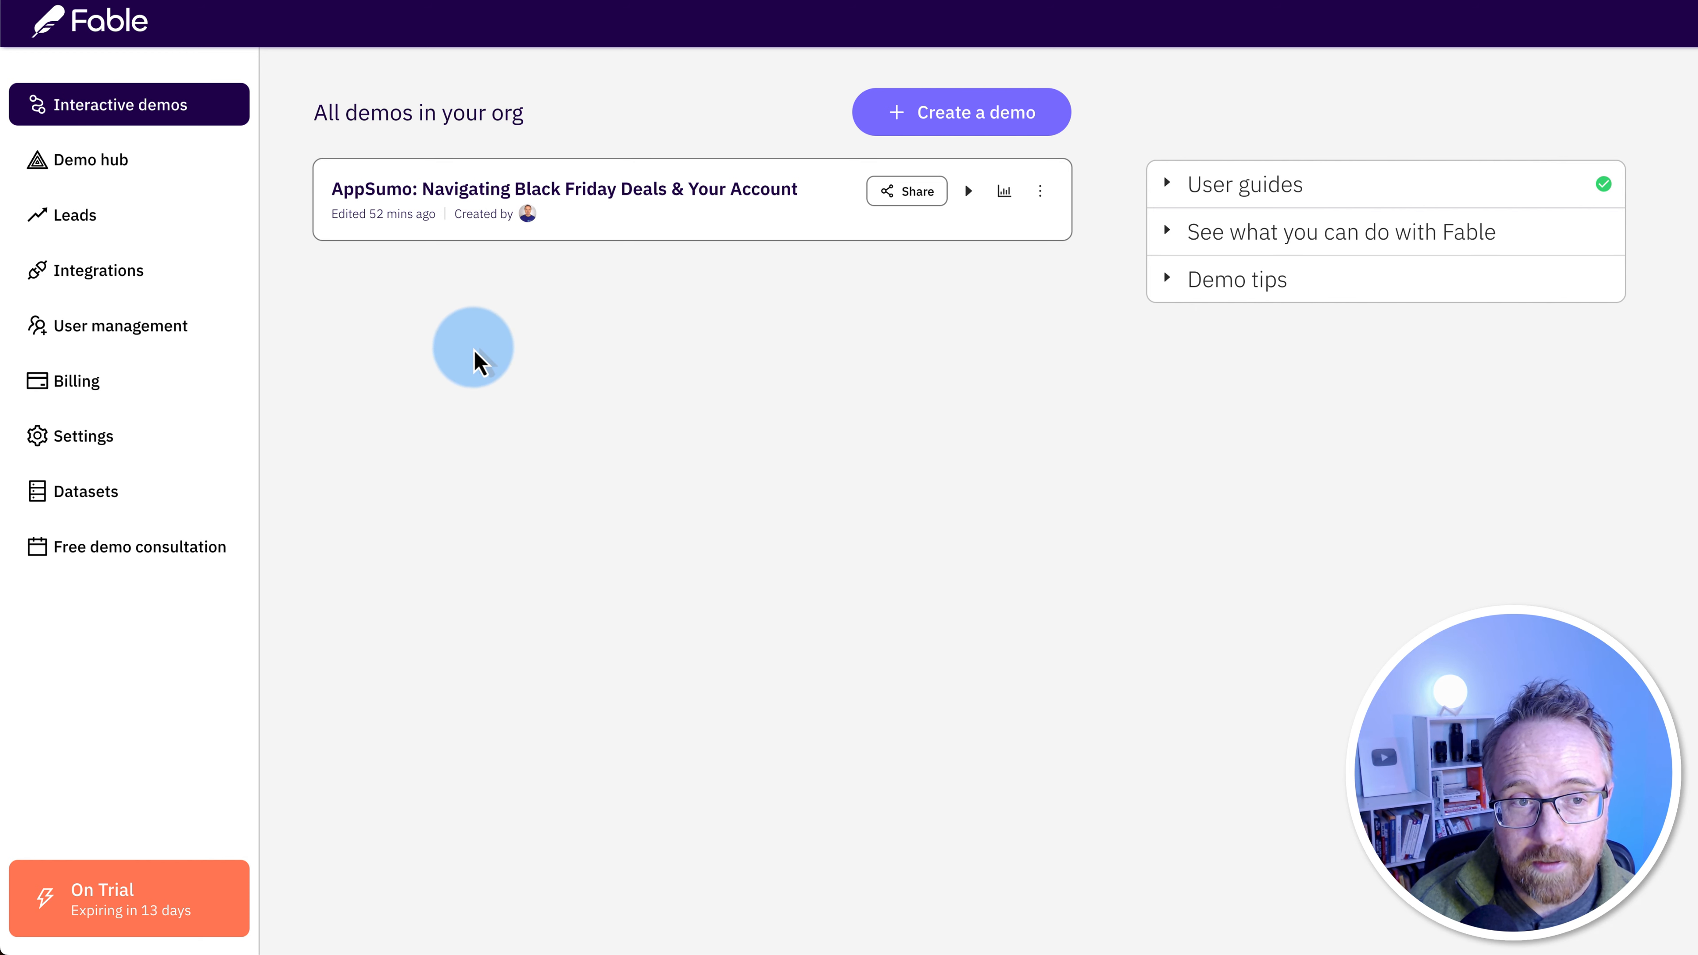
Switch to Fable, preview the demo "AppSumo: Navigating Black Friday Deals & Your Account", and begin its guided tour
left_click_drag(333, 197, 424, 227)
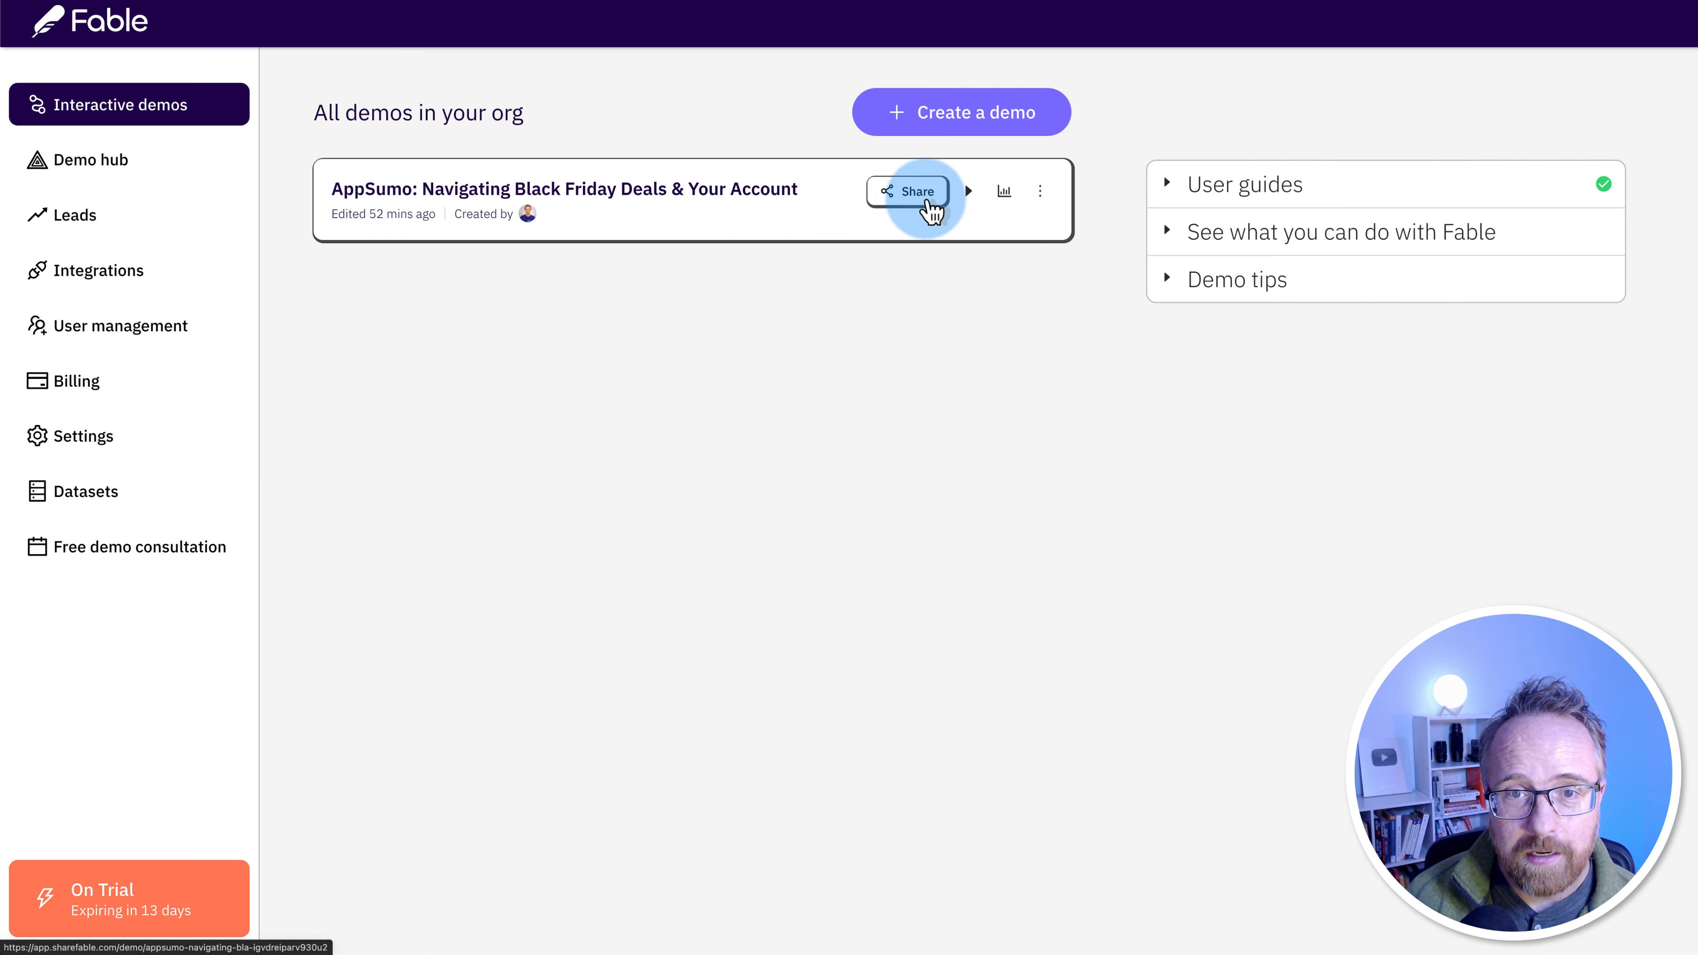
left_click(973, 193)
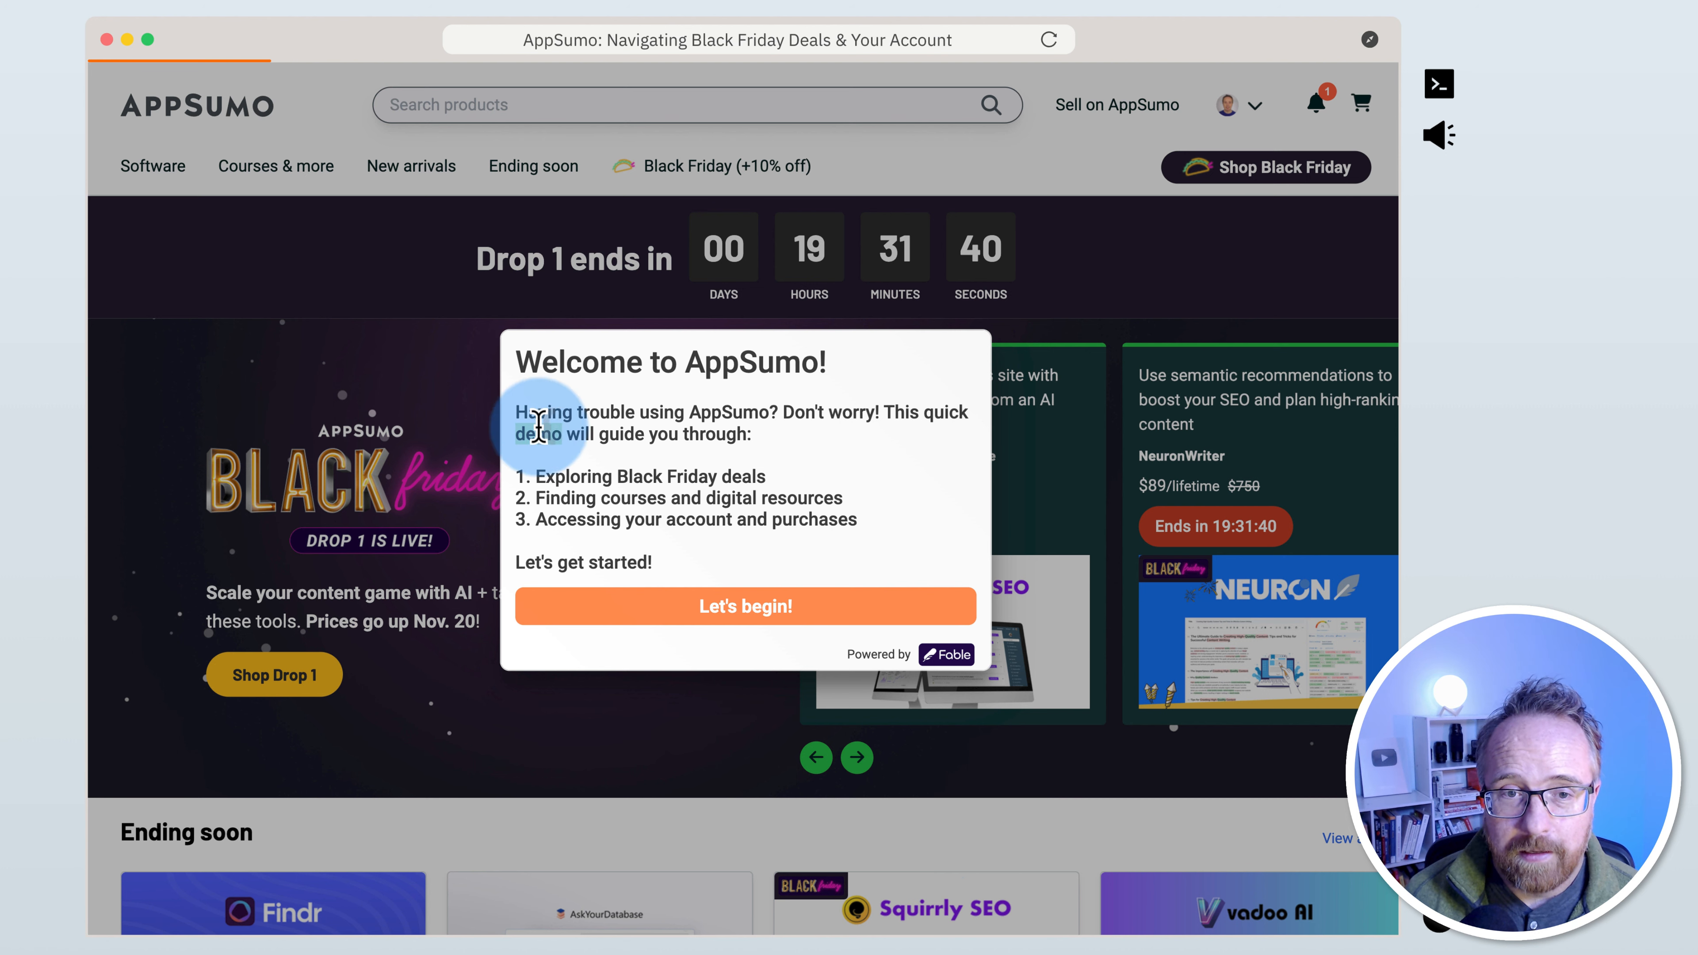
left_click_drag(520, 364, 784, 378)
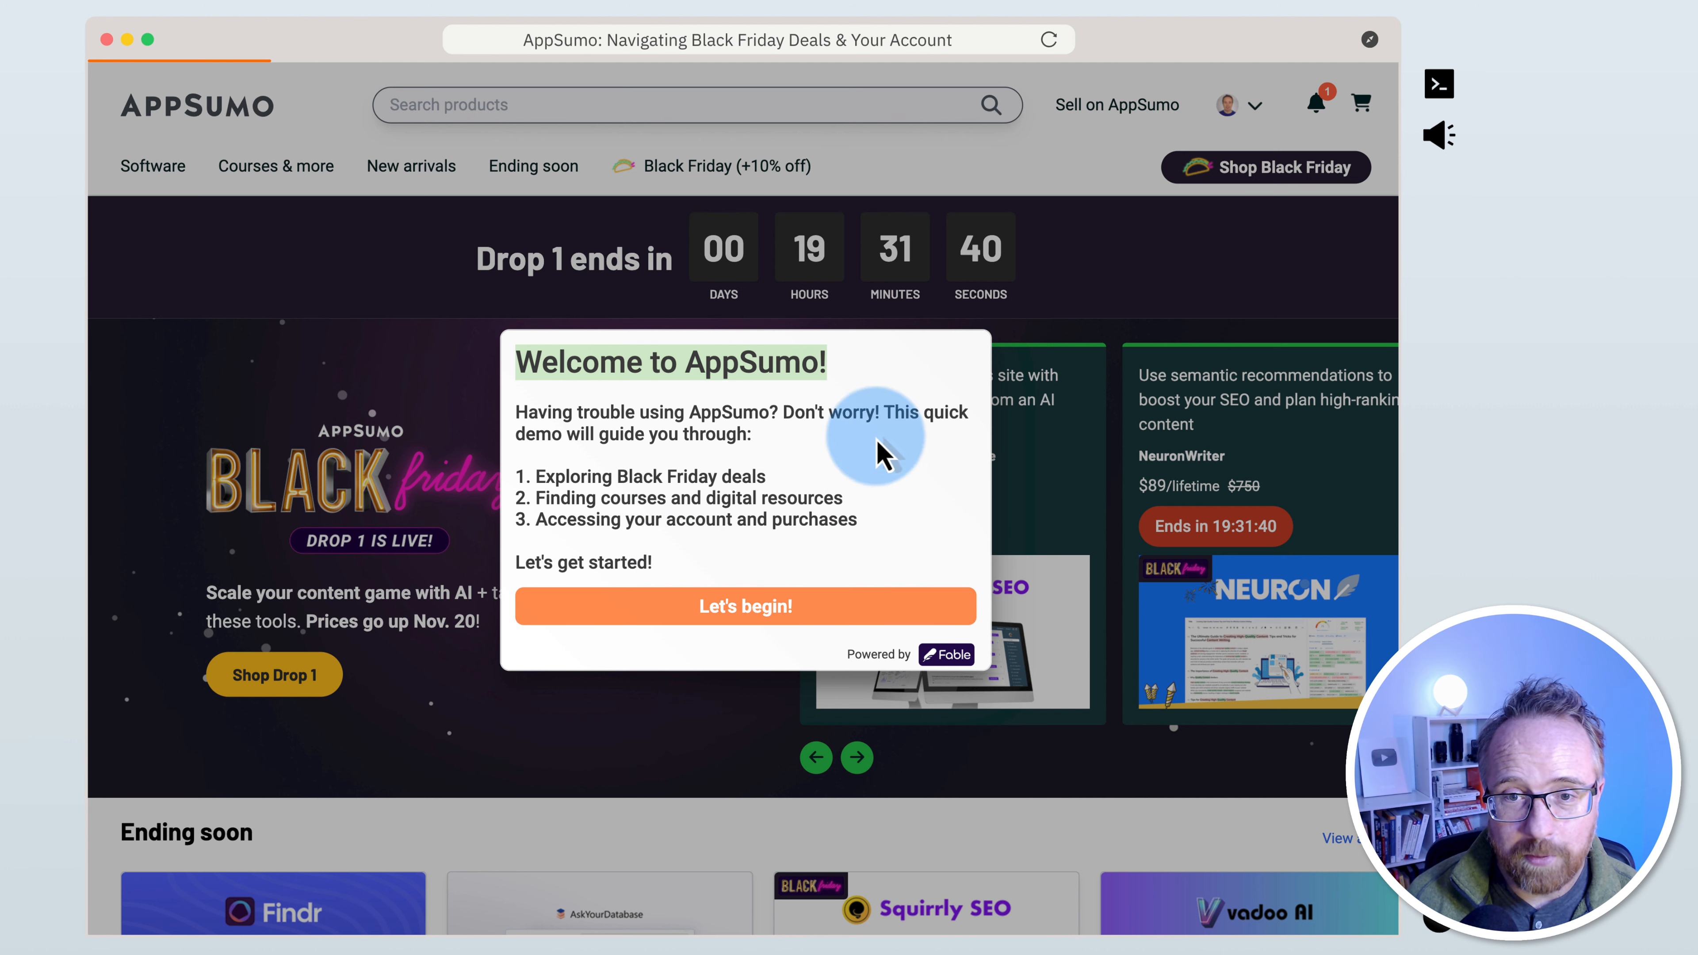
left_click(857, 606)
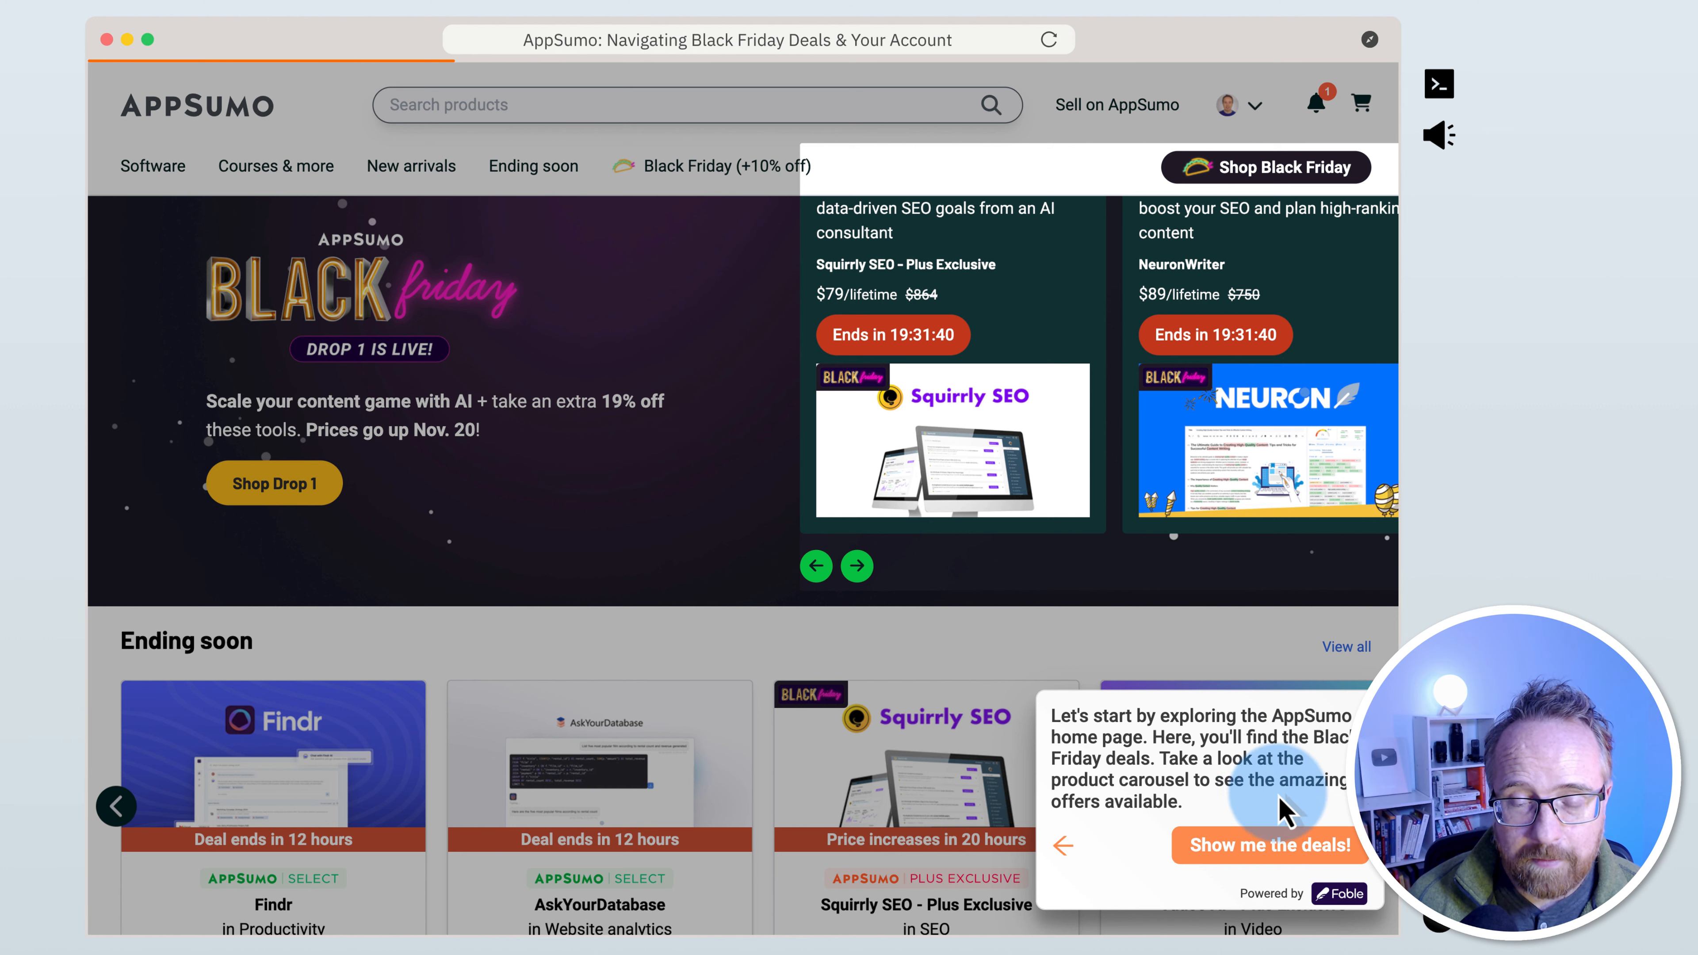
Advance the Black Friday product carousel in the demo and look through the rest of the AppSumo home page
left_click(857, 566)
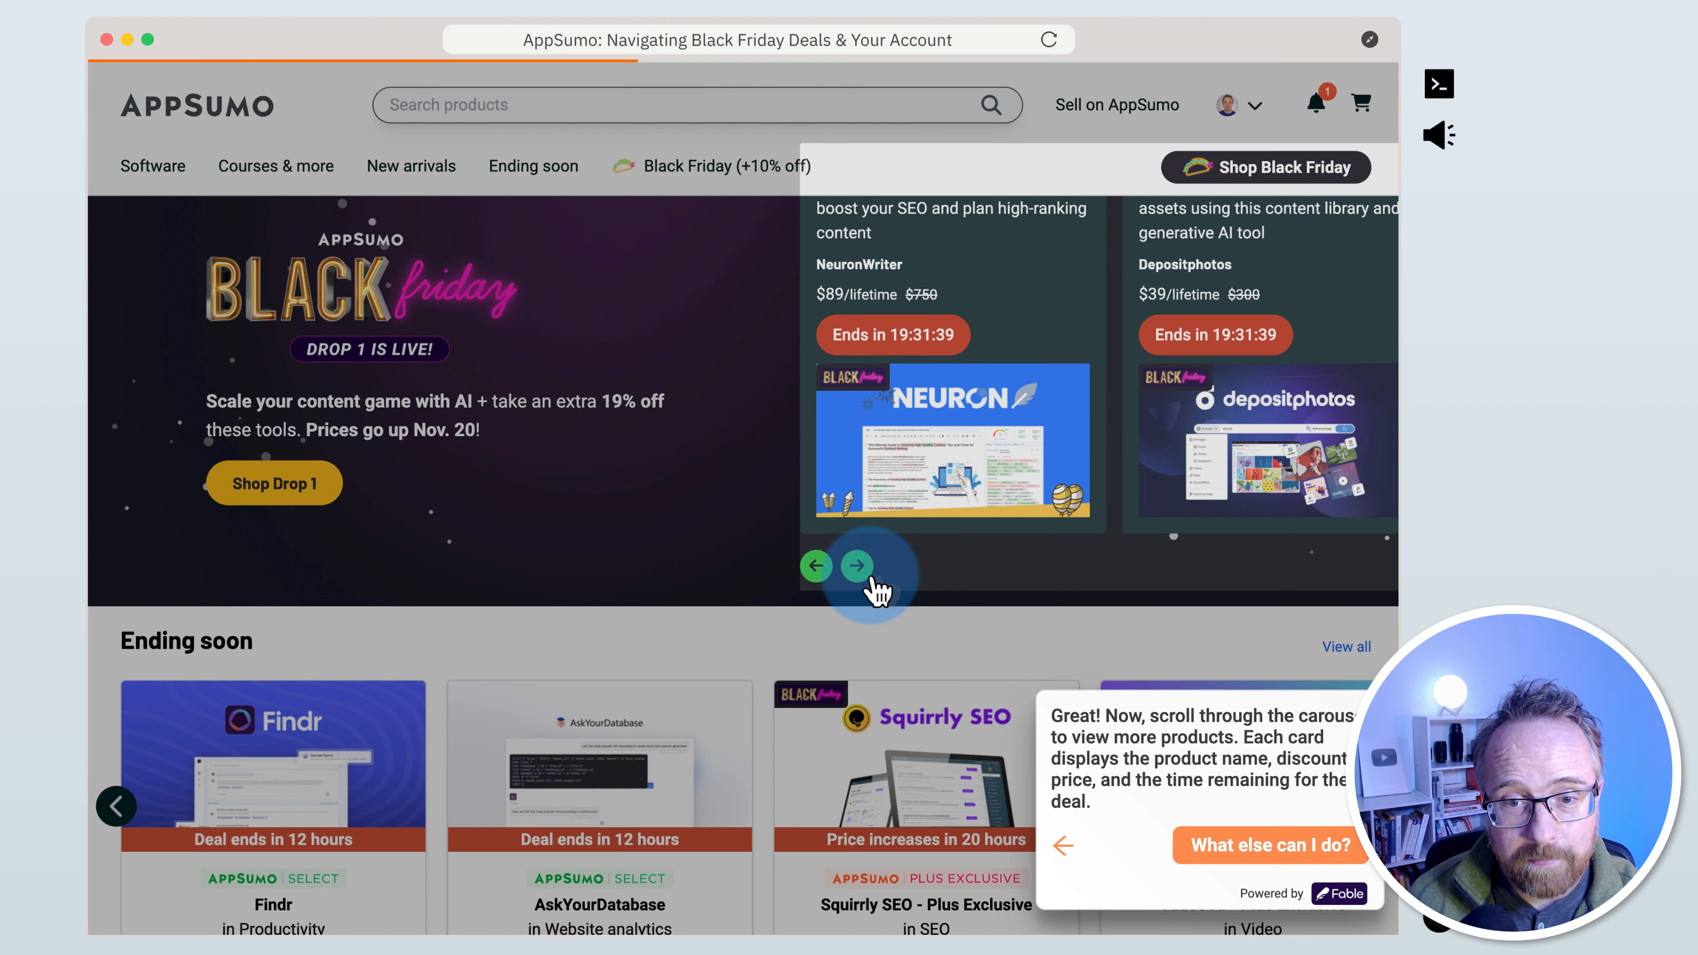
scroll(869, 759, "down", 3)
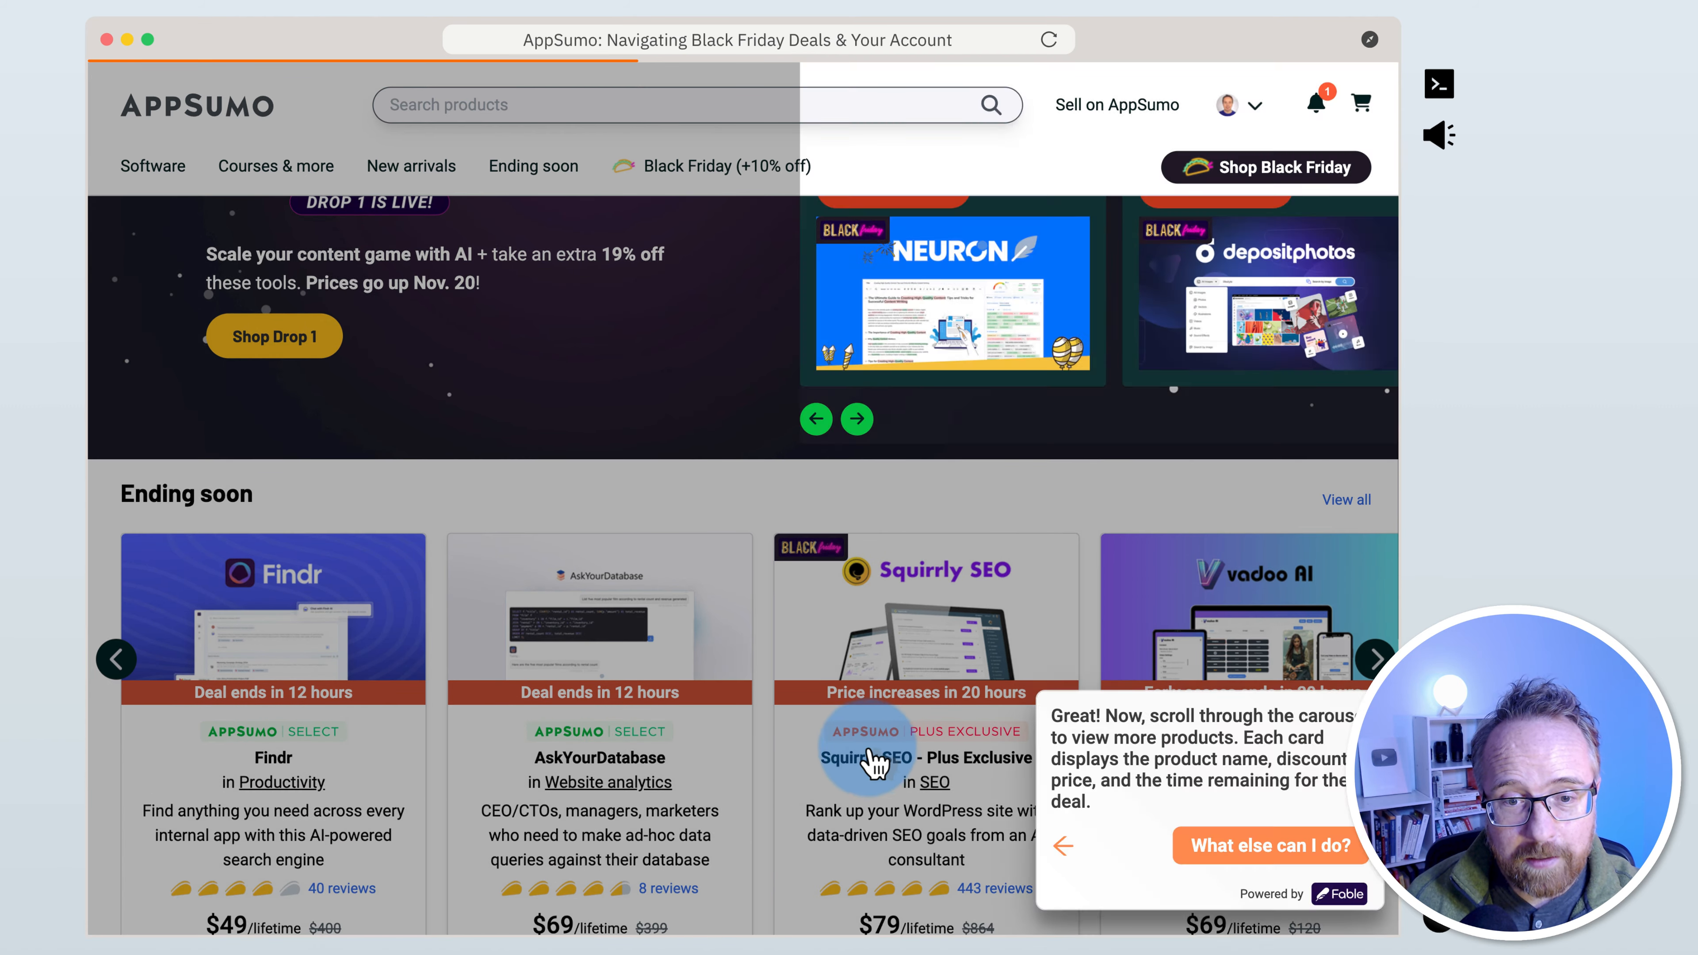
scroll(869, 762, "down", 10)
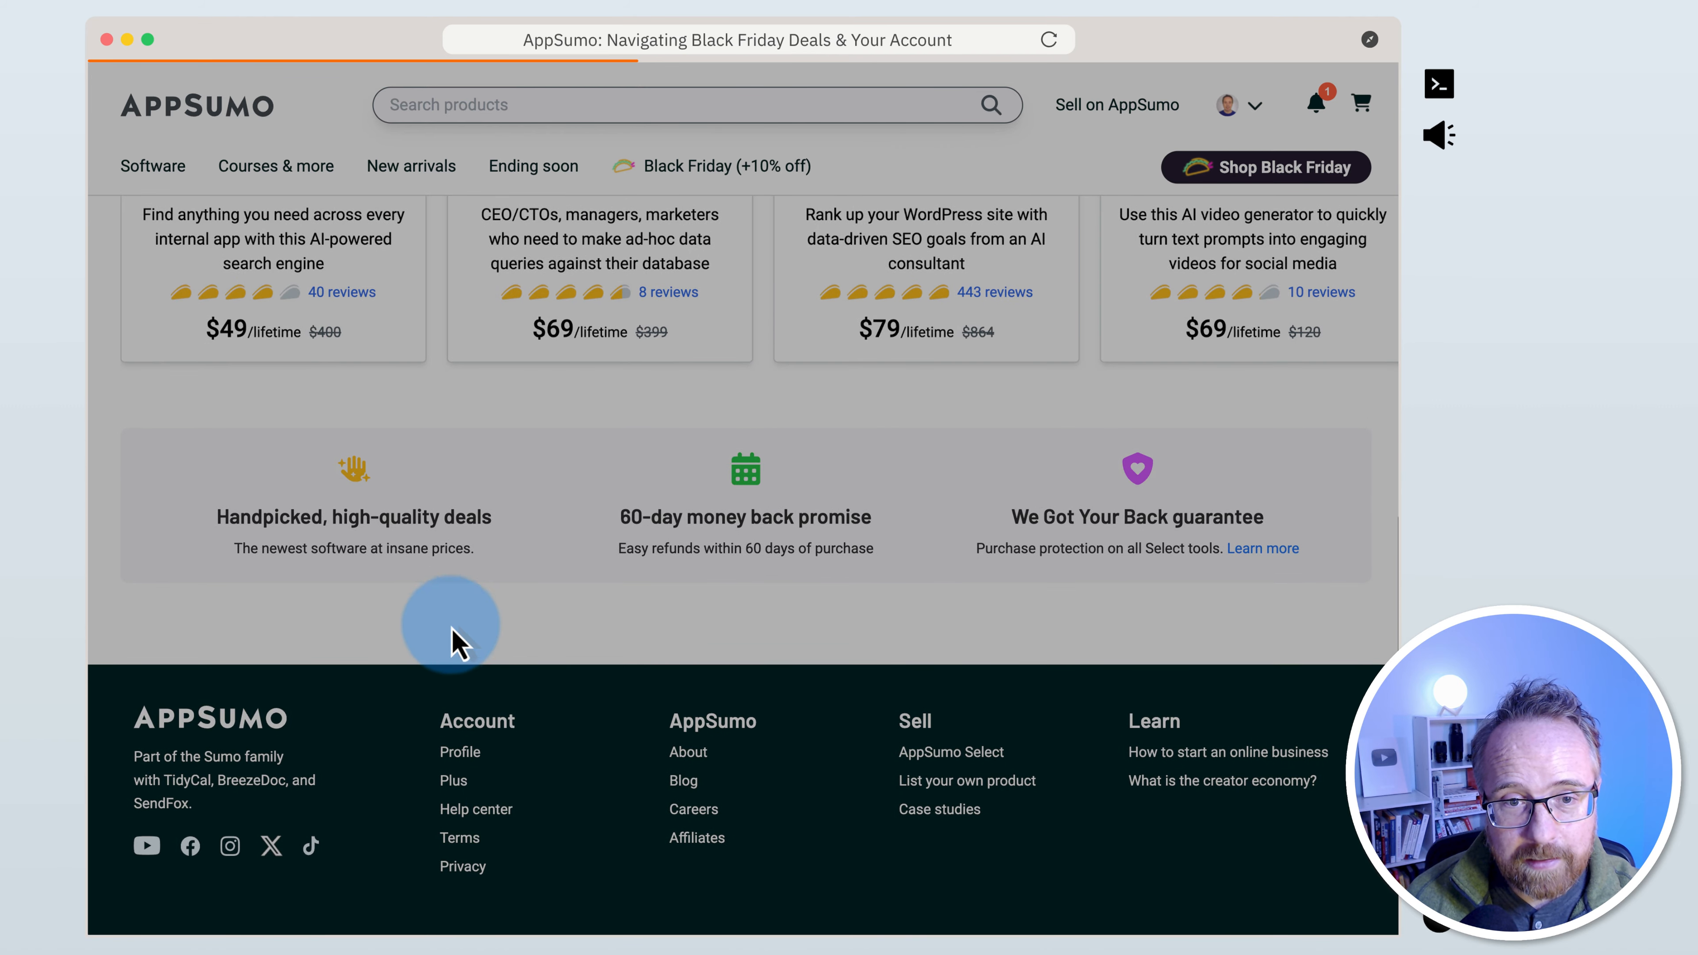
scroll(452, 630, "up", 12)
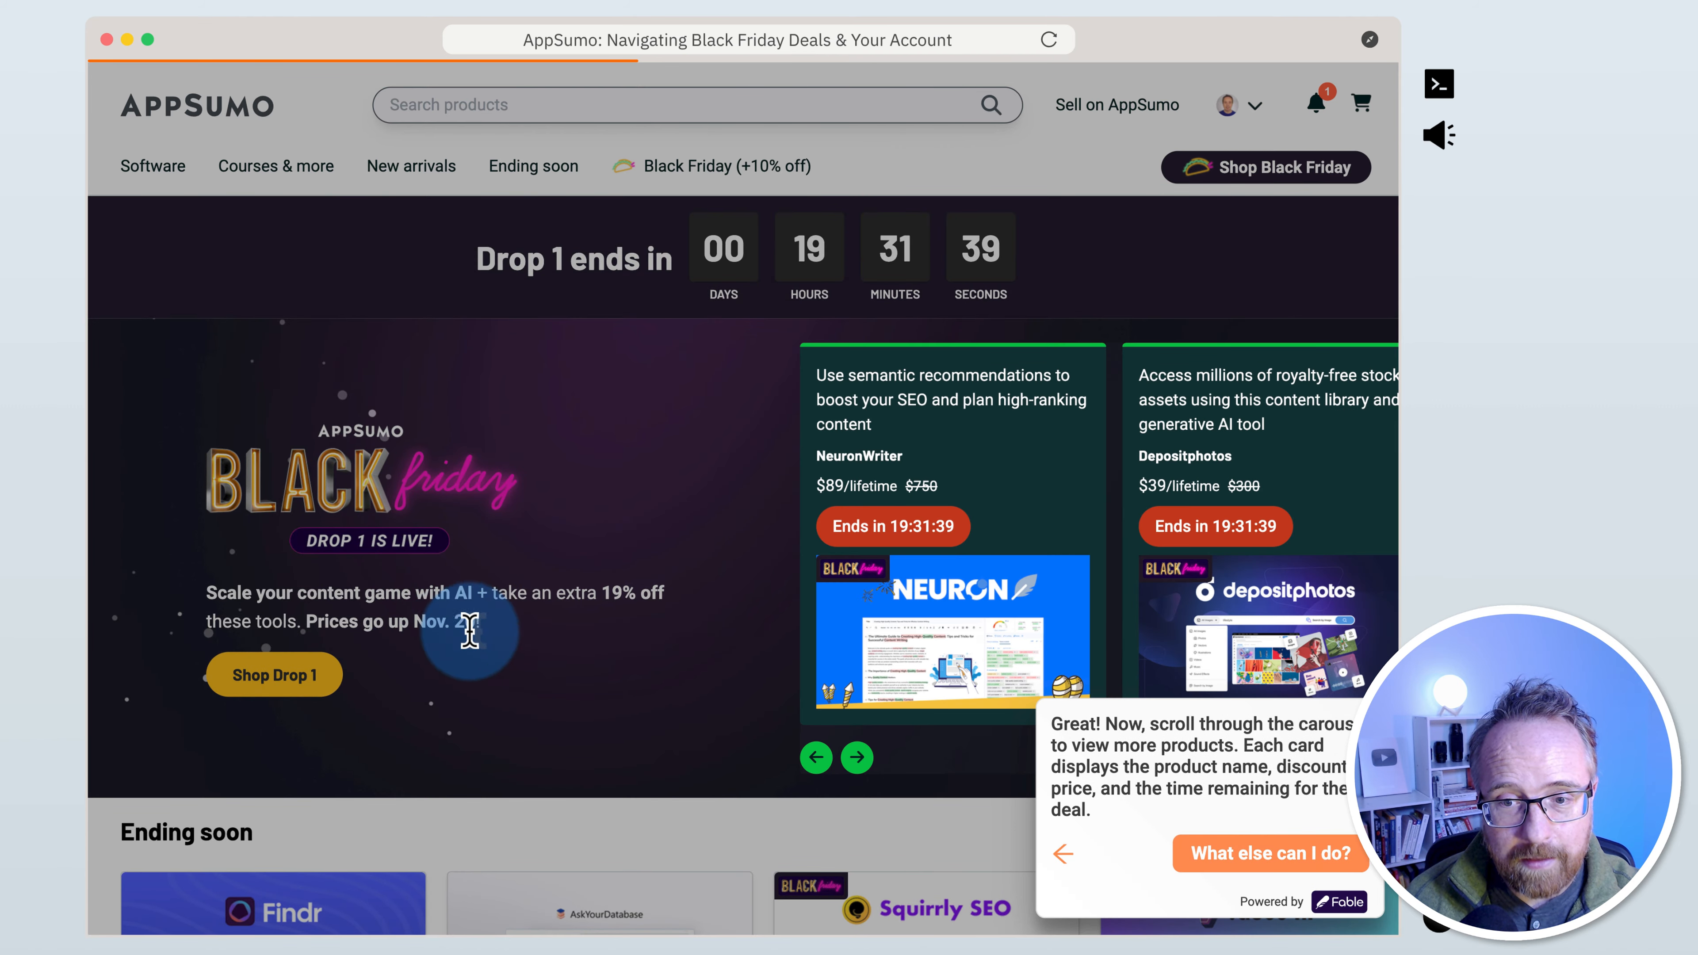
scroll(933, 702, "down", 3)
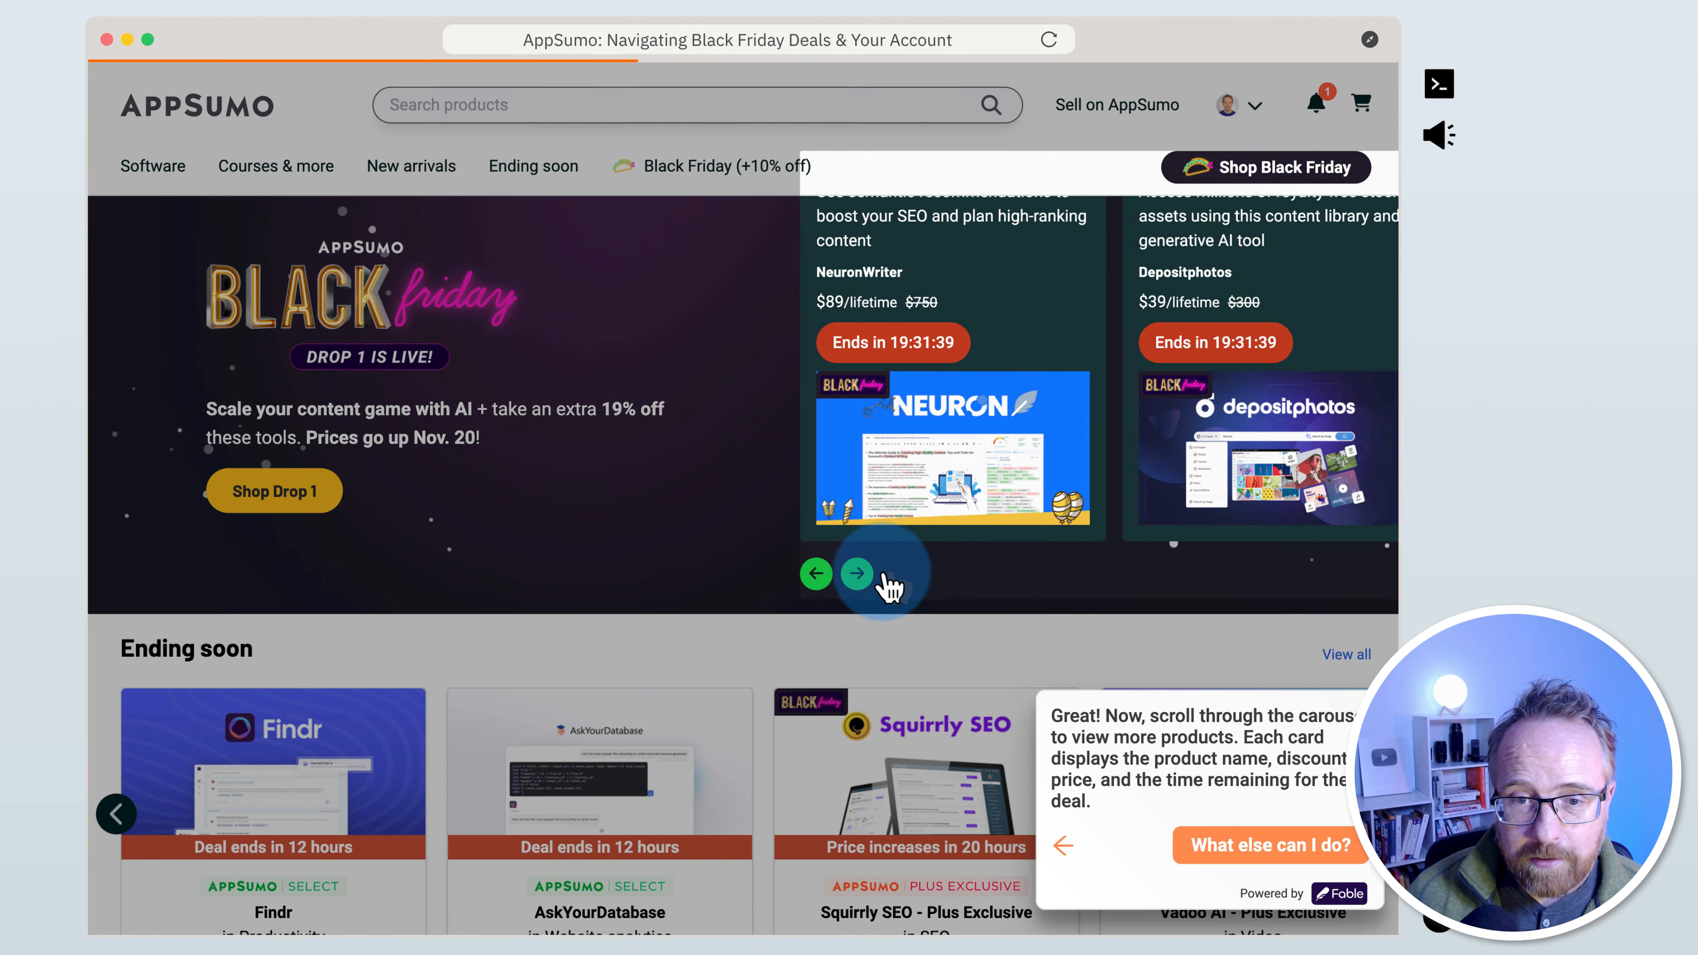
scroll(1083, 695, "up", 1)
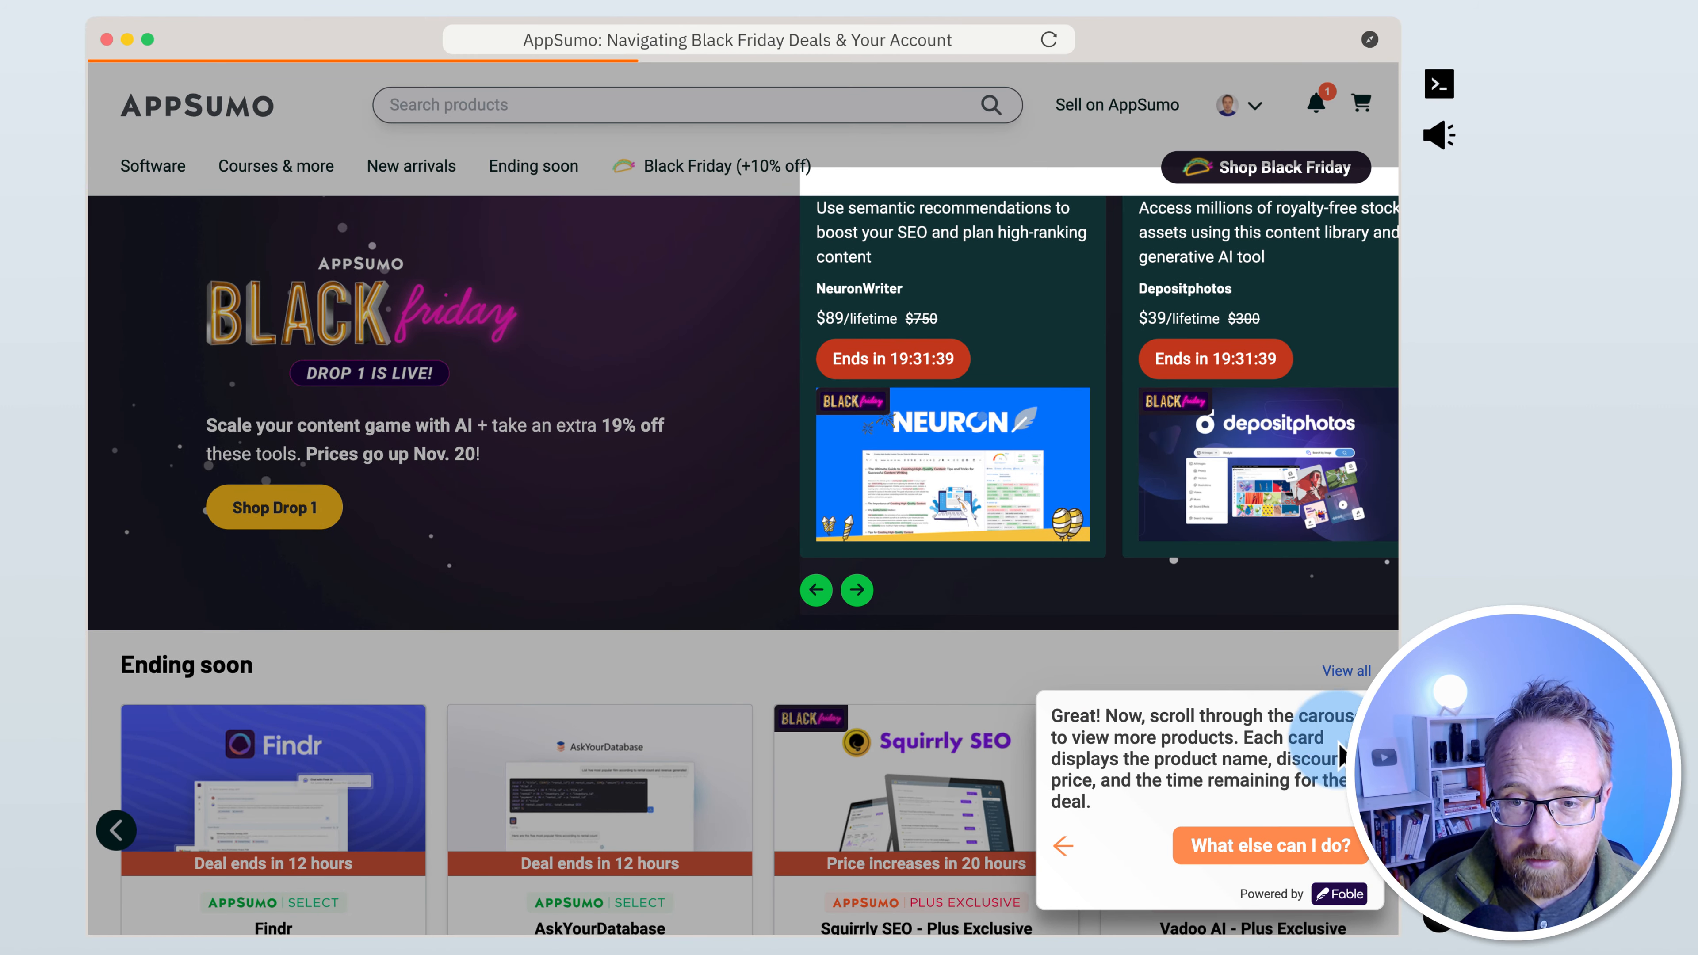
Follow the AppSumo demo's guided tour through the product carousel, Courses & more, and account Products to its end
left_click(859, 591)
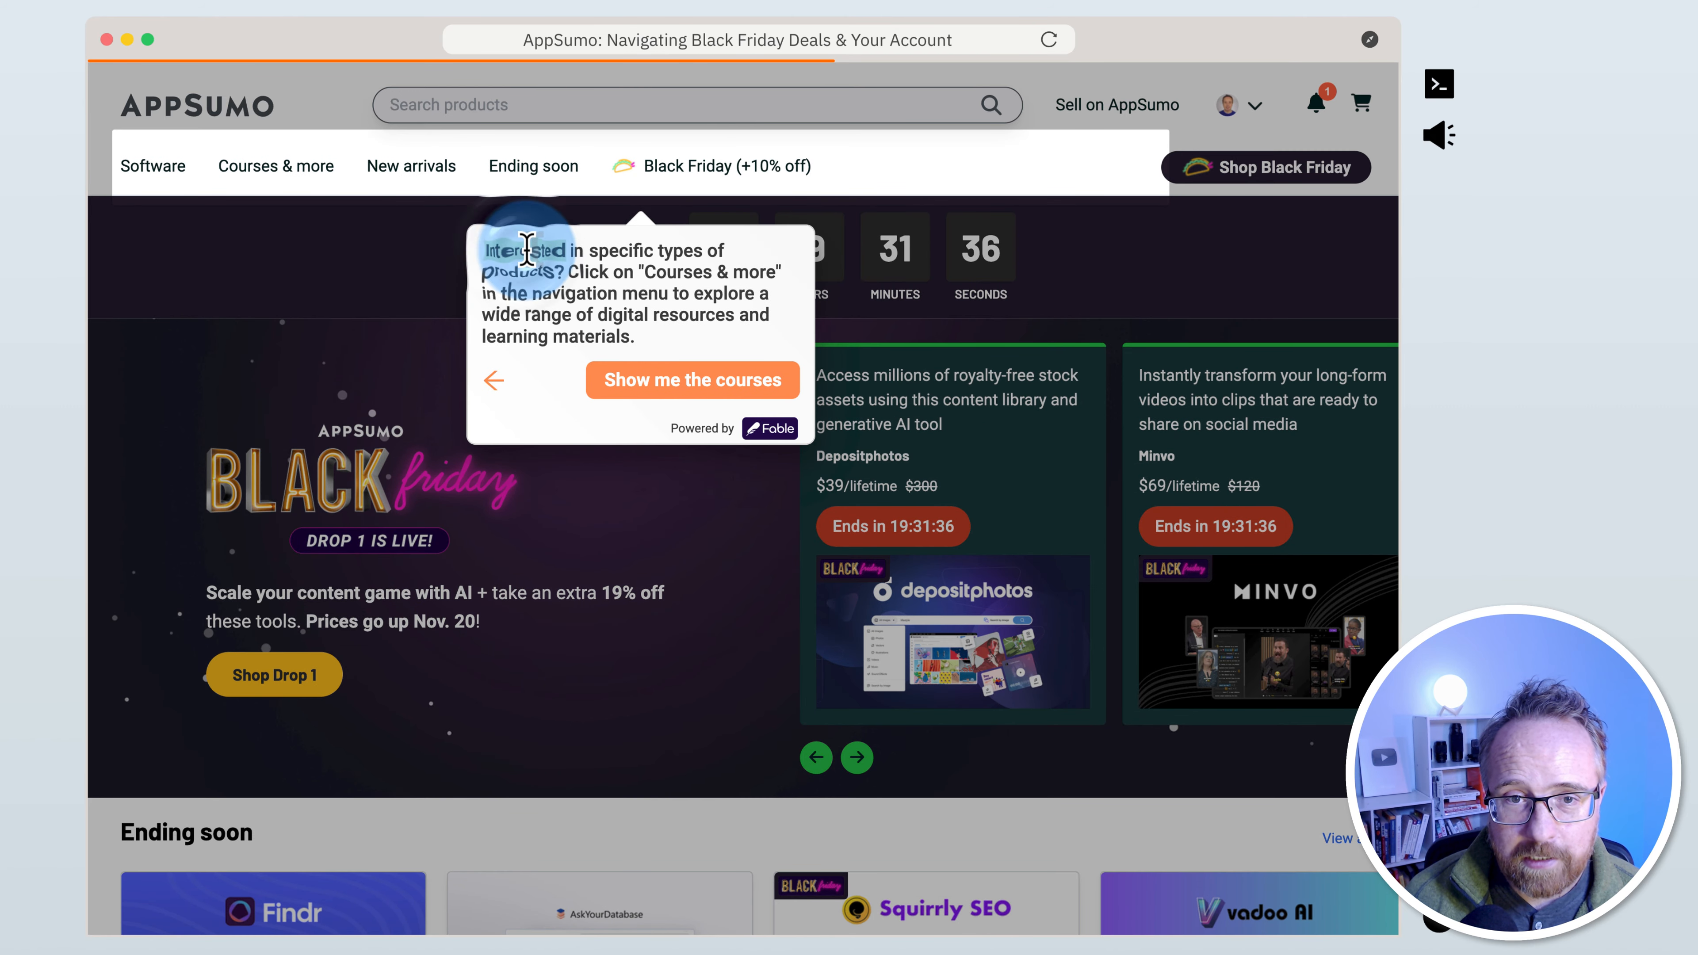
left_click_drag(481, 251, 743, 273)
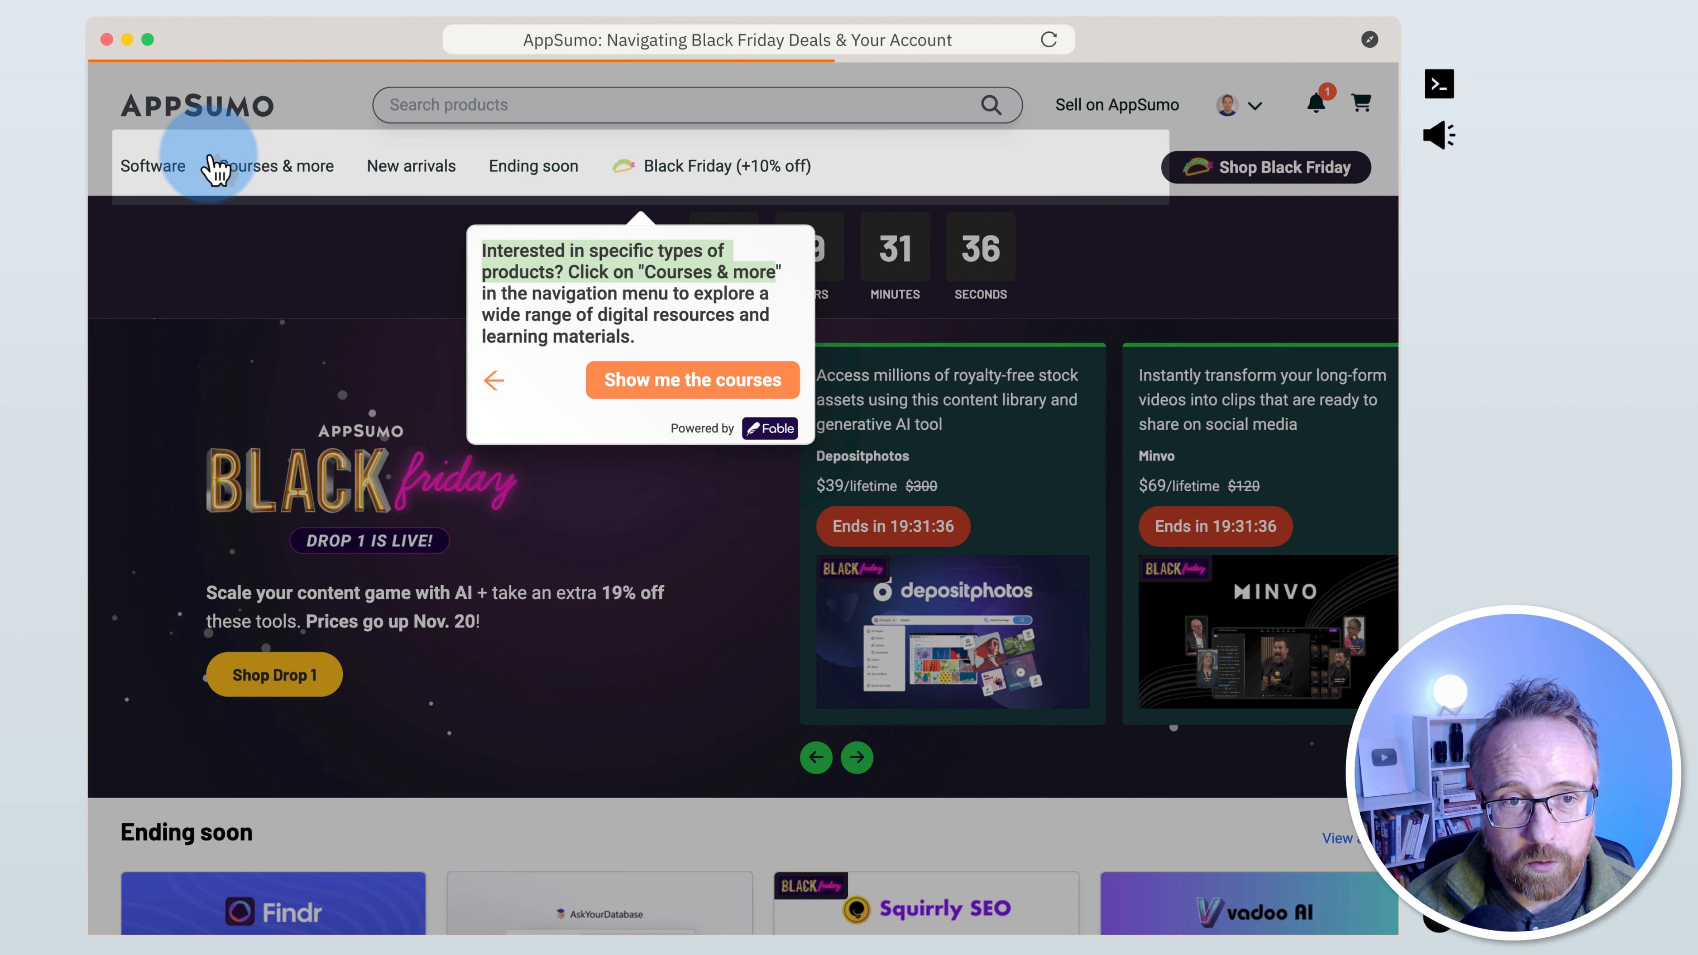
left_click(275, 171)
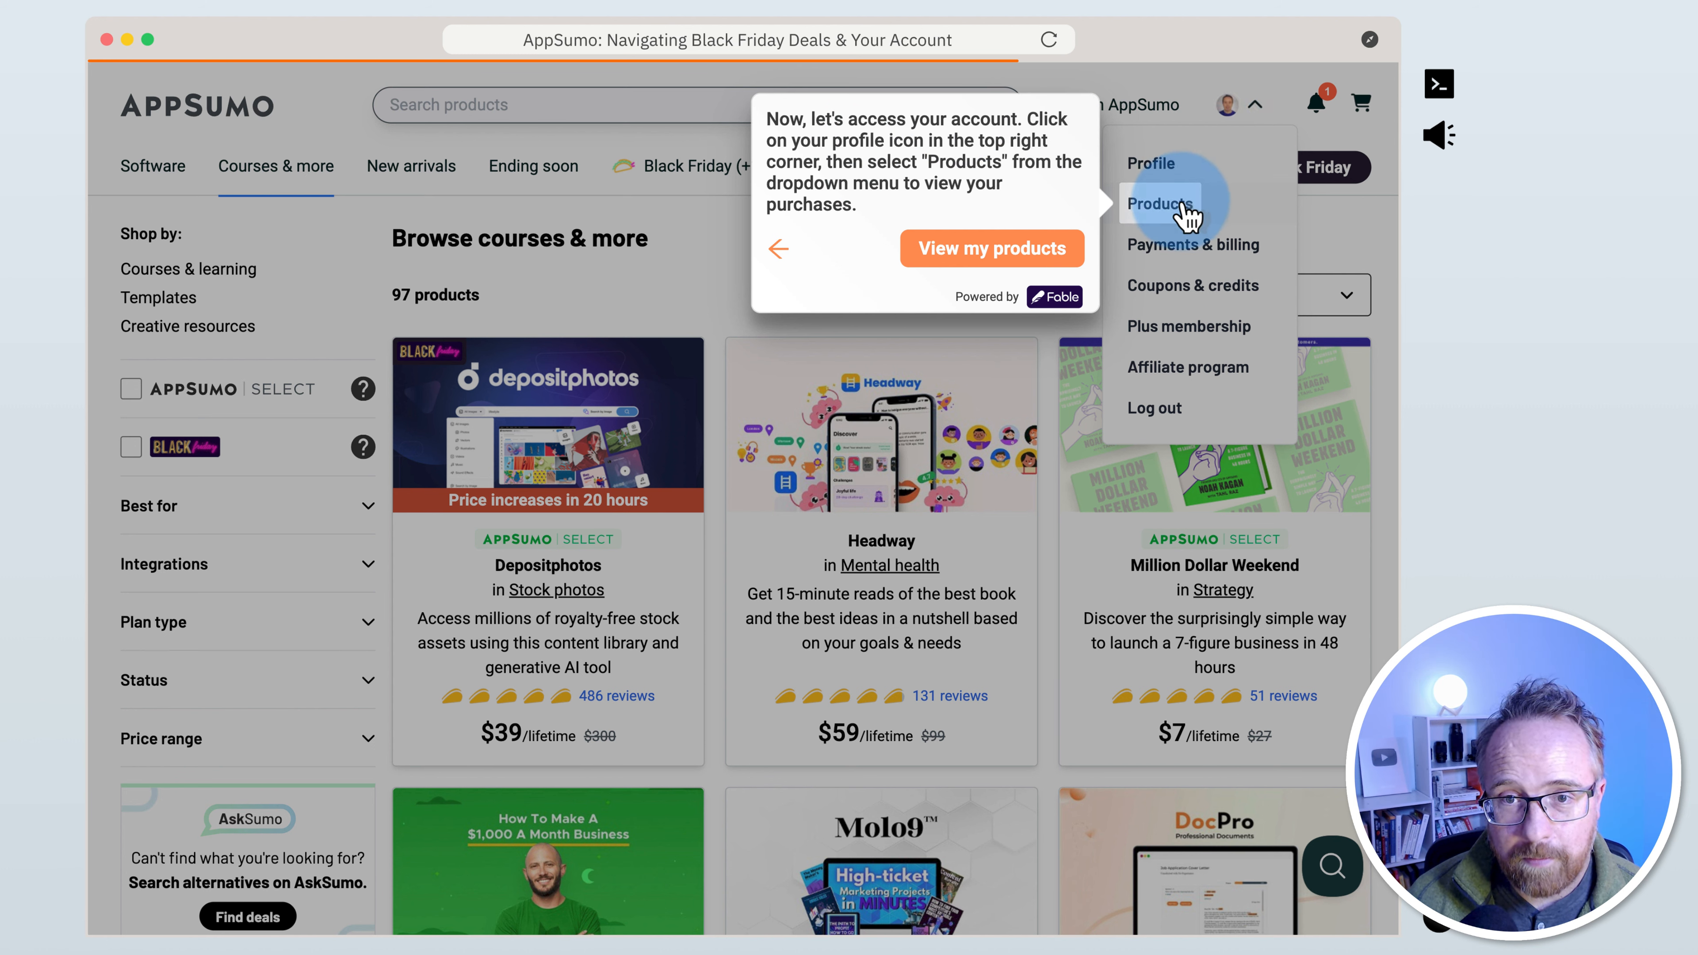
left_click(971, 257)
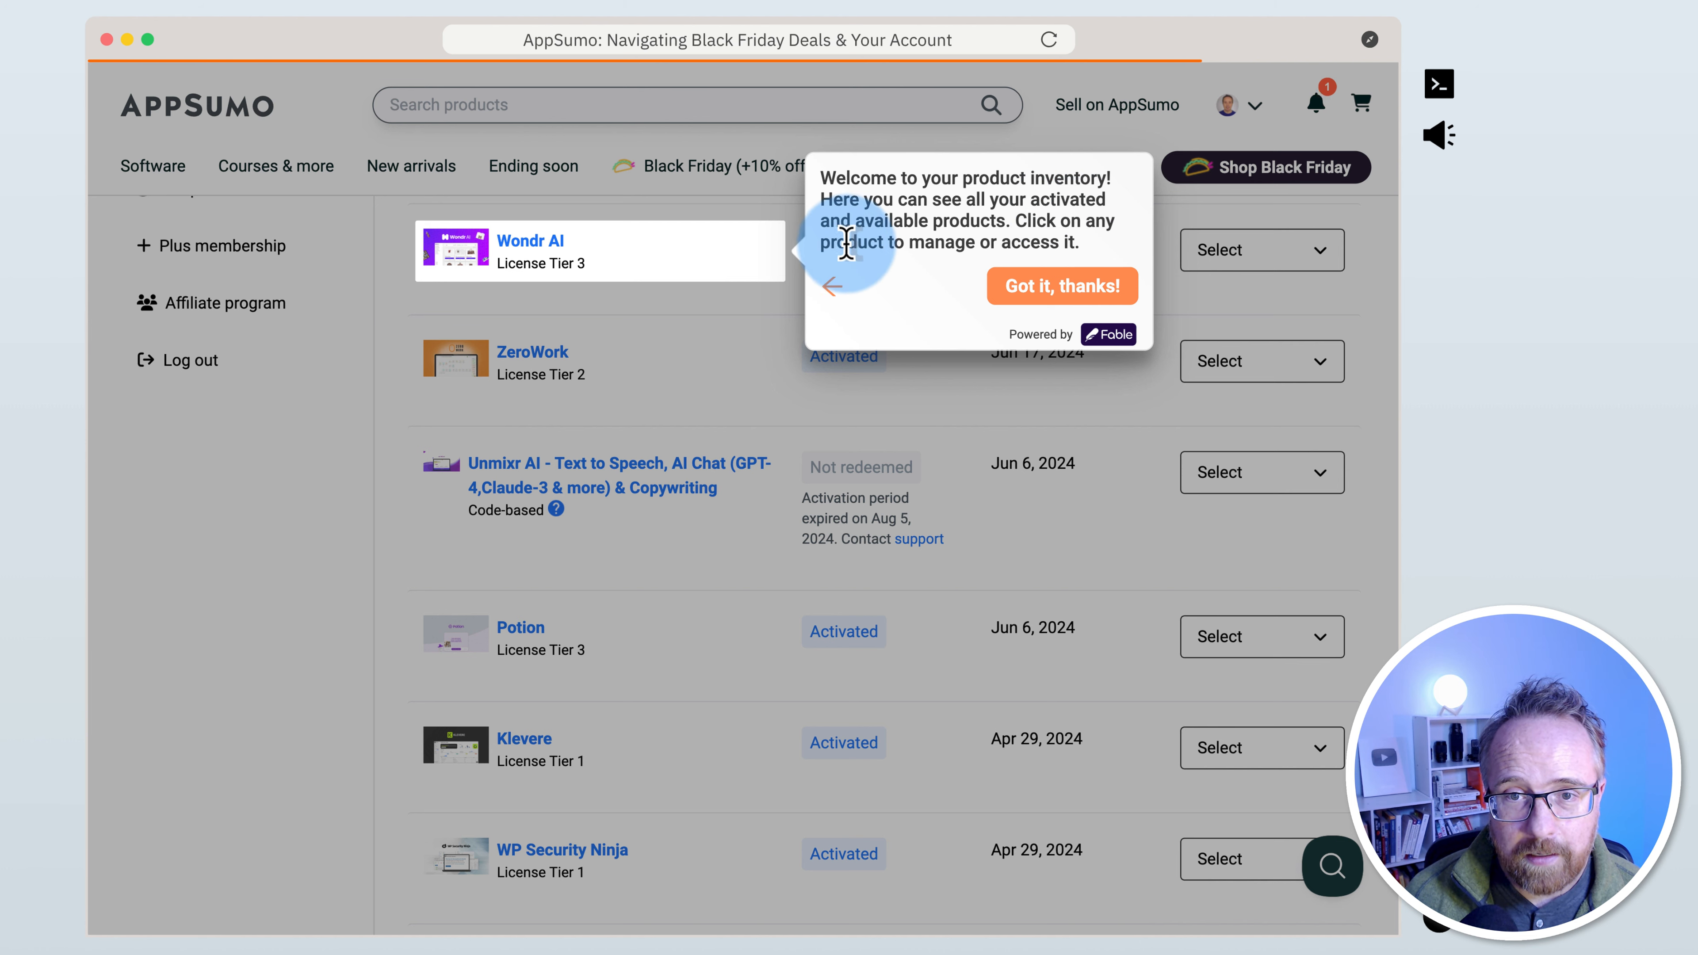
left_click(1050, 295)
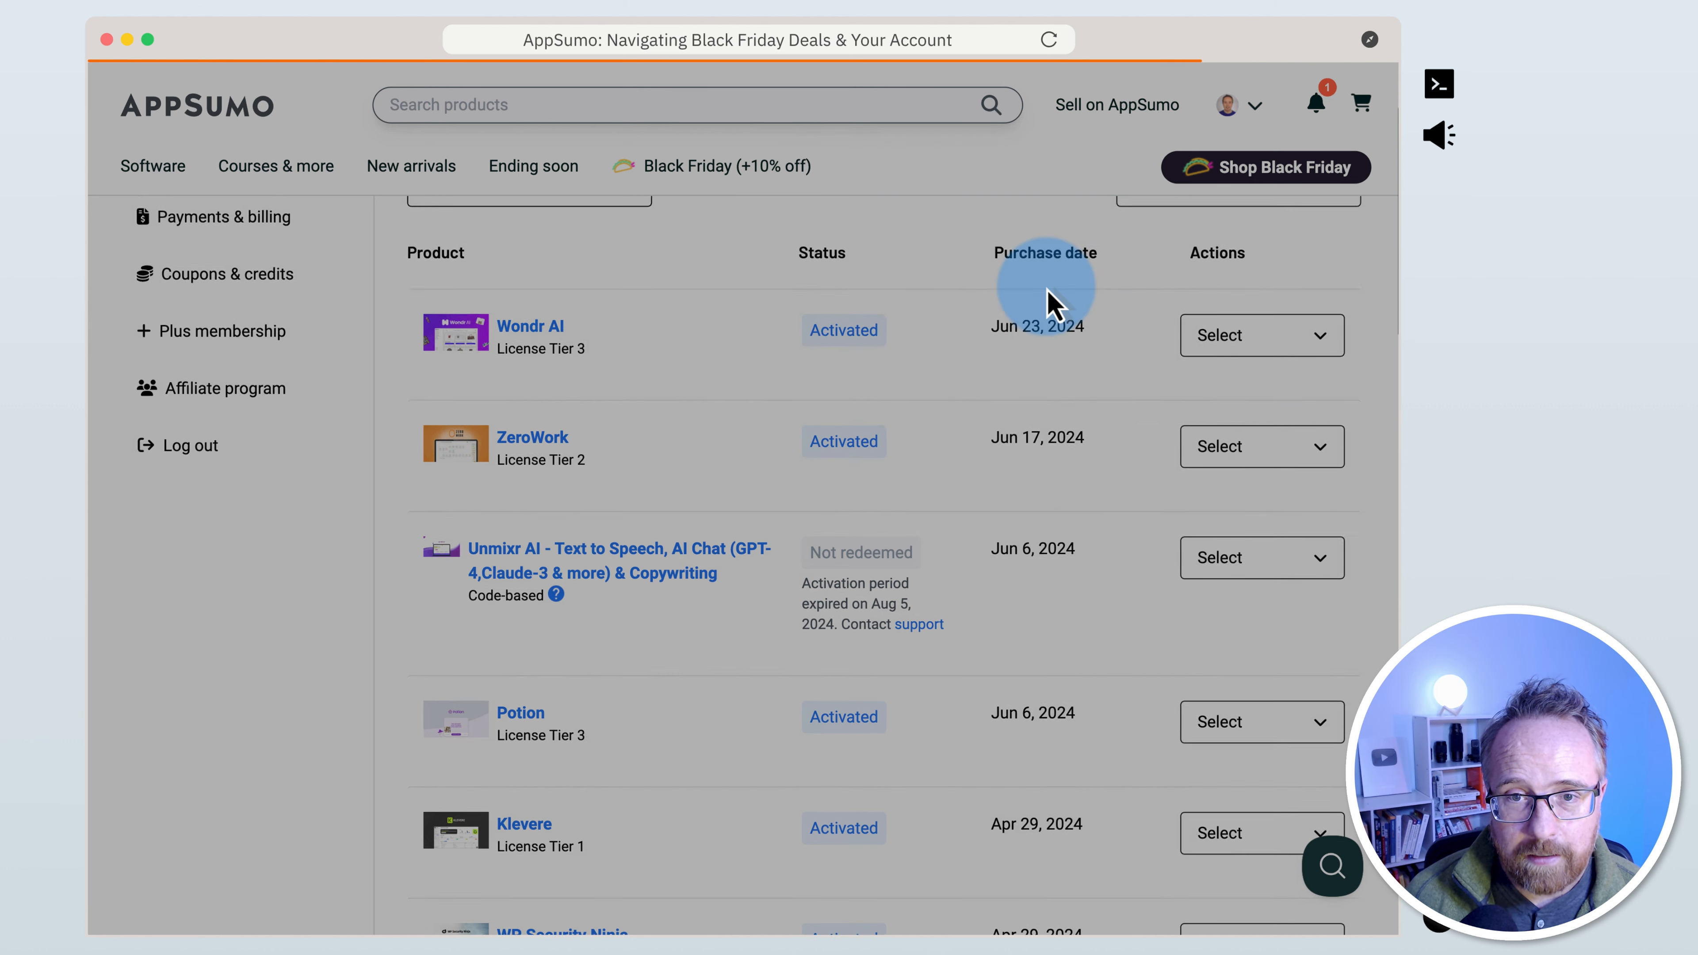
left_click_drag(527, 358, 851, 609)
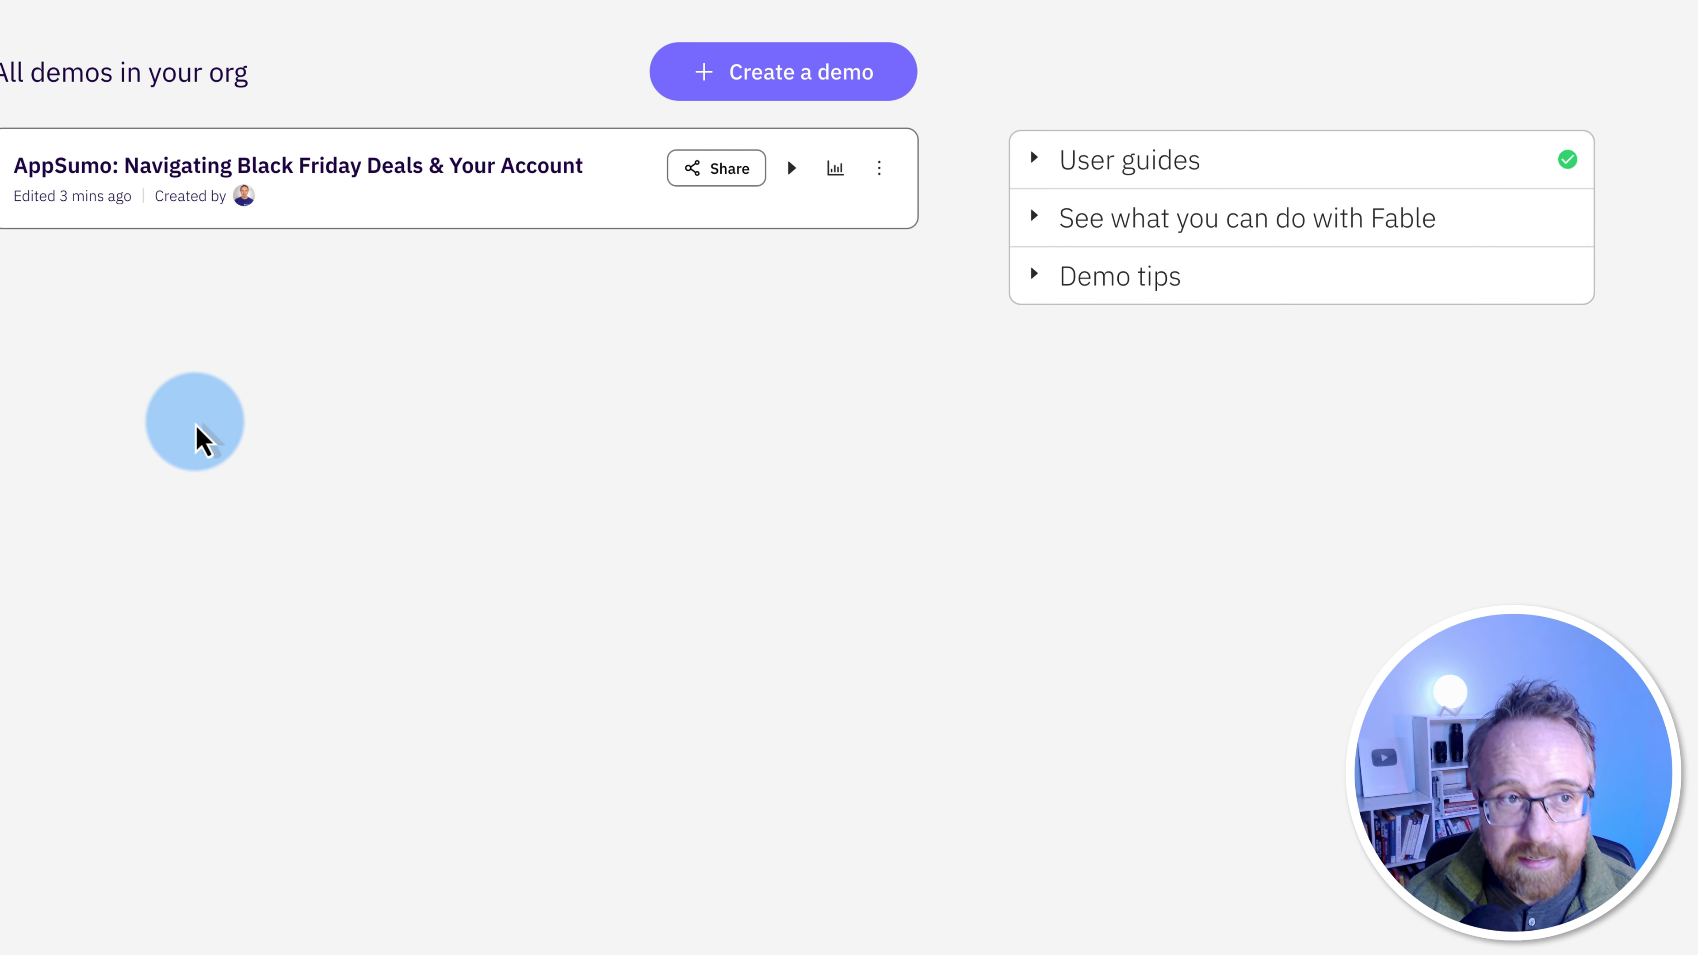
Switch to the AppSumo home page, resize the window to 1941 x 1294 for recording, and start recording a new Fable demo
left_click(126, 4)
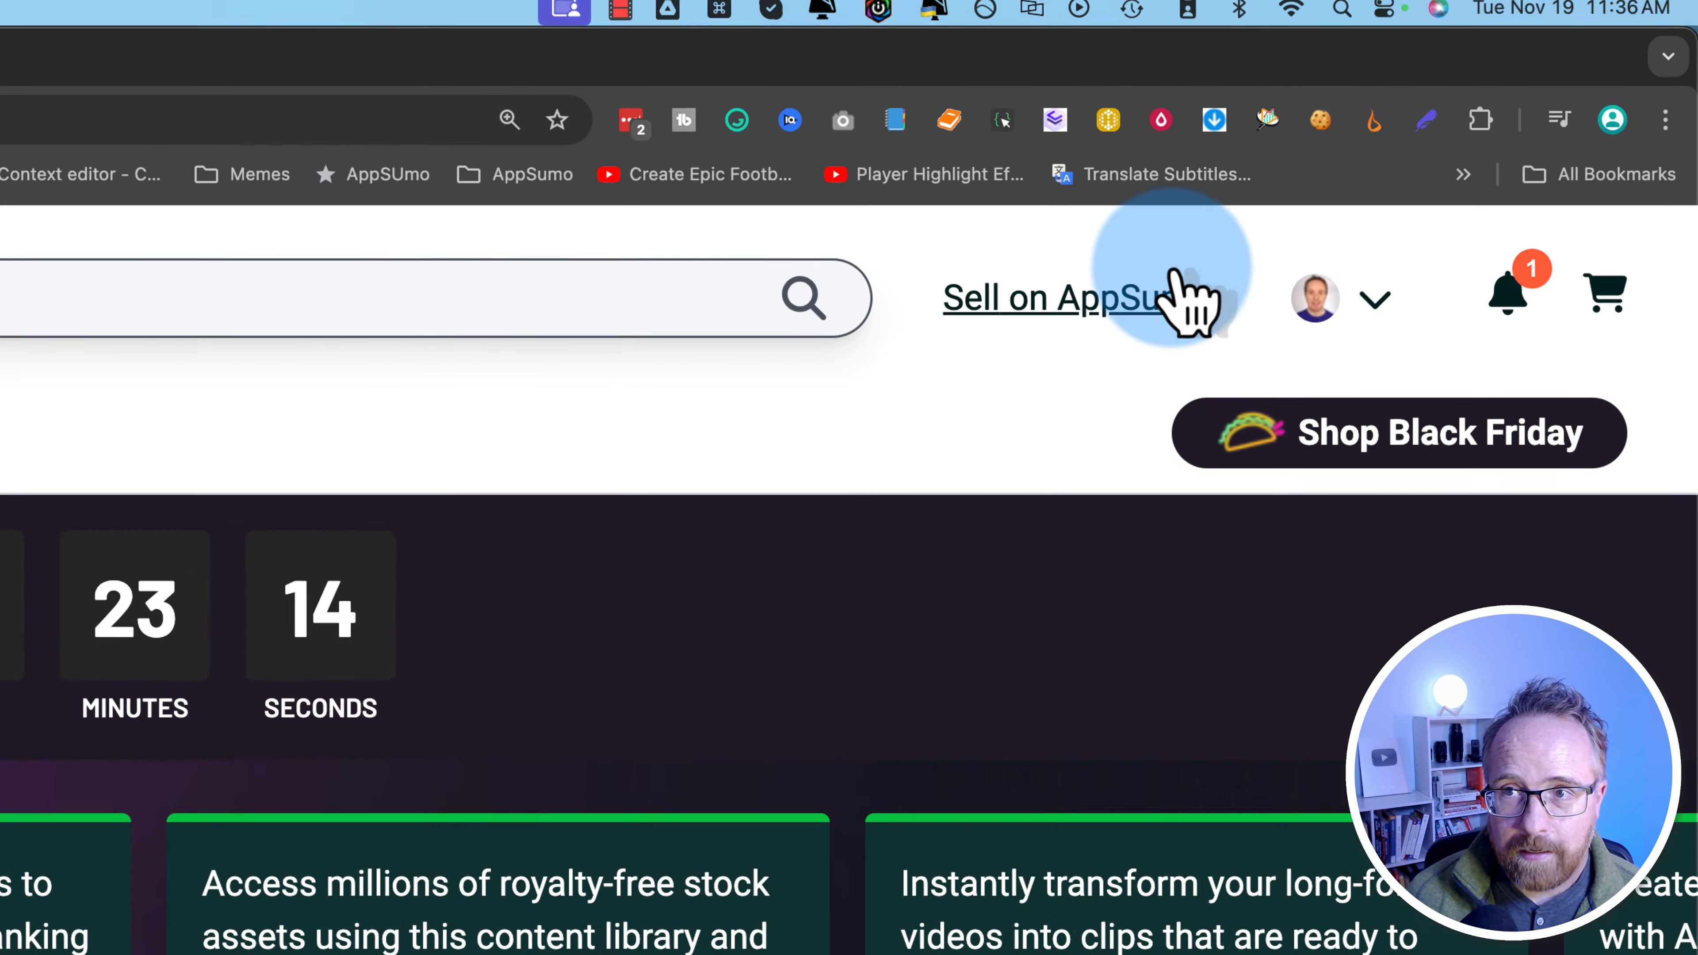
left_click(1546, 27)
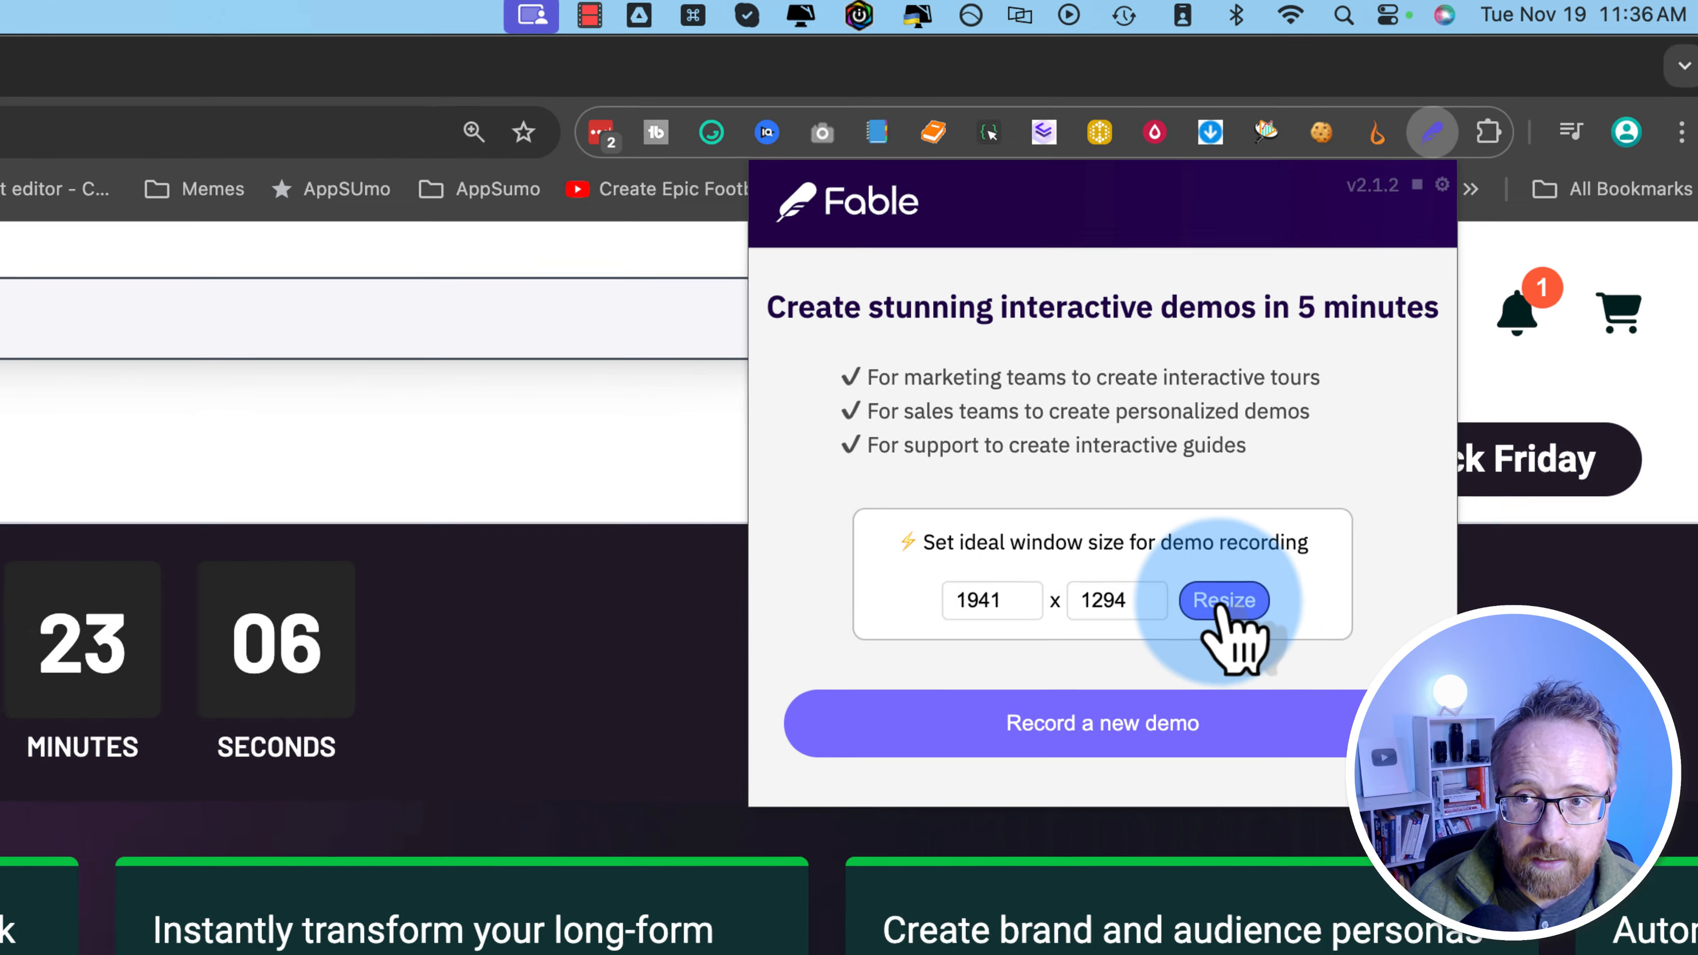
left_click(1166, 652)
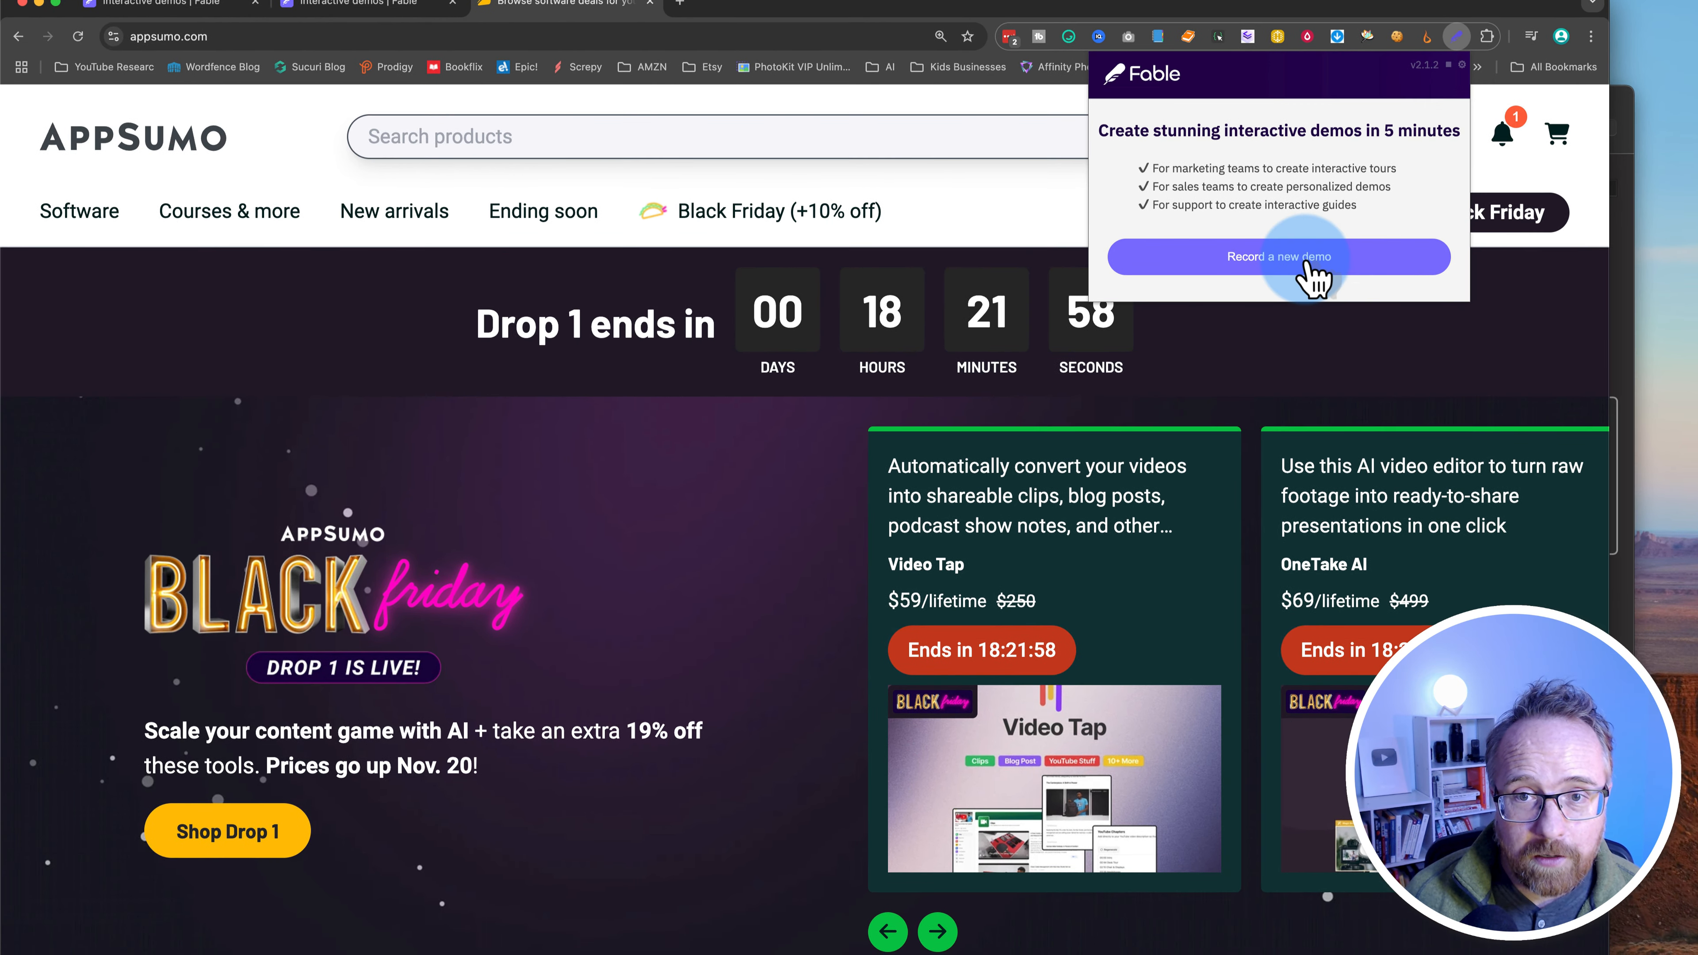
left_click(1177, 263)
left_click(1183, 286)
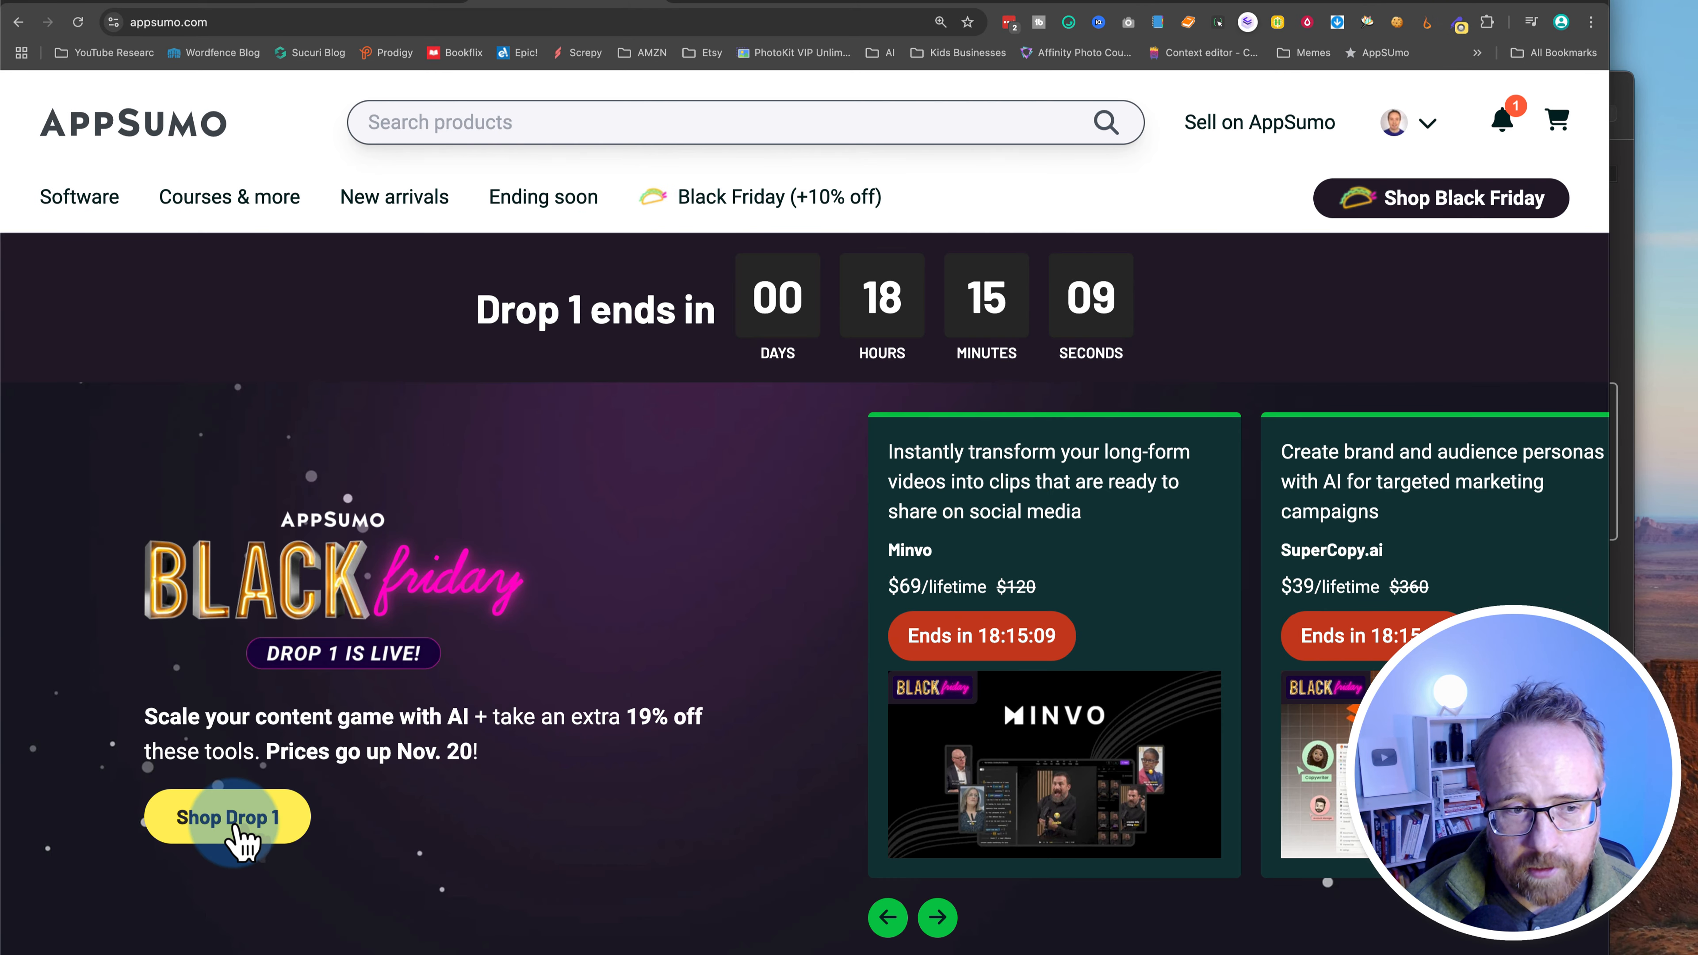
Open the Black Friday Drop 1 collection, then the Squirrly SEO - Plus Exclusive product, and go through its overview and plans
left_click(242, 839)
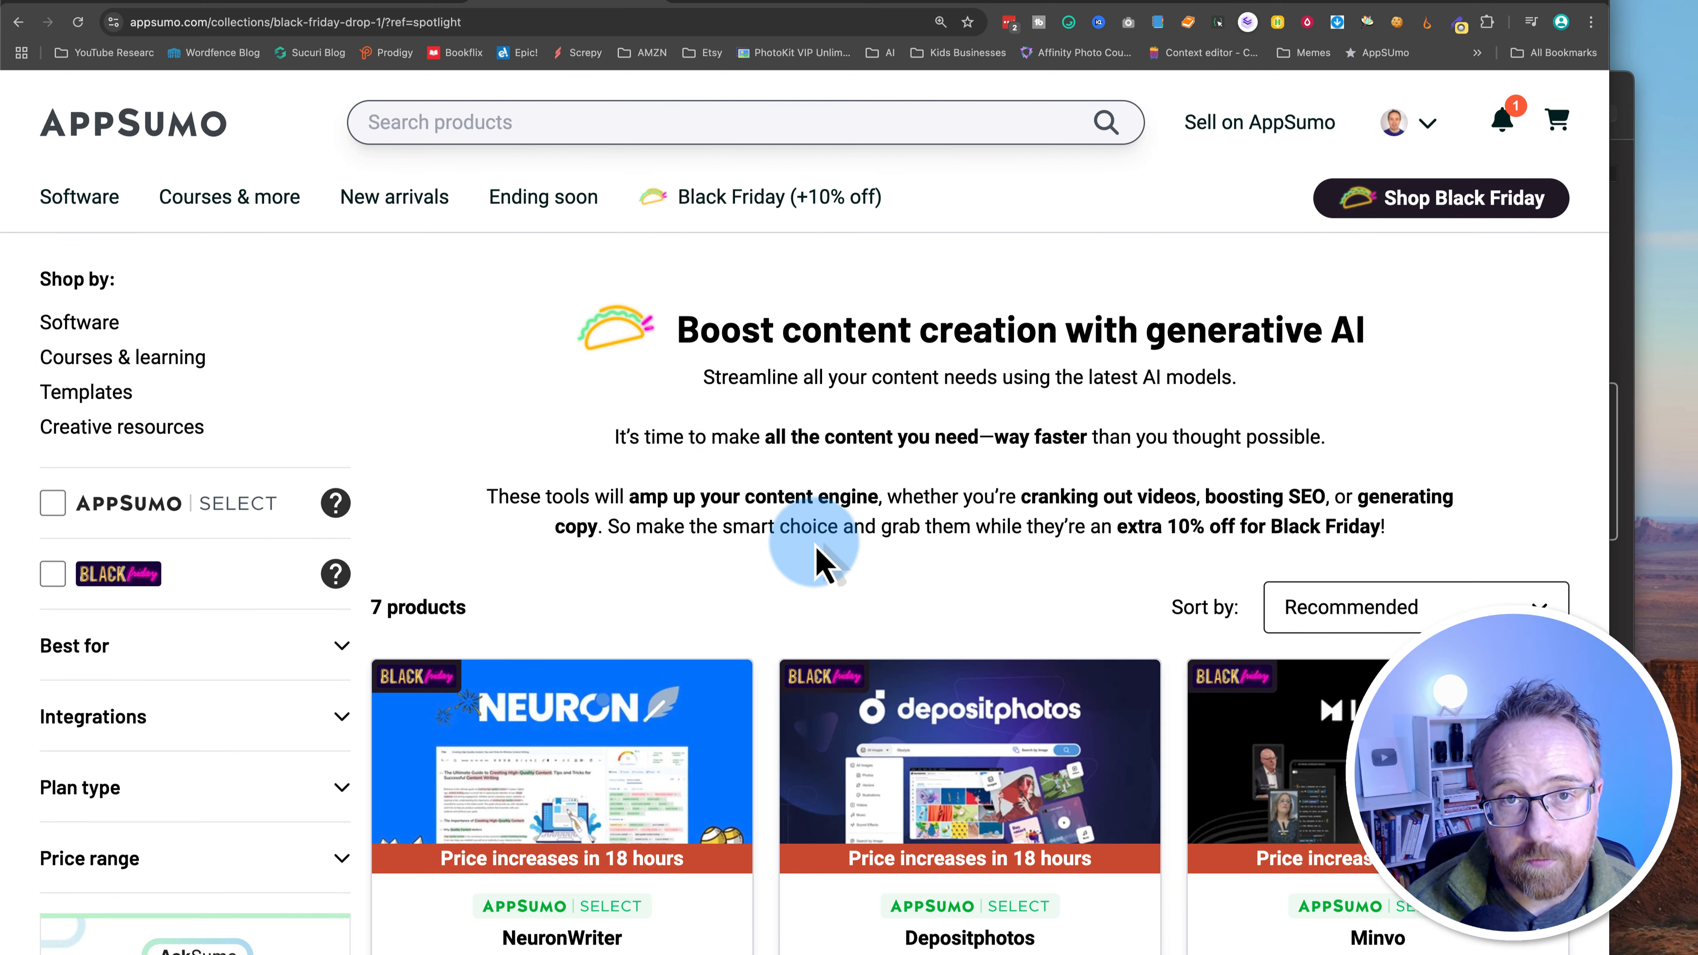
scroll(674, 588, "down", 6)
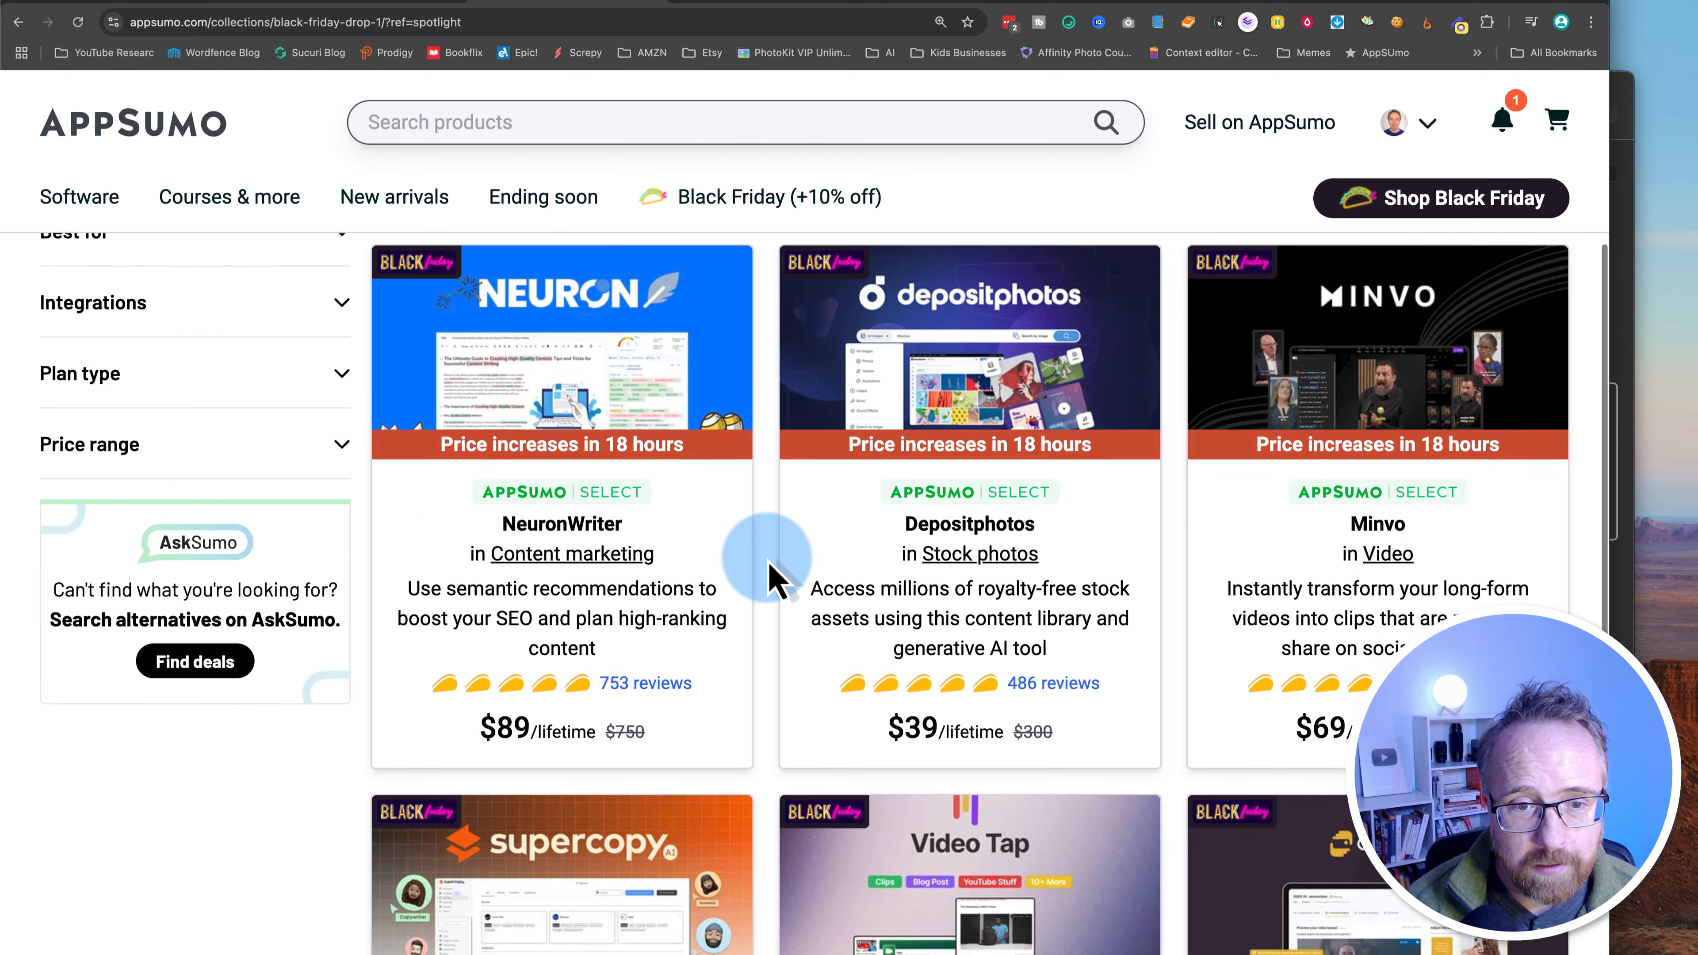
scroll(769, 579, "down", 12)
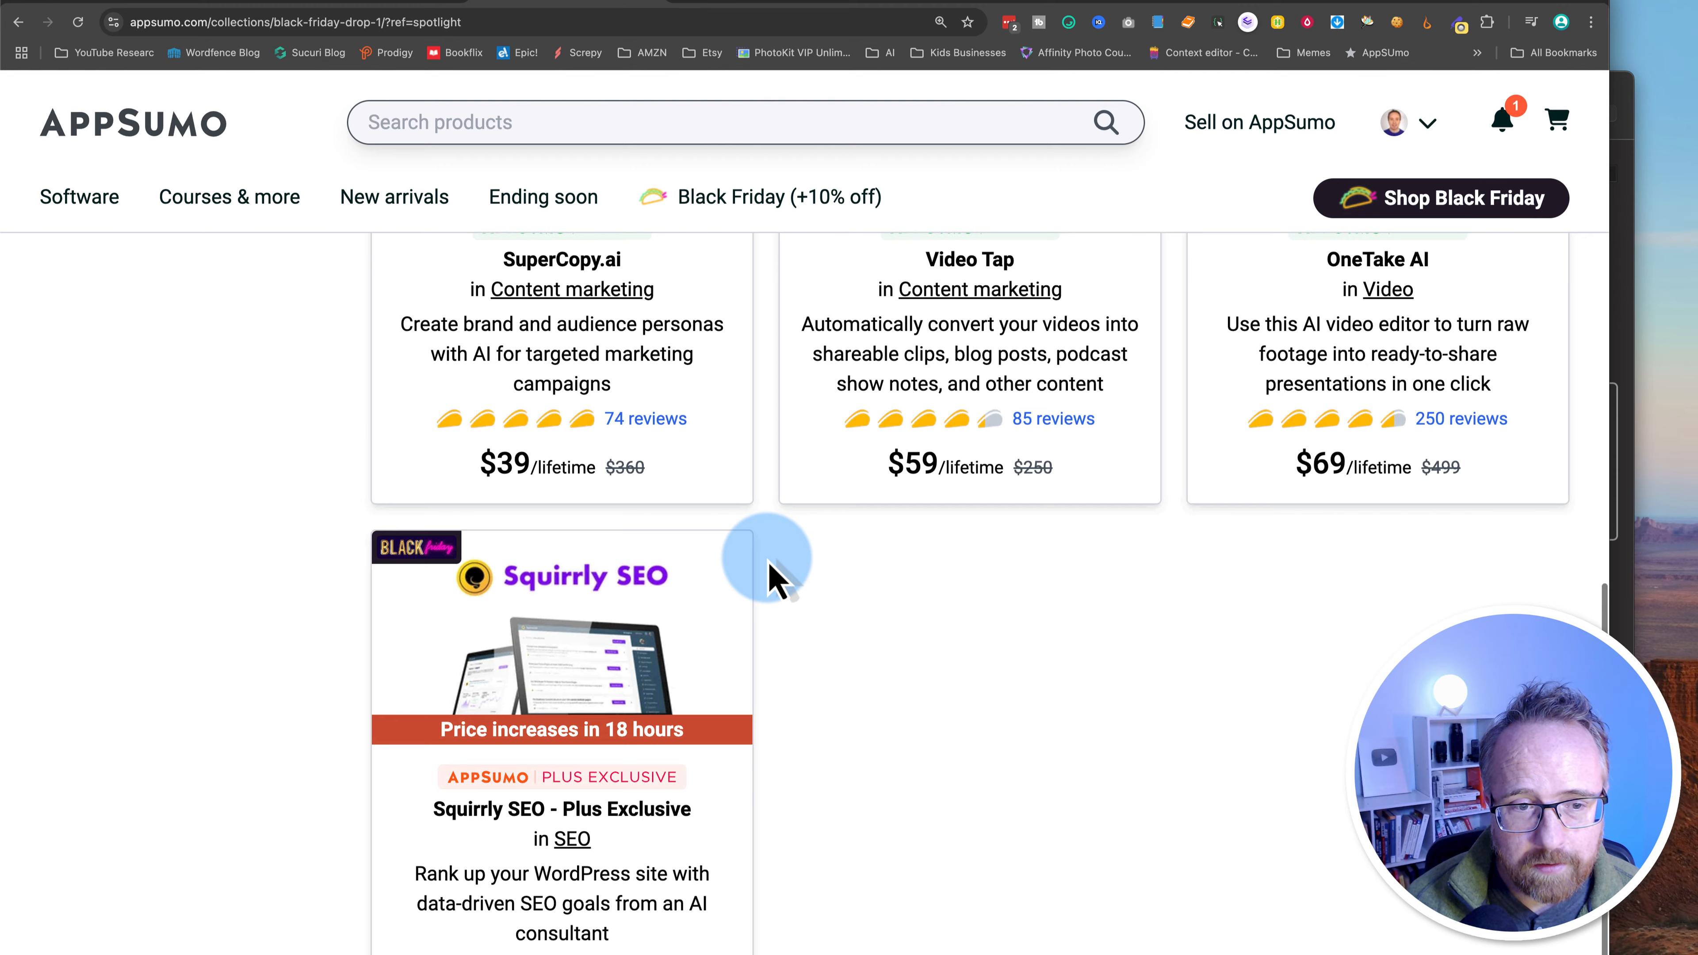
scroll(768, 577, "down", 3)
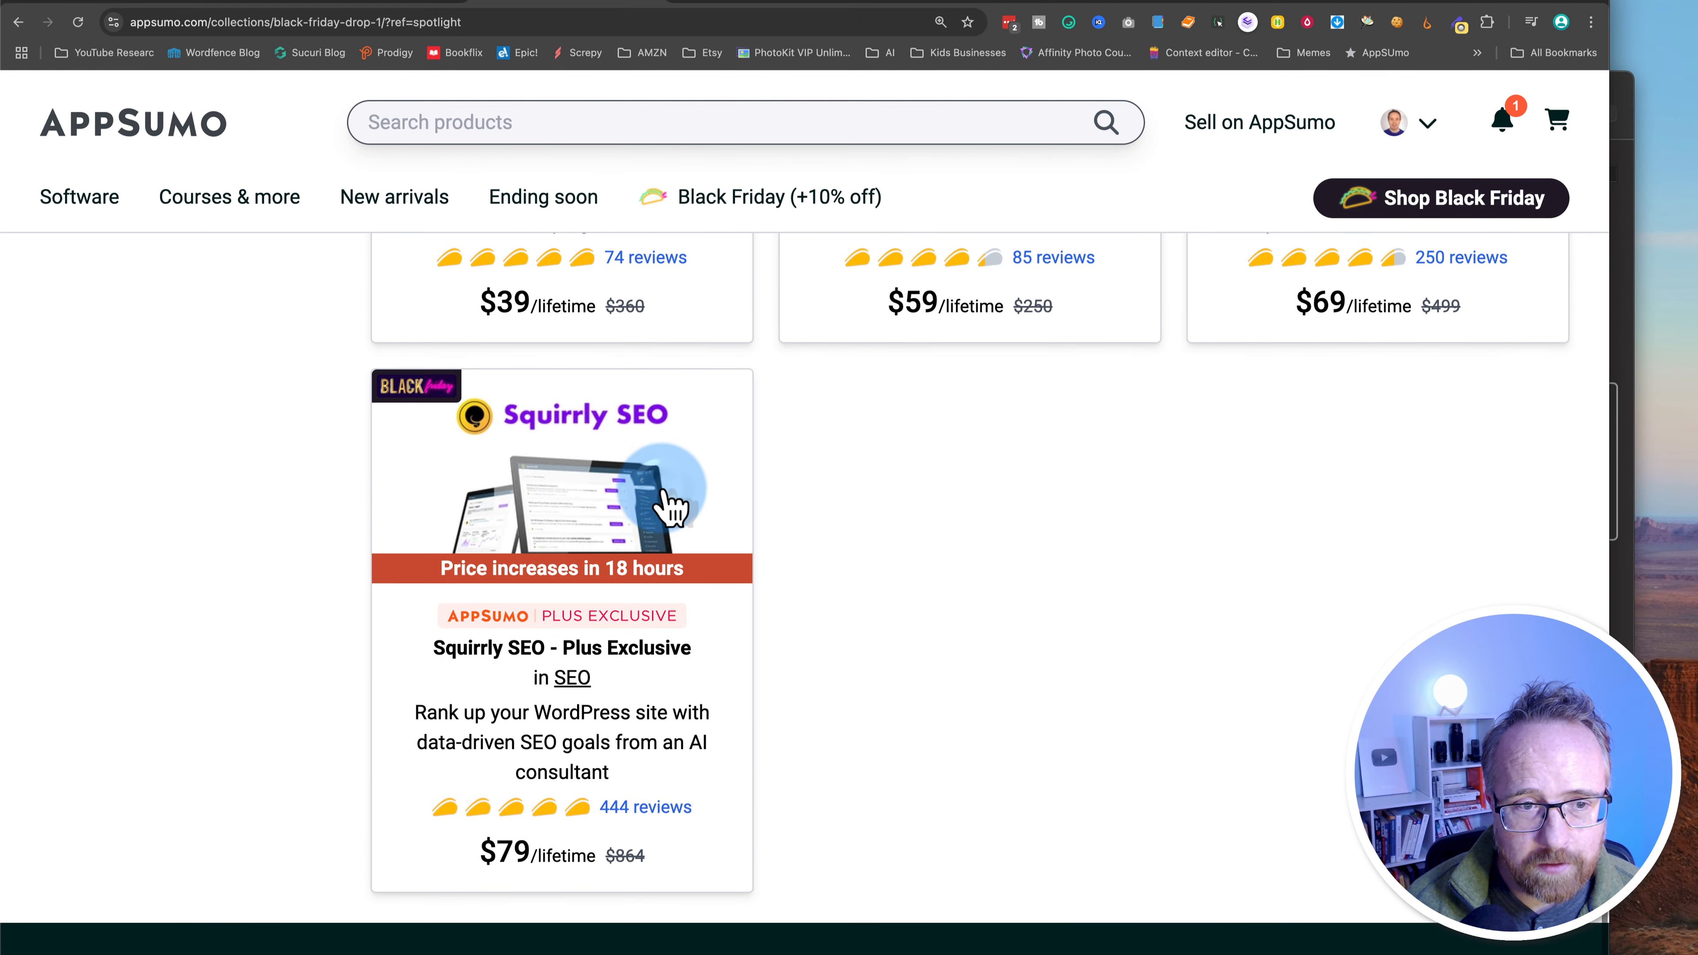
left_click(663, 495)
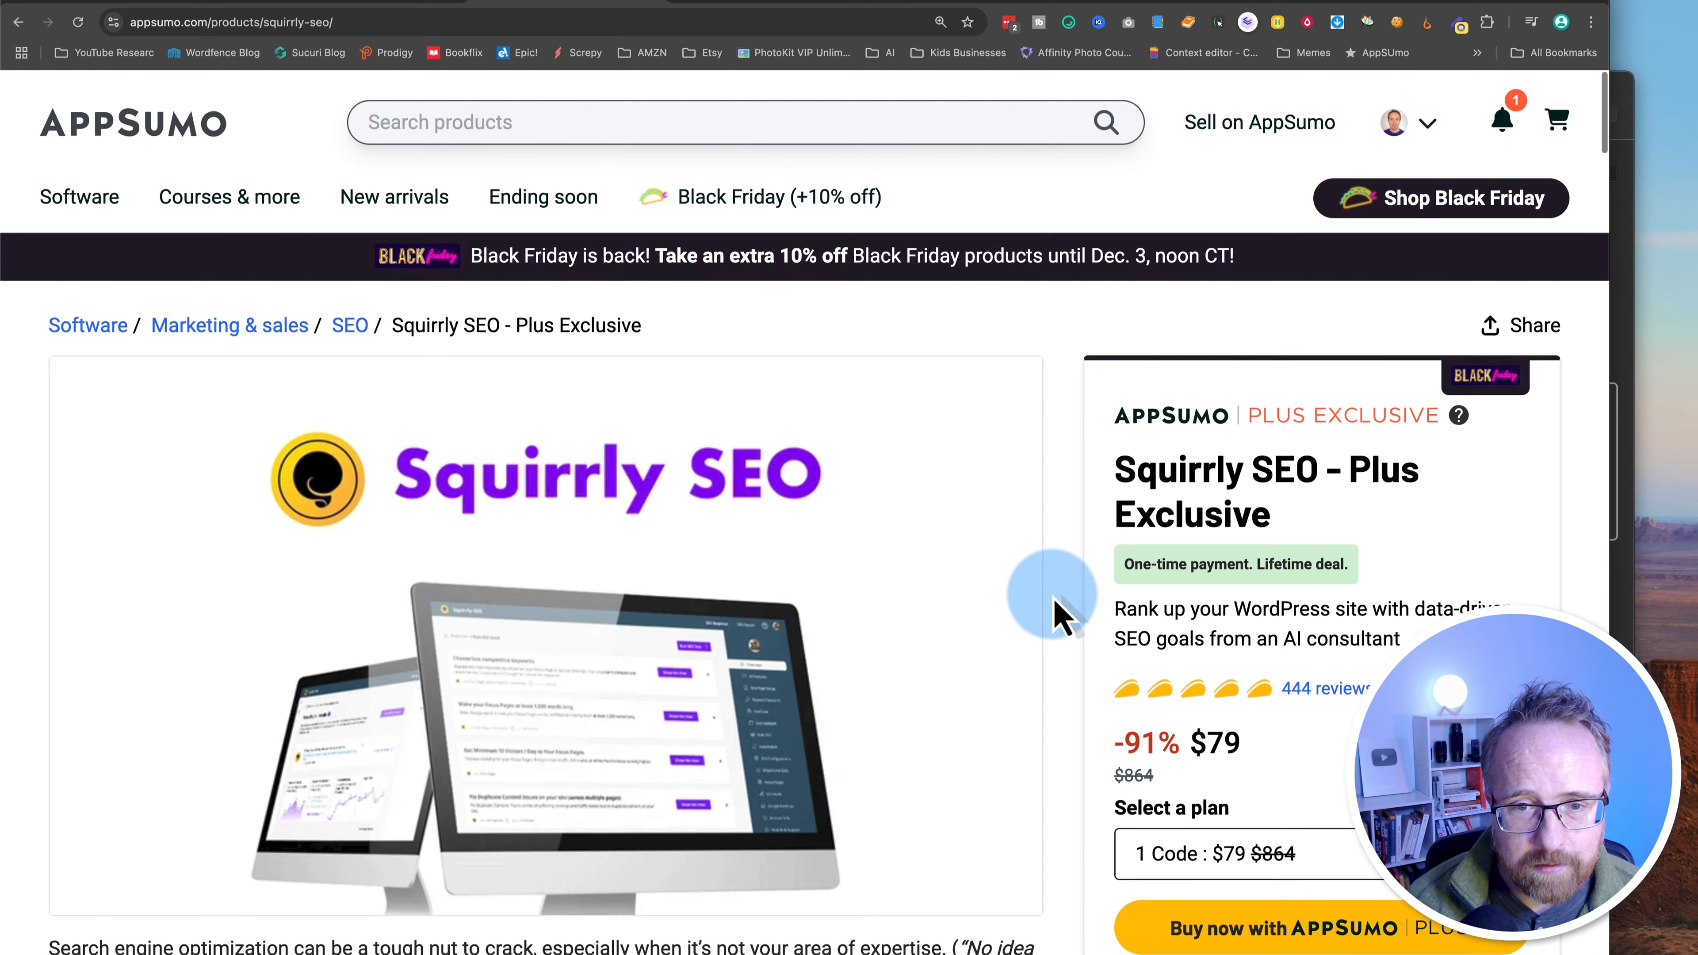
scroll(1055, 608, "down", 20)
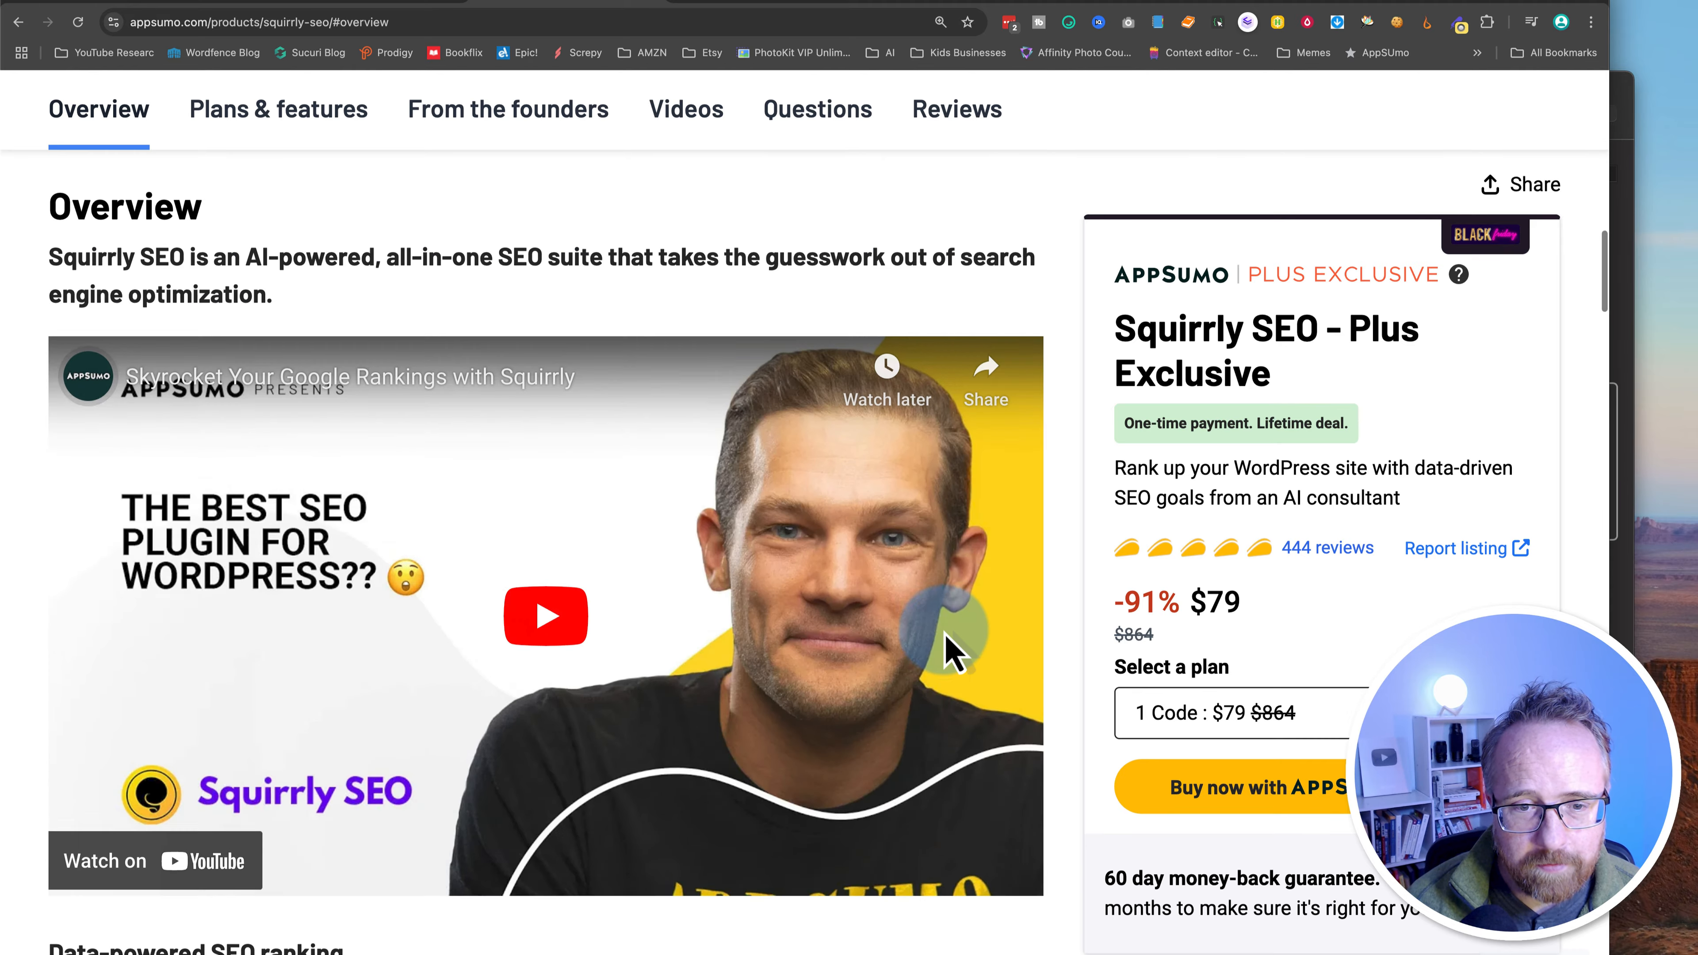
scroll(952, 652, "down", 20)
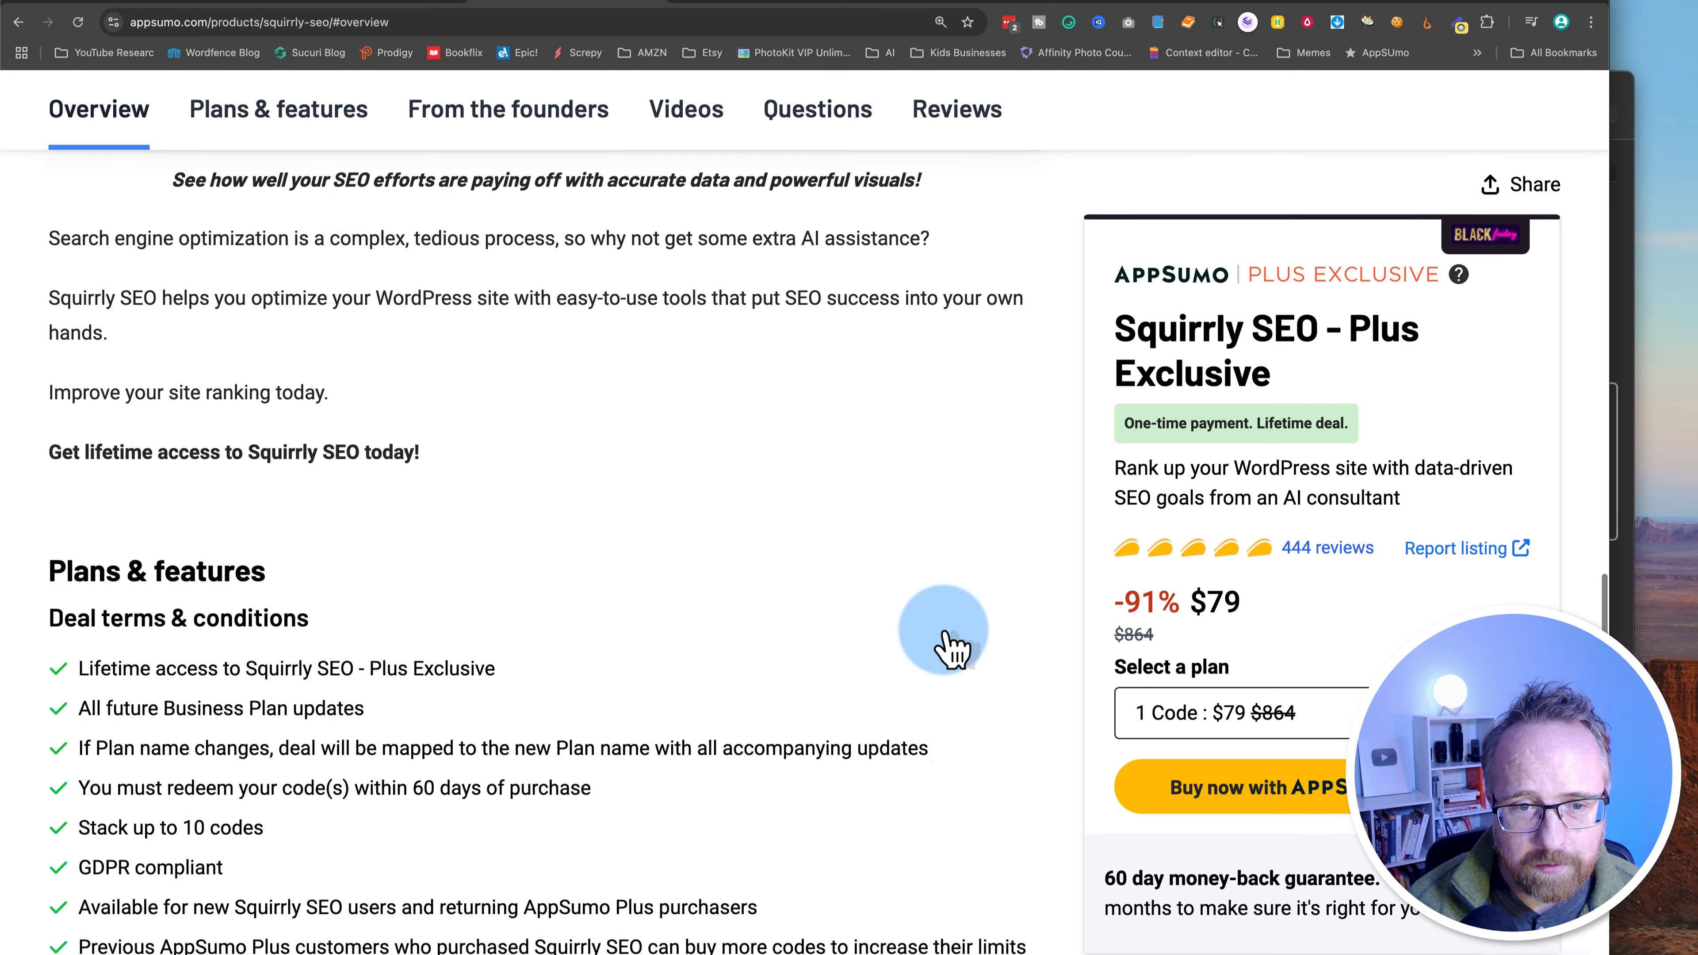
scroll(947, 646, "down", 15)
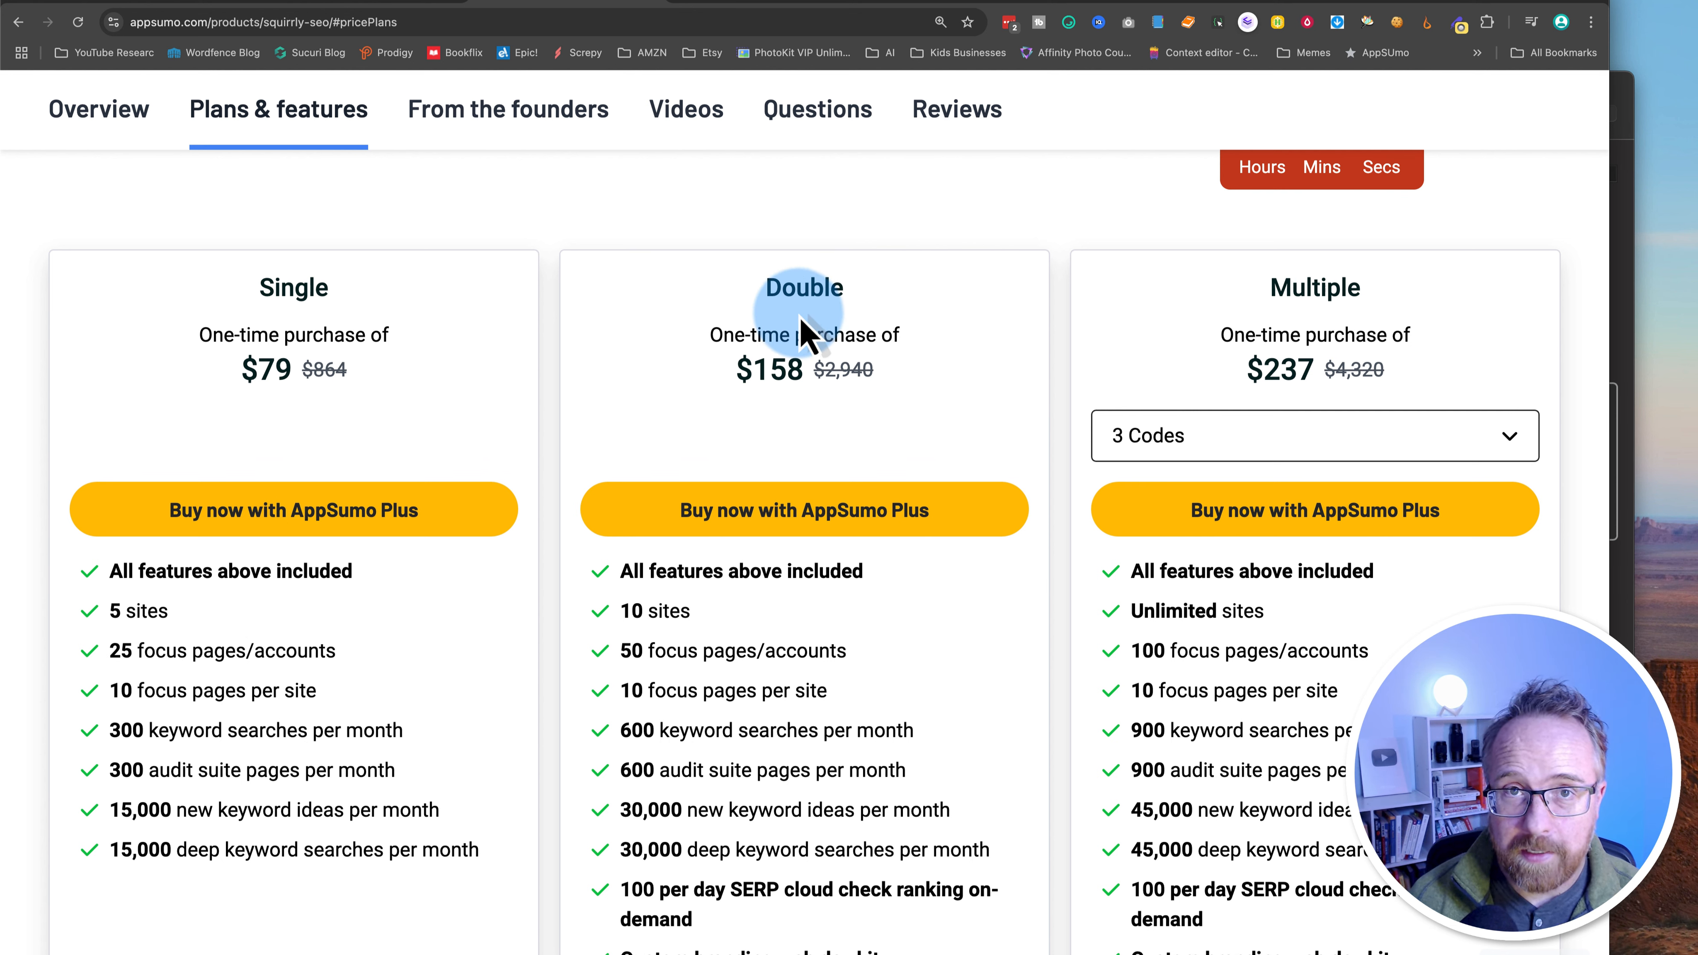
scroll(1091, 486, "up", 10)
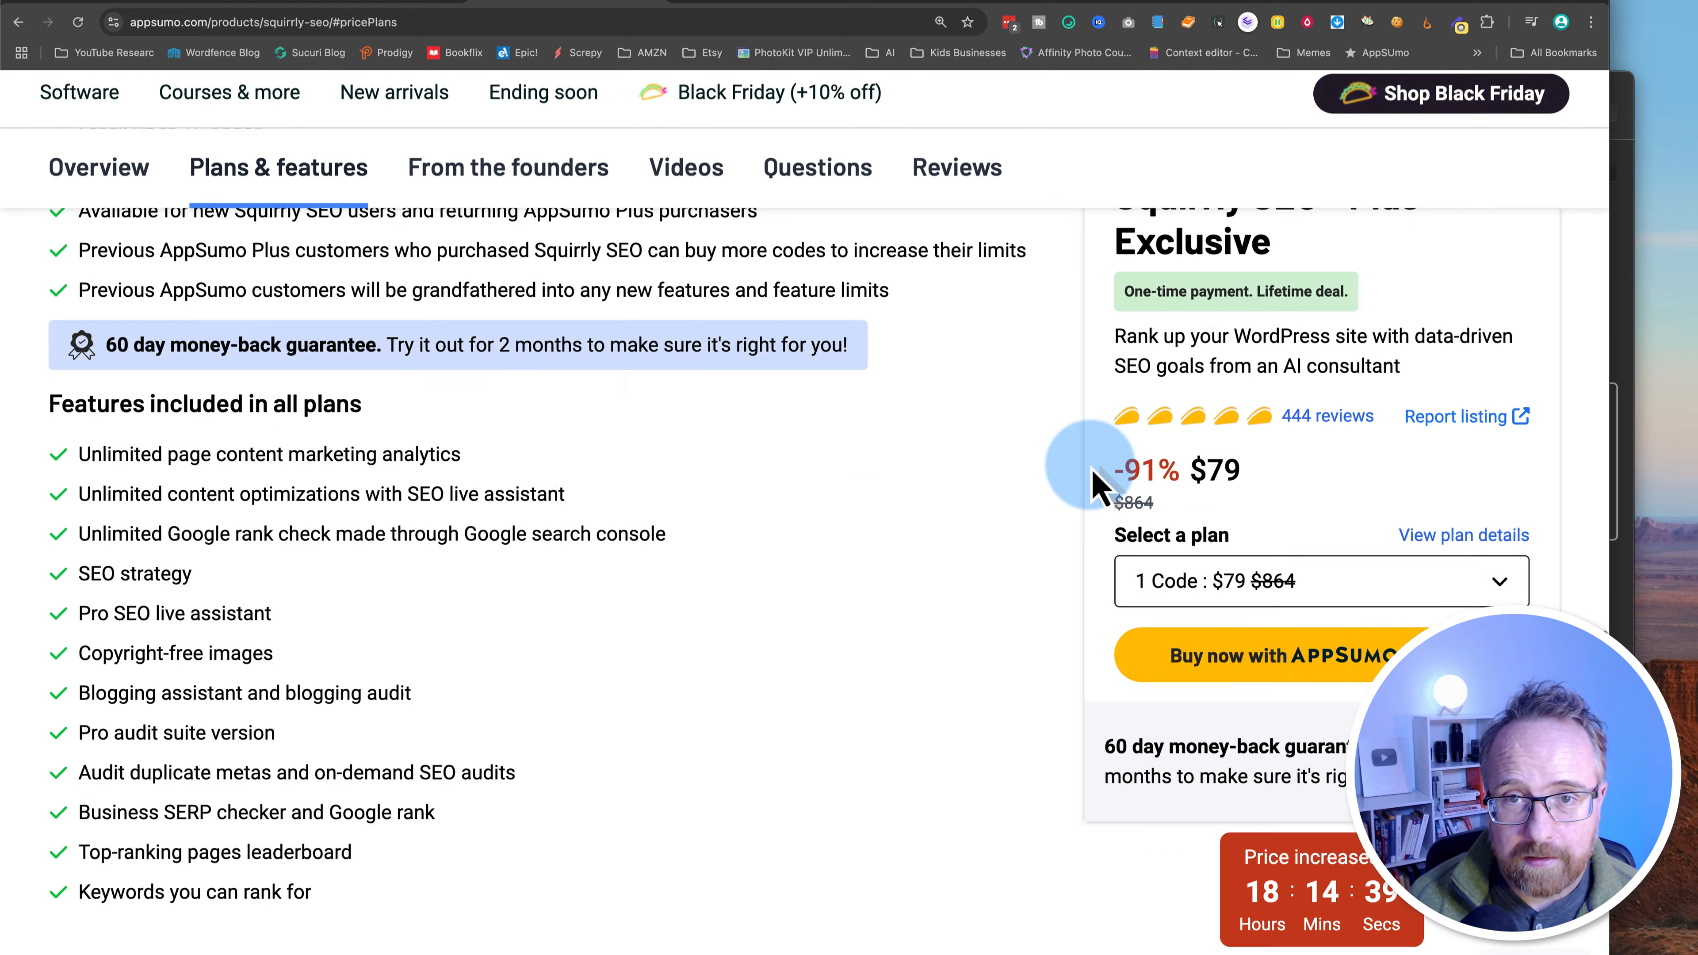
Open the account's Coupons & credits page and highlight the current AppSumo credit balance
left_click(1429, 127)
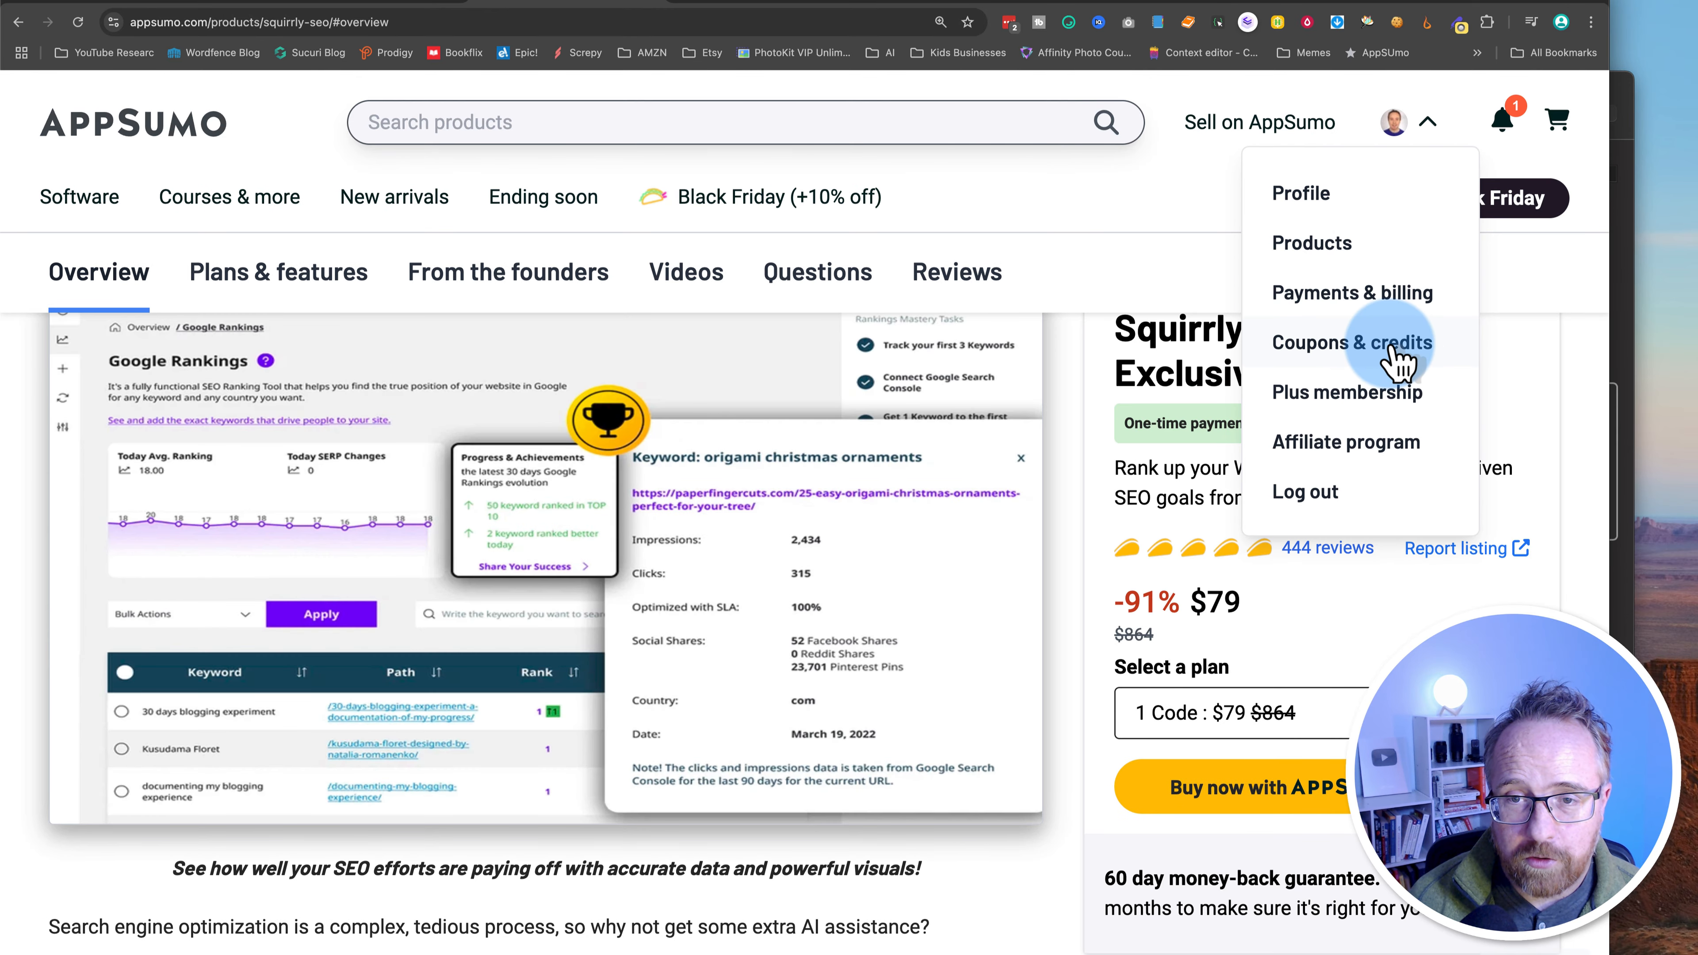
left_click(1398, 362)
left_click_drag(495, 608, 410, 605)
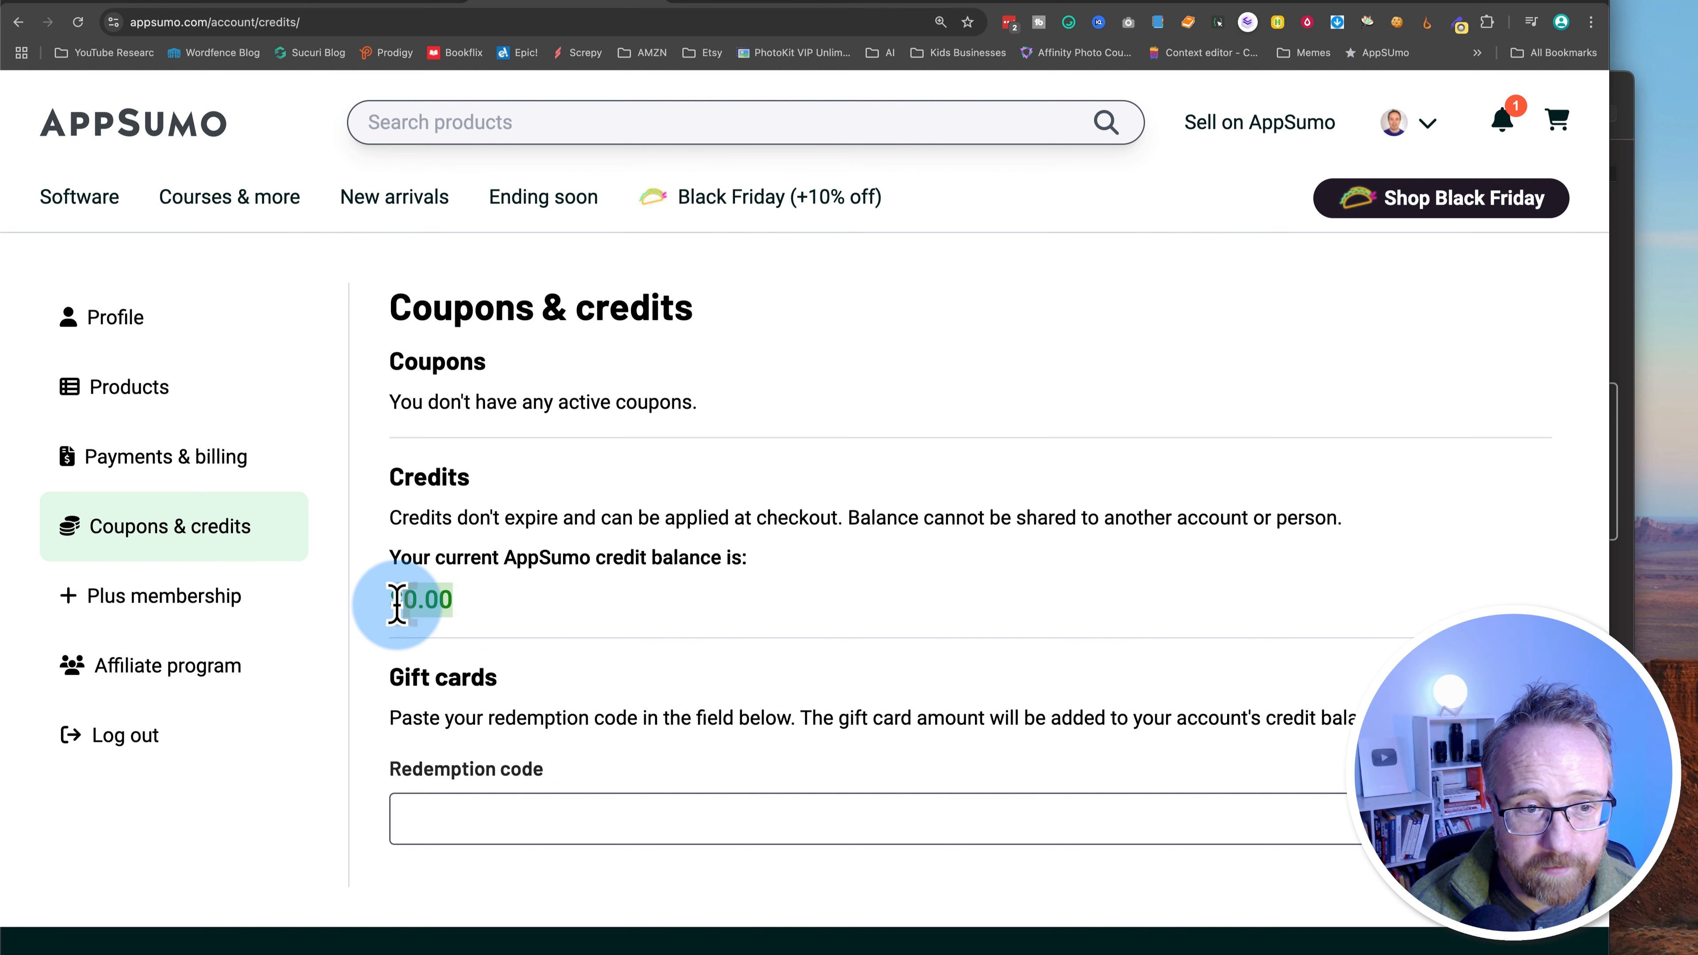
left_click(510, 615)
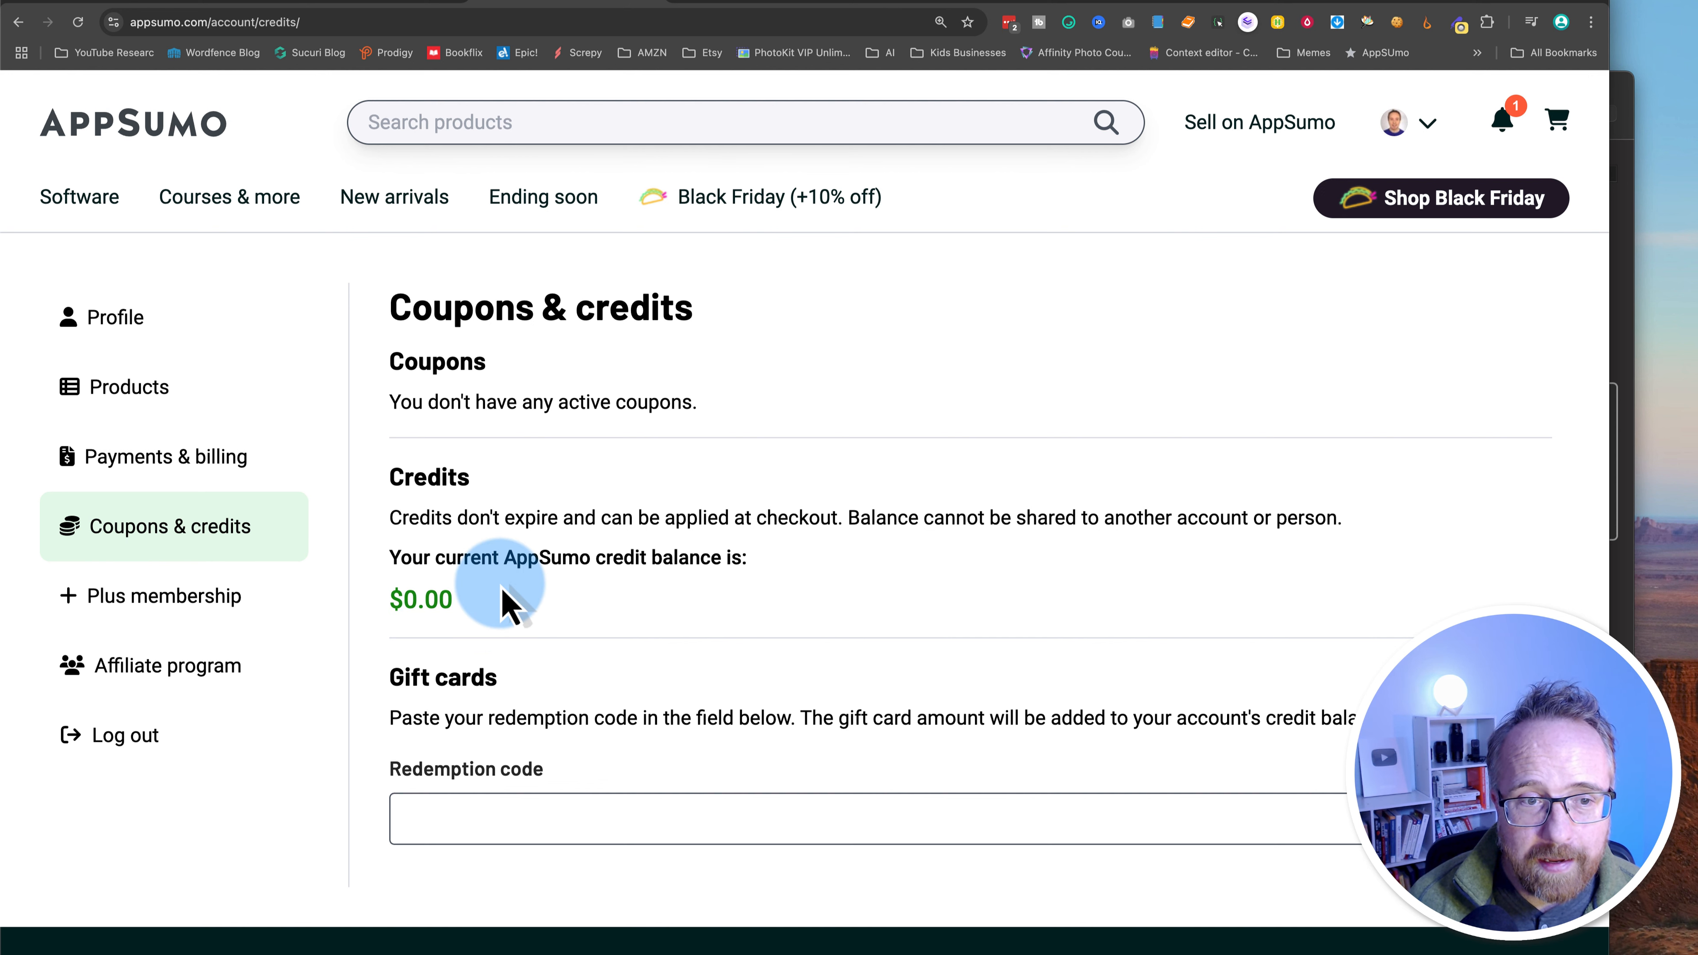
Stop the Fable recording and save the captured screens as a new demo
left_click(1451, 29)
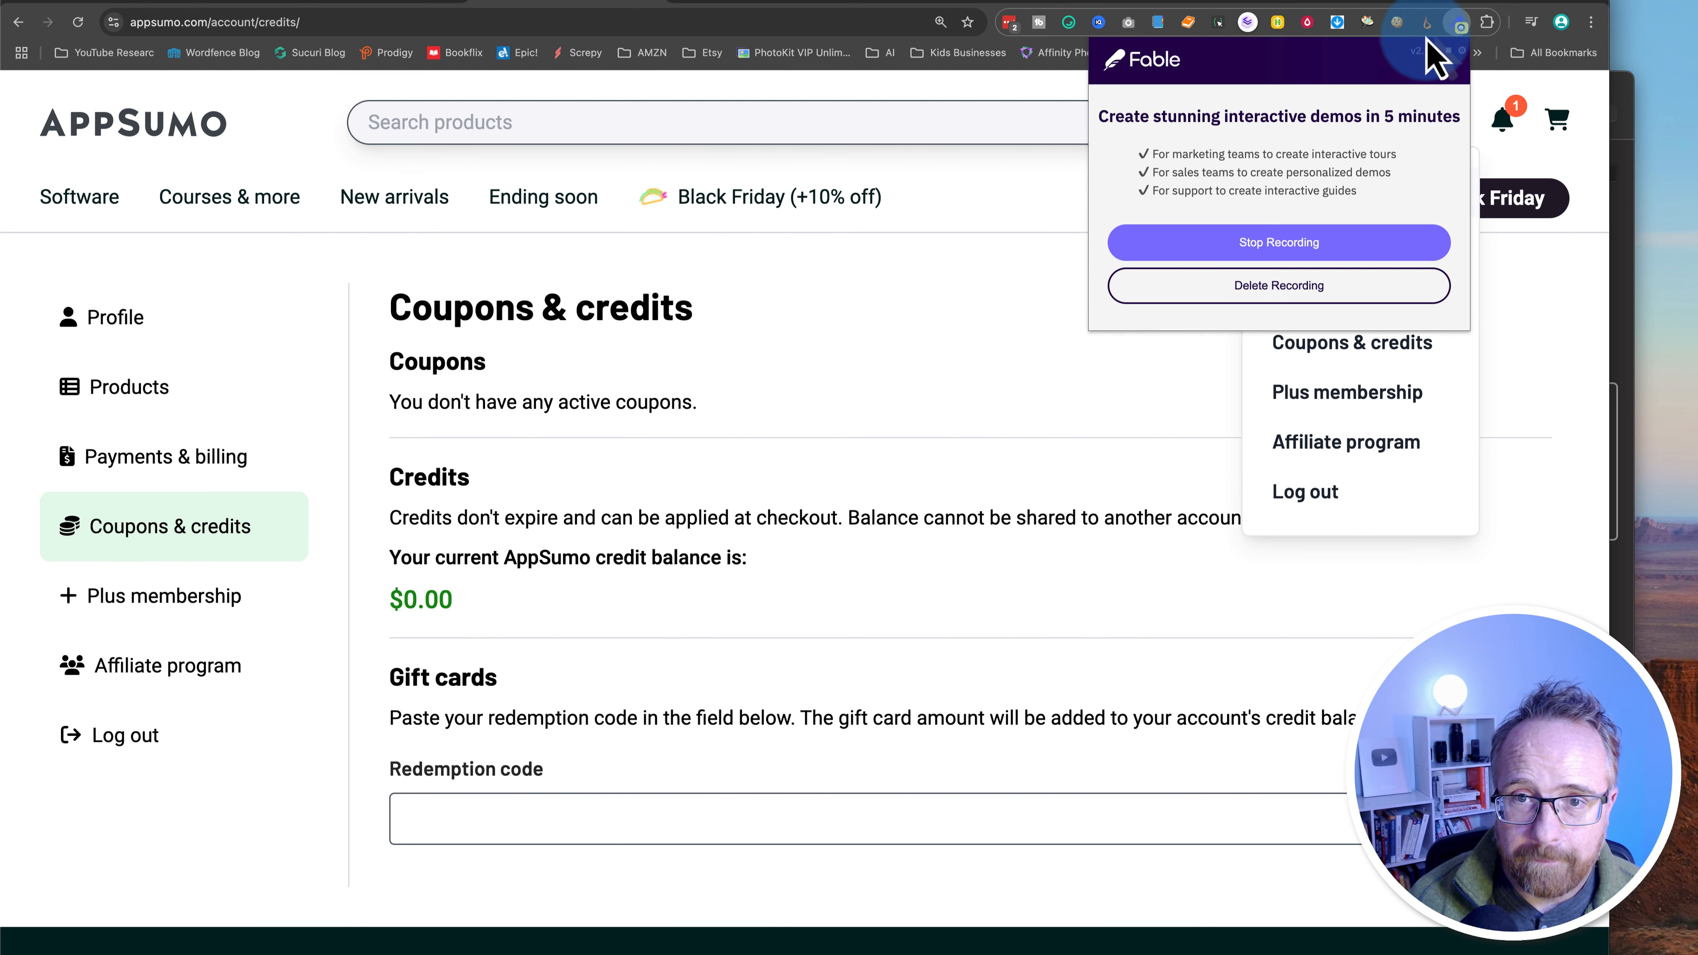
left_click(1284, 243)
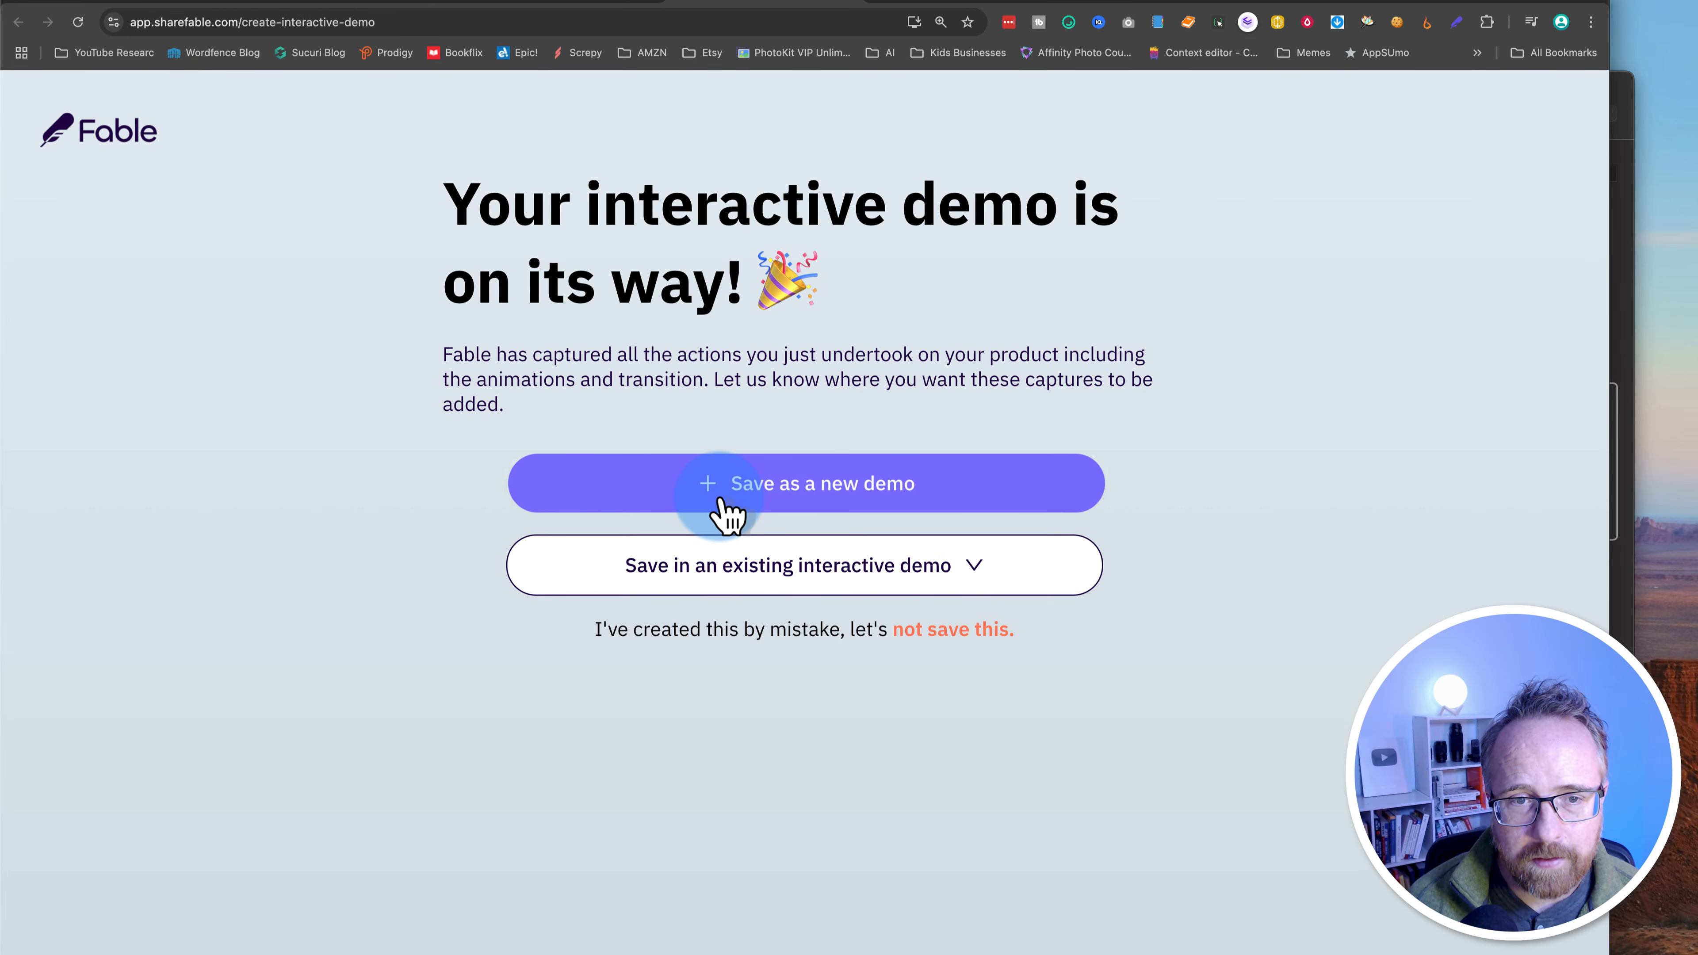
left_click(812, 485)
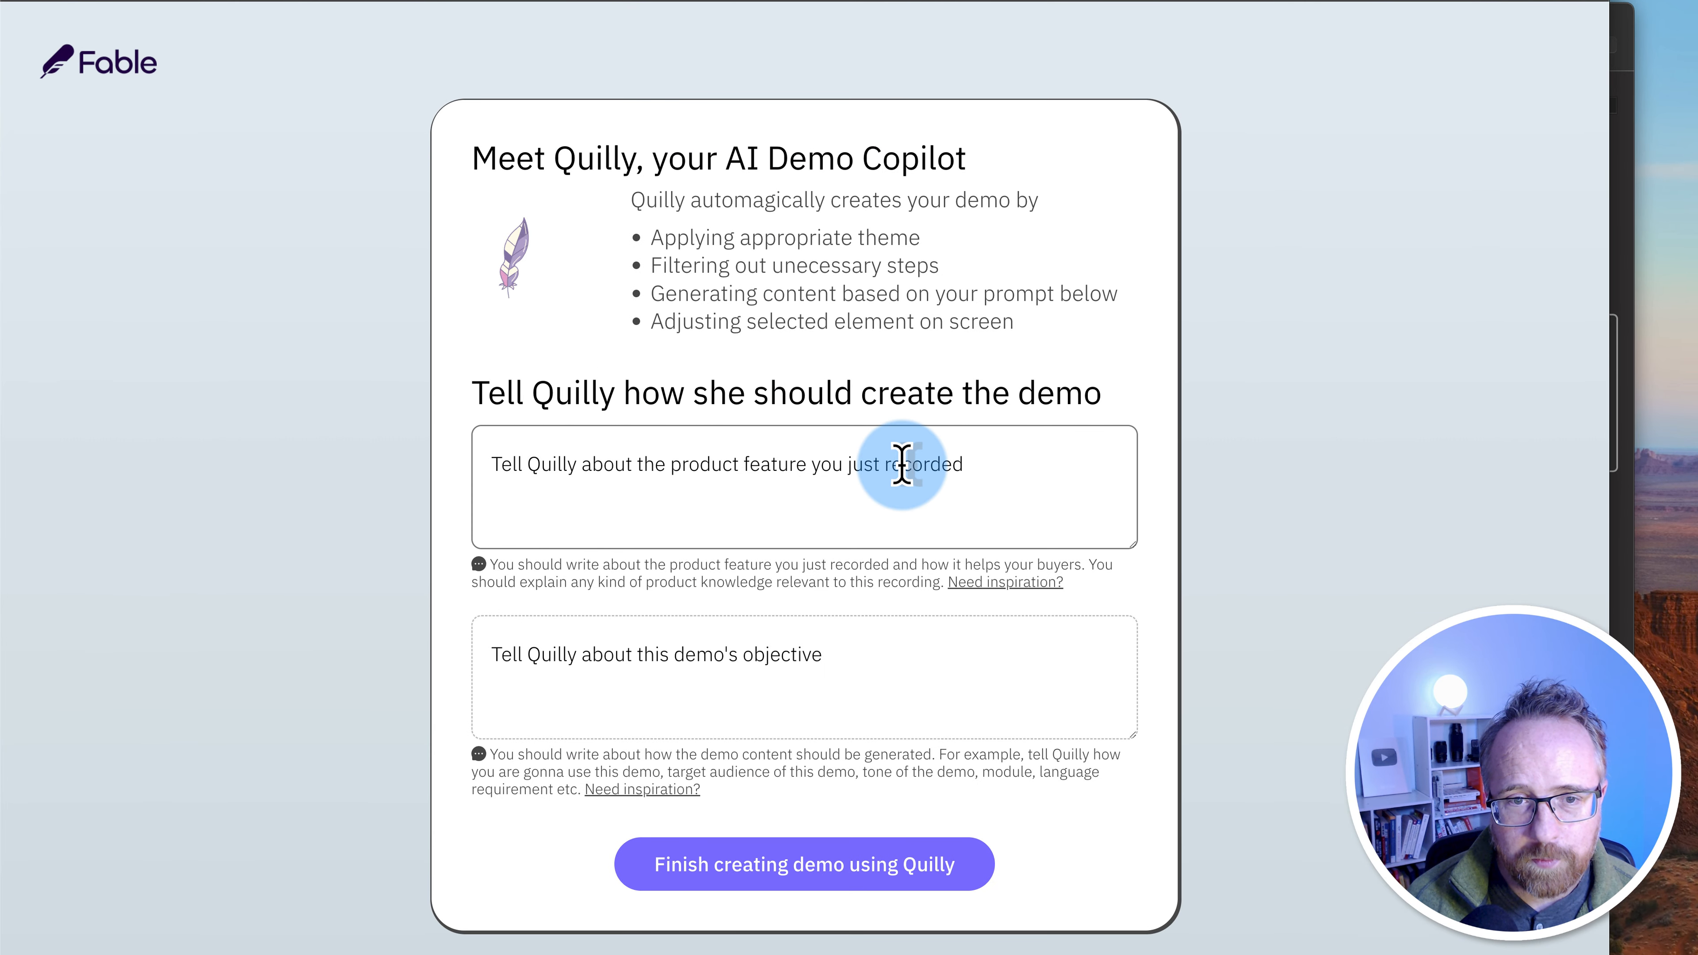
Brief Quilly on navigating AppSumo's Black Friday deals and finding available account credits, with the objective "Book a 15 minute demo call."
left_click(913, 720)
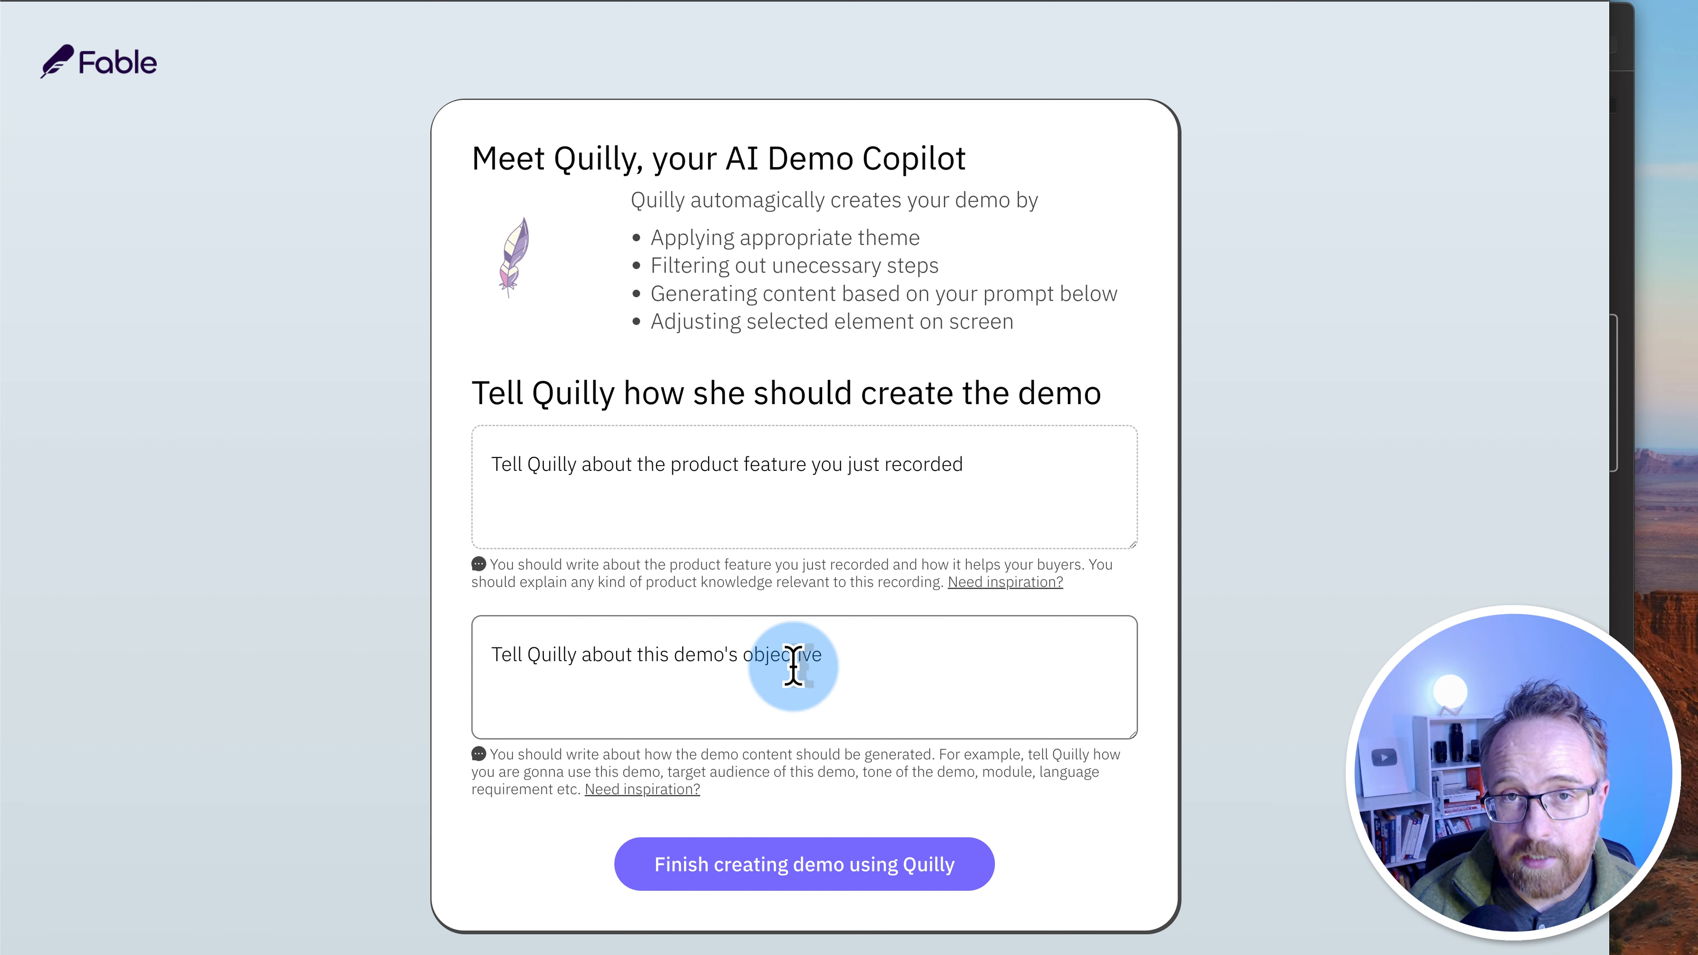
left_click(663, 448)
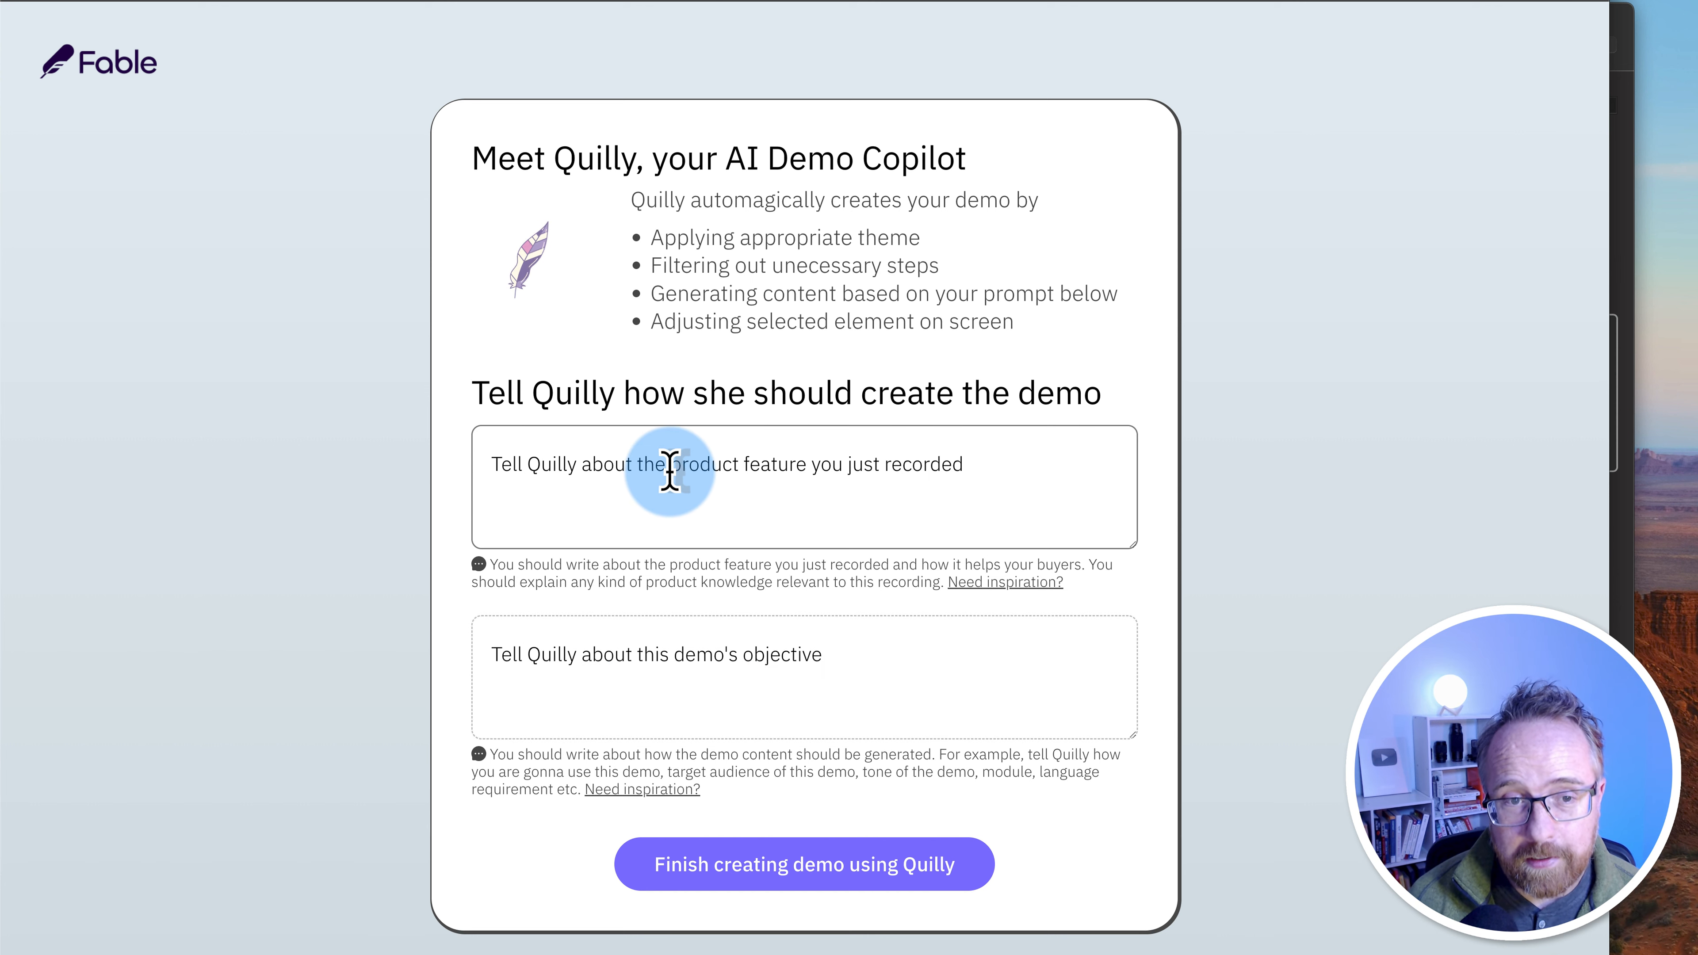
left_click(710, 462)
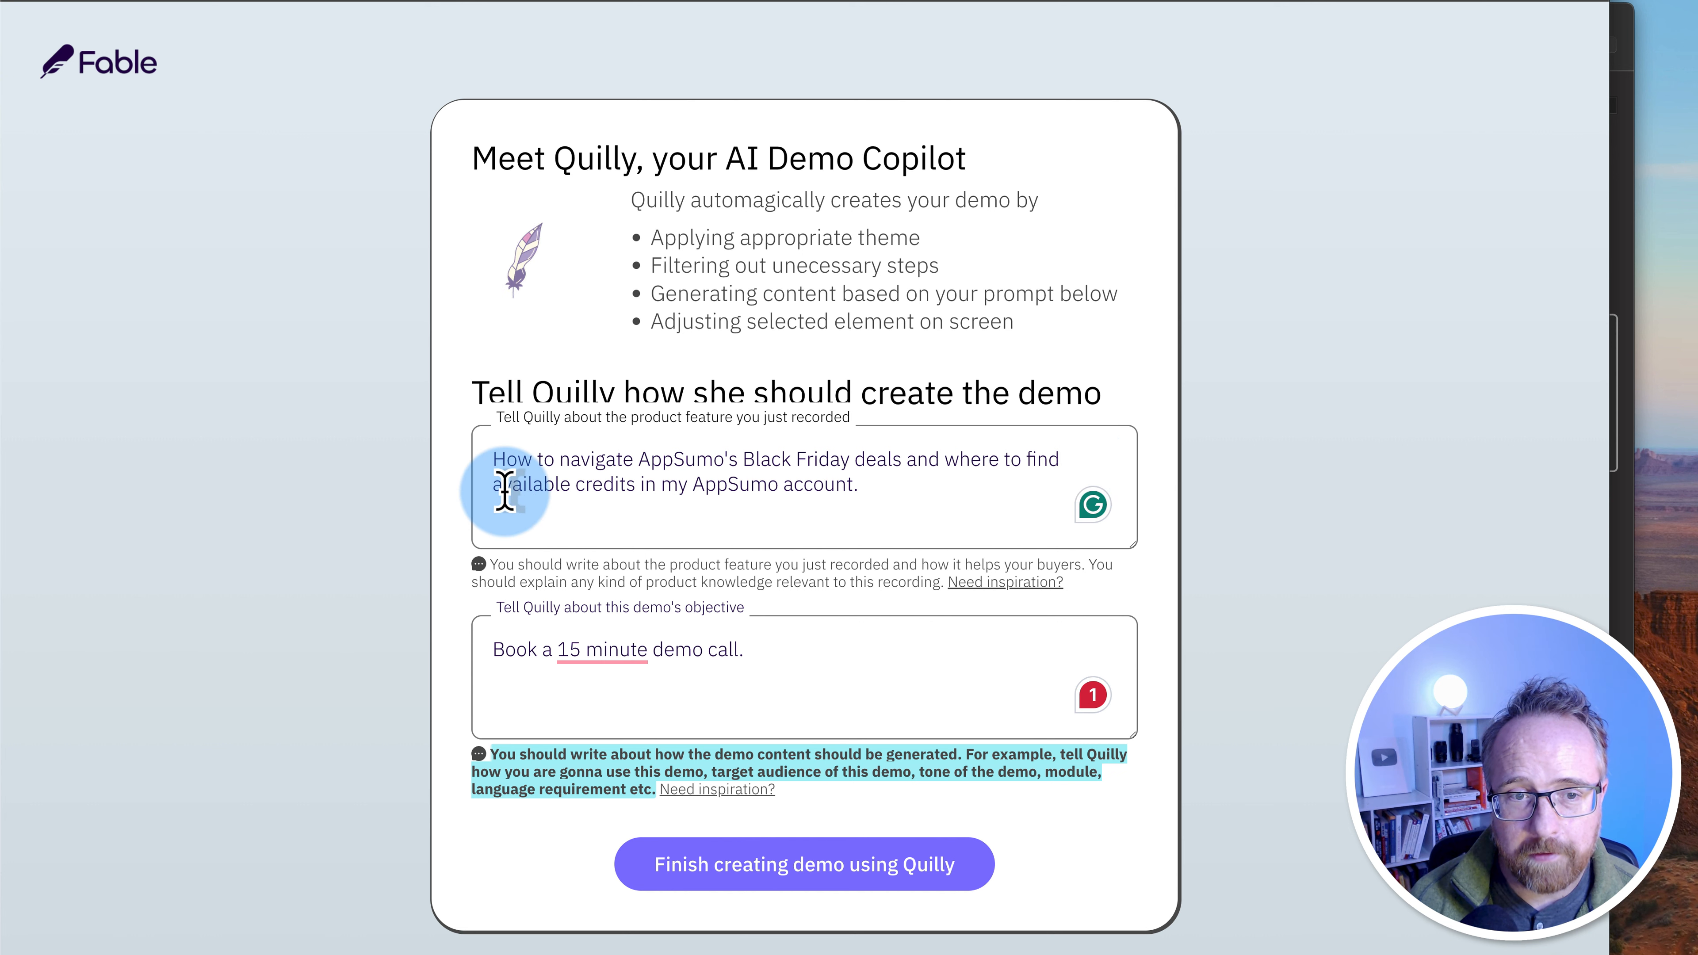
left_click_drag(876, 483, 490, 468)
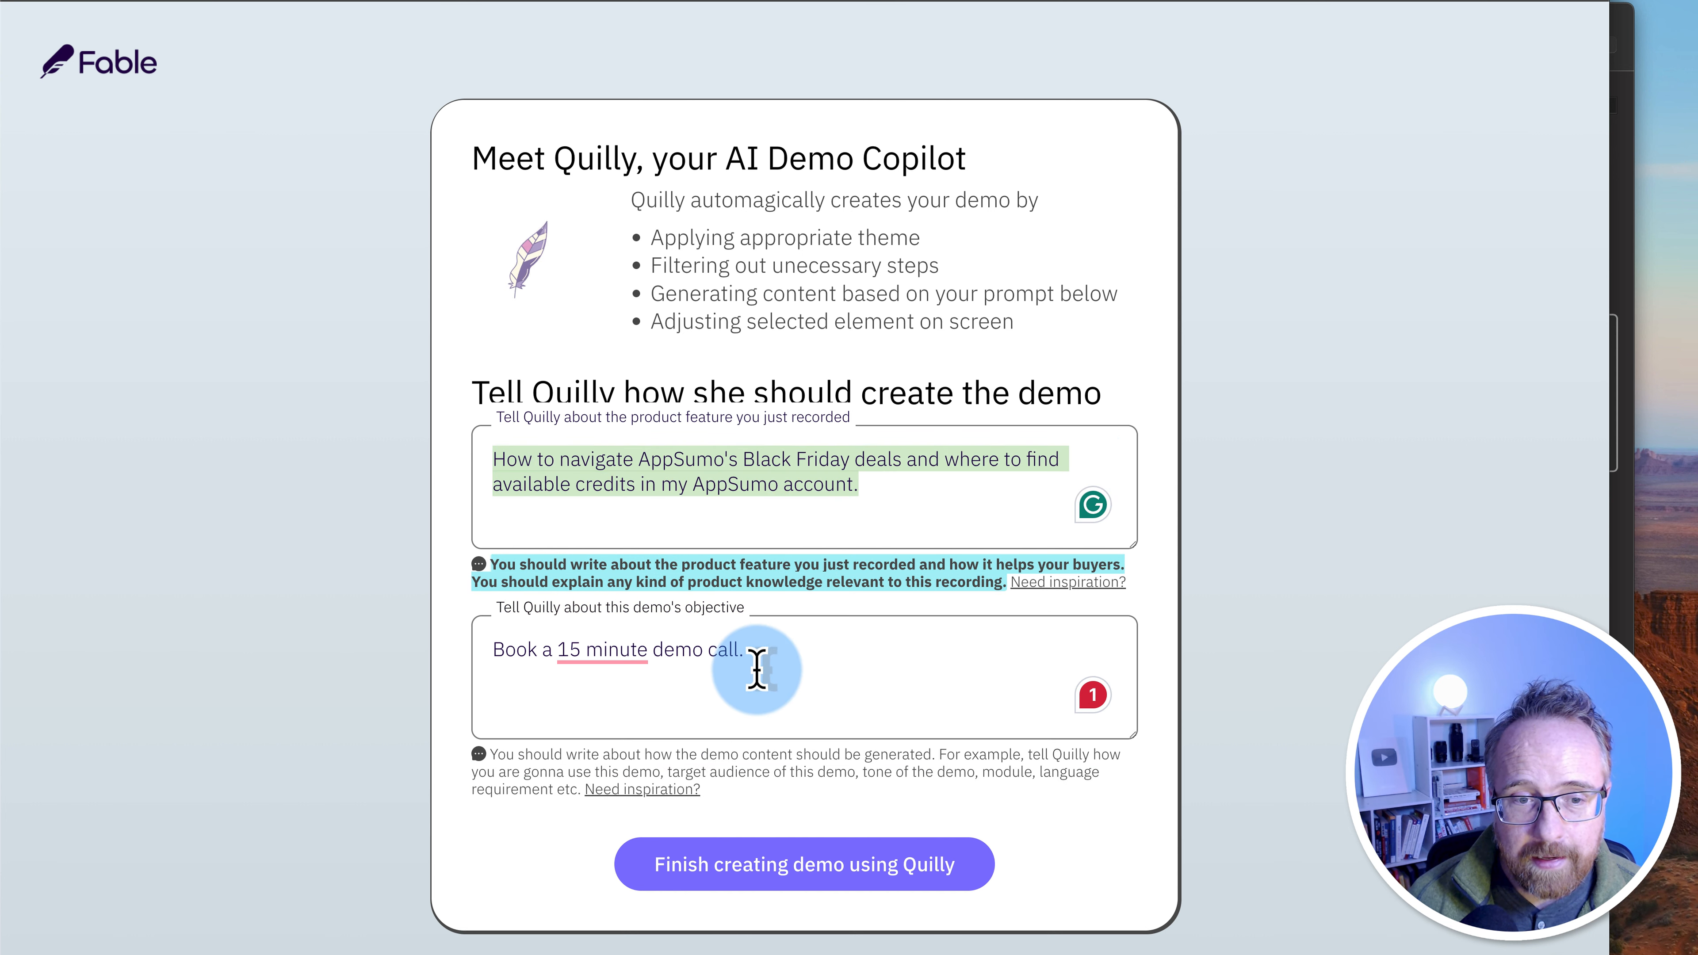
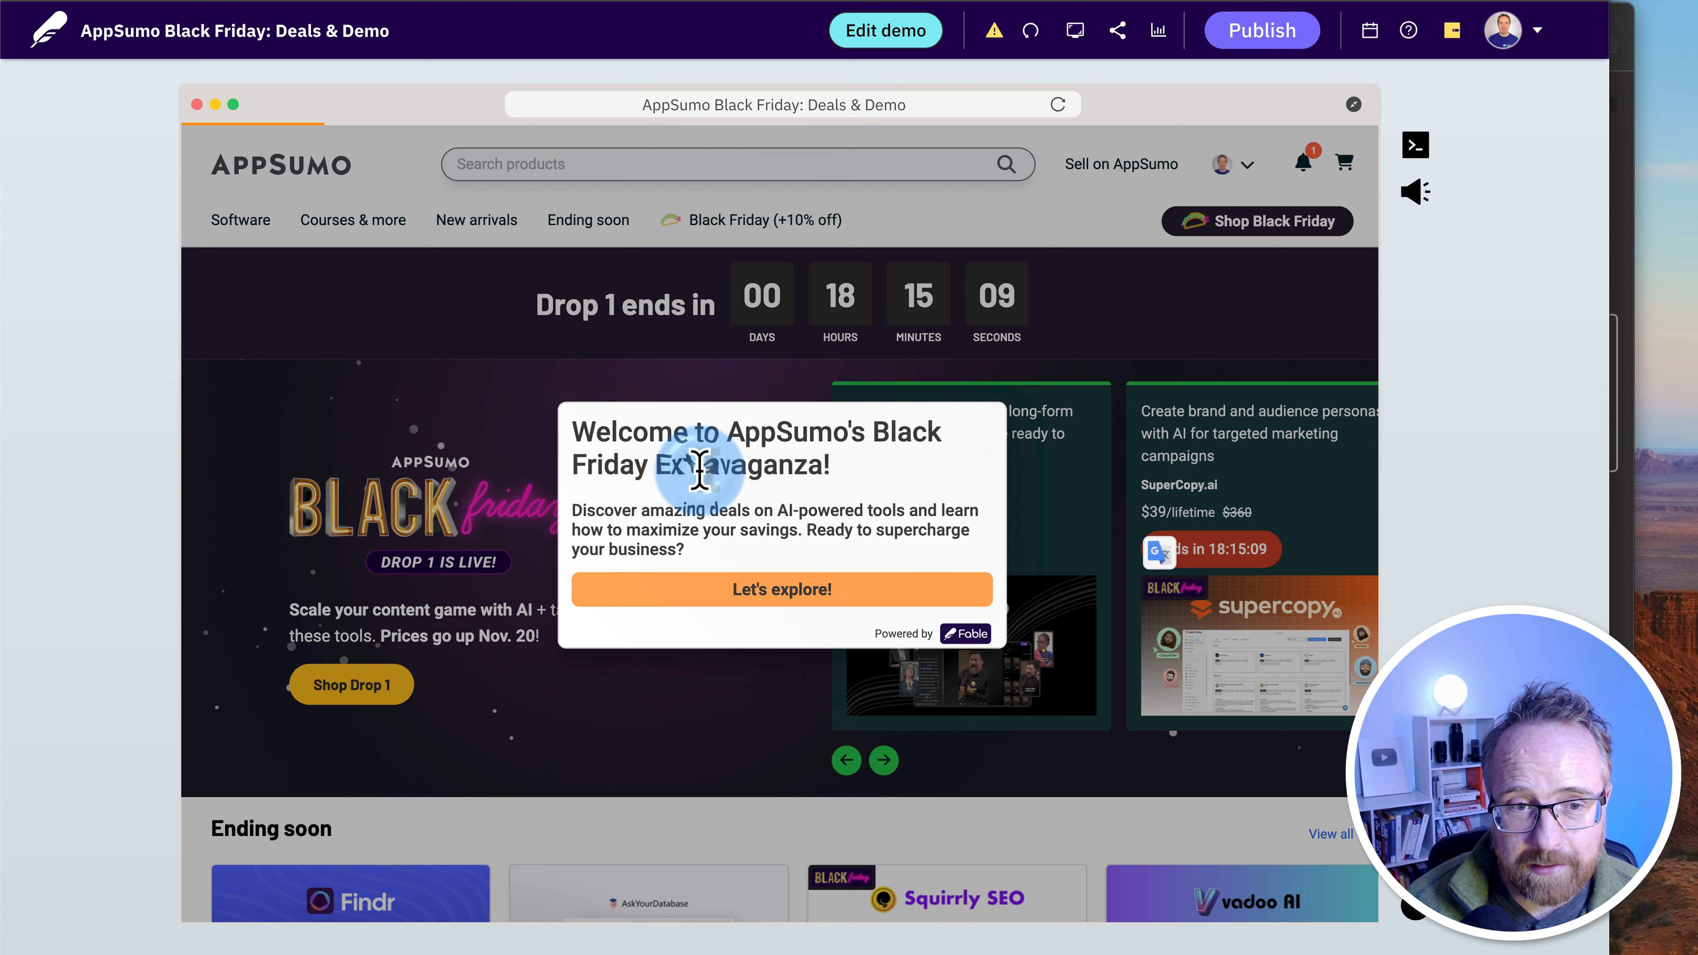
Preview the generated "AppSumo Black Friday: Deals & Demo" from its welcome message through to the Squirrly SEO offer, reading each message
double_click(765, 468)
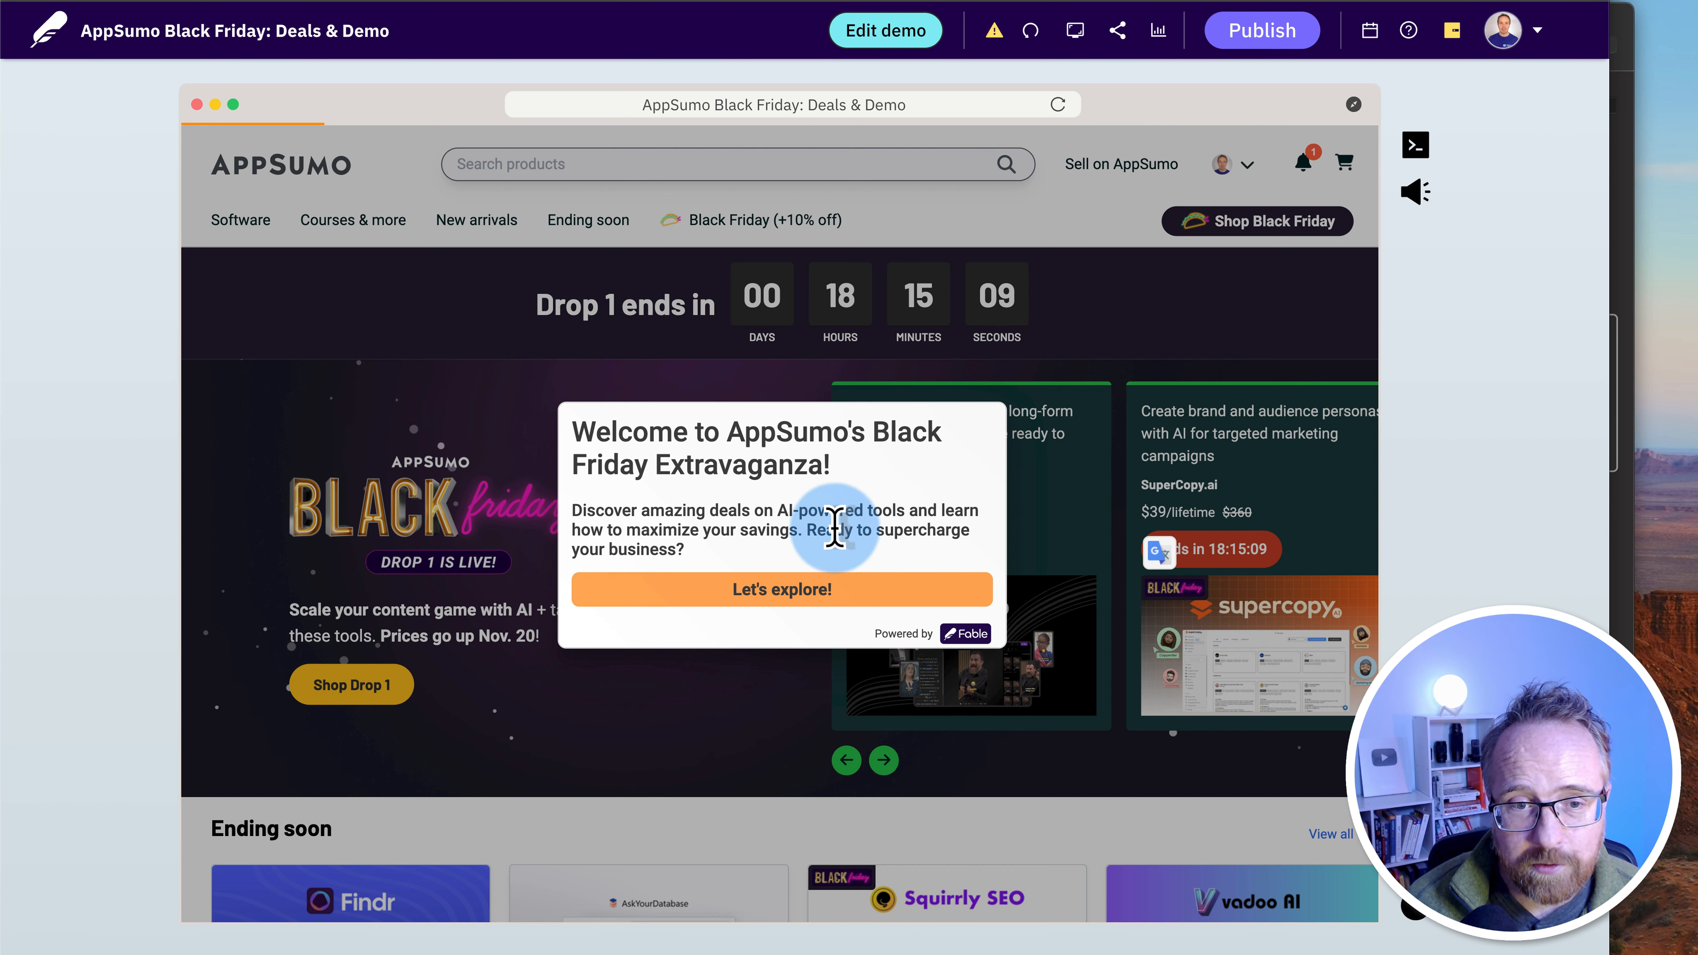
left_click_drag(835, 530, 775, 515)
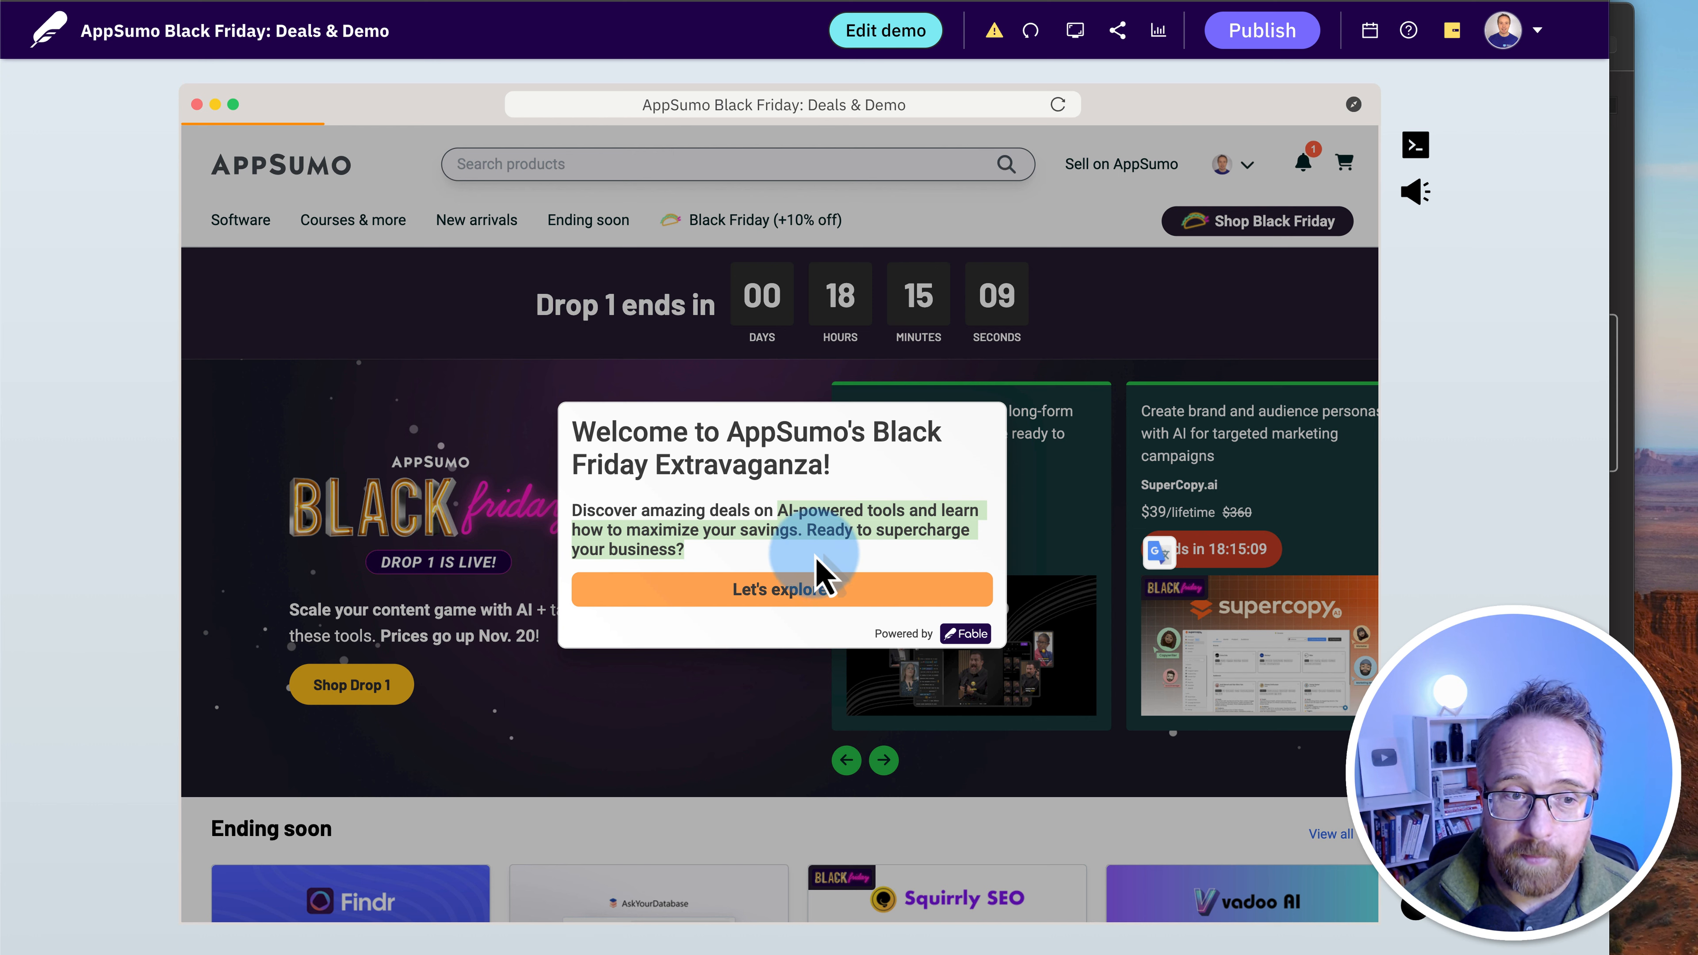
left_click(745, 563)
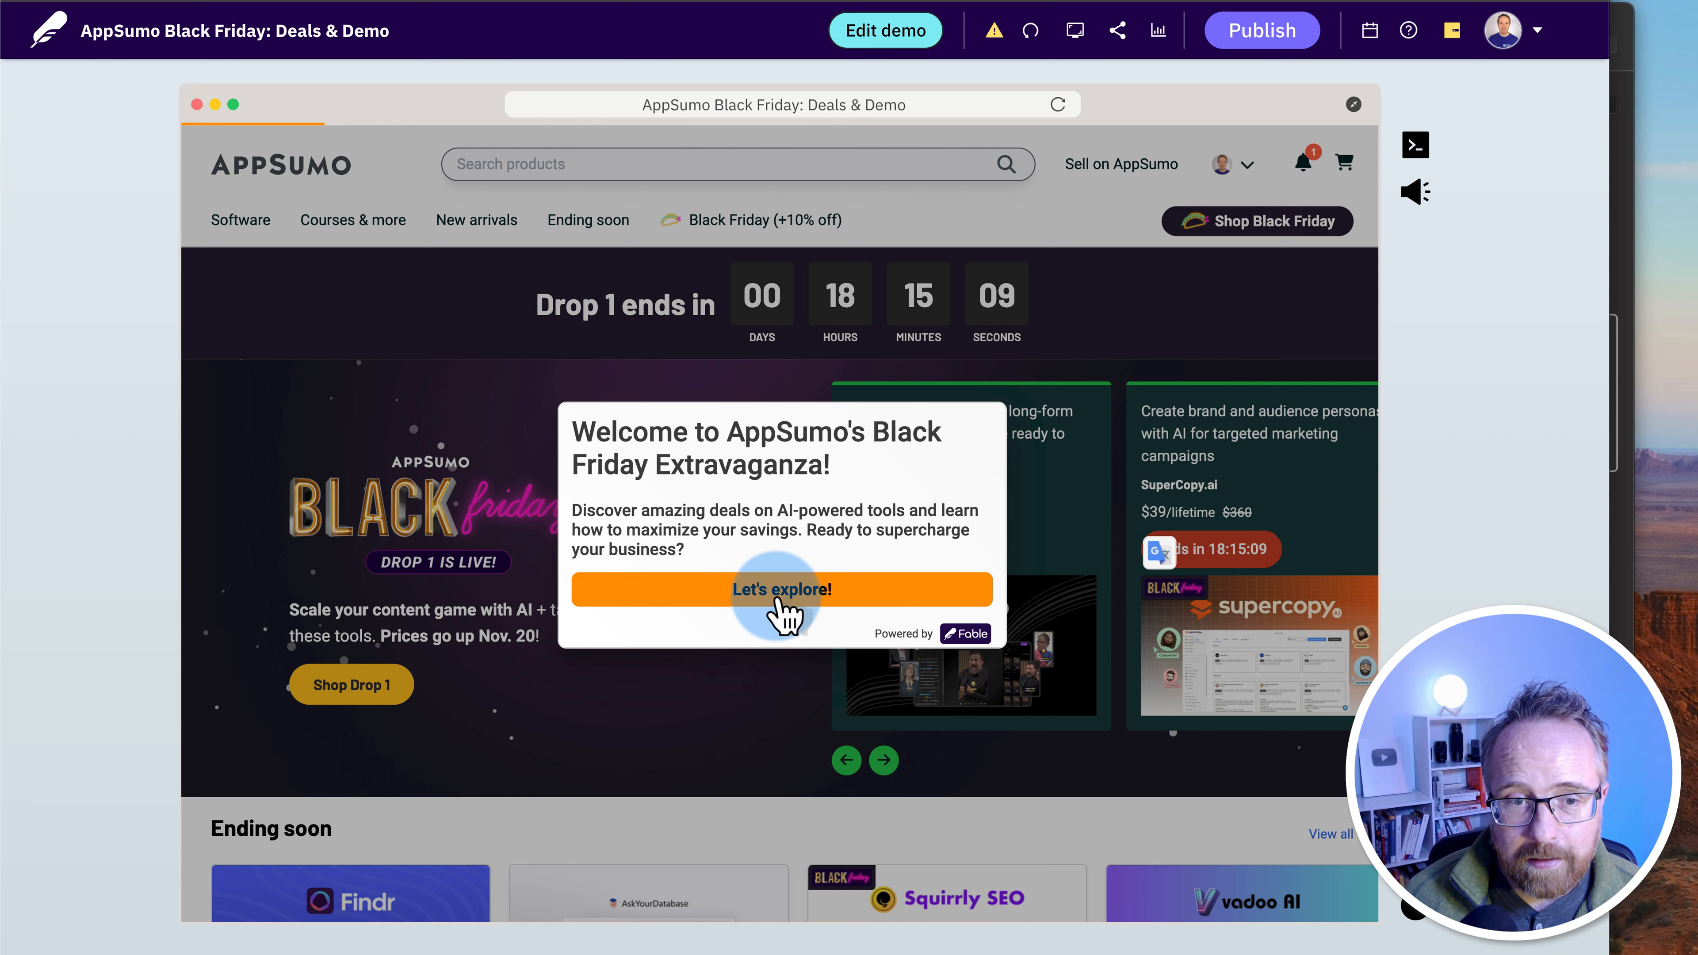
left_click(800, 595)
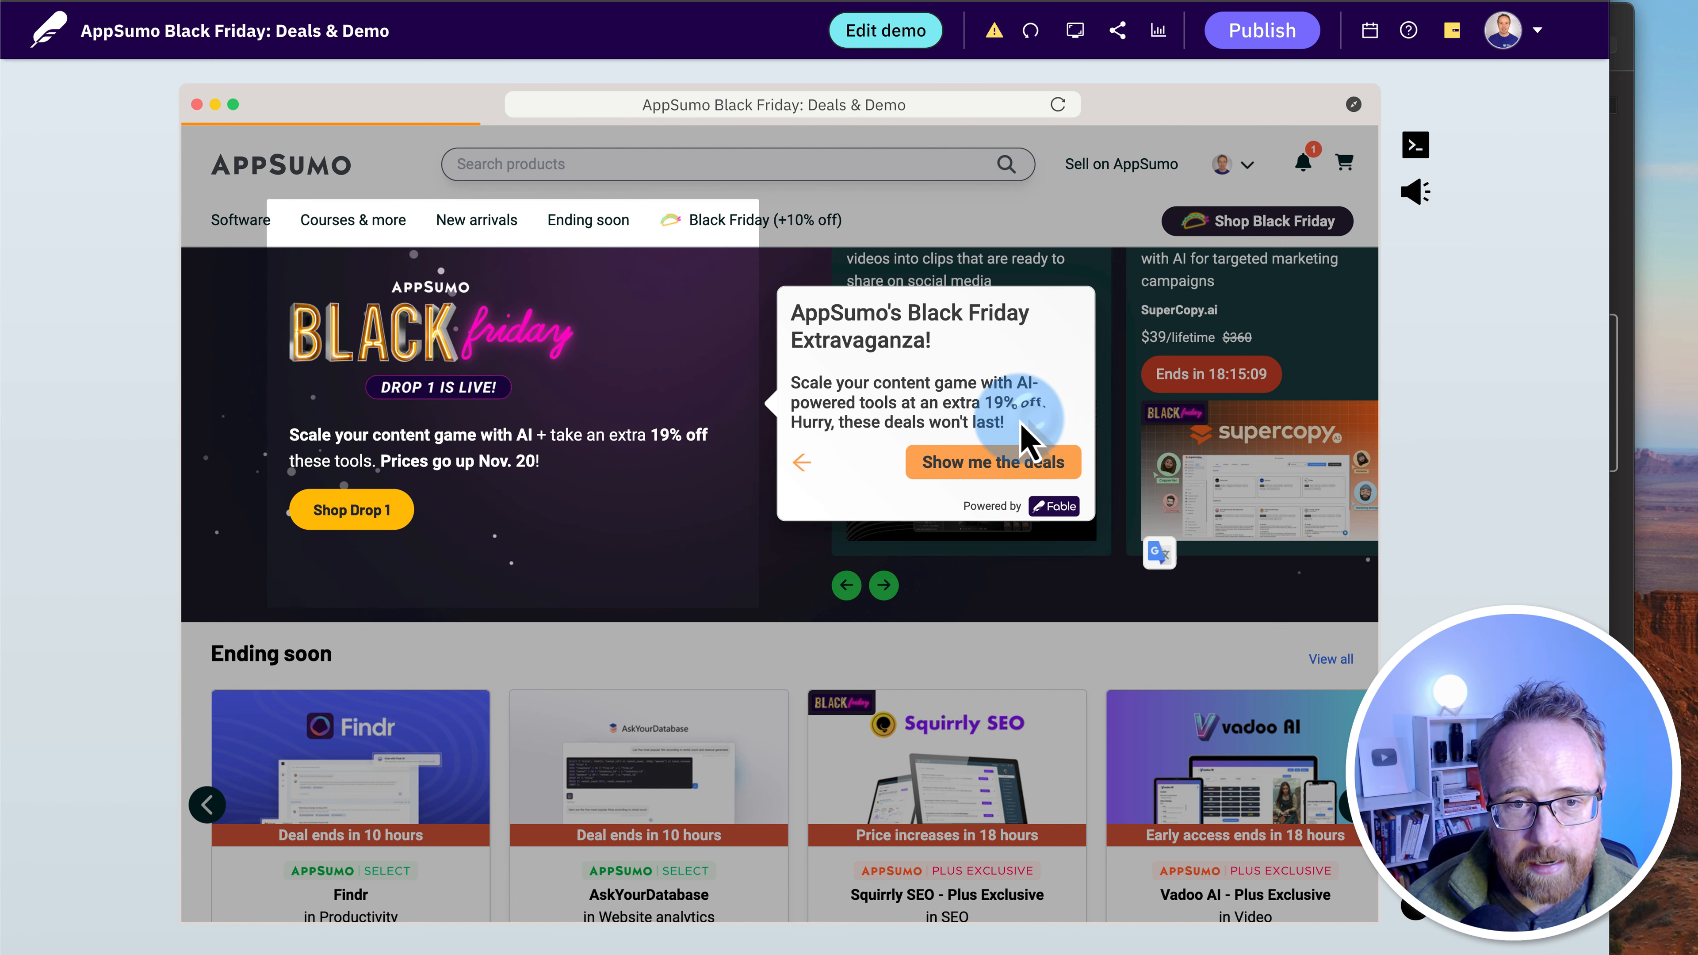
left_click_drag(1021, 426, 827, 425)
left_click(989, 461)
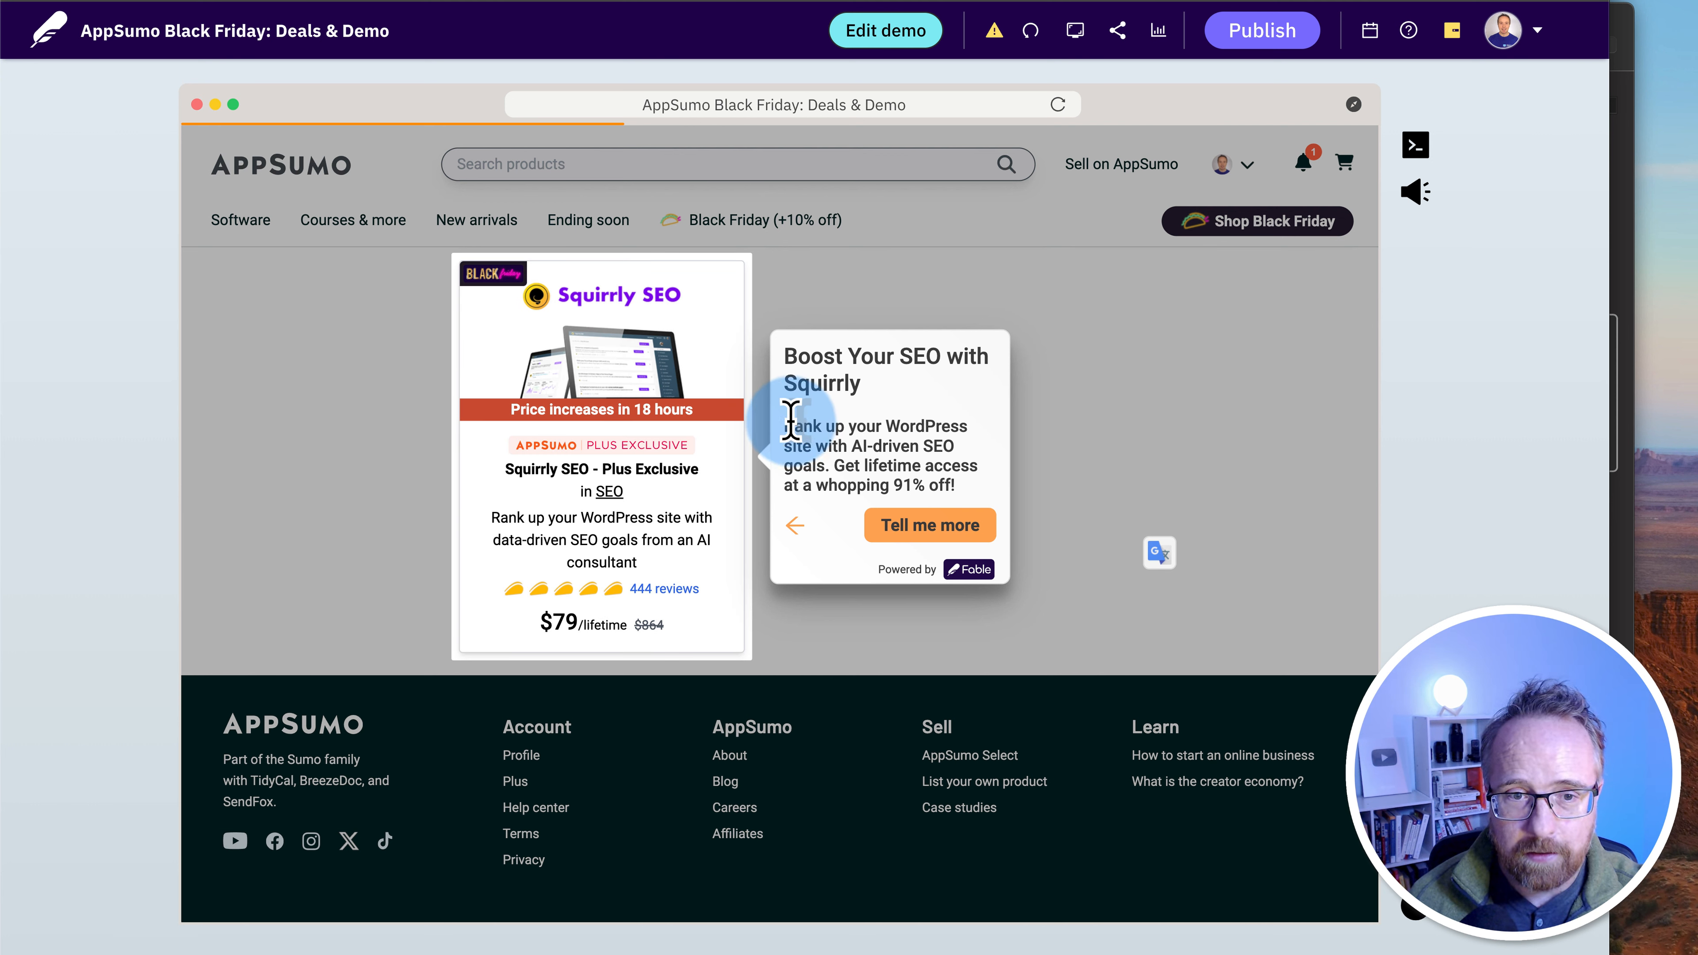
Continue the demo preview through the Squirrly SEO offer and "Choose Your Perfect Plan", reading each message
left_click_drag(786, 431, 929, 441)
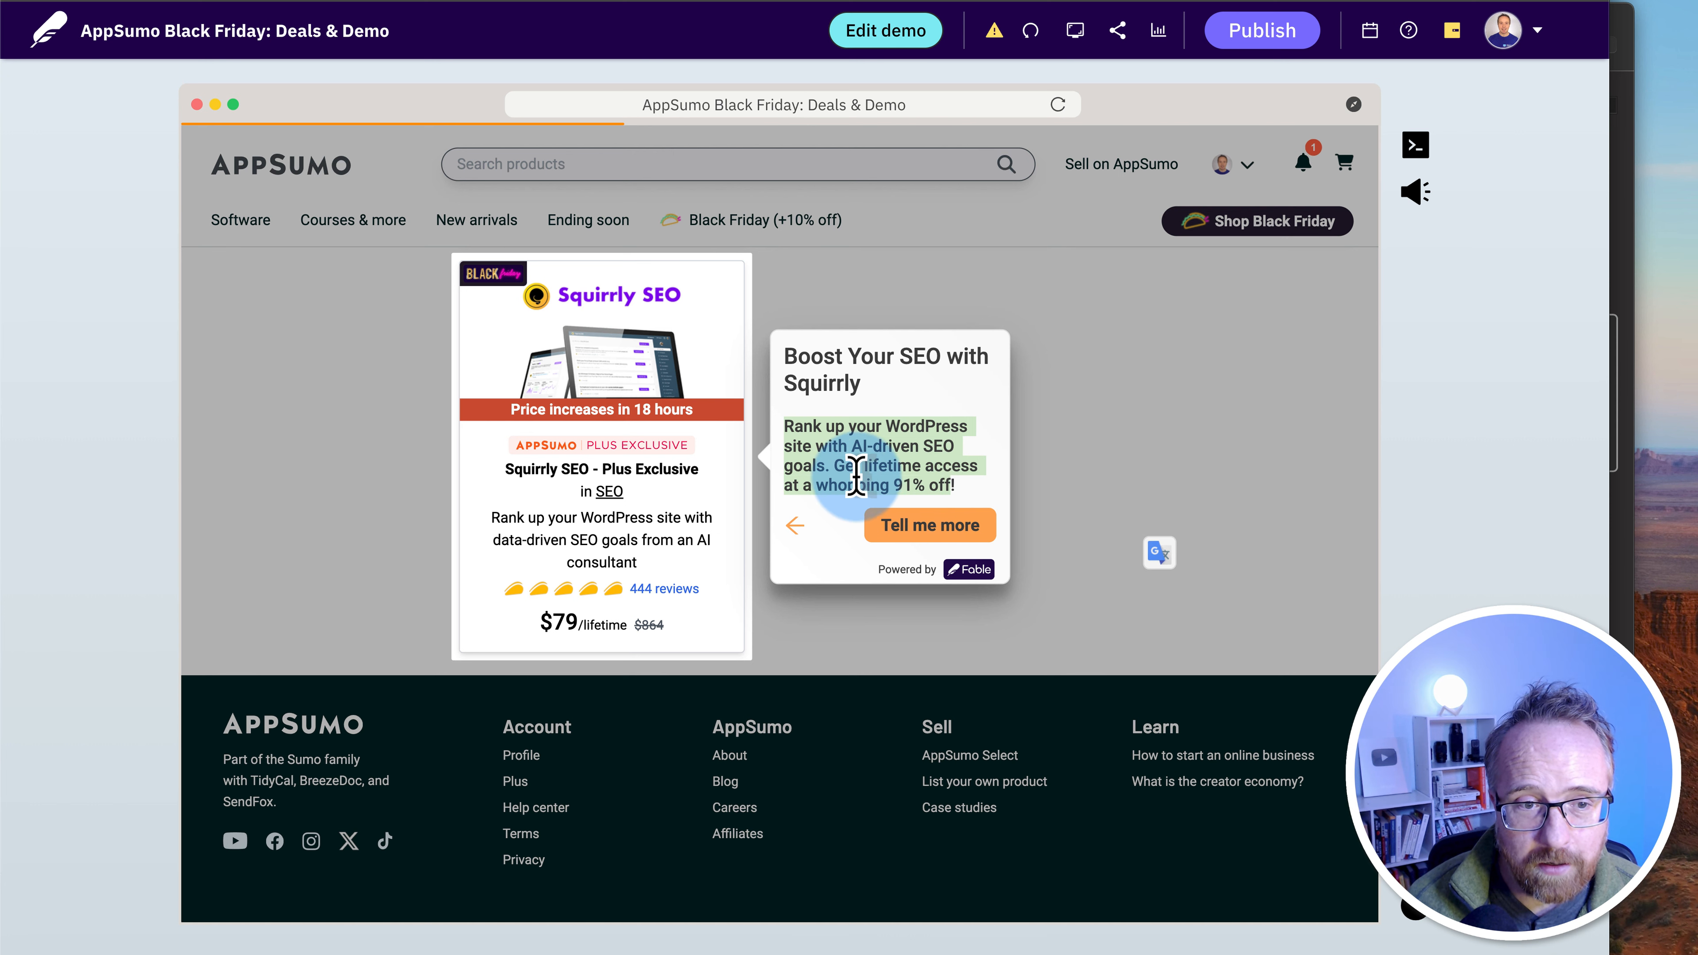
mouse_move(855, 474)
left_mouse_down()
mouse_move(853, 447)
mouse_move(970, 497)
mouse_move(836, 468)
left_mouse_up()
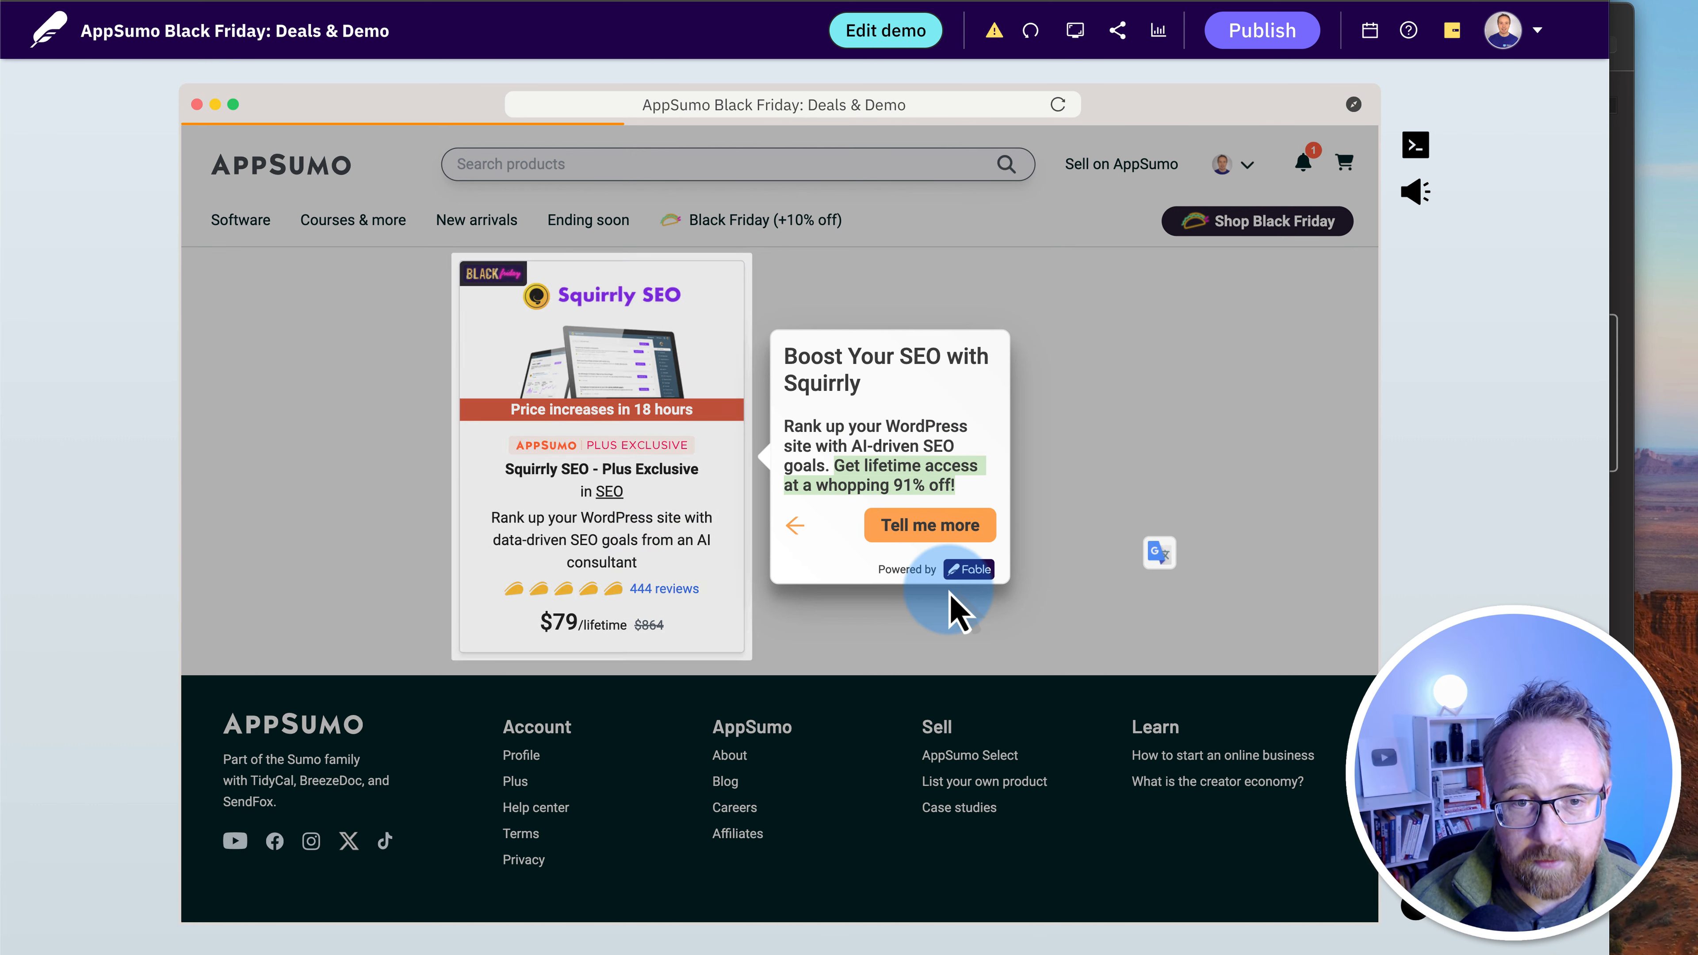
left_click(931, 529)
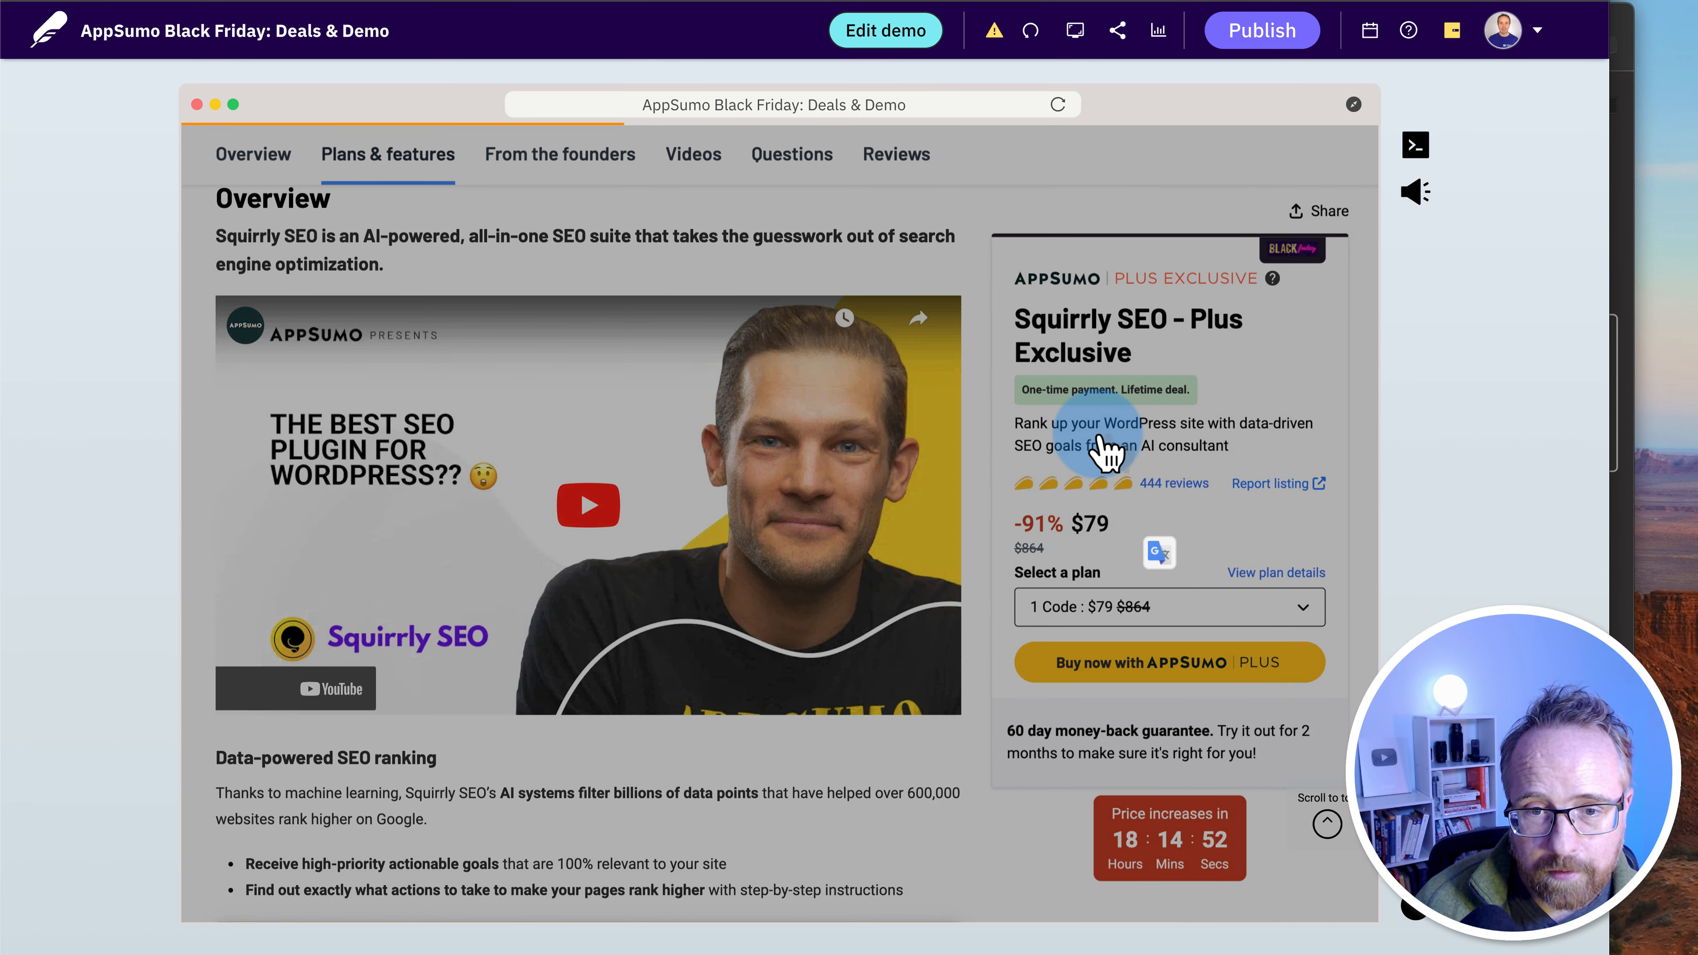
left_click(1101, 441)
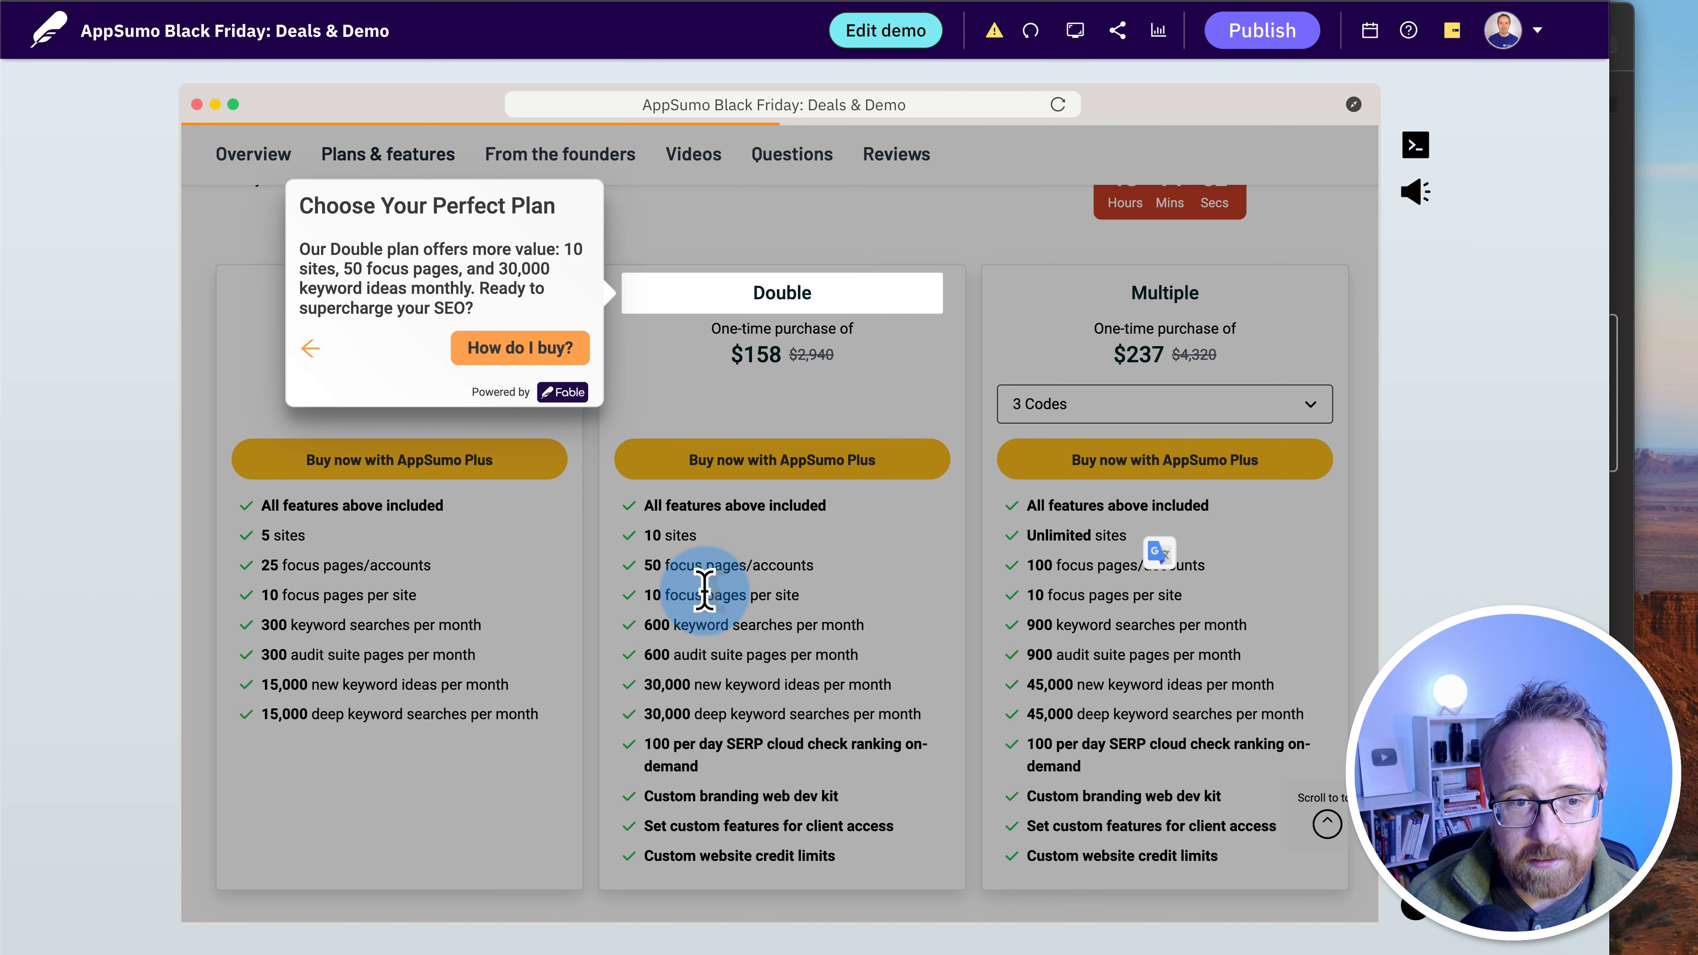
left_click_drag(324, 246, 404, 294)
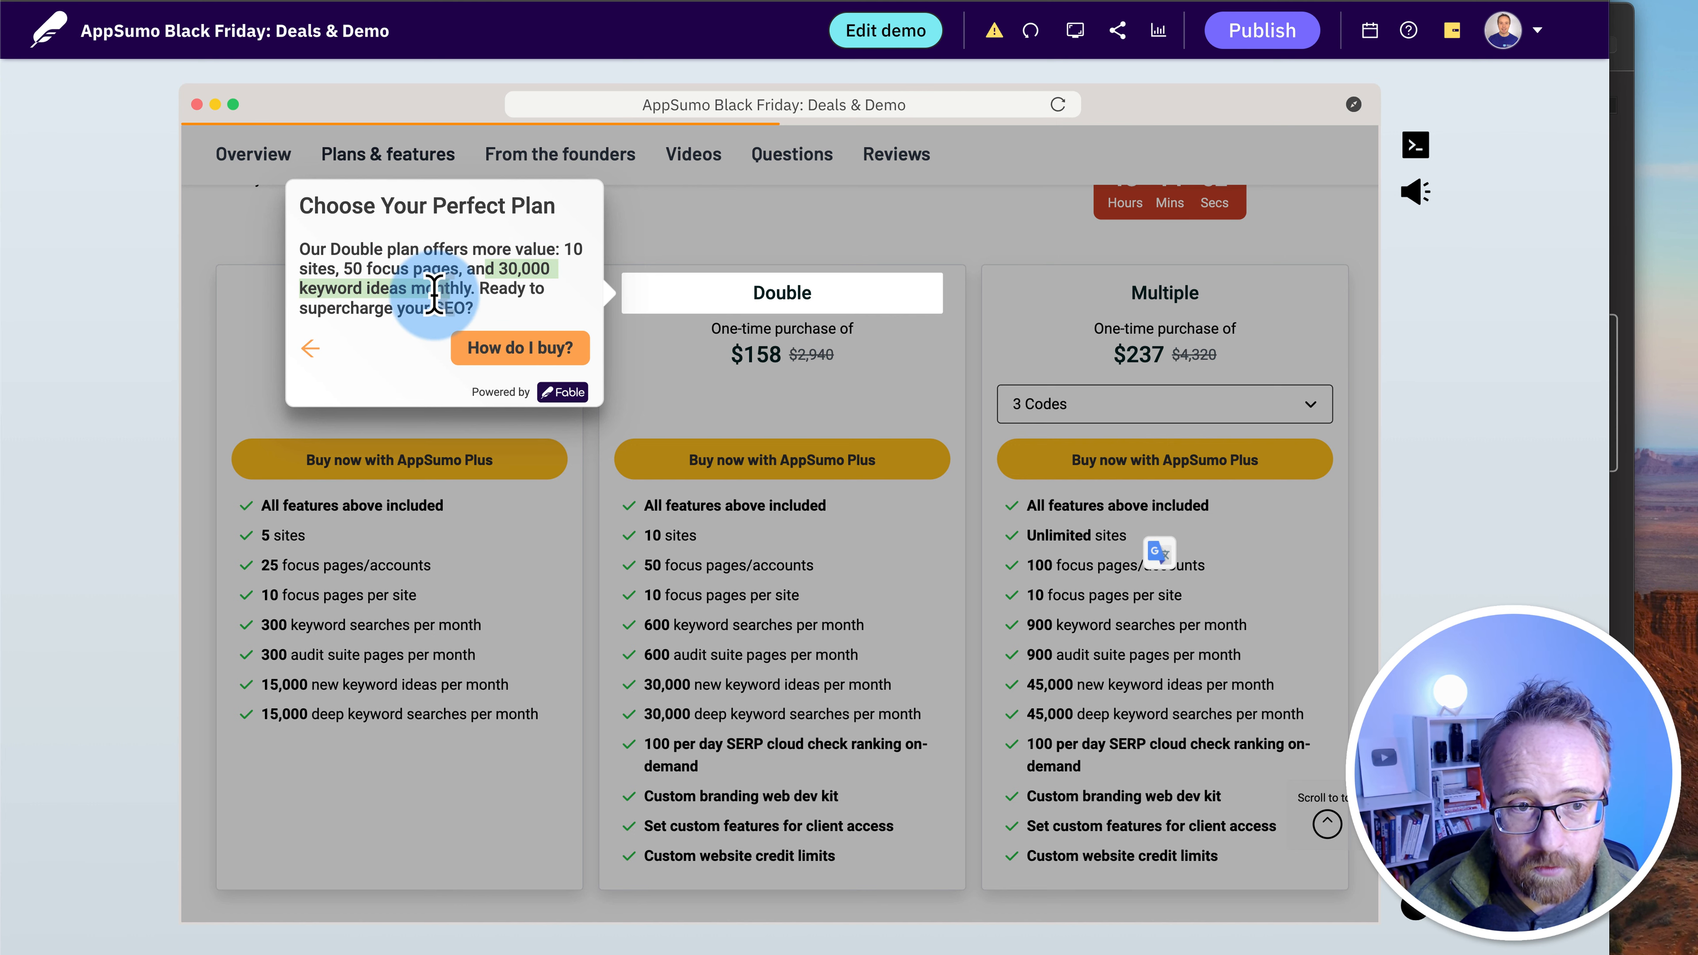
left_click(540, 359)
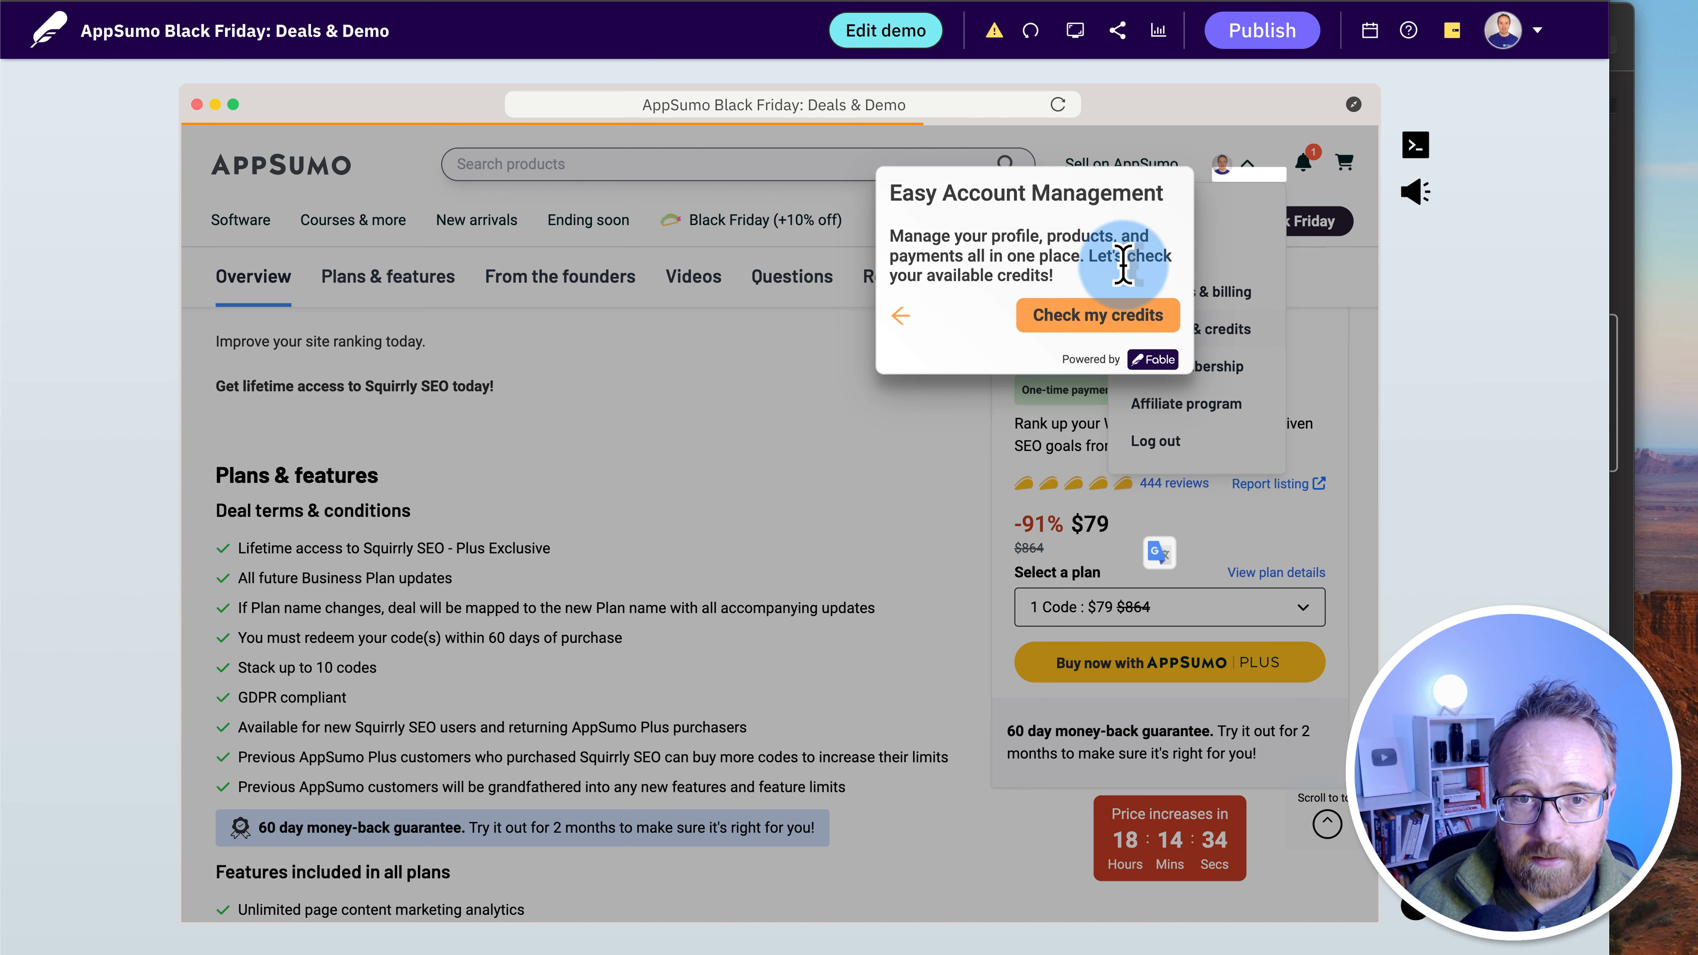
Finish the demo preview from "Easy Account Management" through the credits and savings messages to the closing demo booking call to action
left_click(1096, 316)
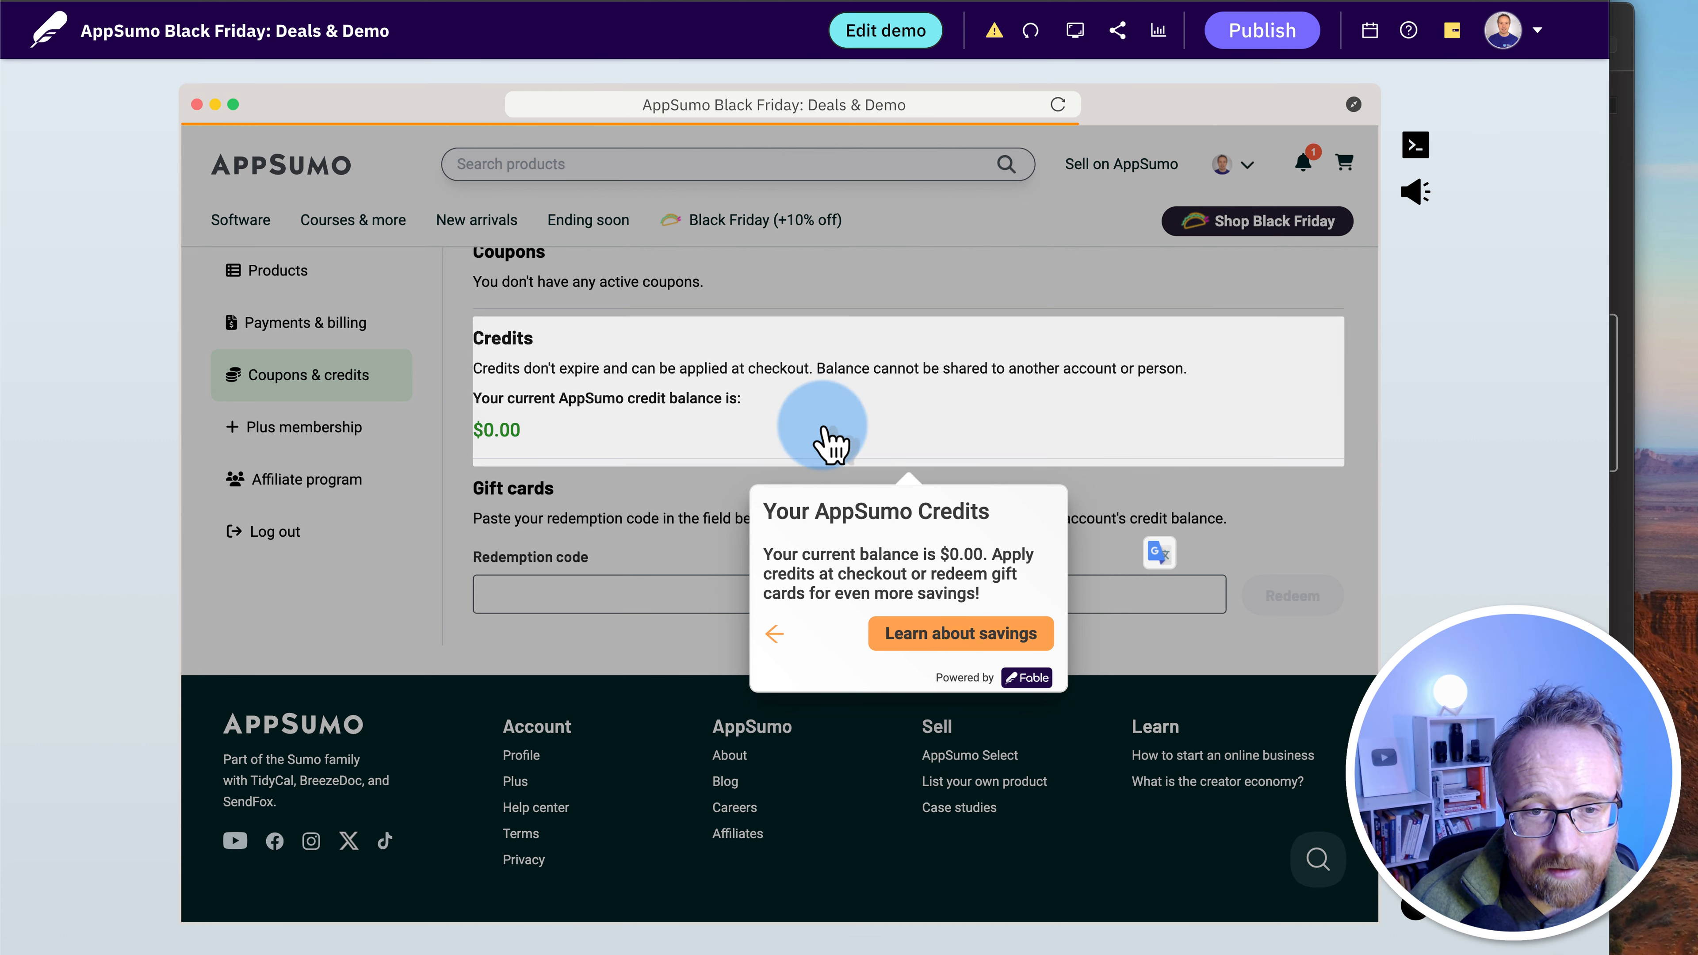
left_click_drag(769, 511, 1033, 588)
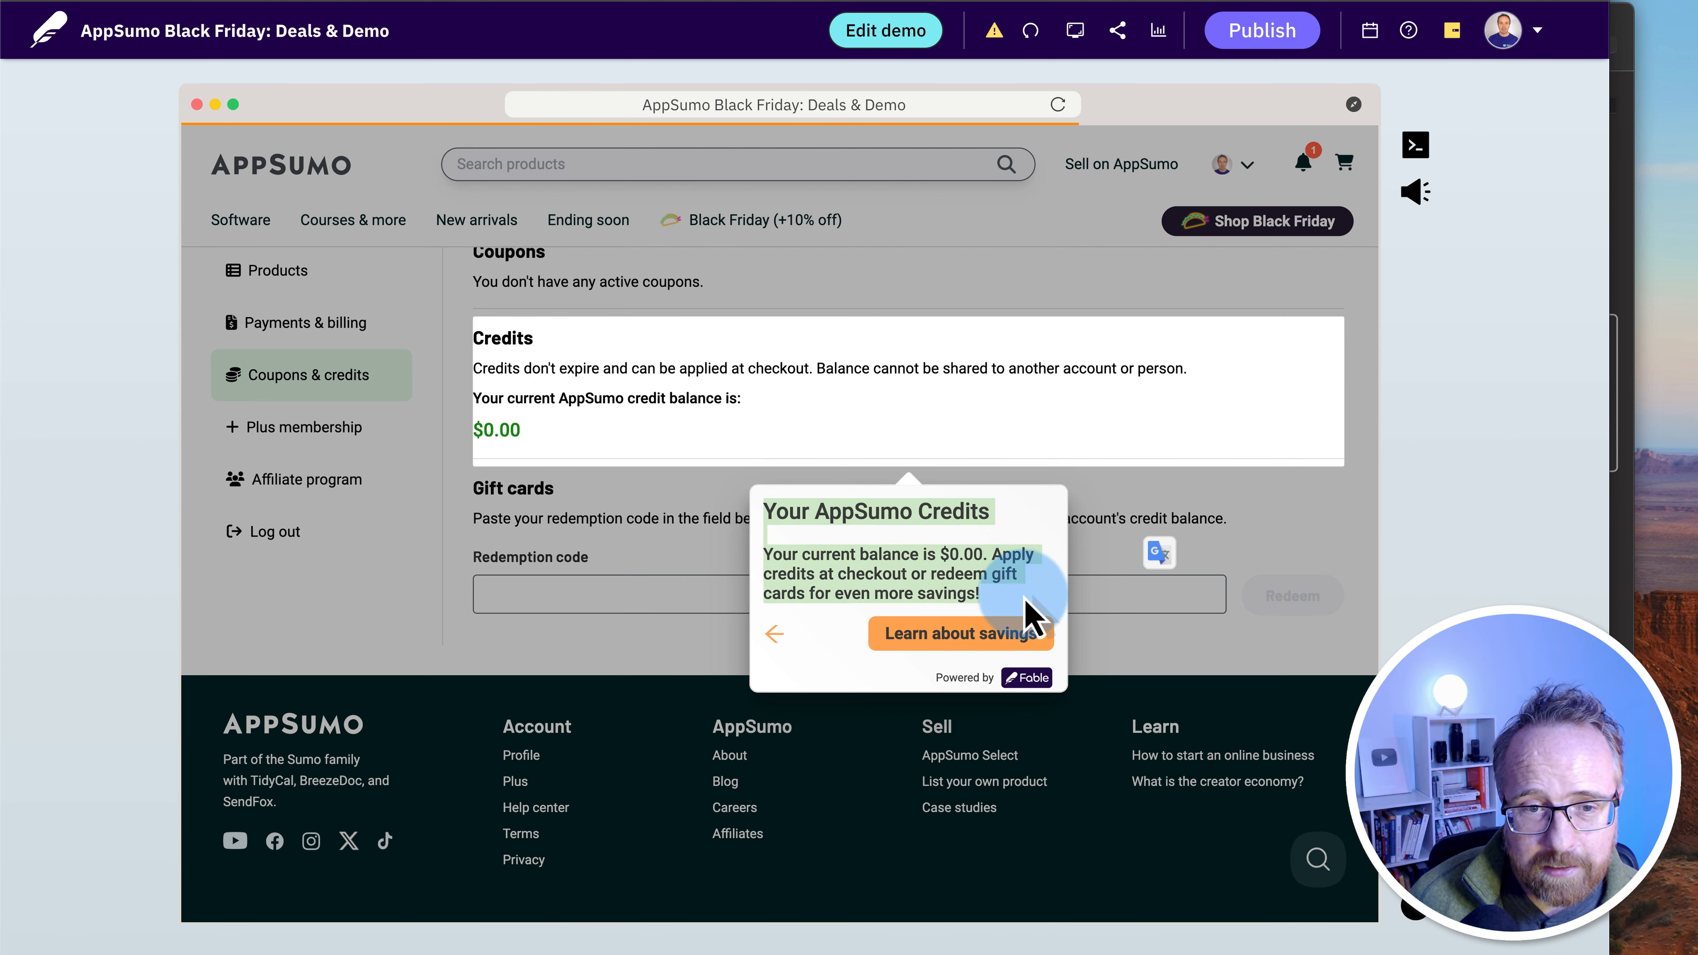
left_click(868, 579)
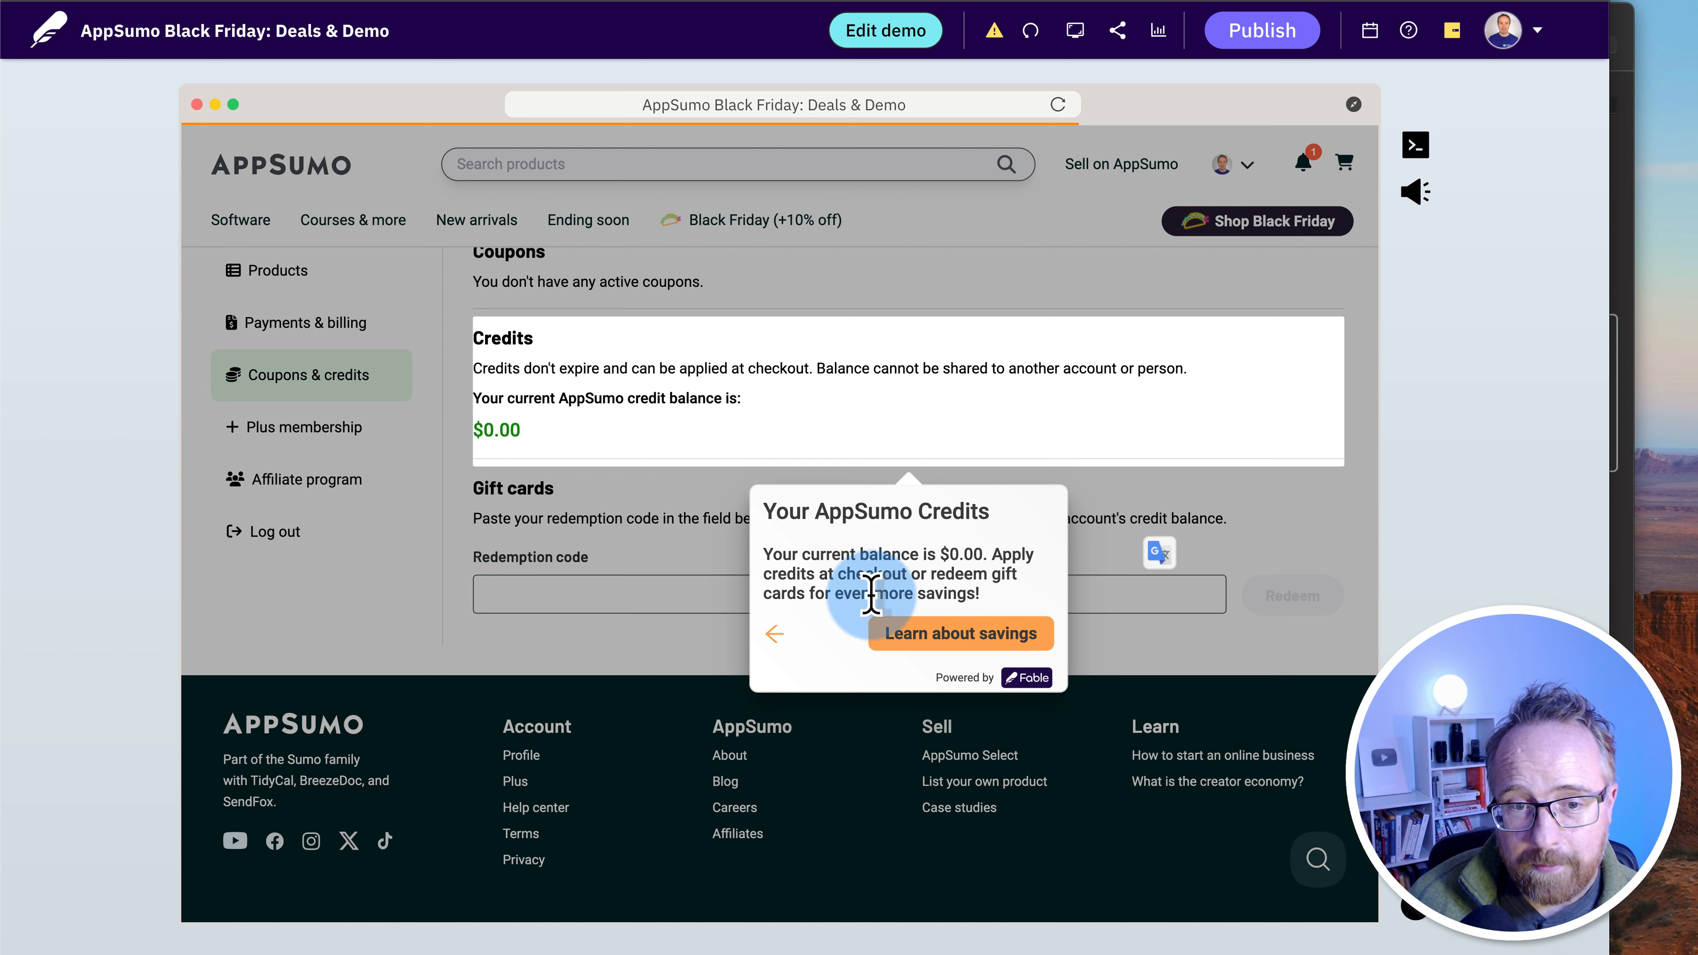
left_click(949, 634)
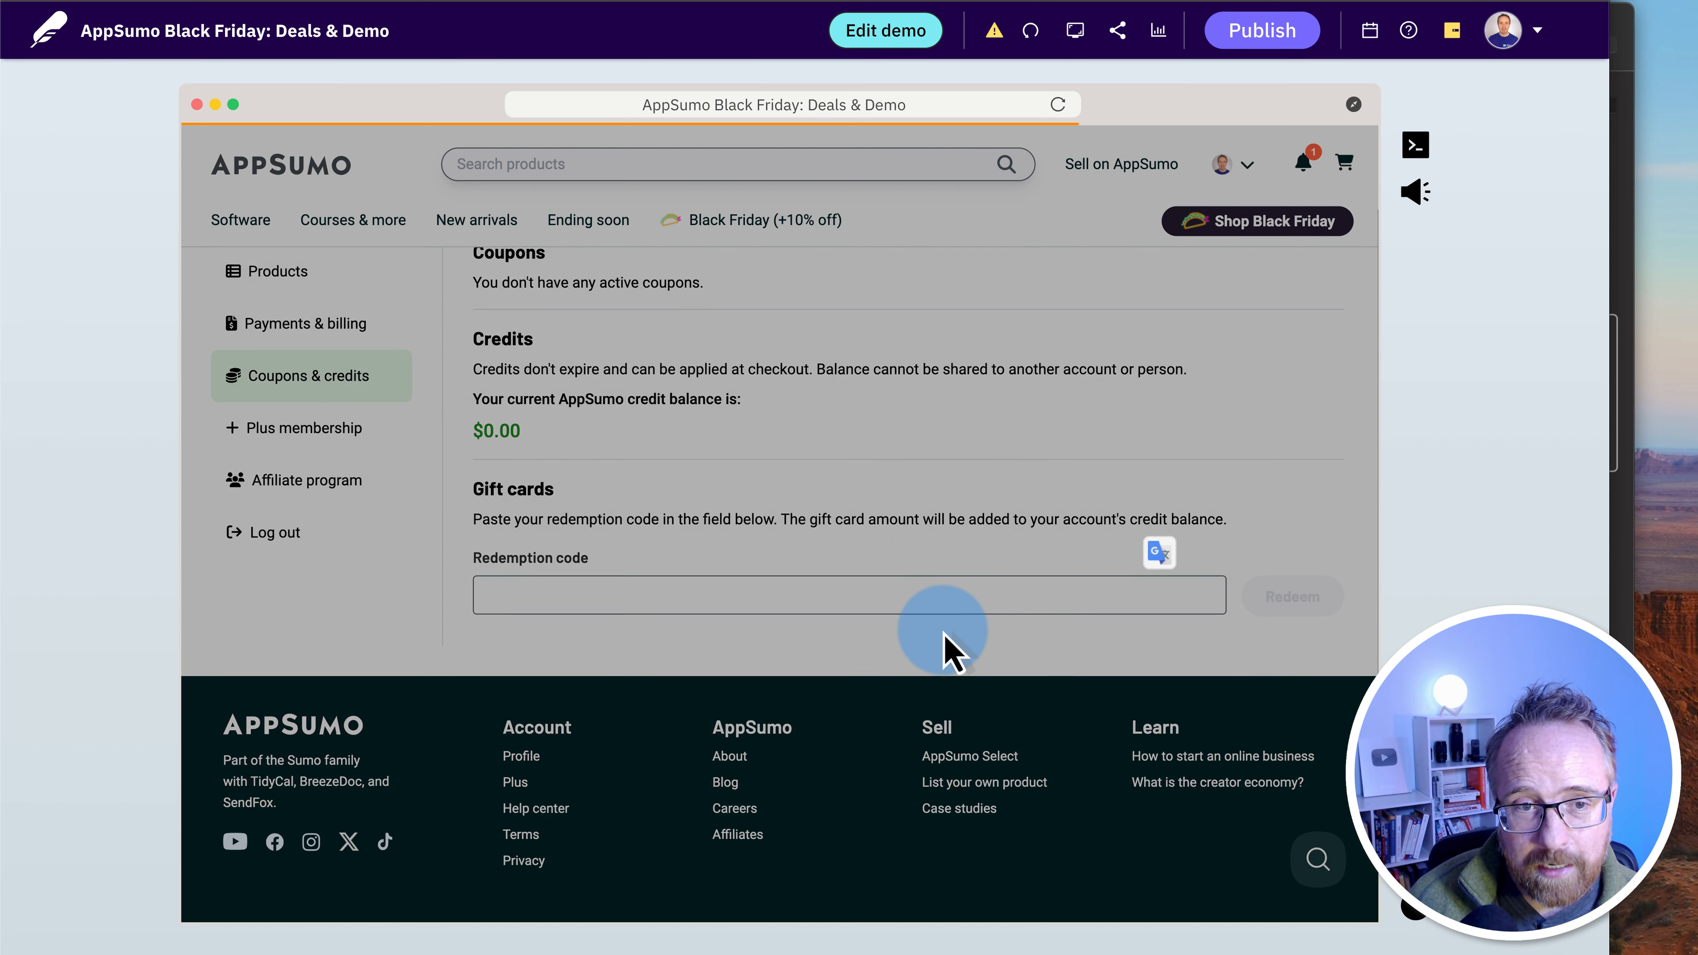
left_click_drag(253, 391, 274, 438)
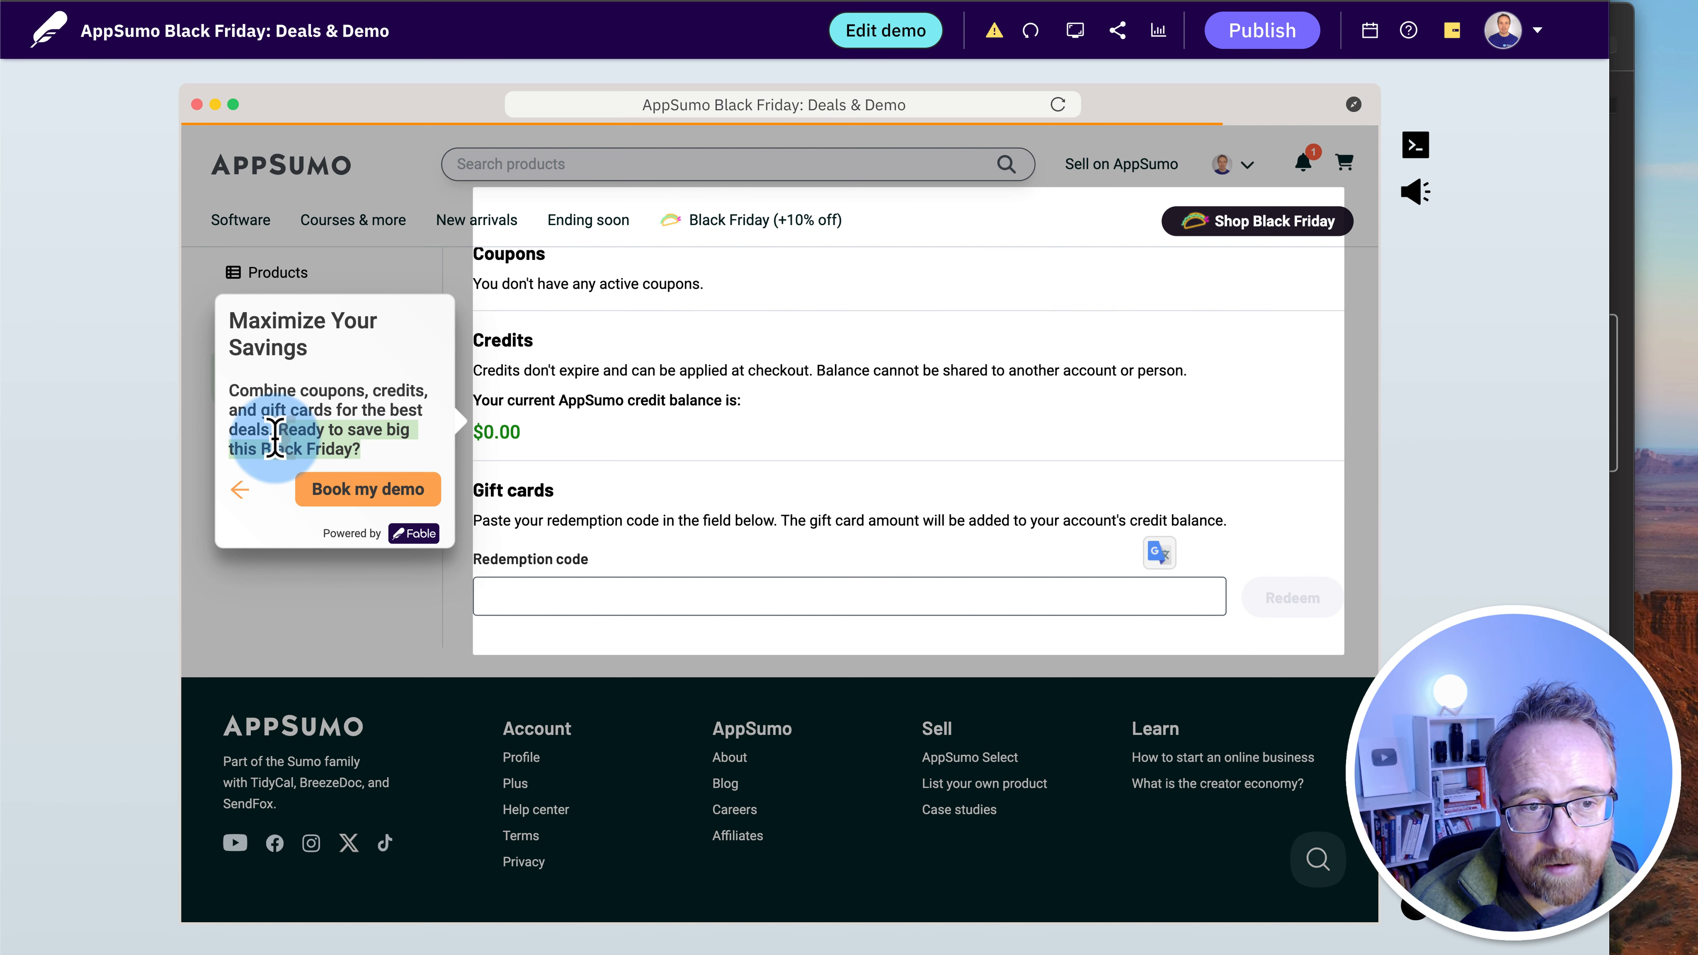
left_click(405, 492)
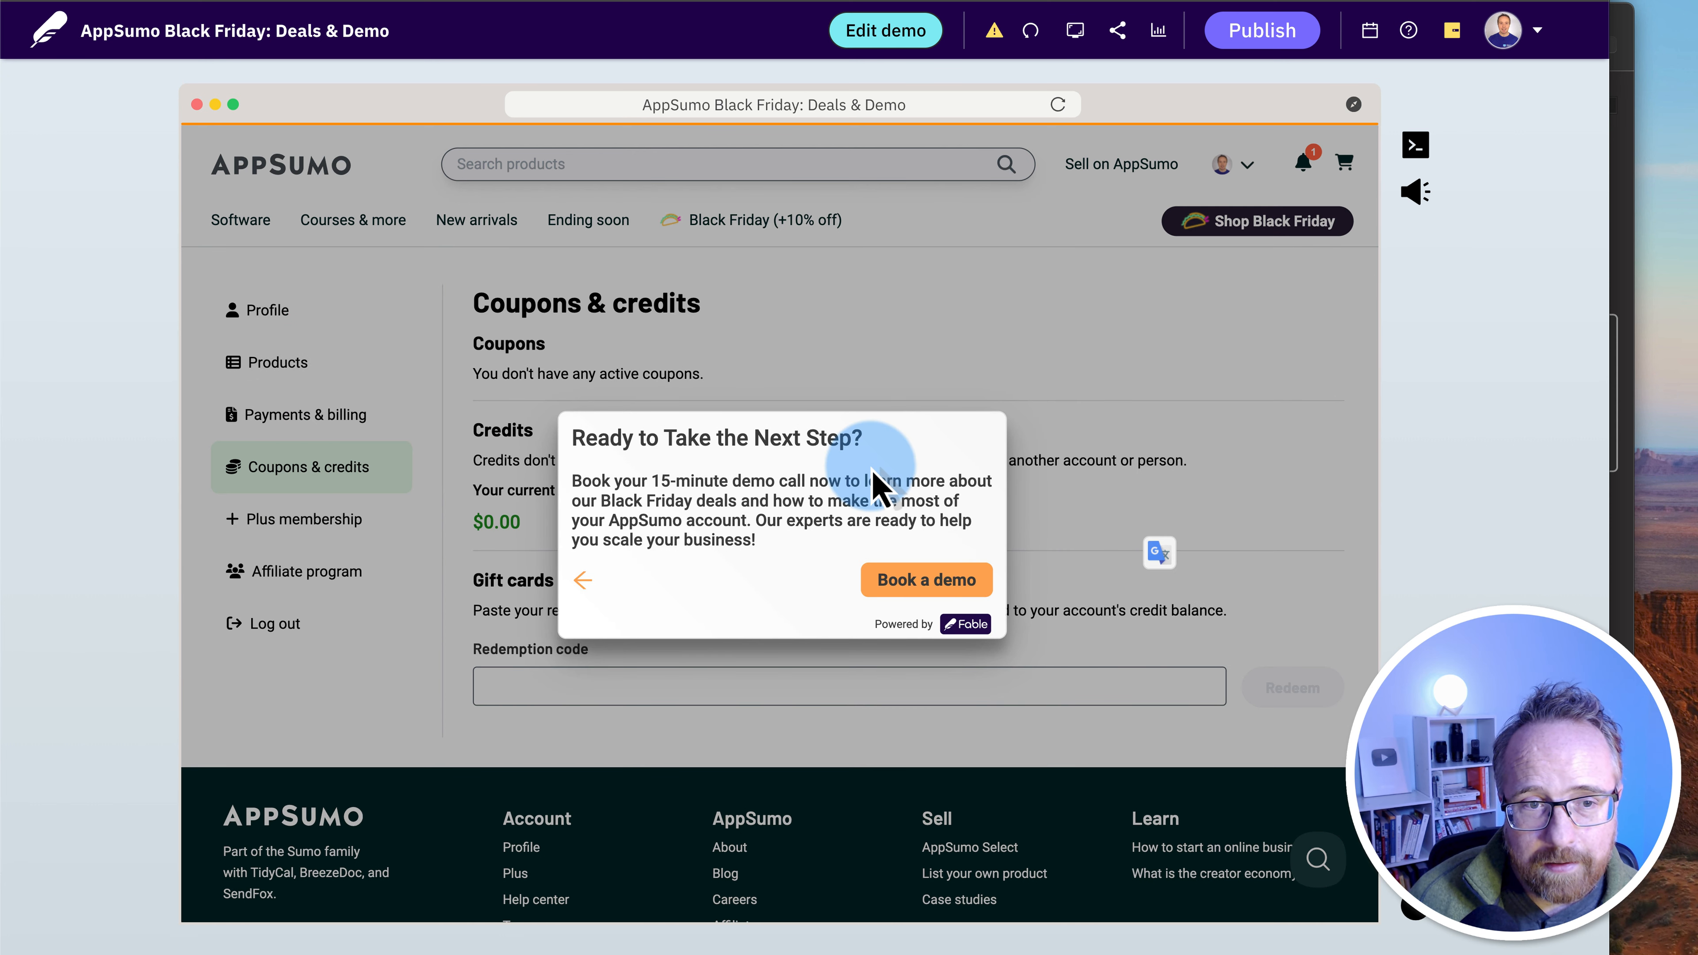
left_click_drag(578, 476, 808, 549)
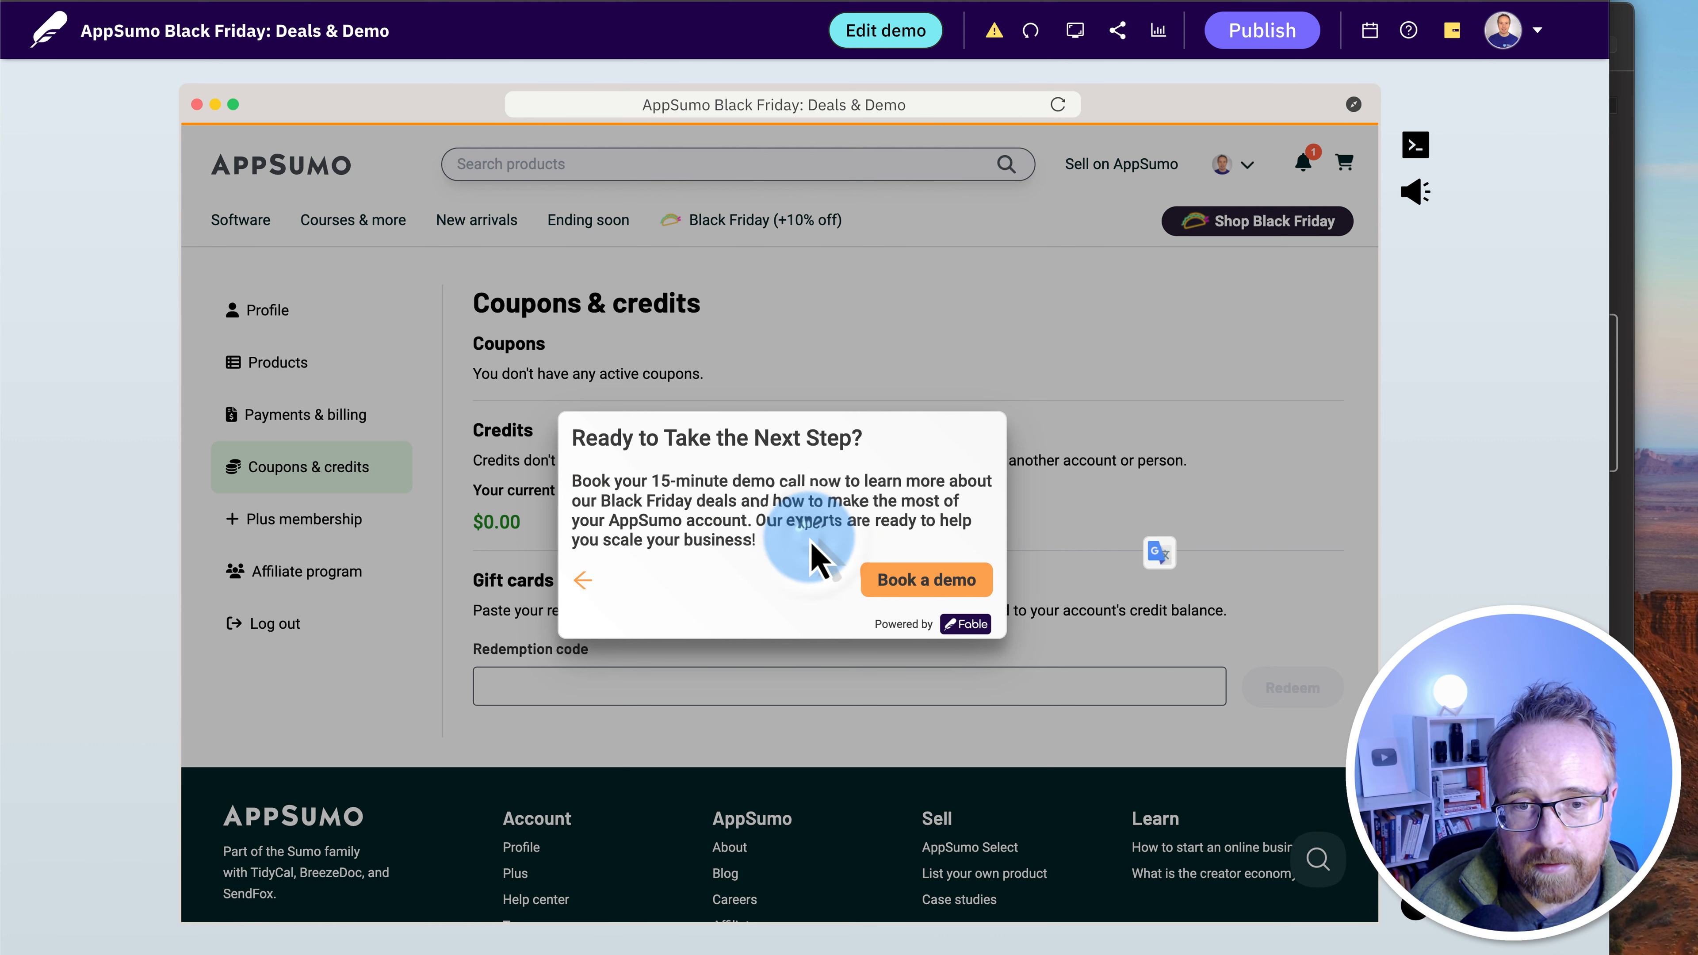
left_click(933, 586)
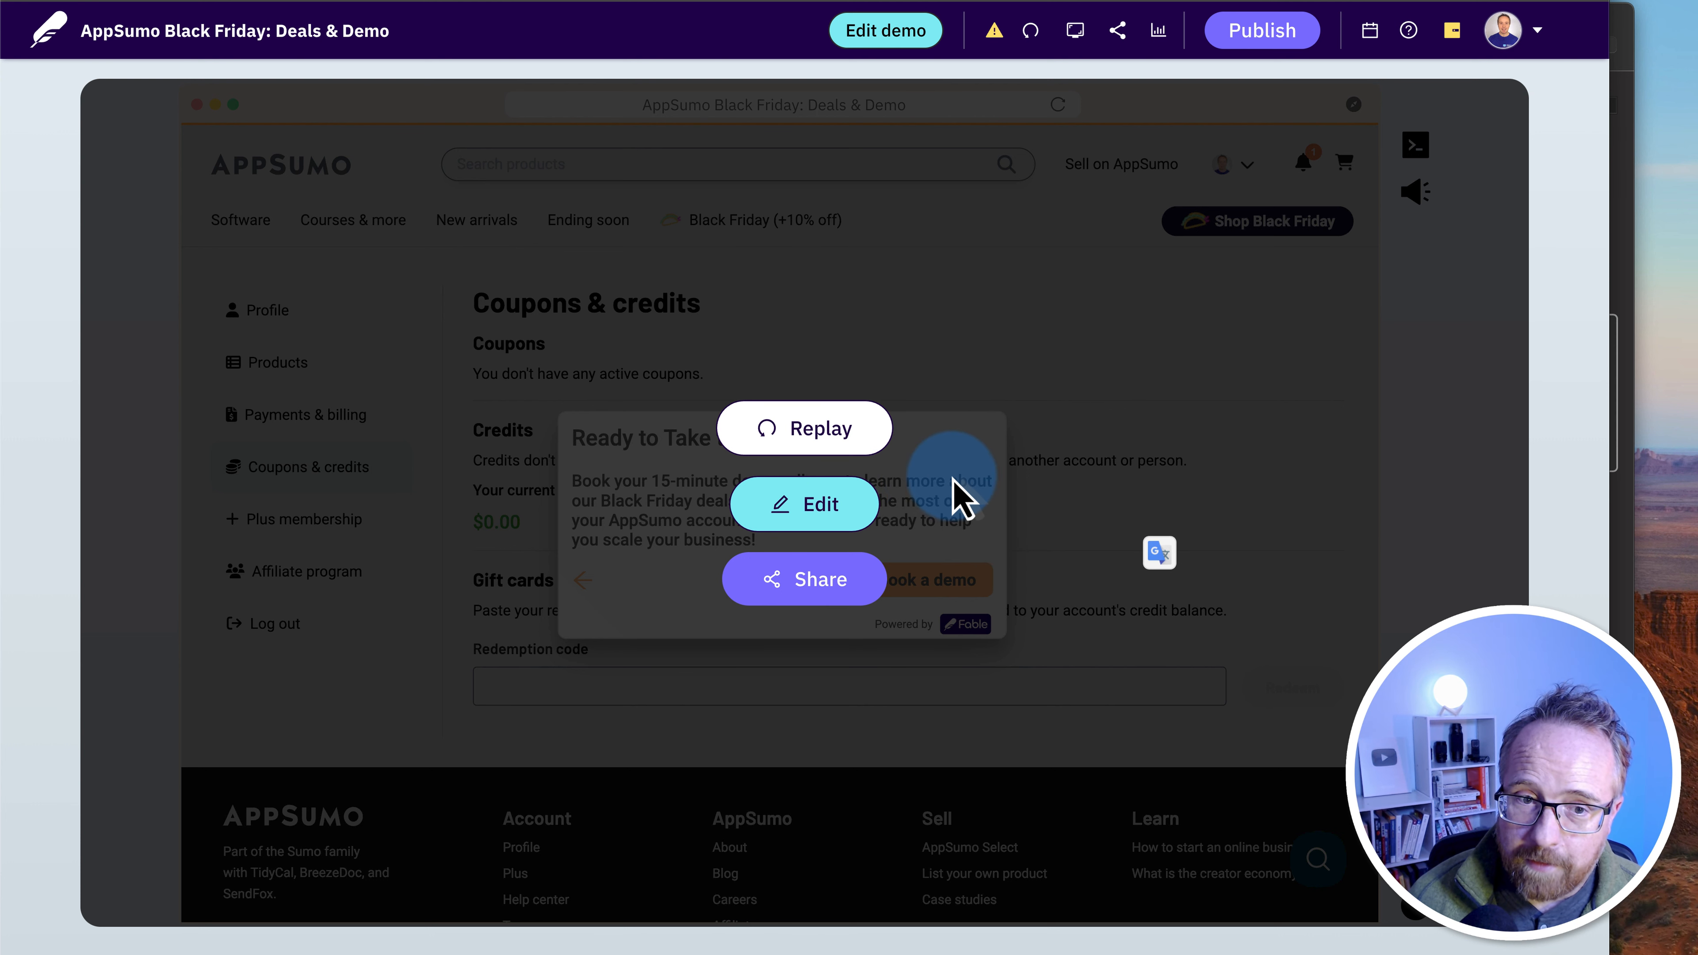
Open the demo for editing and look over its full sequence of screens
left_click(816, 516)
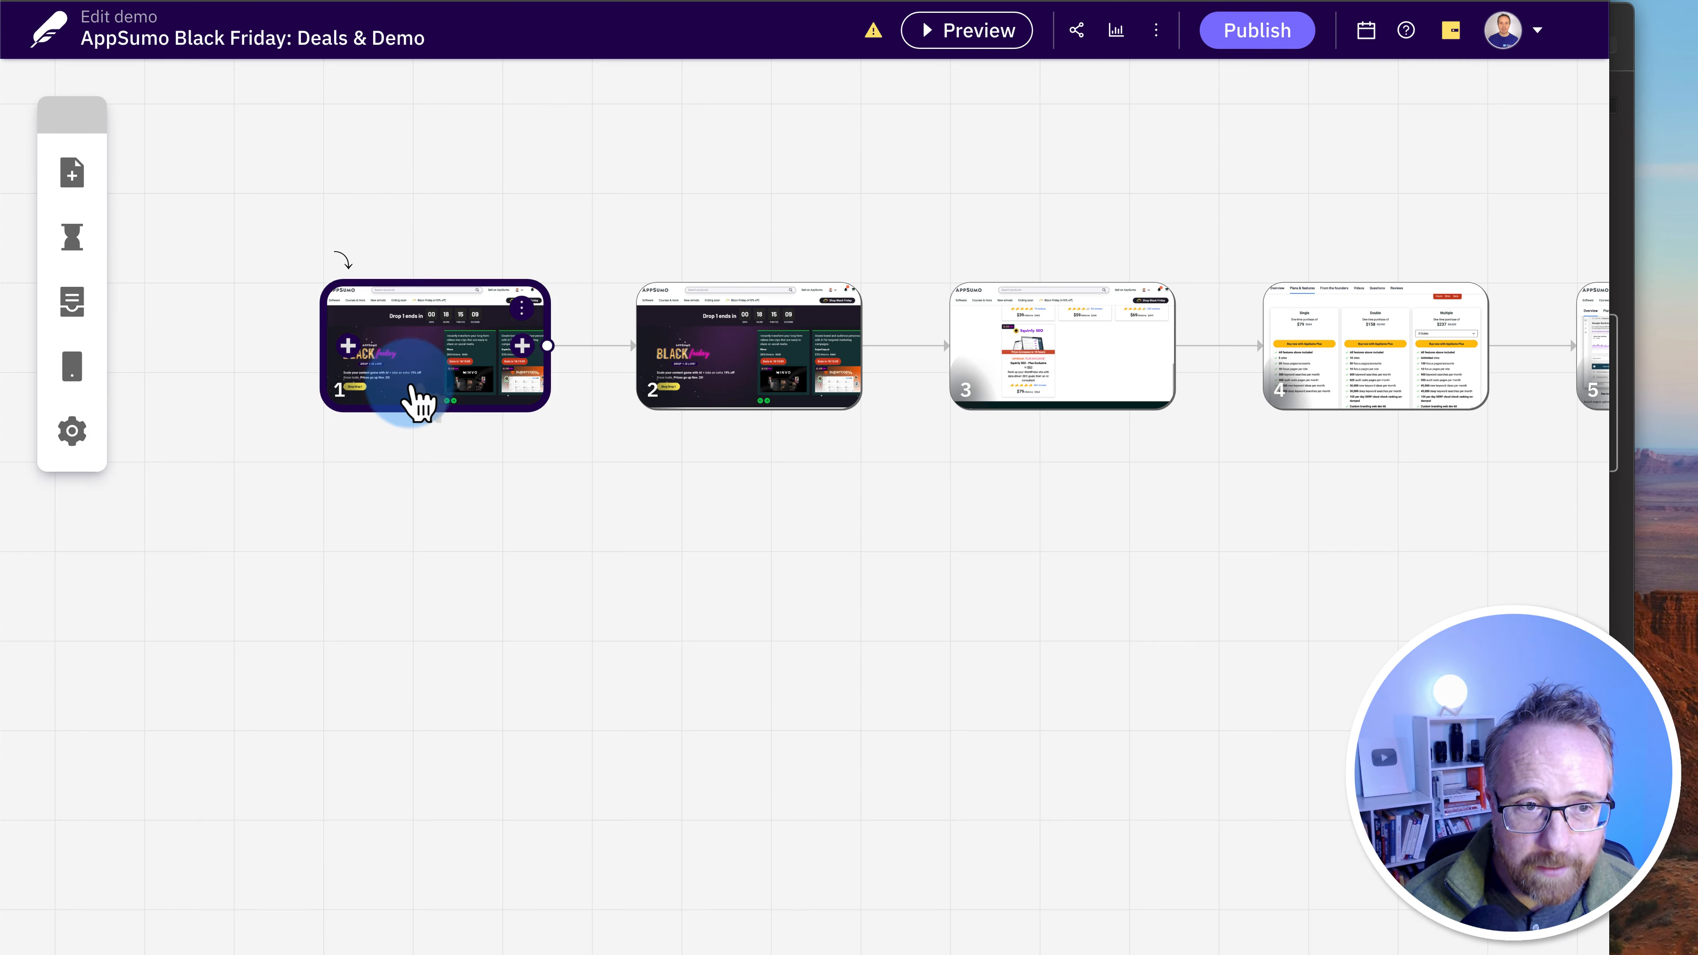
scroll(894, 241, "right", 3)
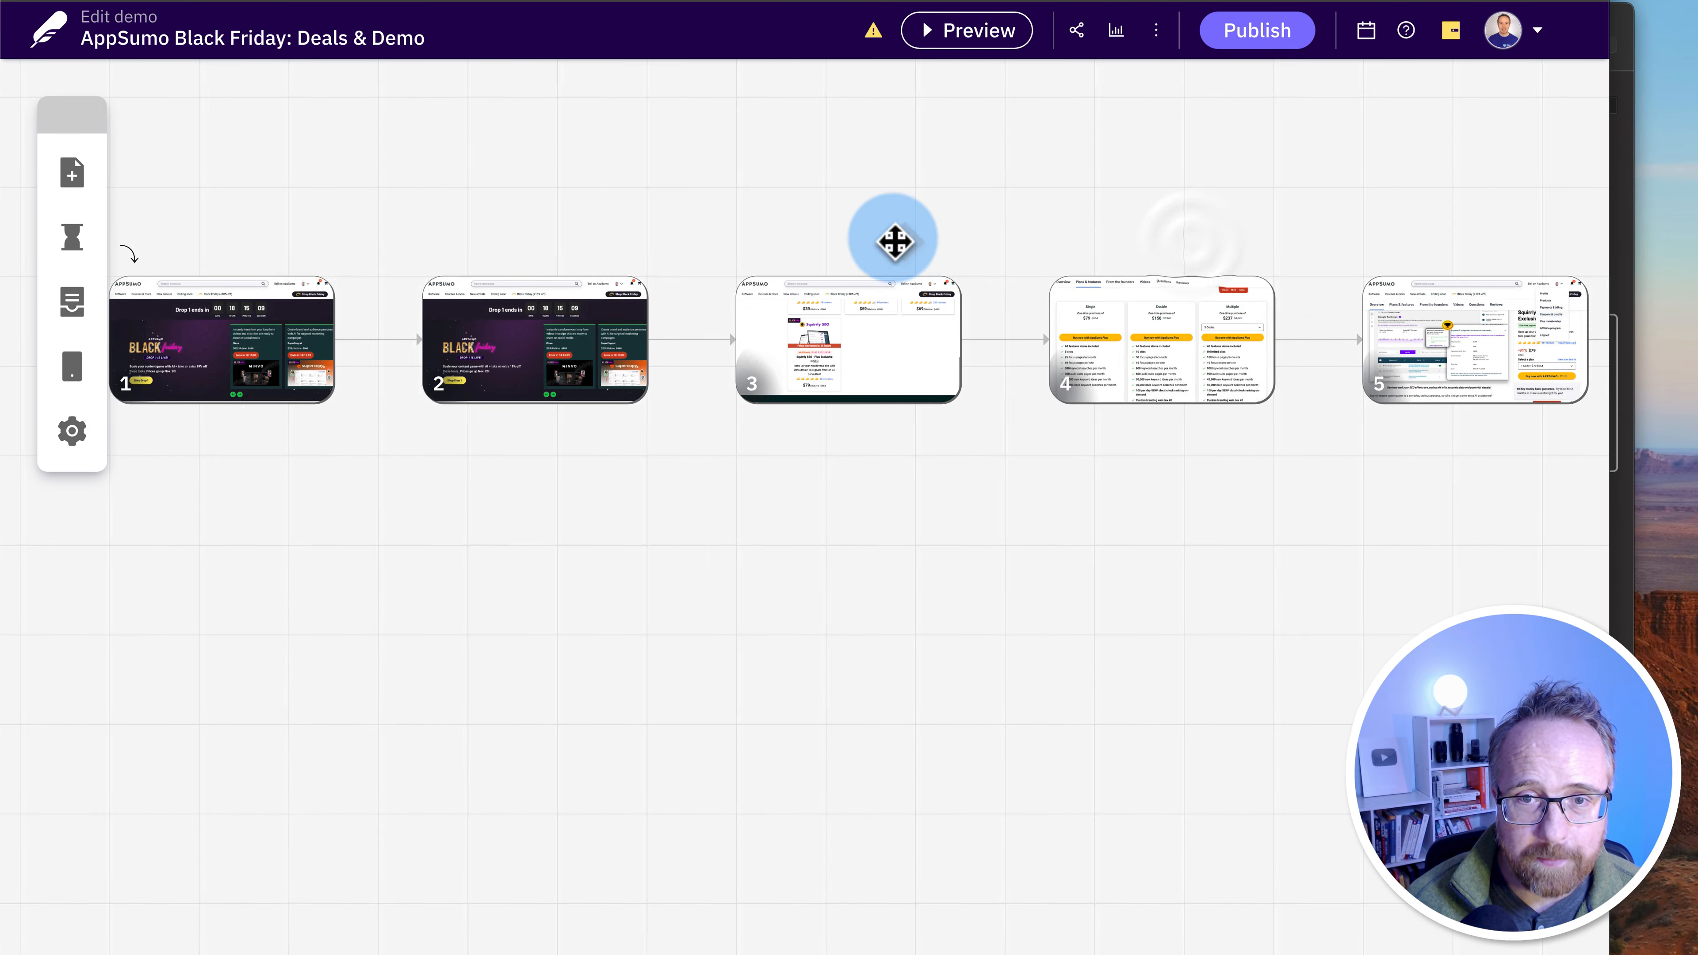
scroll(895, 241, "right", 15)
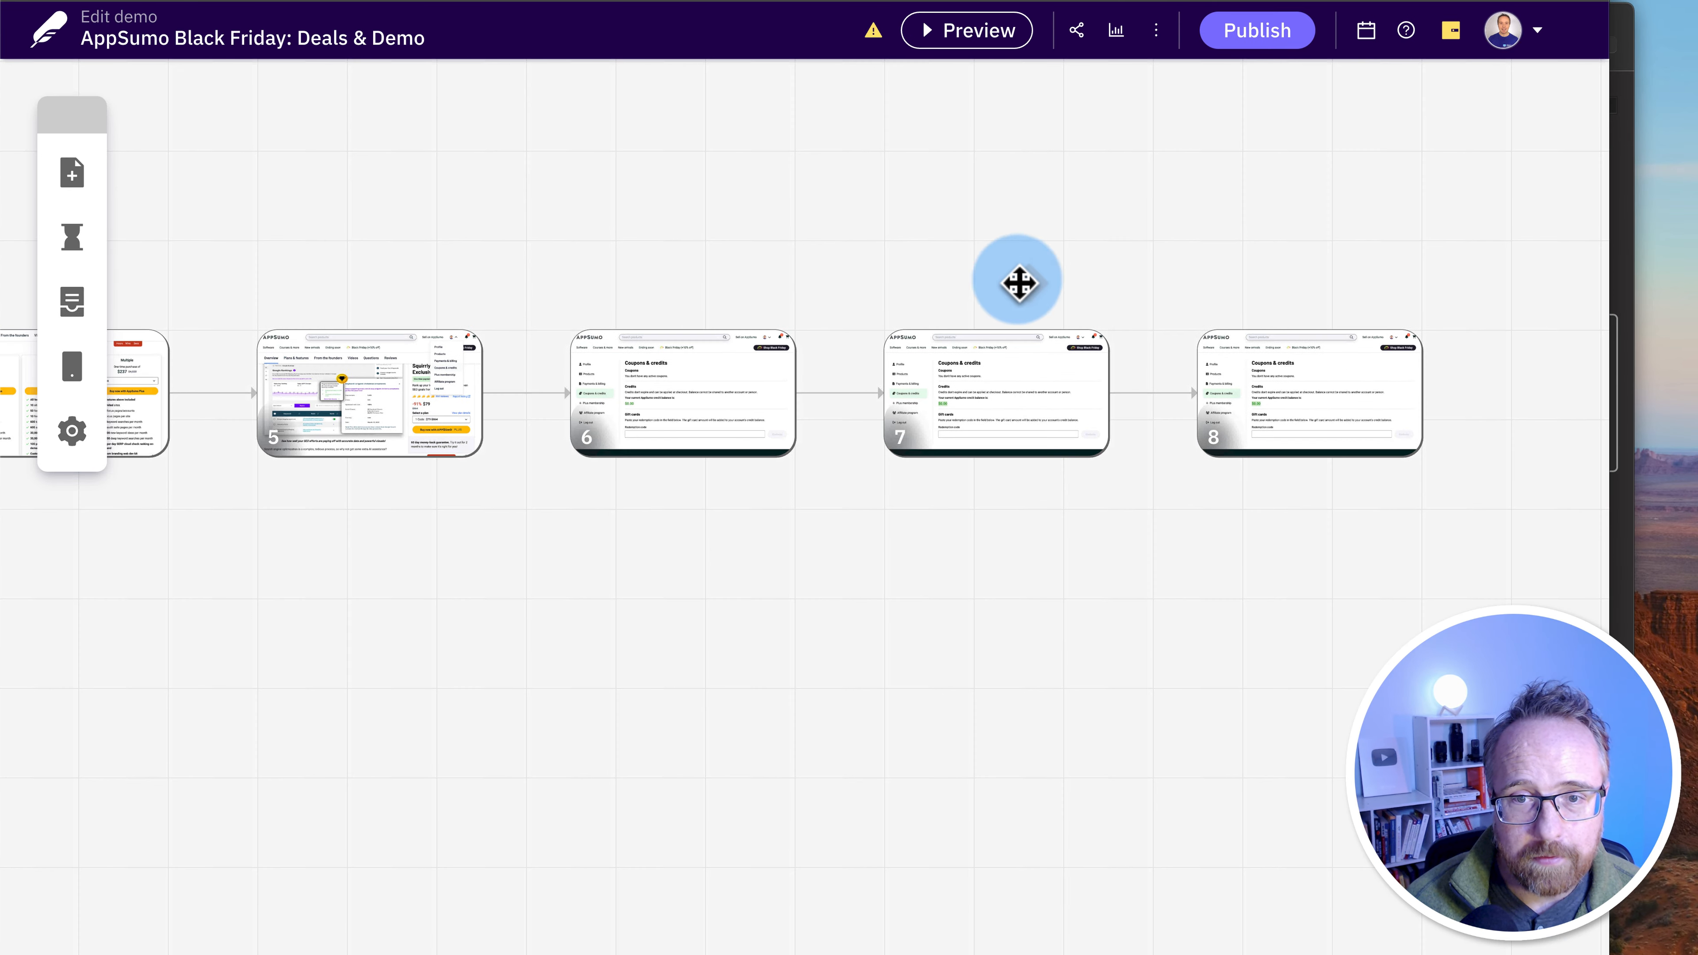
scroll(1019, 280, "left", 12)
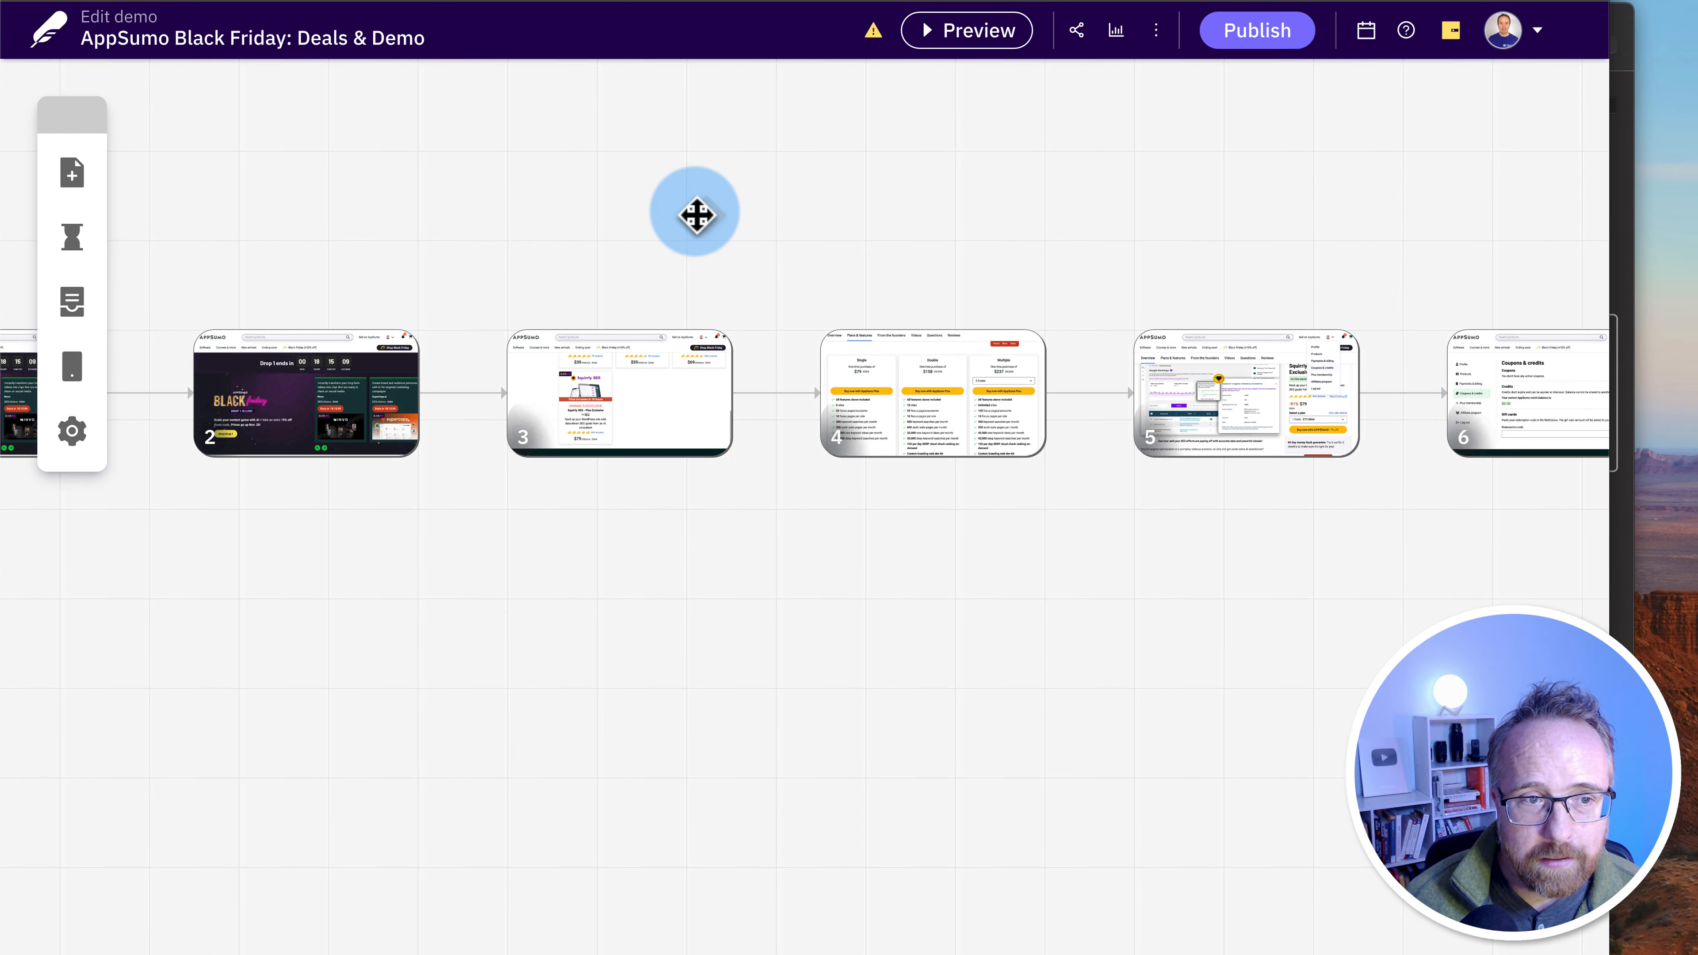
left_click_drag(695, 214, 1224, 186)
Open the first screen's annotation and append "Let's go!" to the end of the welcome message
left_click(597, 377)
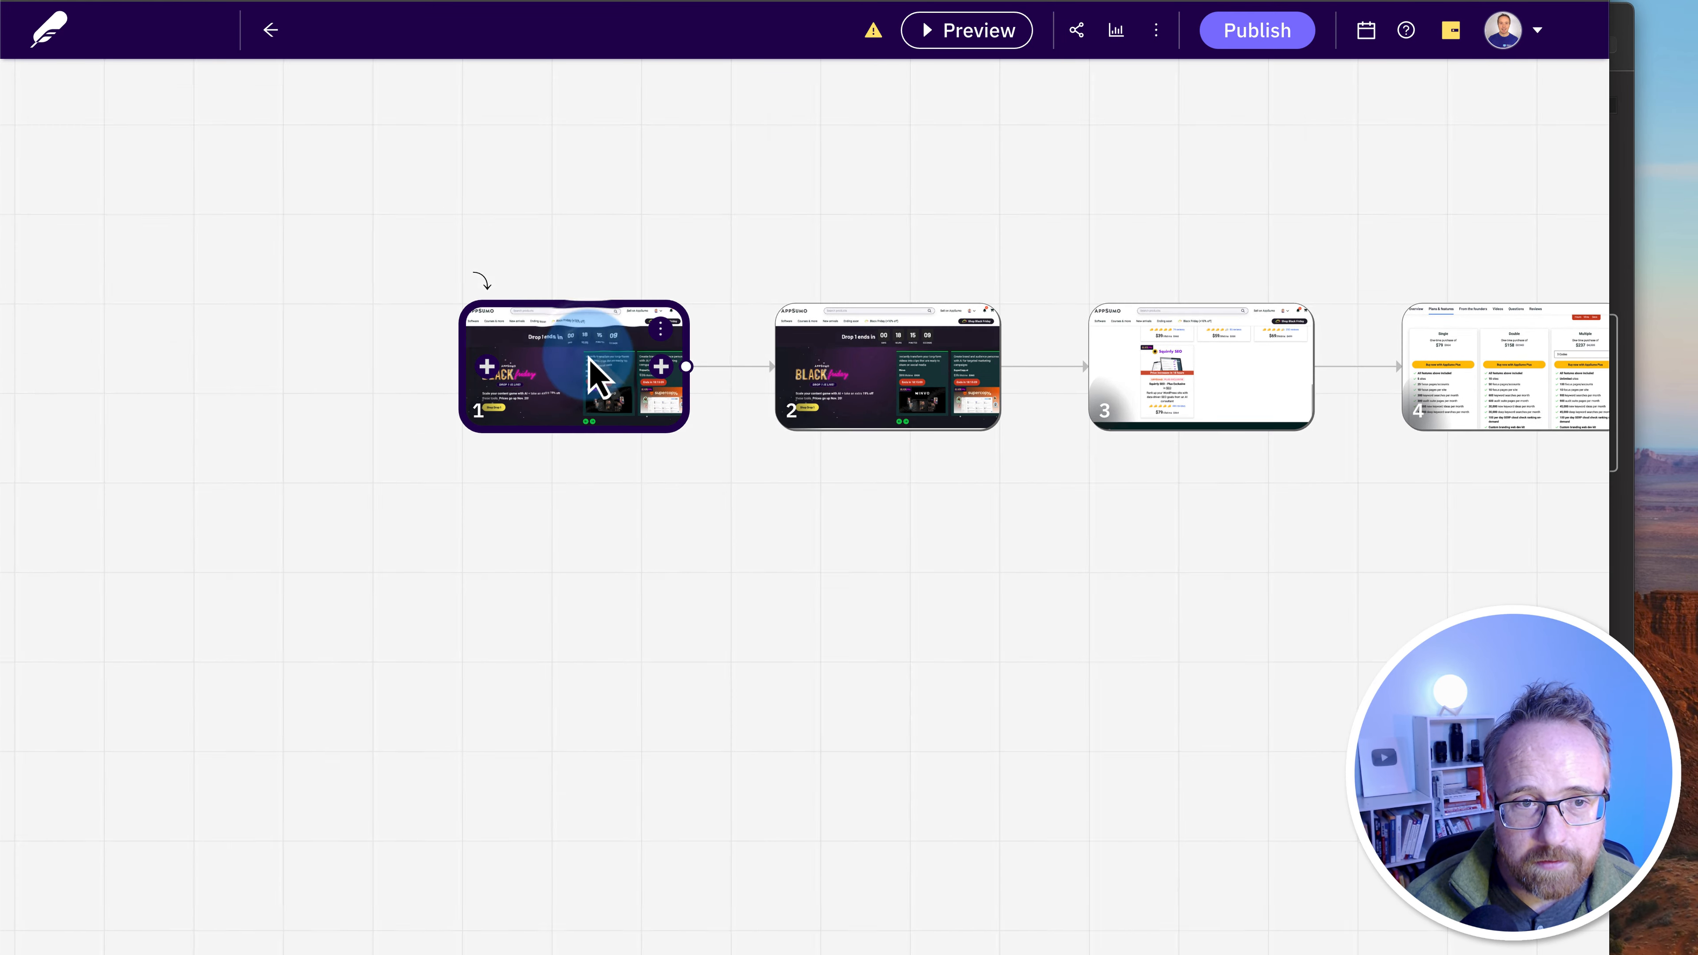
left_click(1209, 553)
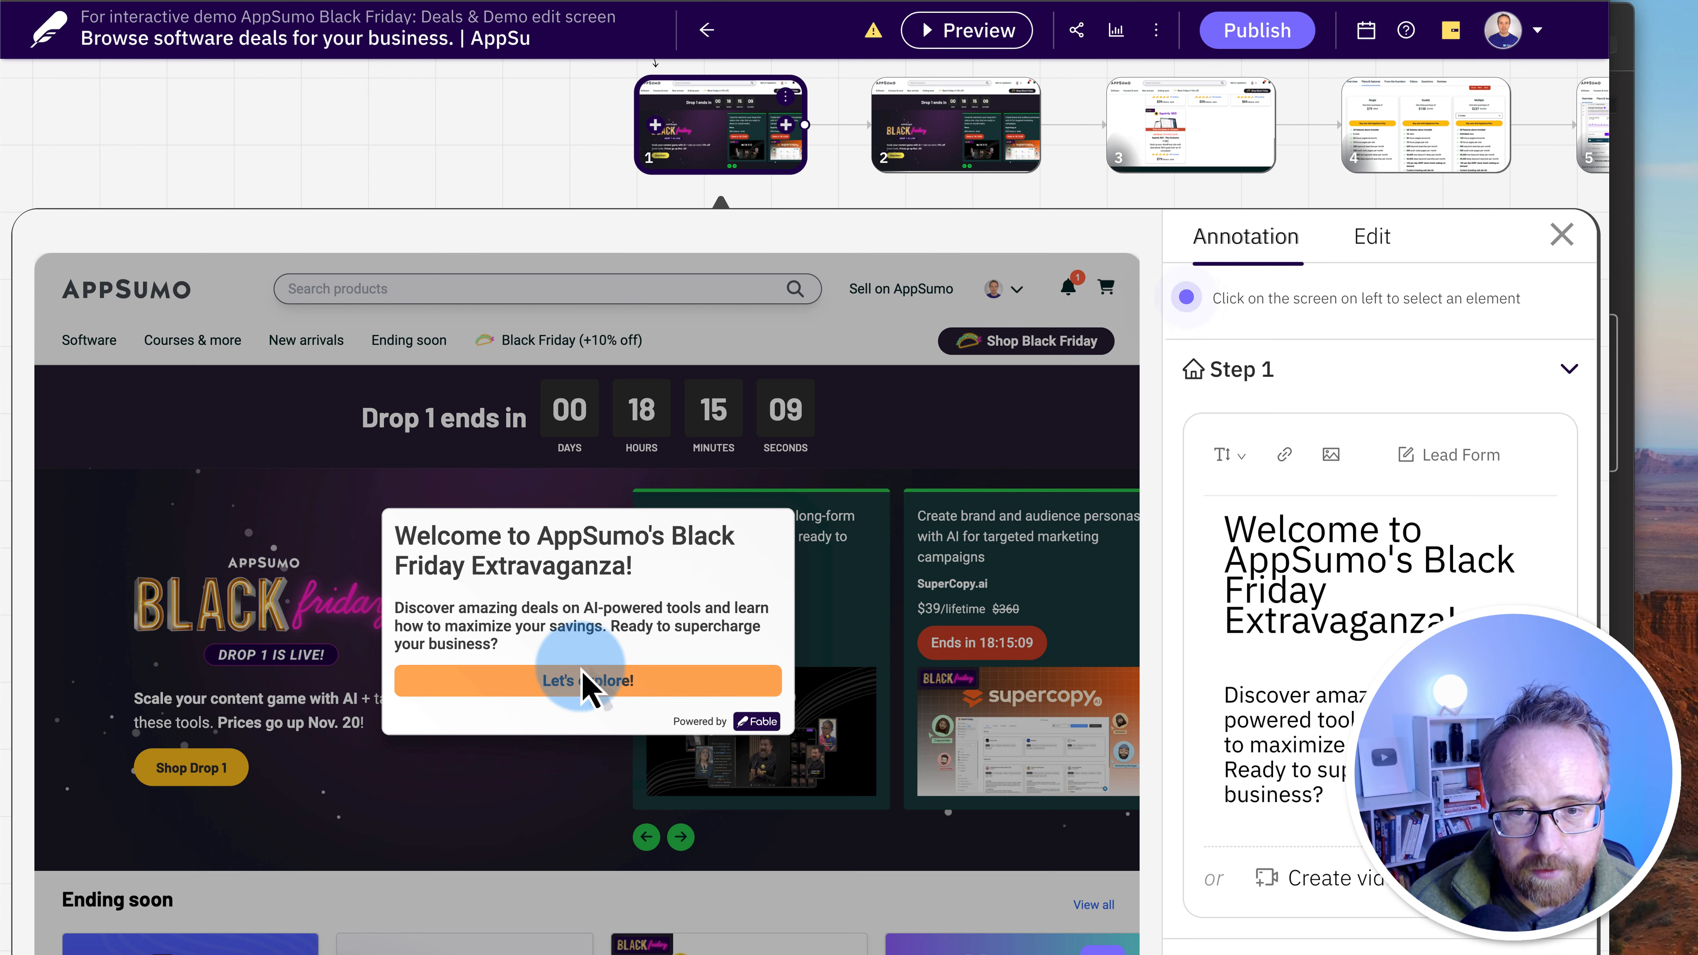
mouse_move(1239, 545)
left_mouse_down()
mouse_move(1414, 693)
mouse_move(1417, 720)
left_mouse_up()
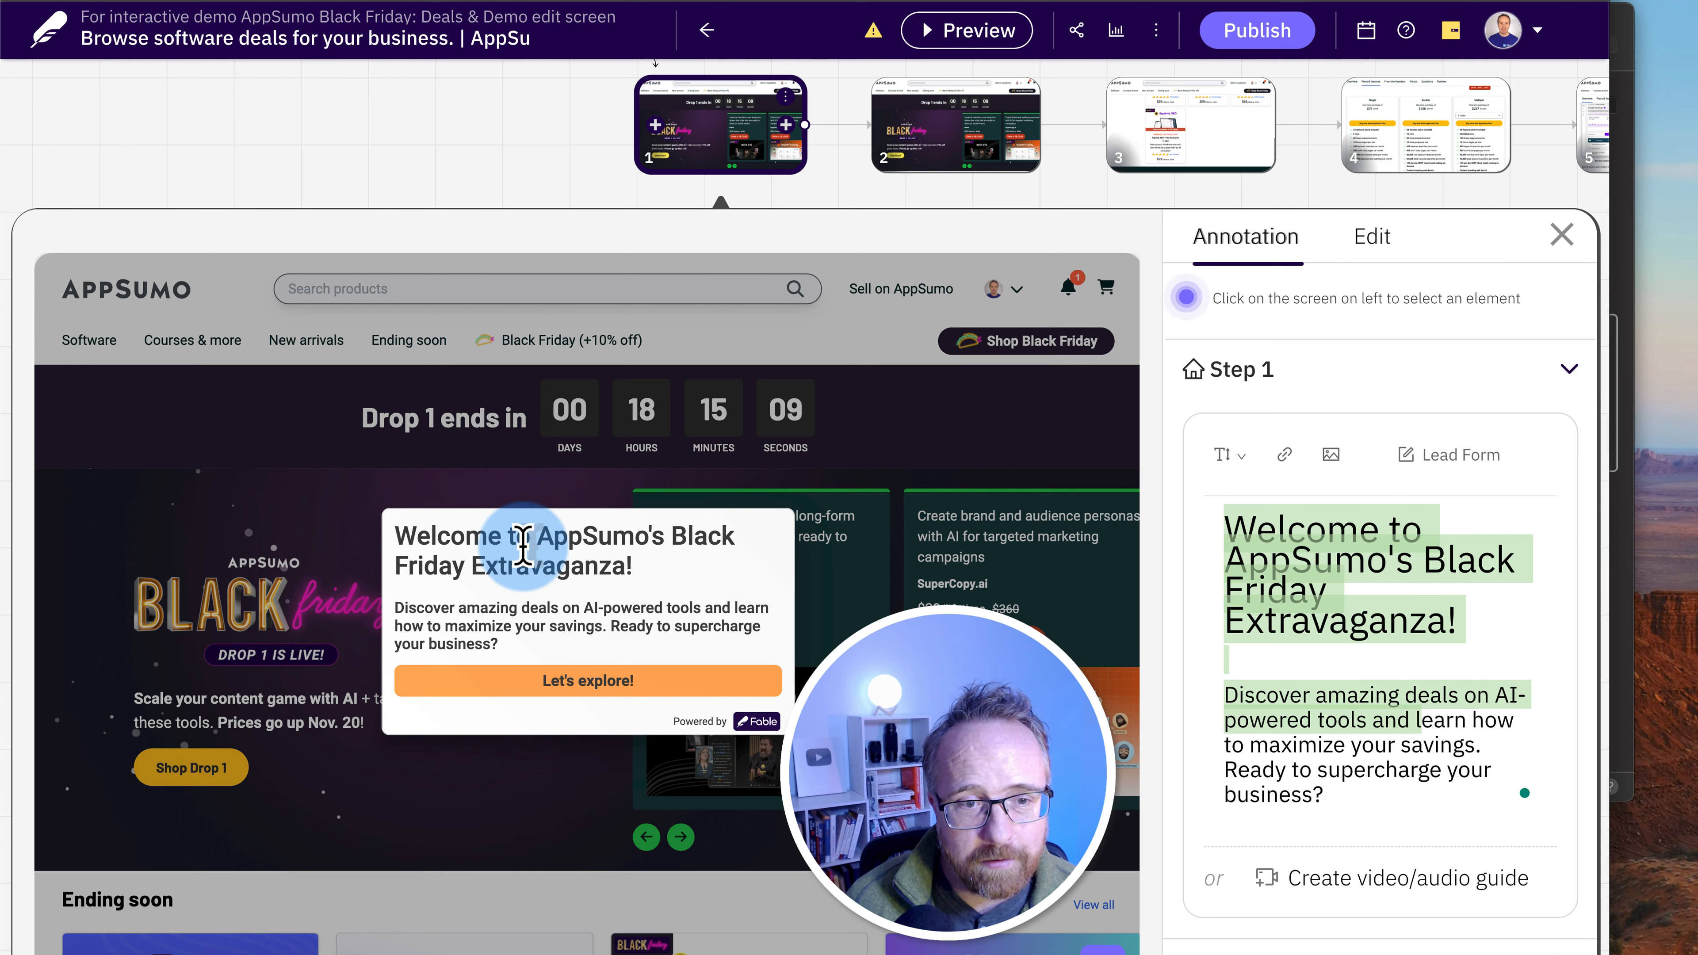
scroll(1333, 659, "down", 2)
left_click_drag(1331, 662, 1244, 383)
left_click(1412, 662)
type("Let's go!")
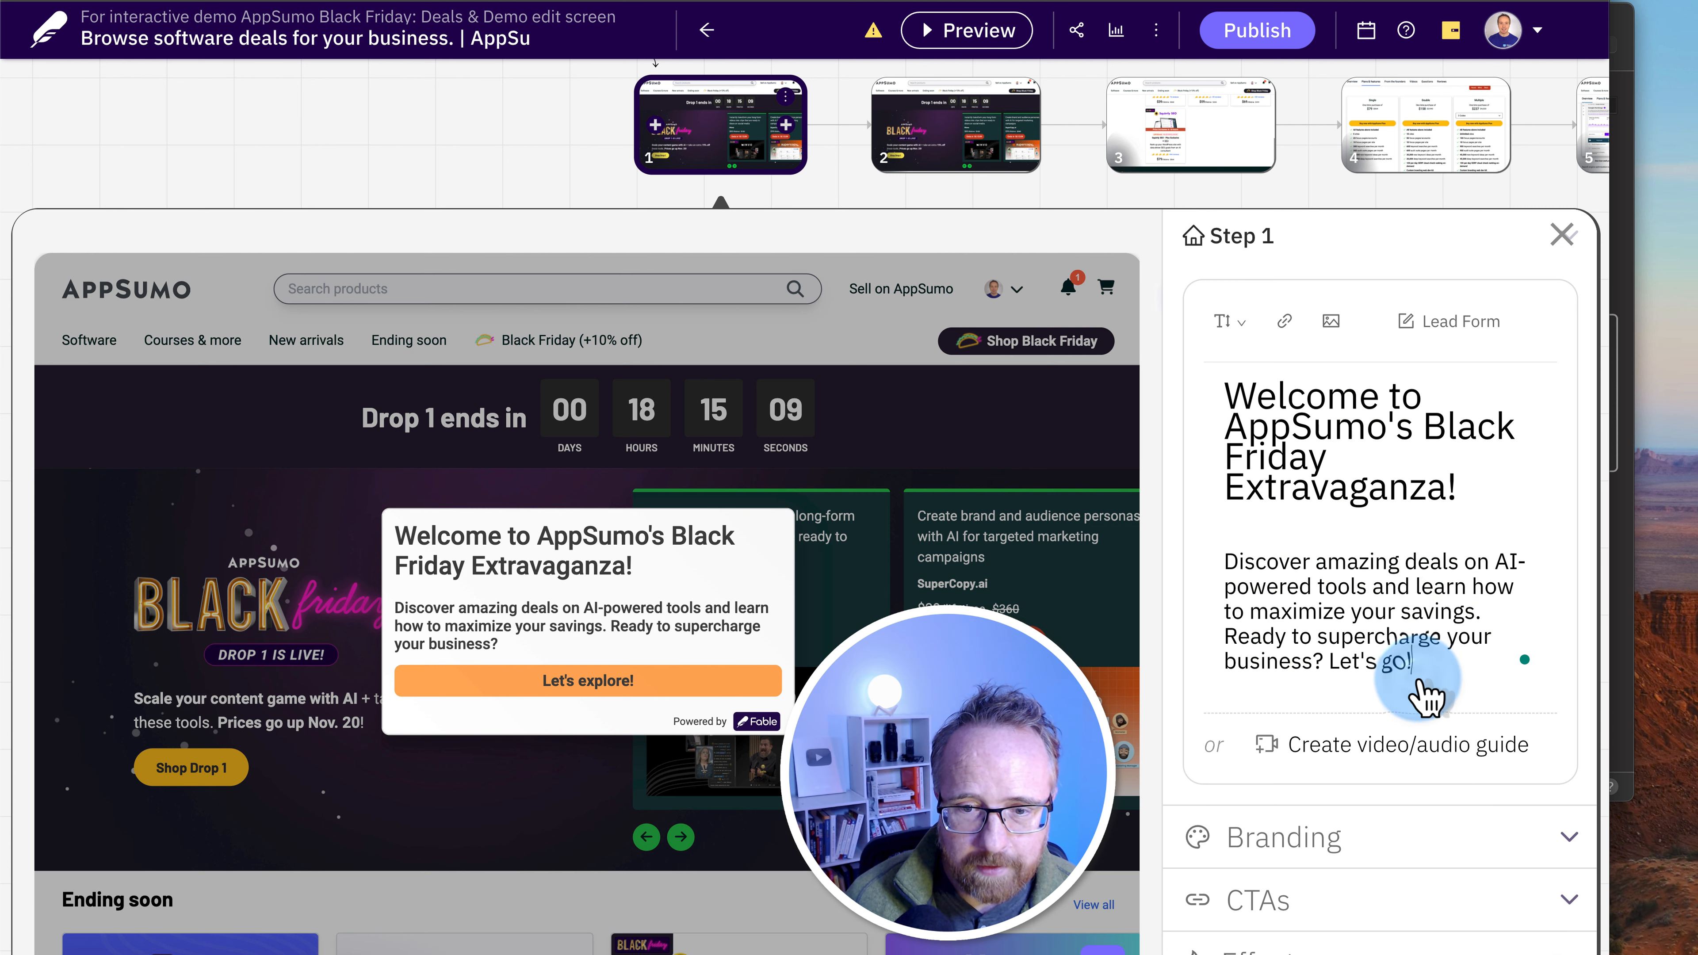
Review the annotation's branding settings and turn off the Fable watermark
scroll(1423, 695, "down", 2)
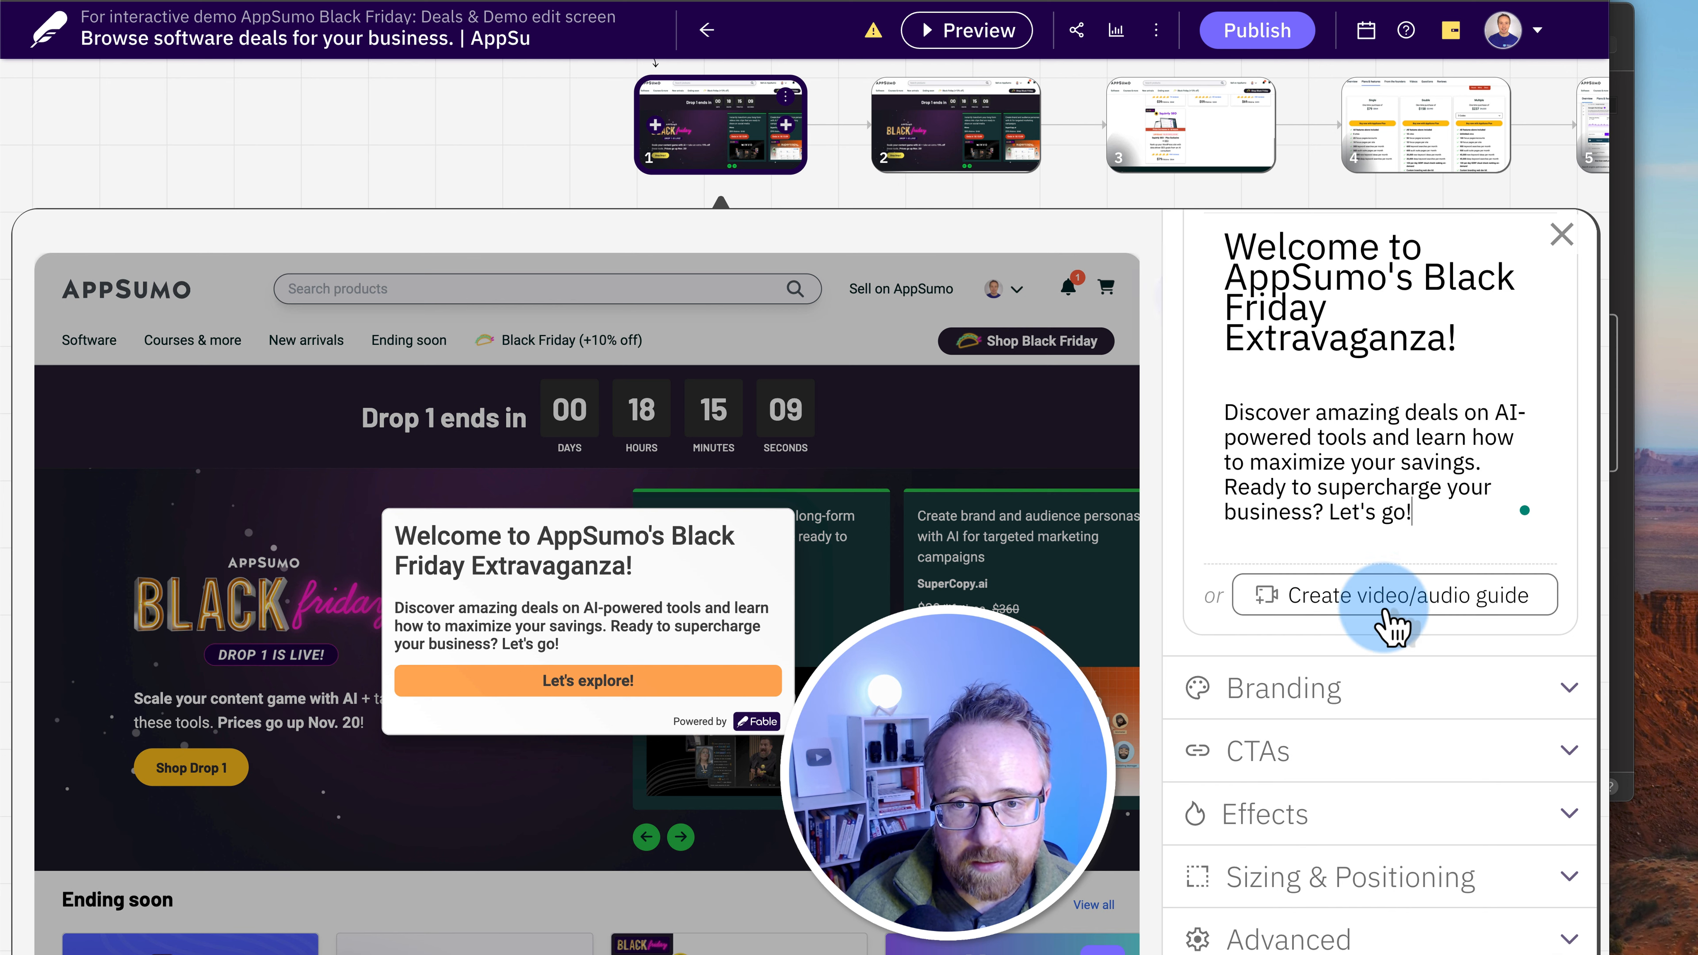
left_click(1567, 699)
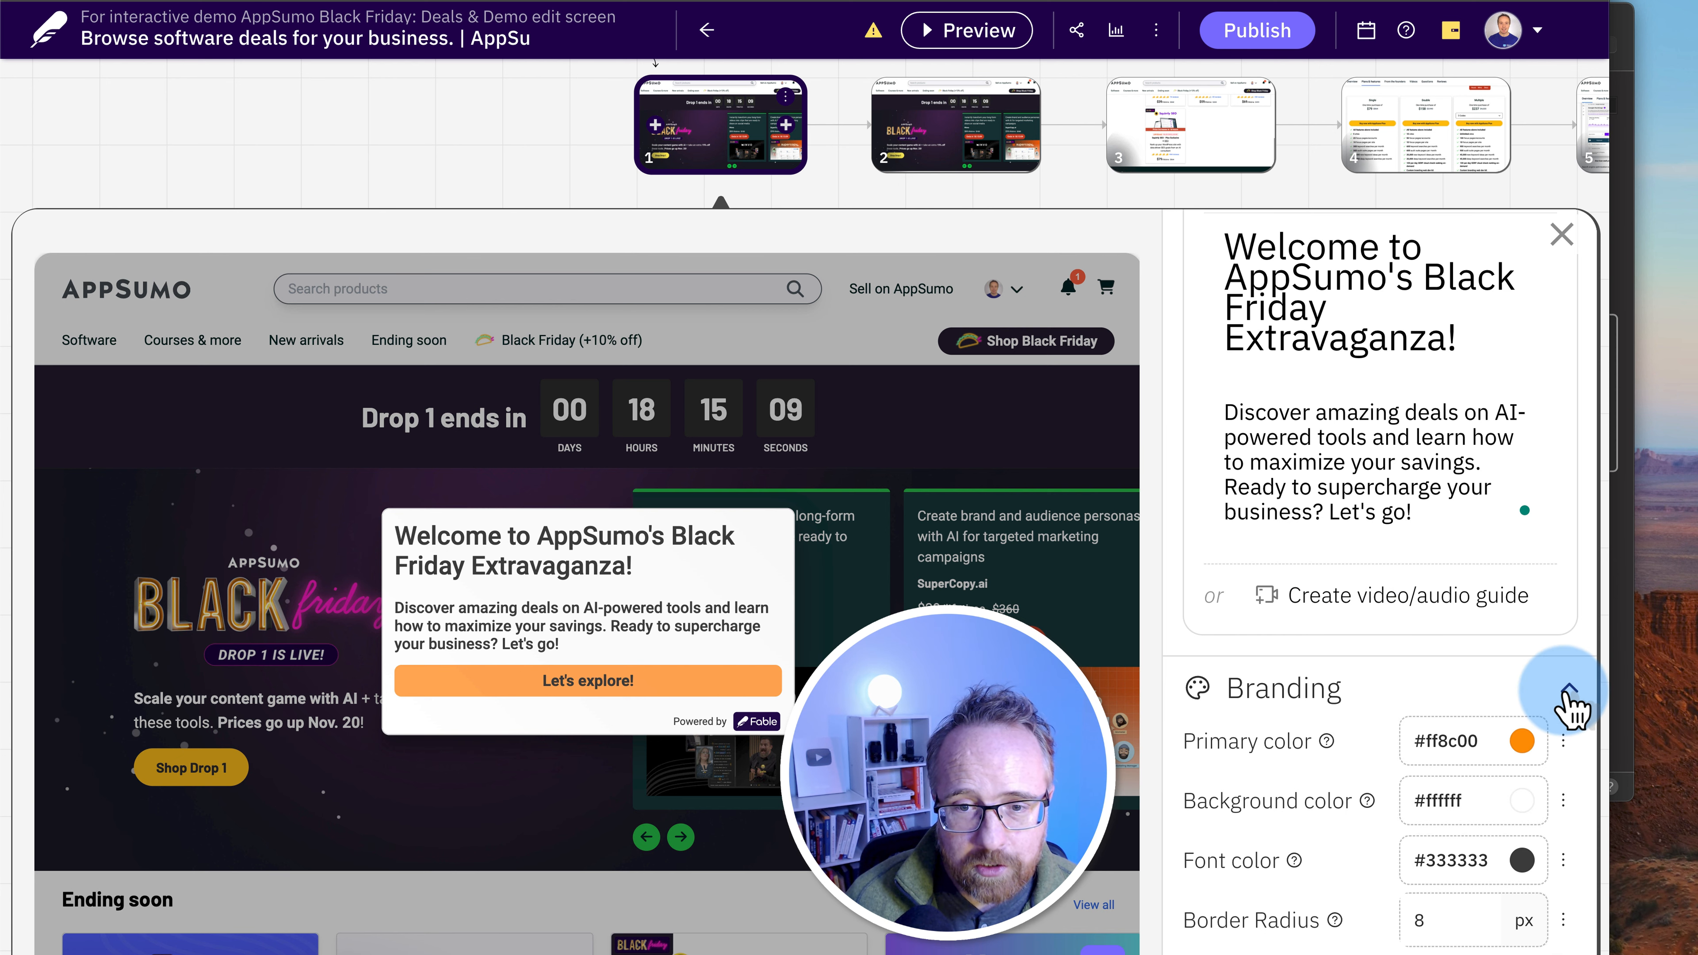
scroll(1213, 528, "down", 3)
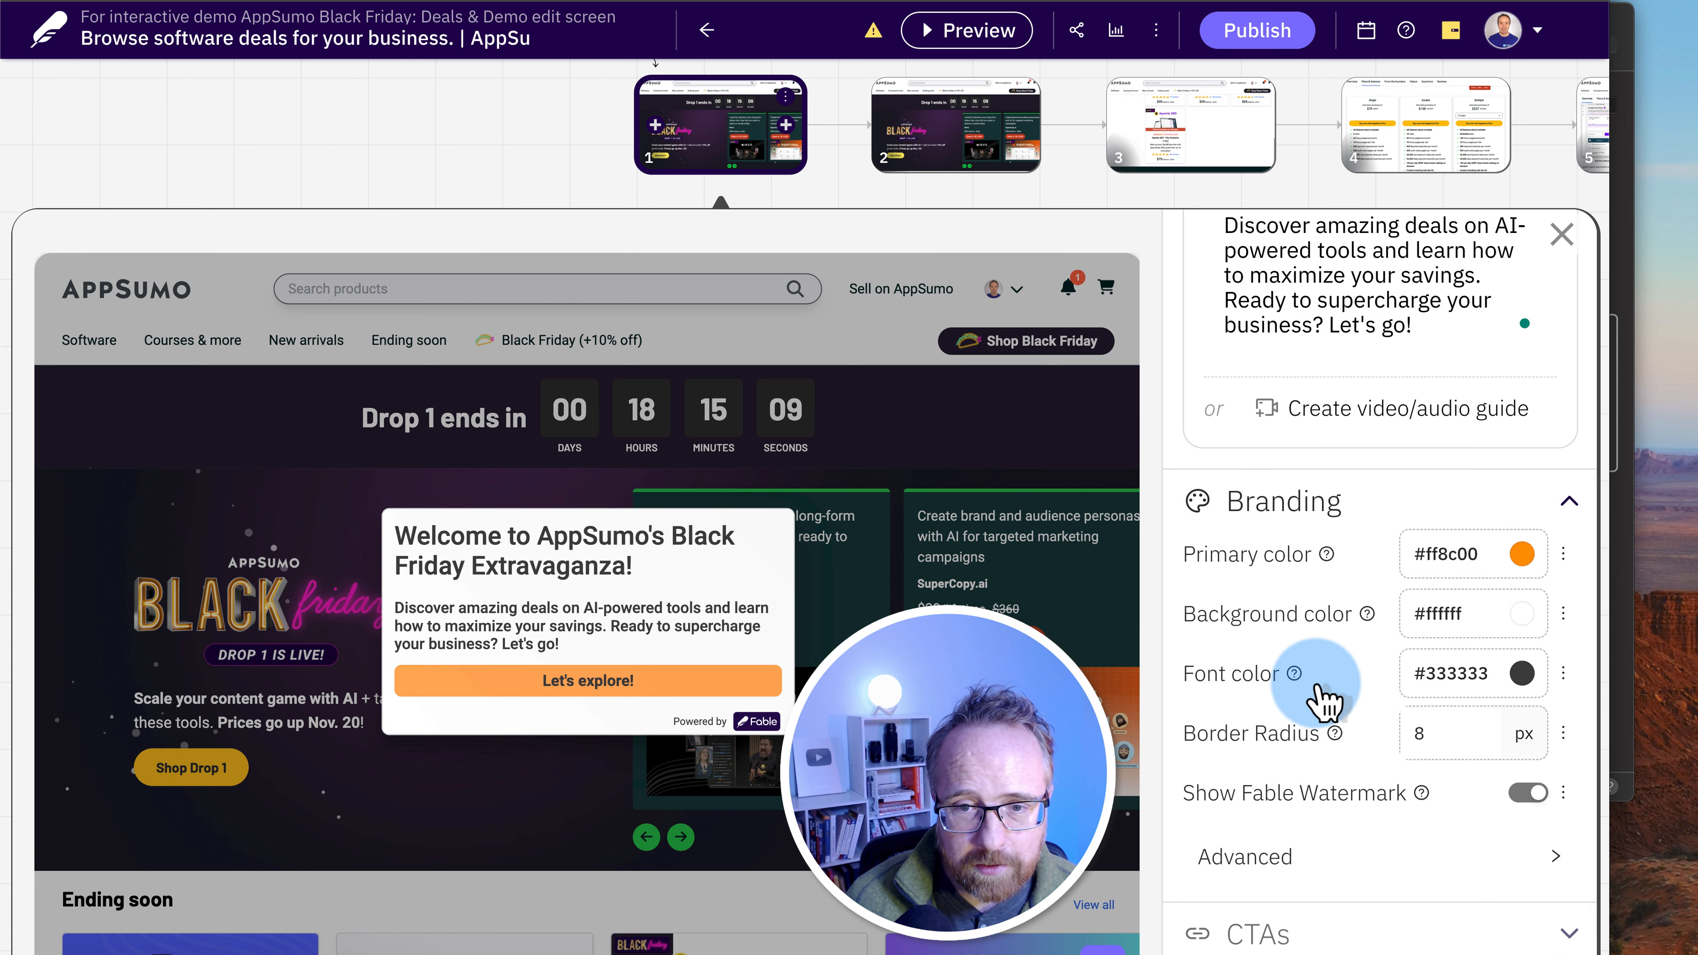
scroll(1269, 569, "down", 1)
scroll(1281, 675, "down", 3)
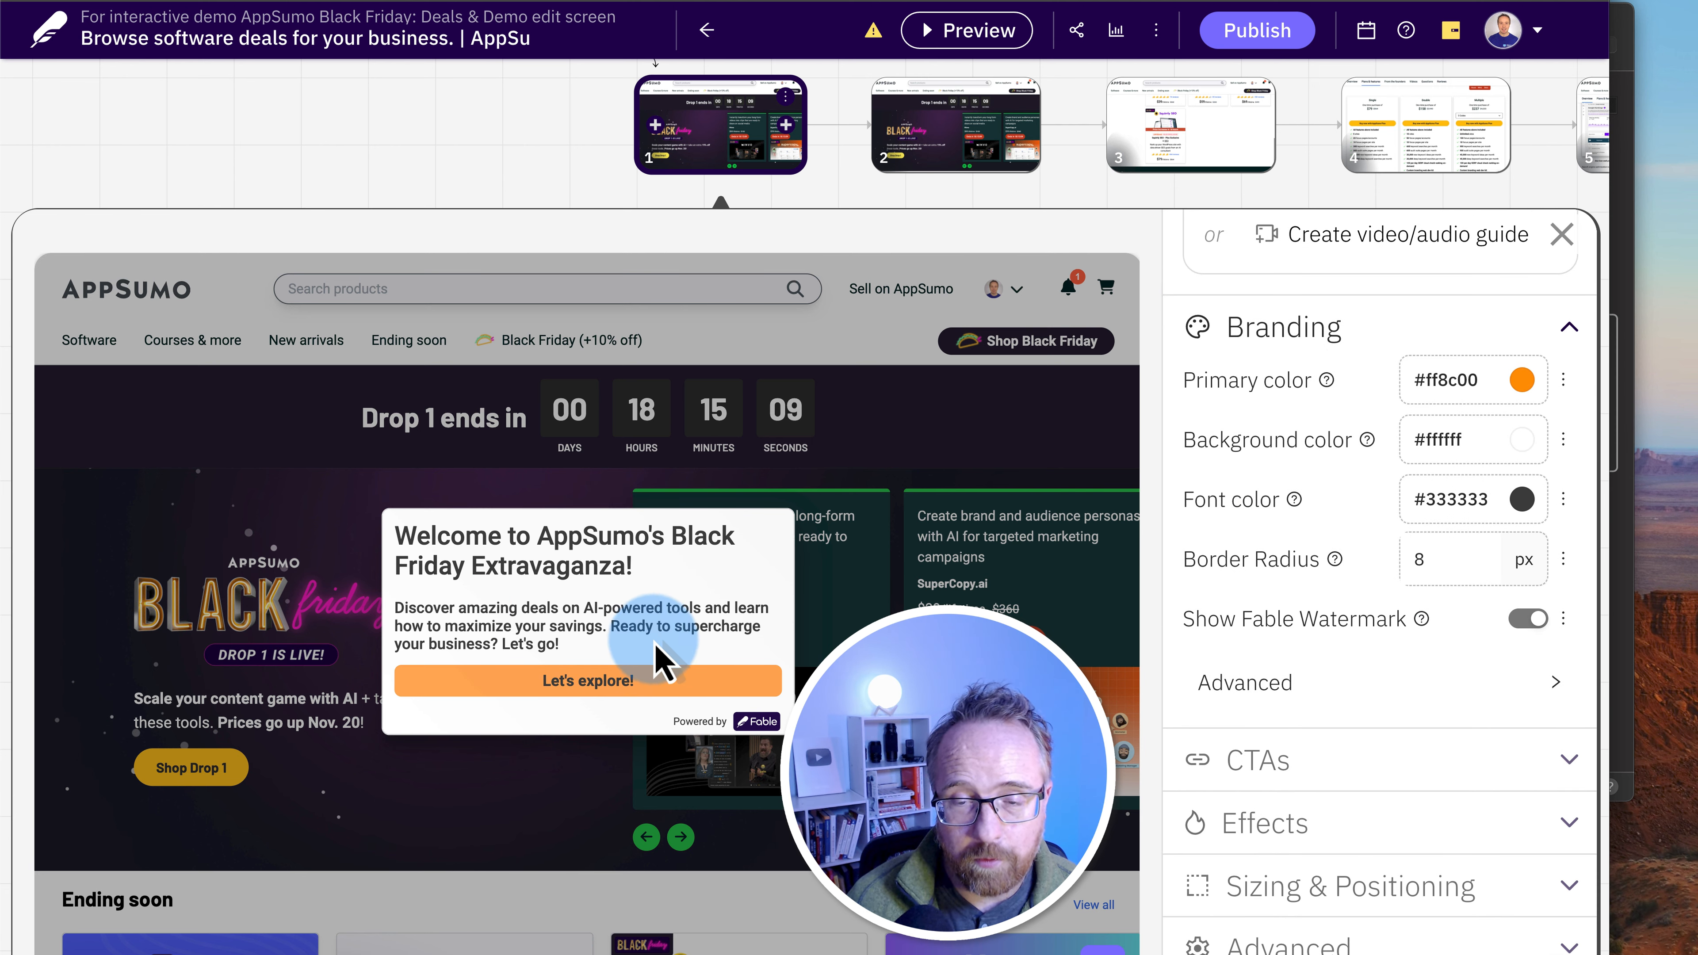
scroll(1390, 677, "down", 1)
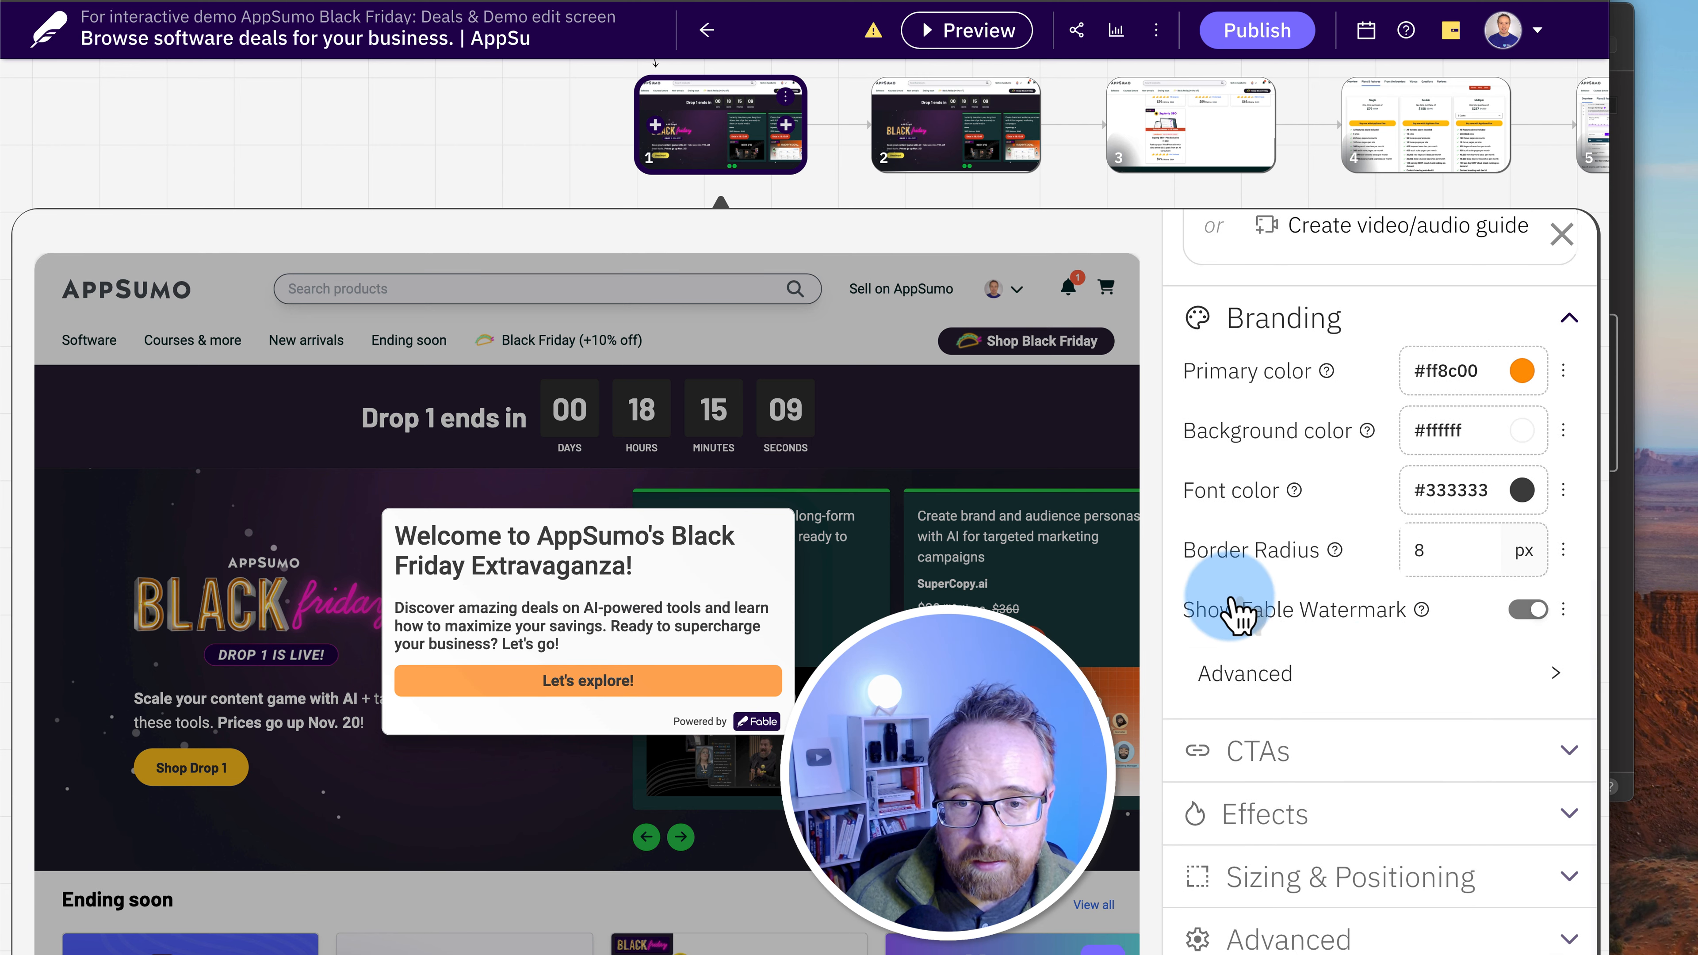
left_click(1526, 619)
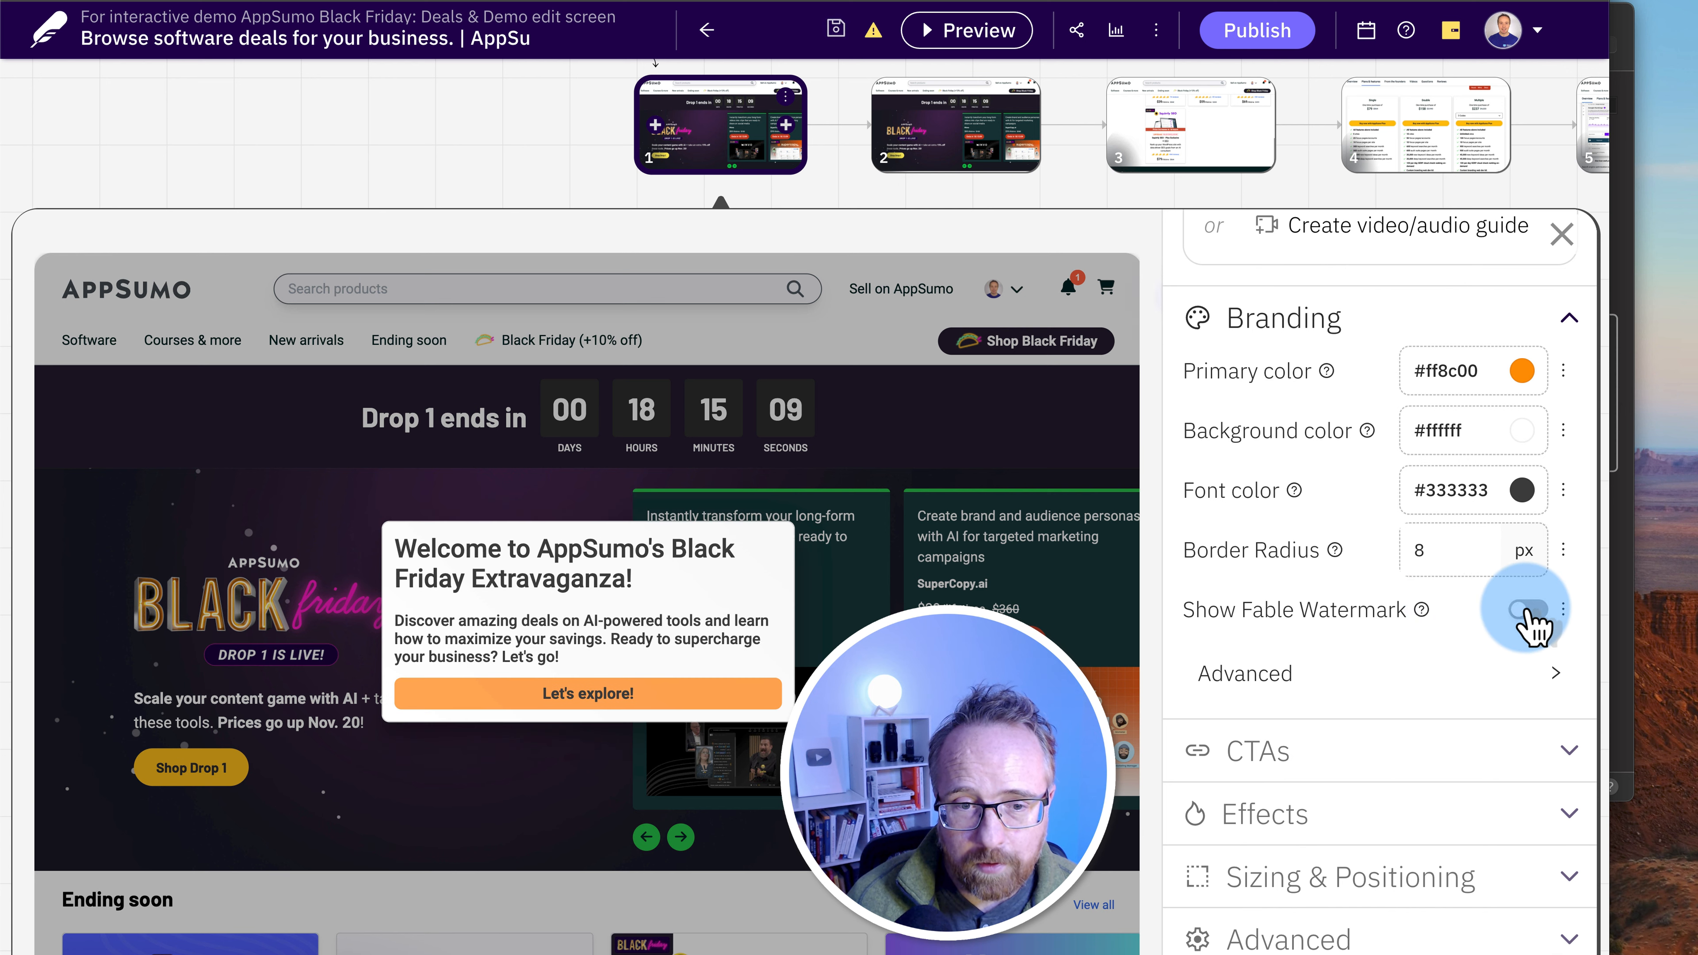
mouse_move(1422, 614)
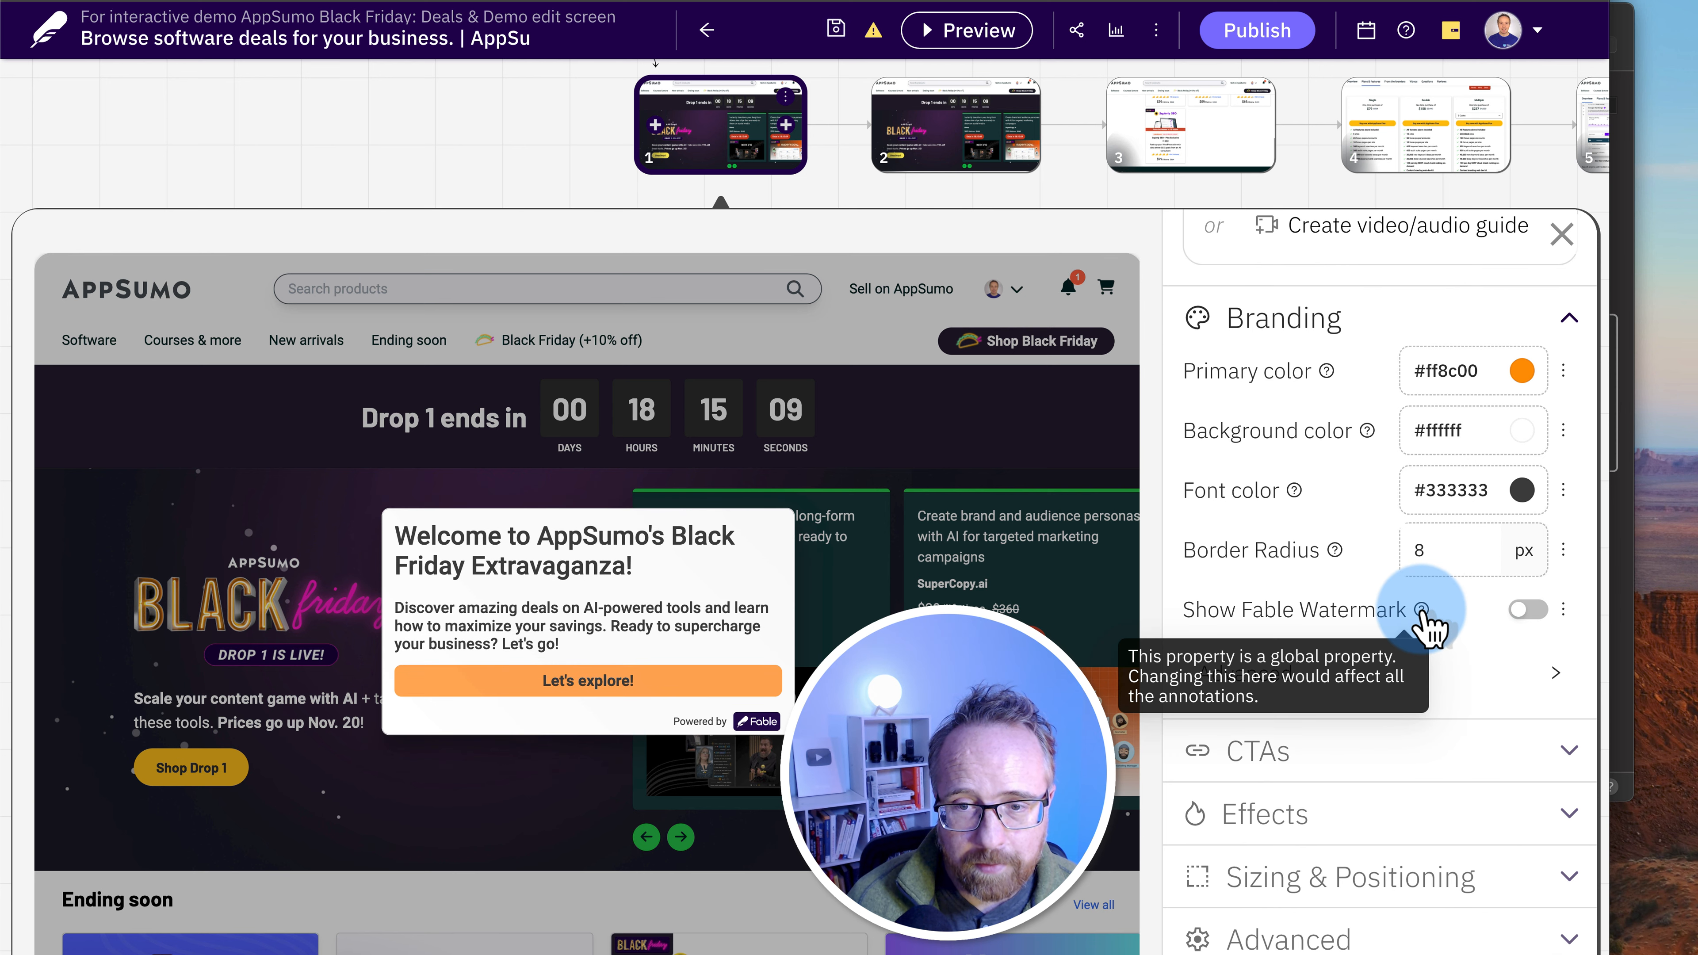
Examine the advanced branding options for border color, selection color, font family, selection effect, selection shape and padding
left_click(1331, 669)
scroll(1326, 645, "down", 4)
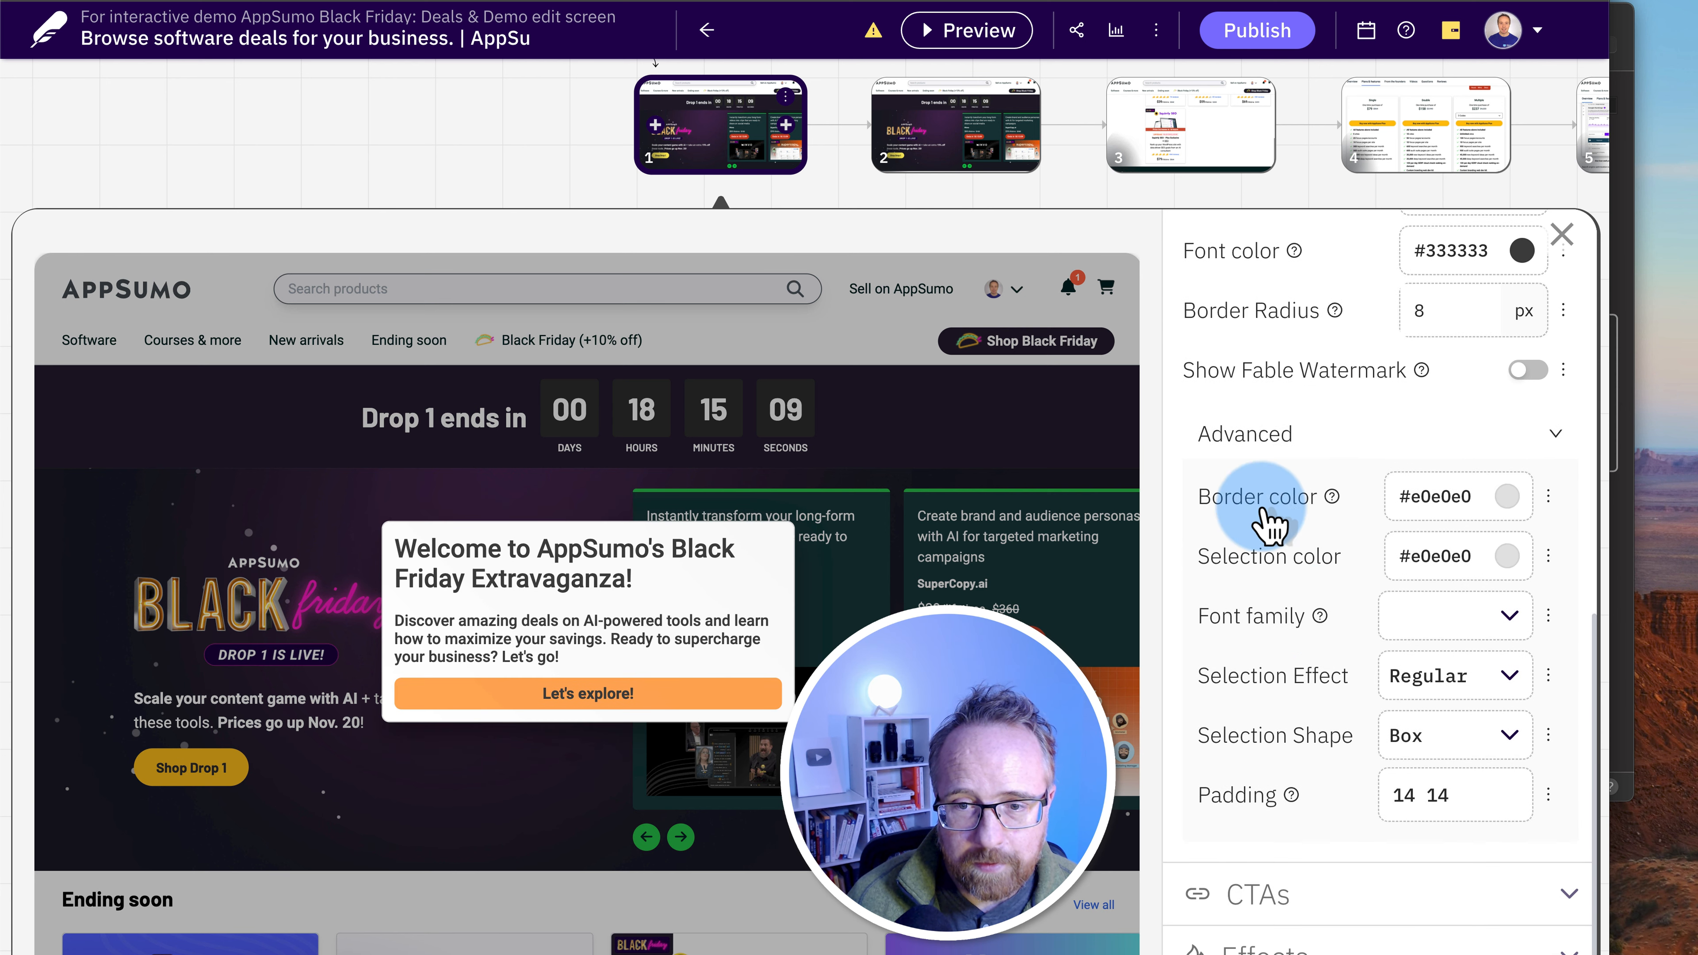
scroll(1317, 799, "down", 2)
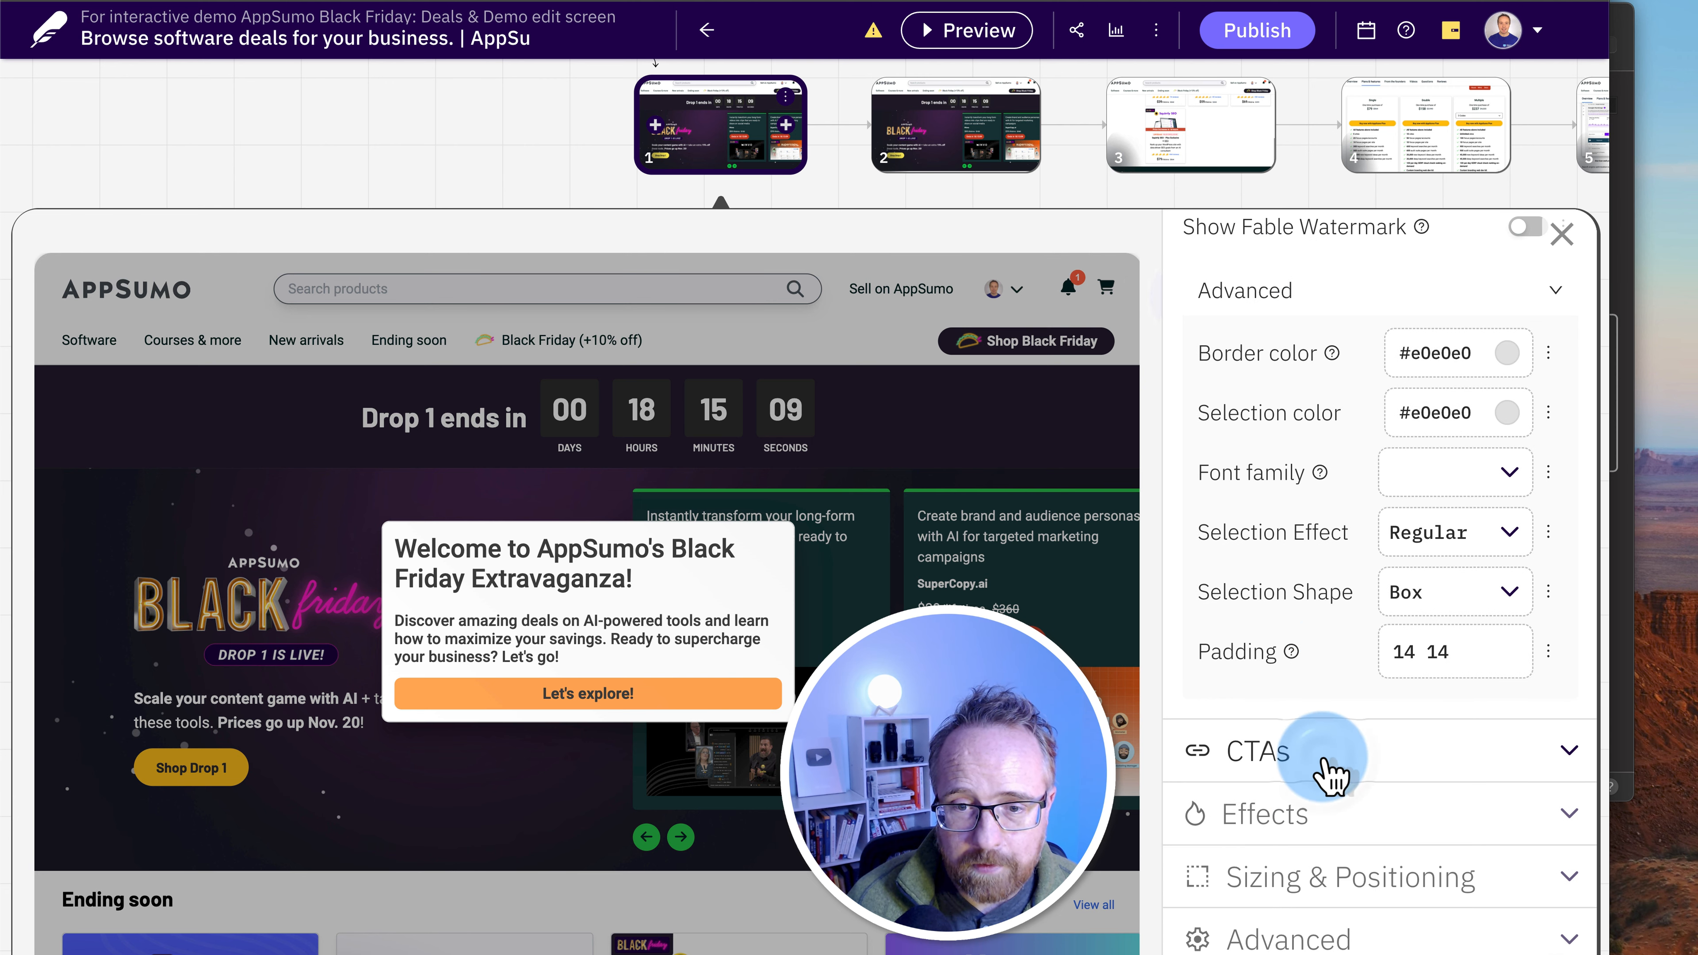
Set the welcome message's CTA button layout to horizontal
left_click(1330, 776)
scroll(1294, 720, "down", 2)
left_click(1201, 539)
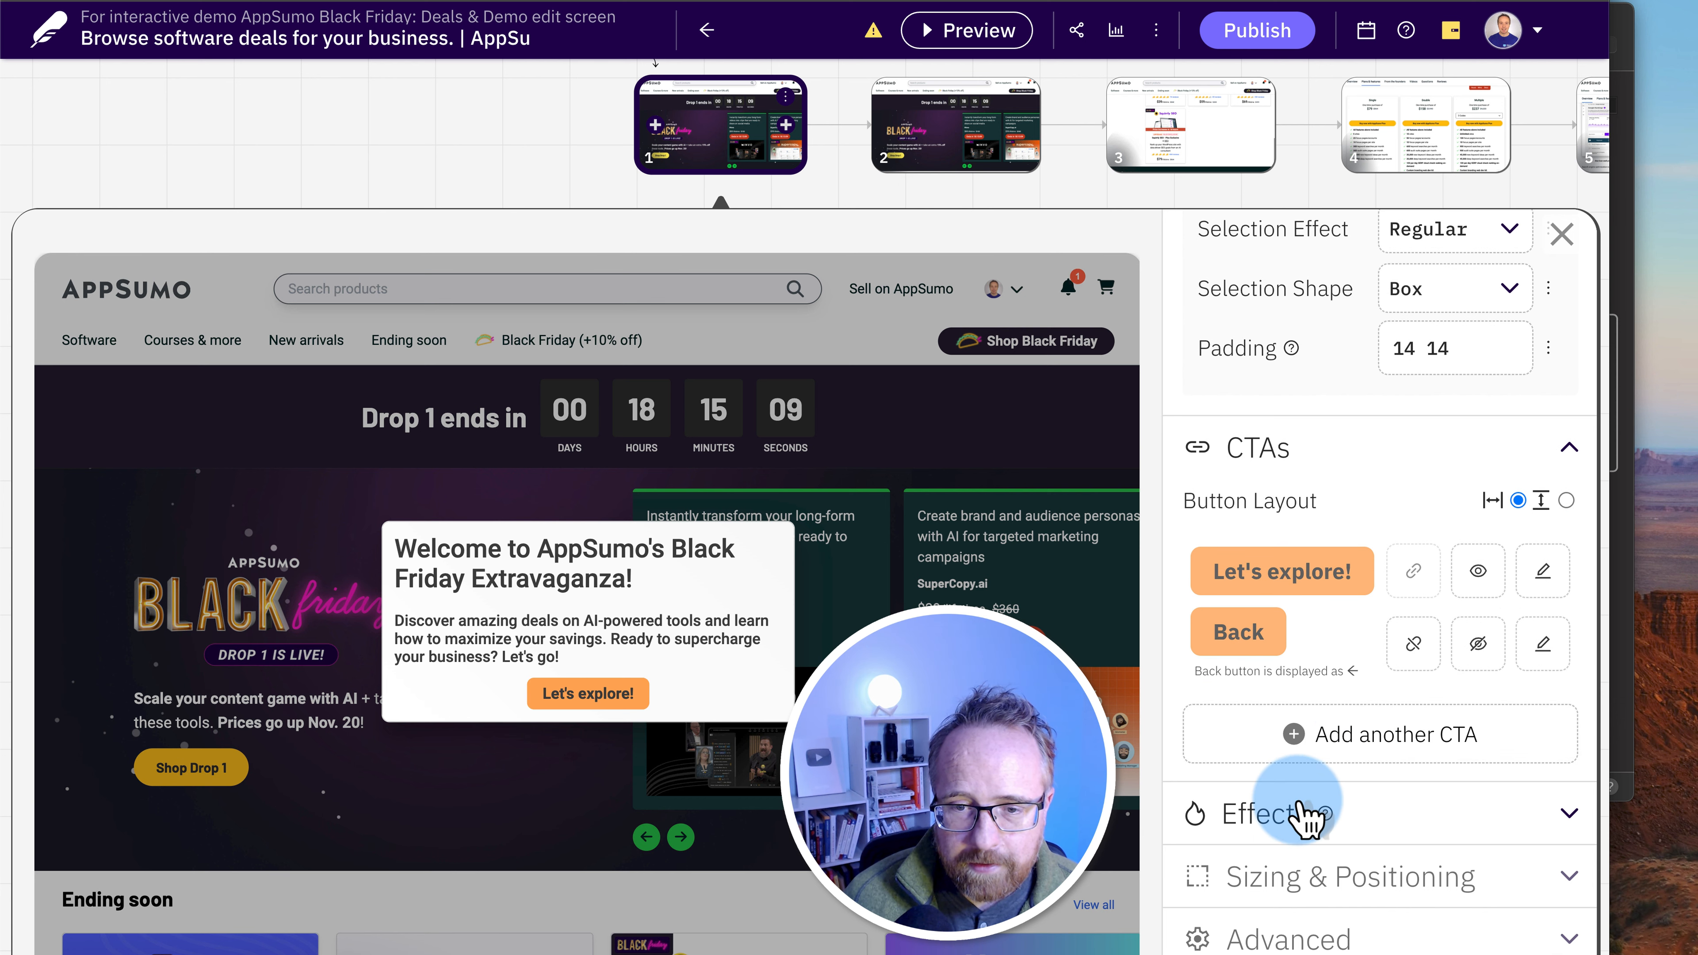
Examine the welcome annotation's effect presets for the screen and for the annotation card
left_click(1306, 816)
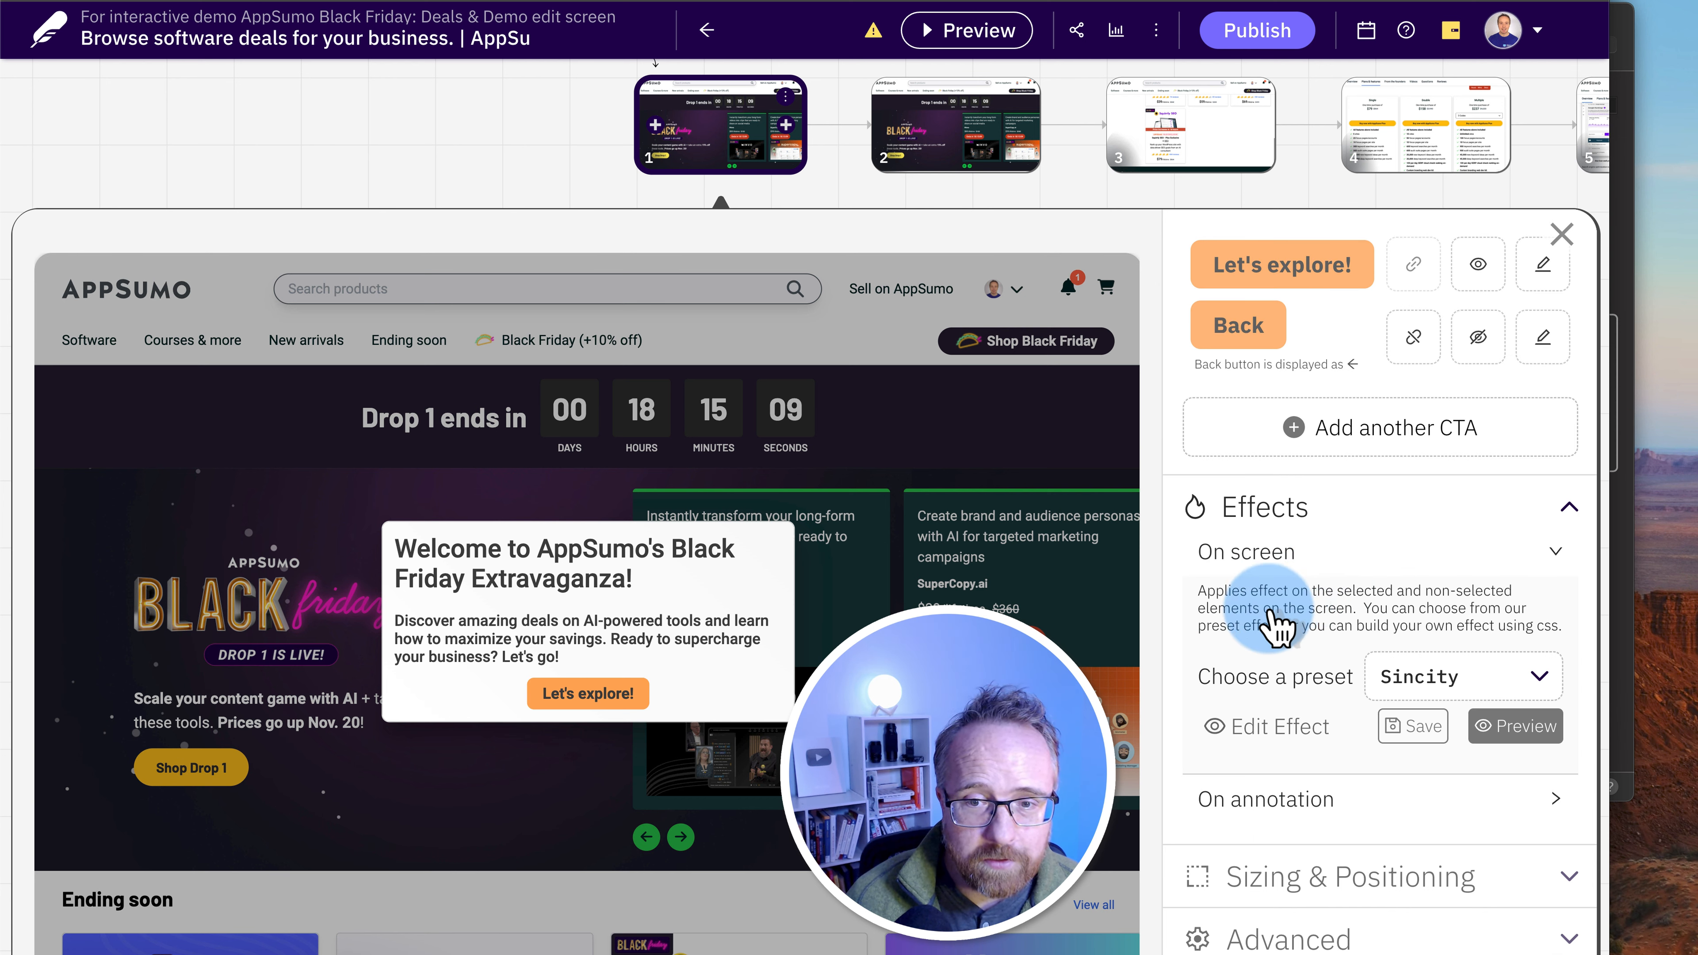
left_click(1452, 678)
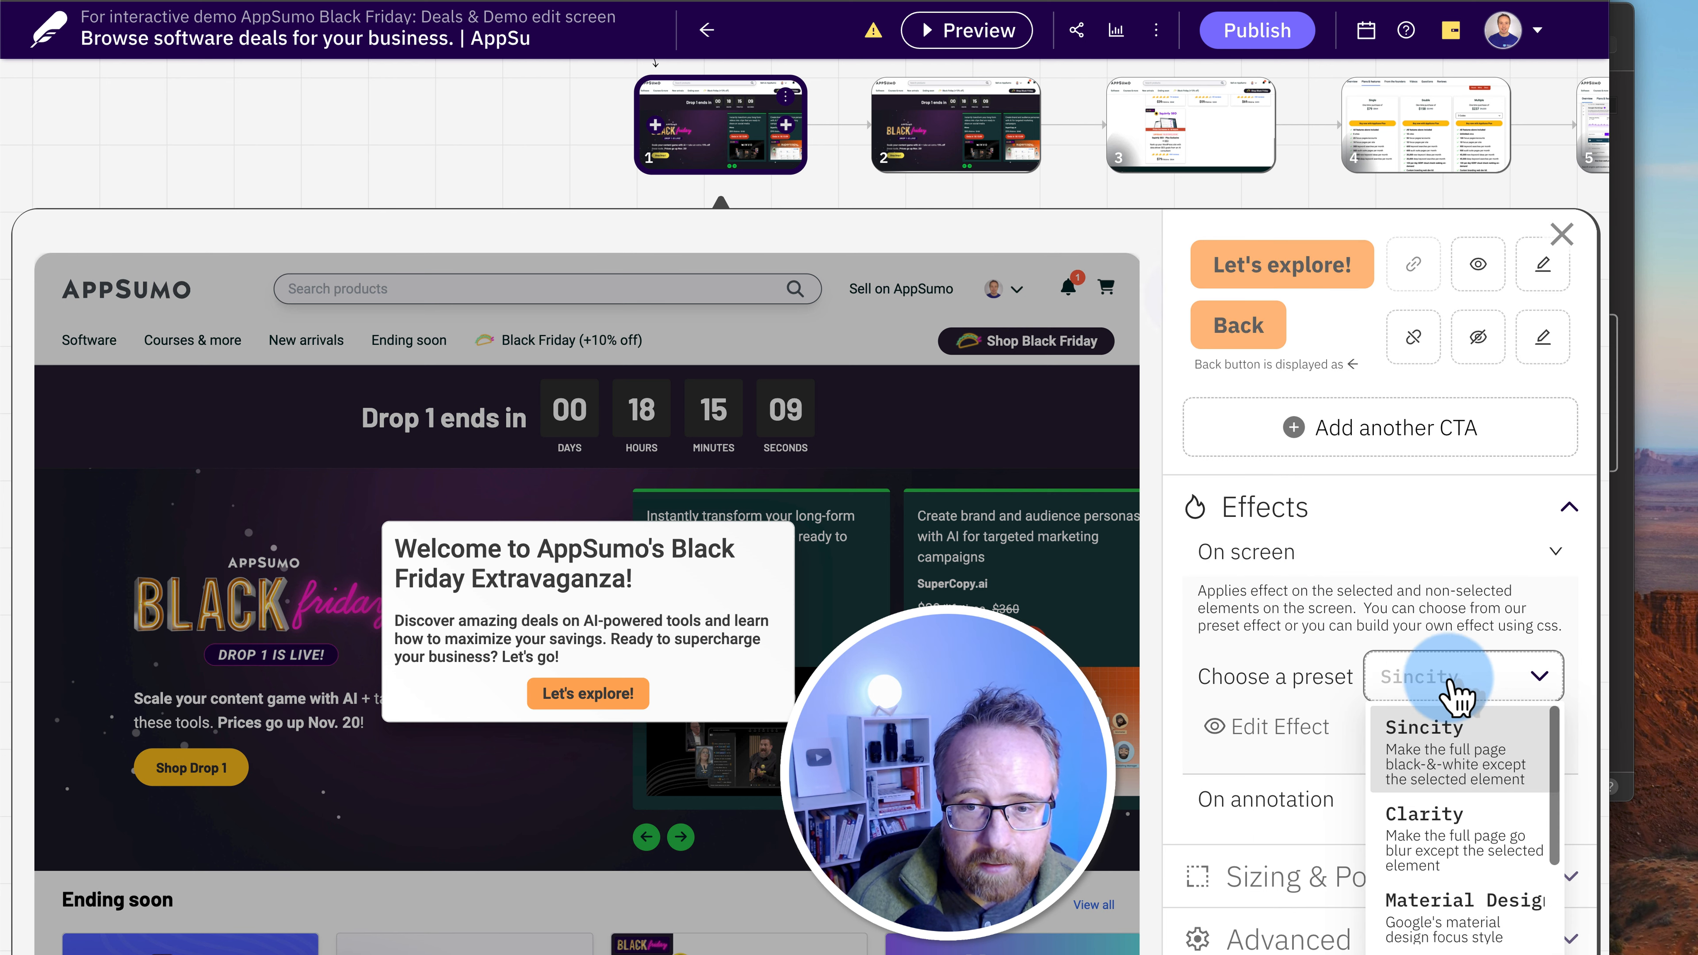
scroll(1458, 836, "down", 4)
scroll(1464, 836, "up", 2)
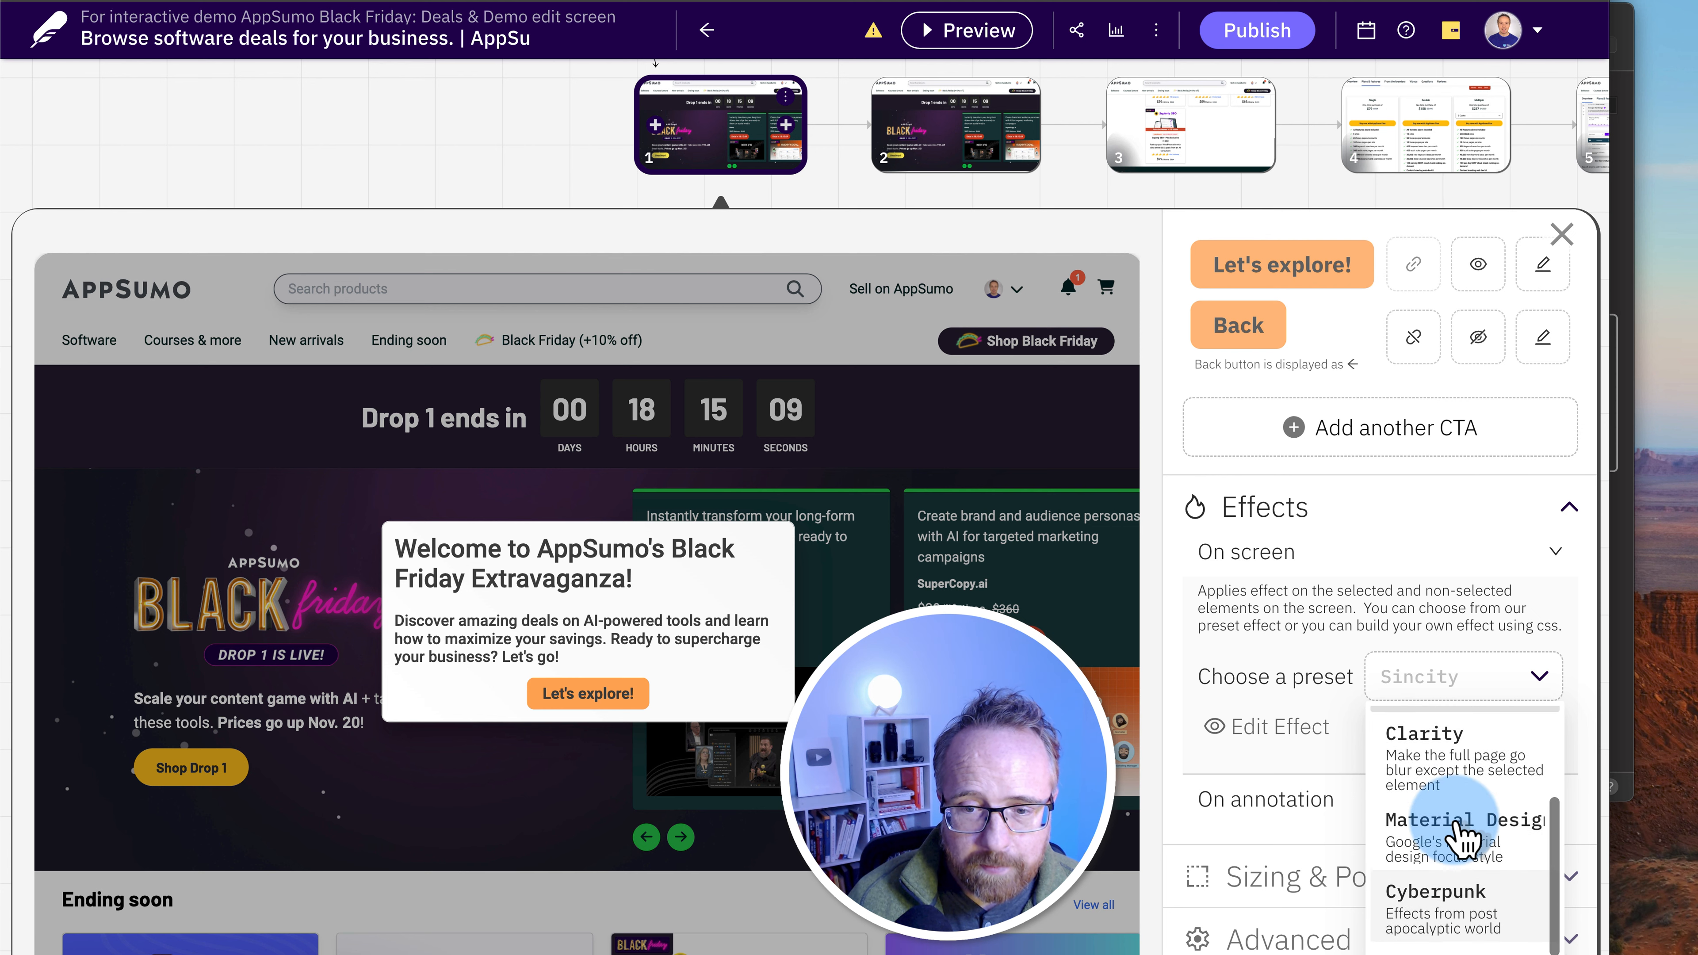
scroll(1463, 836, "down", 1)
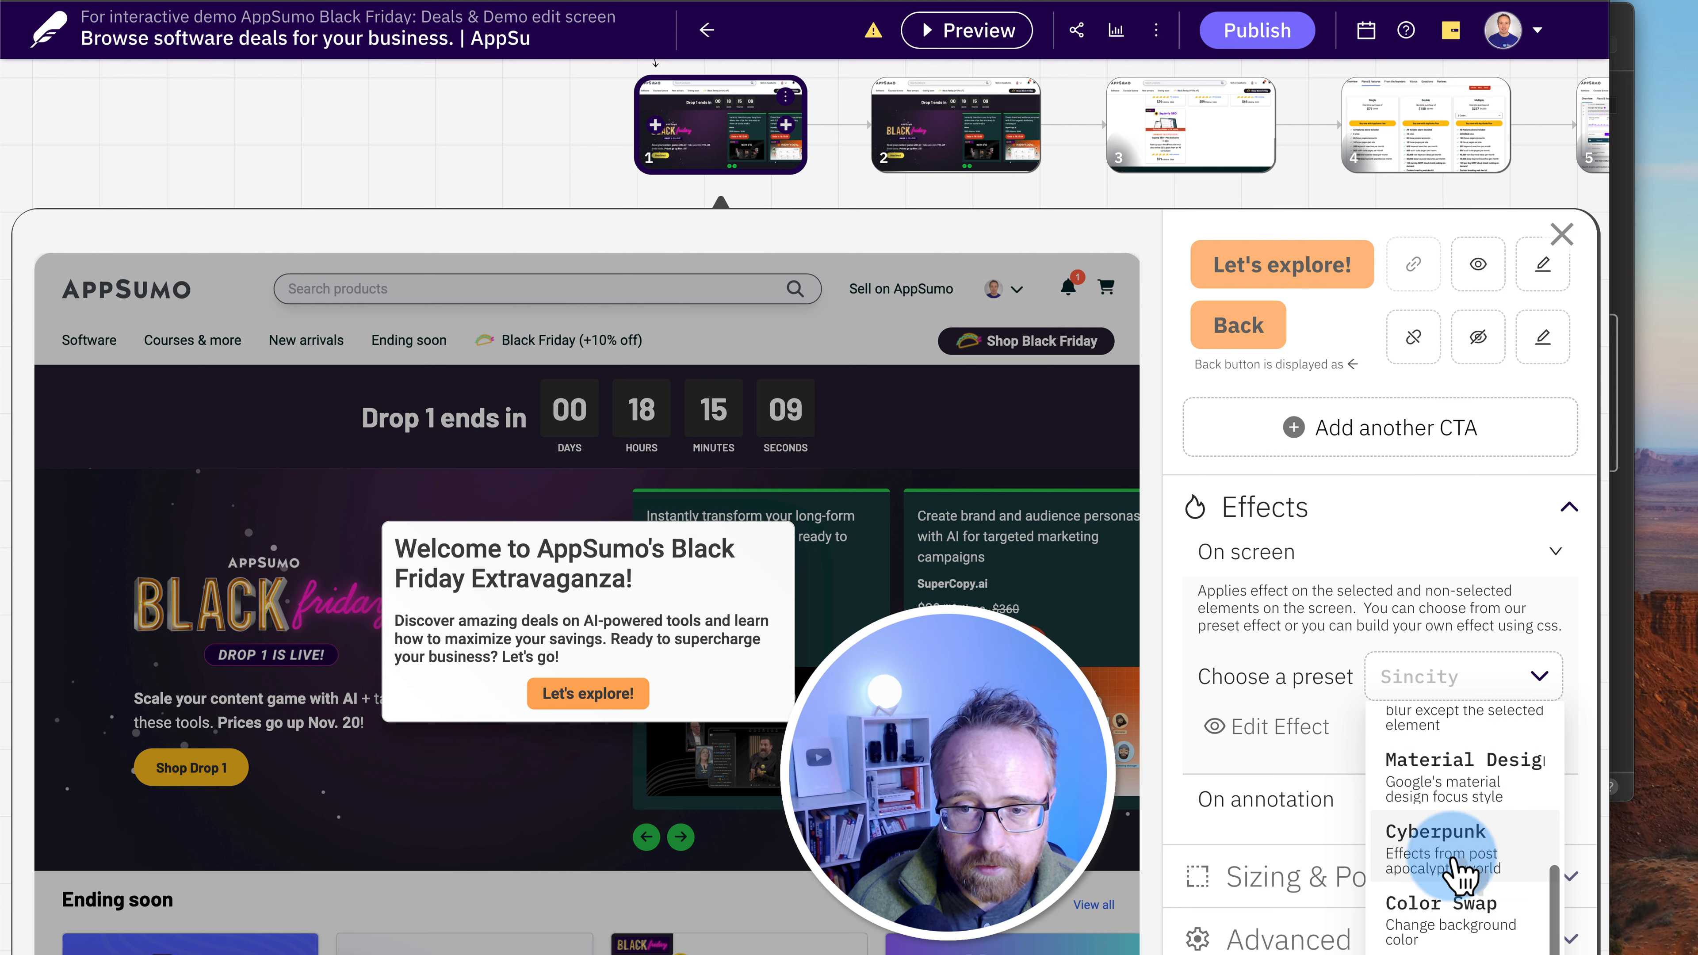
left_click(1206, 826)
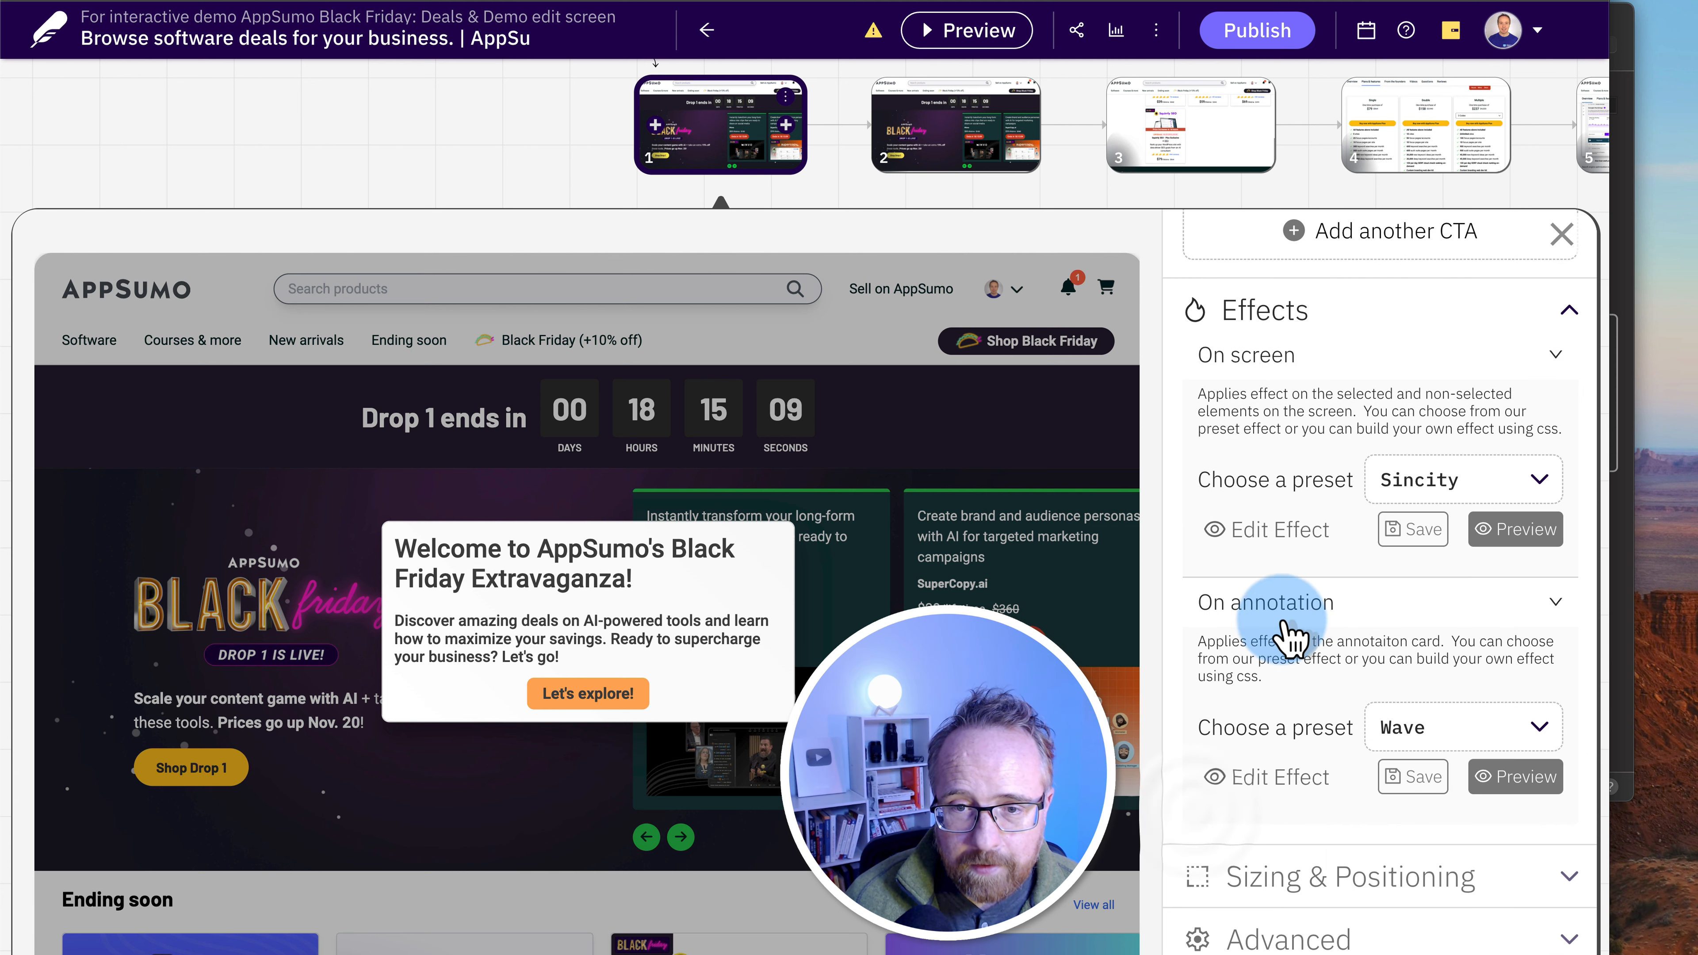
Try the left and right positions for the welcome annotation and return its positioning to auto
left_click(1344, 877)
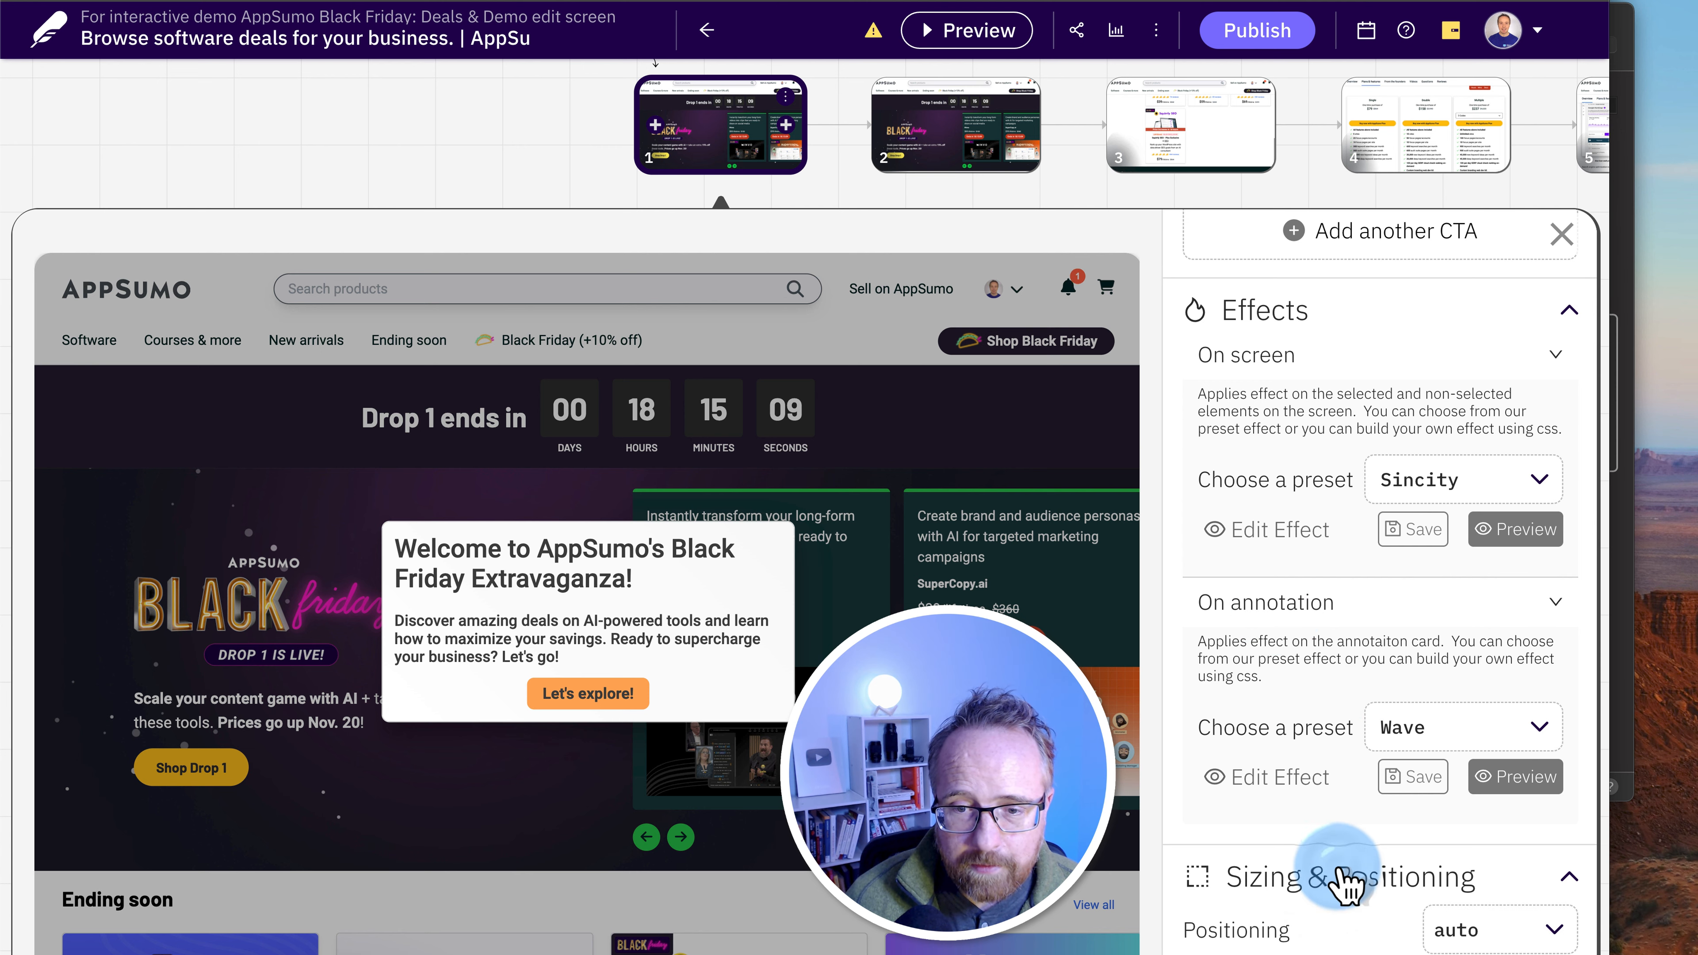
scroll(1326, 869, "down", 2)
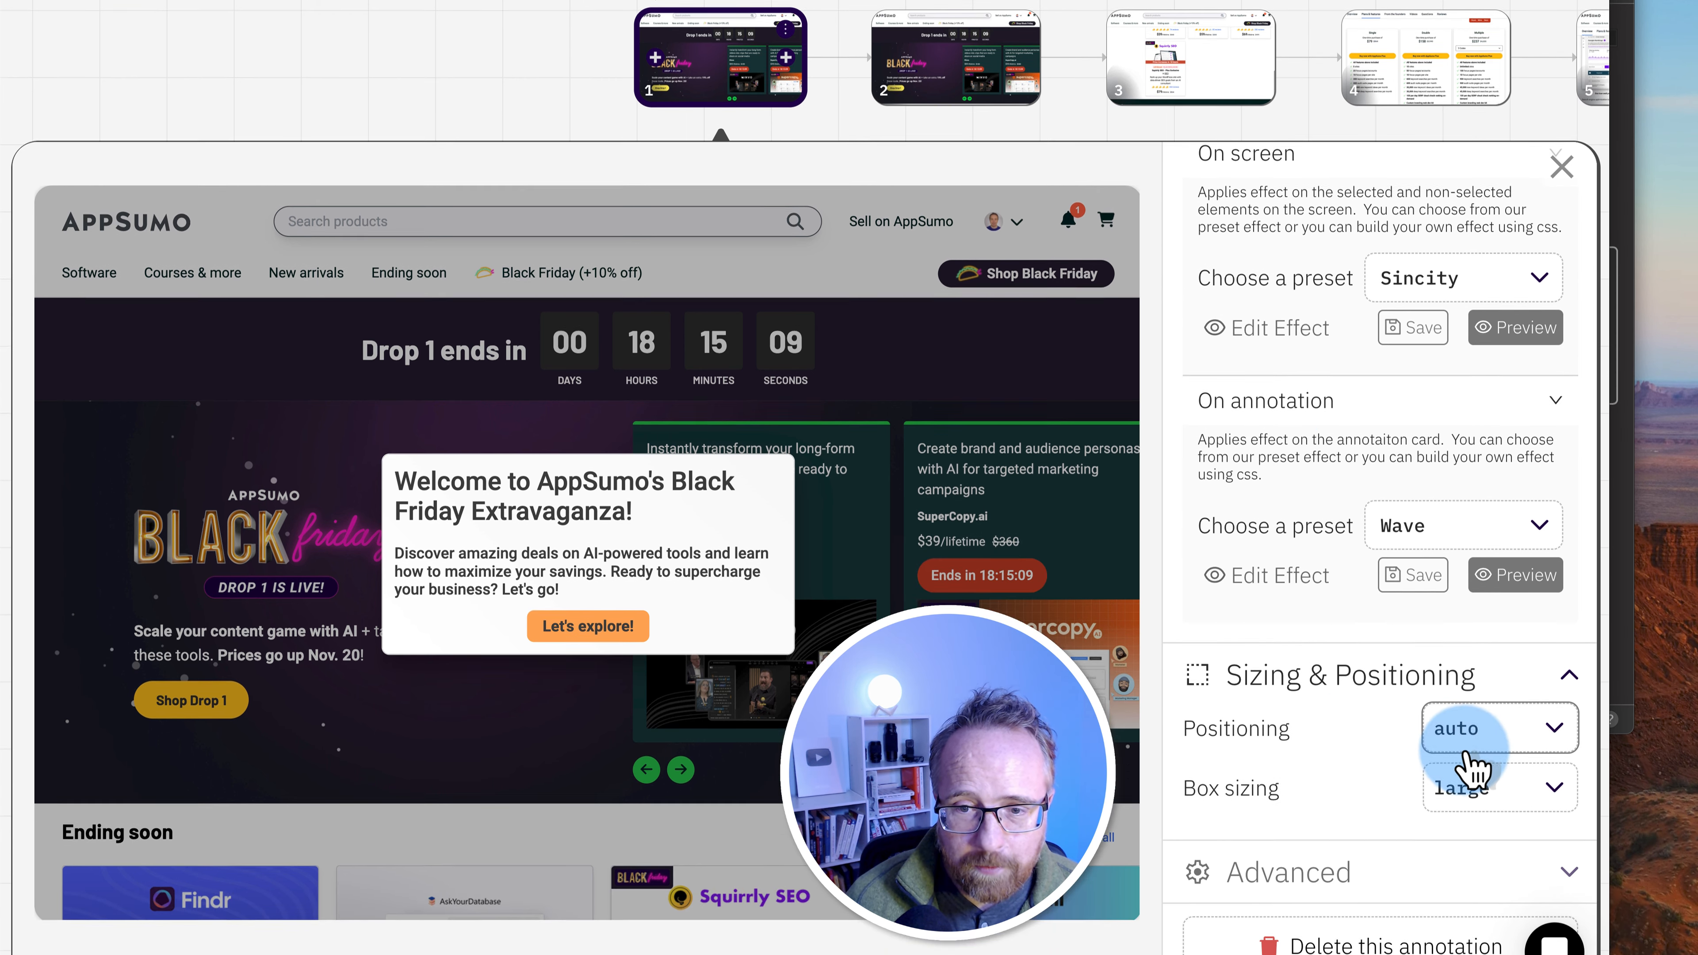
left_click(1540, 735)
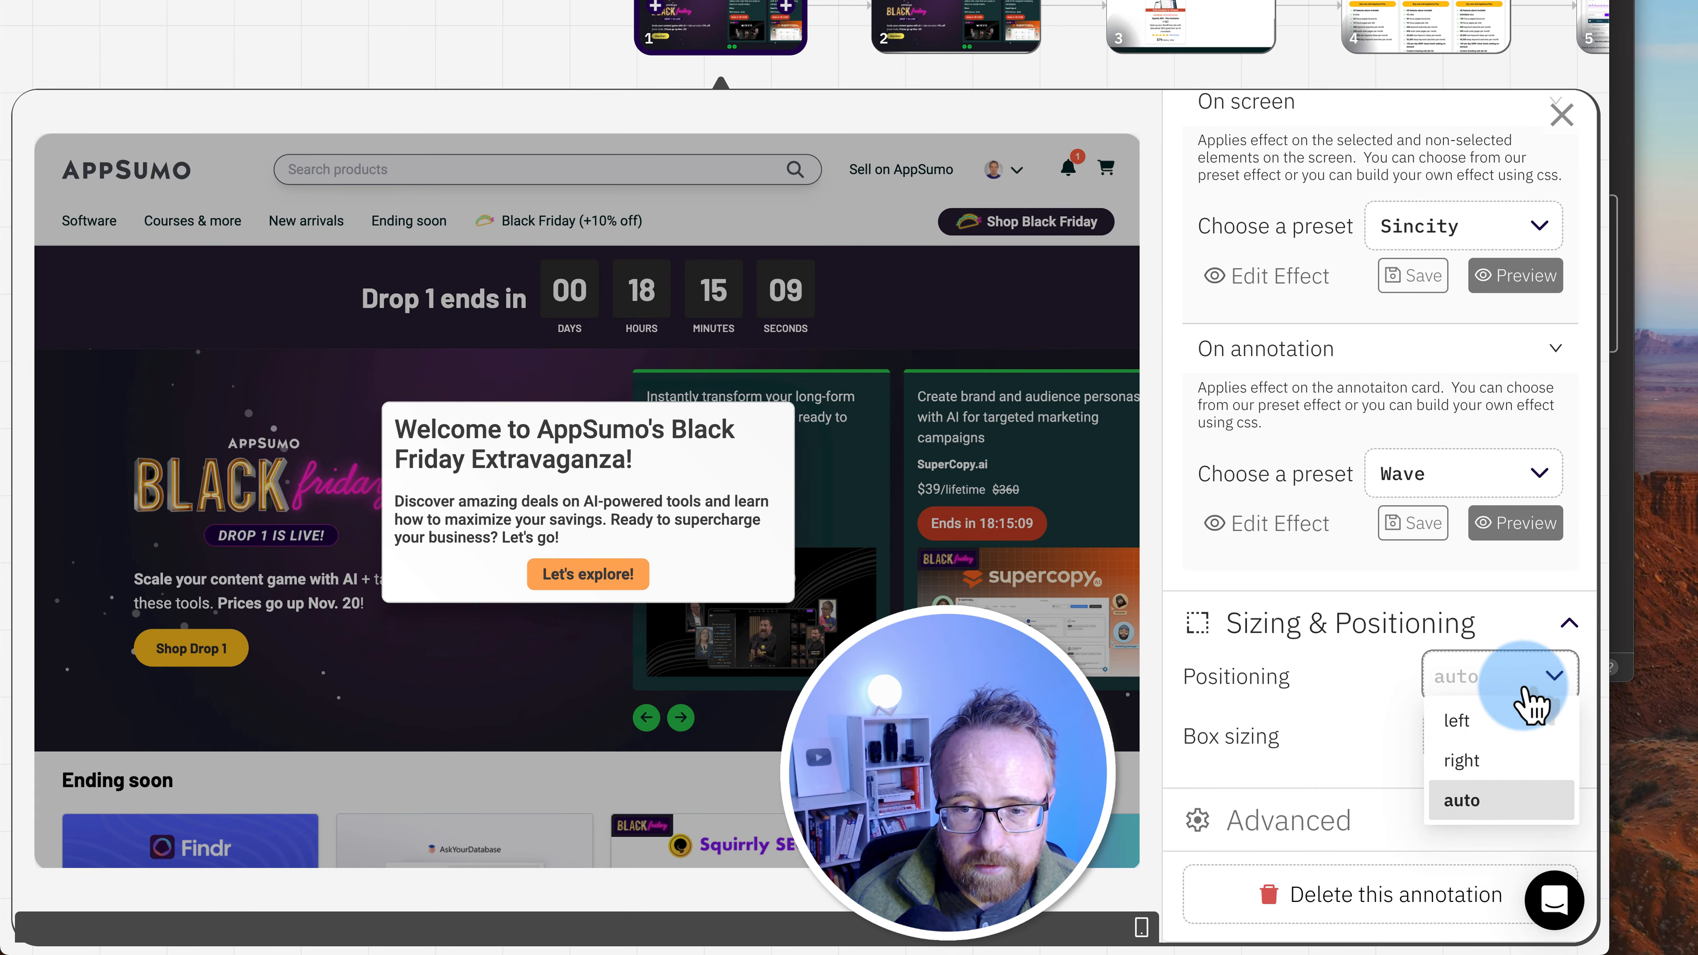
left_click(1464, 726)
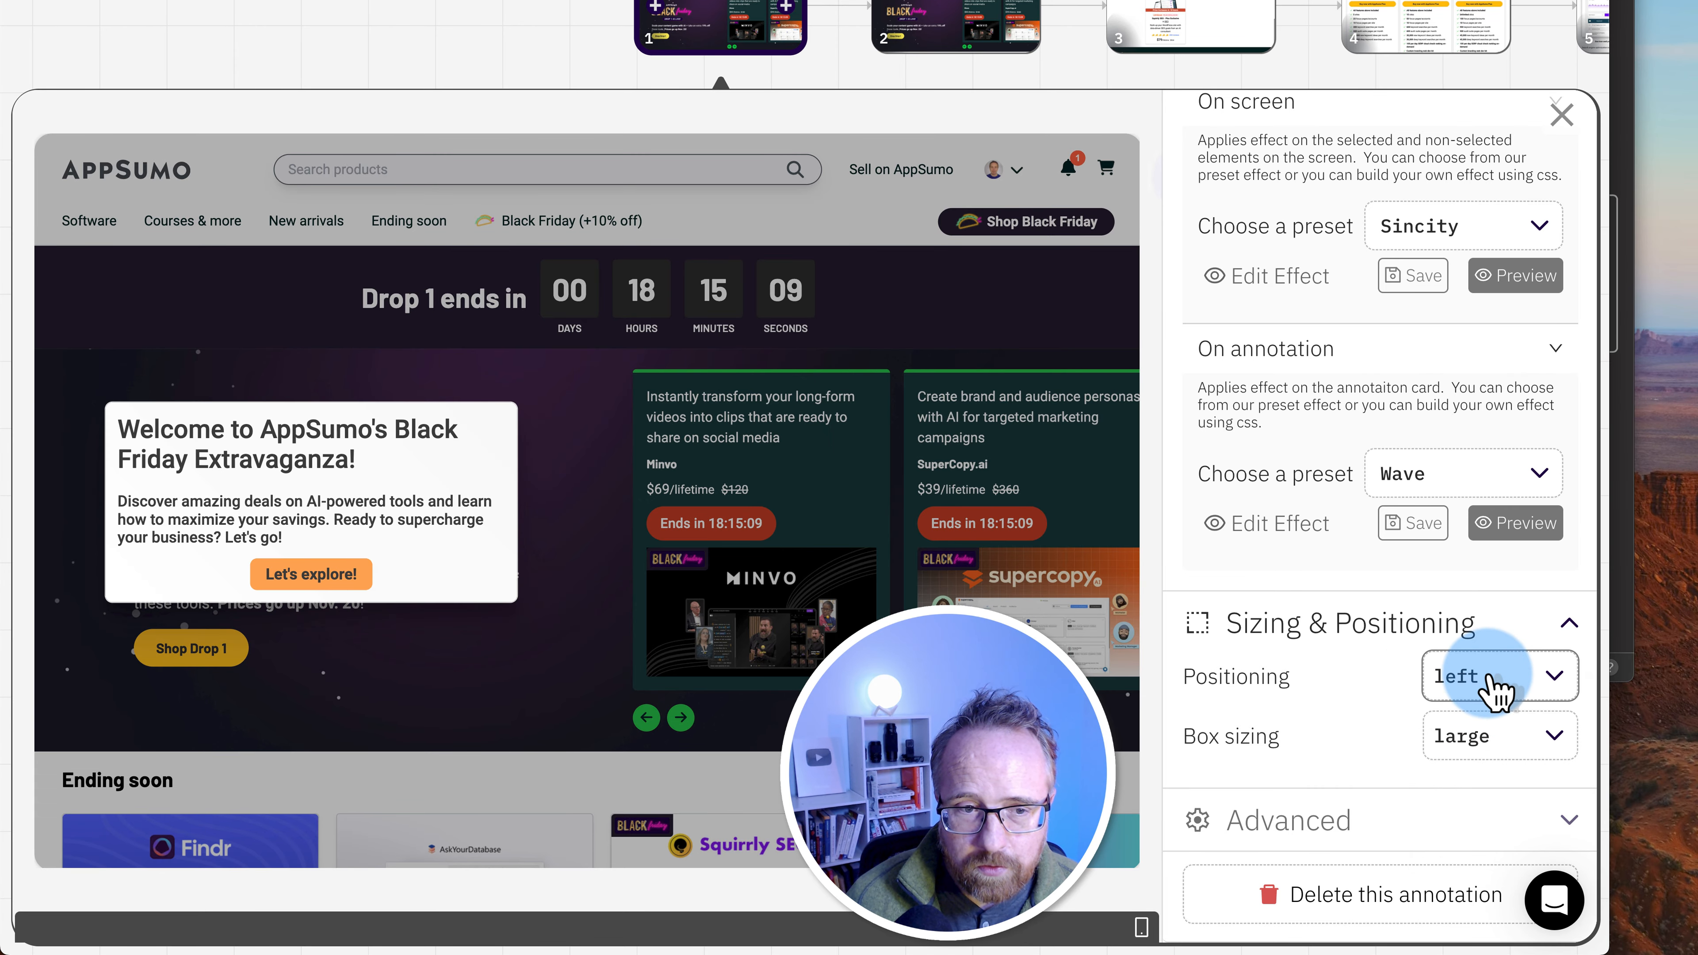
left_click(1488, 682)
left_click(1485, 762)
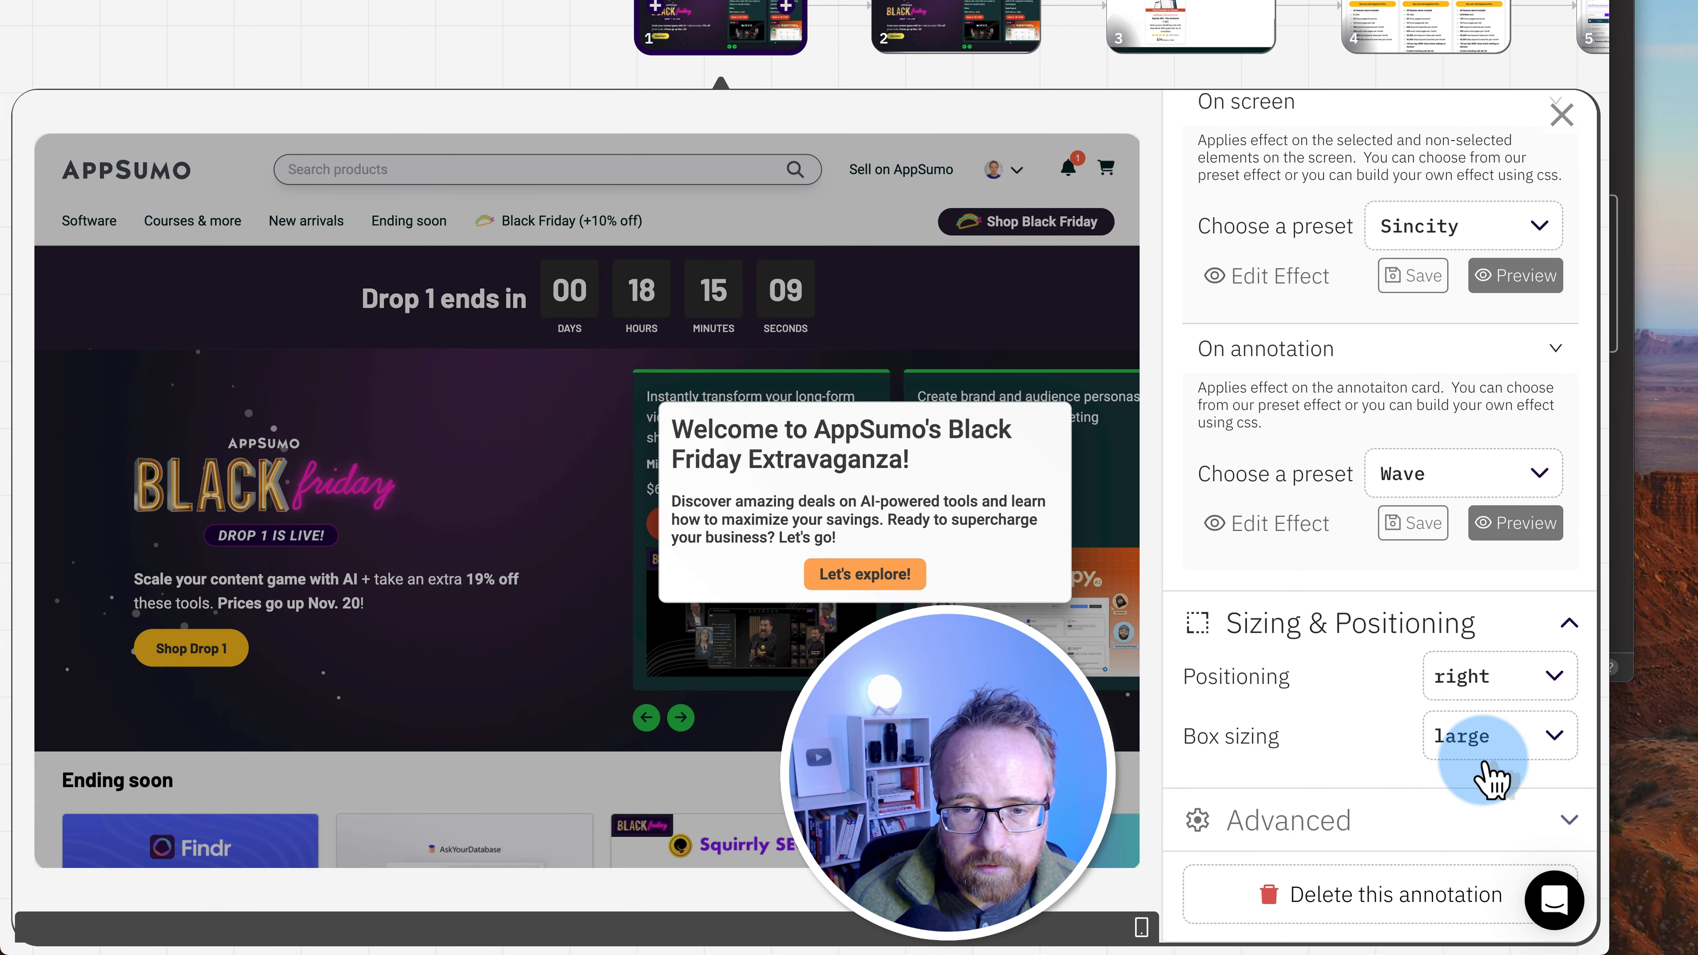
left_click(1492, 676)
left_click(1478, 800)
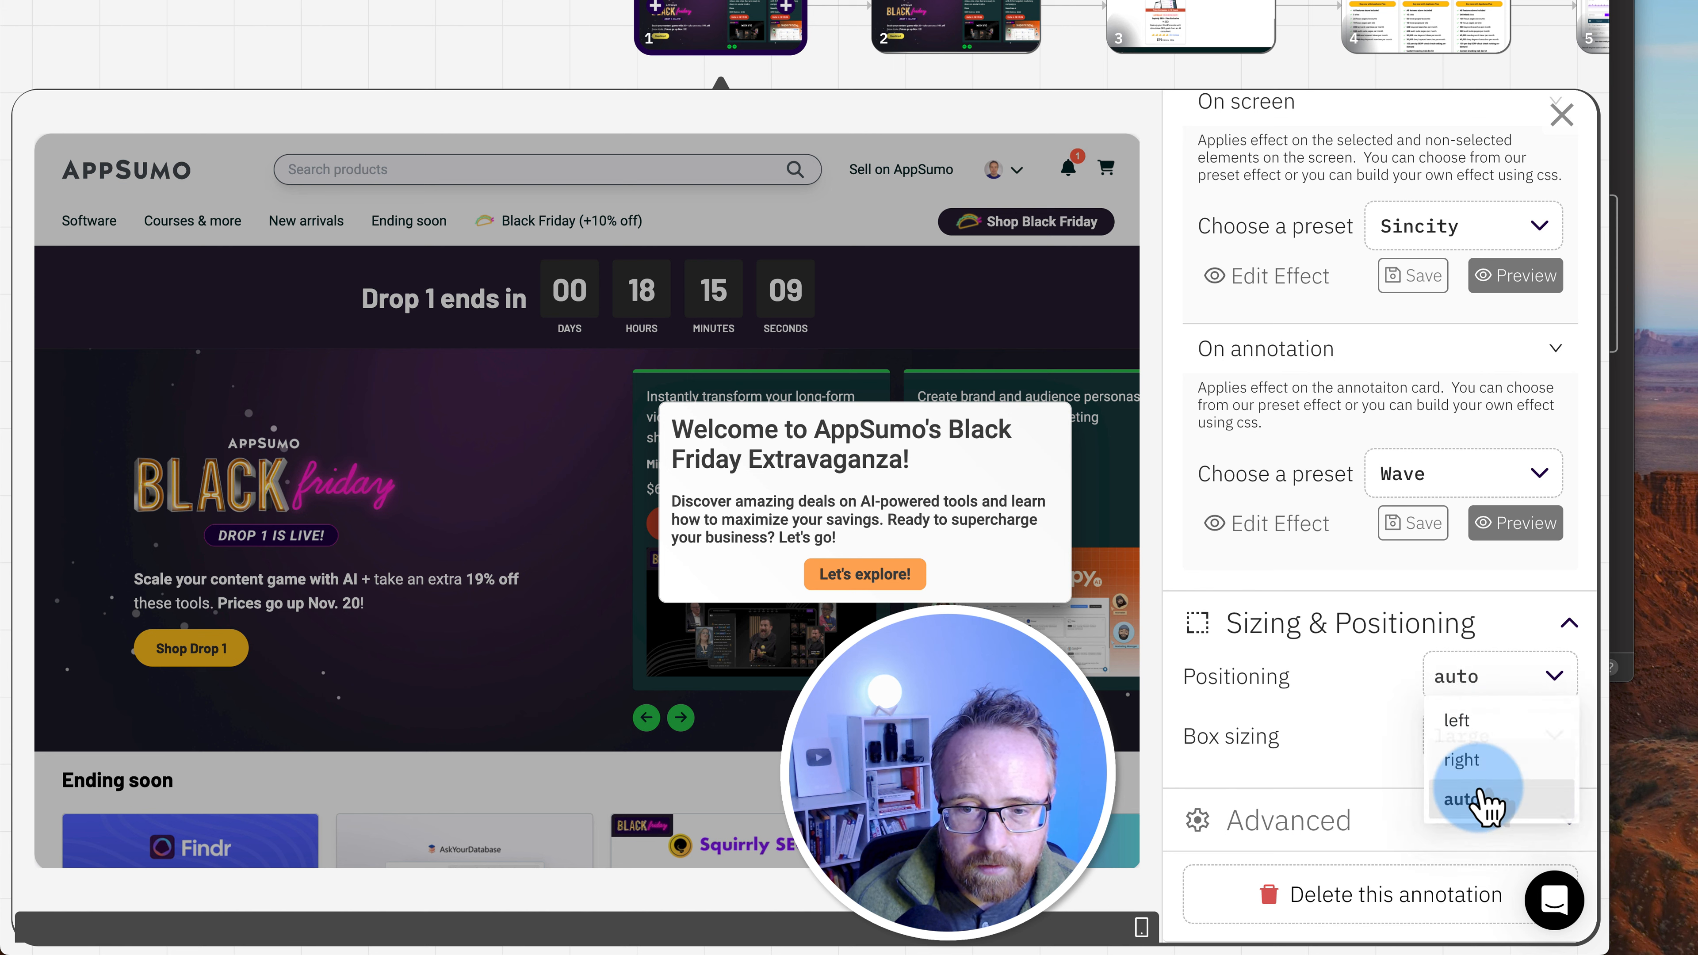
Try the medium and small box sizes for the welcome annotation and return it to large
left_click(1481, 738)
left_click(1477, 821)
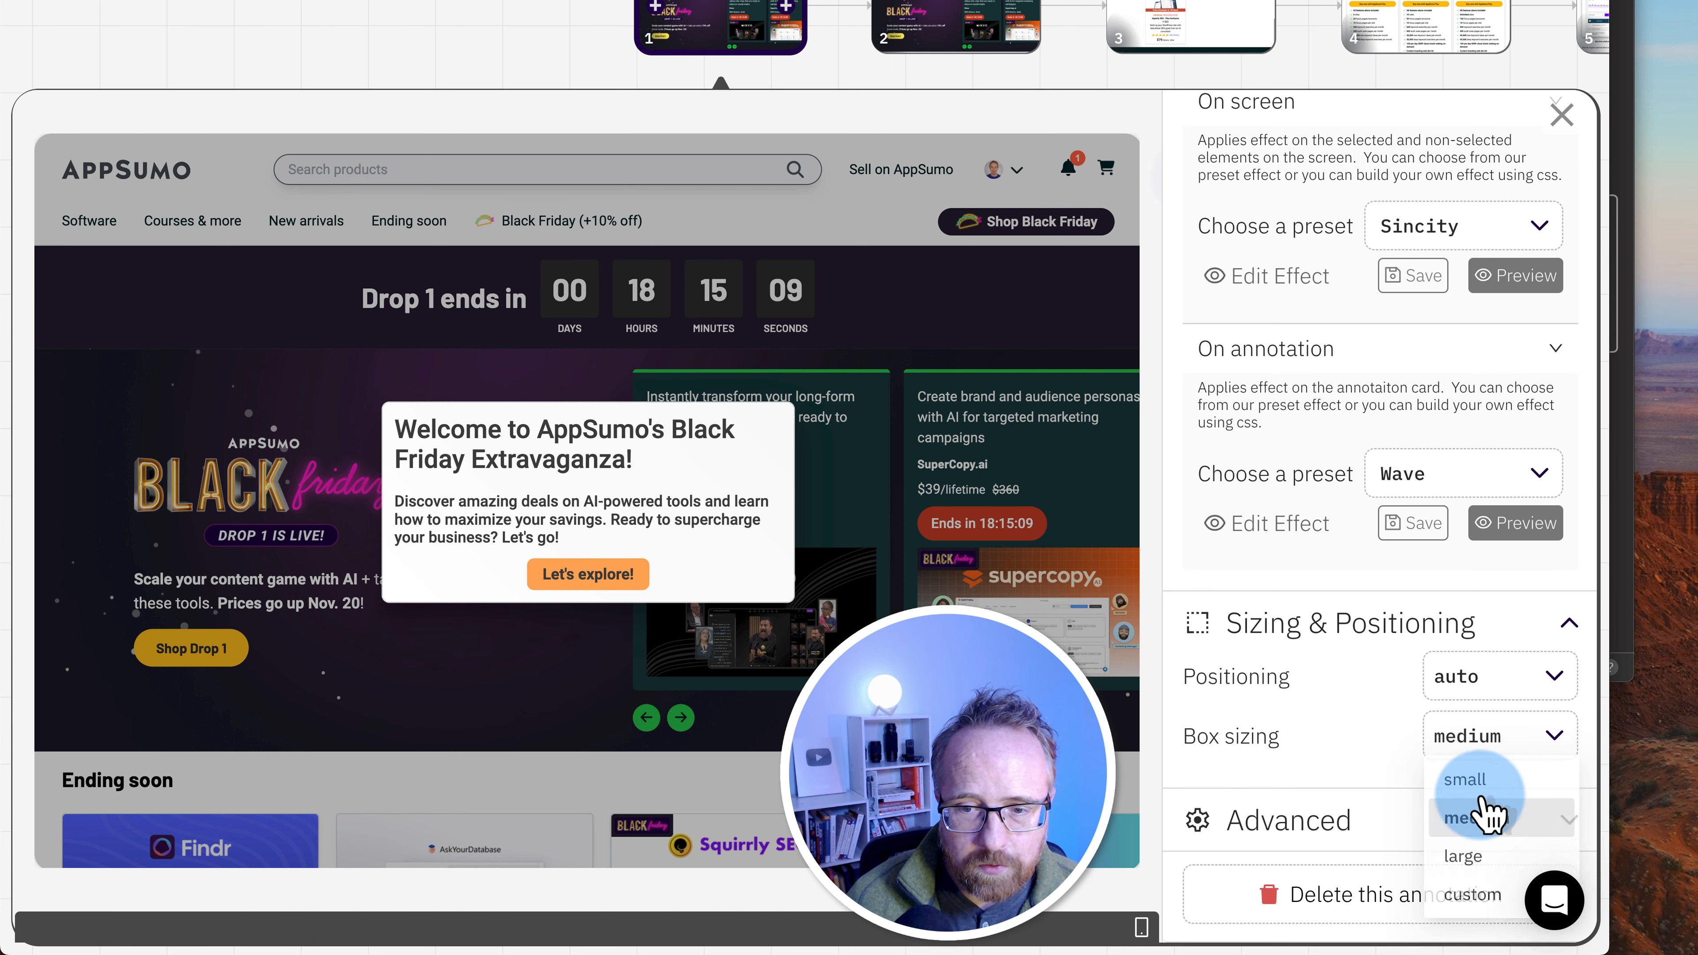
left_click(1476, 754)
left_click(1470, 777)
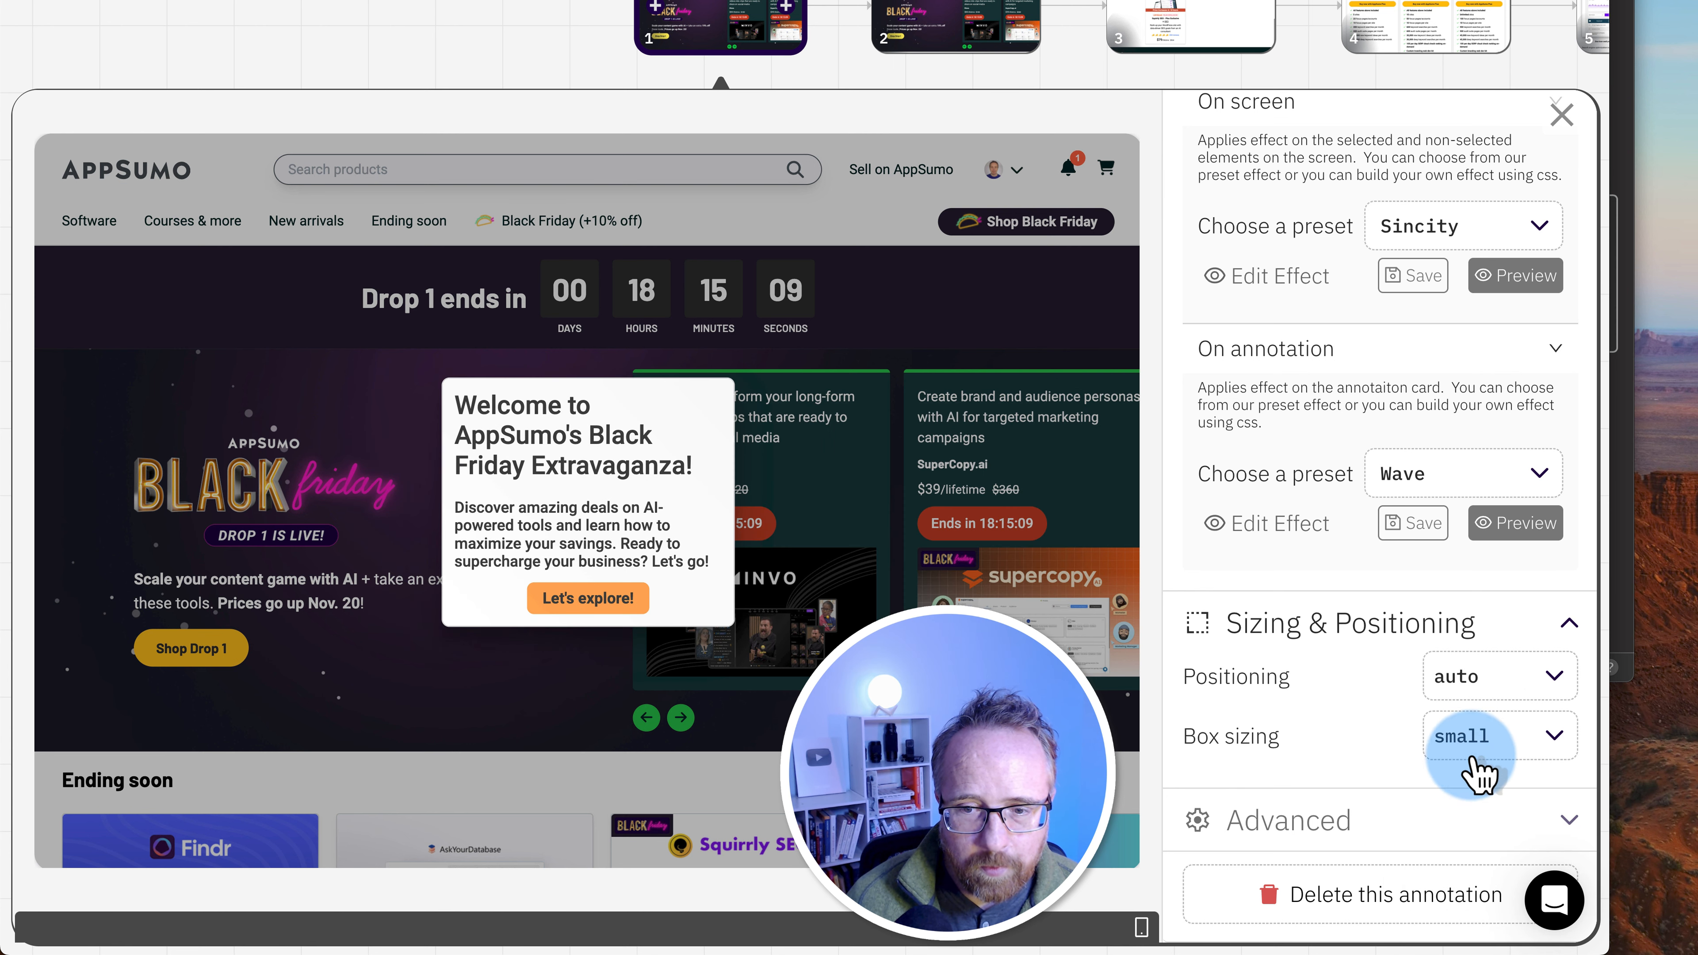
left_click(1471, 743)
left_click(1477, 860)
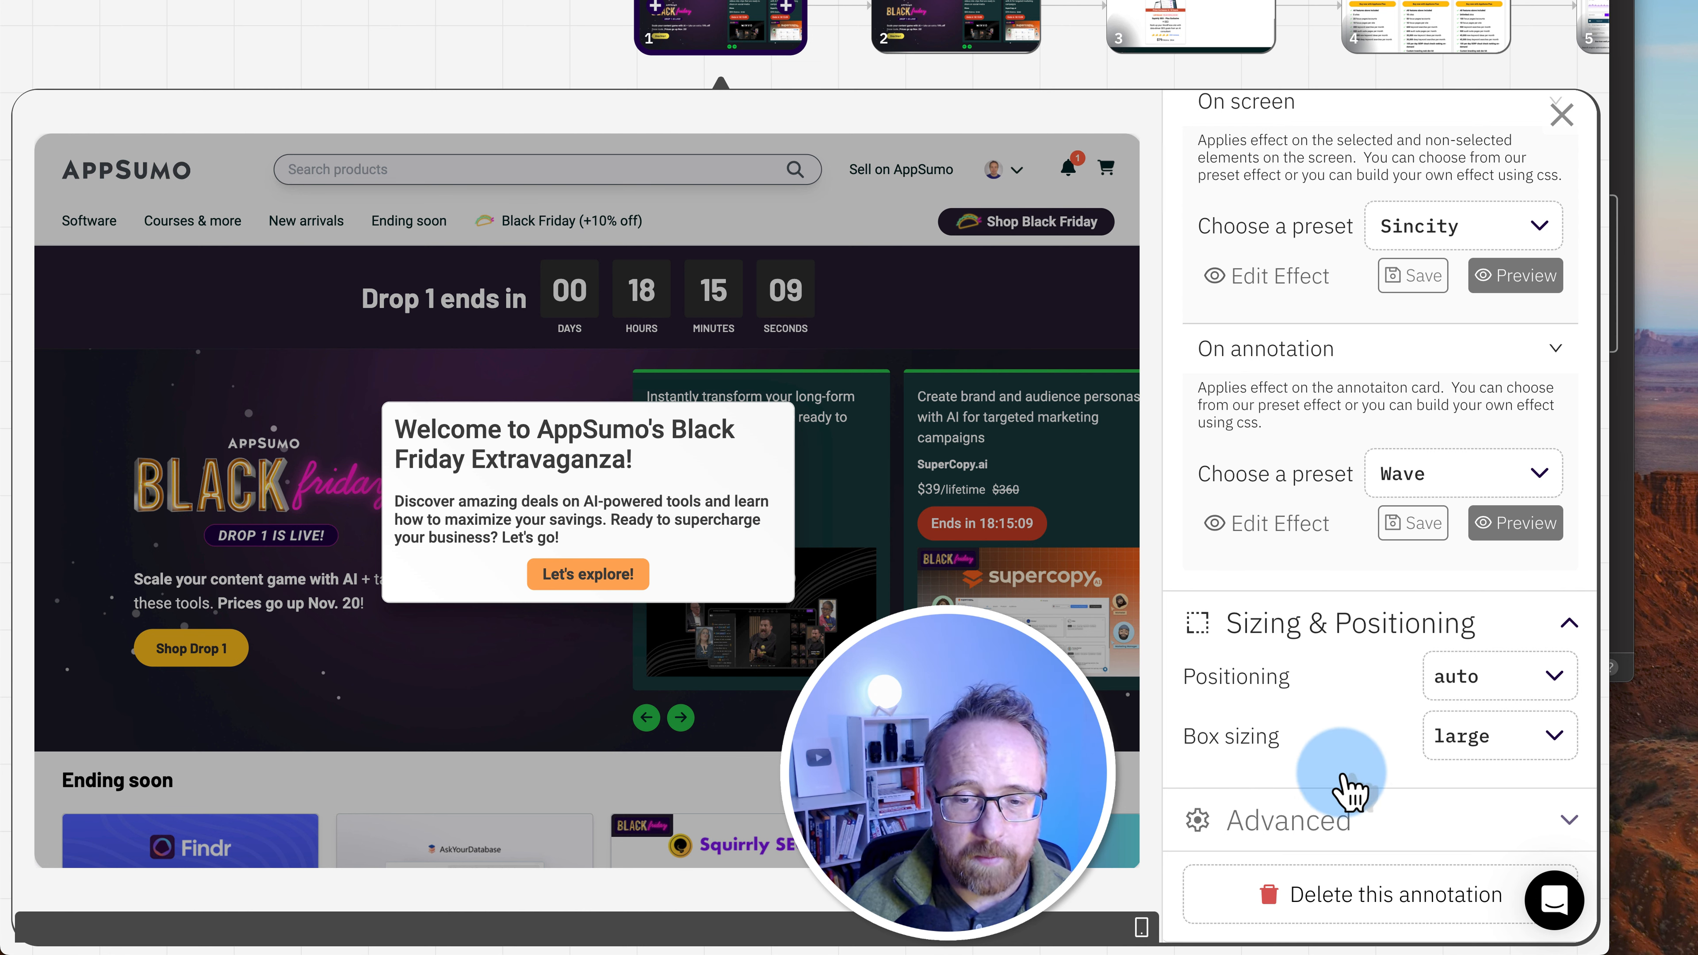
Review the welcome annotation's advanced settings and check the first screen's editing options
left_click(1358, 831)
scroll(1309, 782, "down", 1)
scroll(1303, 776, "down", 3)
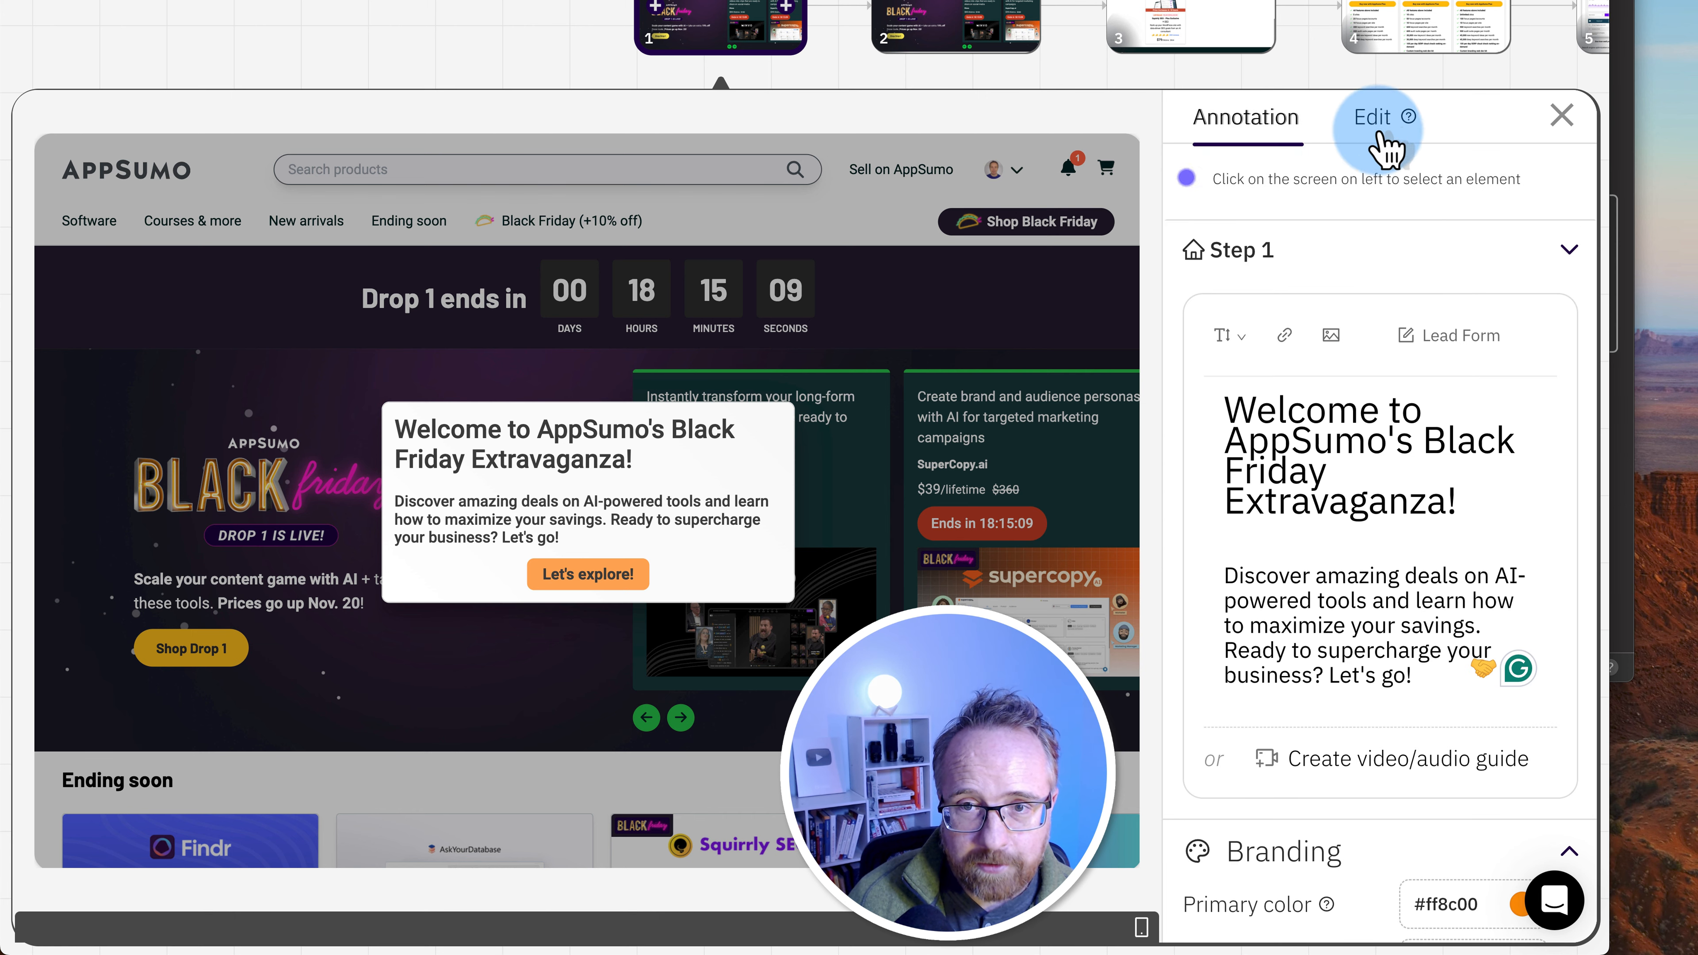
left_click(1374, 118)
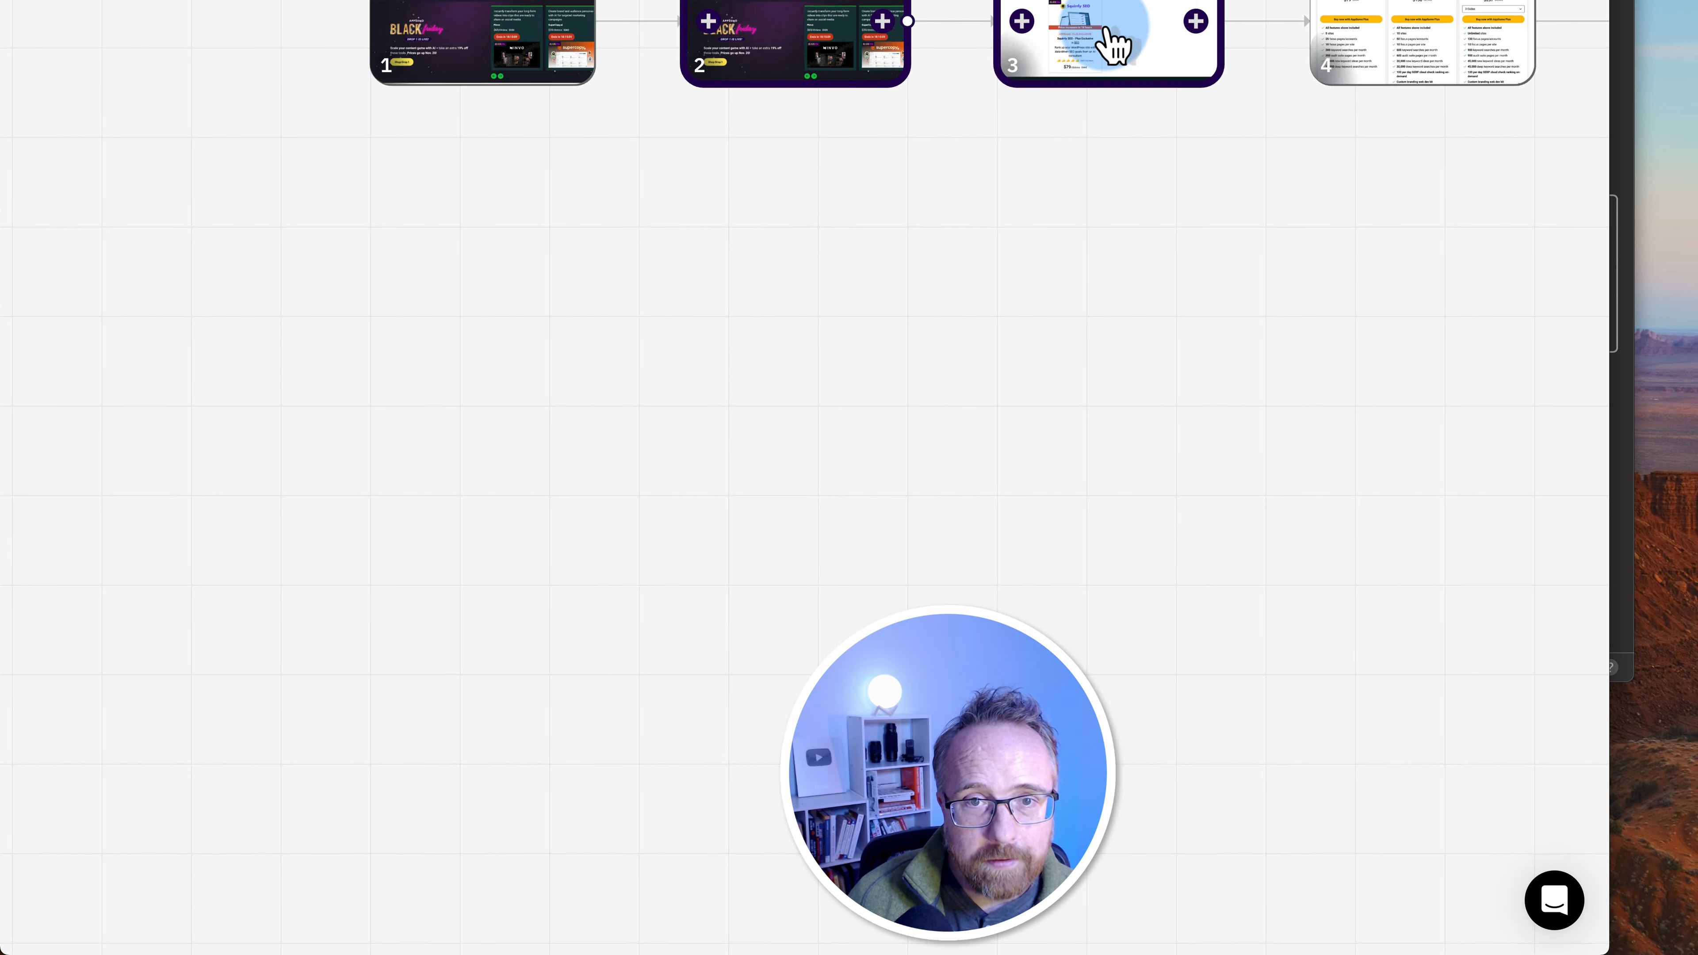
Open the second screen's annotation, check its box sizing choices and bring up its custom positioning options
left_click(688, 54)
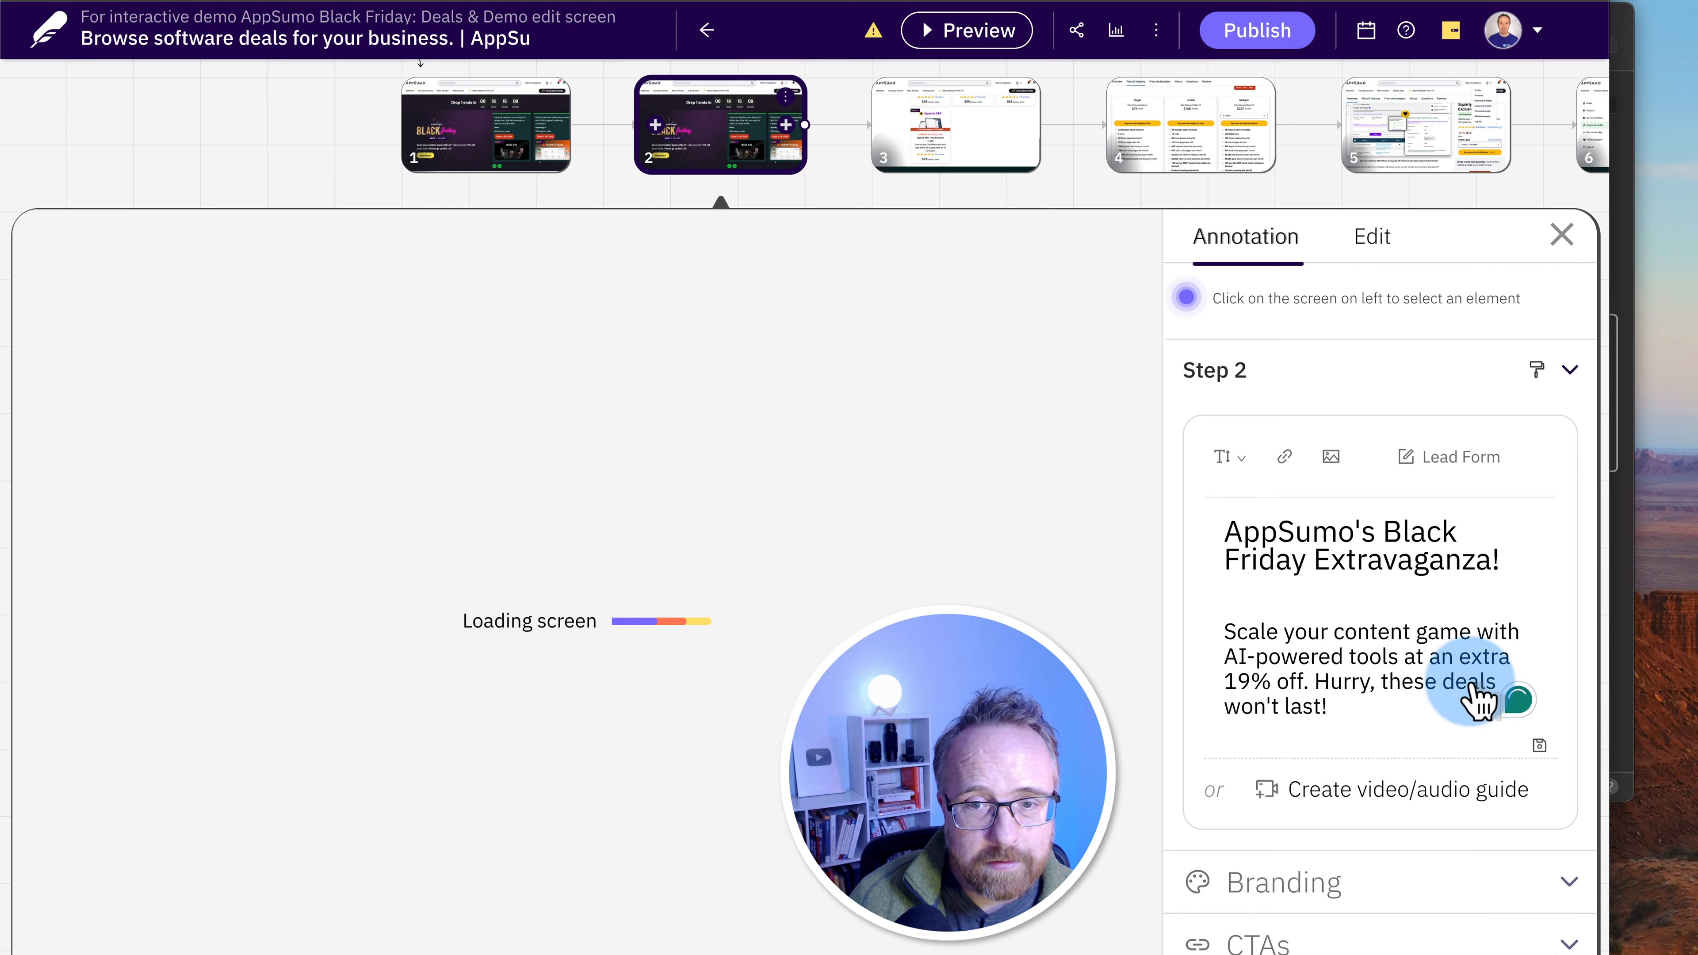
scroll(1269, 889, "down", 4)
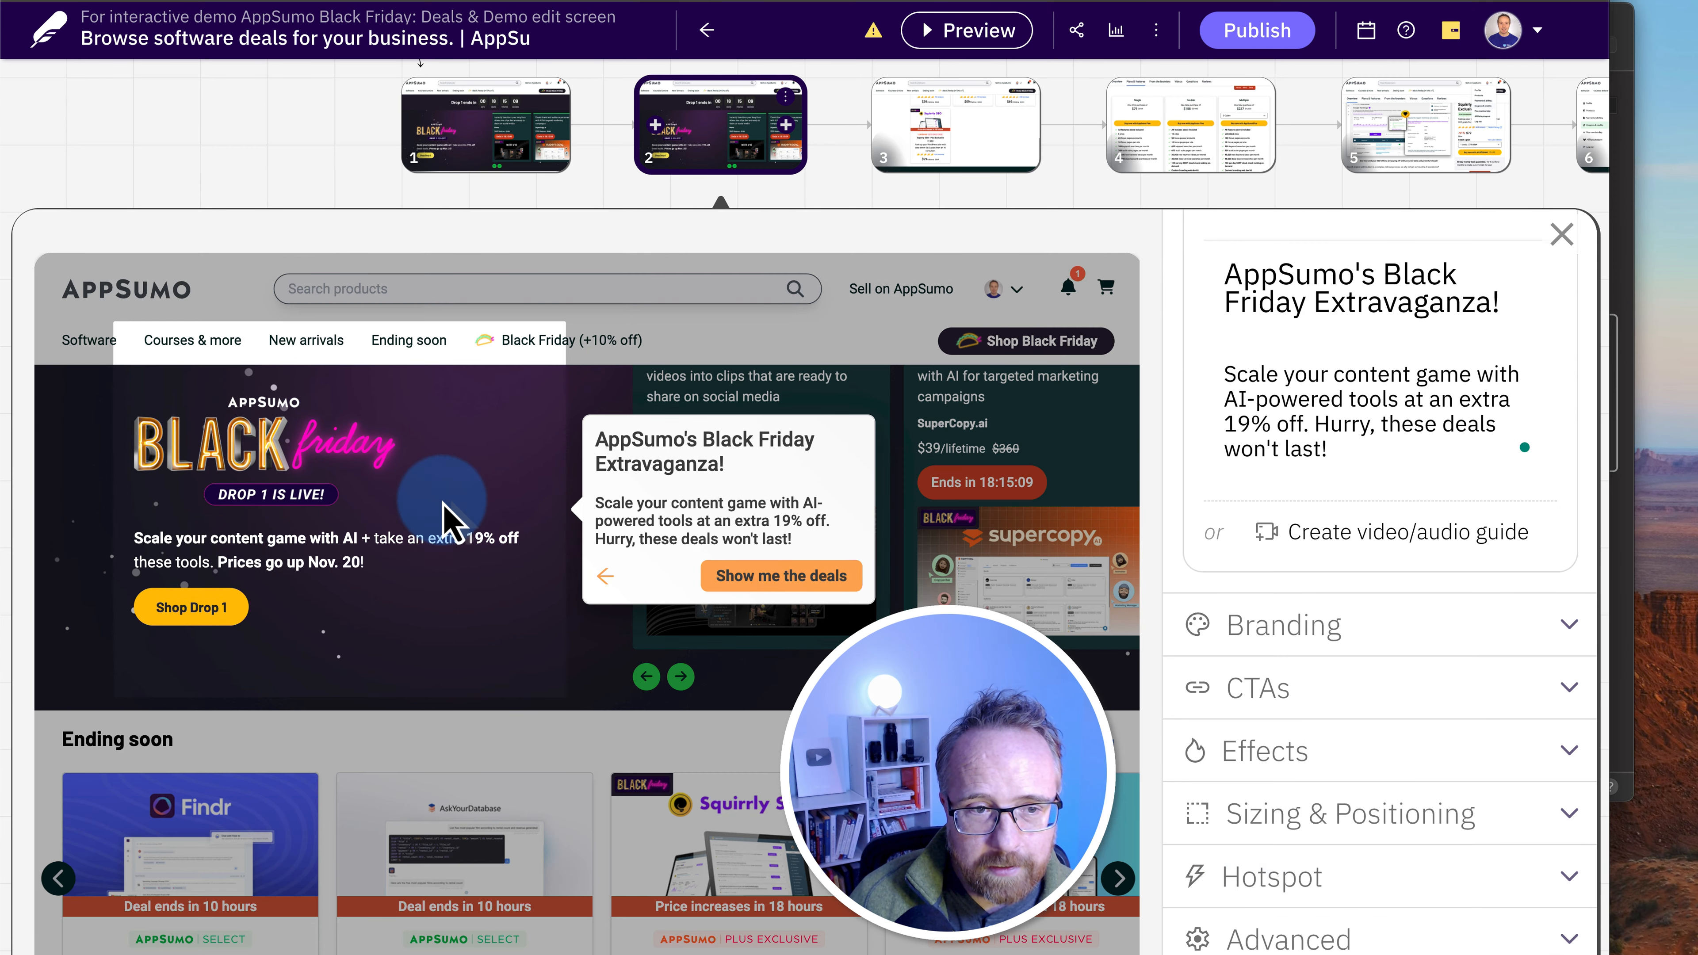
left_click(1464, 816)
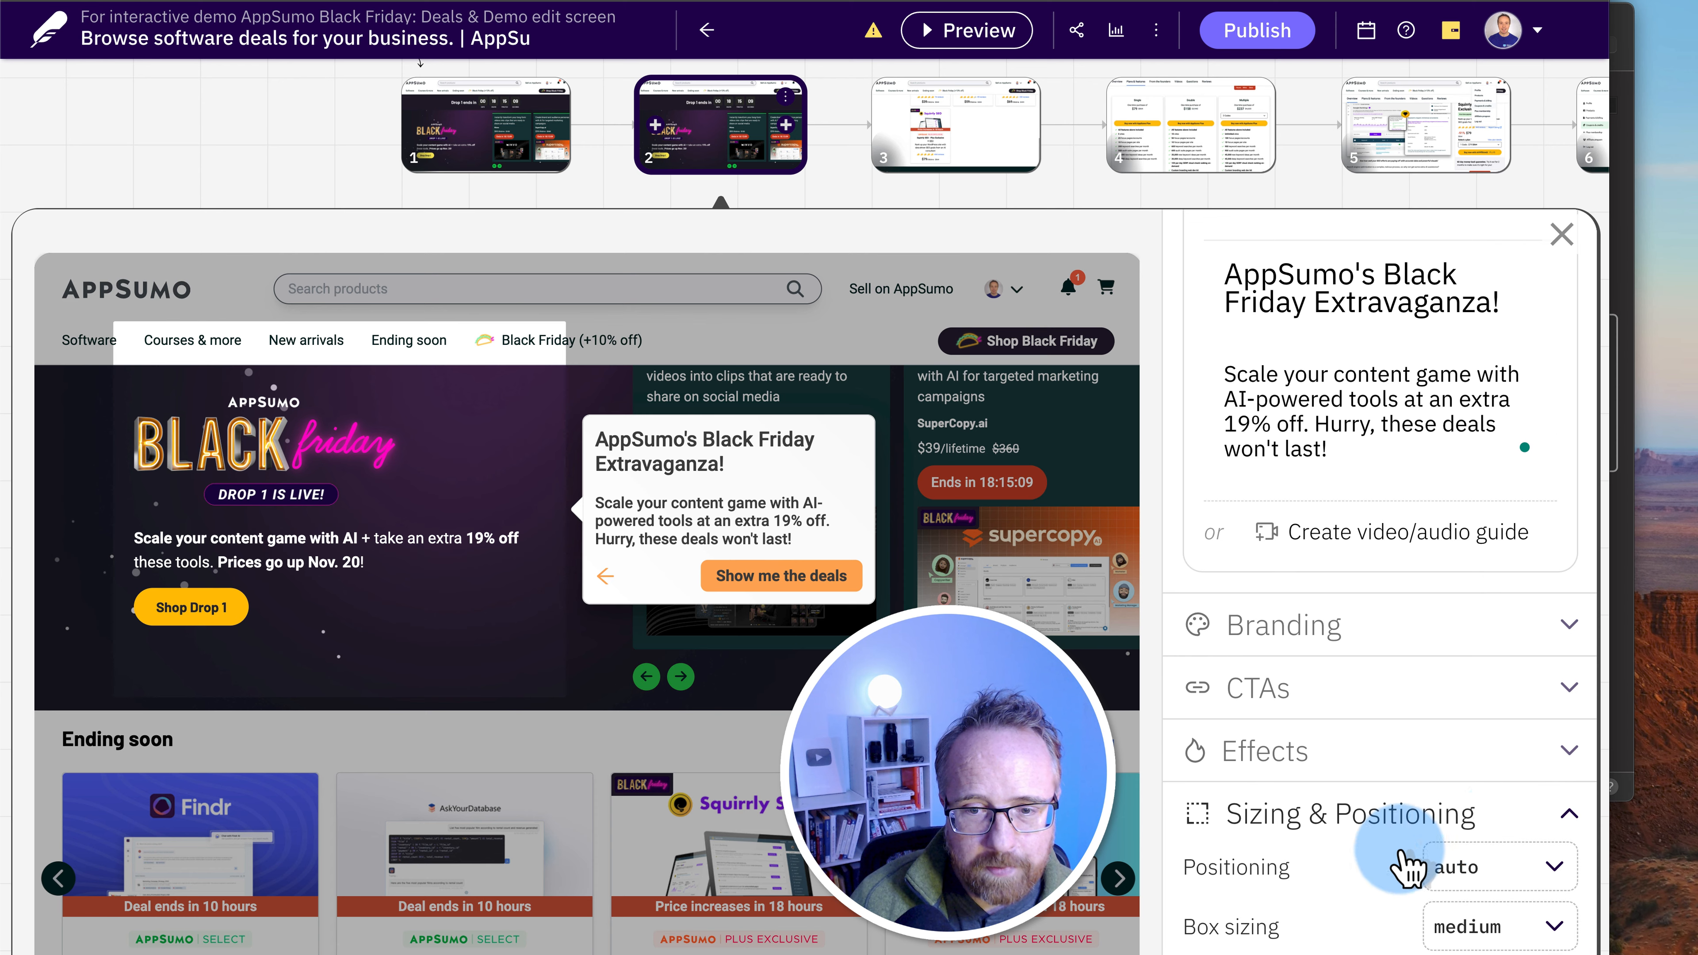
left_click(1496, 806)
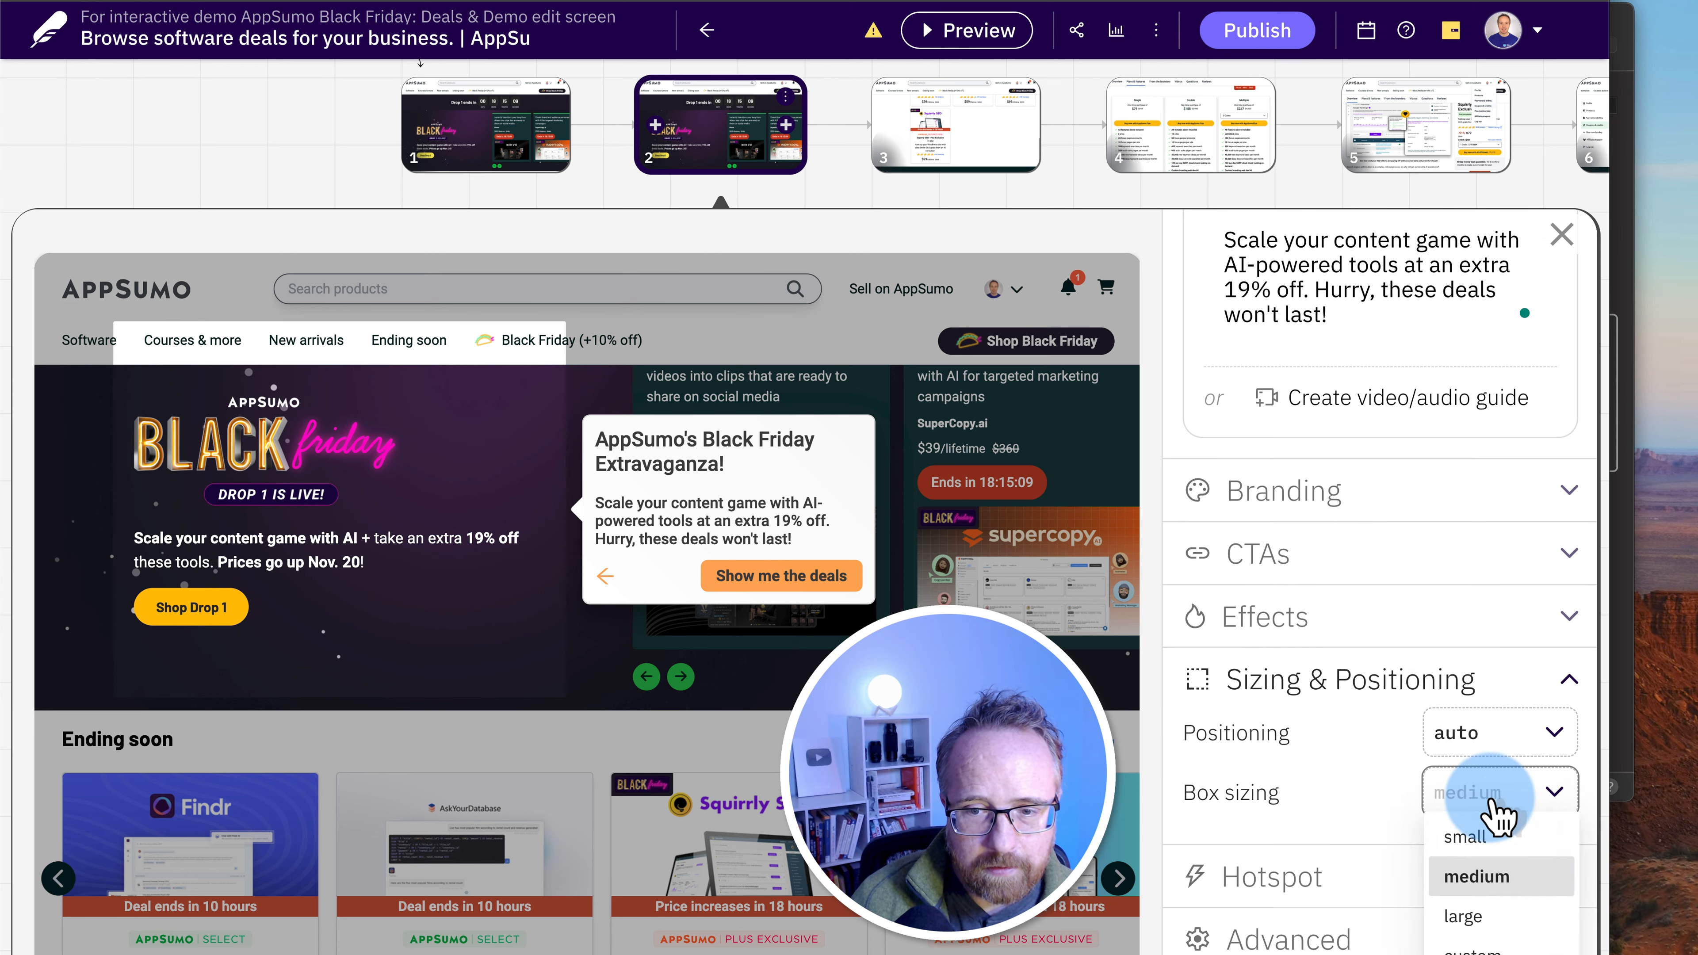
left_click(1494, 732)
left_click(1463, 819)
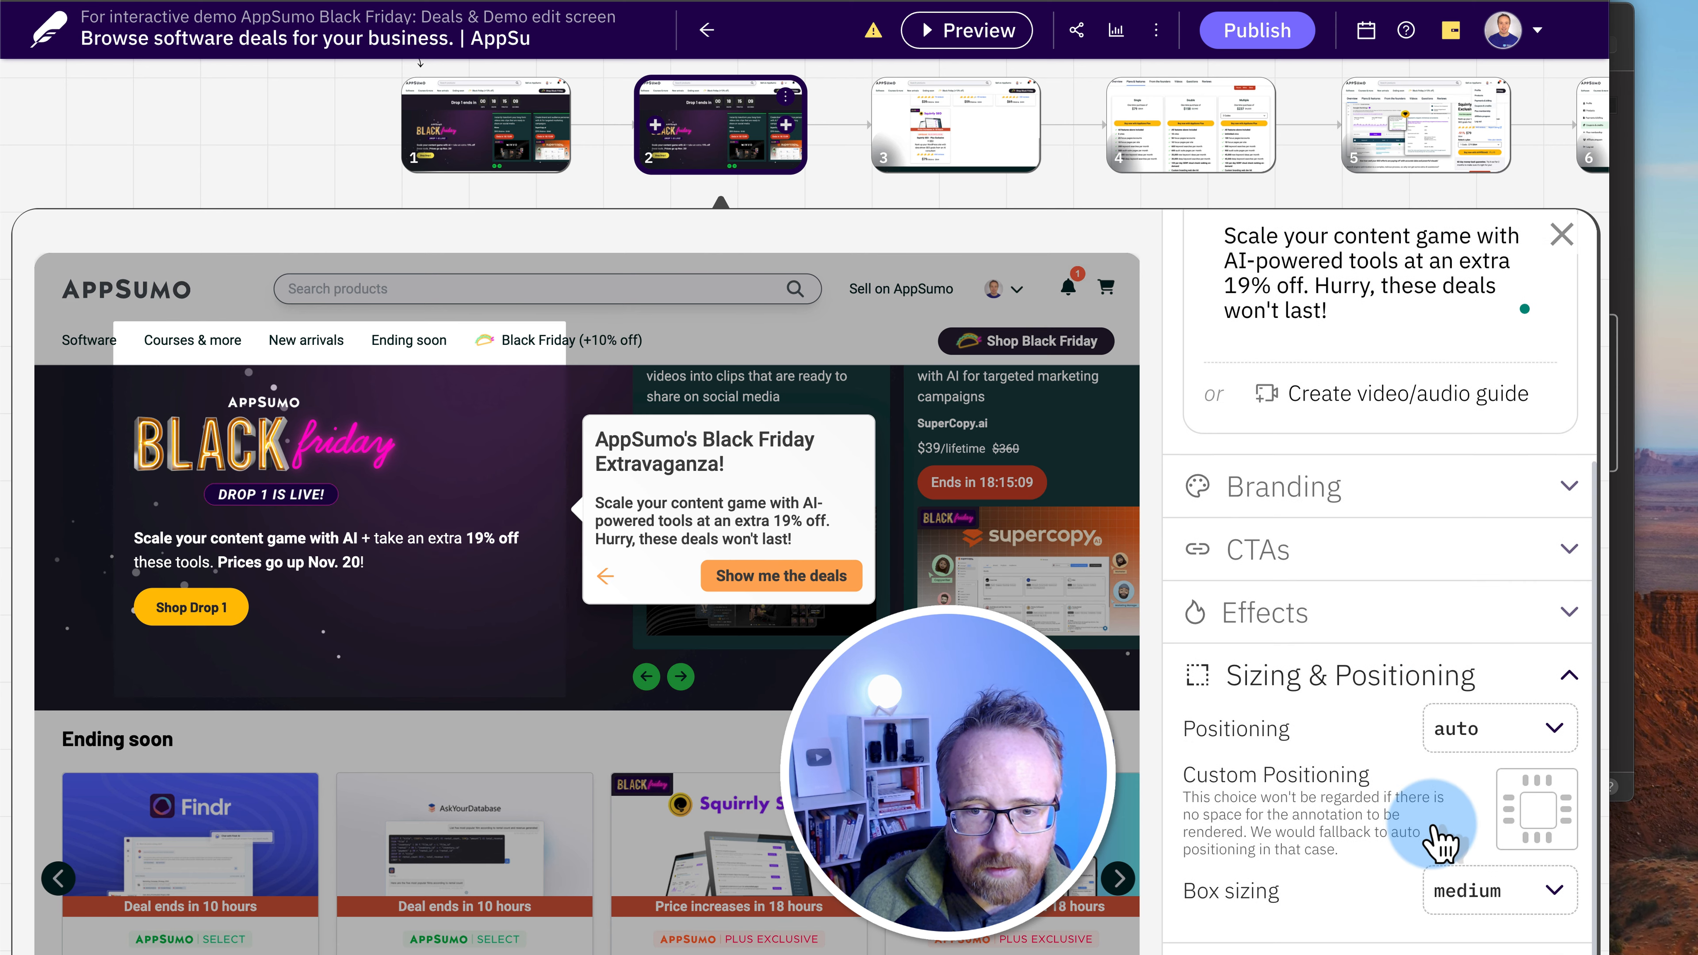
Try several custom positions for the second screen's annotation and settle on c-right-center
left_click(1531, 709)
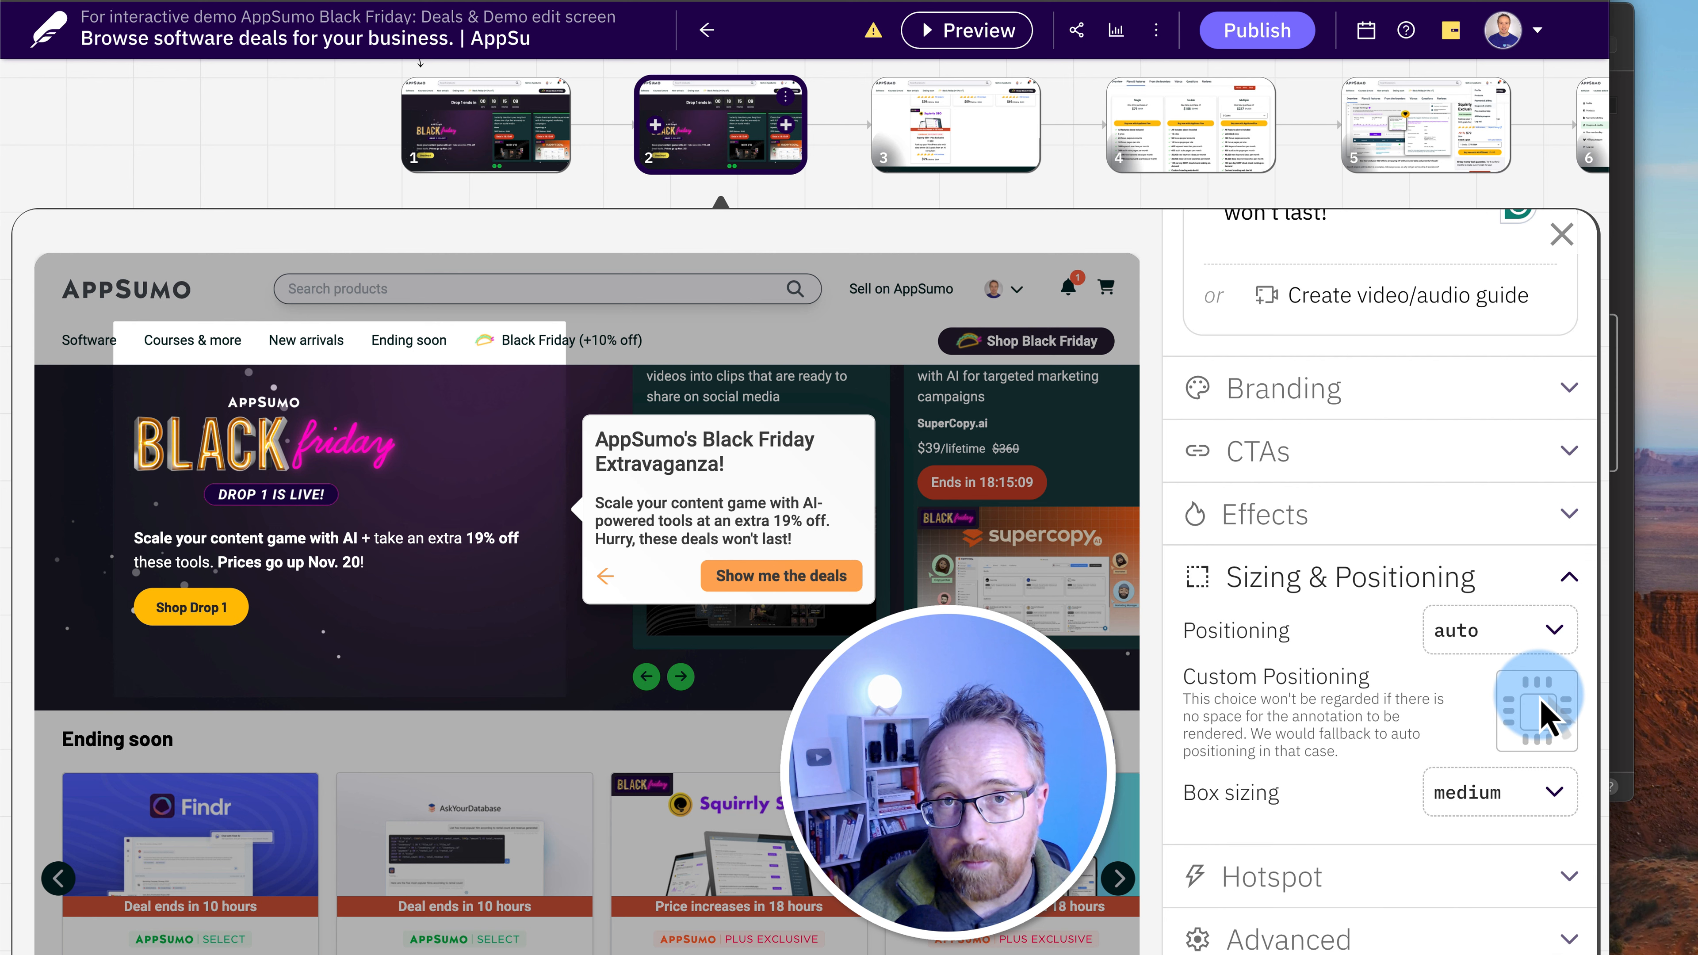
left_click(1508, 712)
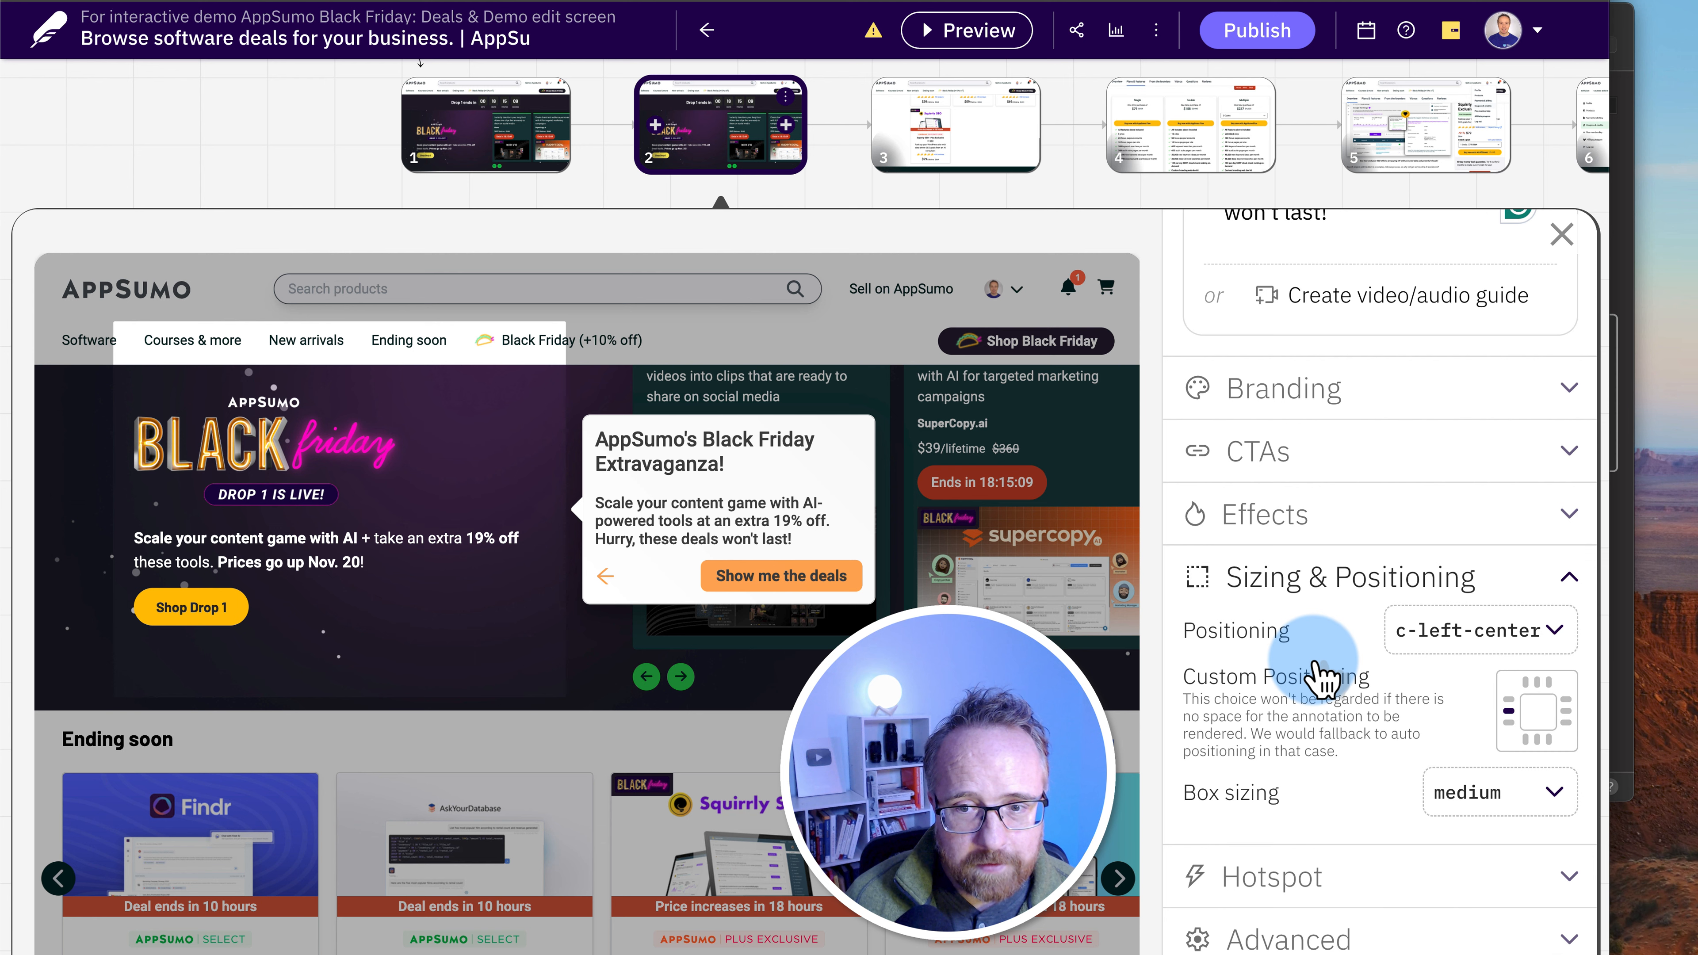
left_click(1547, 682)
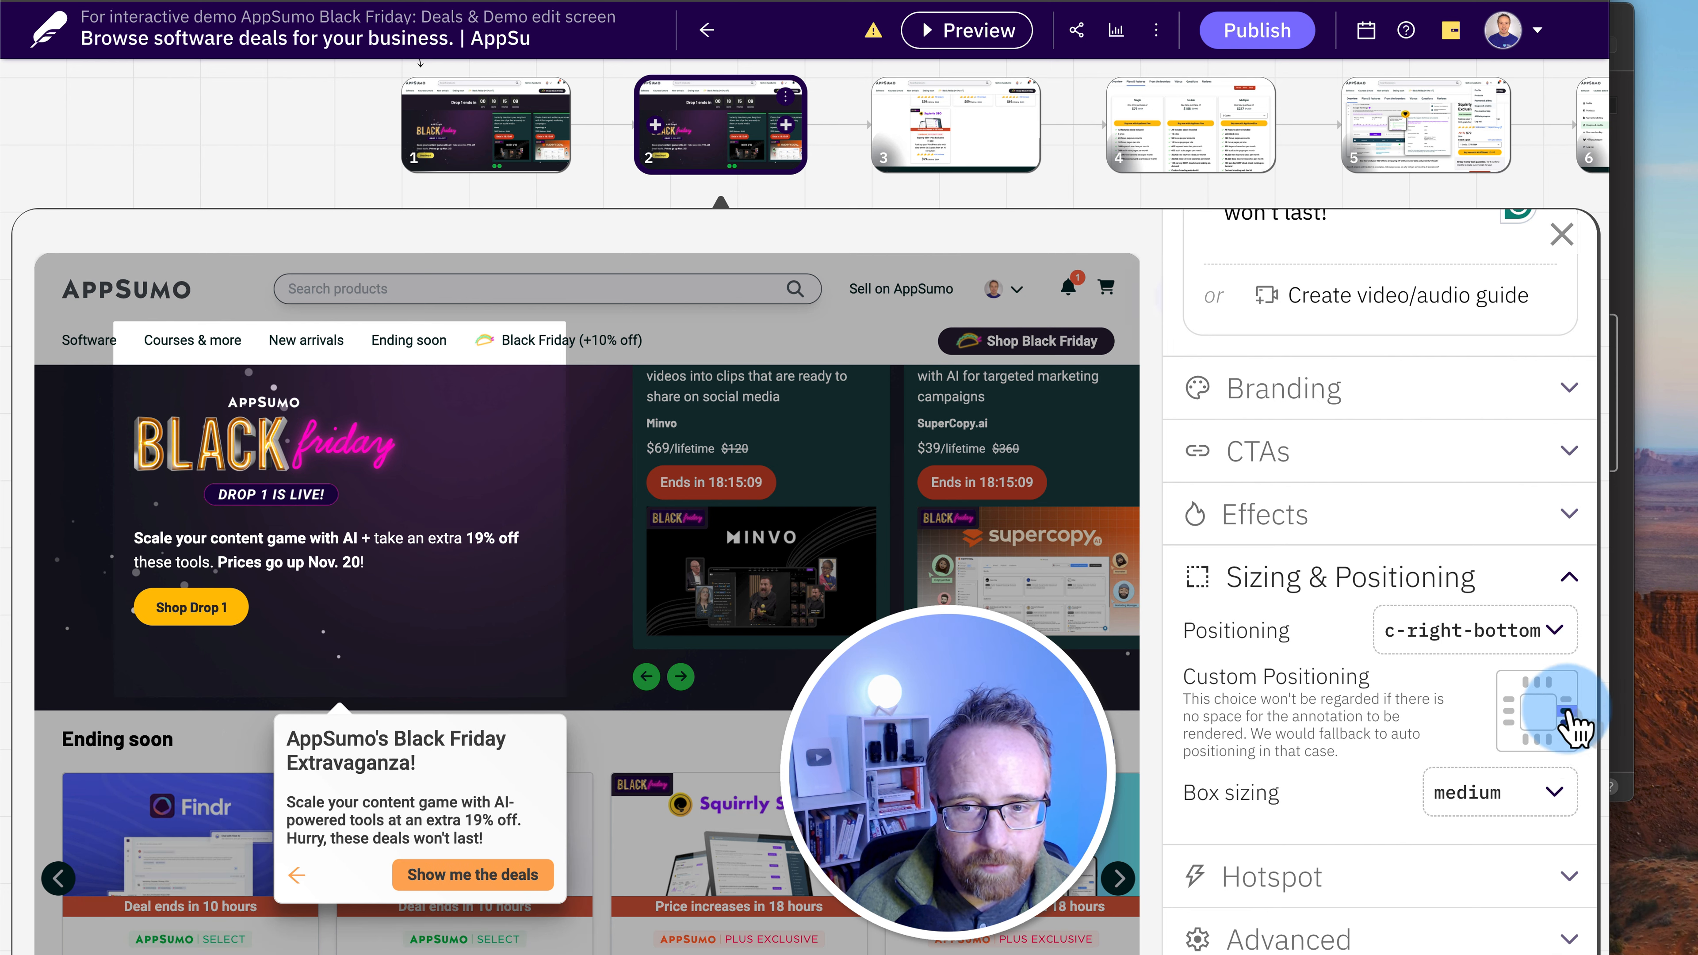
left_click(1566, 701)
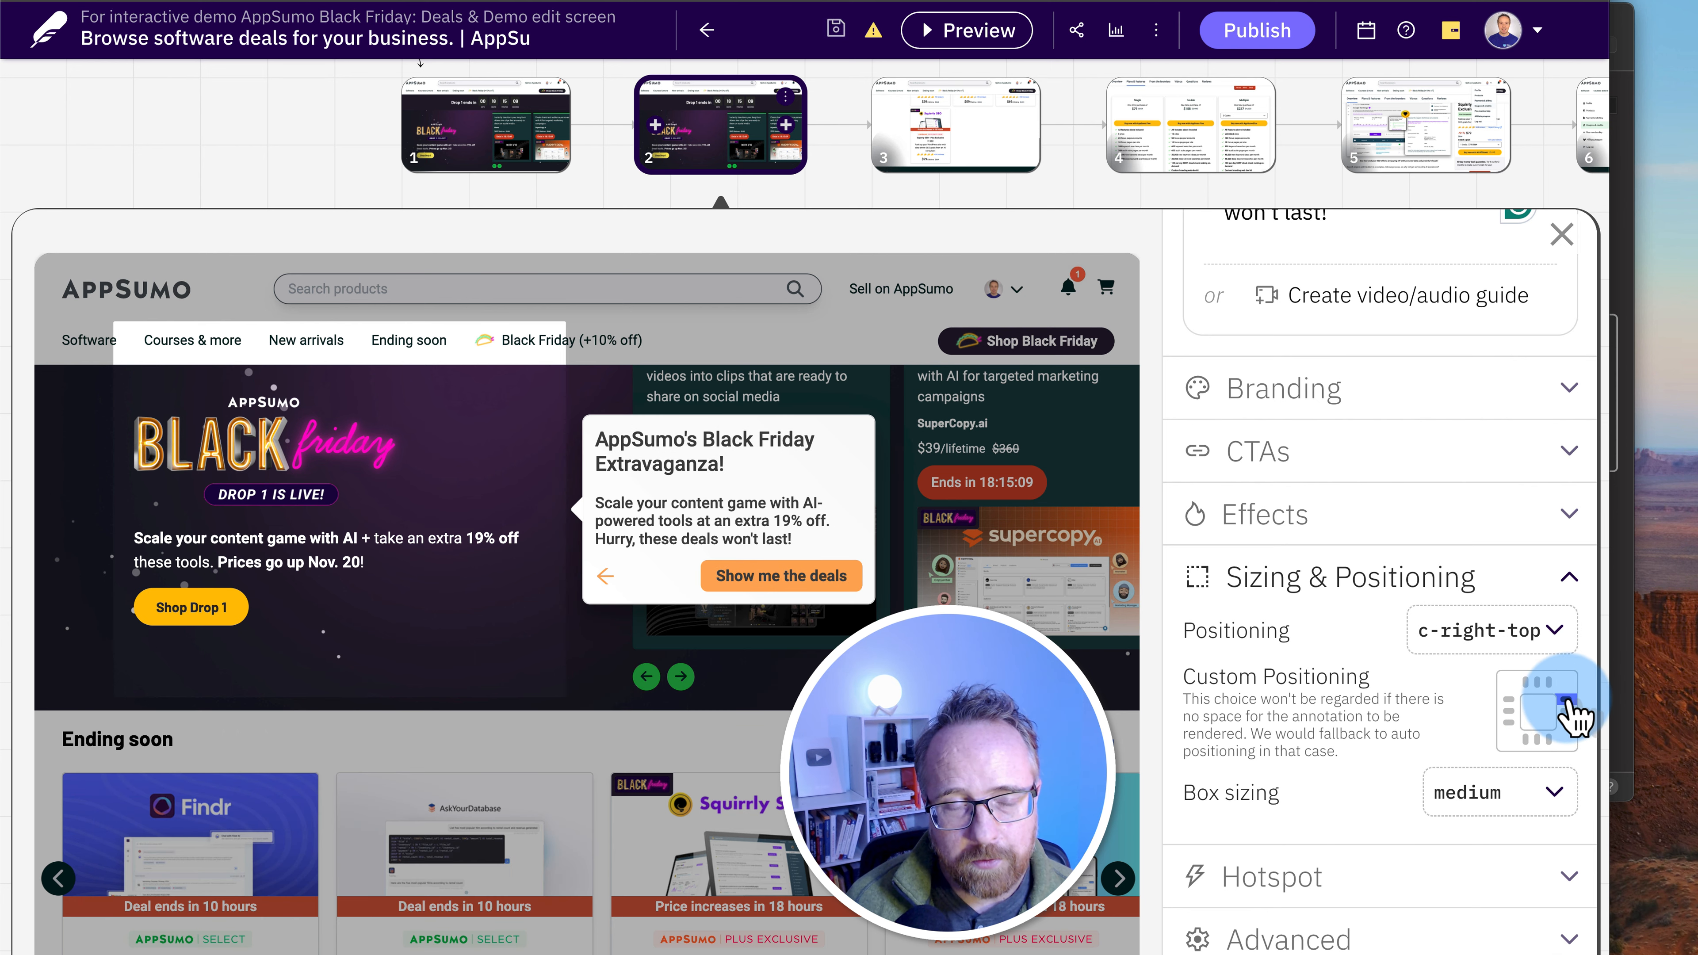
left_click(1572, 713)
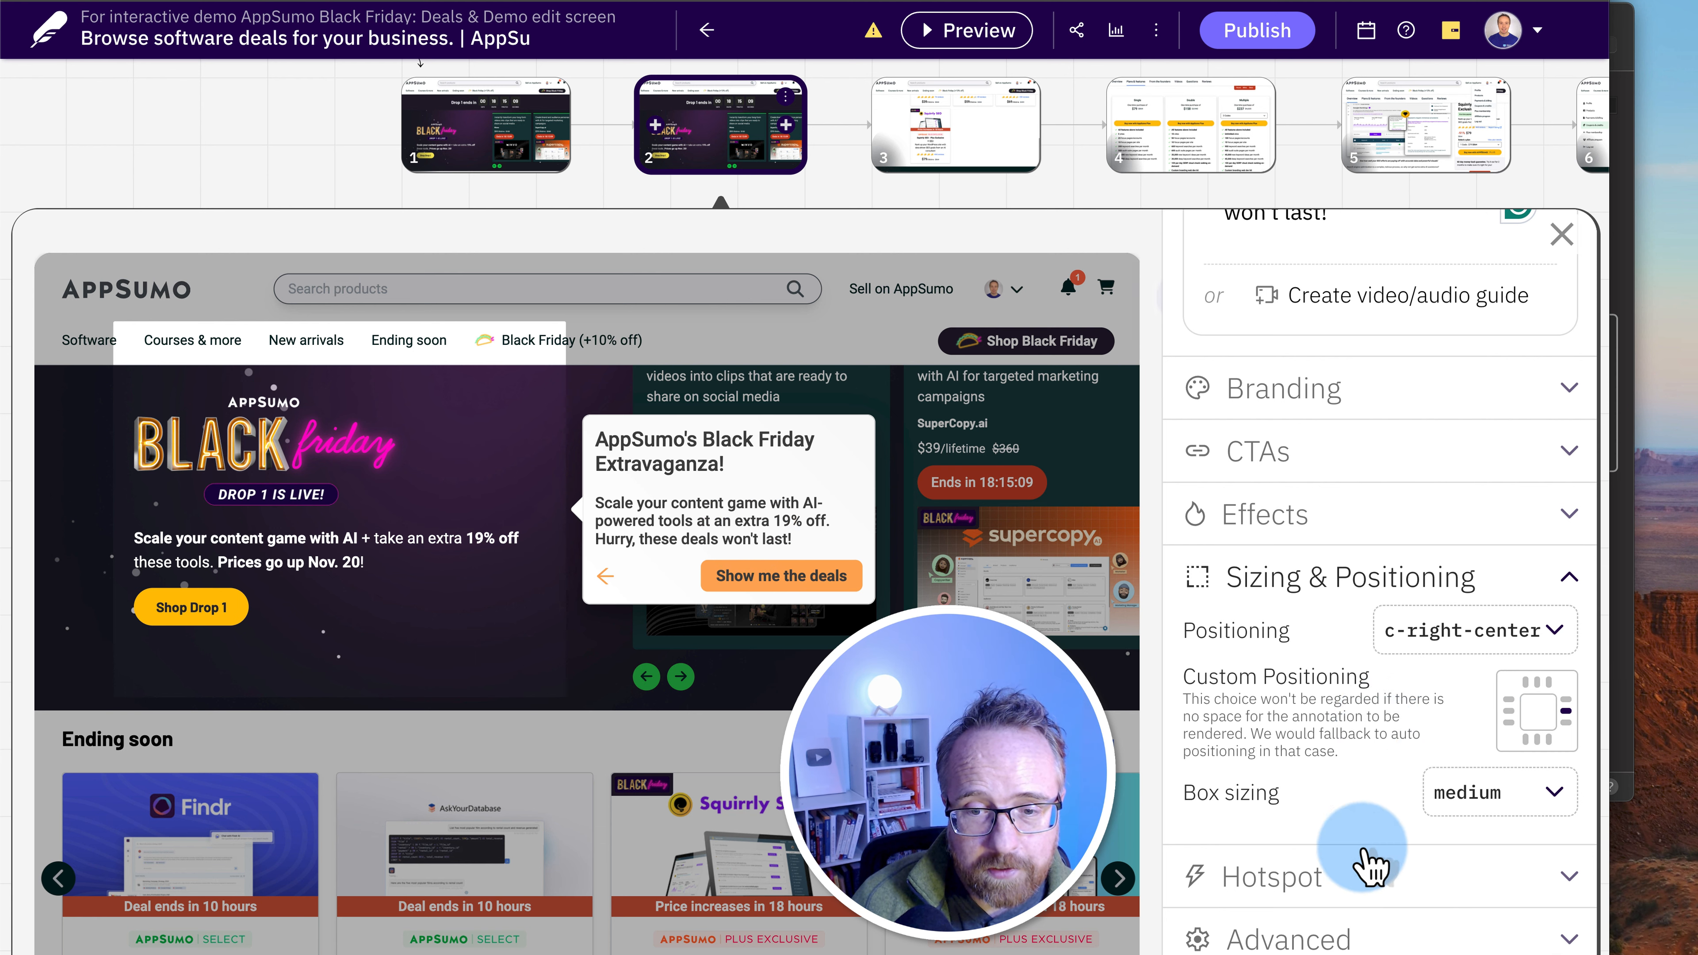
Try hiding the second screen's annotation in its hotspot settings and show it again
scroll(1310, 869, "down", 2)
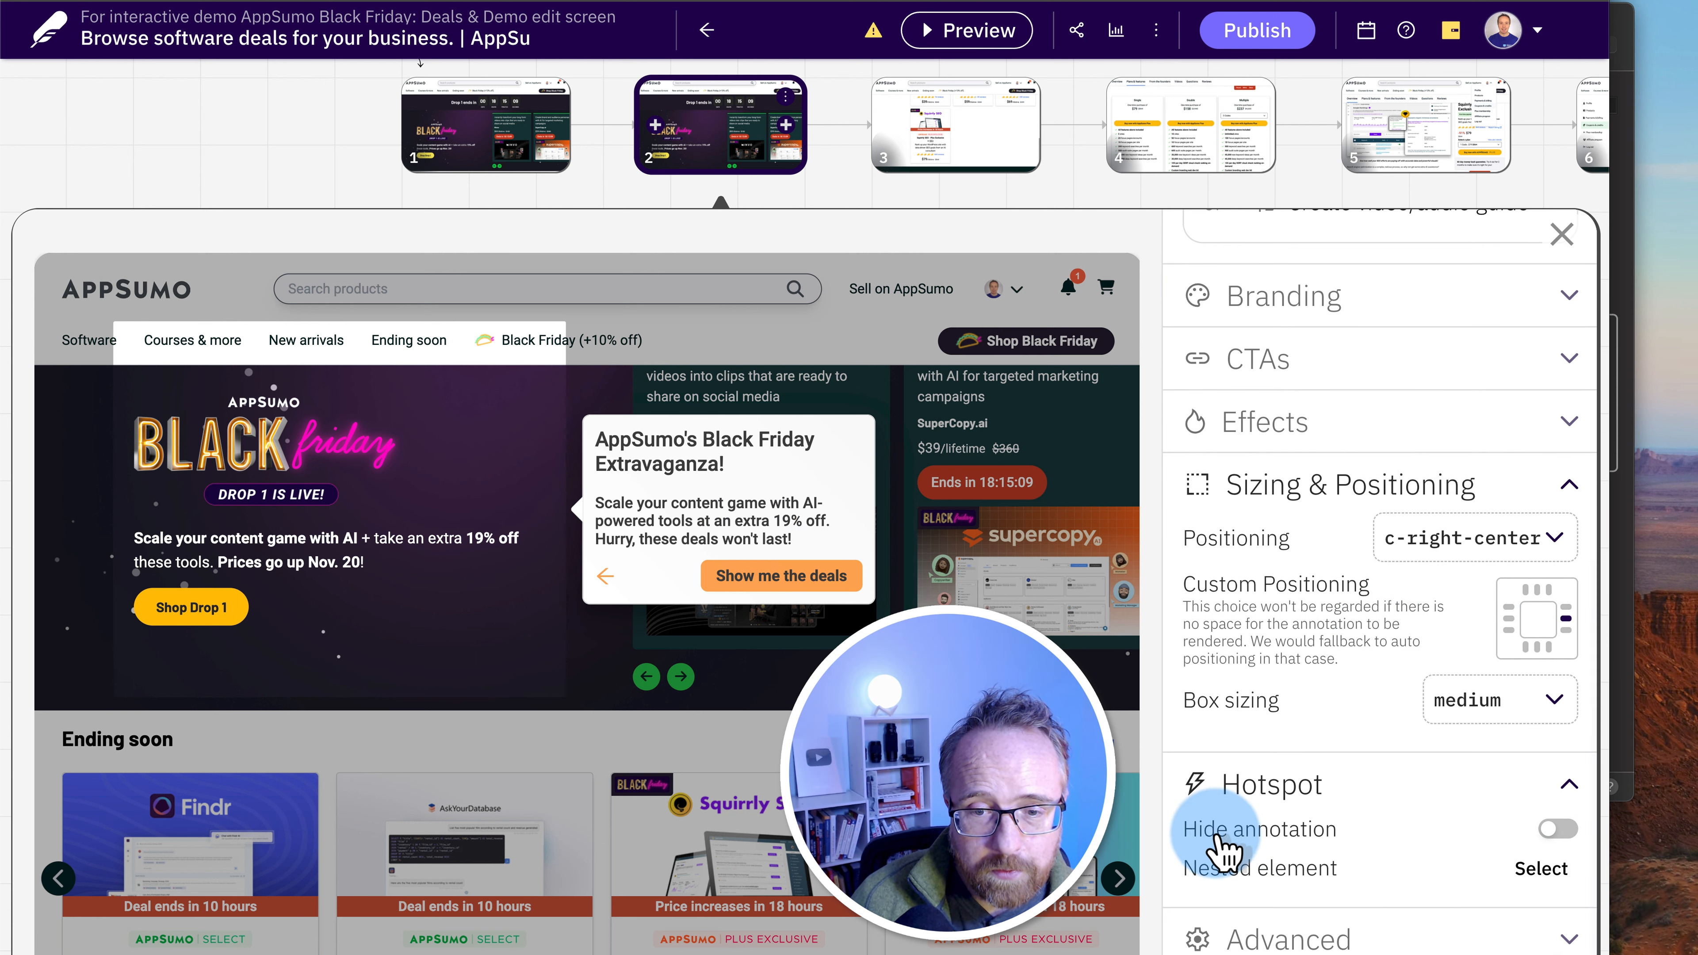
left_click(1557, 829)
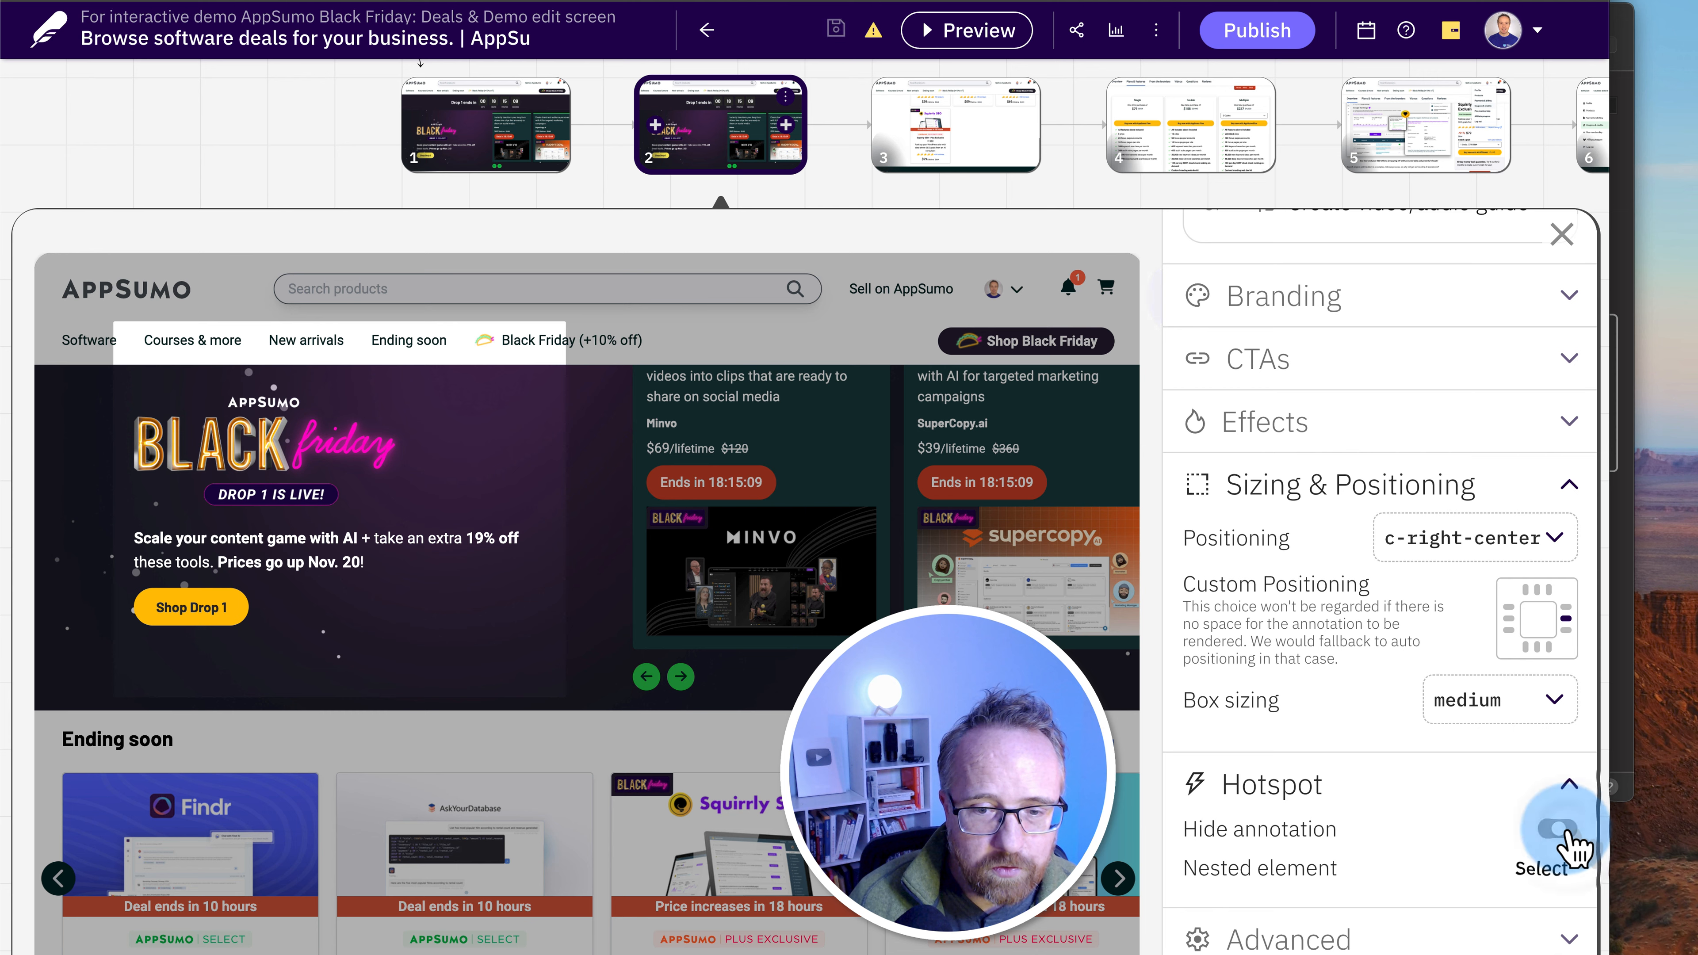
left_click(1560, 829)
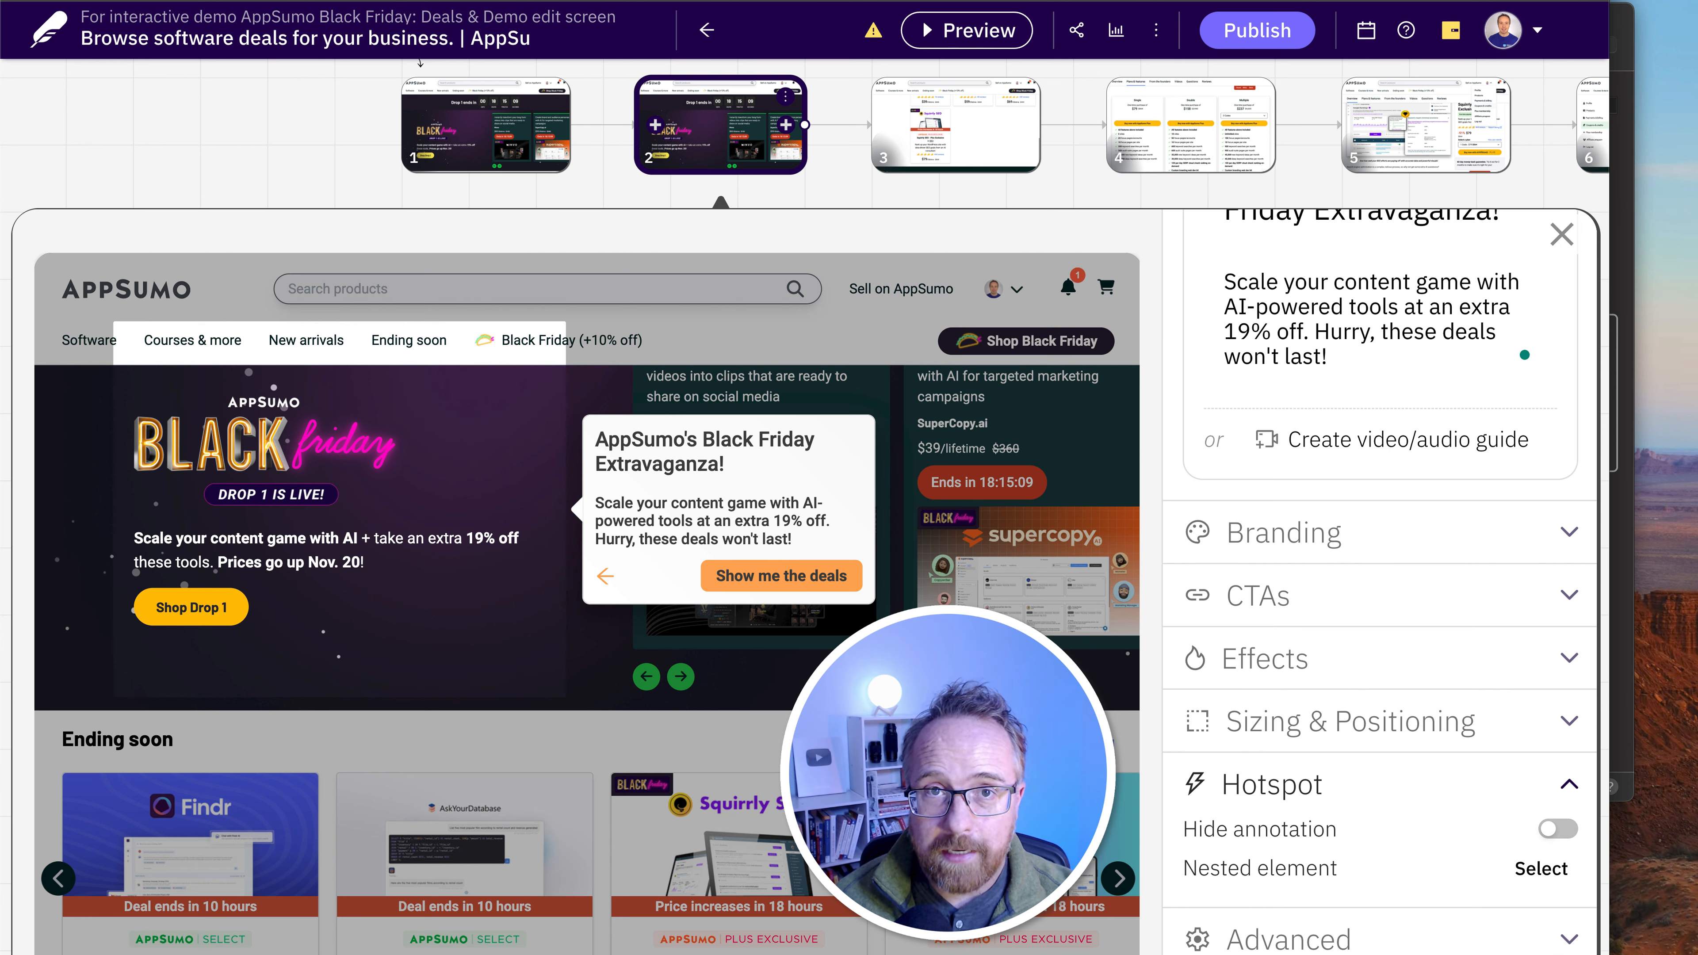
Check how the annotation follows the captured page and examine its advanced options such as overlay, scroll adjustment and step progress
scroll(659, 786, "down", 10)
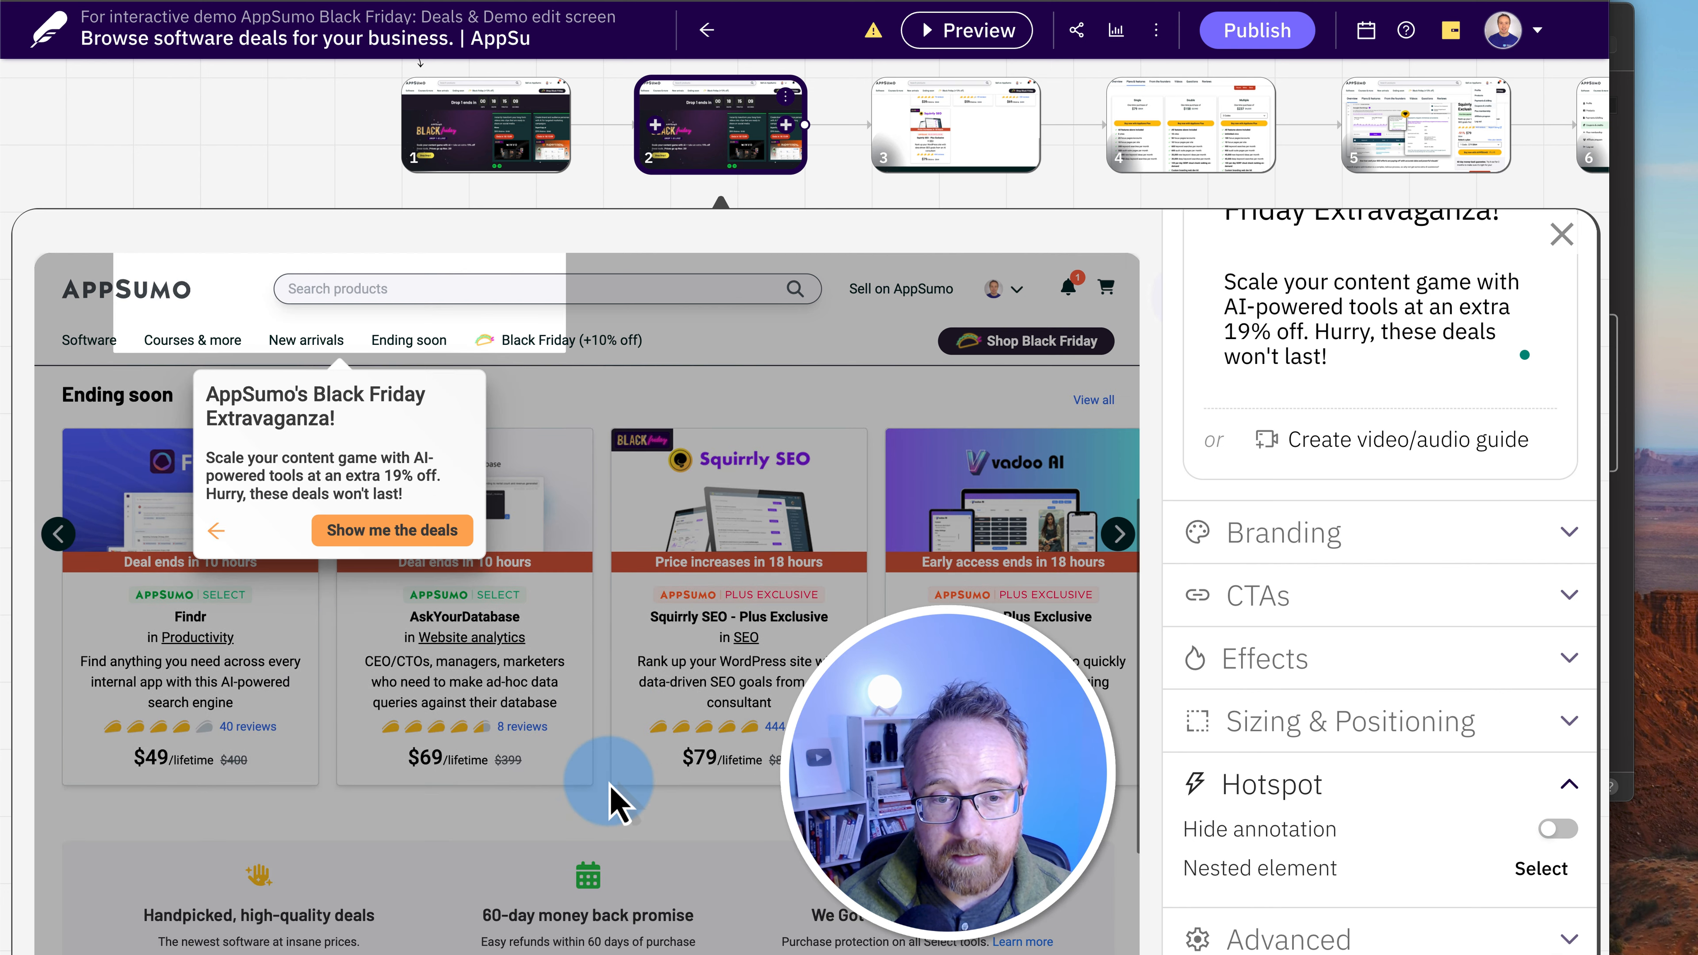
scroll(755, 856, "up", 10)
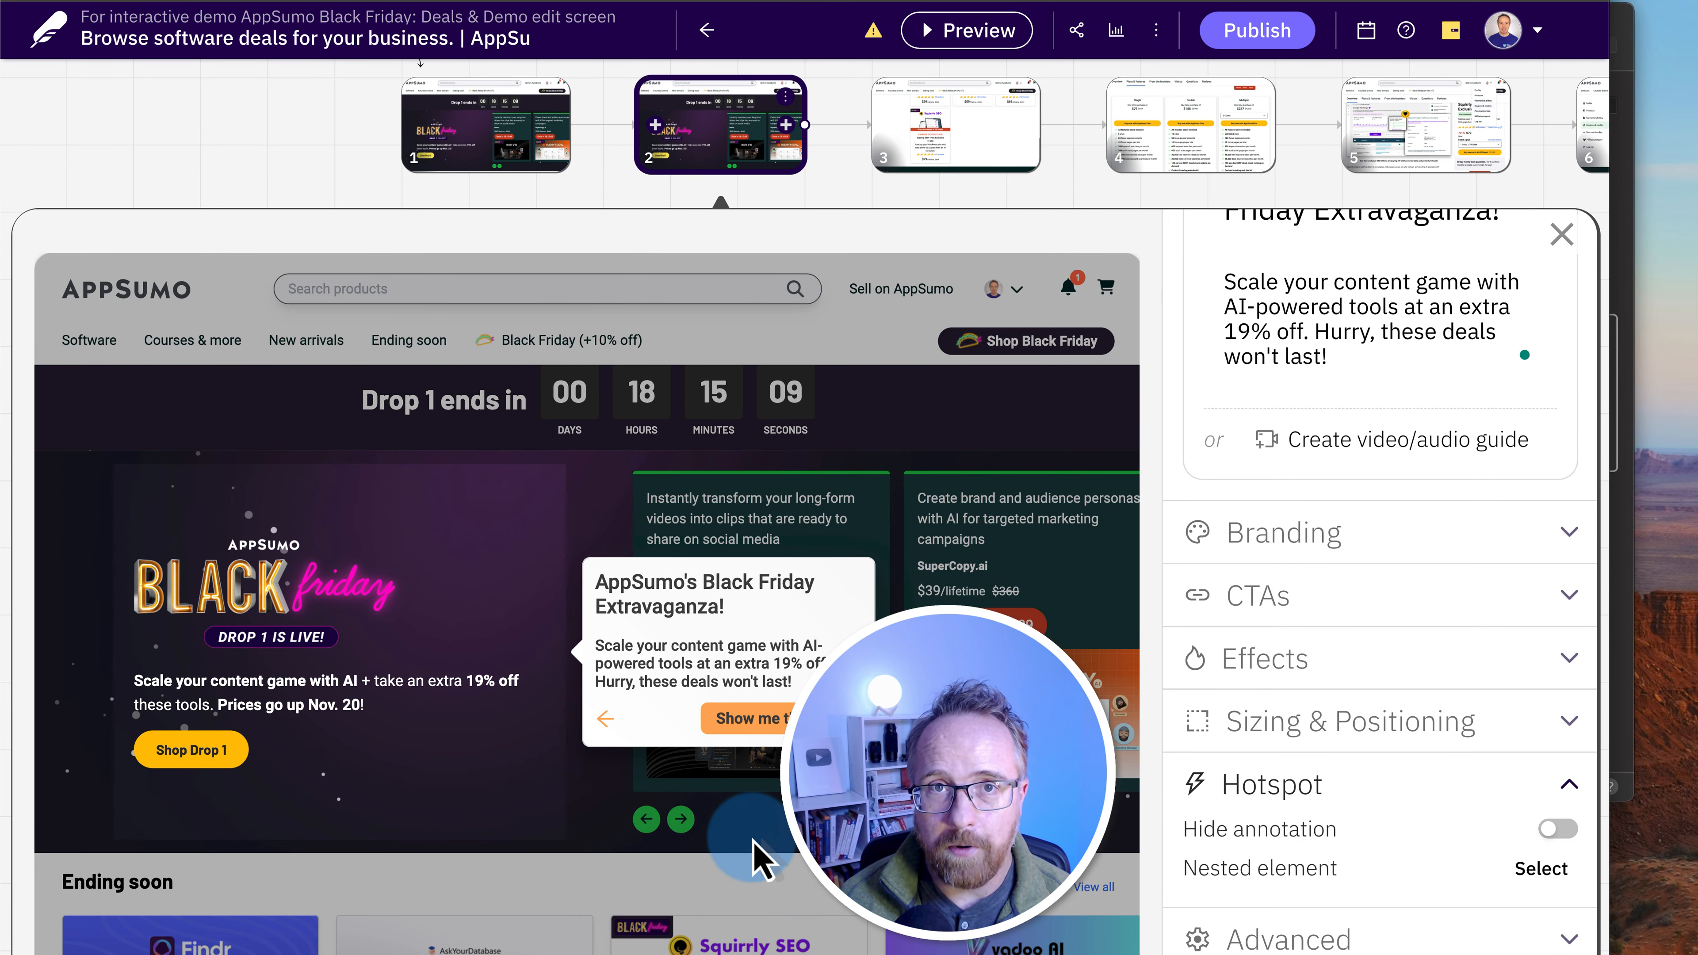
left_click(1395, 936)
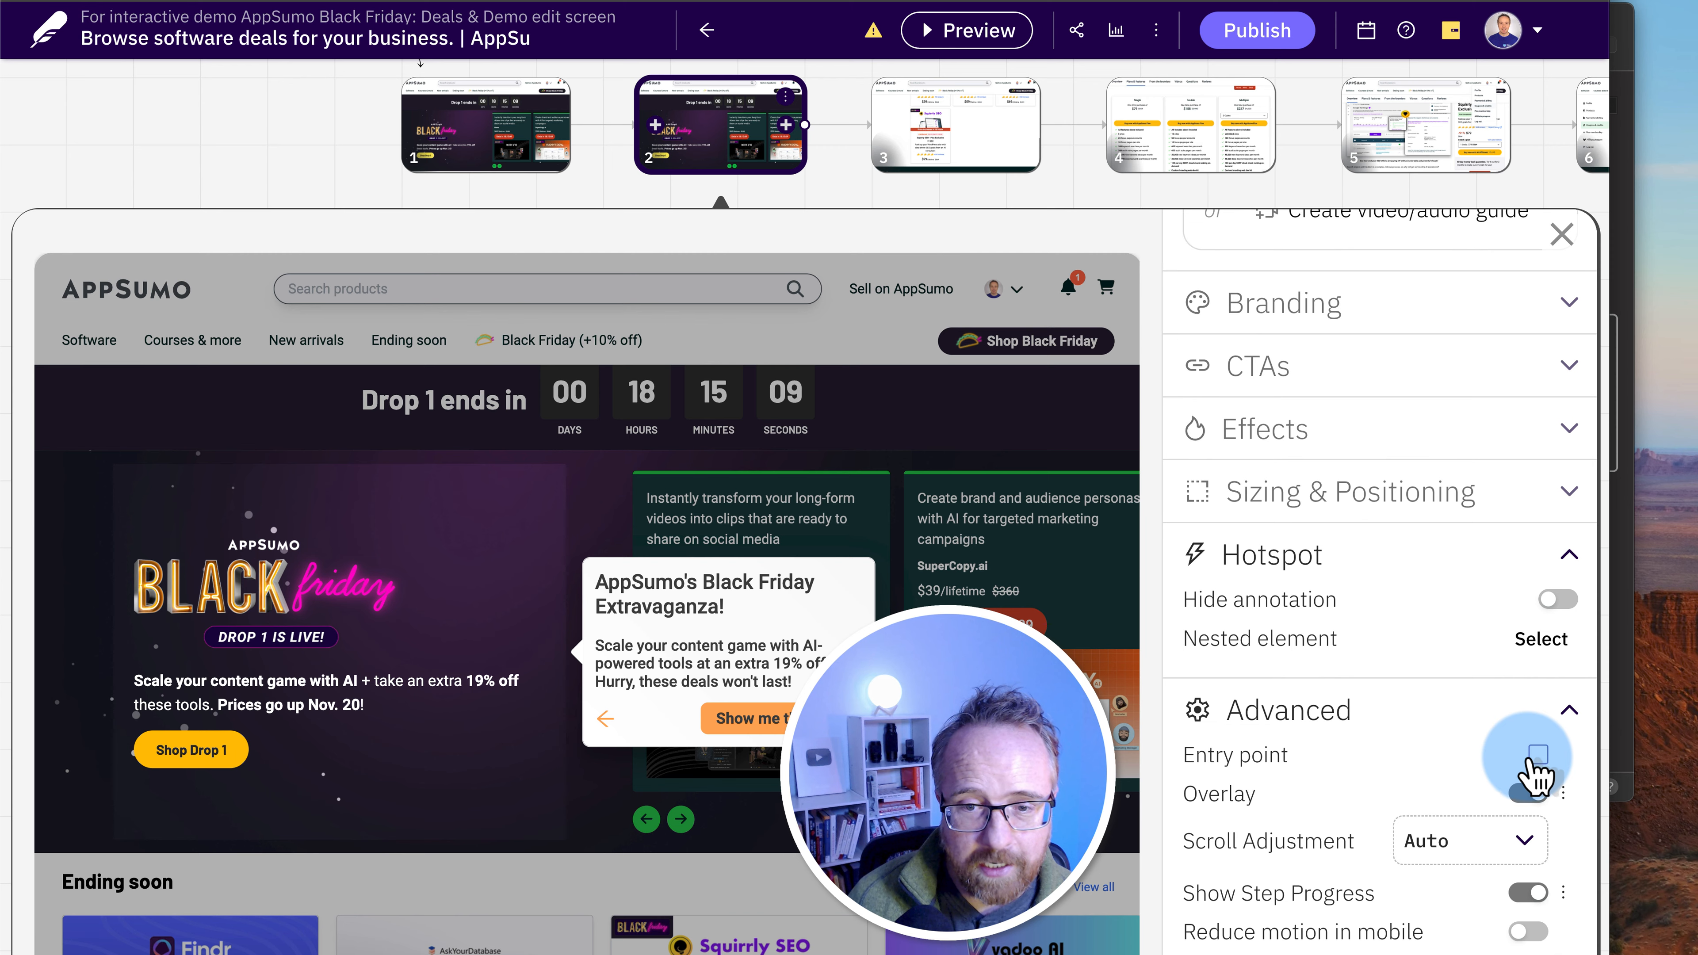
Close the annotation editor and look over the demo's full sequence of screens on the canvas
left_click(1561, 235)
left_click_drag(1314, 299, 705, 488)
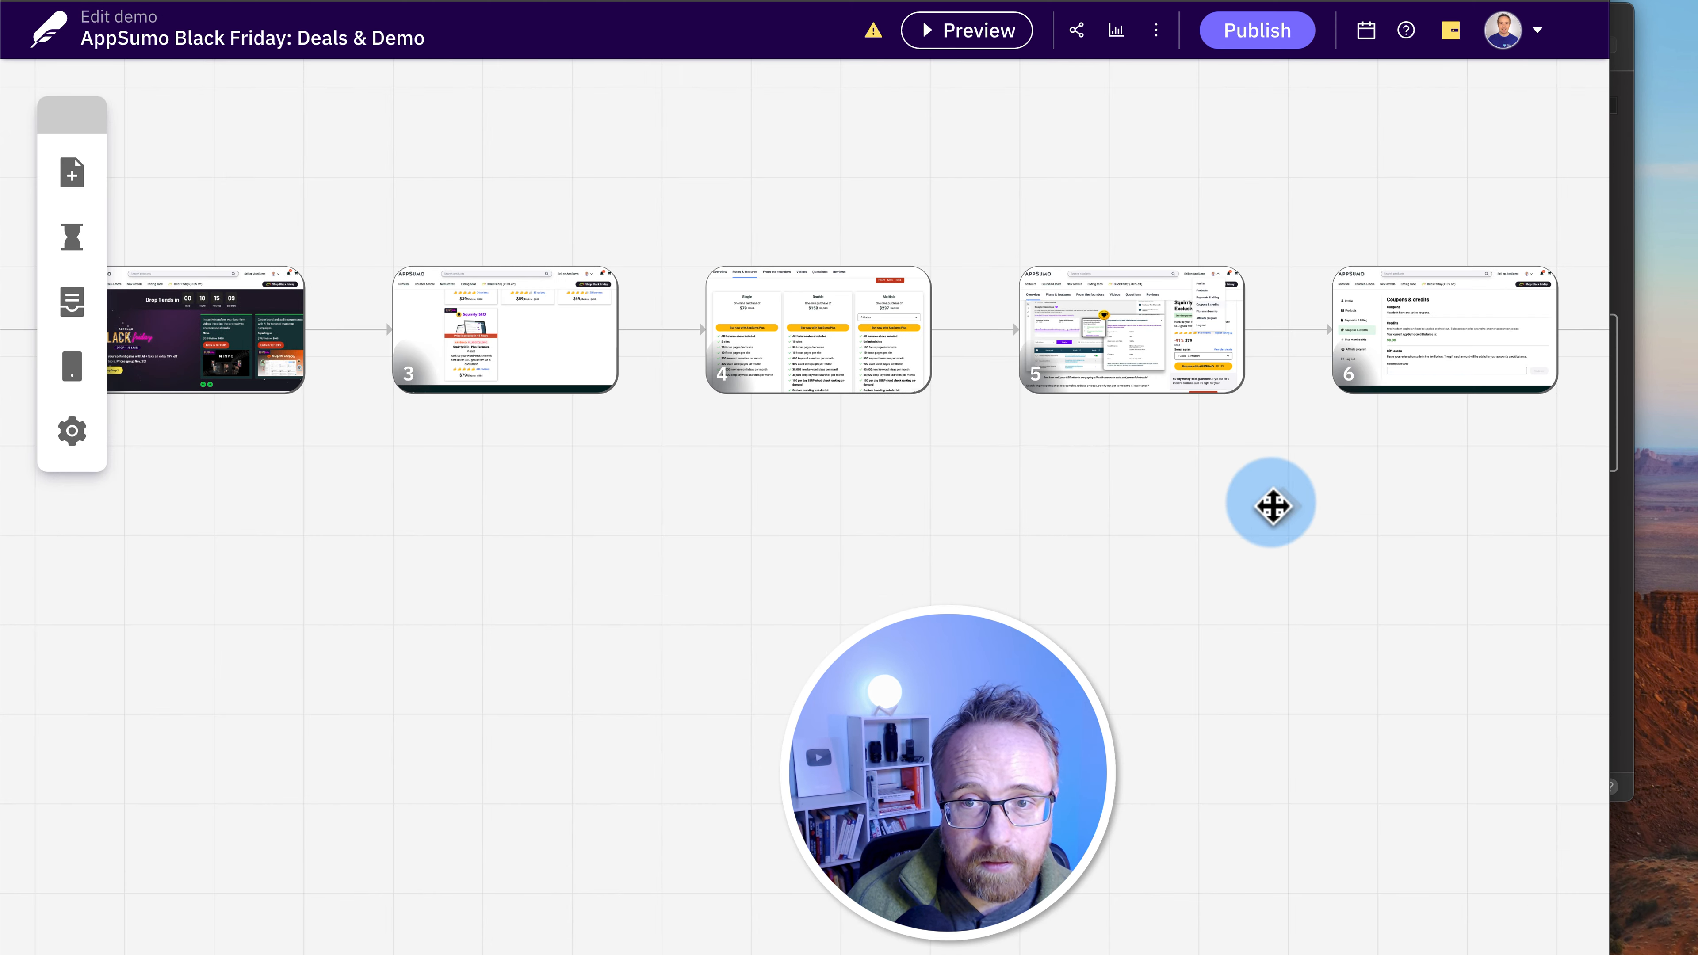
left_click_drag(1296, 505, 680, 533)
left_click_drag(1187, 521, 746, 523)
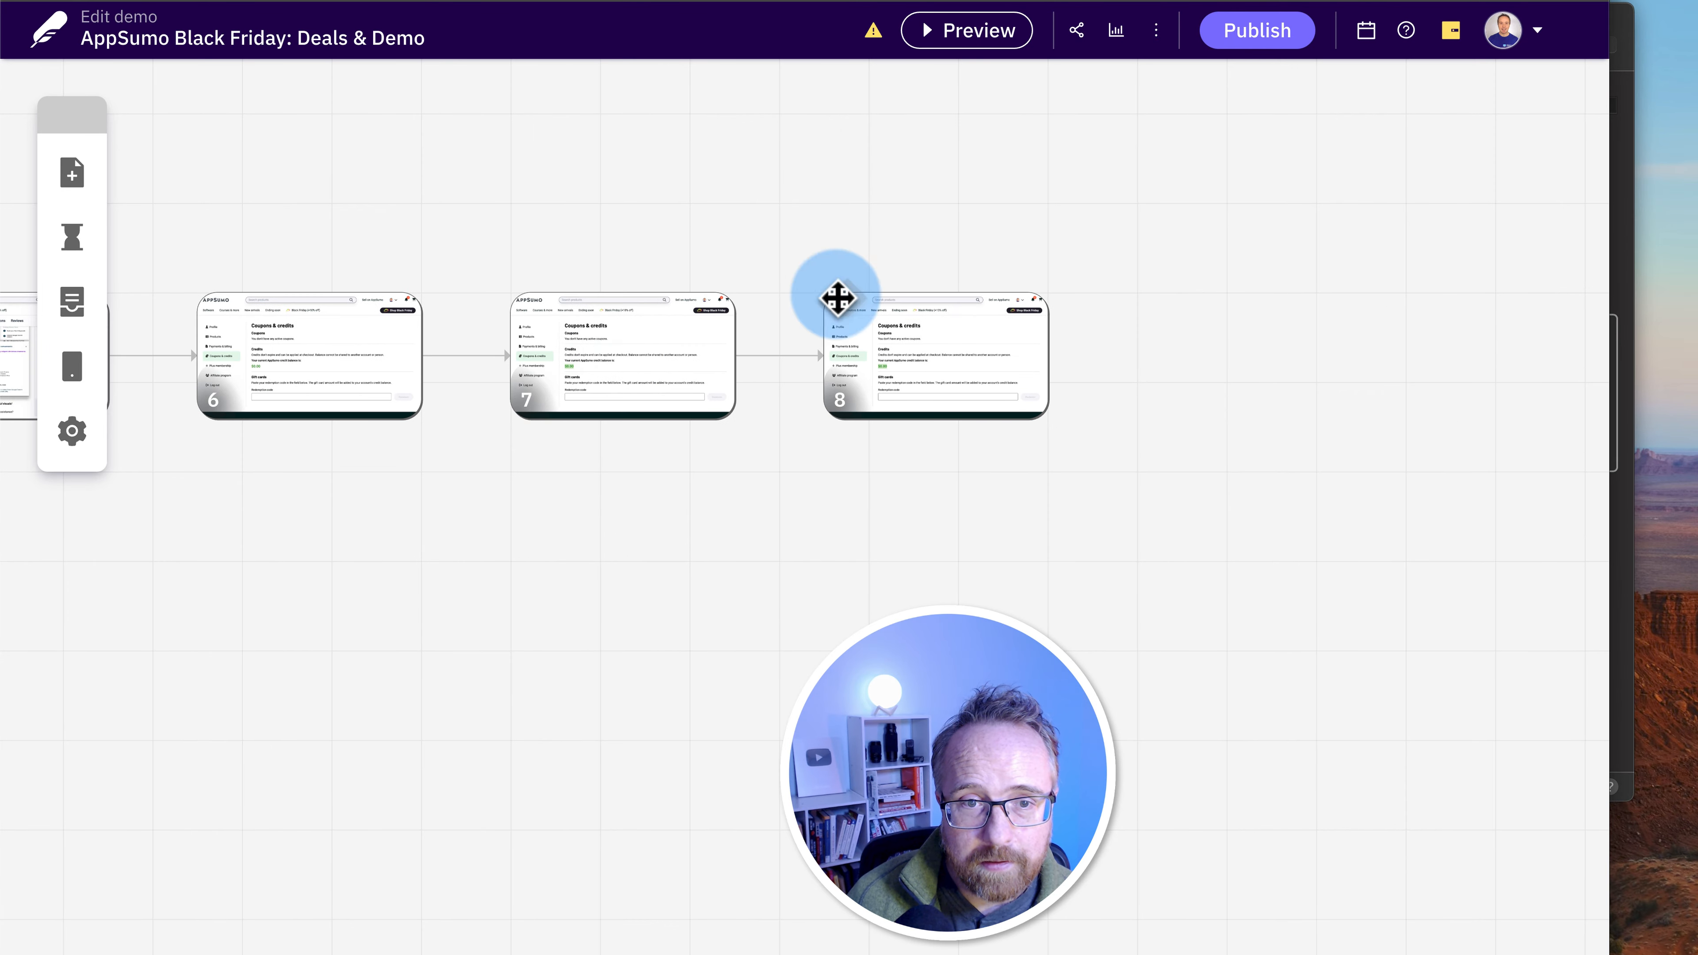
left_click_drag(401, 574, 1301, 579)
left_click_drag(659, 569, 1171, 565)
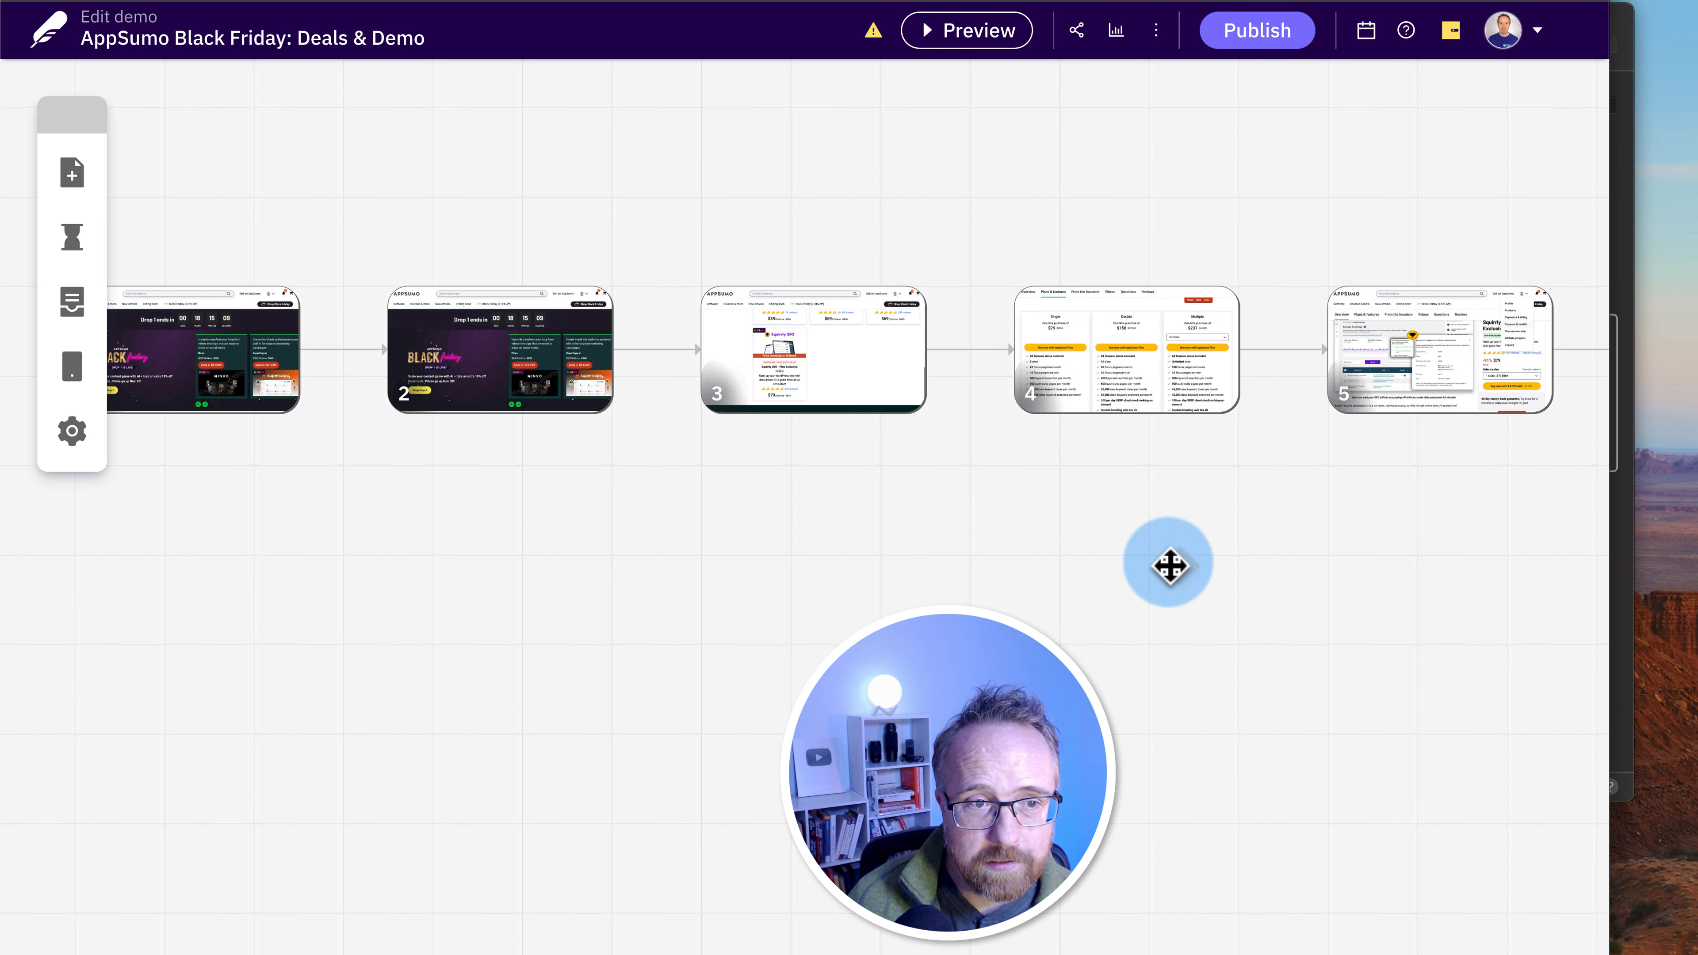
Check the options for adding an annotation between the first and second screens, and delete the connector joining them
left_click_drag(702, 537, 1072, 565)
left_click(676, 373)
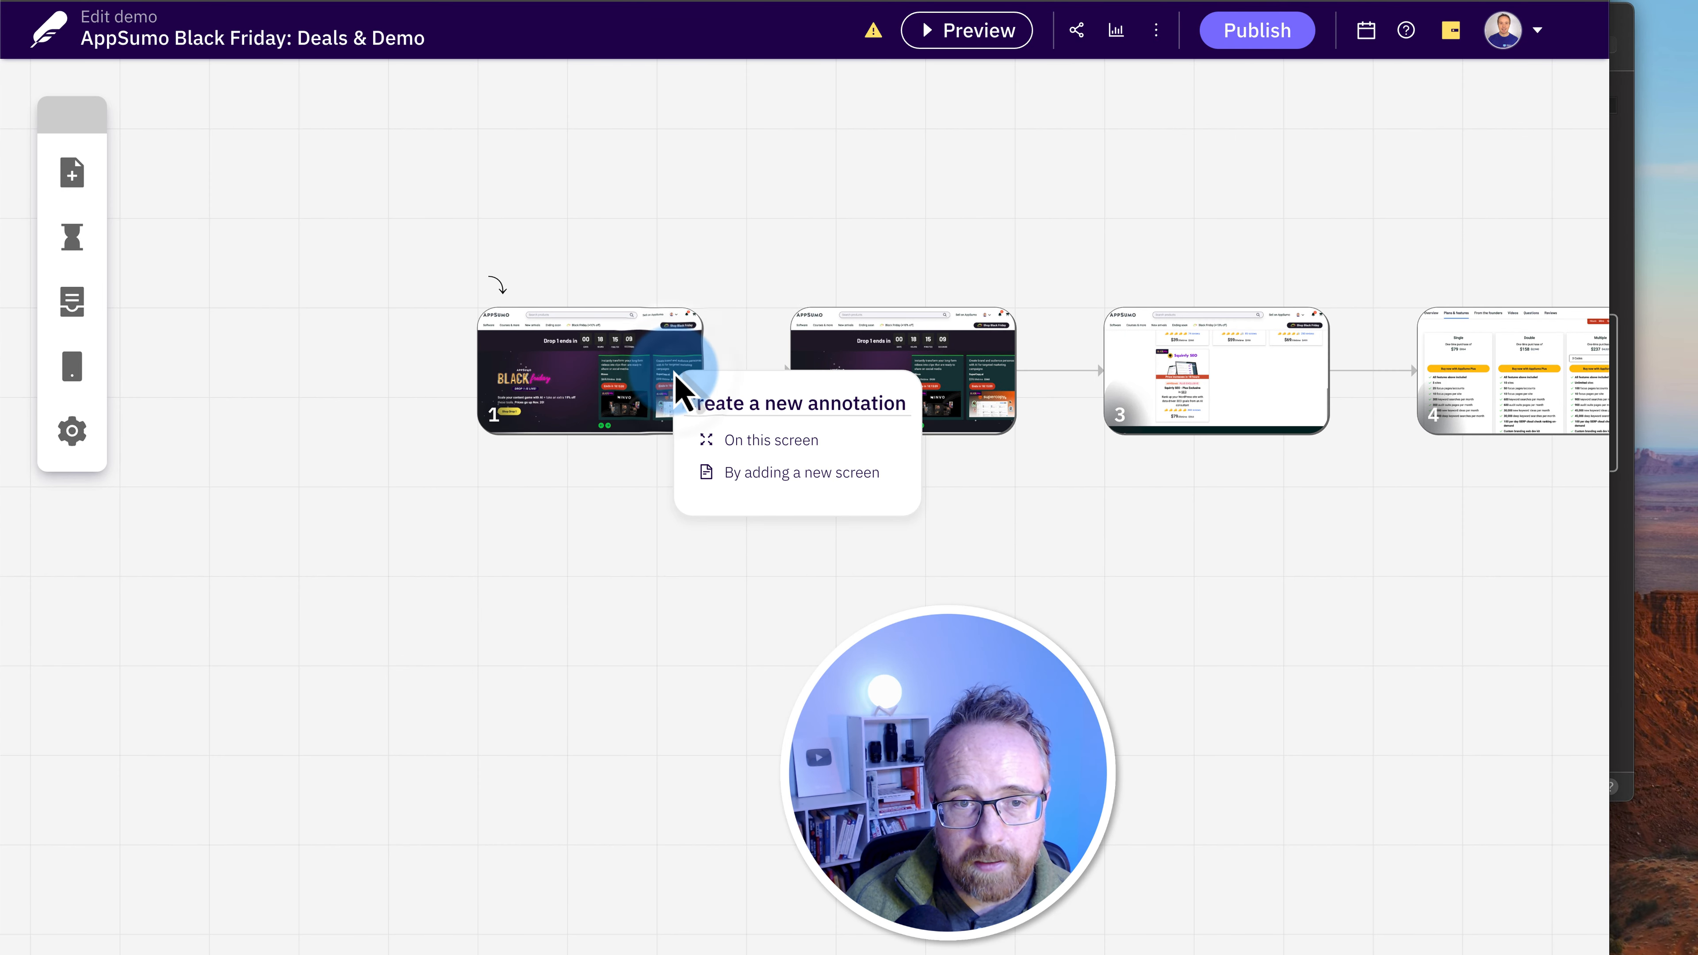
left_click(704, 561)
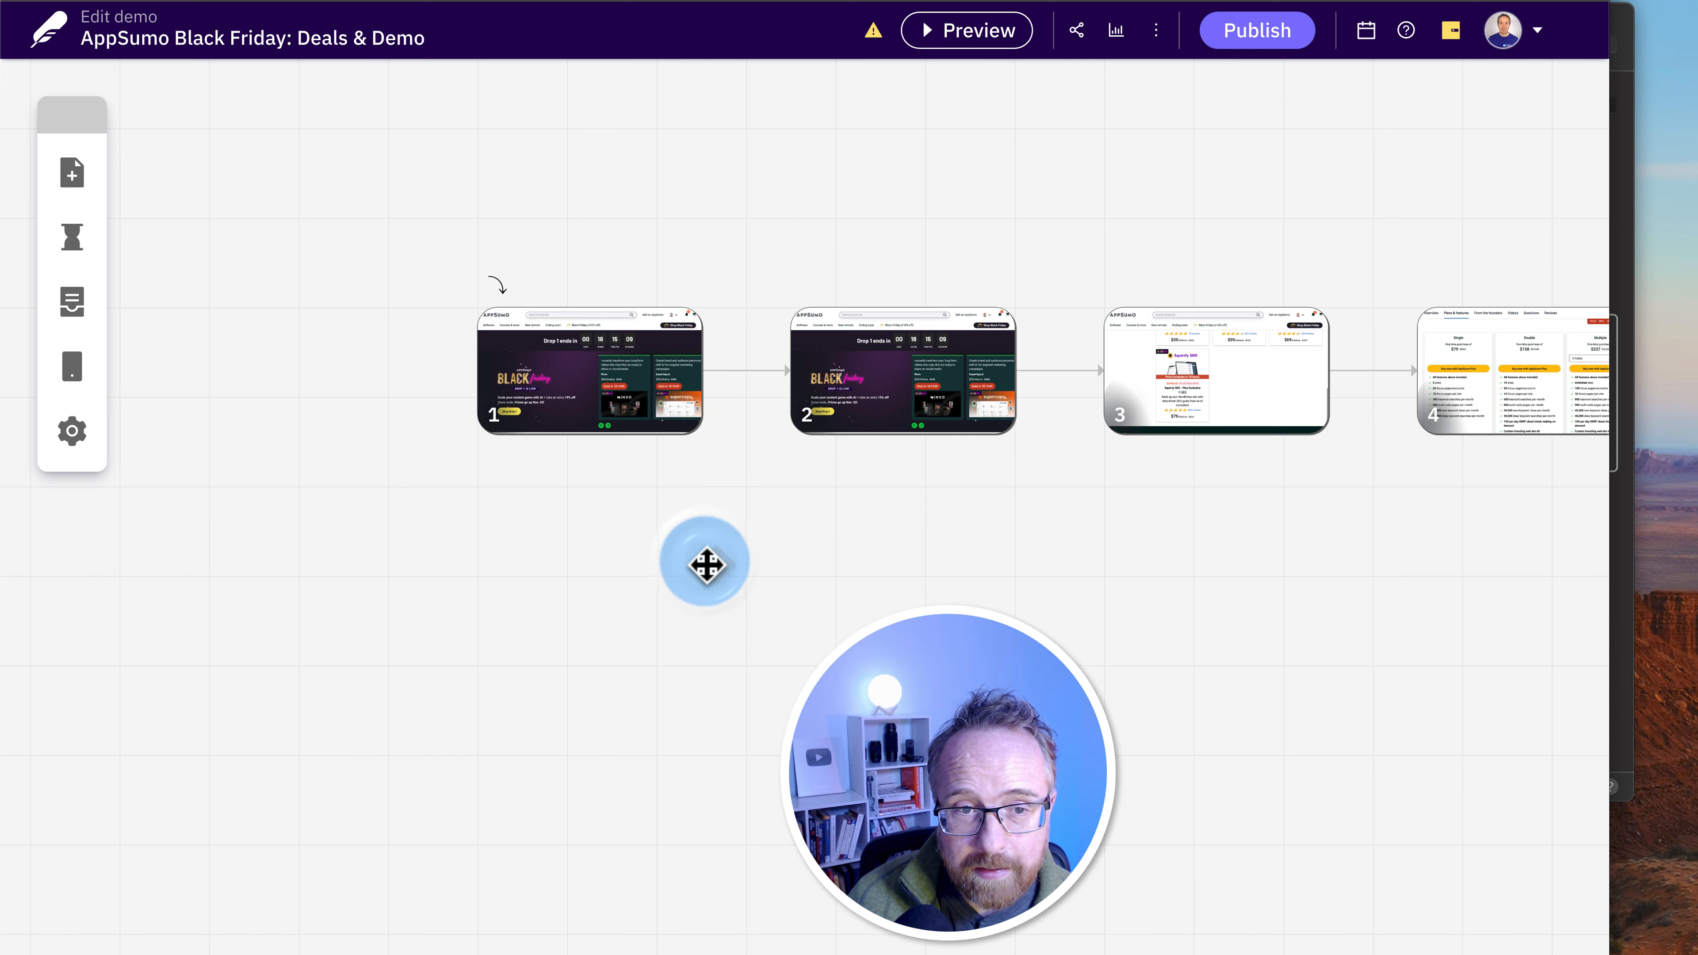
left_click(682, 375)
left_click(869, 405)
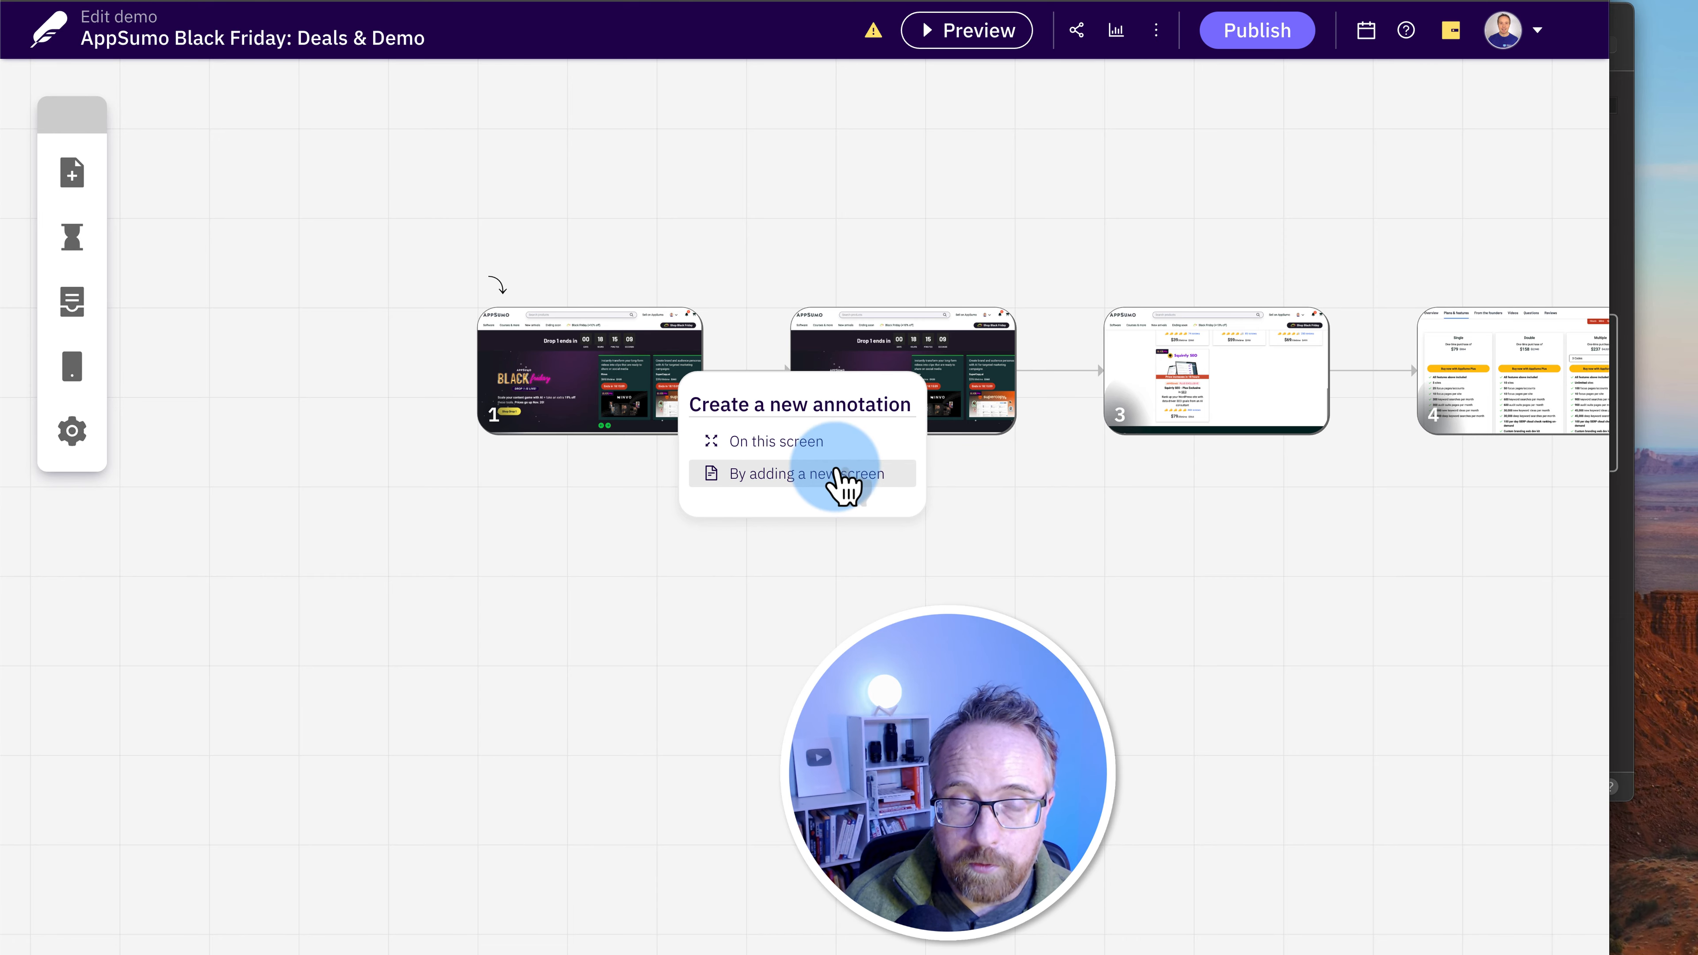
left_click(826, 532)
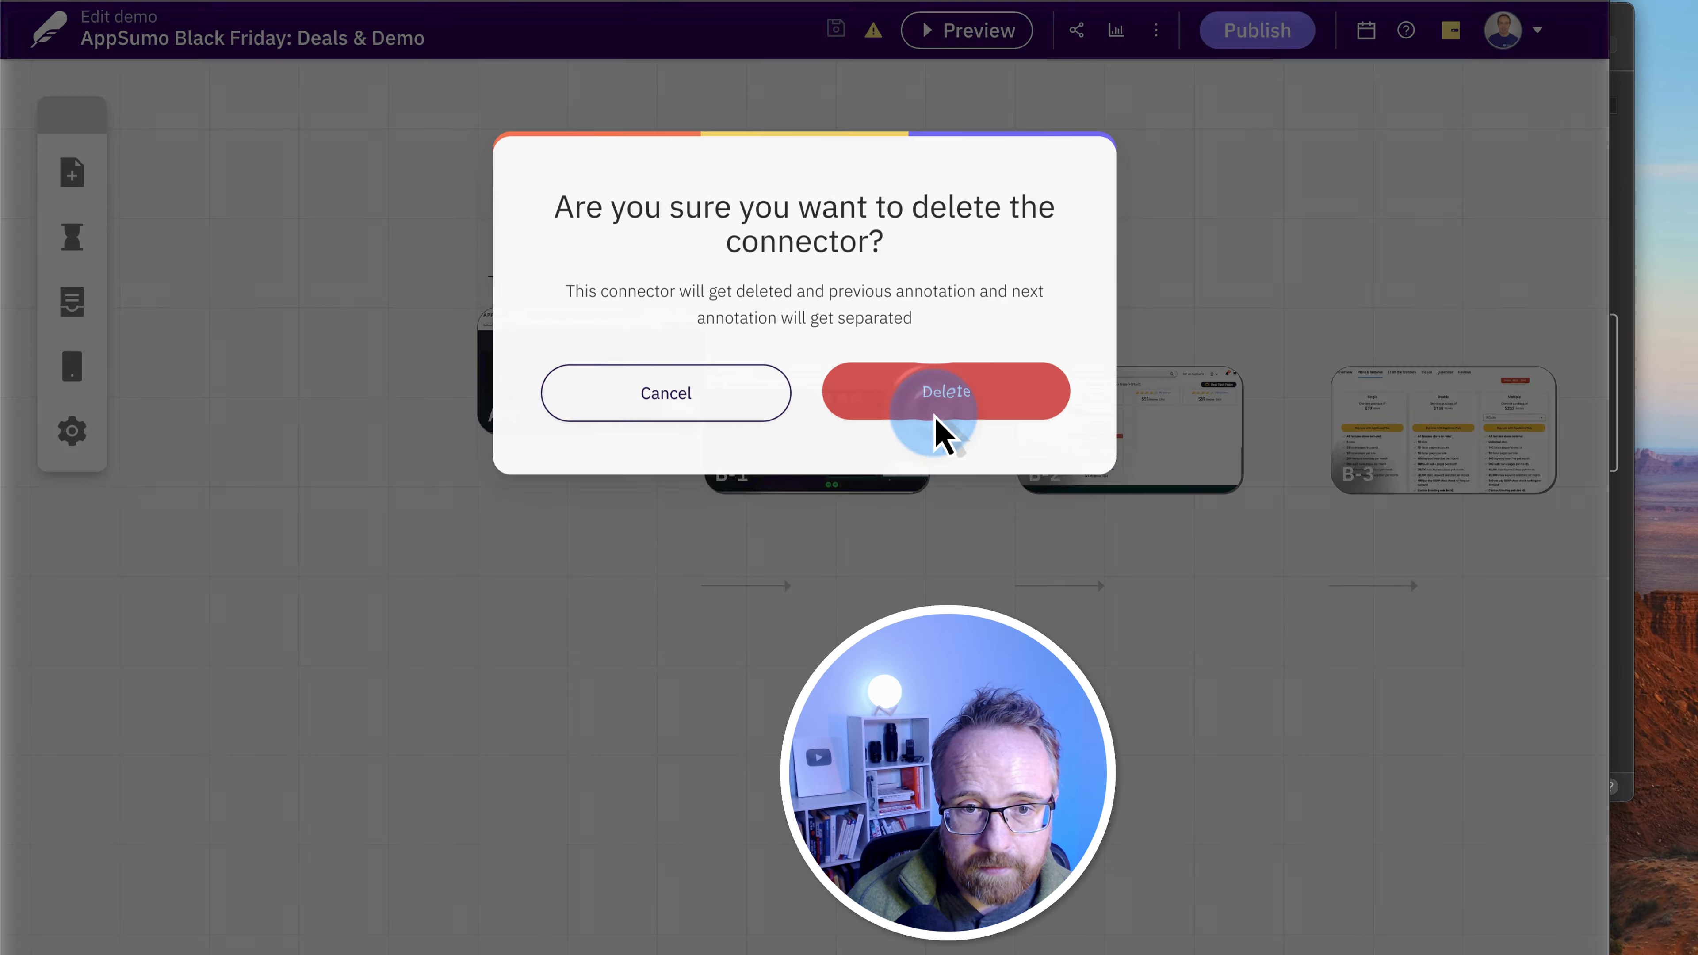
left_click(936, 429)
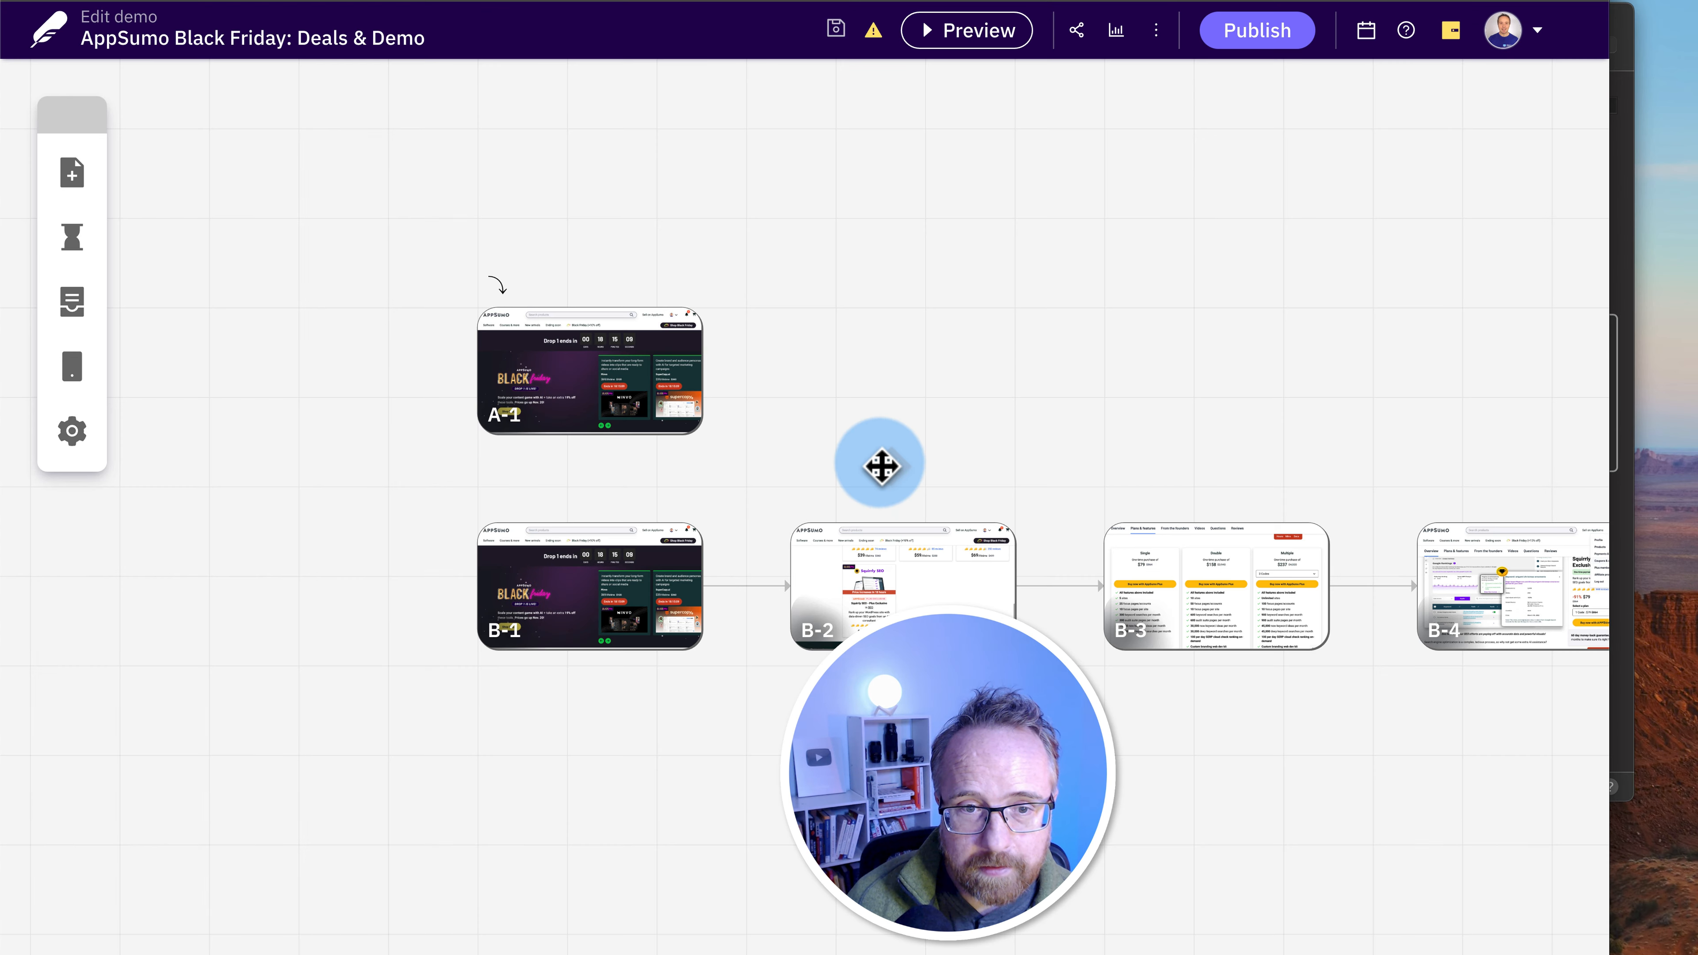
Try to reconnect screen A-1 to screen B-1 by moving the screens and drawing a new connector on the canvas
mouse_move(879, 466)
left_mouse_down()
mouse_move(757, 346)
mouse_move(605, 267)
mouse_move(685, 472)
mouse_move(656, 429)
mouse_move(694, 311)
mouse_move(637, 269)
mouse_move(643, 219)
mouse_move(405, 455)
mouse_move(428, 493)
mouse_move(576, 474)
left_mouse_up()
left_click_drag(506, 319, 563, 373)
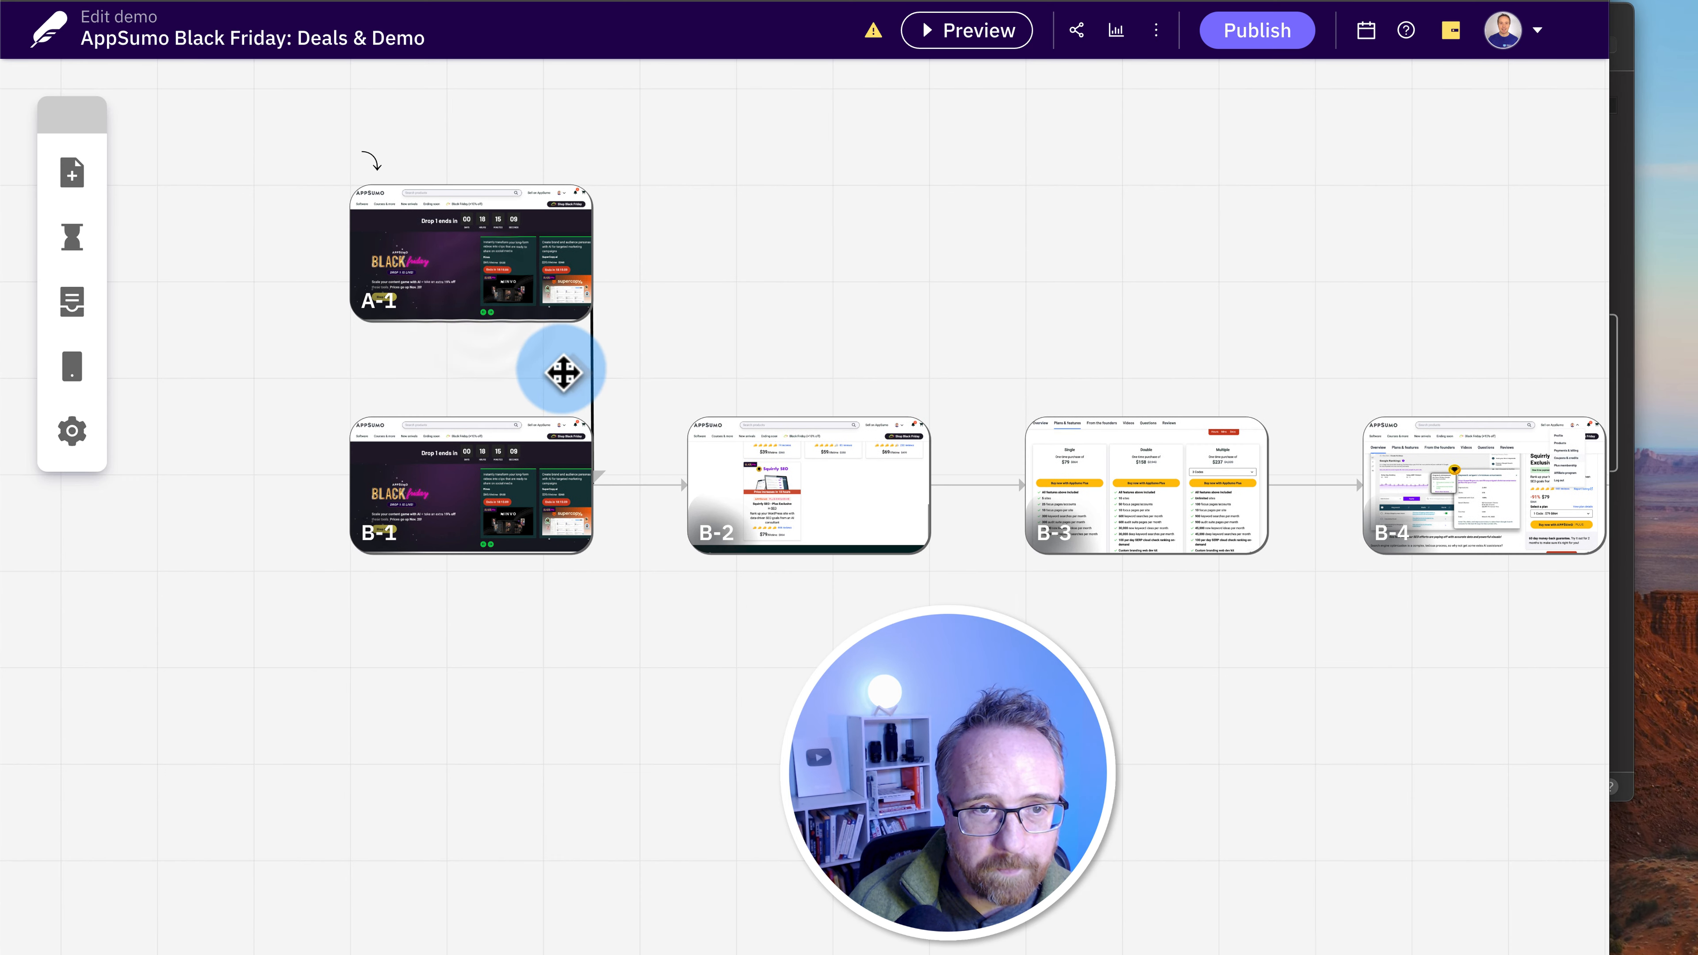
left_click(605, 474)
left_click_drag(535, 304, 361, 303)
left_click_drag(522, 468, 505, 616)
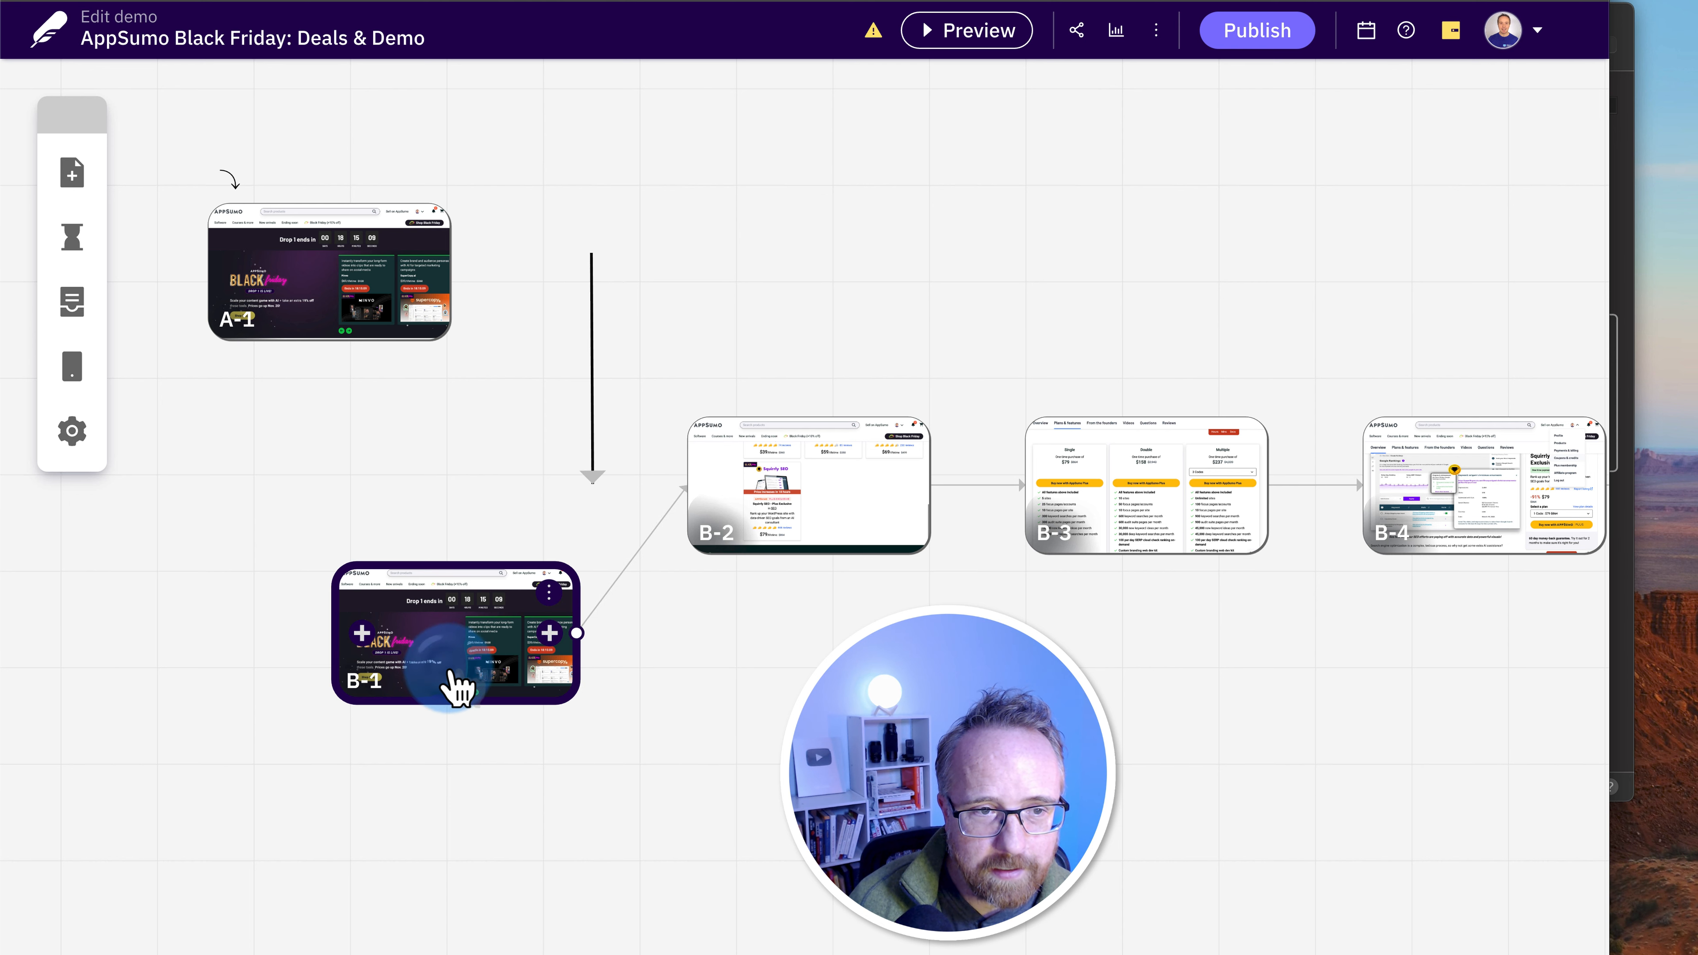
left_click_drag(453, 682, 503, 696)
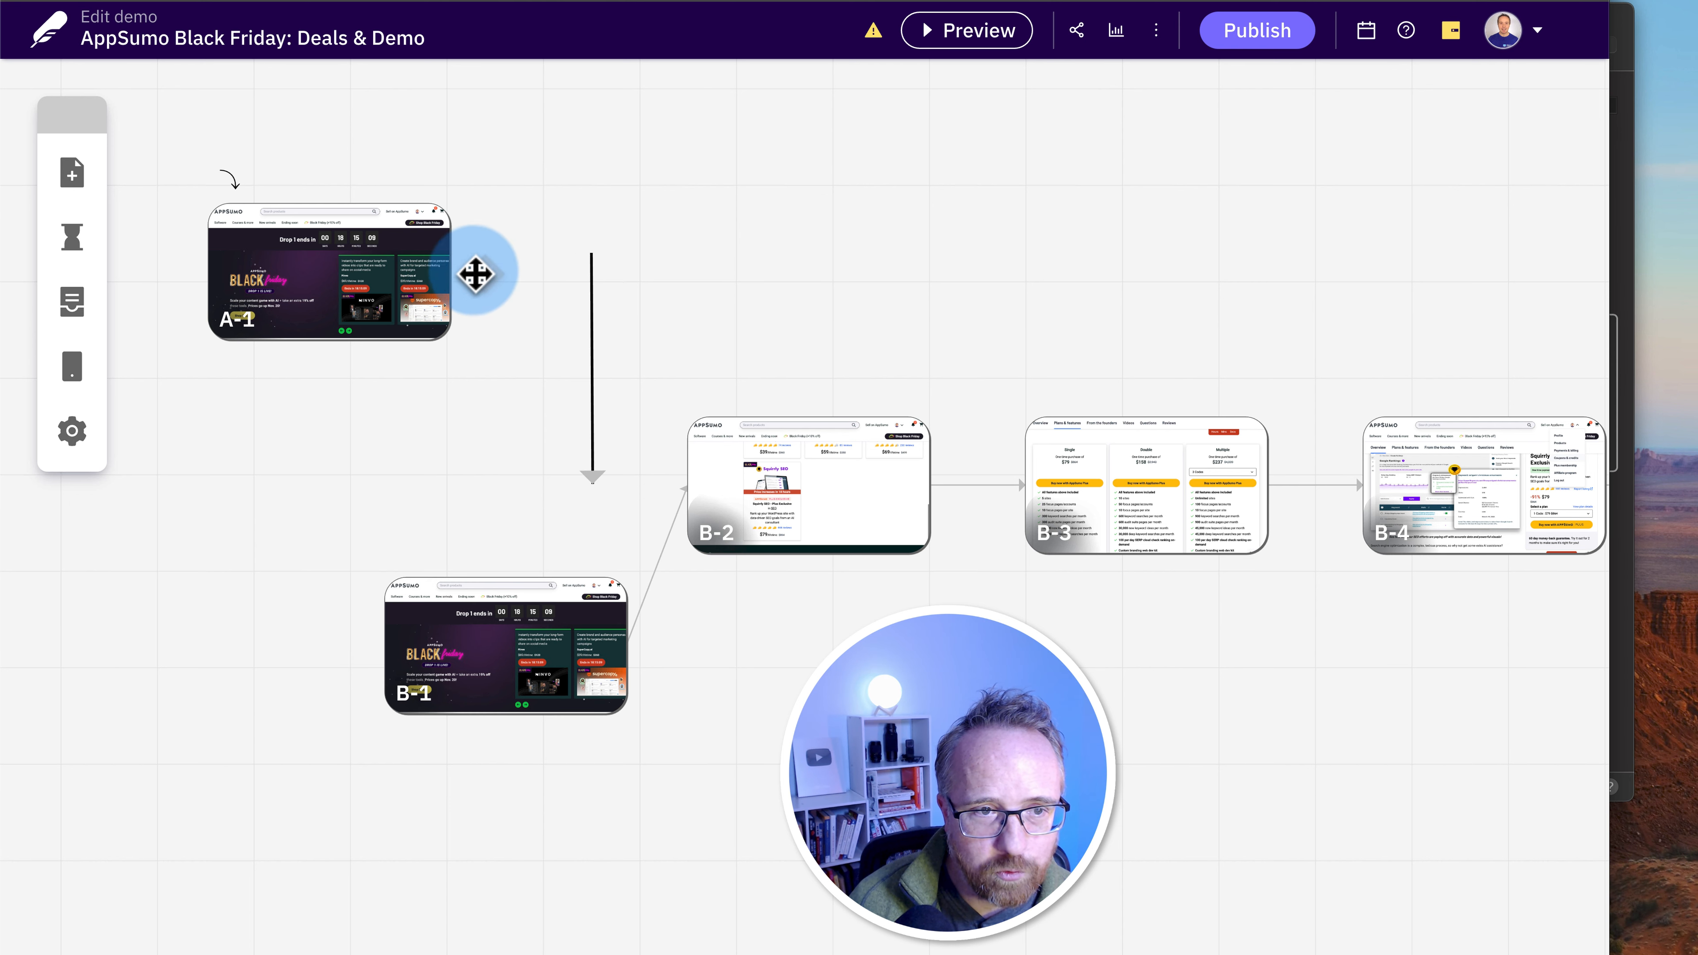
mouse_move(451, 288)
left_mouse_down()
mouse_move(493, 530)
mouse_move(337, 693)
mouse_move(400, 678)
mouse_move(345, 618)
mouse_move(401, 647)
left_mouse_up()
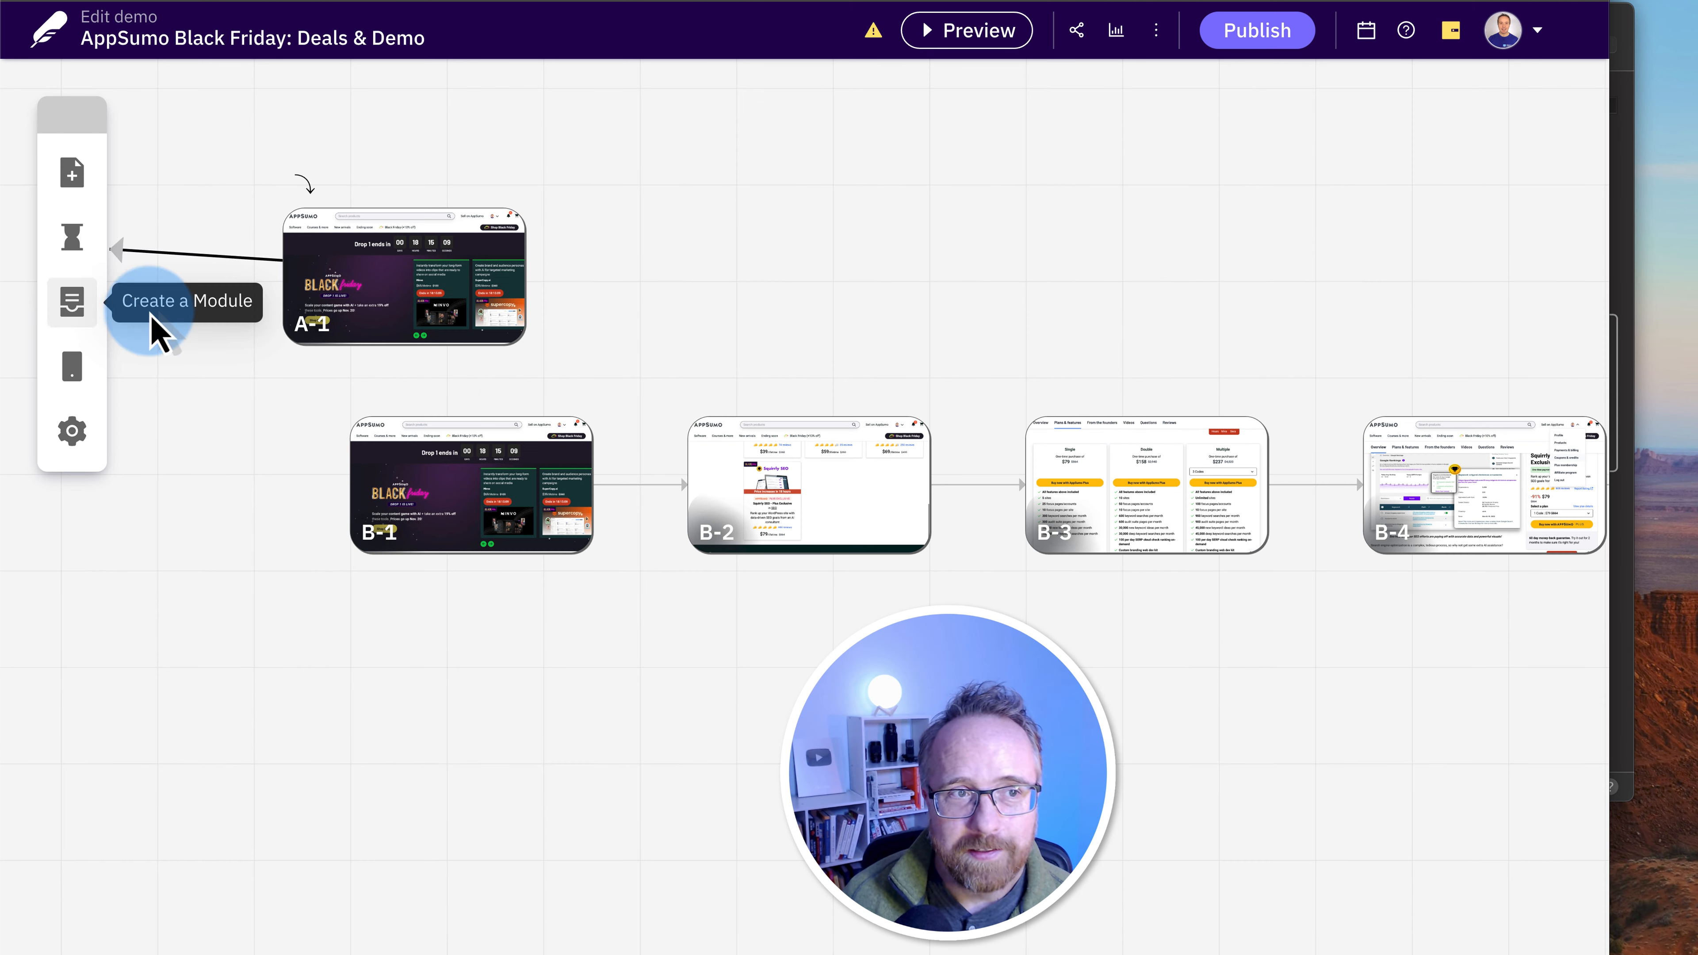
left_click_drag(157, 331, 815, 328)
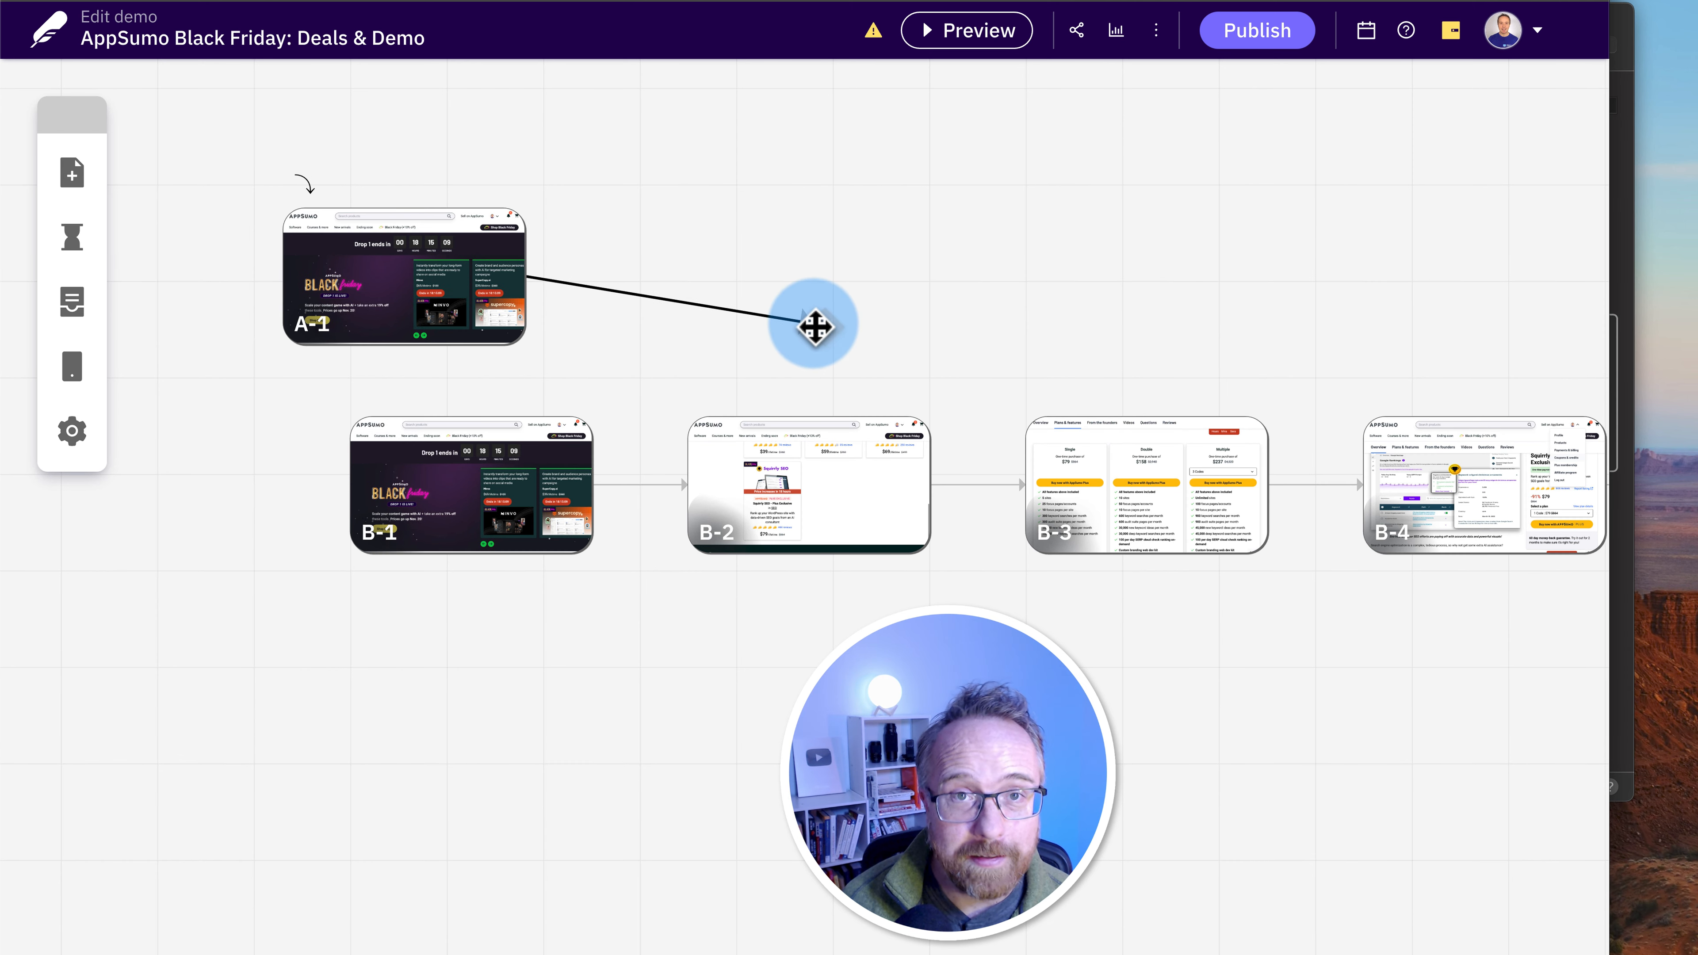
left_click_drag(815, 328, 127, 231)
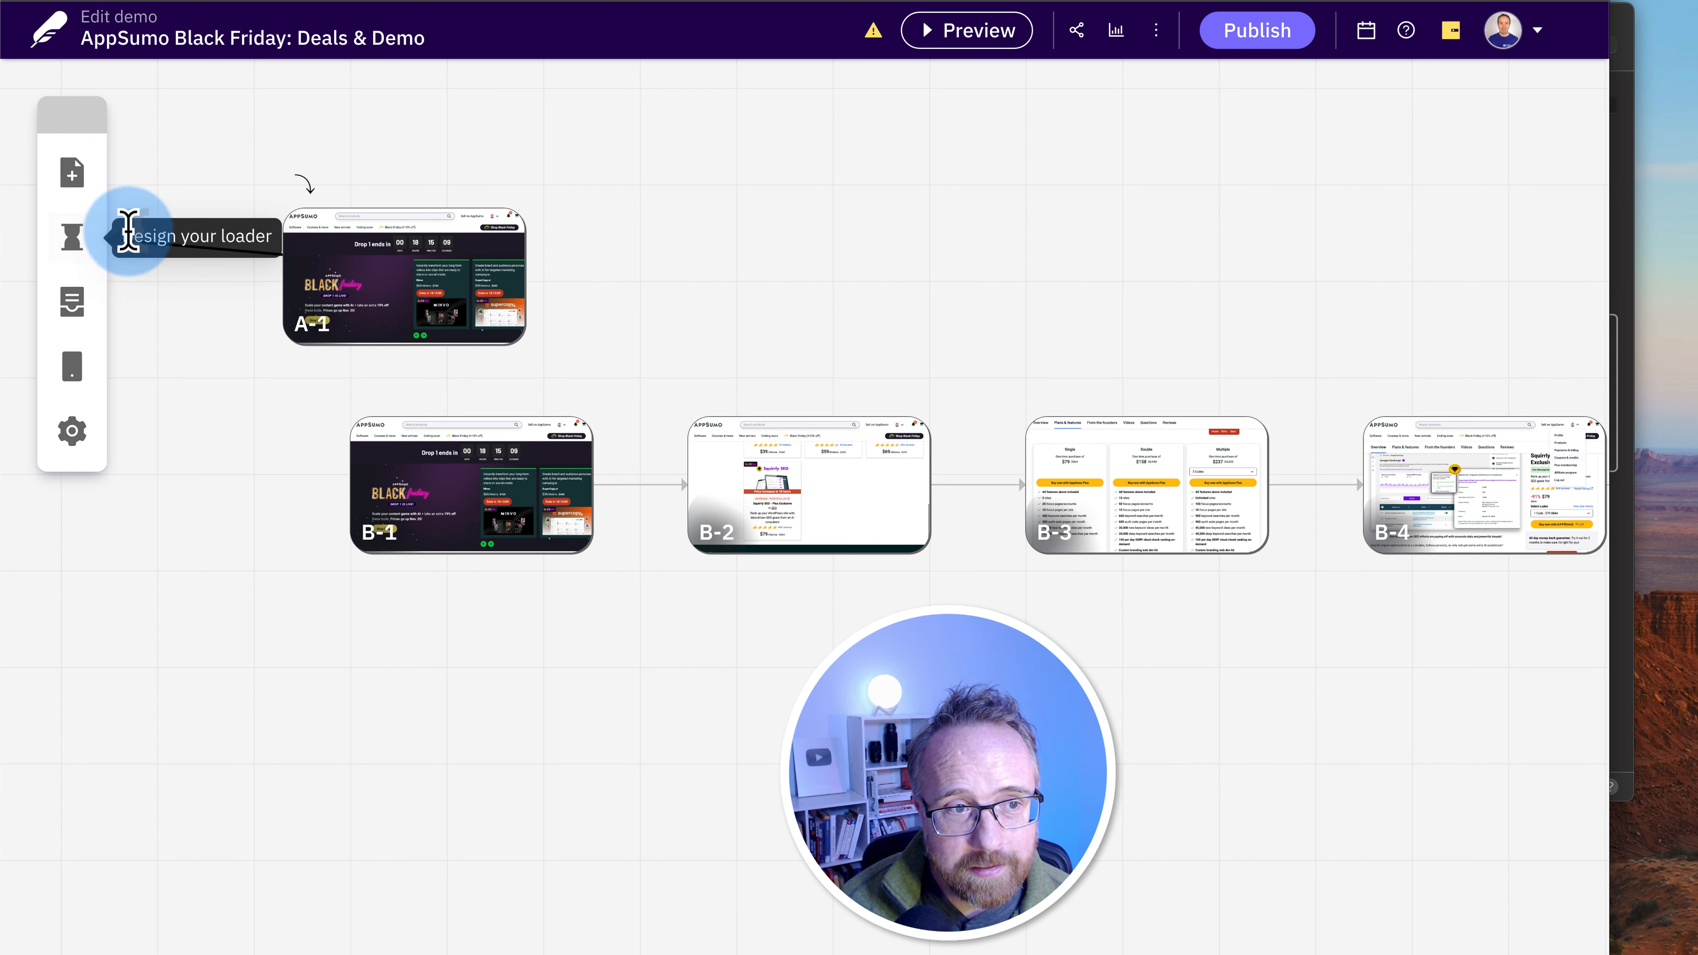
Examine the loader design options for logo, Gif or Lottie file and loading text, and close the loader designer
left_click(76, 249)
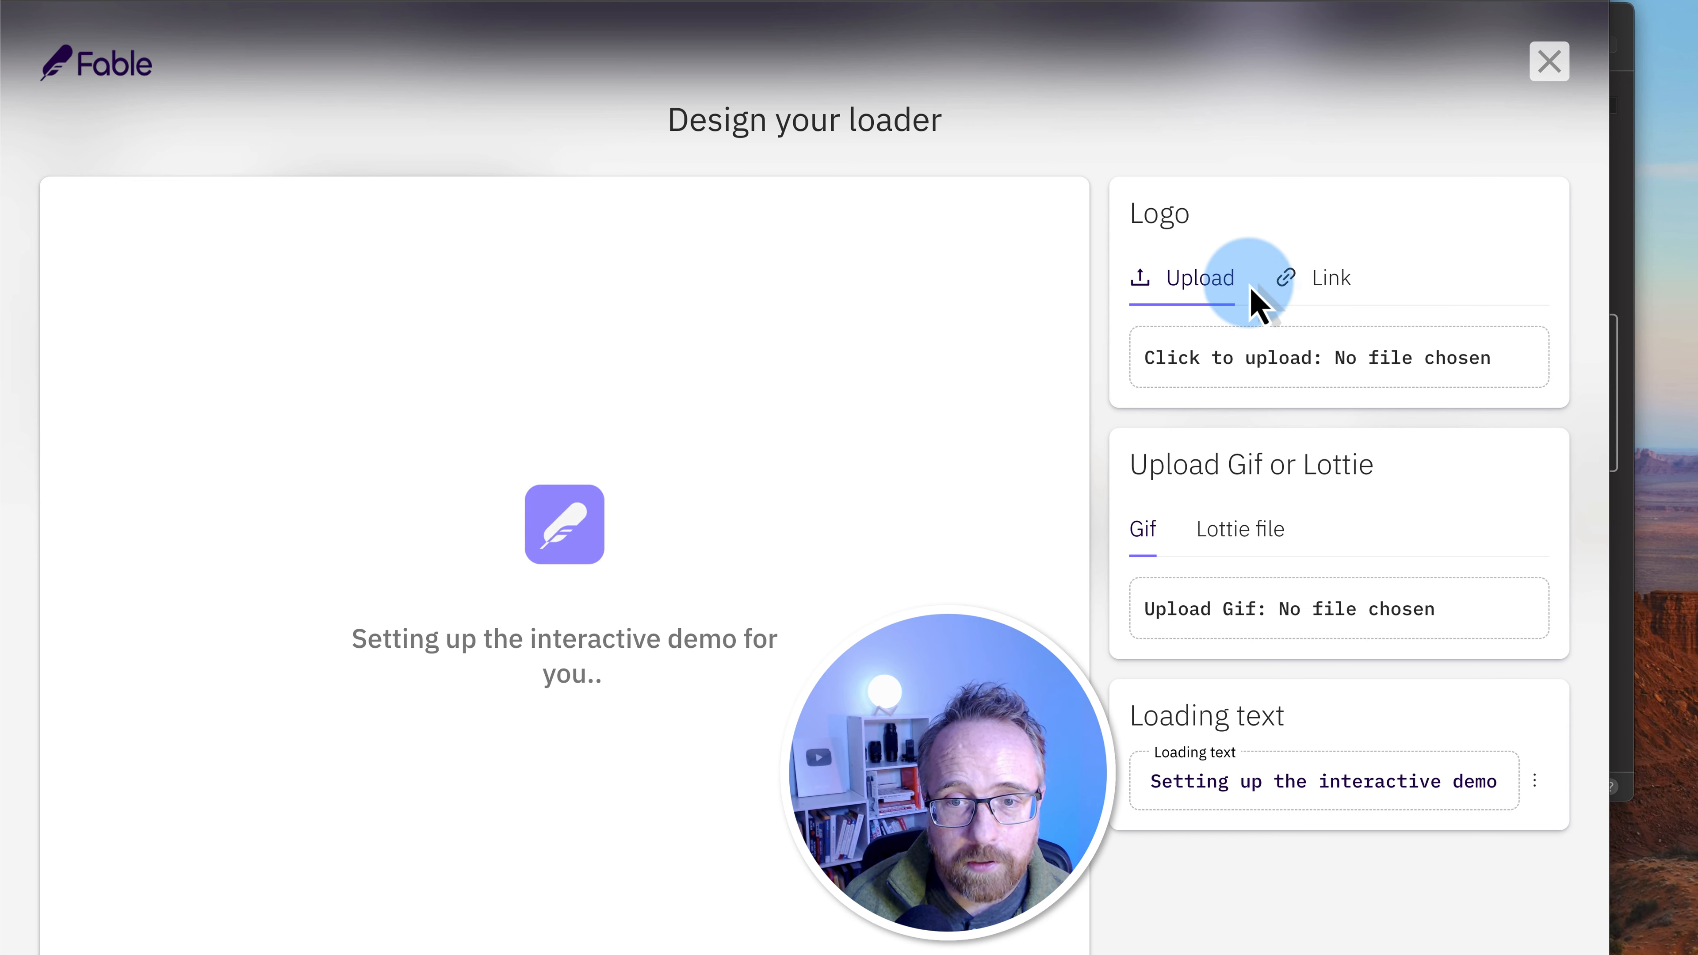
left_click_drag(1126, 464, 1384, 477)
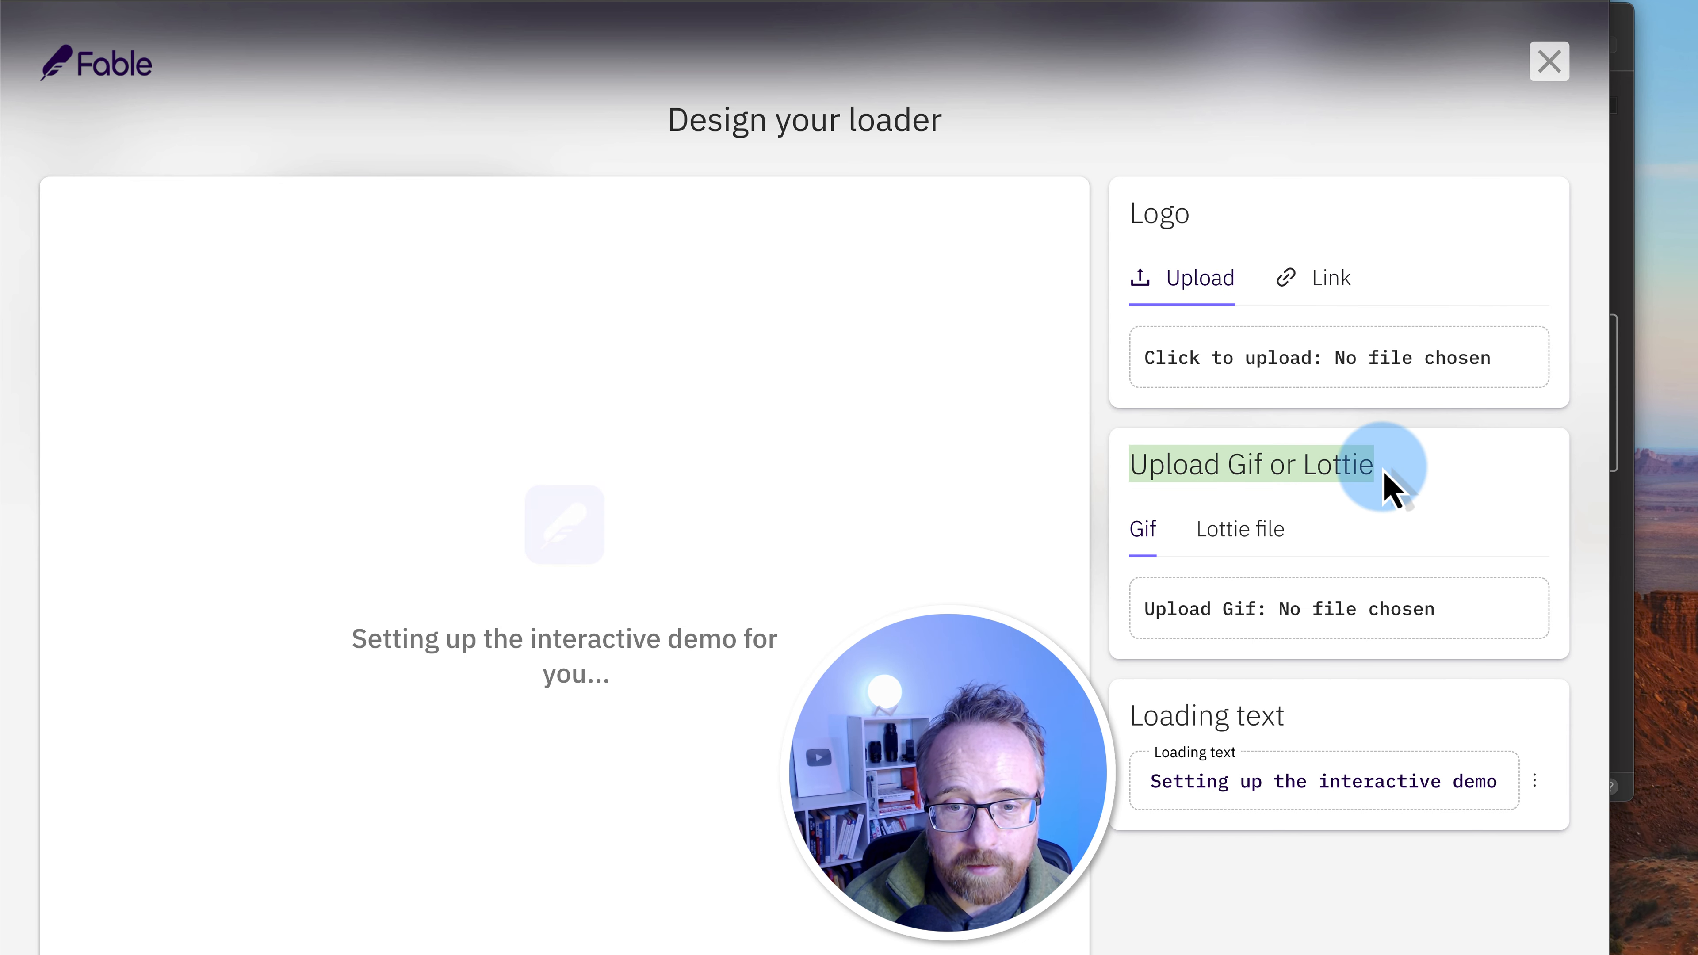
left_click_drag(1156, 782, 1497, 782)
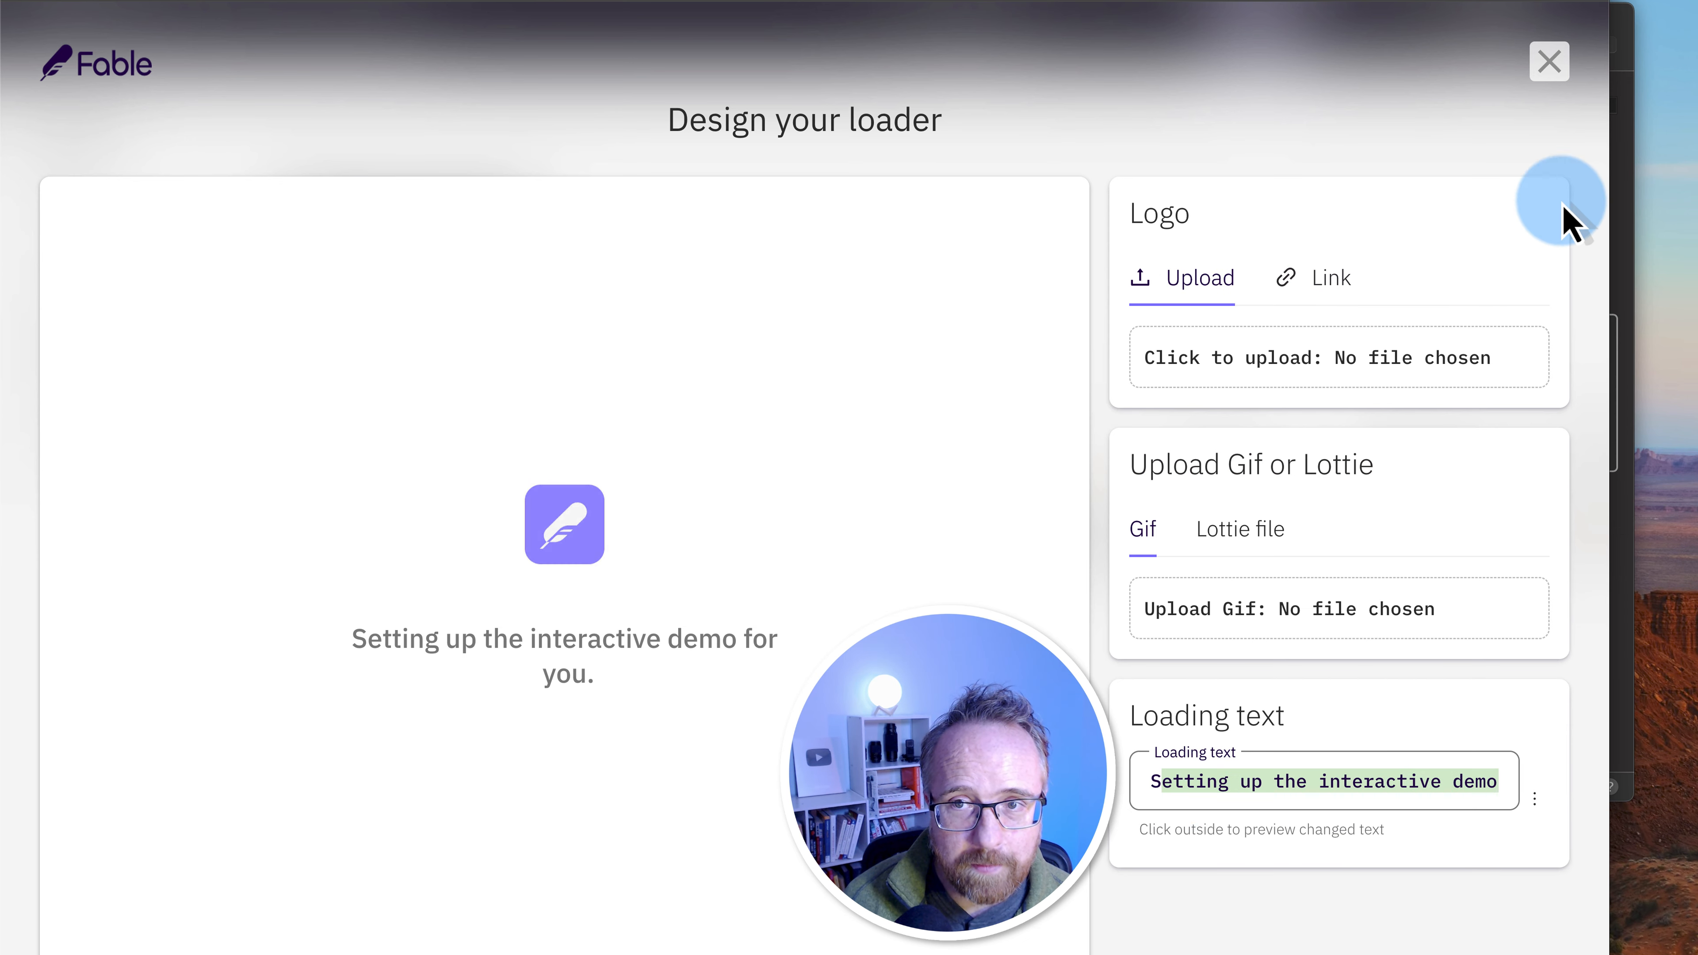
left_click(1548, 61)
Mark the application as mobile responsive, make the demo mobile responsive and preview it on a mobile device
left_click(84, 387)
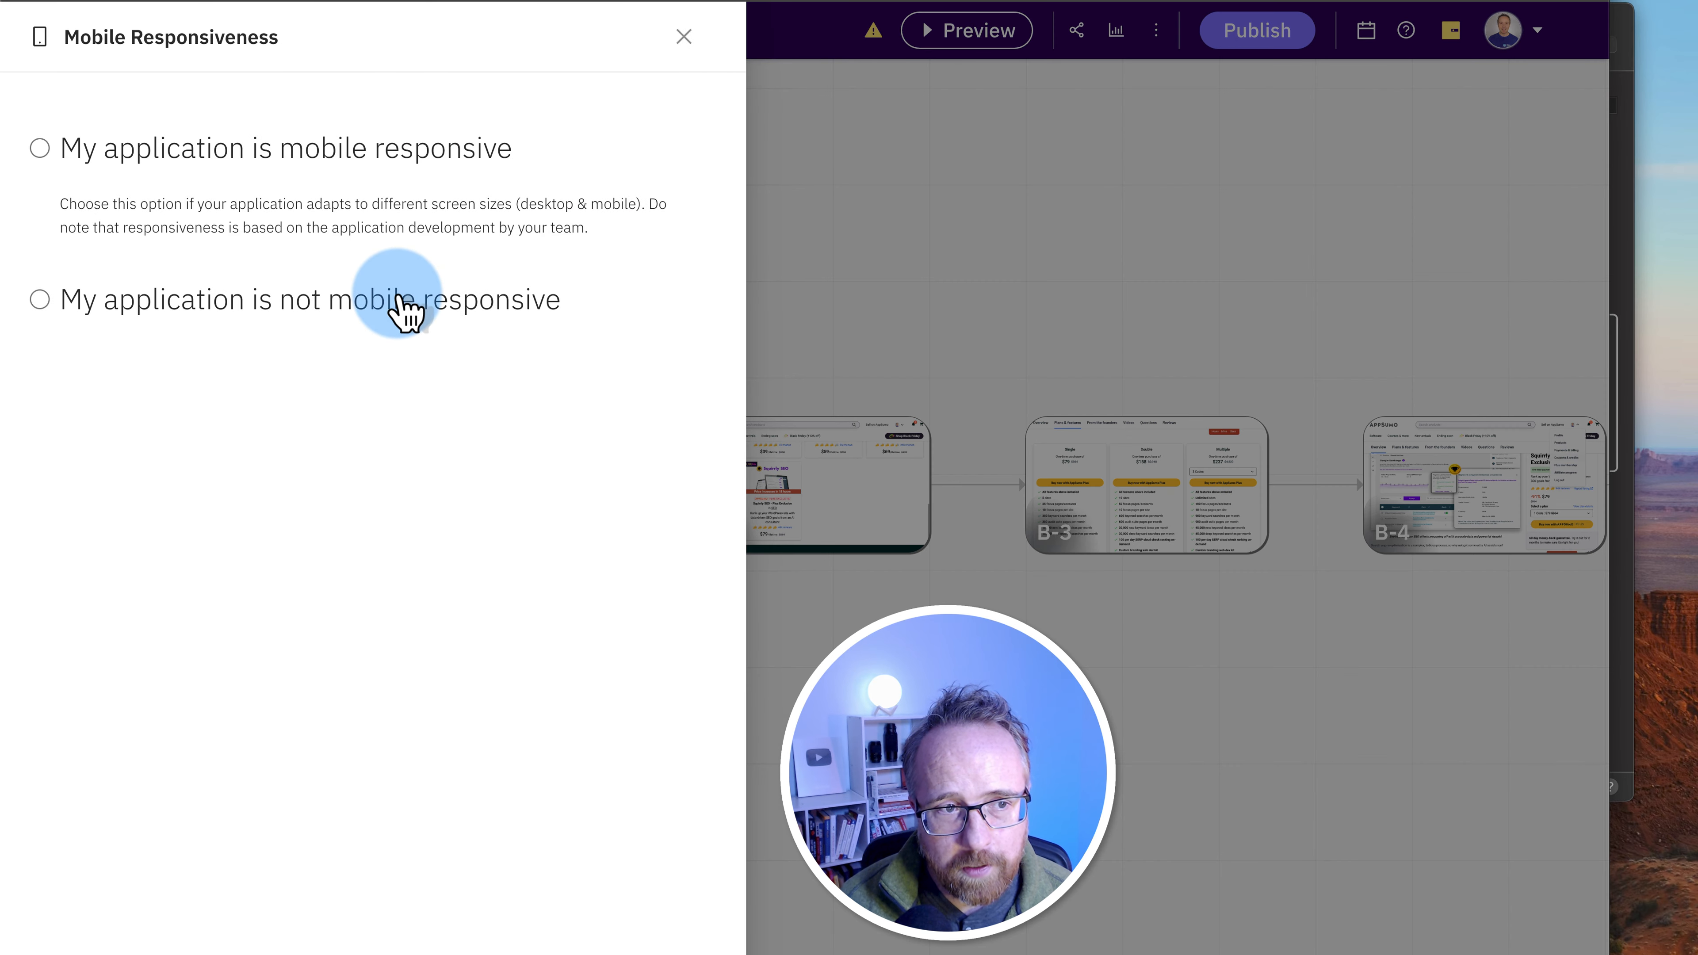
left_click(38, 157)
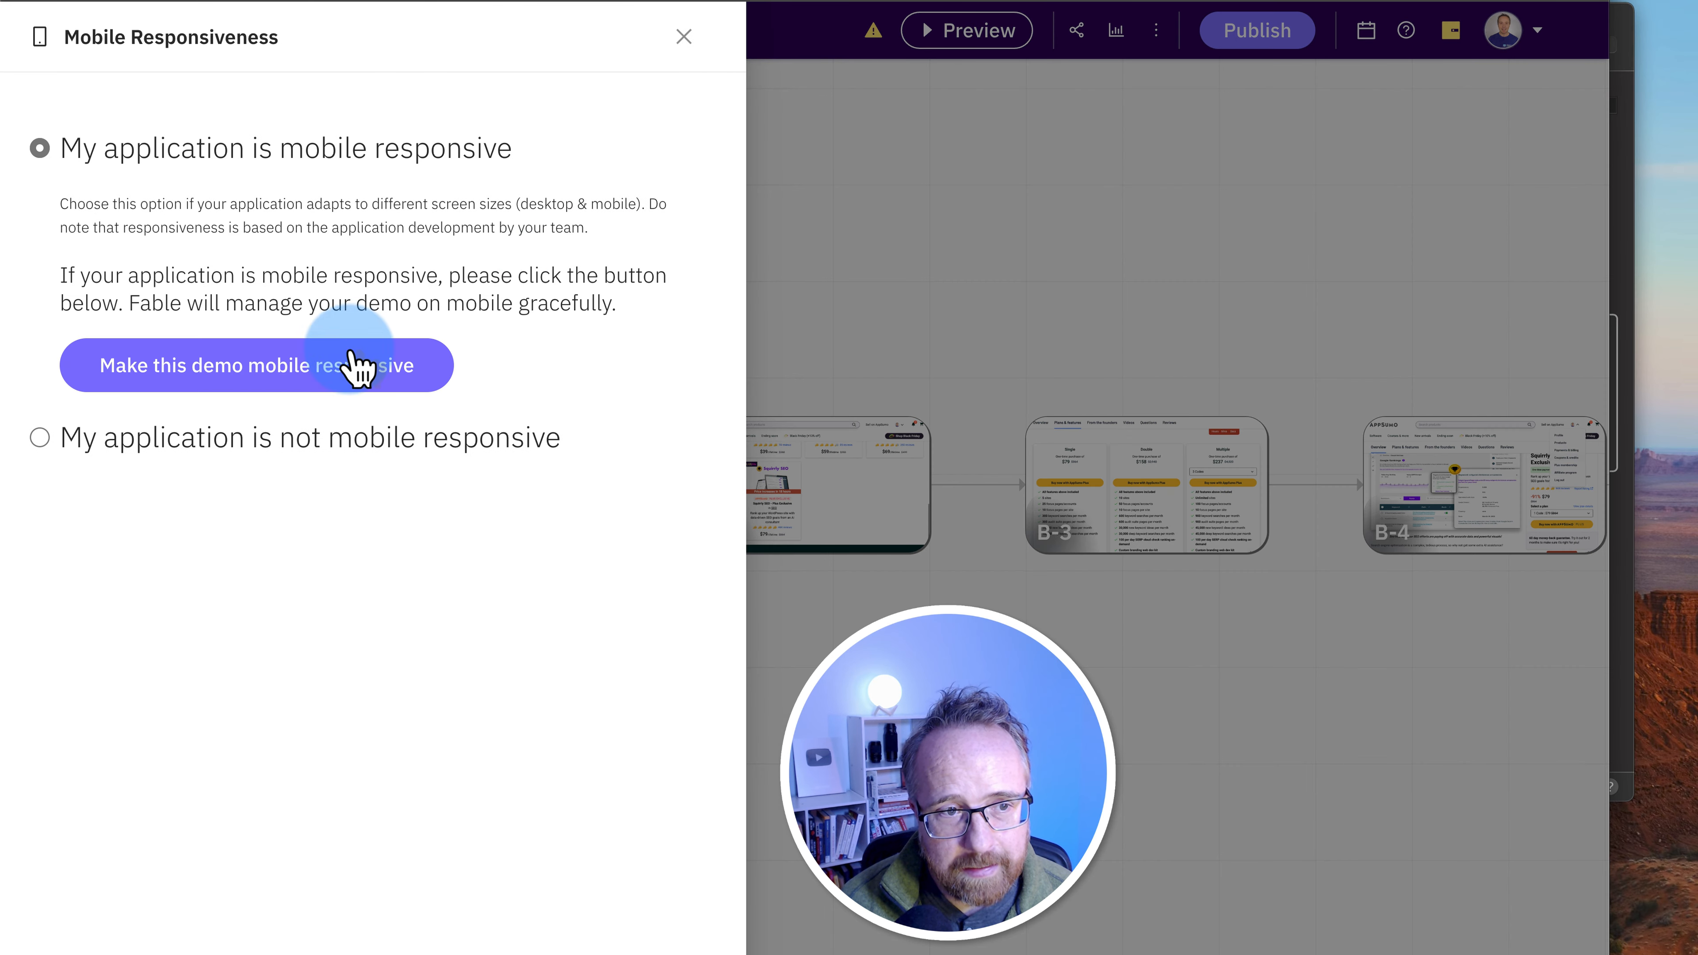
left_click(295, 375)
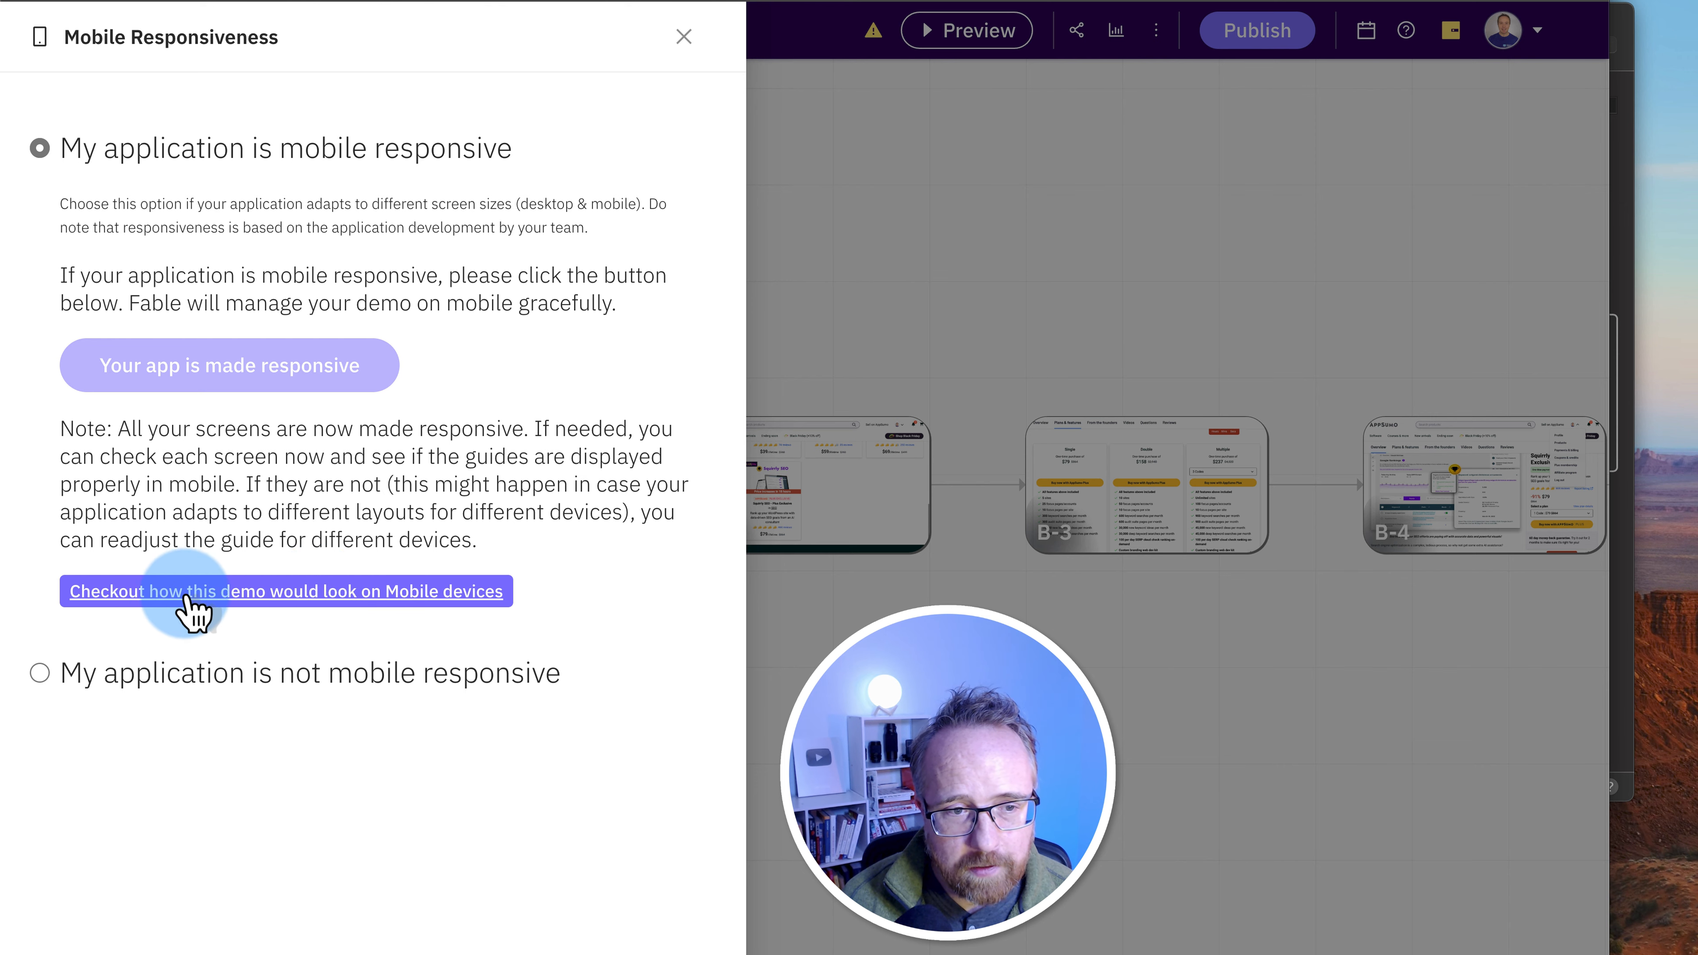
left_click(463, 595)
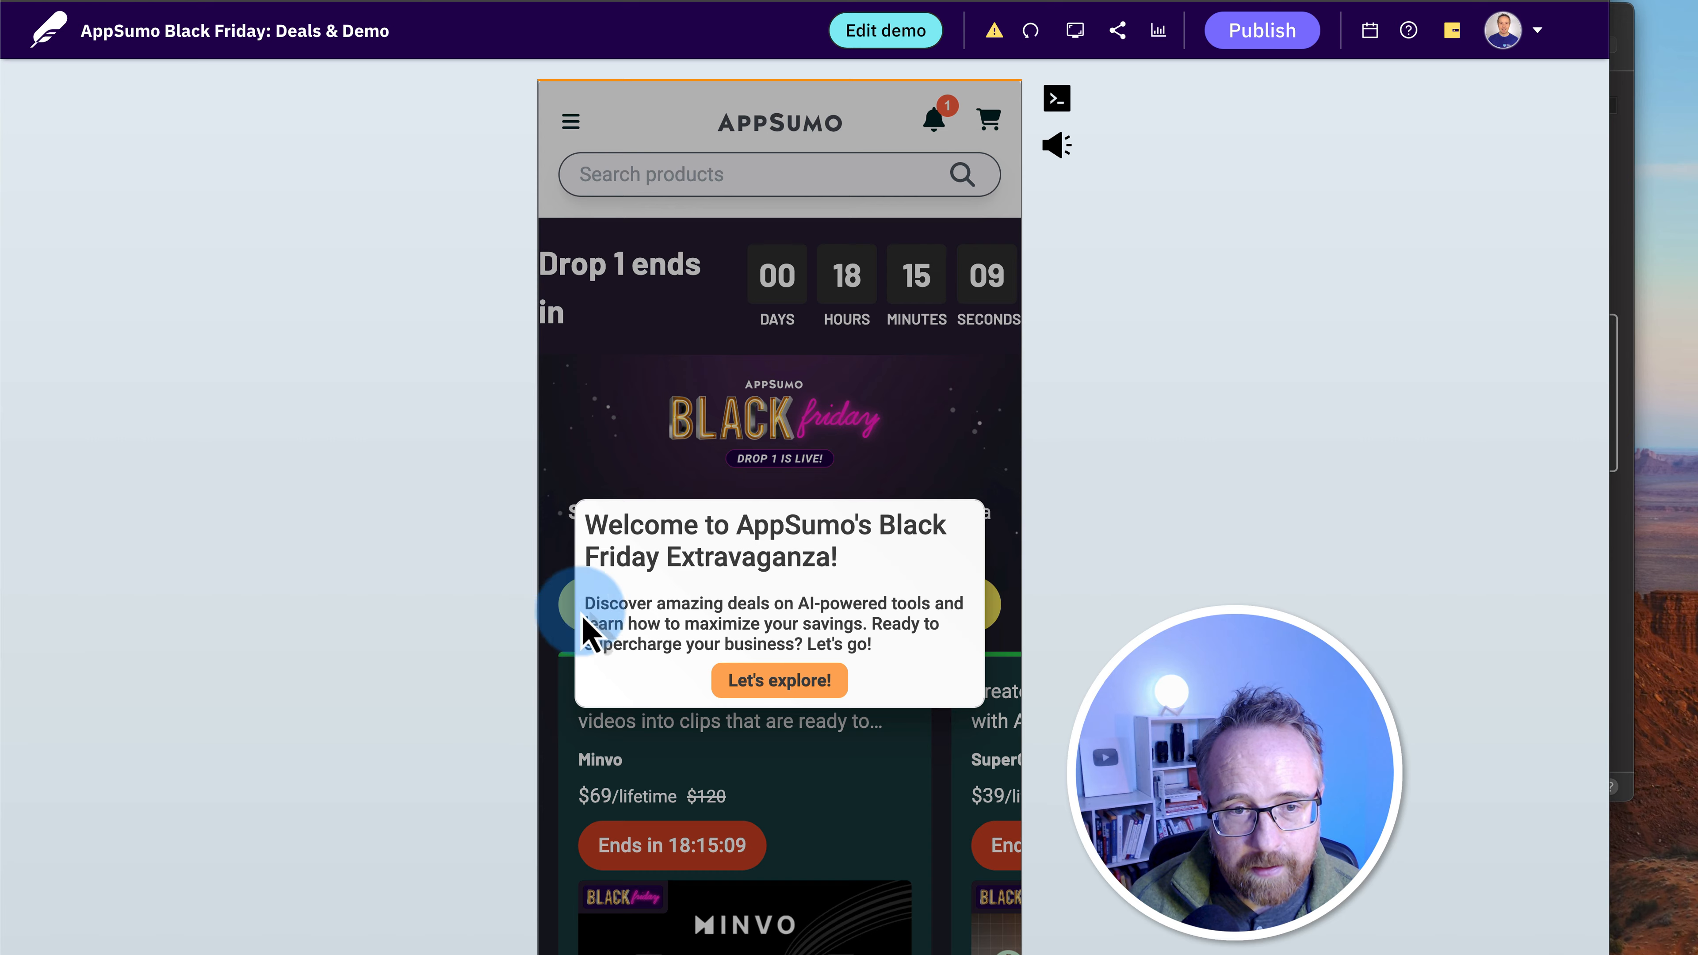
scroll(610, 607, "down", 2)
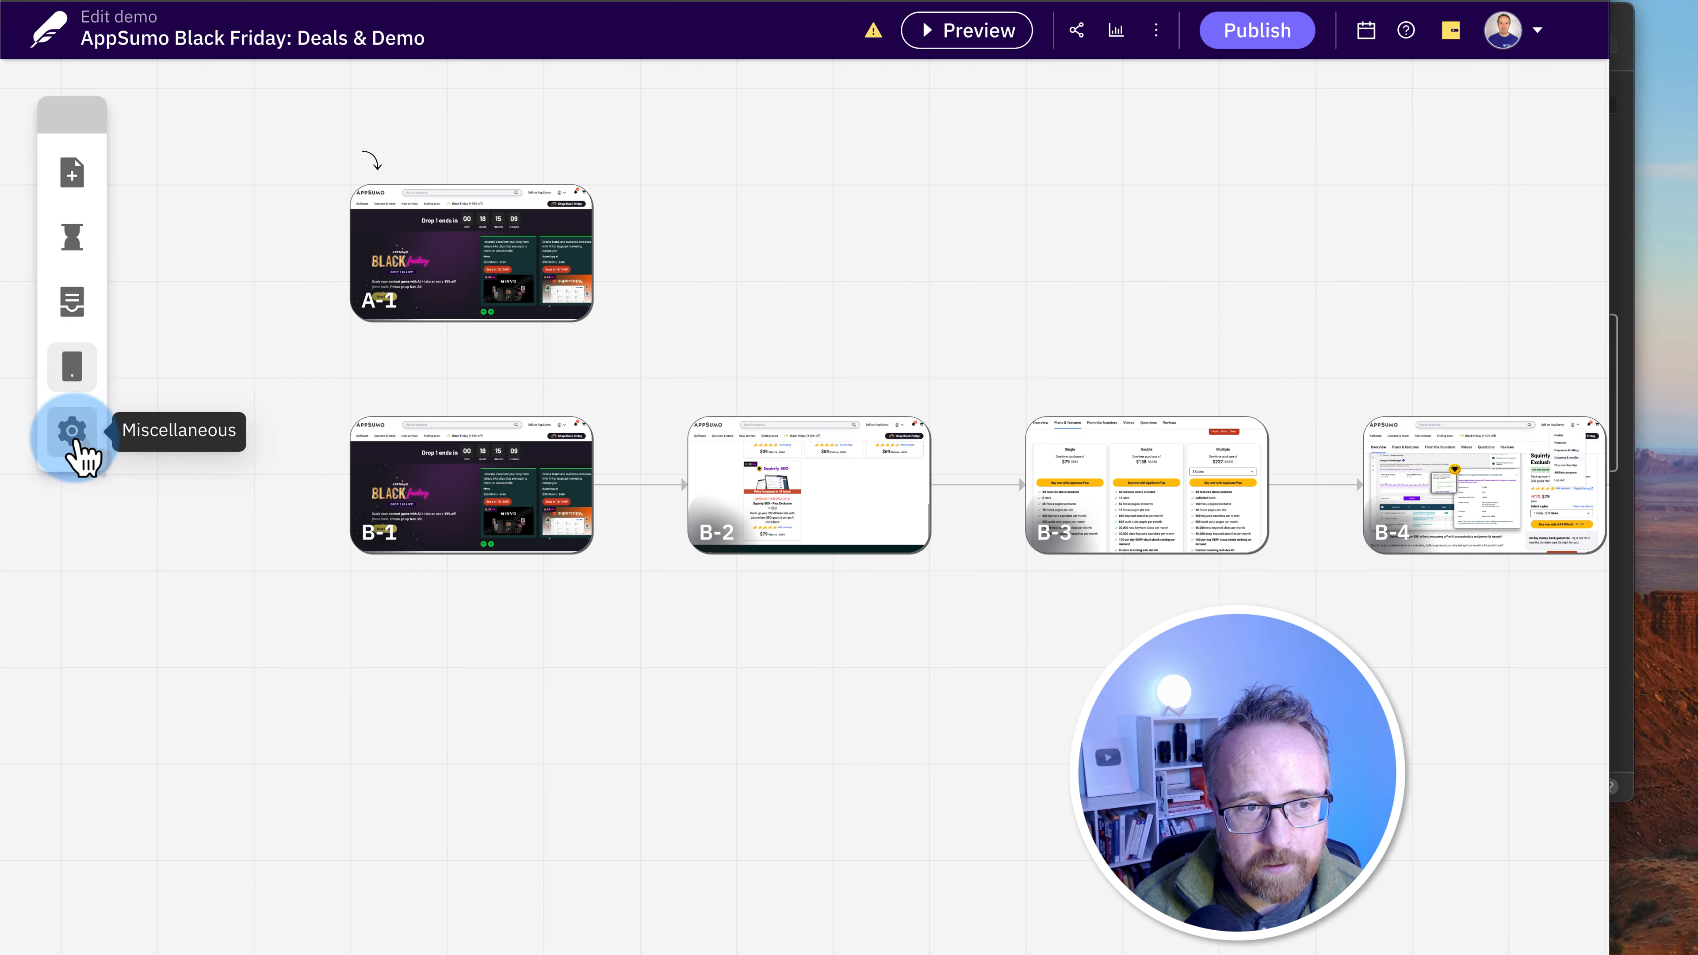
Set the demo's browser frame style to Dark
left_click(73, 432)
left_click(221, 137)
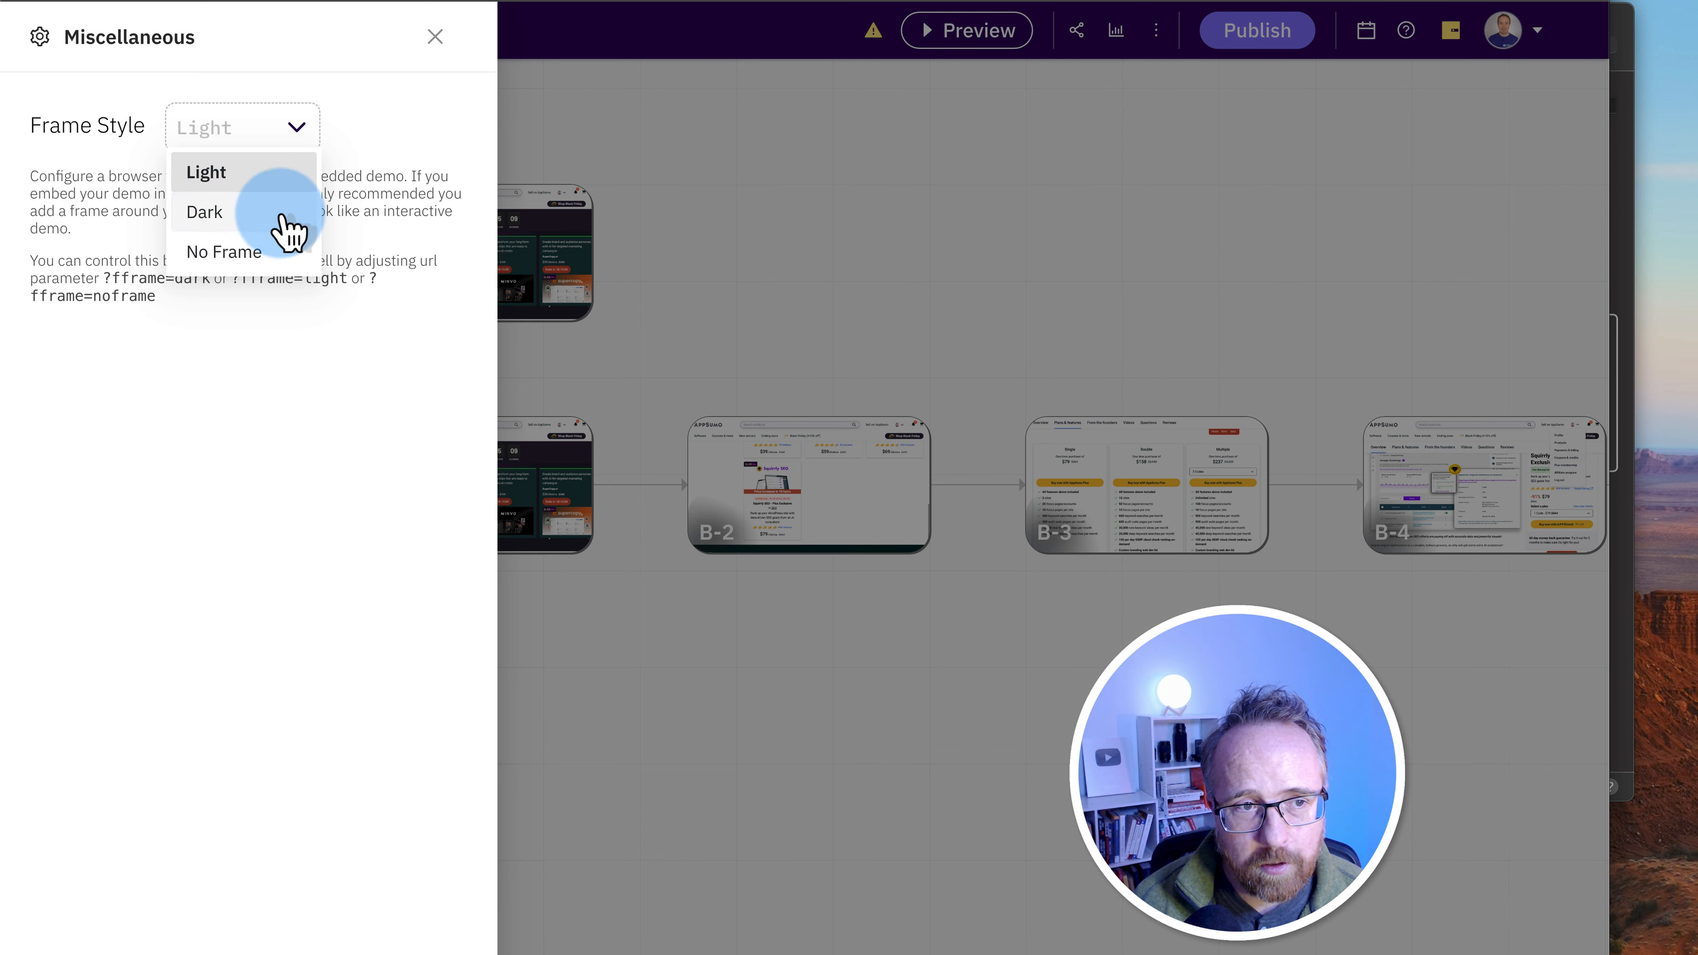
left_click(212, 211)
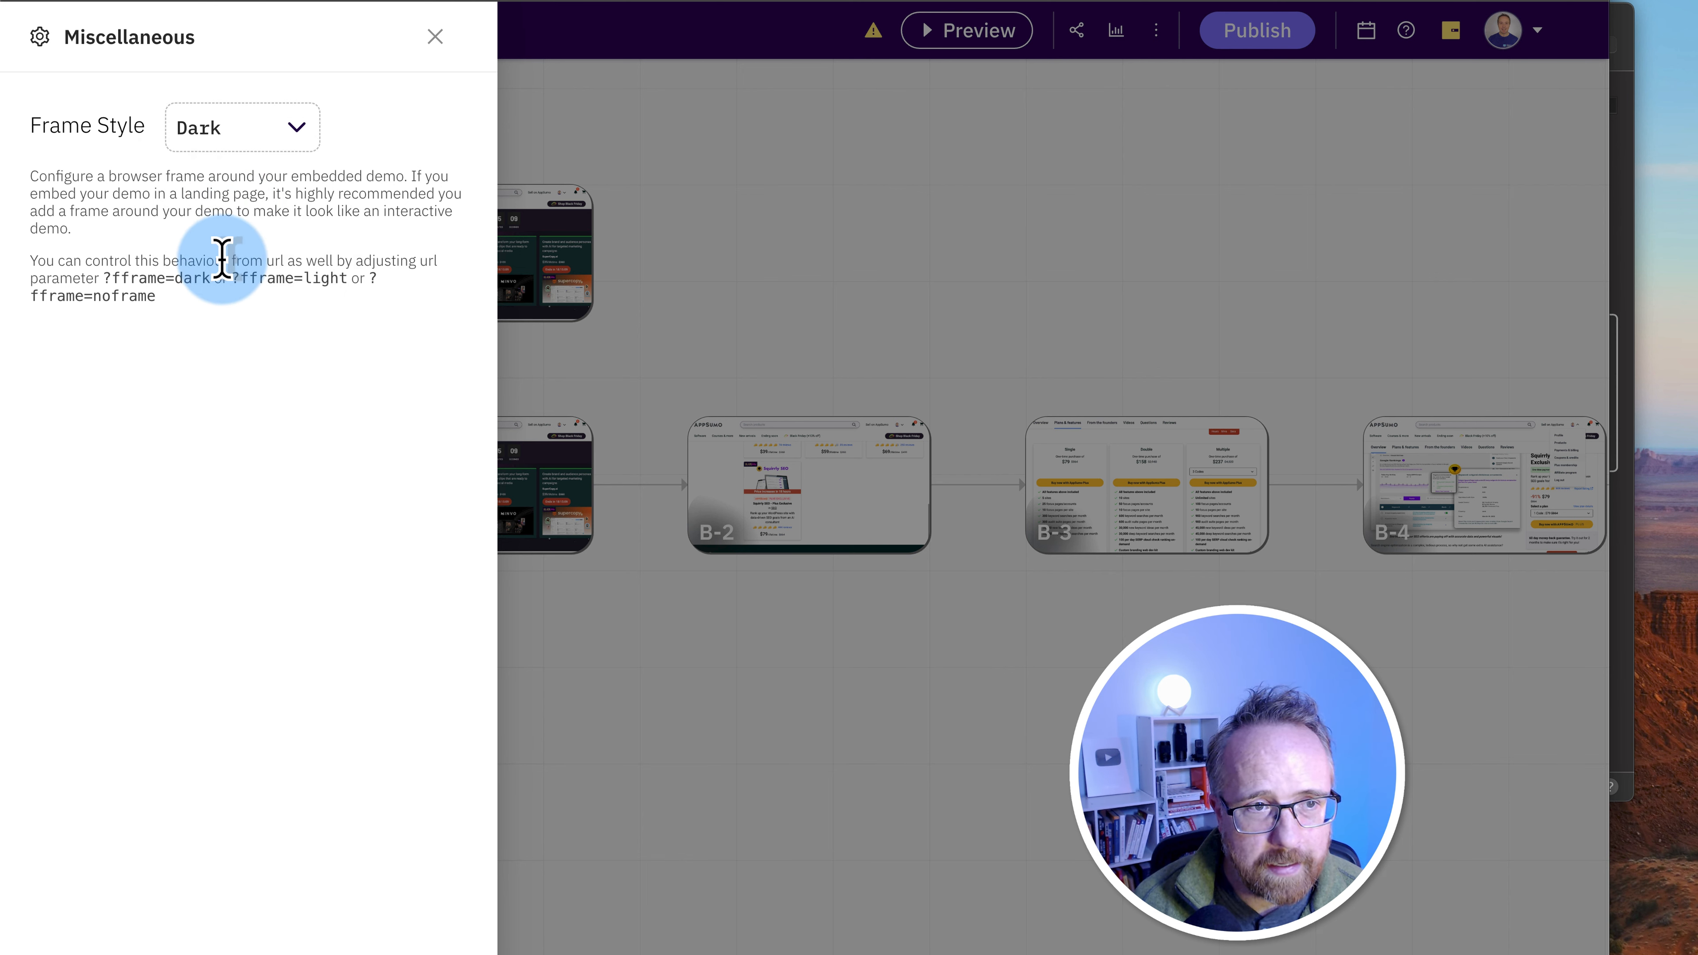
left_click_drag(171, 167, 386, 215)
left_click(384, 214)
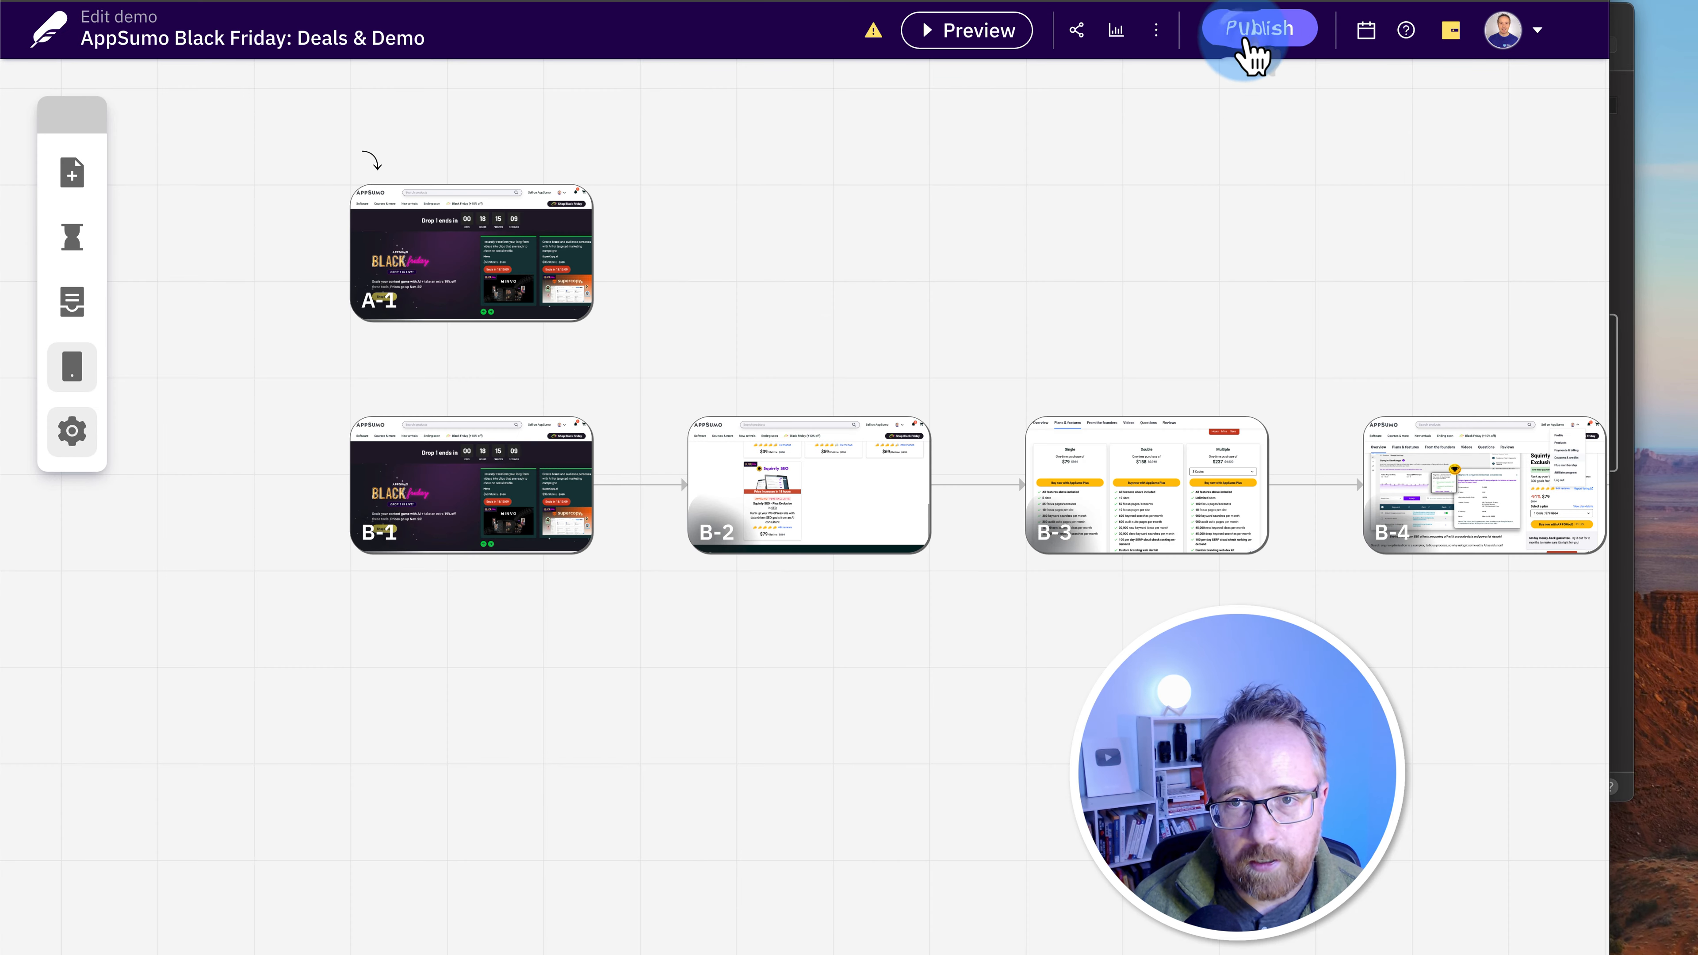
Publish the demo, replay it from its live page and dismiss the publishing details
left_click(1247, 42)
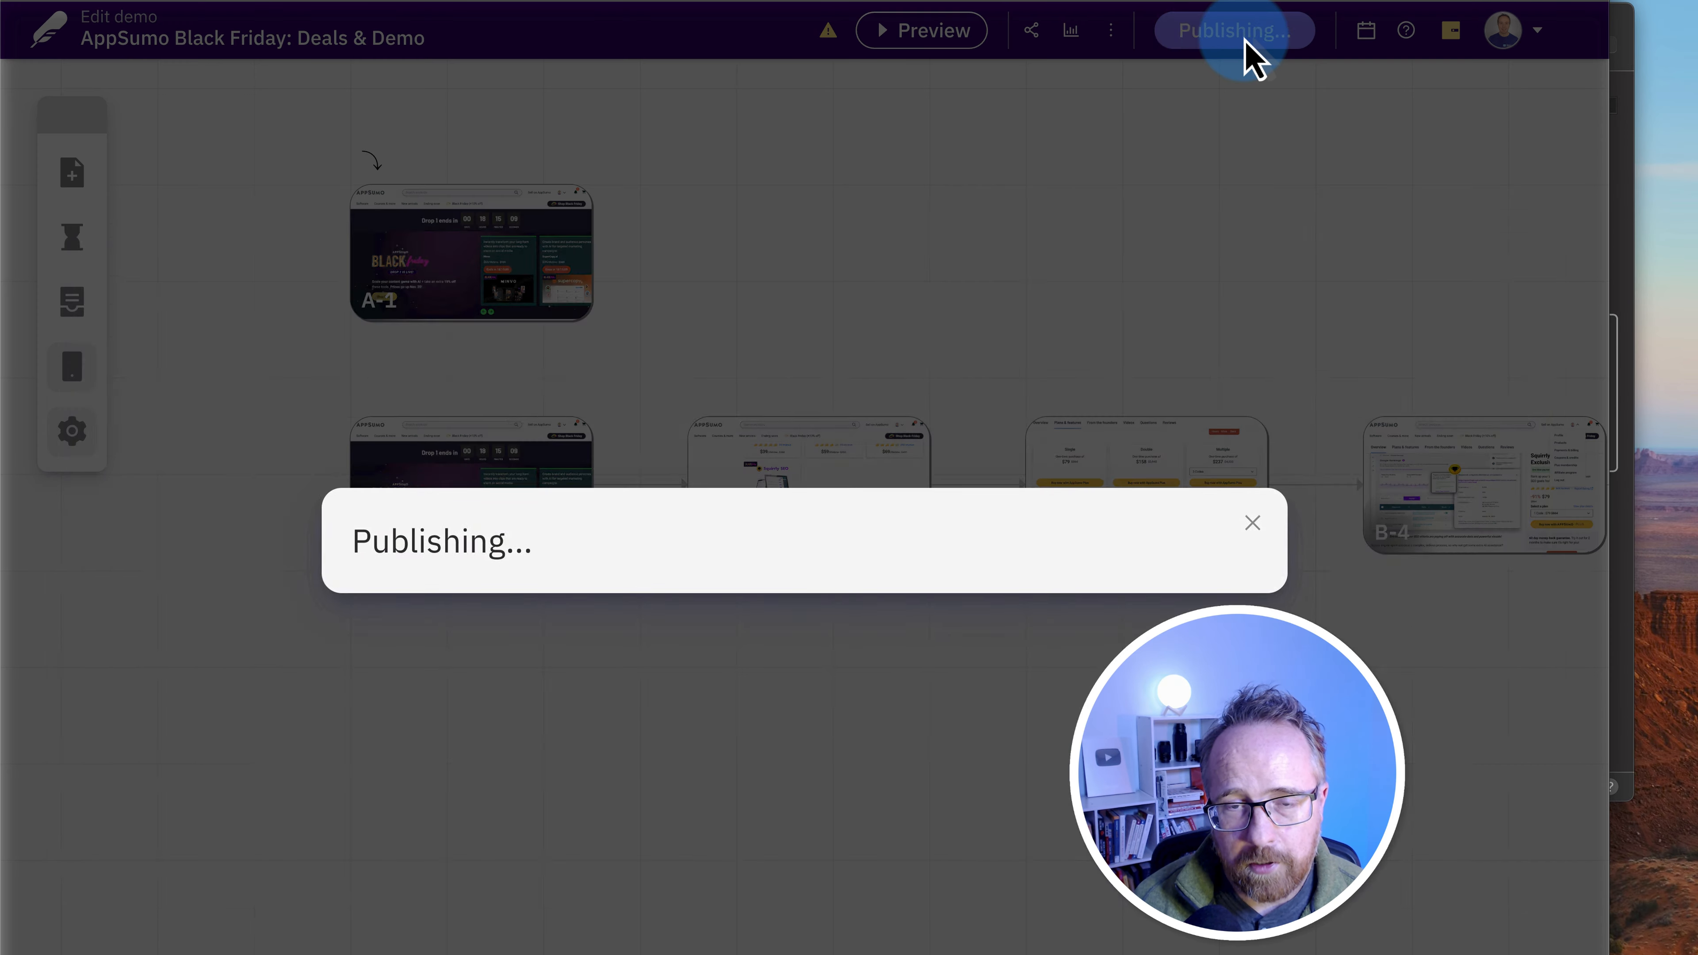
left_click(996, 763)
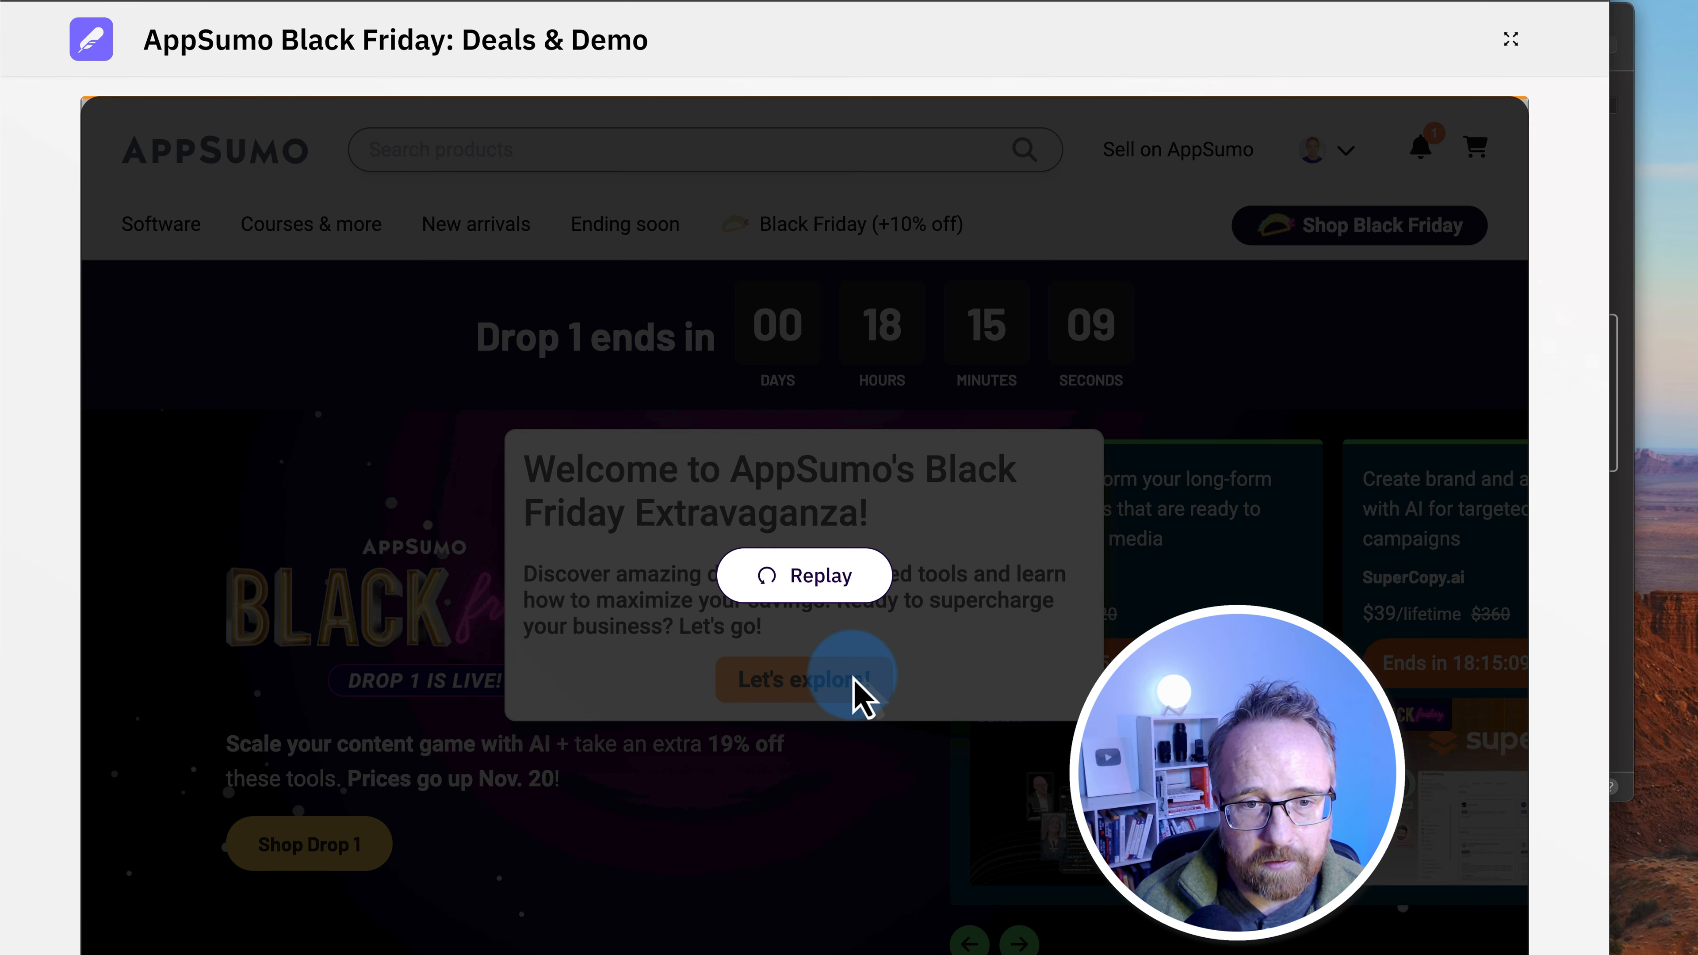
left_click(821, 588)
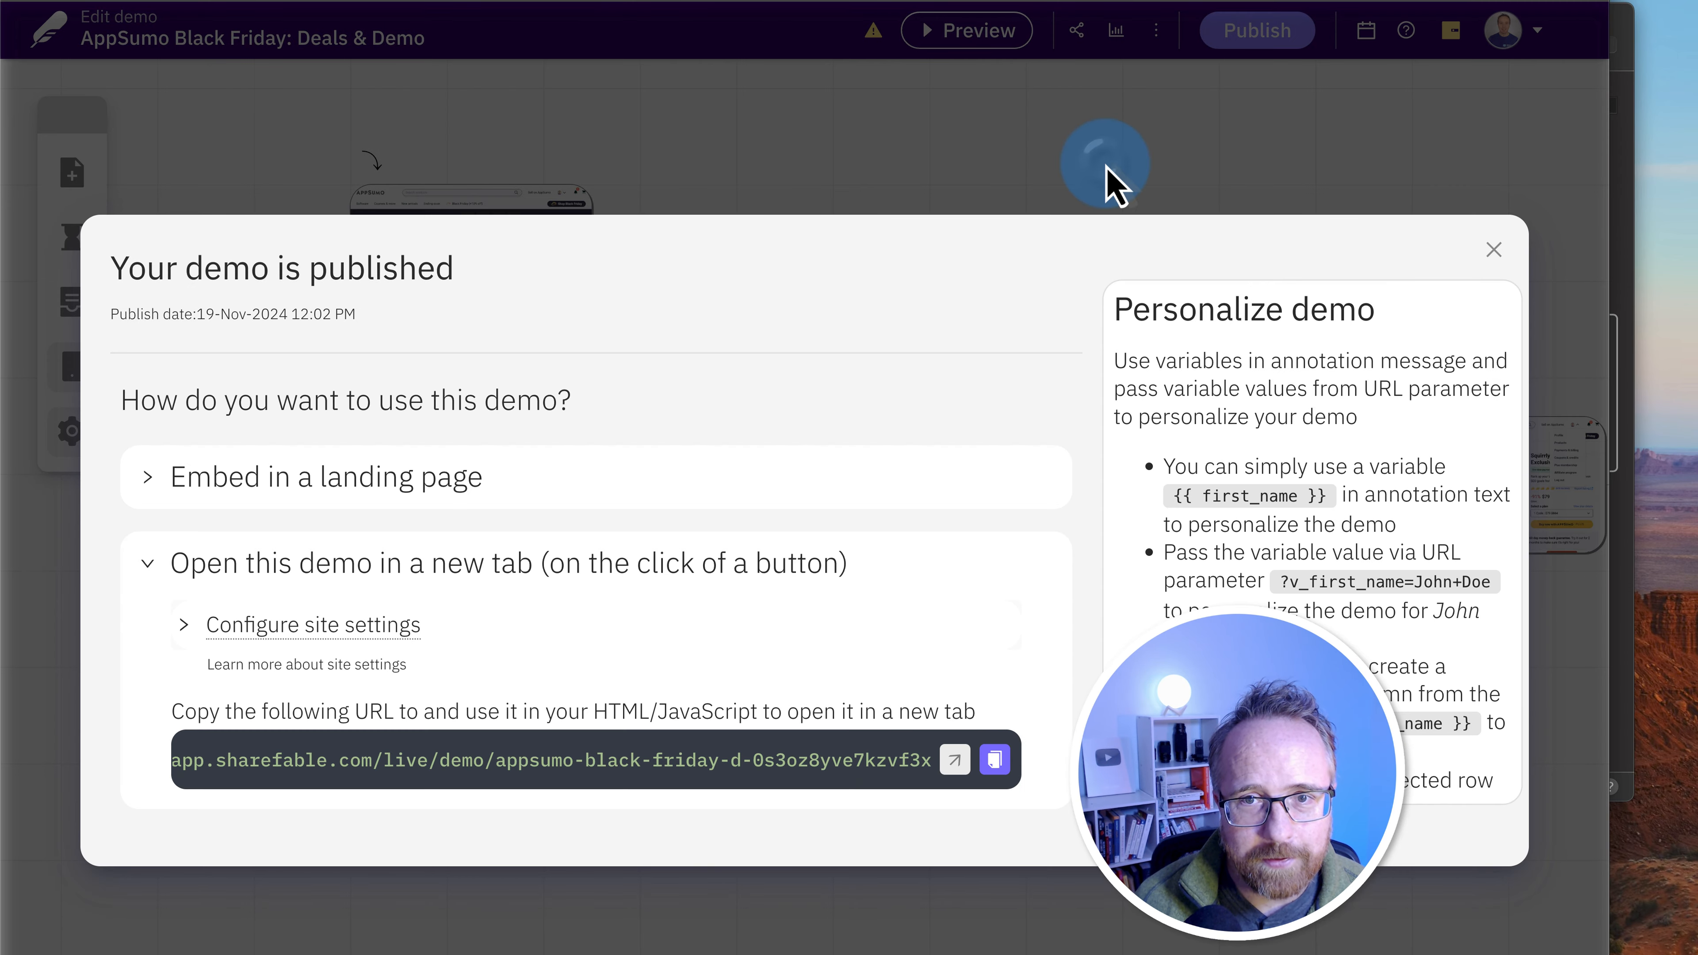
left_click(1106, 181)
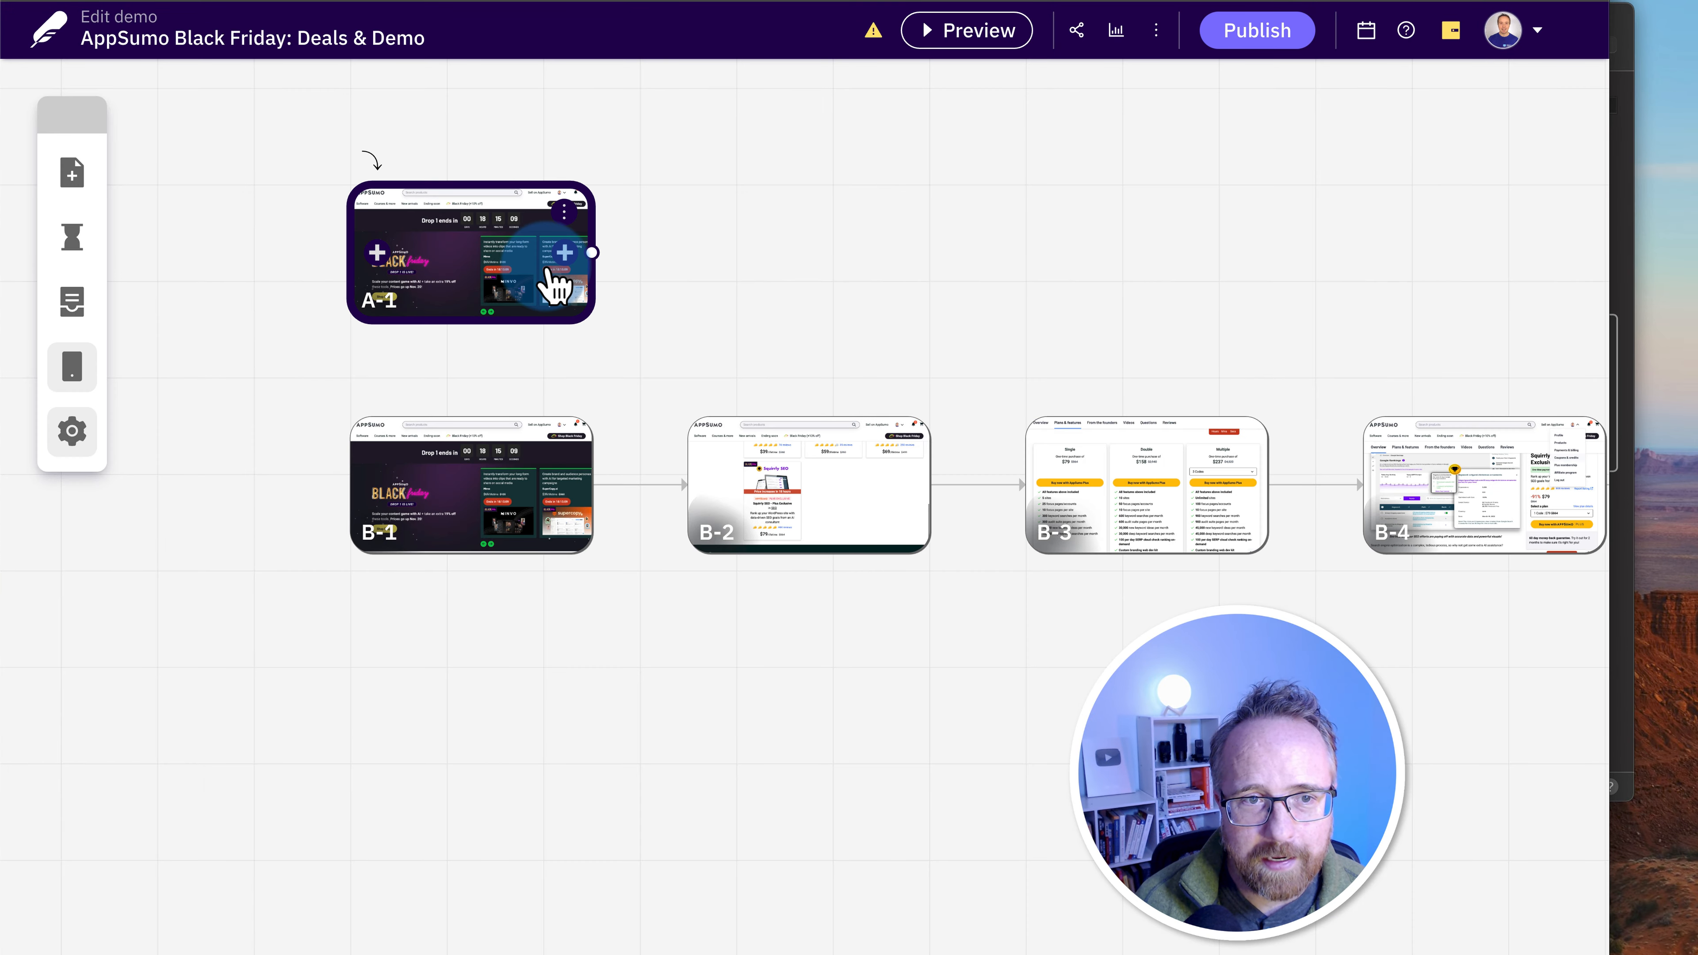
Set screen B-1 as the demo's entry point in its advanced annotation options
left_click(503, 511)
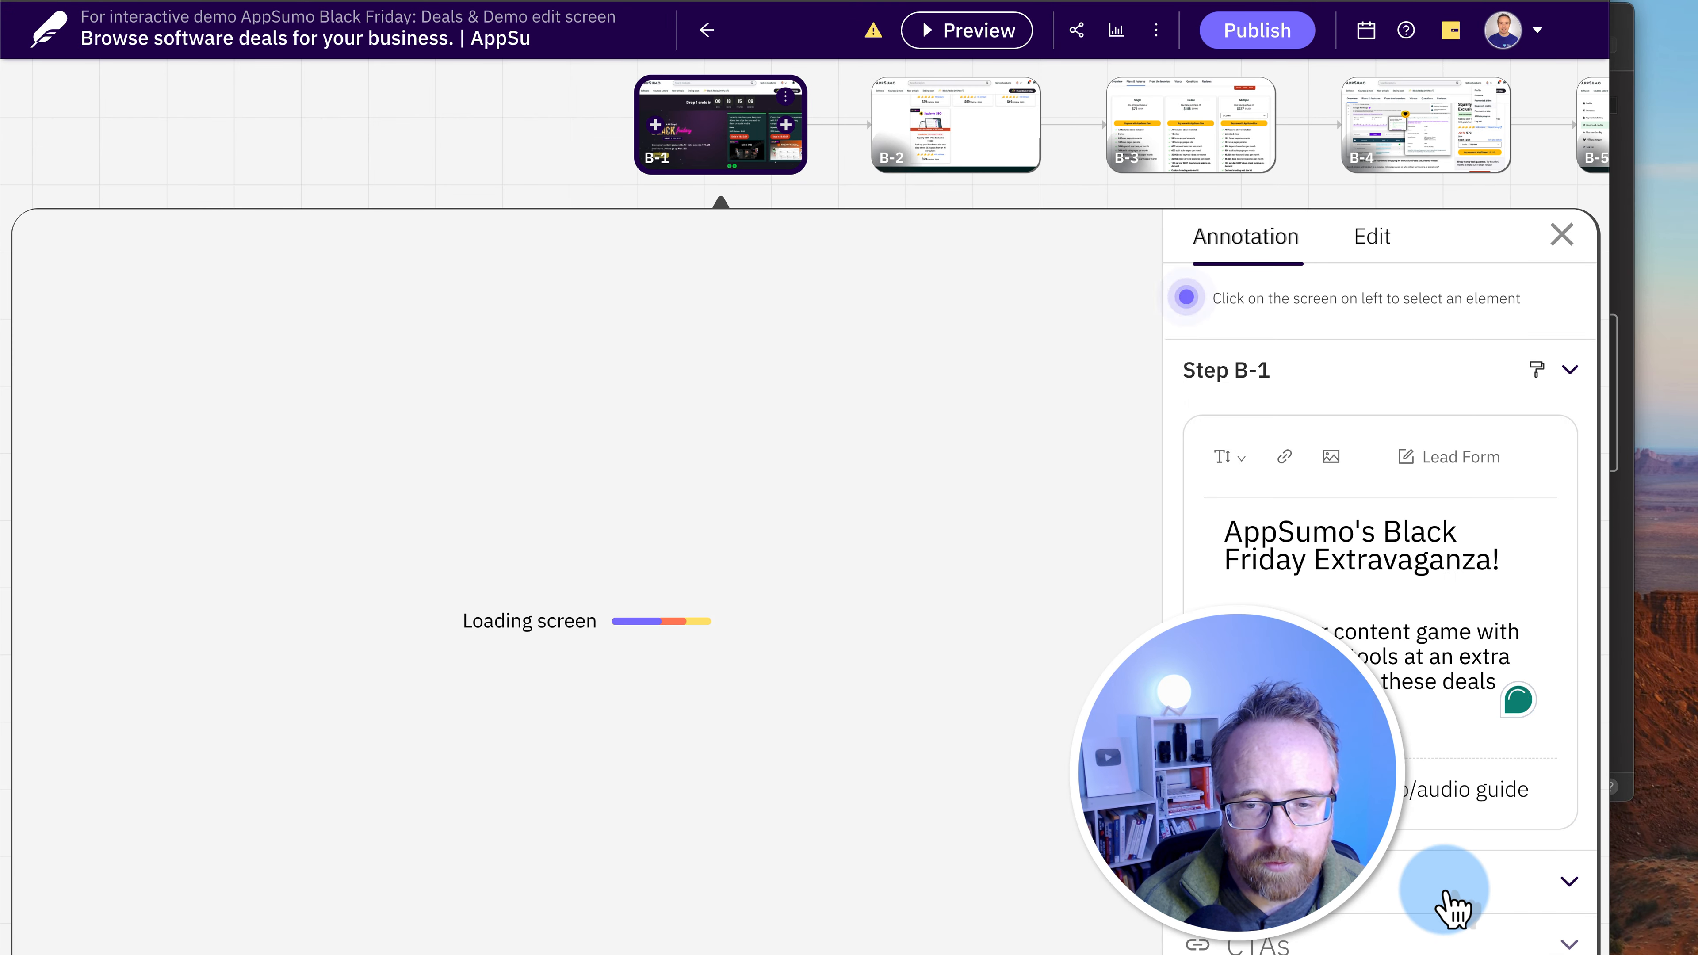
scroll(1445, 890, "down", 4)
left_click(1404, 931)
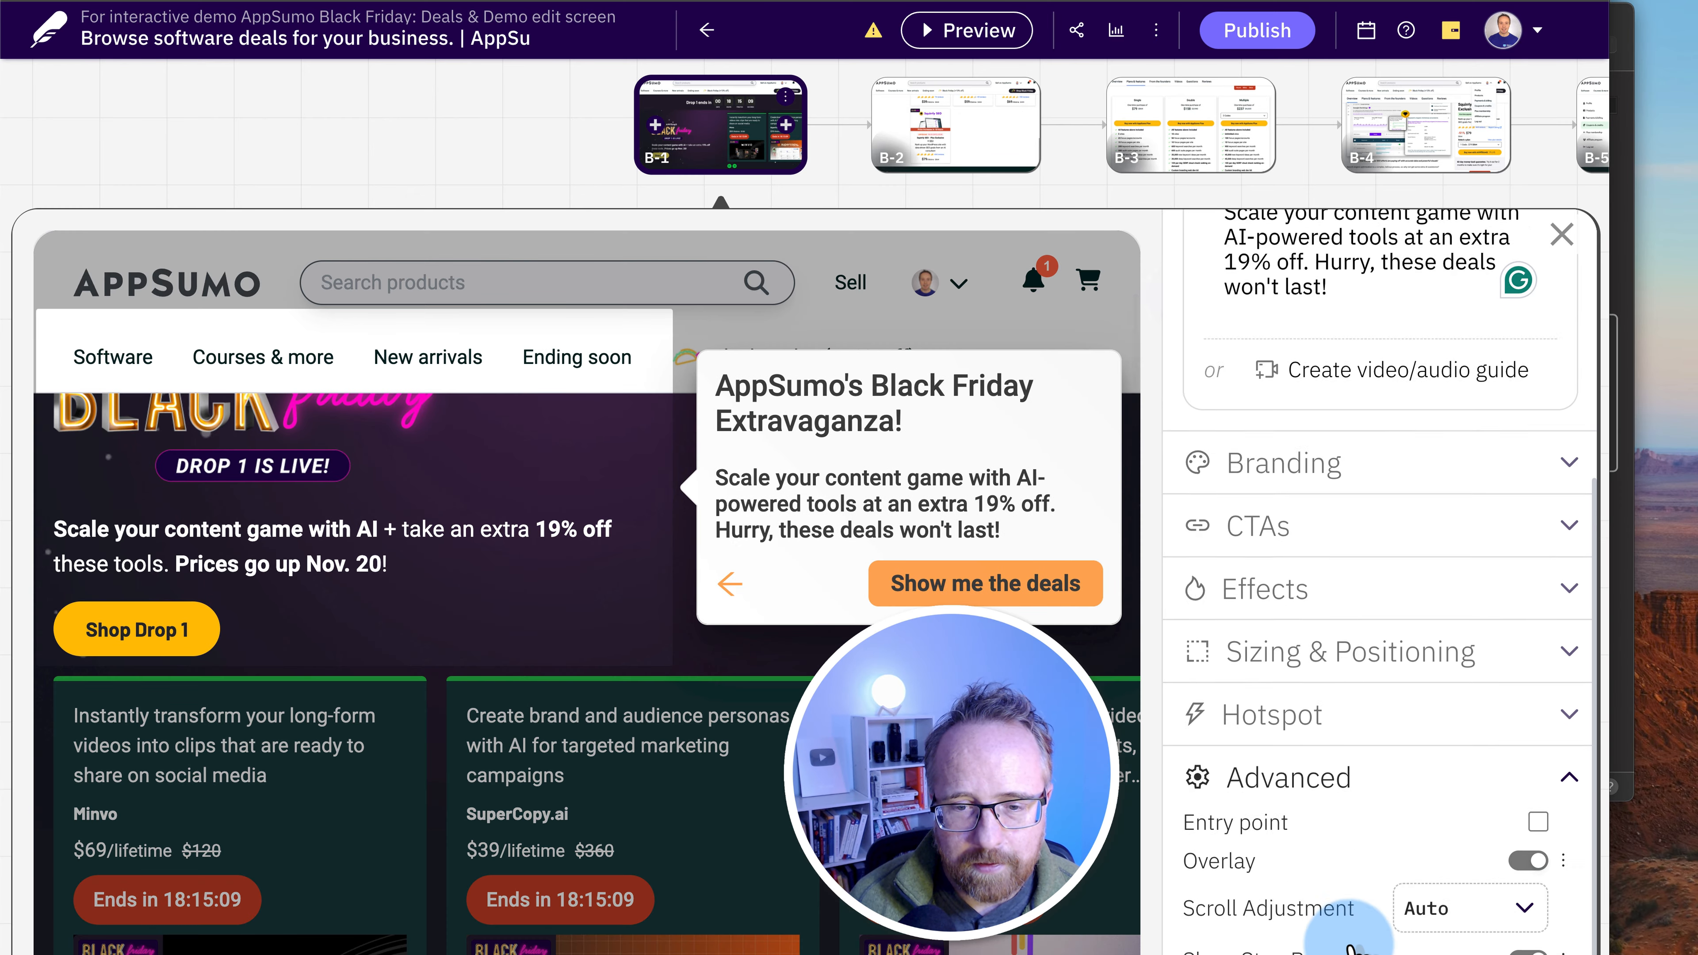
left_click(1567, 235)
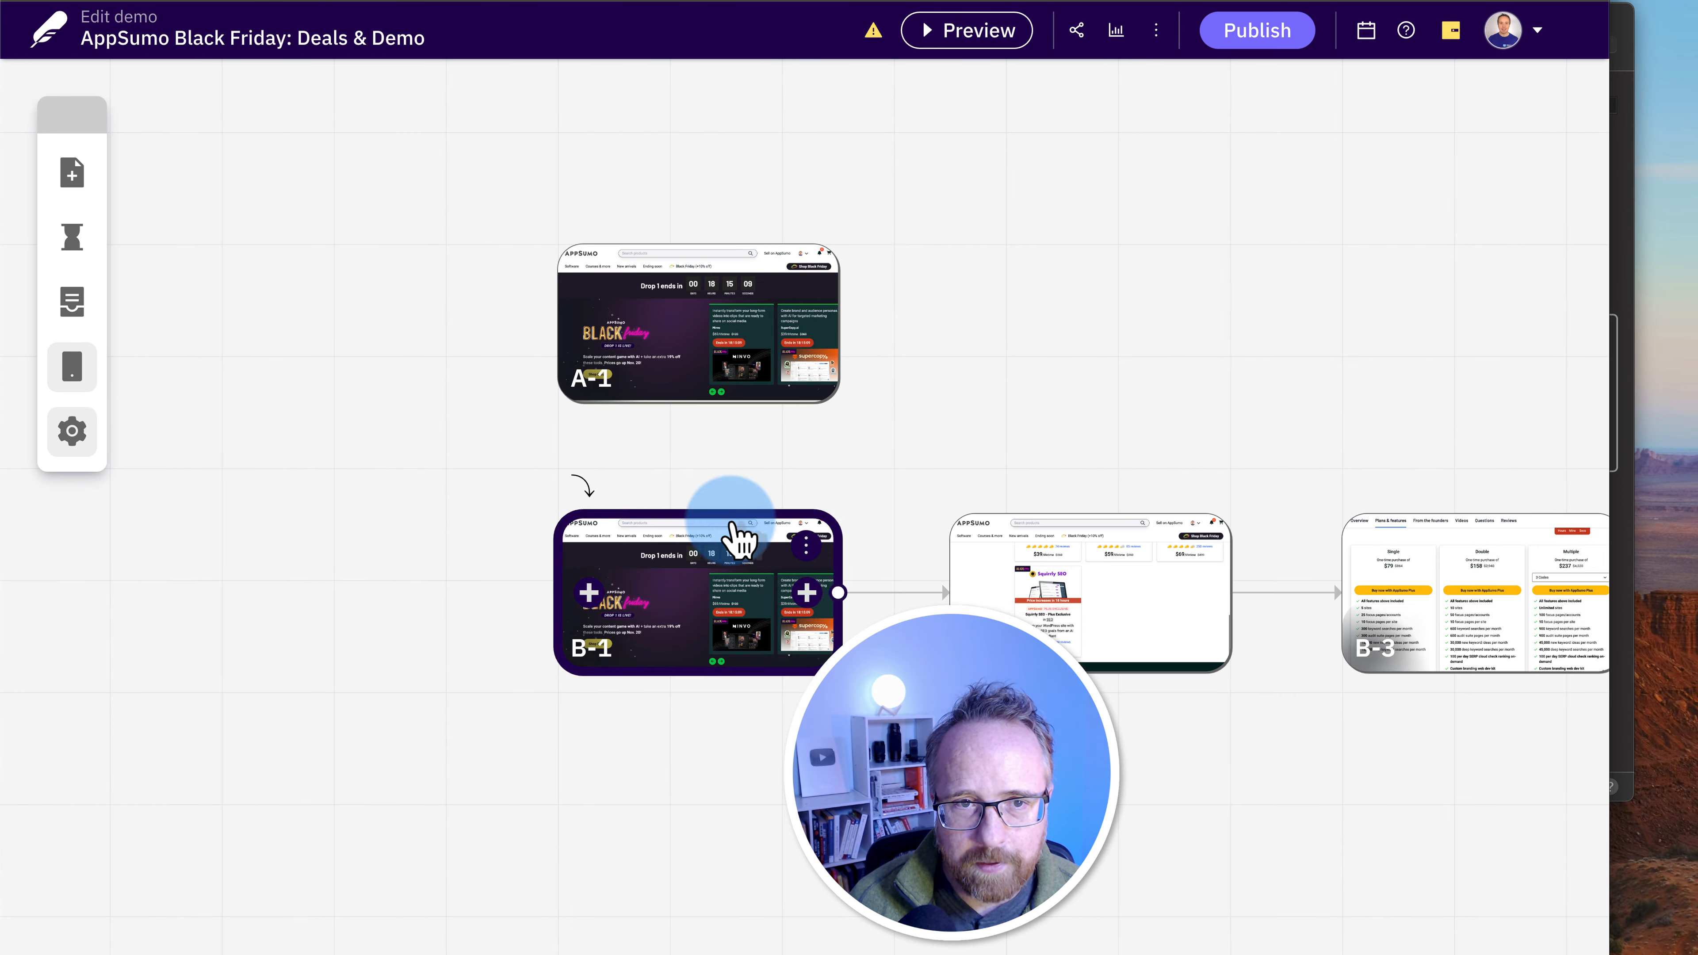
Check the entry point option in screen A-1's advanced annotation settings and close its editor
left_click(690, 395)
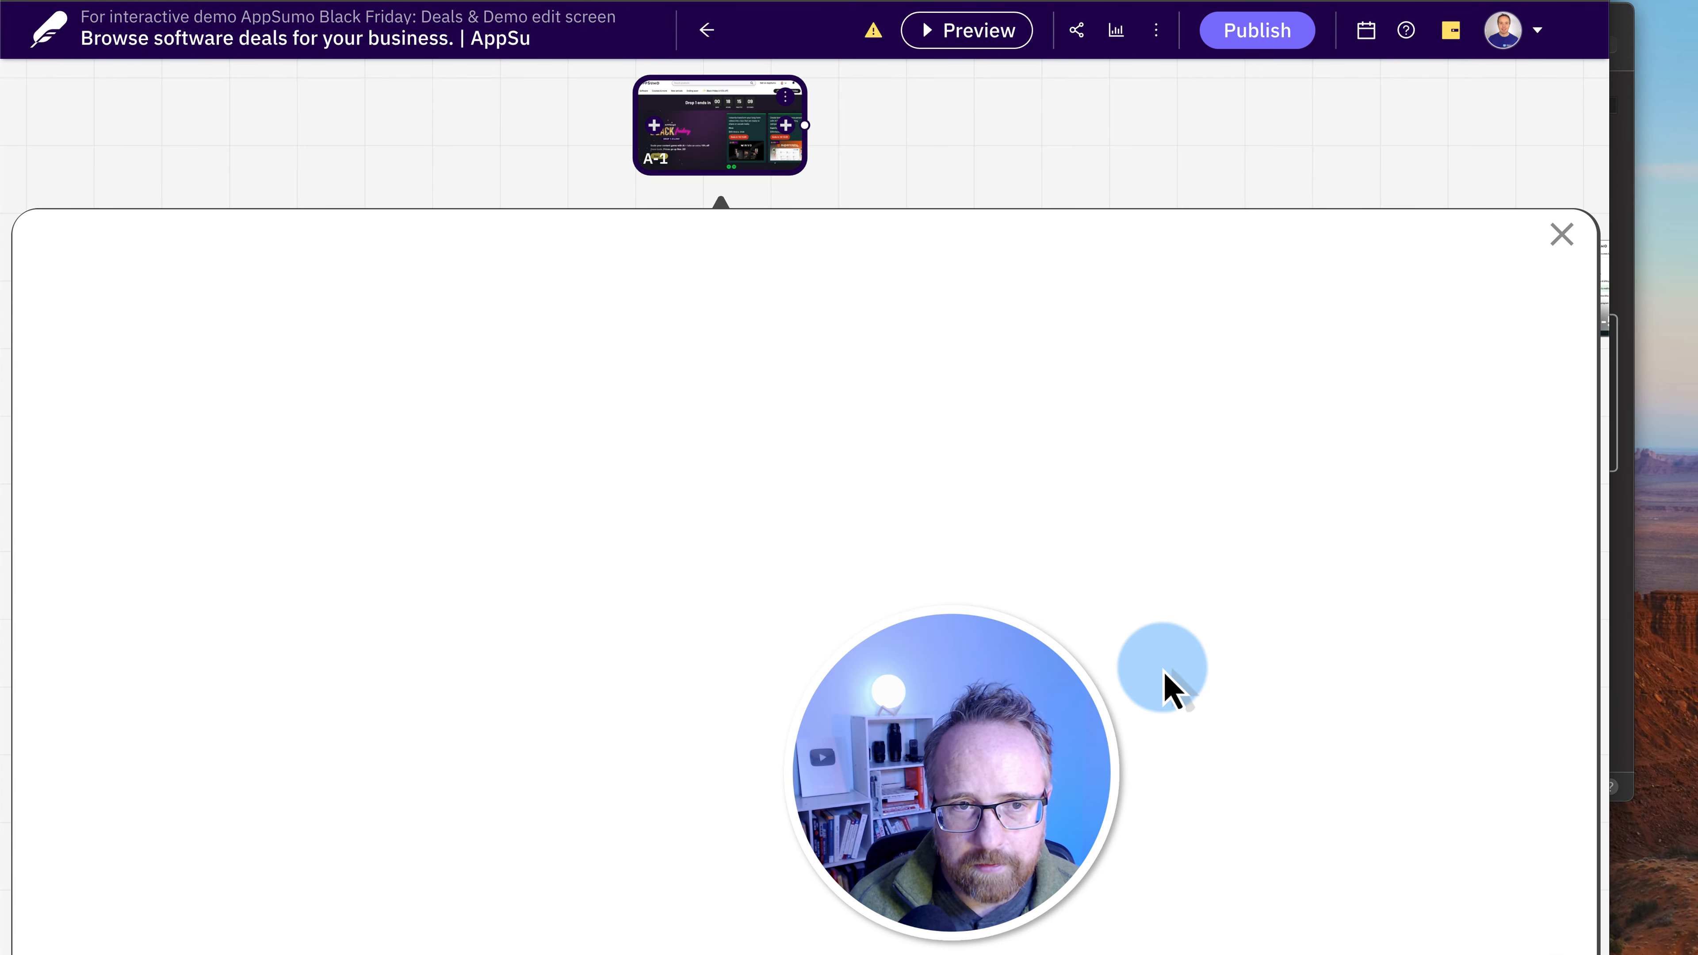
scroll(1367, 930, "down", 5)
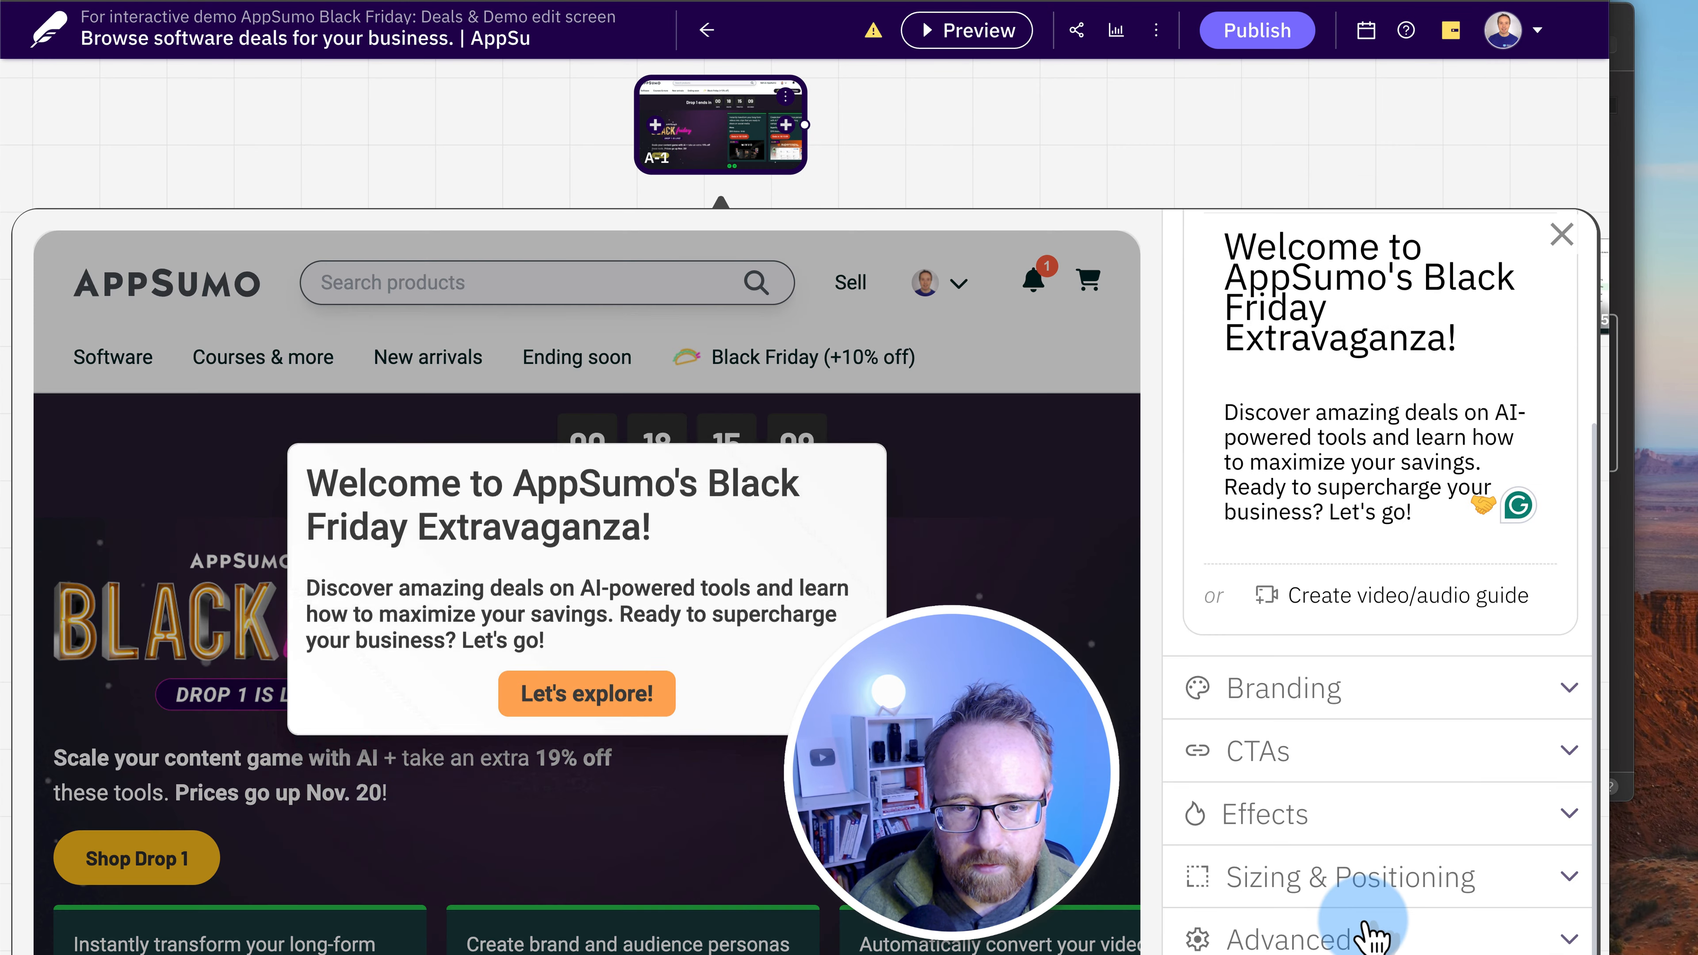
scroll(1349, 941, "down", 2)
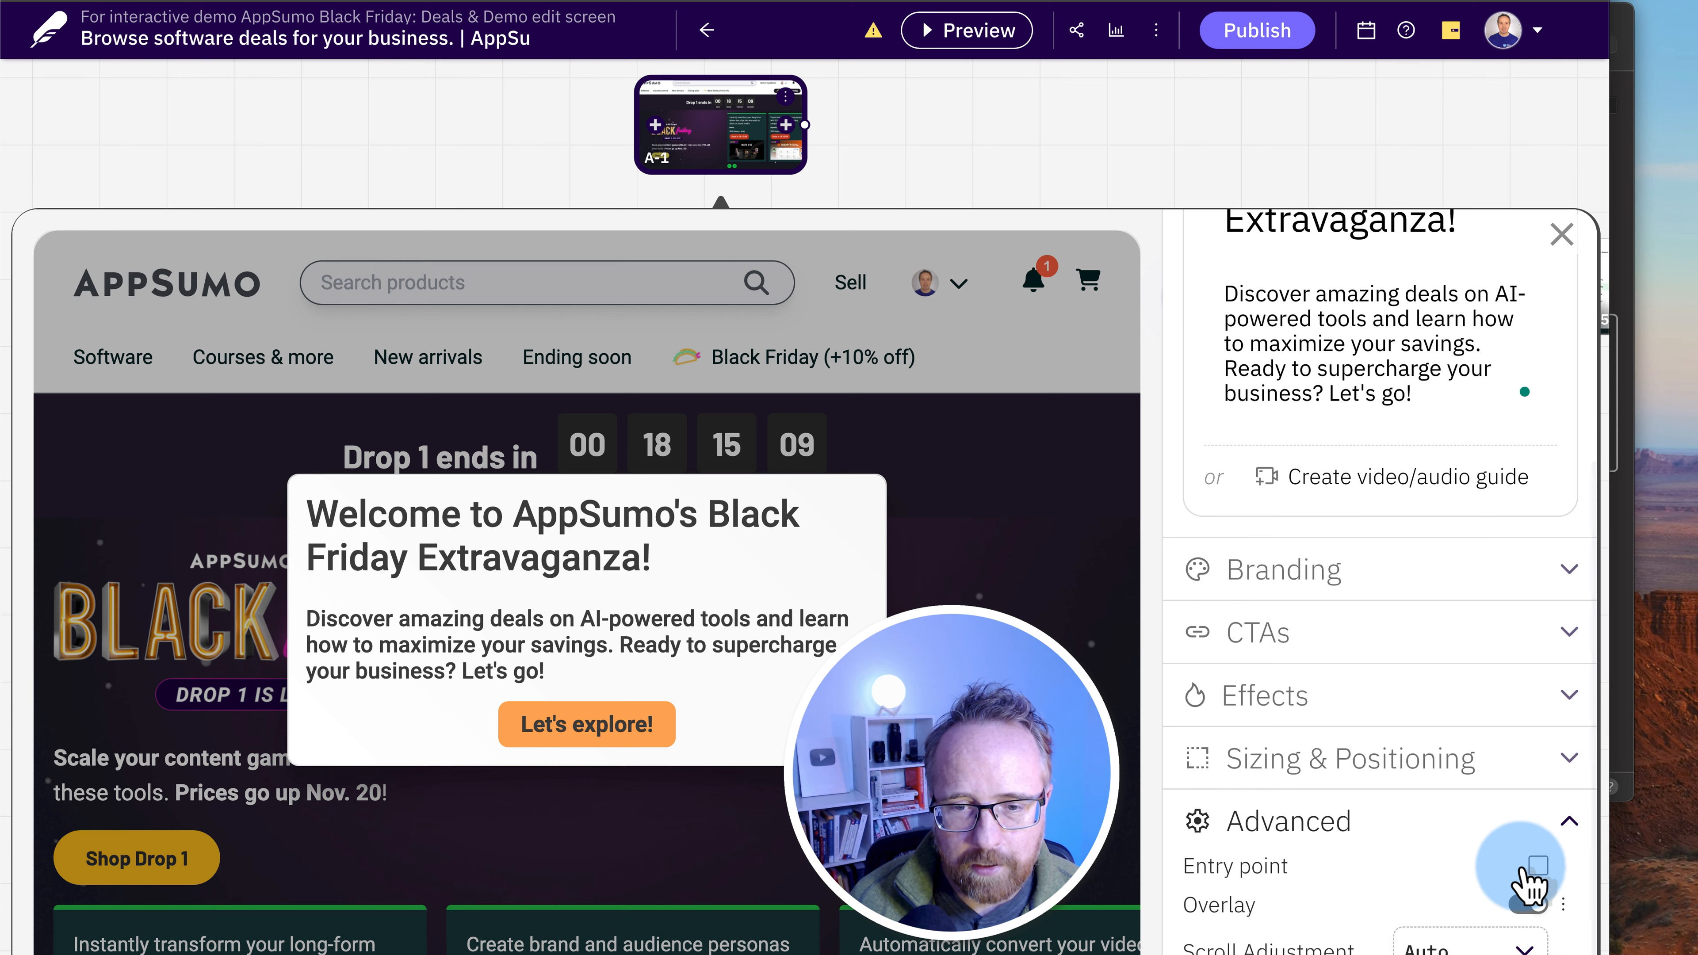
left_click(1564, 238)
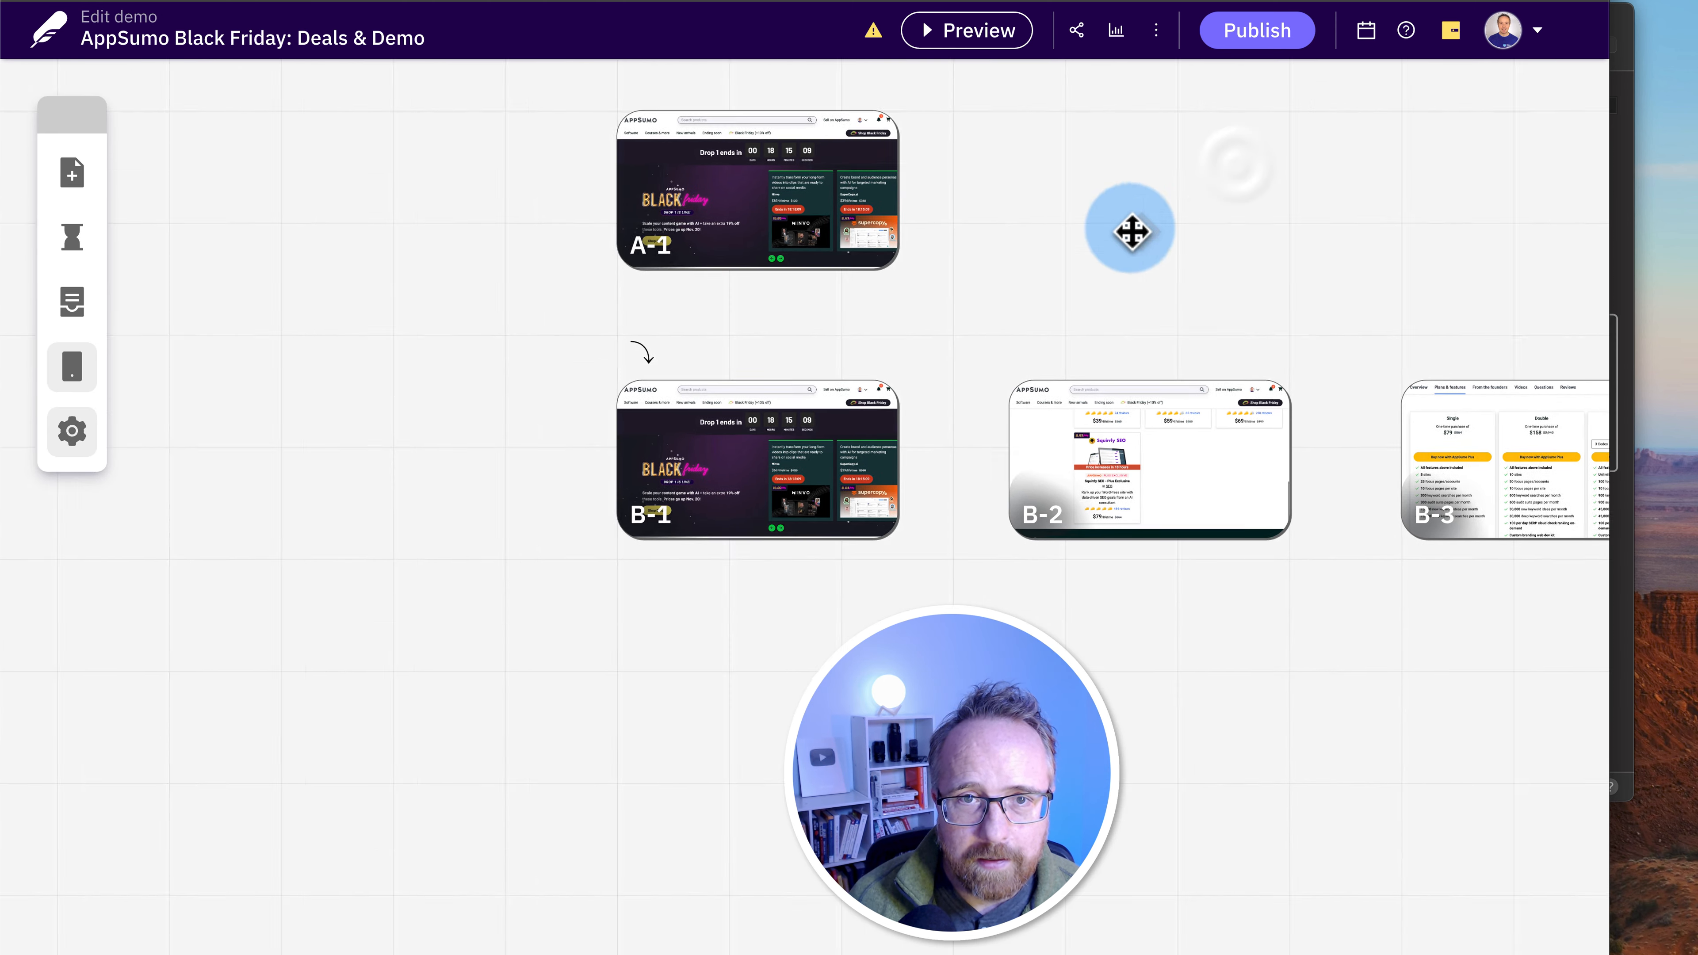
Preview the demo on mobile devices again from the mobile responsiveness settings
left_click(73, 368)
left_click(106, 379)
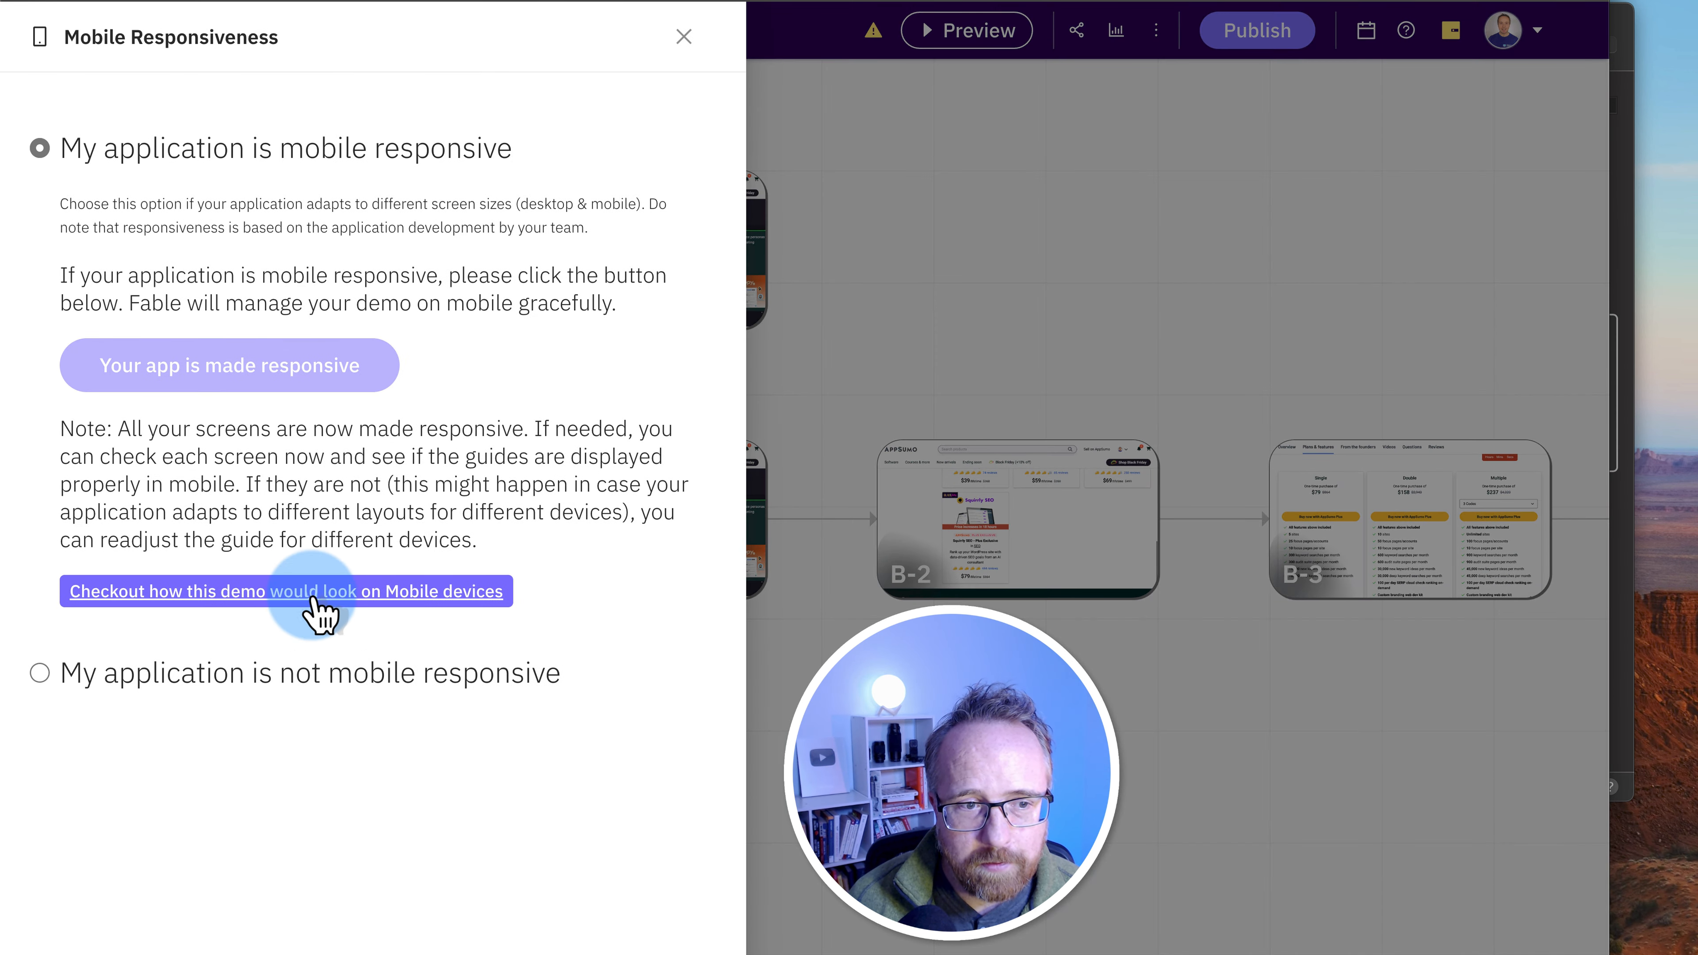
left_click(319, 606)
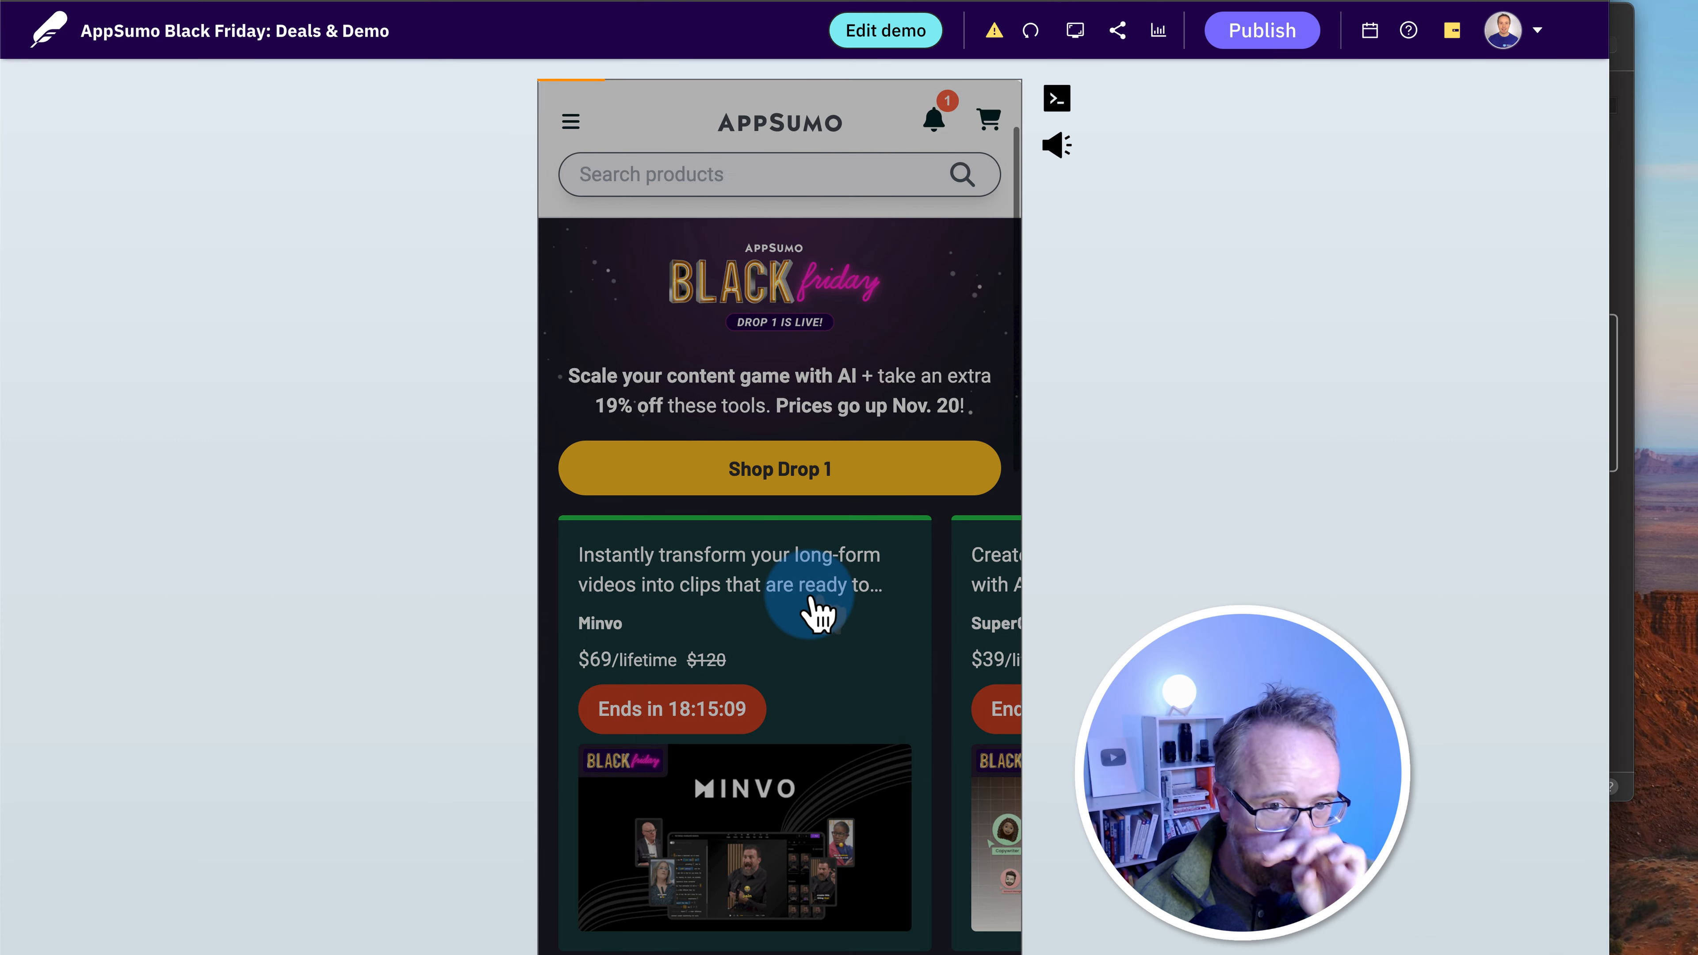
Walk through the mobile preview up to the Squirrly Double plan step and return to editing the demo
left_click(835, 709)
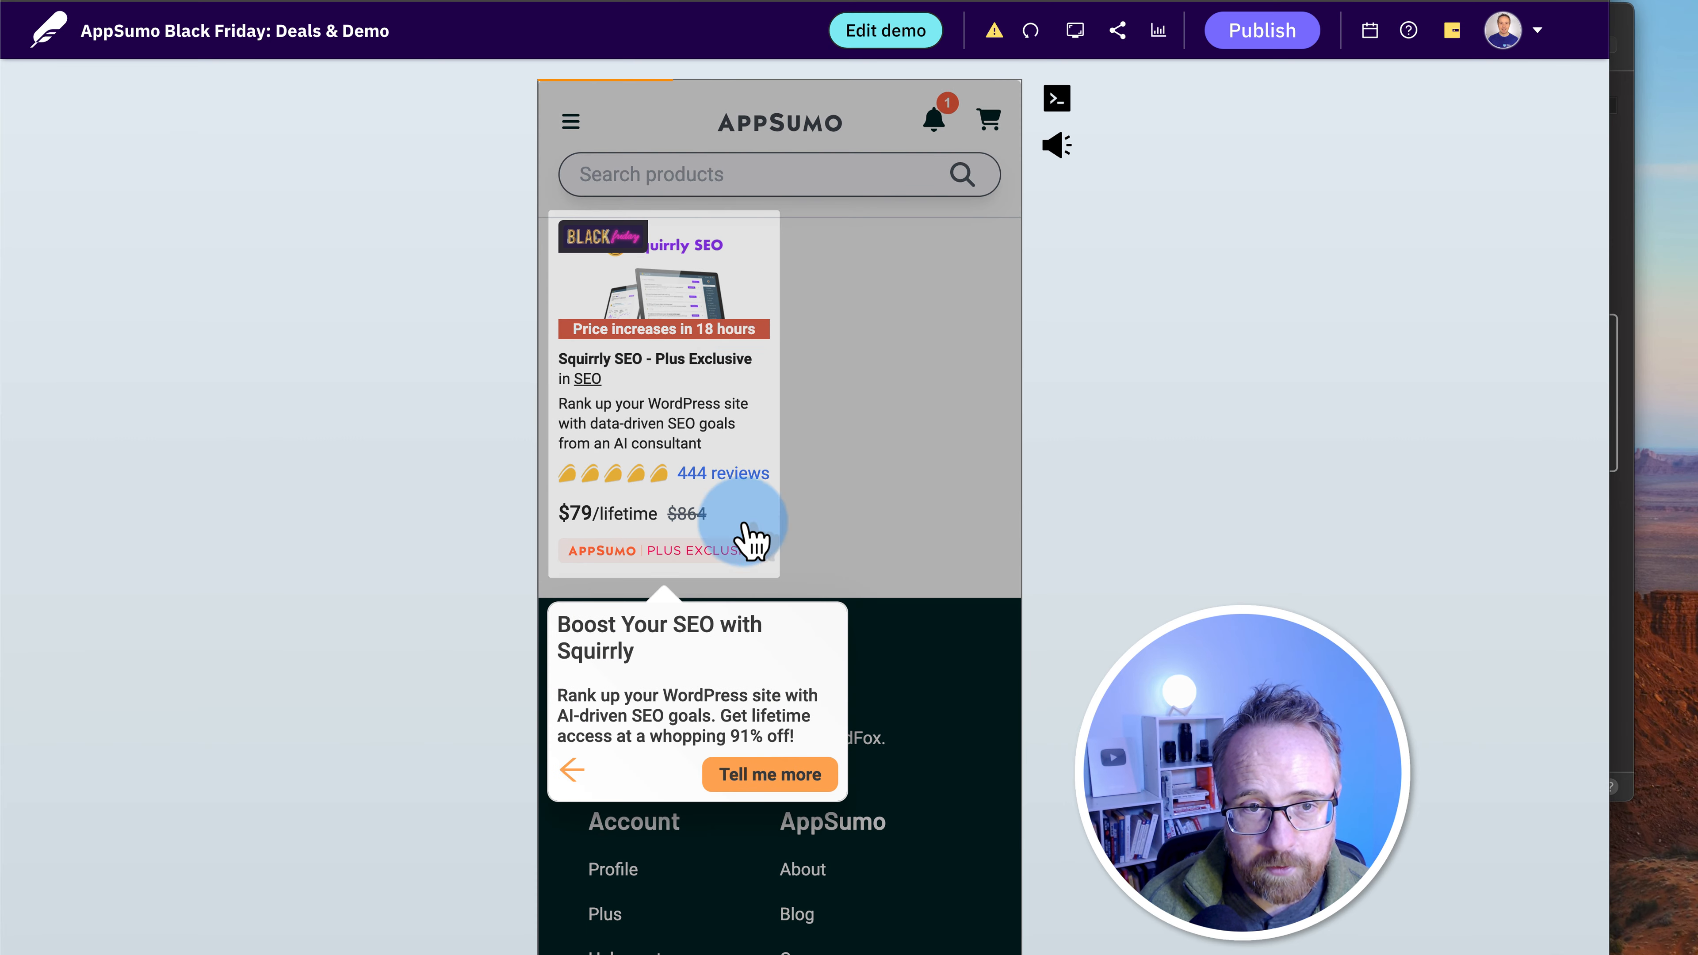
left_click(792, 779)
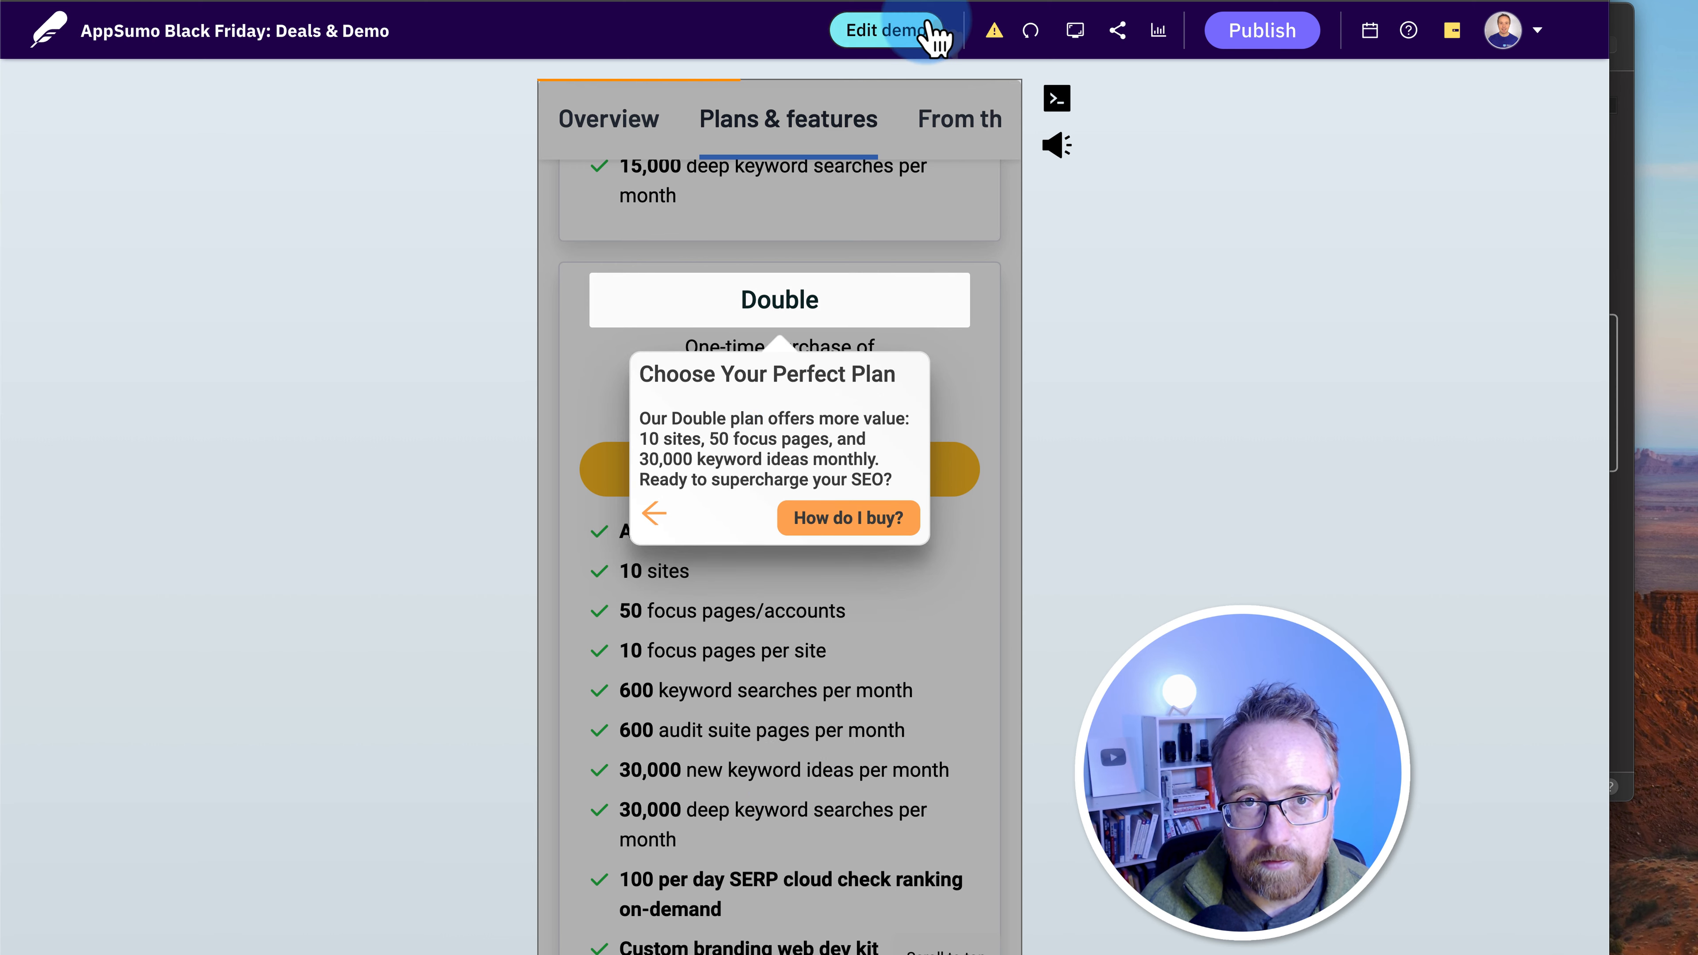
left_click(892, 39)
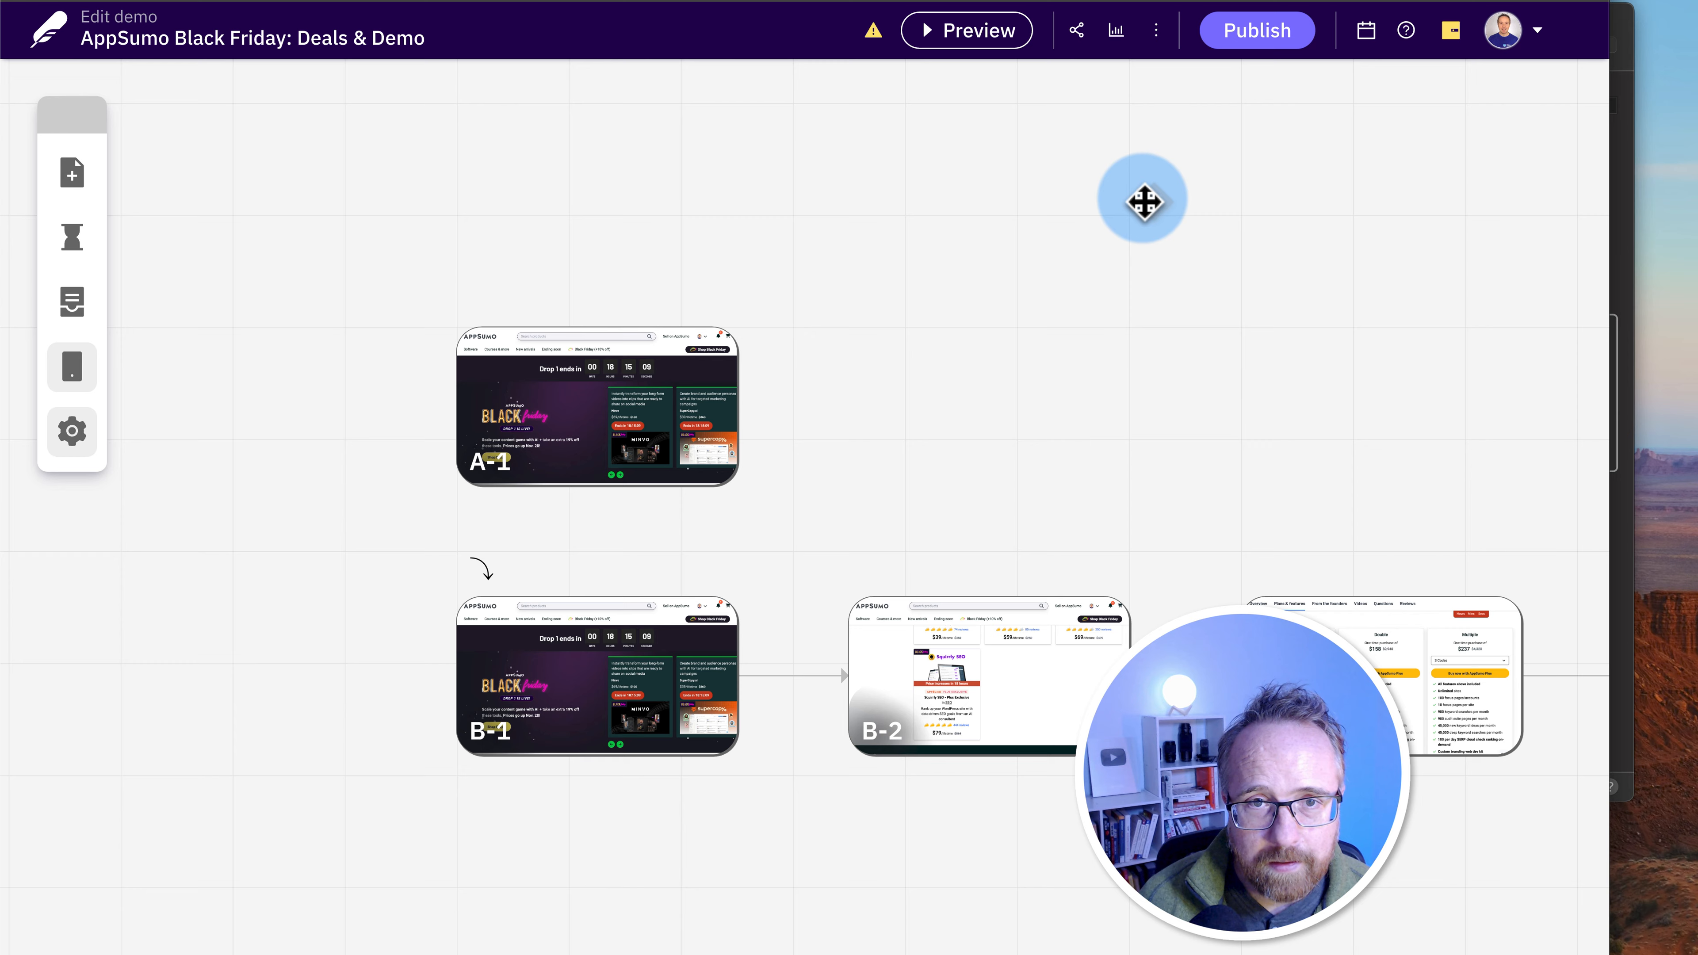
Publish the demo, replay its live page through the Squirrly offer and close that page
left_click(1270, 35)
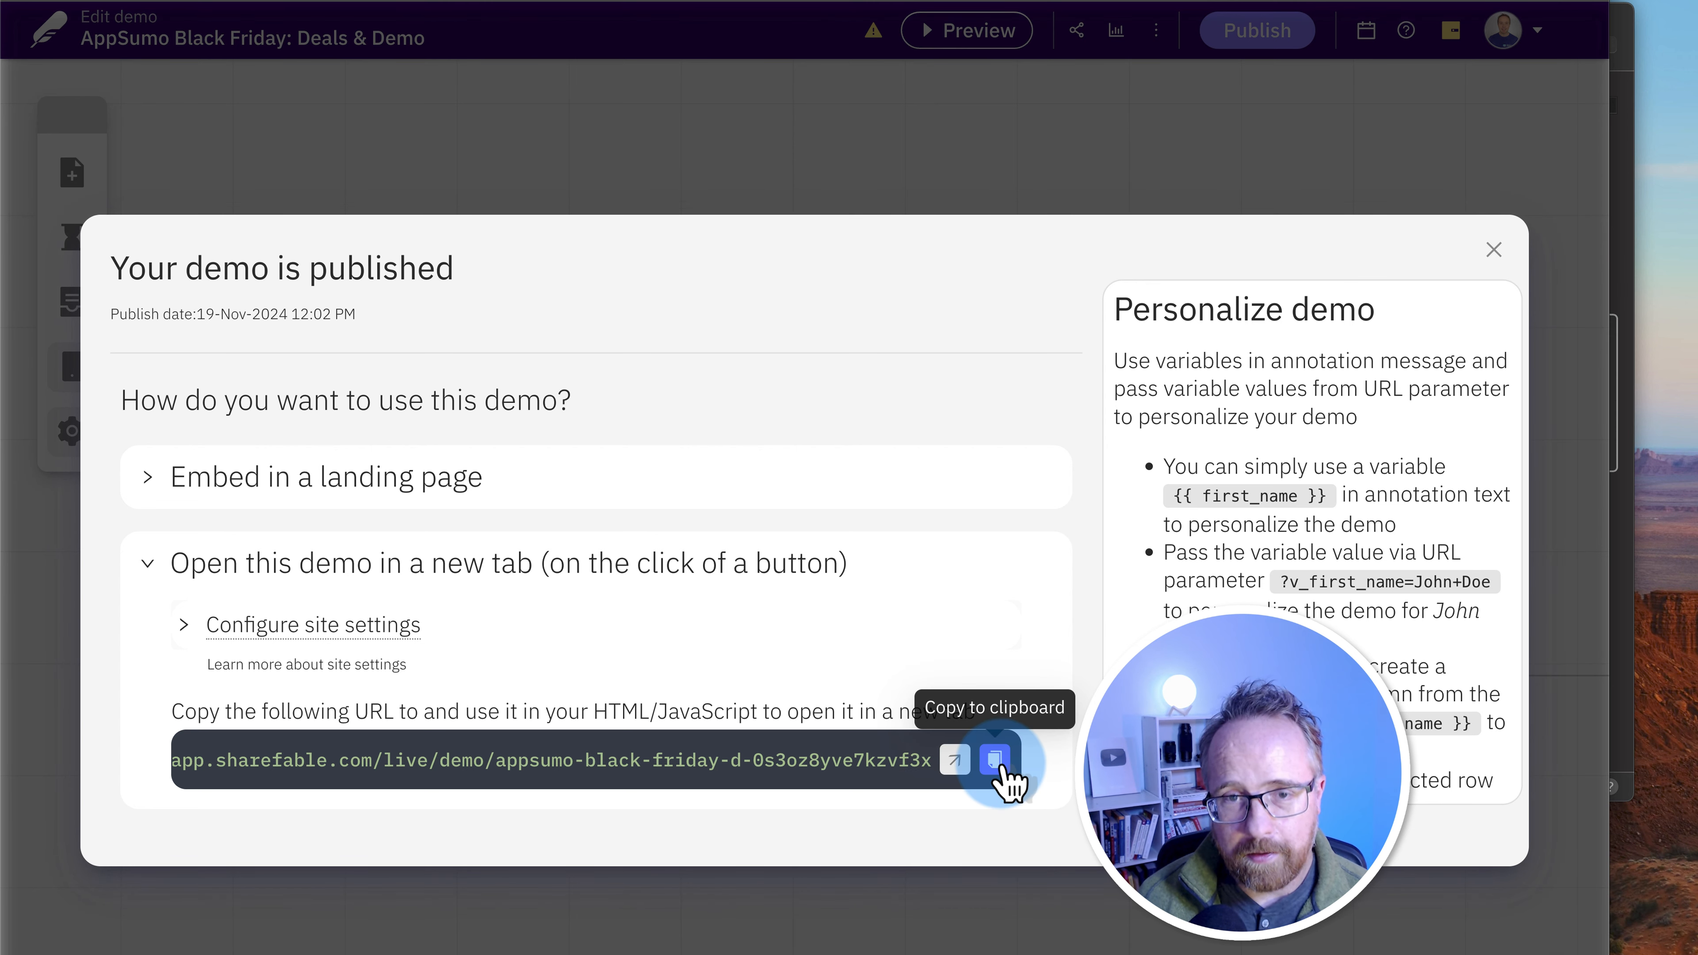
left_click(955, 759)
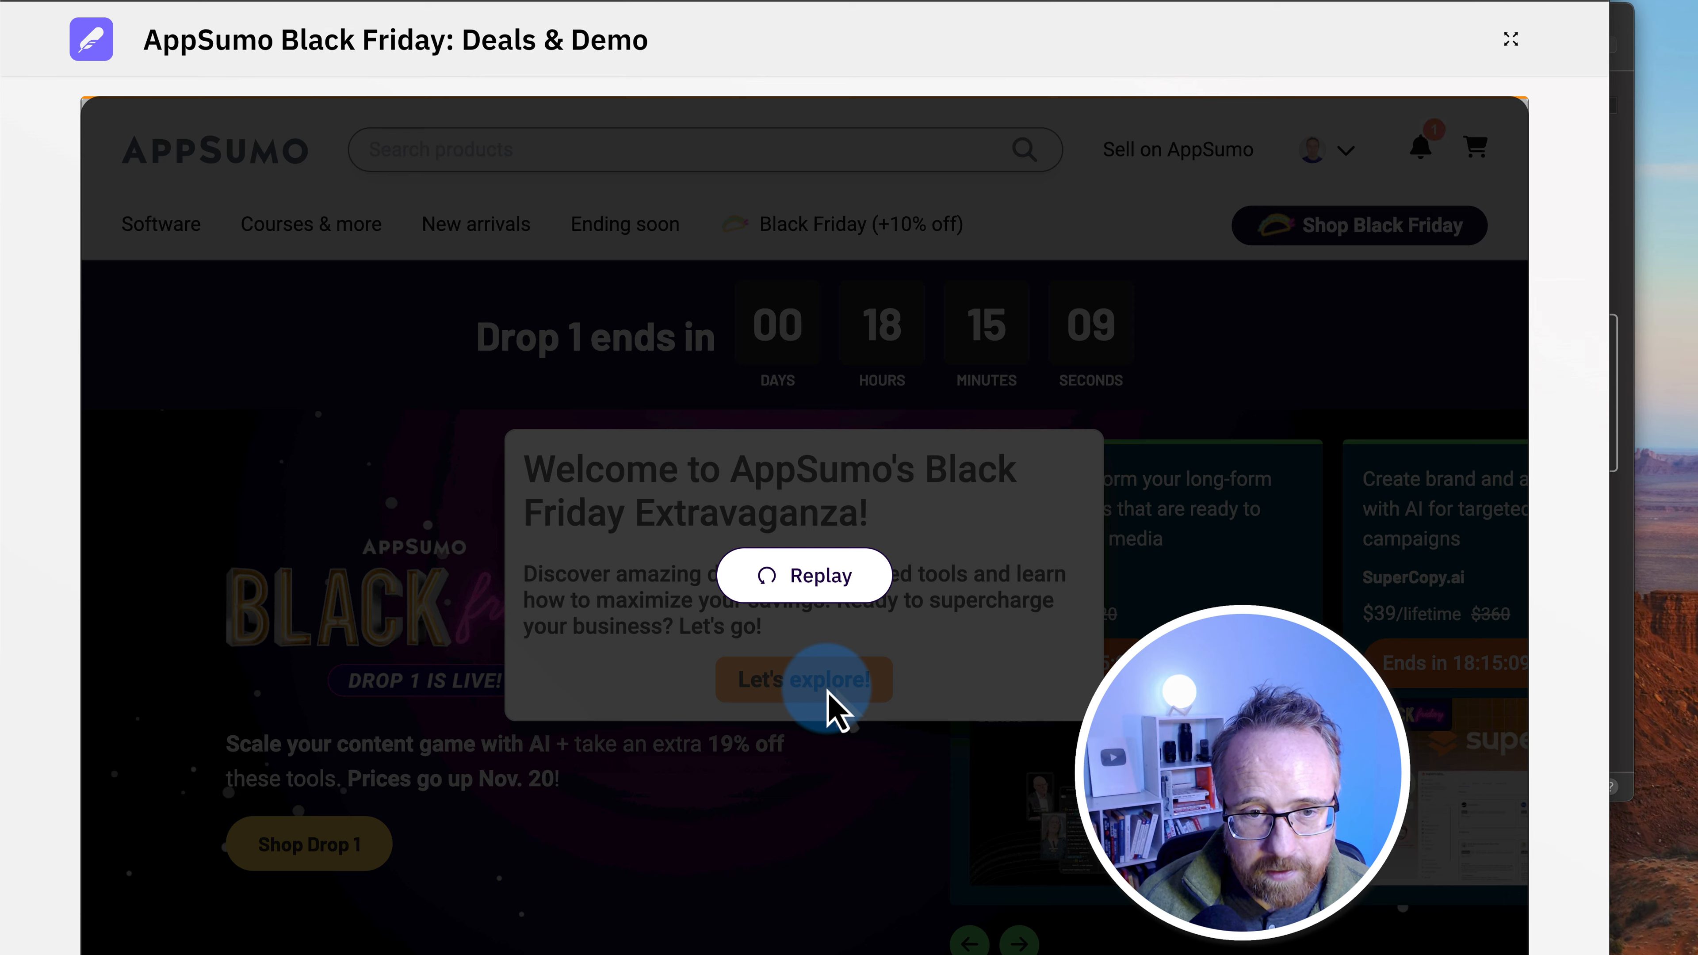
left_click(815, 570)
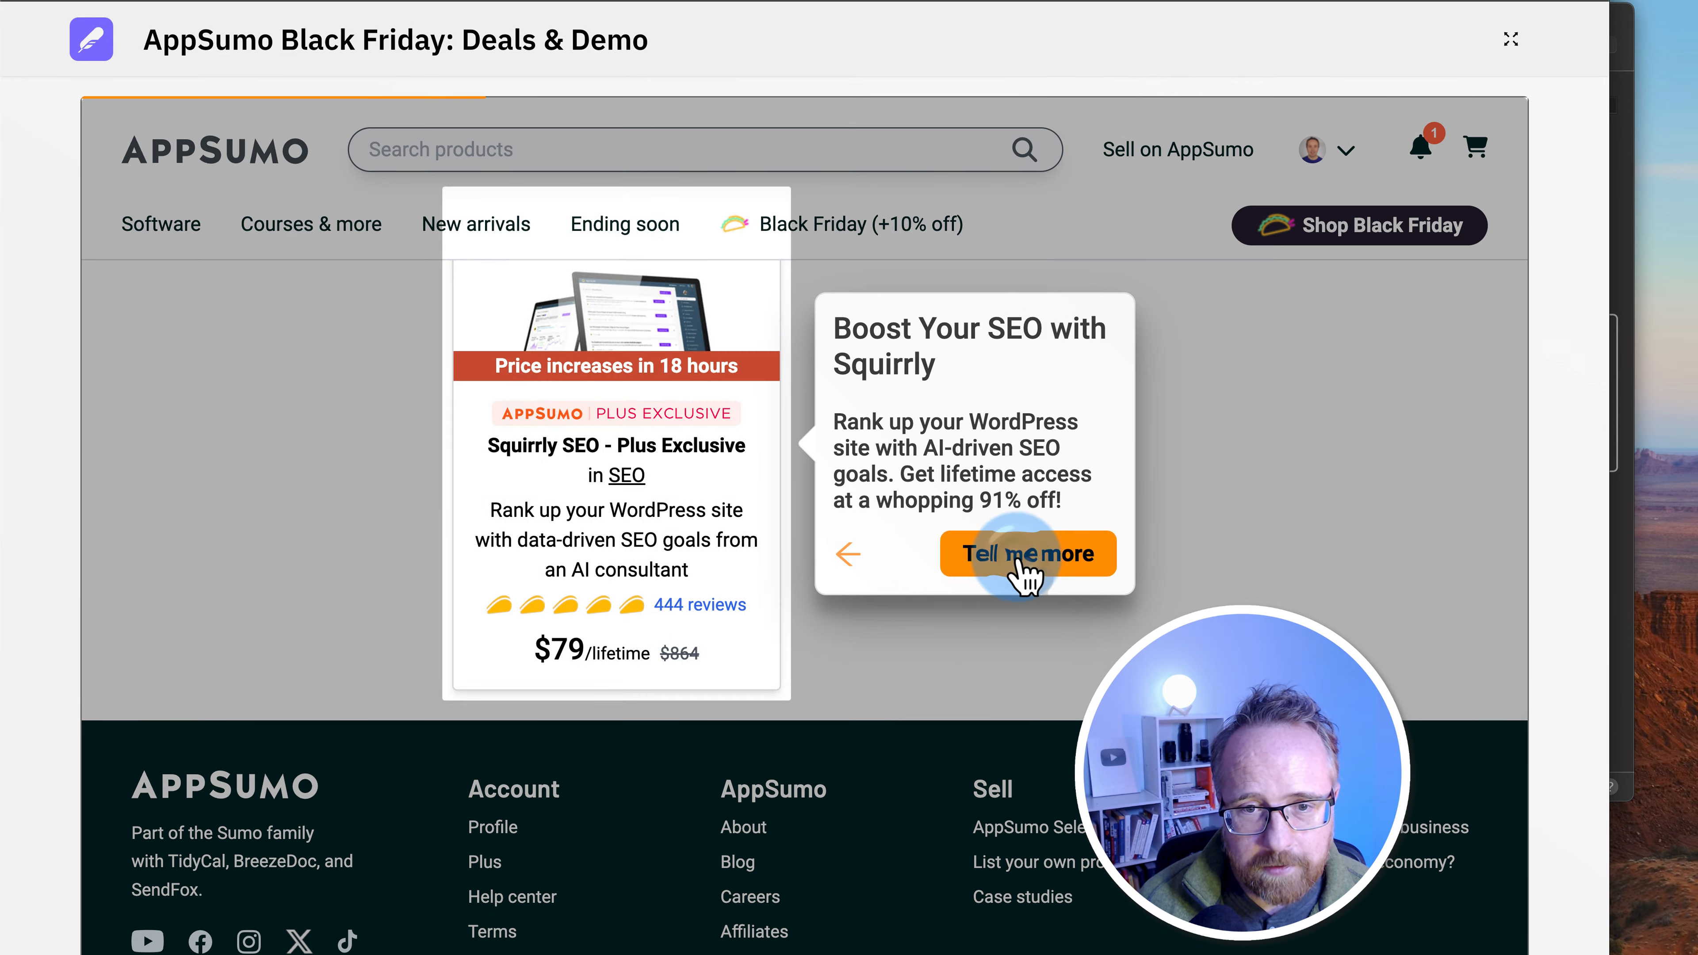
left_click(1018, 562)
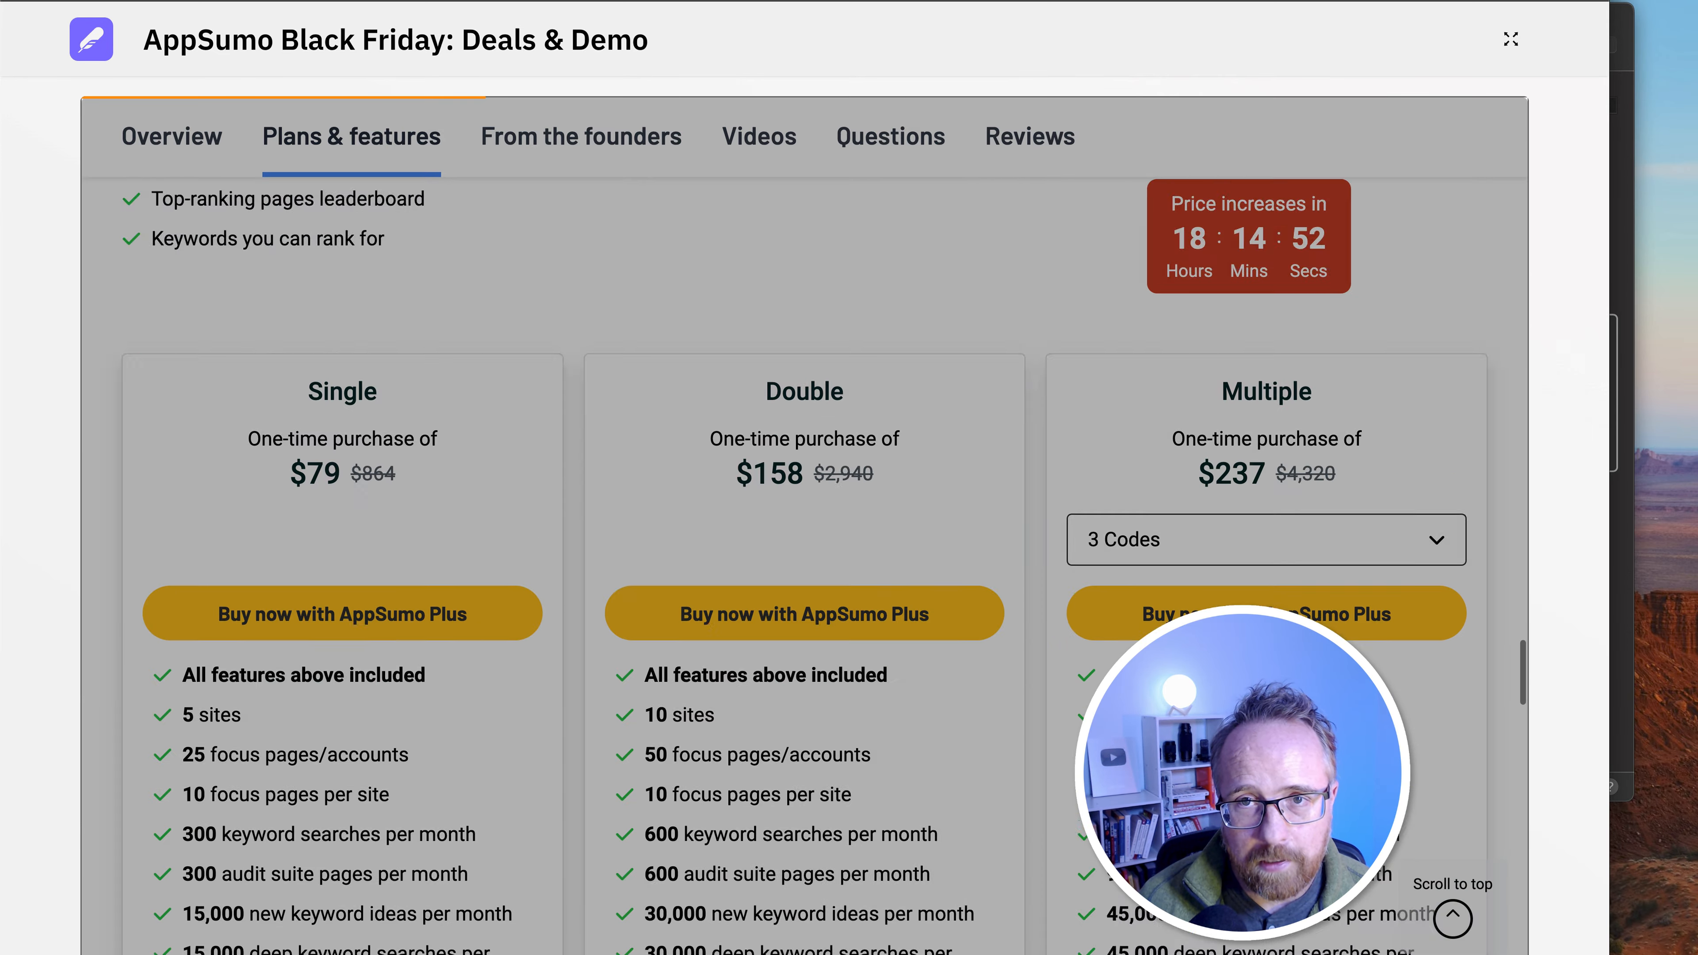
key("super+w")
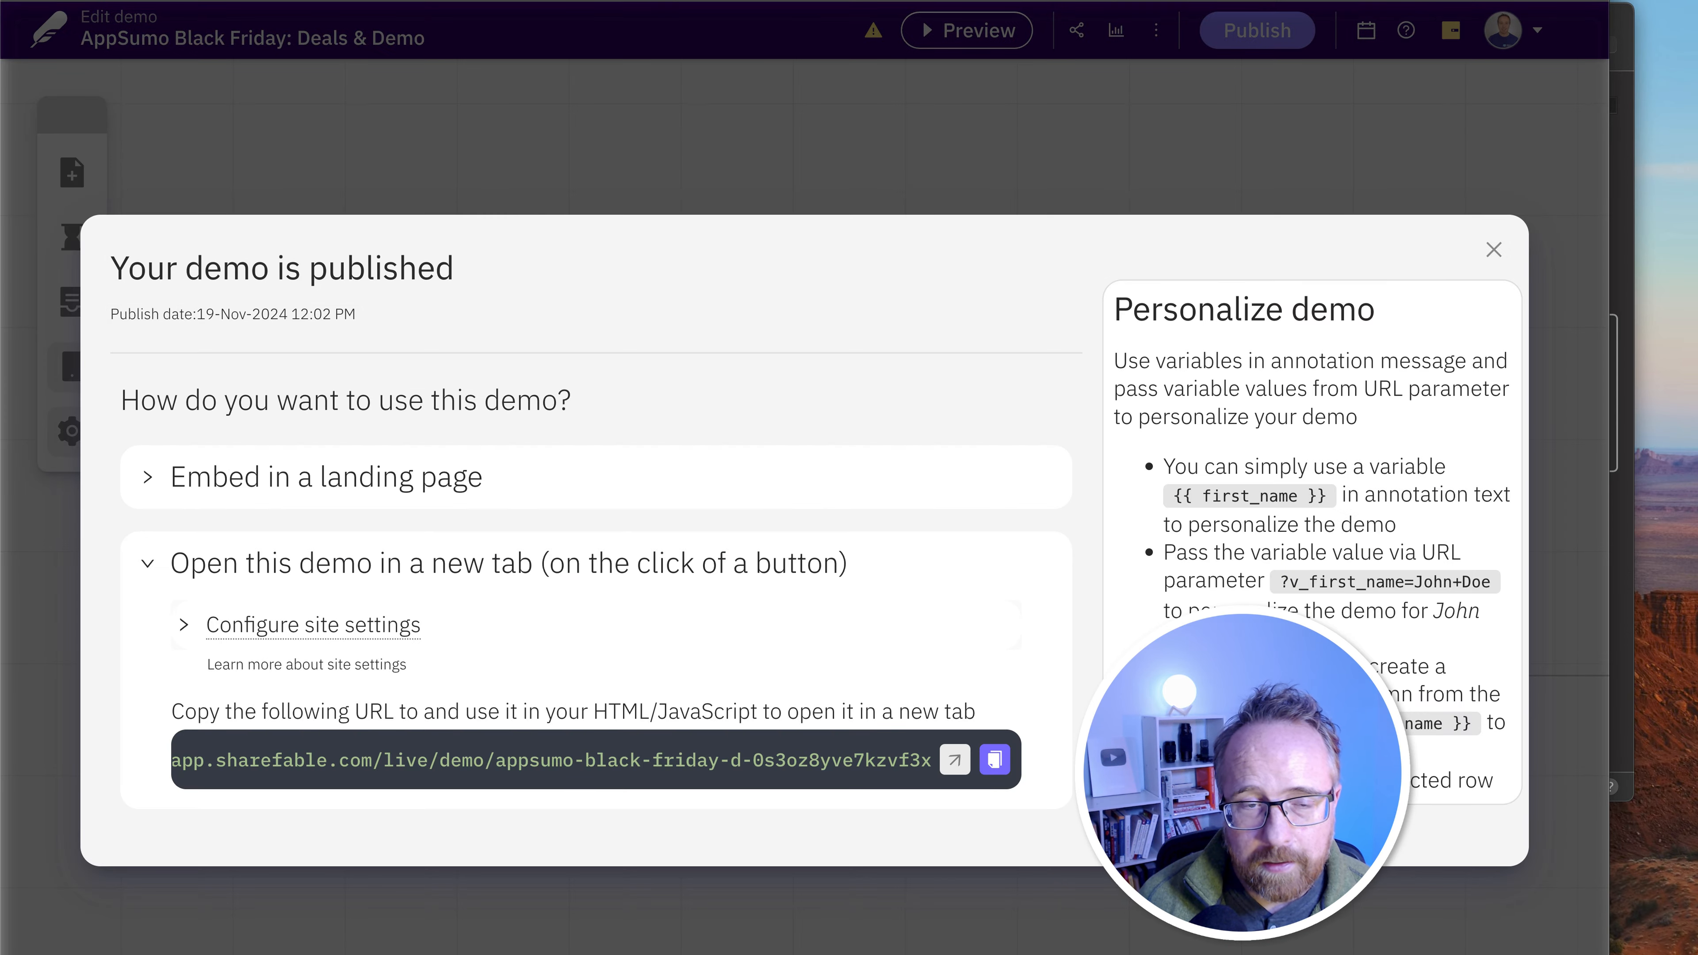
Show the landing-page embed code, copy the {{ first_name }} variable from the personalization notes and dismiss the publishing details
left_click(160, 483)
left_click_drag(253, 721, 238, 572)
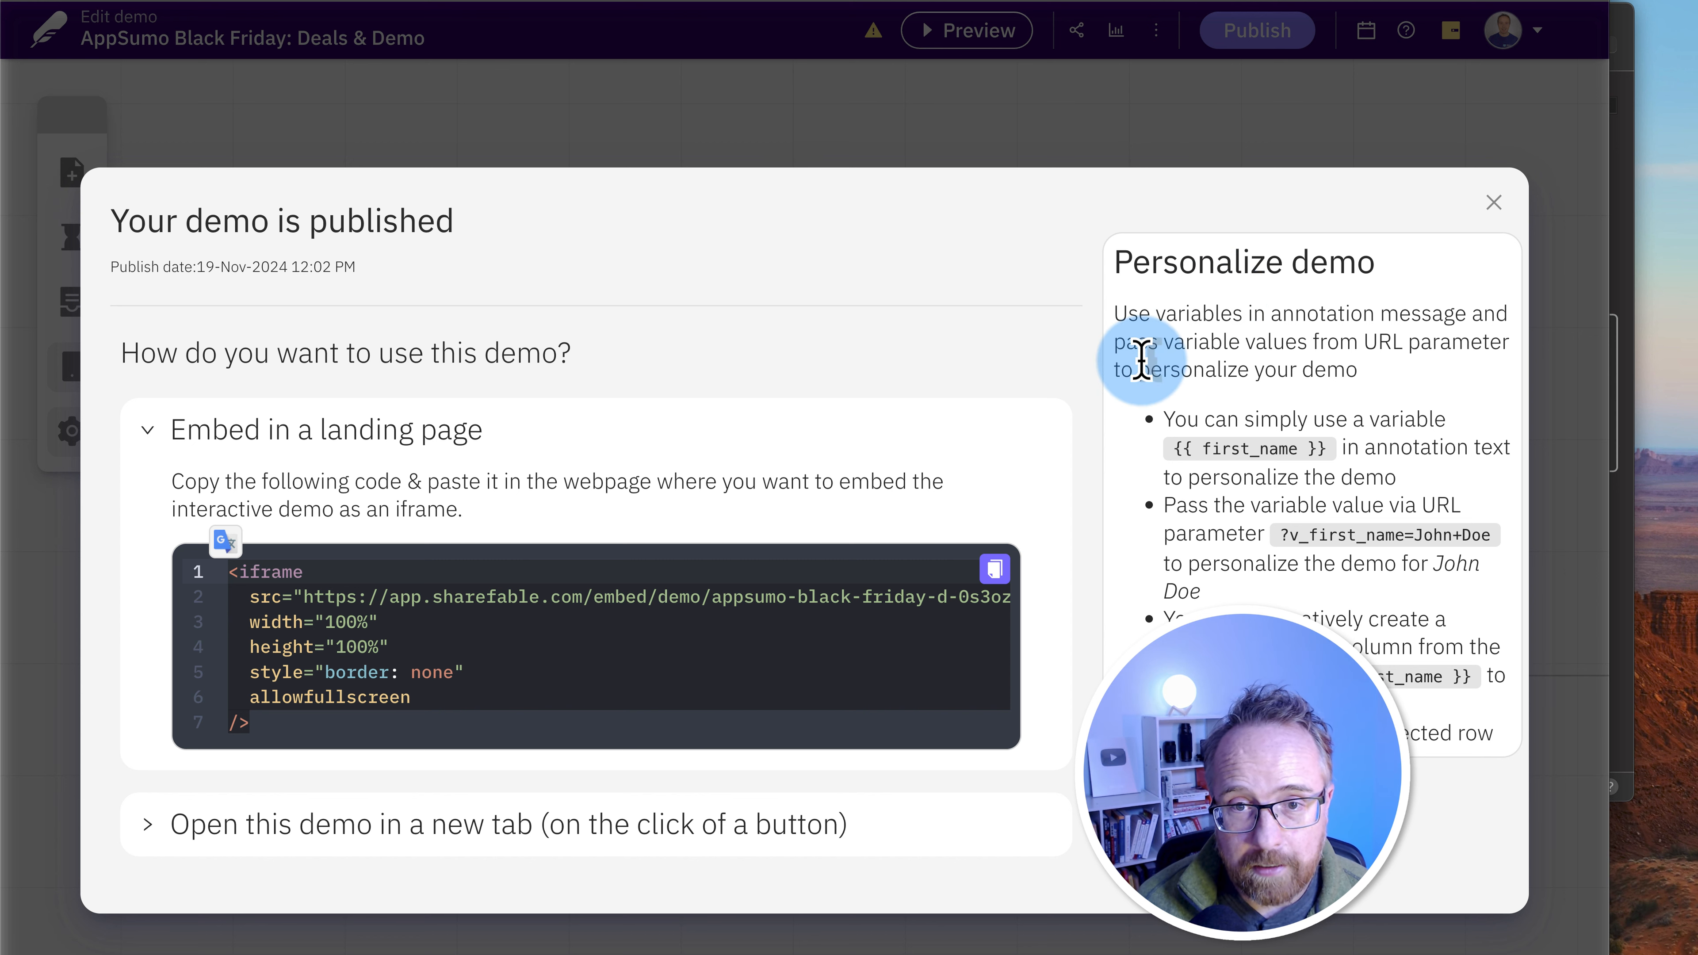
left_click_drag(1120, 312, 1188, 448)
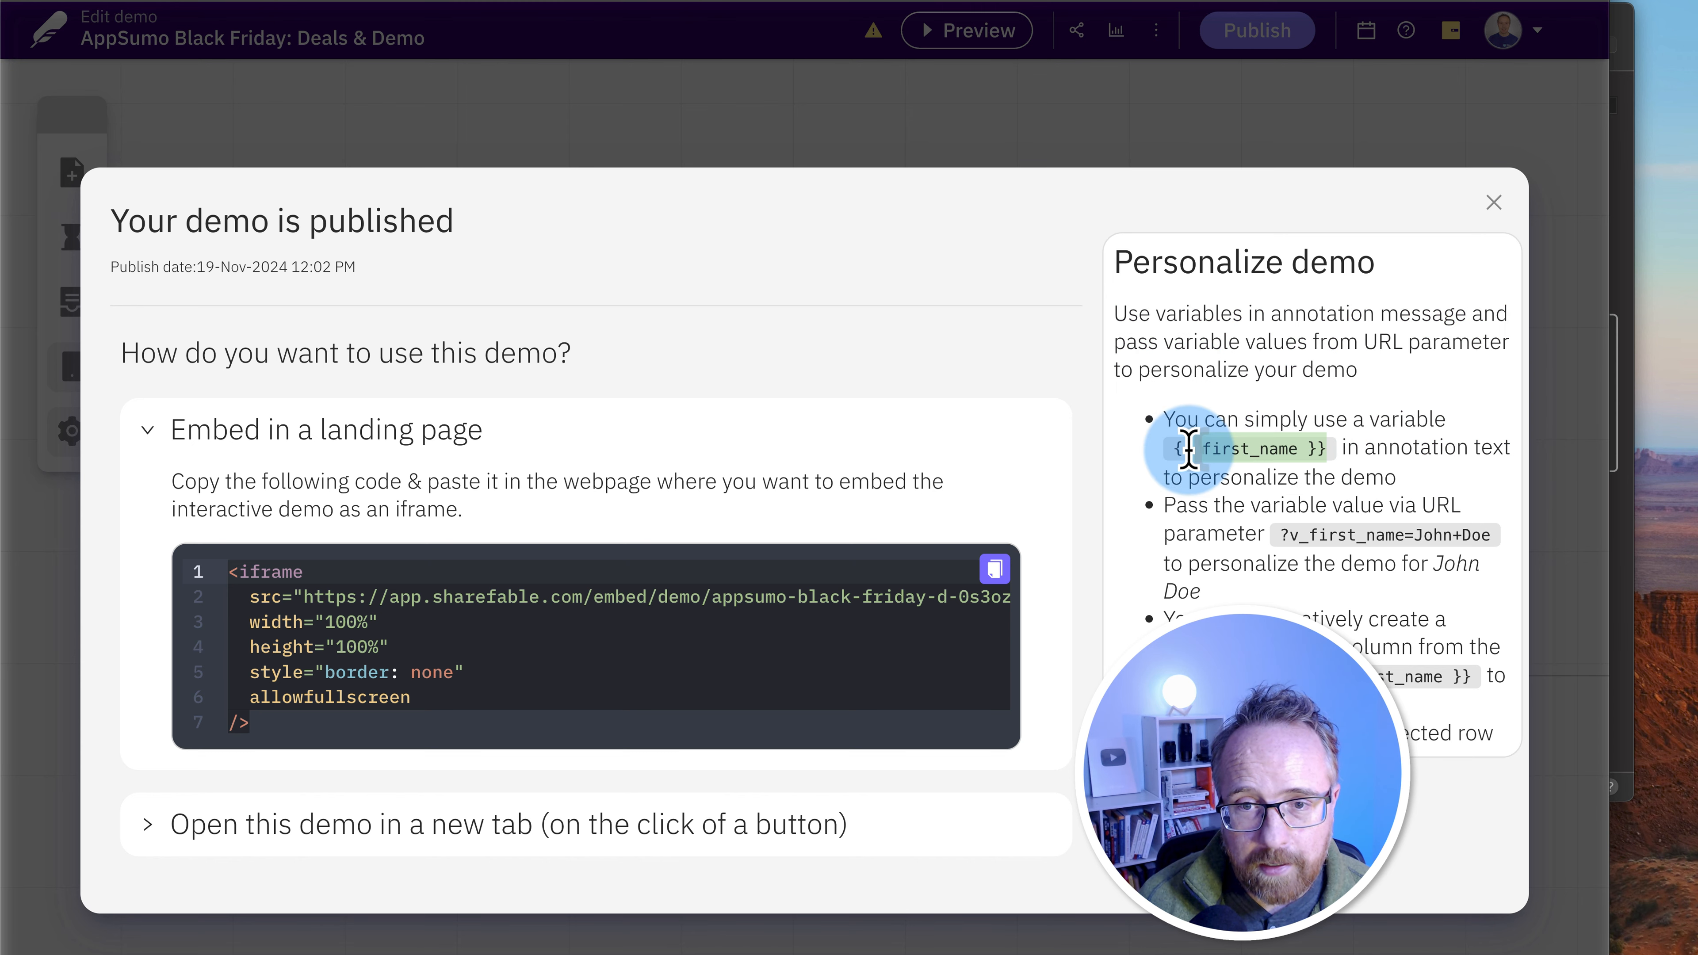
left_click(1495, 204)
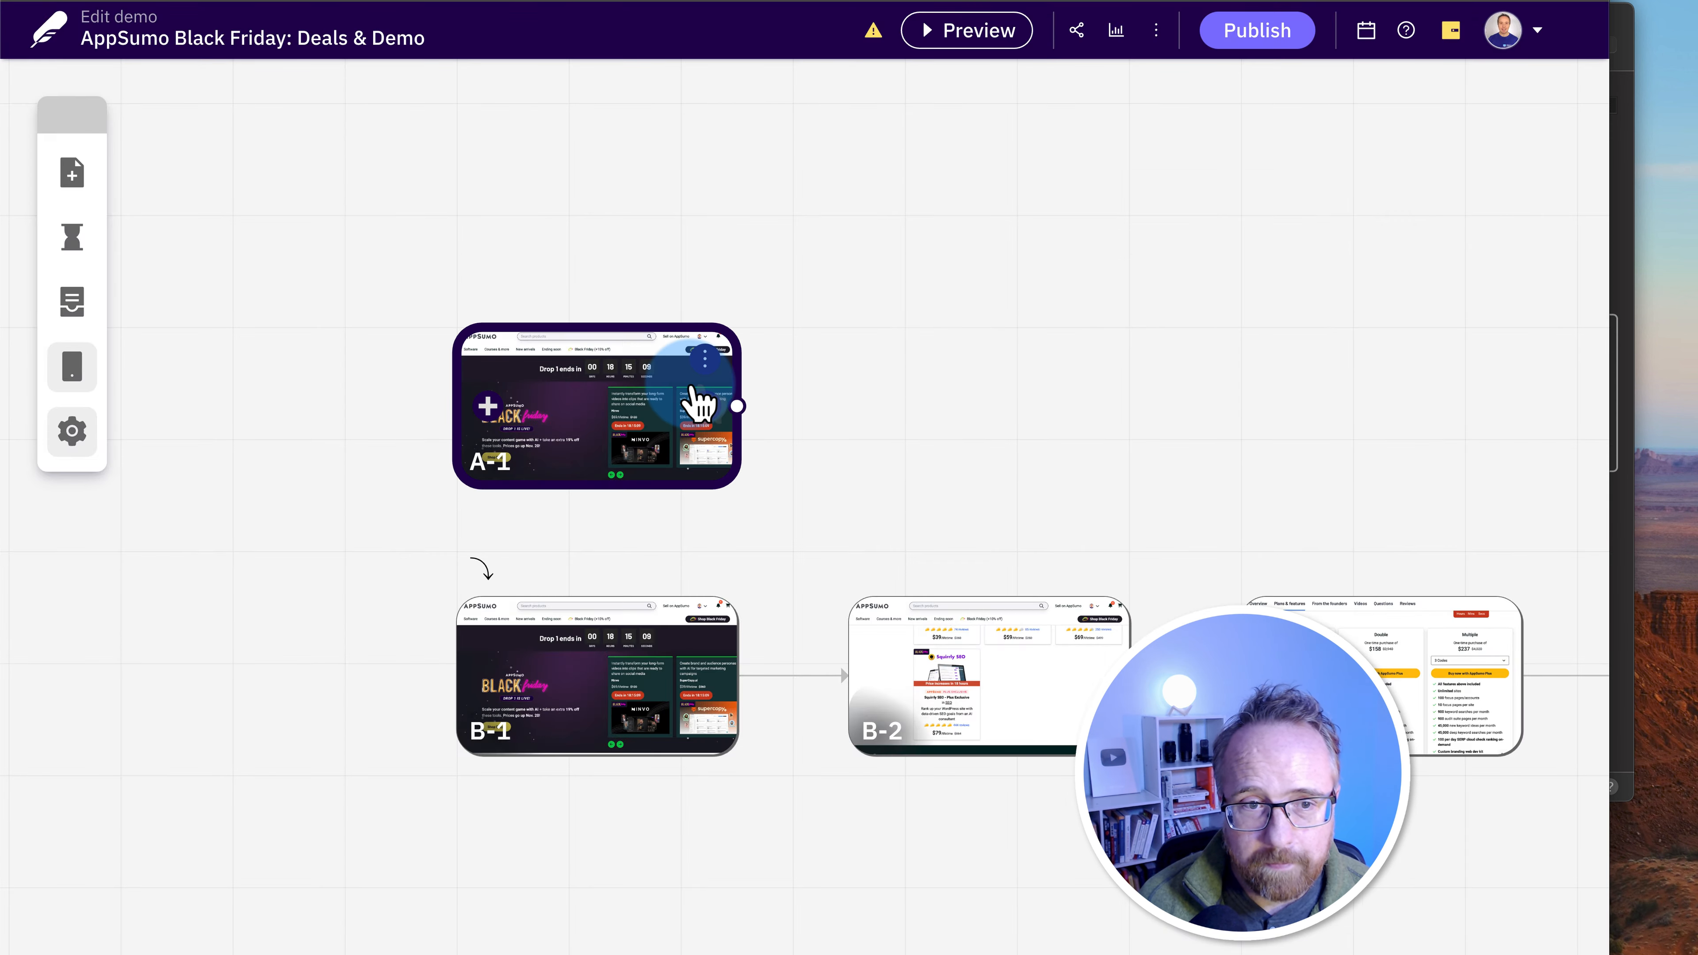
Insert the {{ first_name }} variable and a comma before "scale your content game" in step B-1's annotation and close its editor
left_click(701, 397)
left_click(1238, 646)
type("{{ first_name }}")
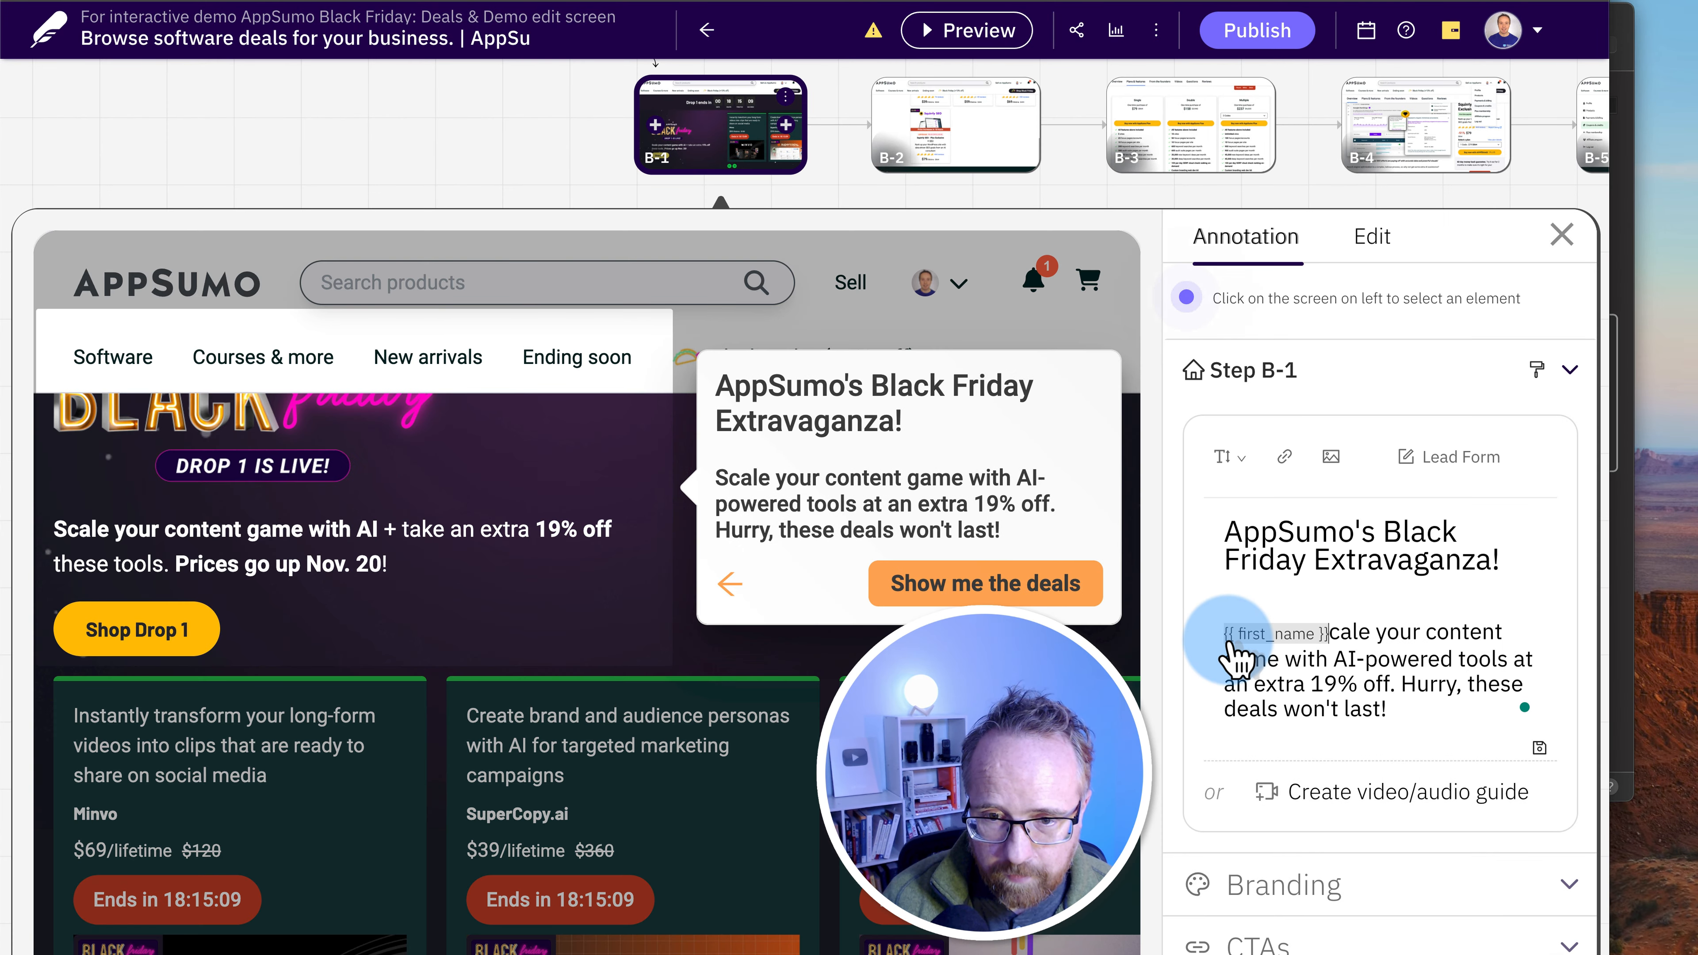
type(", s")
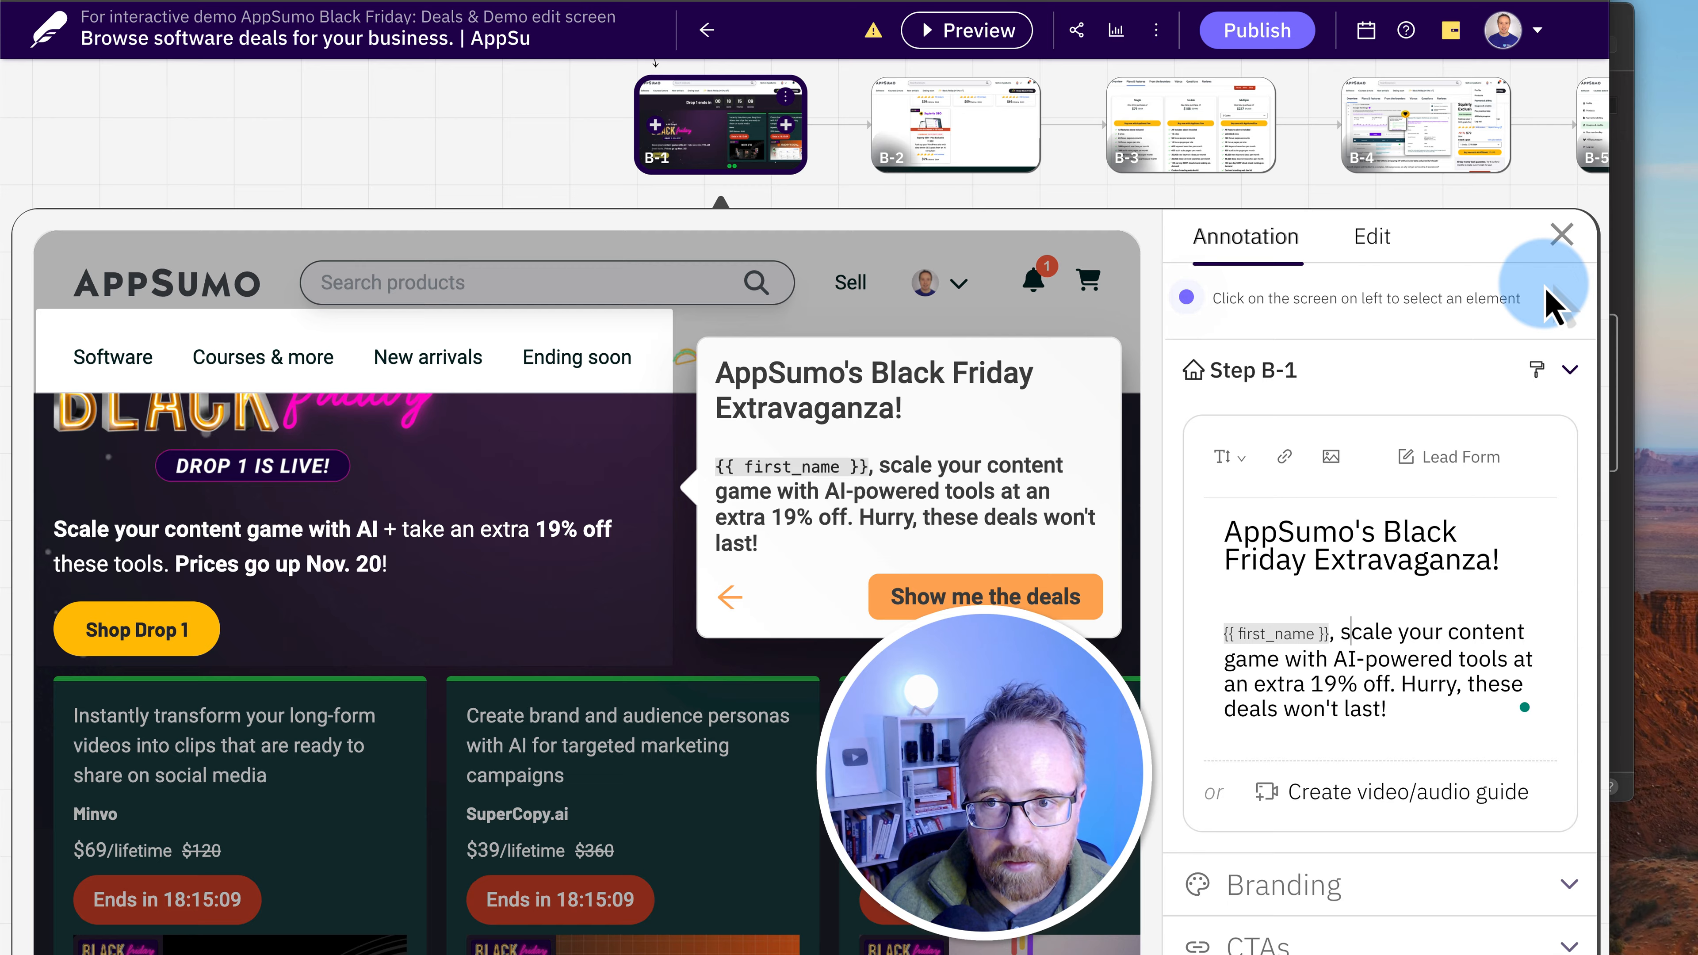
left_click(1563, 237)
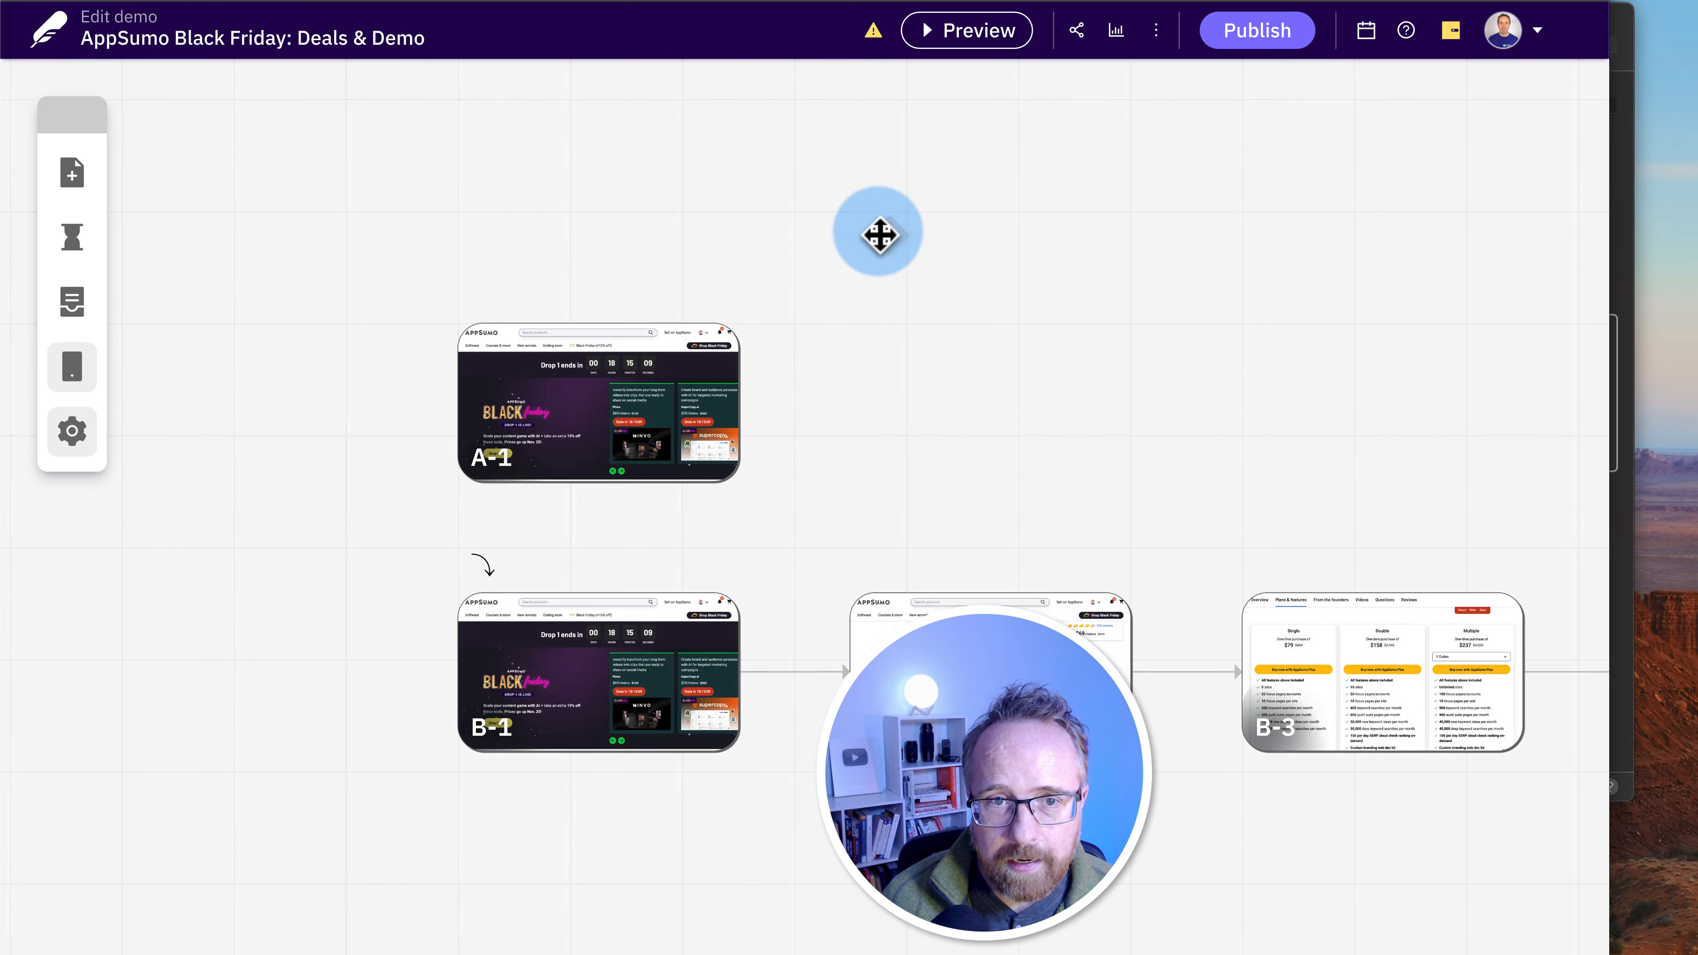
Publish the demo again and copy its live URL and the example v_first_name URL parameter
left_click(1260, 33)
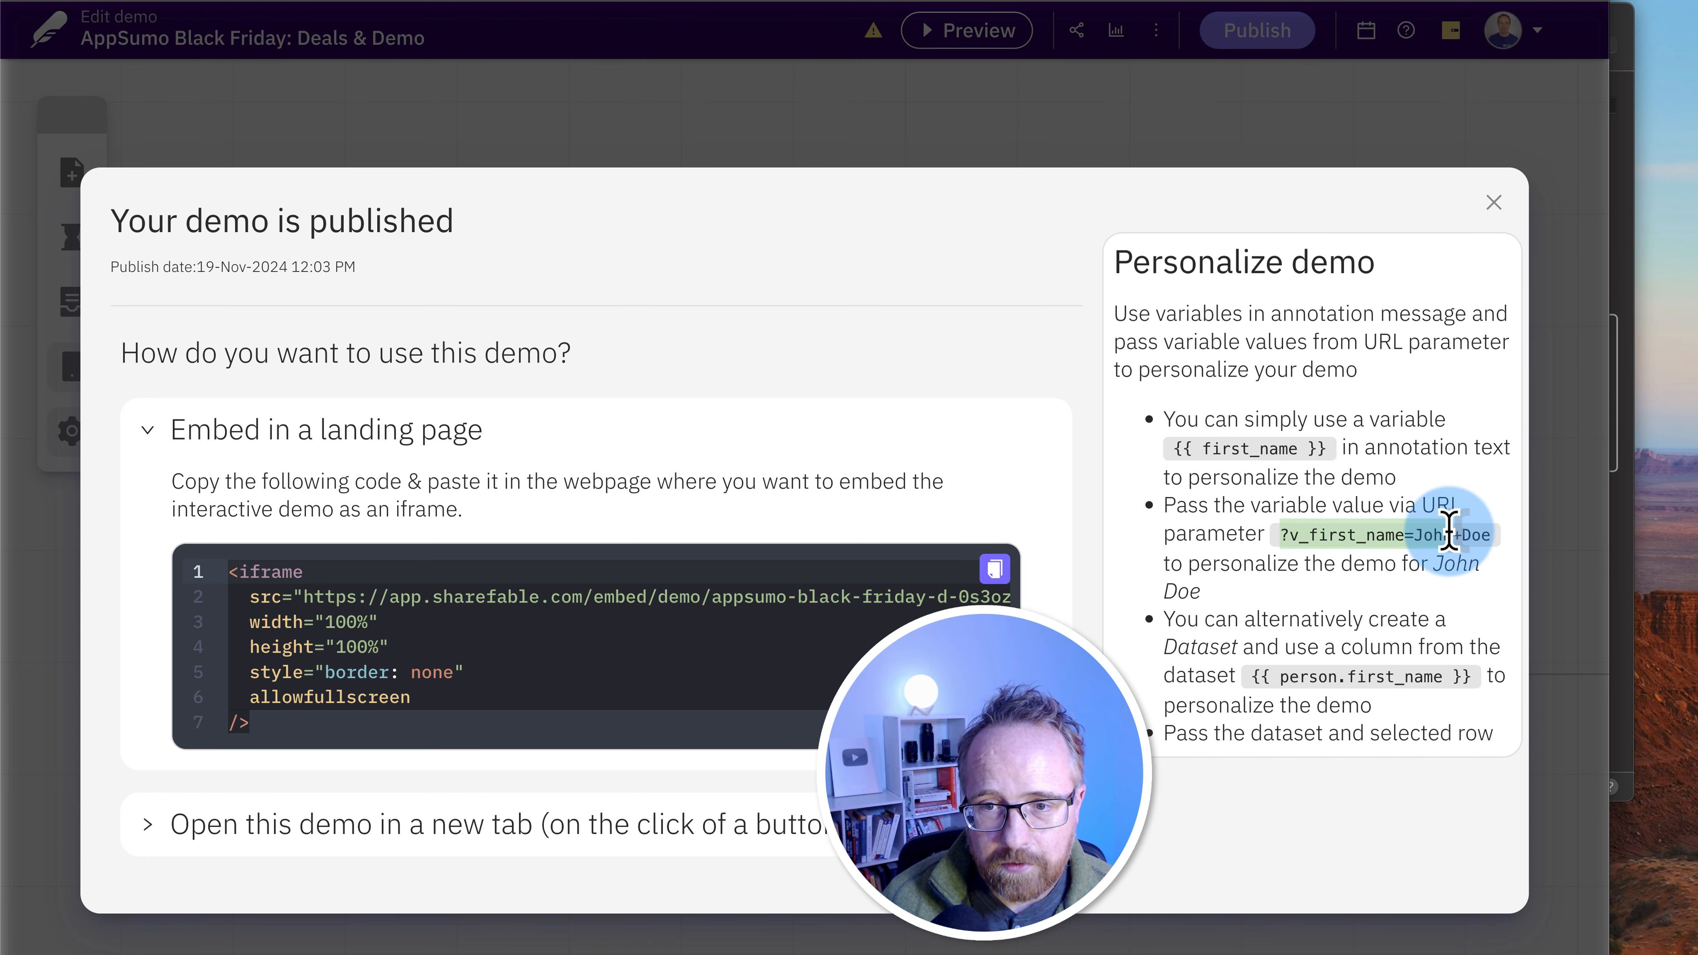
left_click(979, 844)
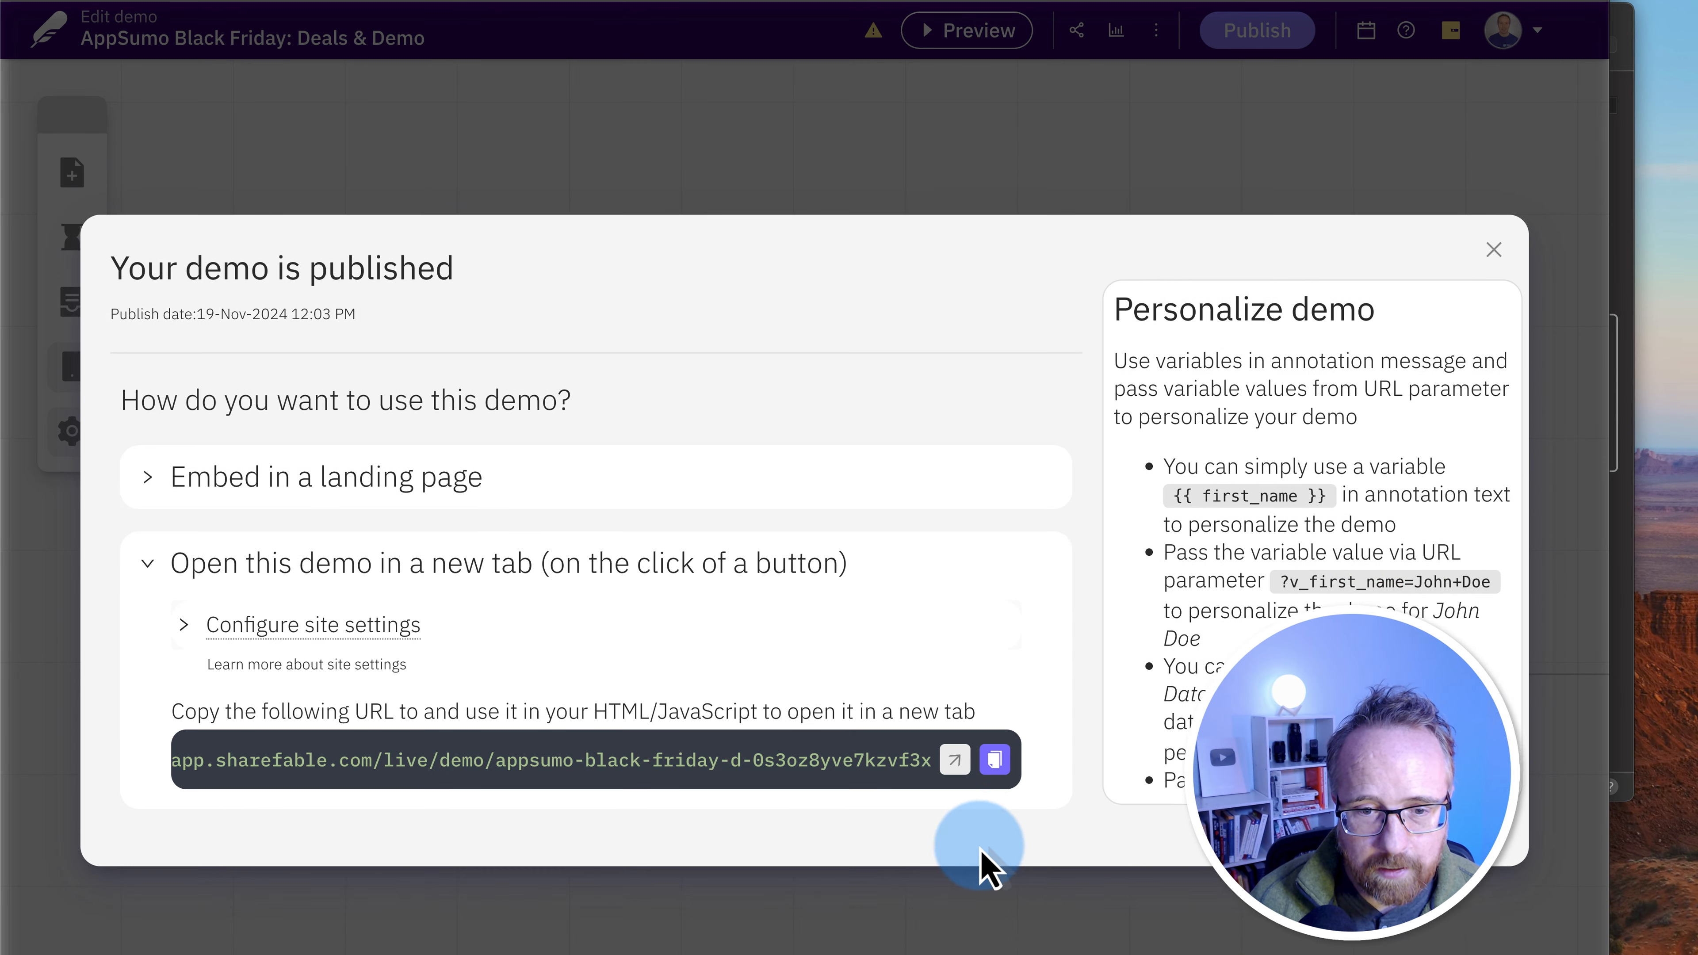
left_click(995, 759)
left_click_drag(1278, 581, 1478, 580)
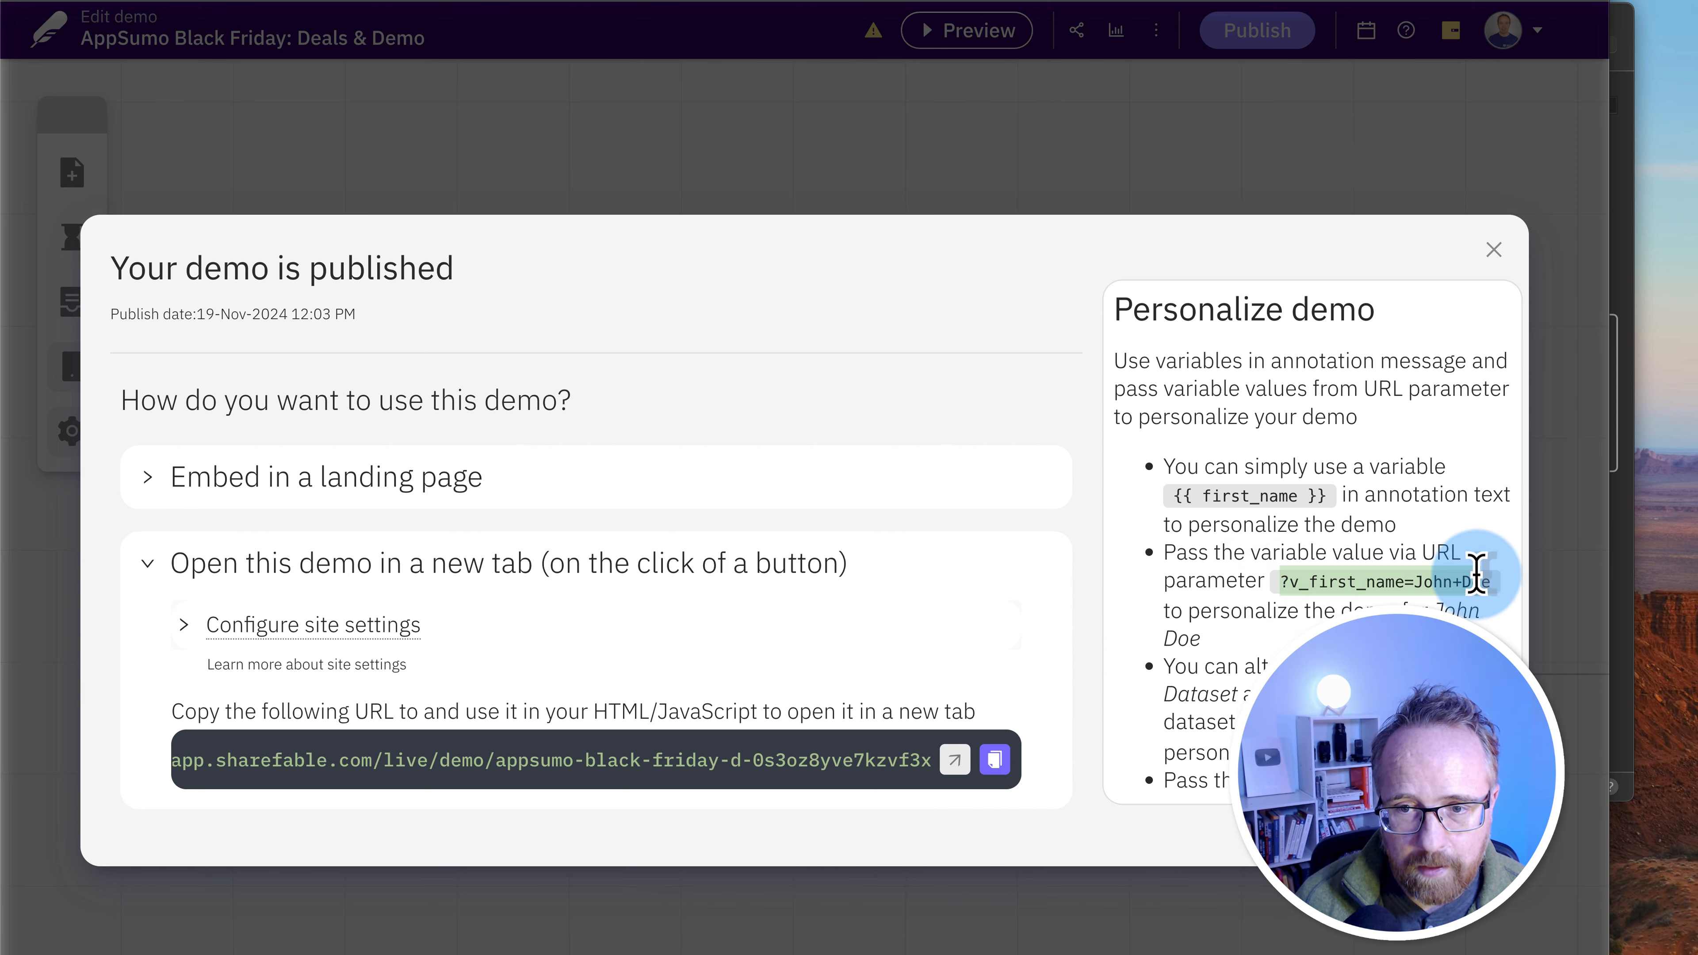
key("super+c")
Open the live demo in a new browser tab with v_first_name set to a sample first name and inspect the greeting
key("super+t")
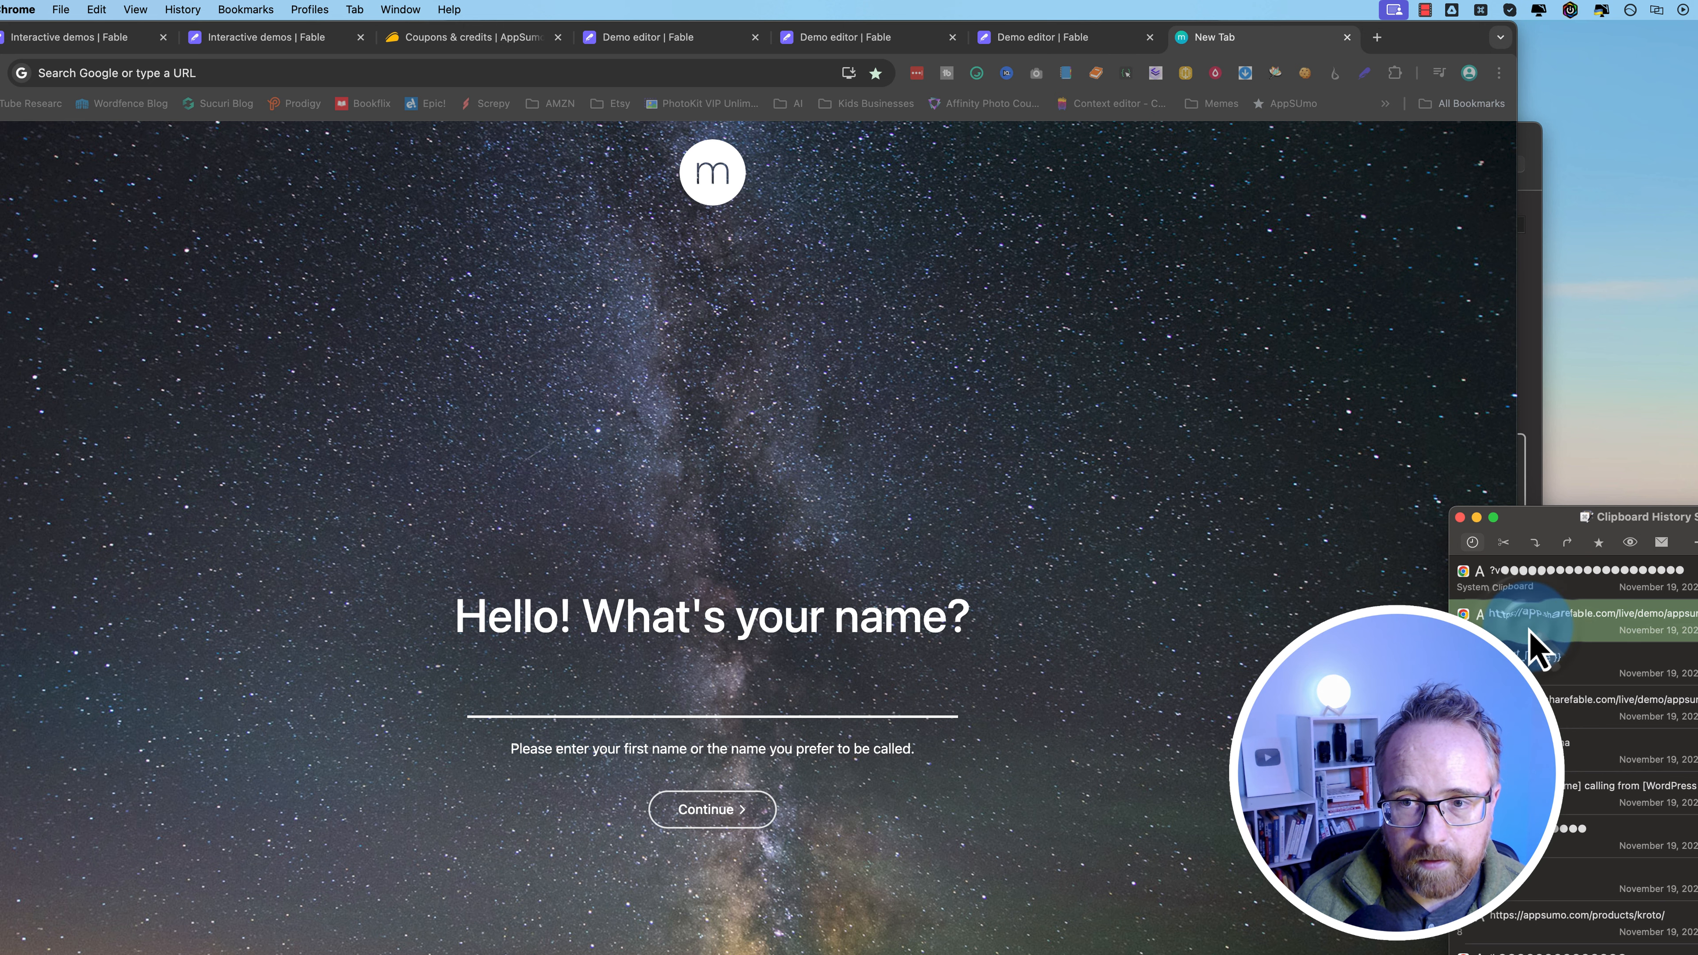
left_click(1531, 625)
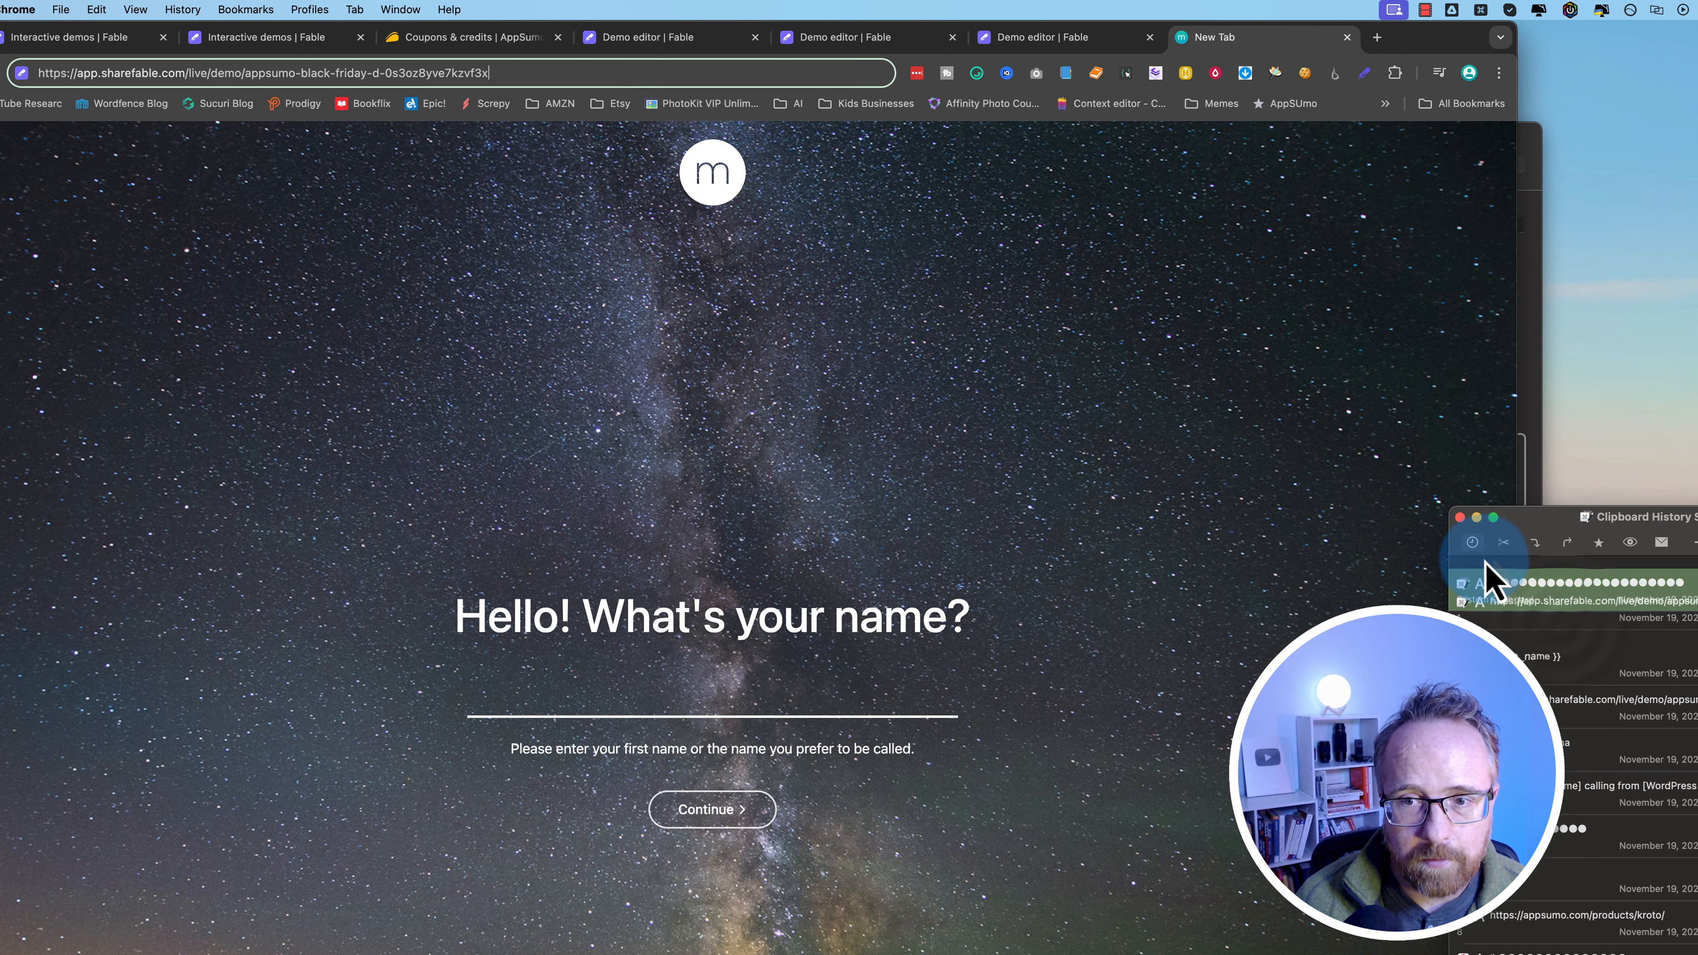
left_click(1485, 580)
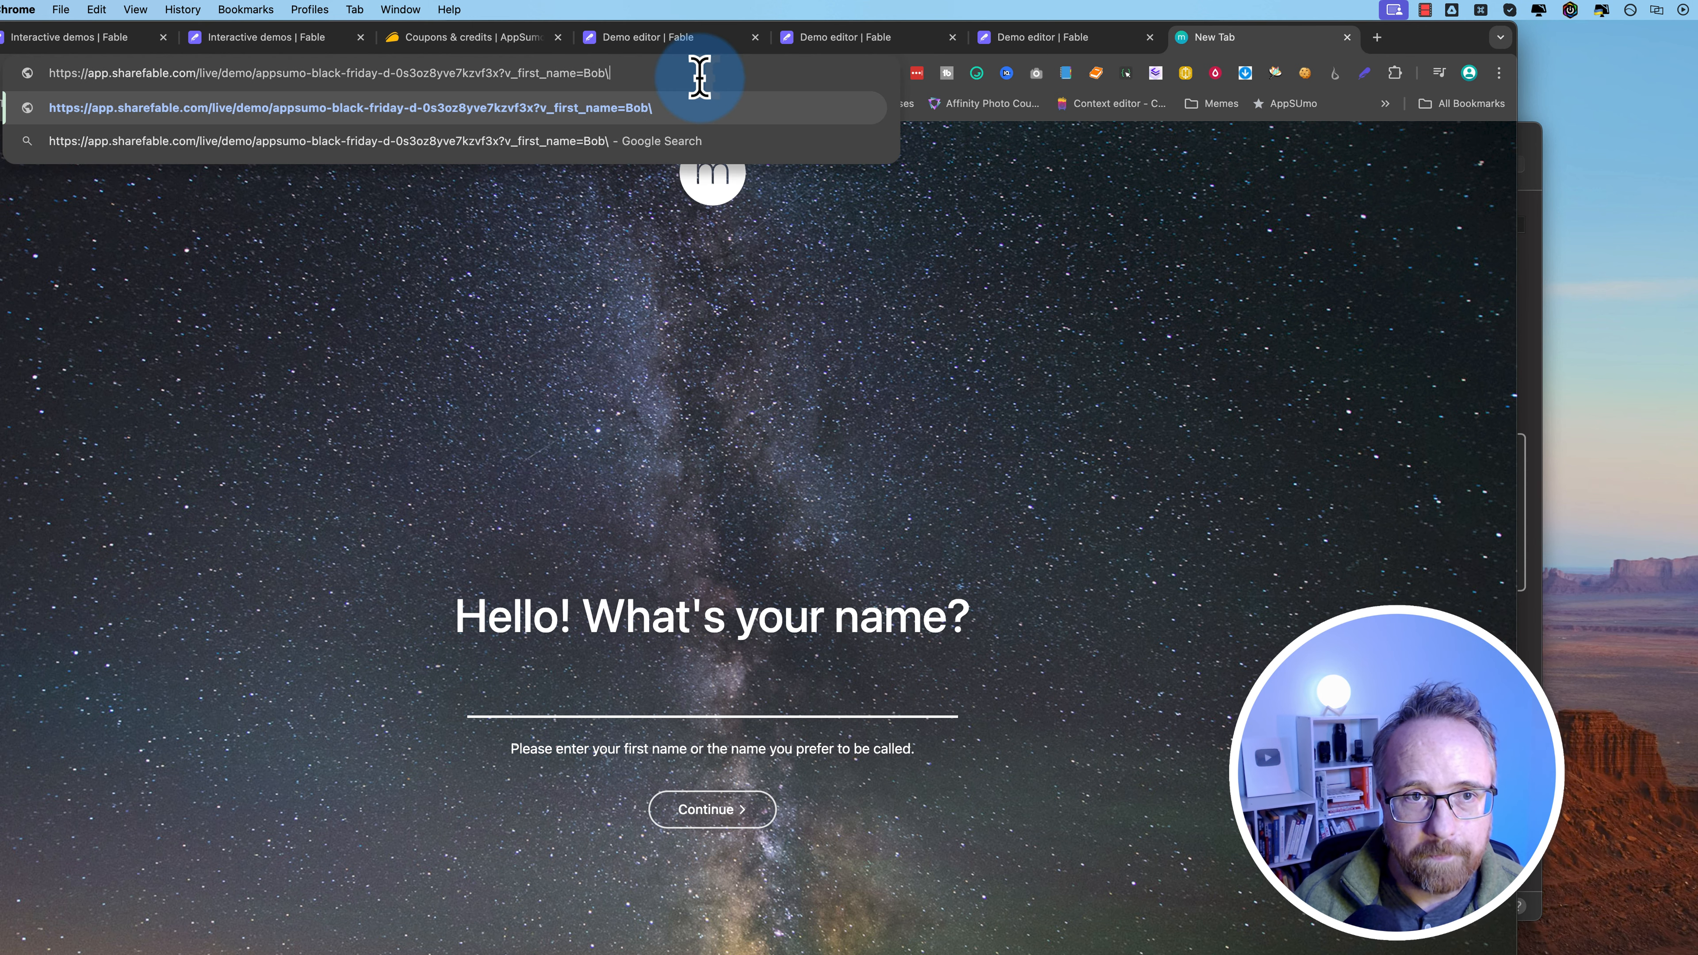
key("Return")
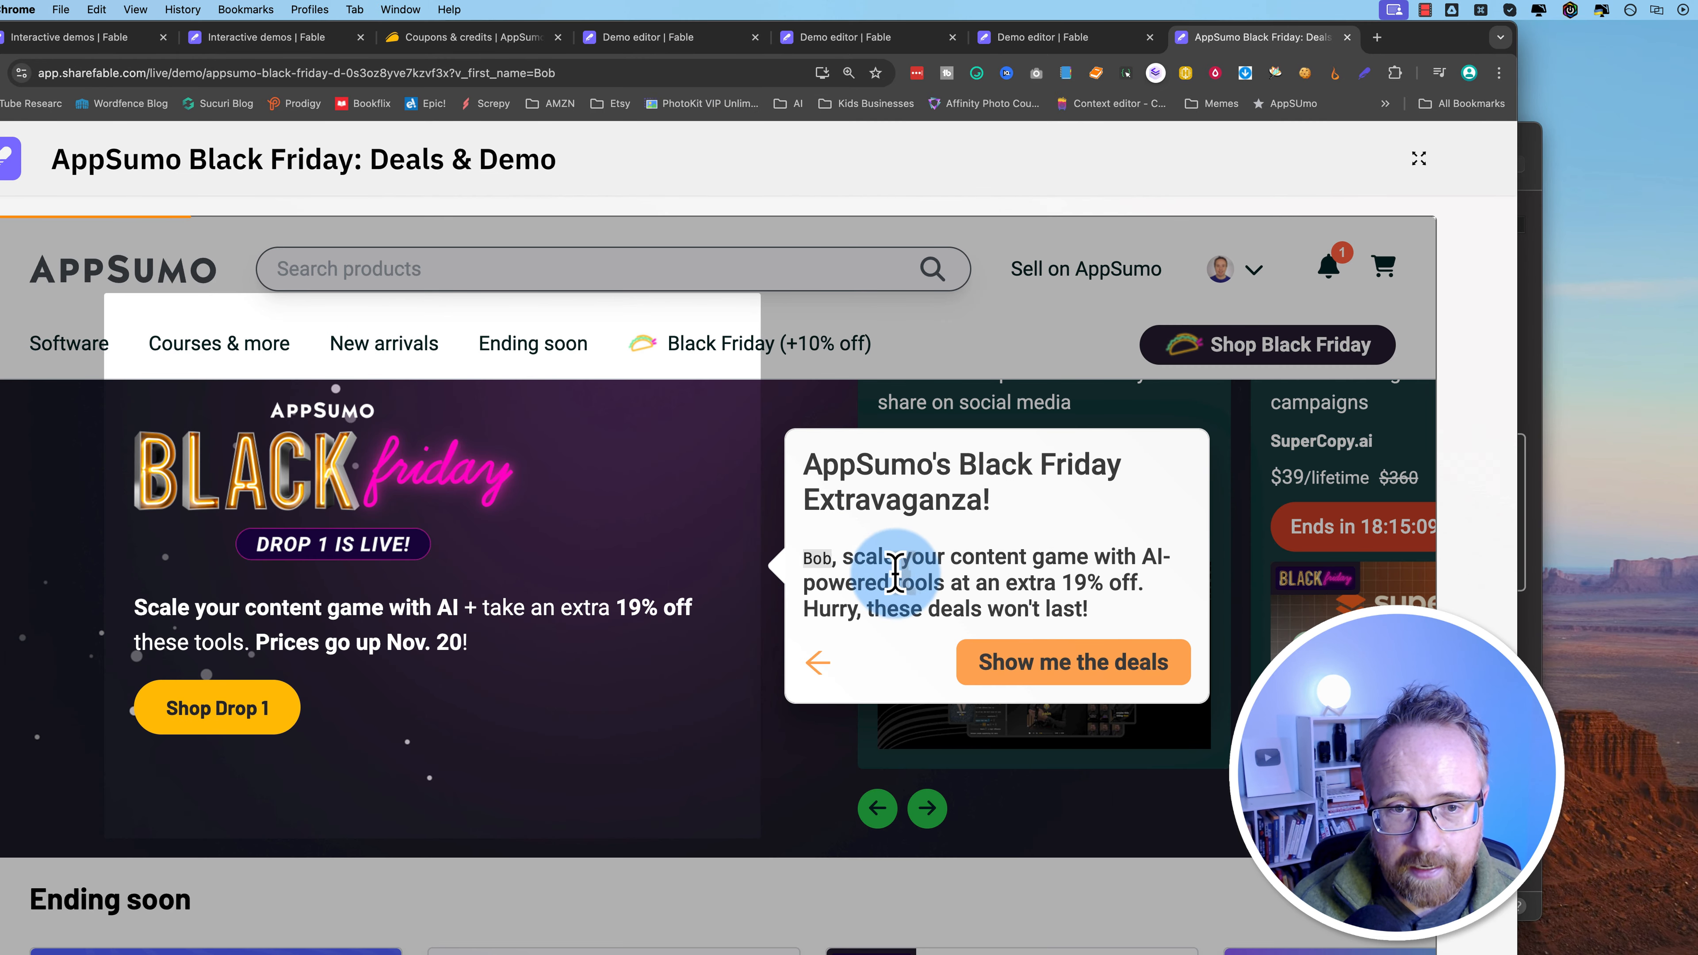
left_click_drag(804, 560, 831, 559)
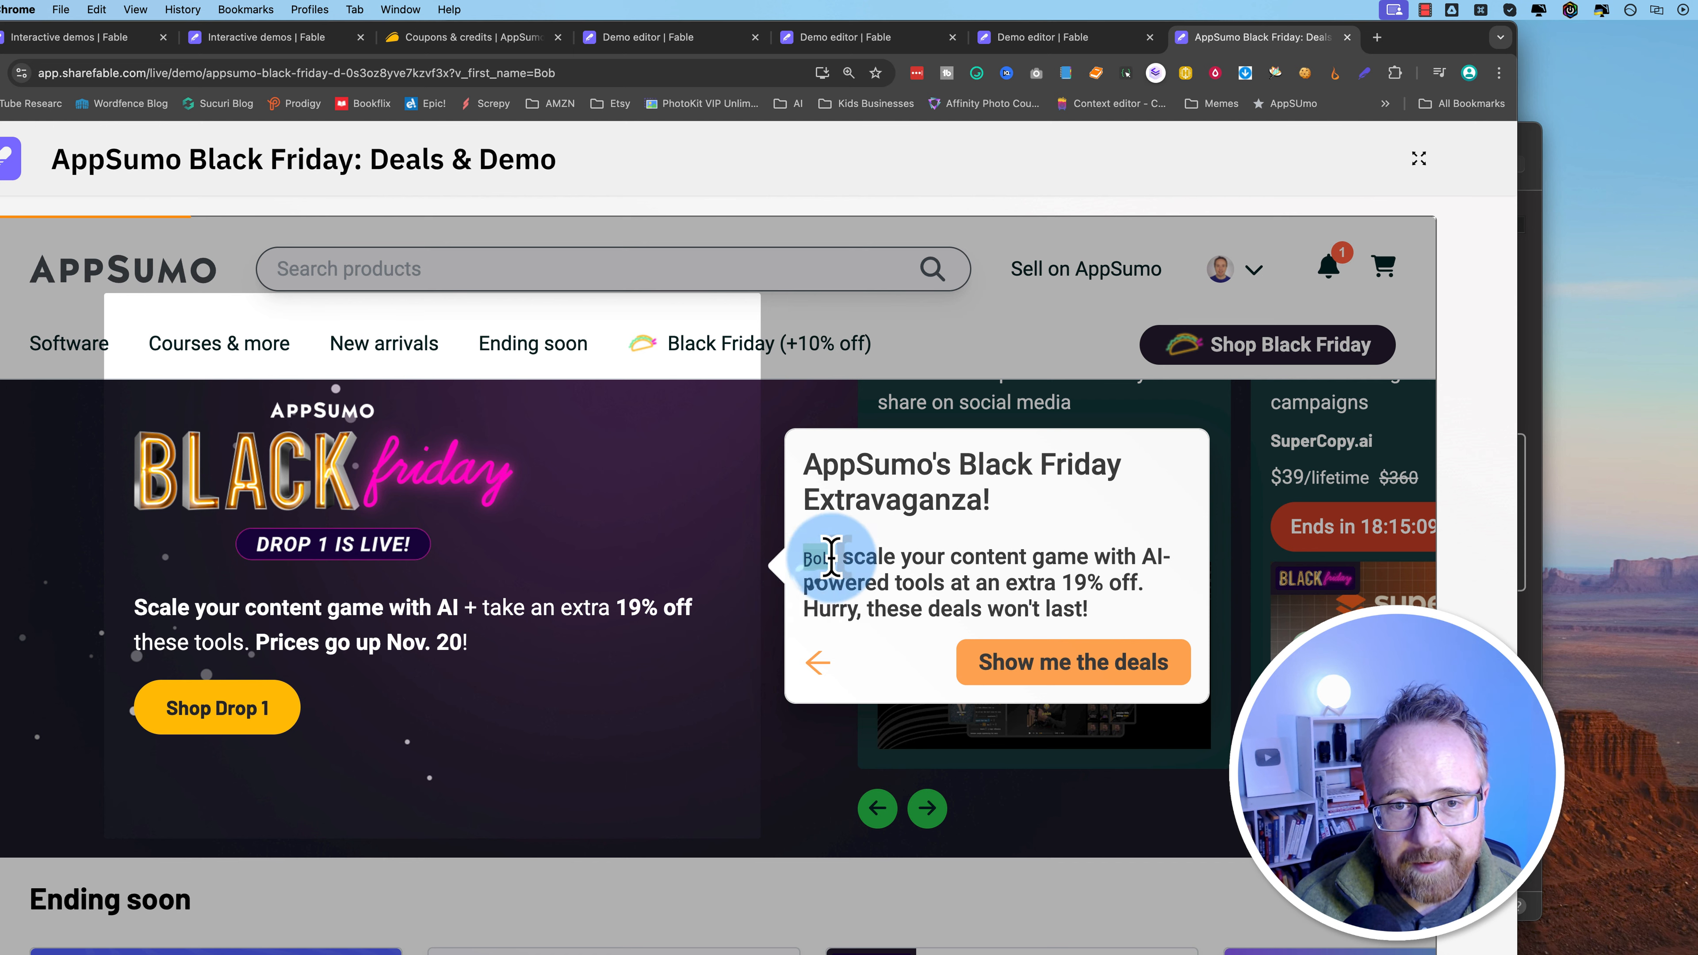
Reopen step B-1's annotation in the demo editor and add a plain-text {{ first_name }} variable with a comma before "scale"
left_click(1047, 38)
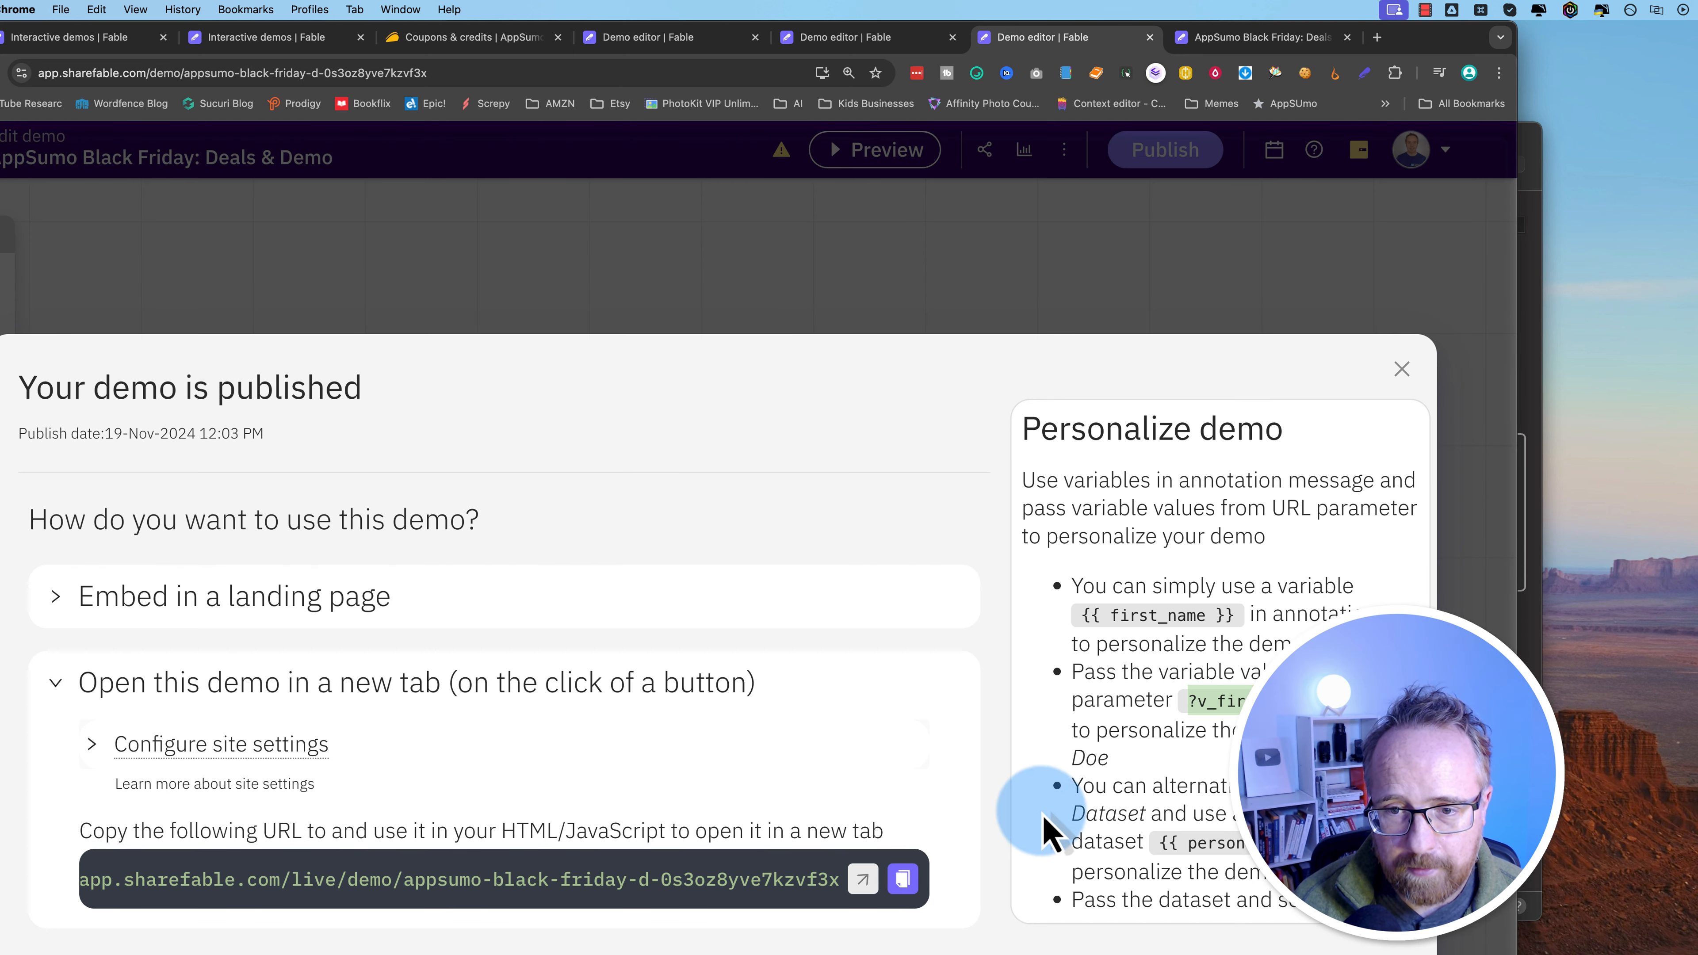
key("Escape")
left_click(515, 786)
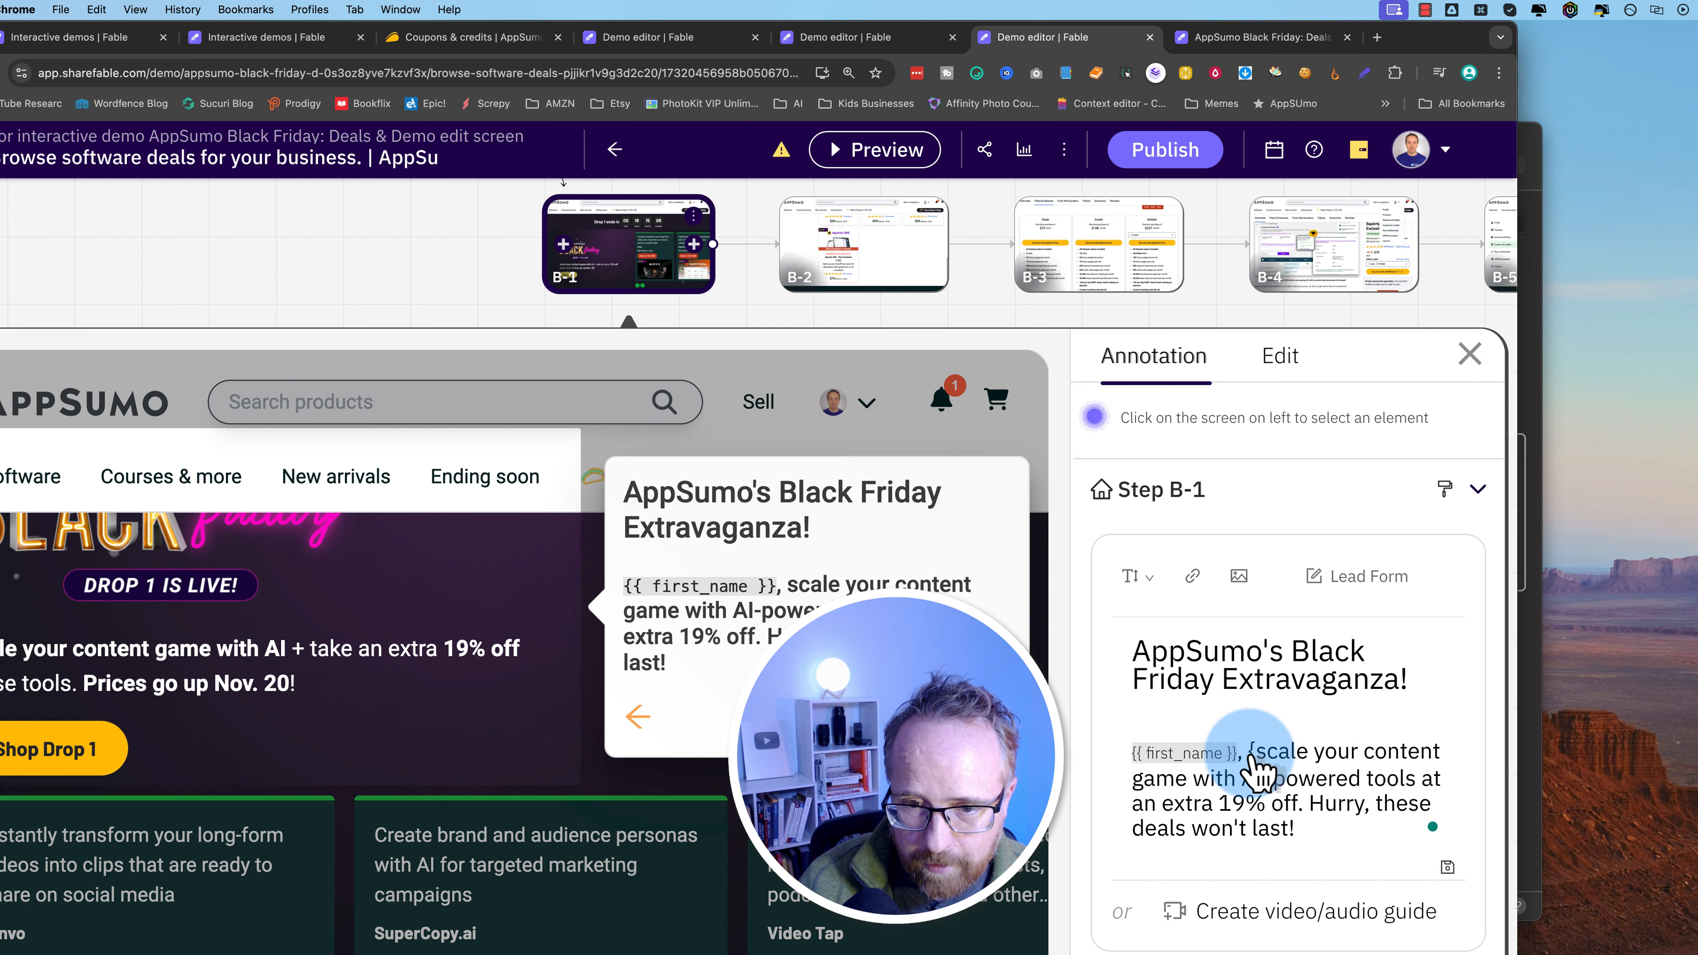
type("{} first_name ")
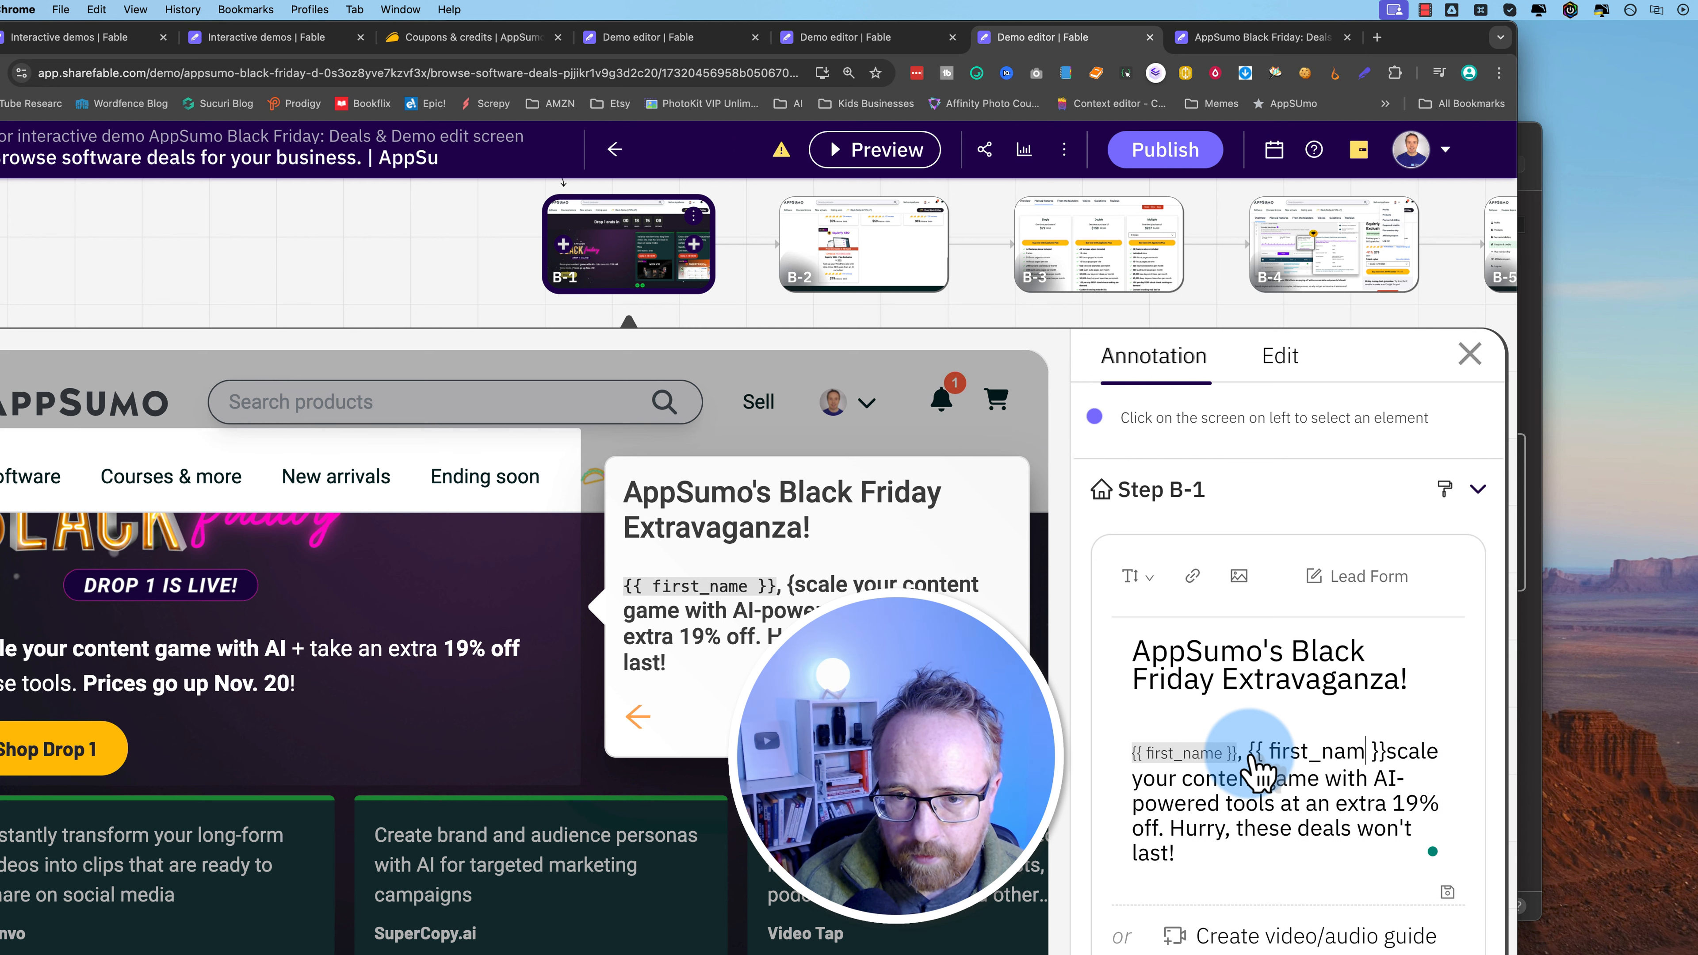
type(",")
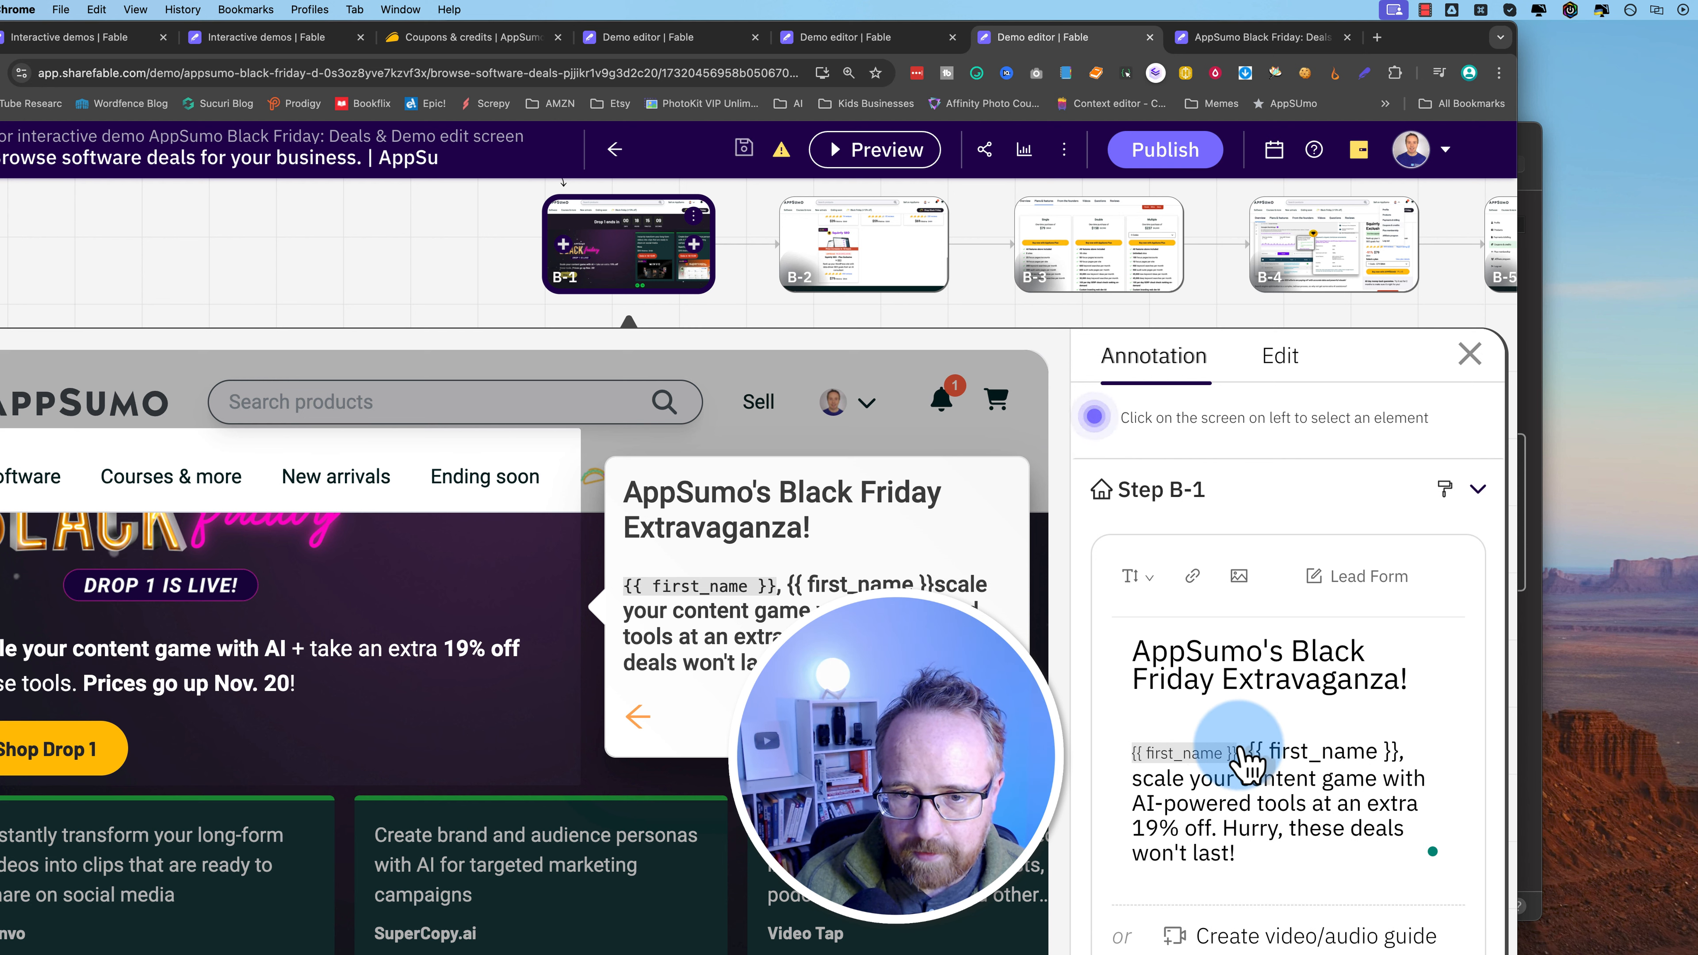
Delete the code-formatted {{ first_name }} variable and its comma from the start of step B-1's annotation text
key("BackSpace")
key("BackSpace")
key("BackSpace")
key("BackSpace")
key("BackSpace")
key("BackSpace")
key("BackSpace")
key("BackSpace")
key("BackSpace")
key("BackSpace")
key("BackSpace")
key("BackSpace")
key("BackSpace")
key("BackSpace")
key("BackSpace")
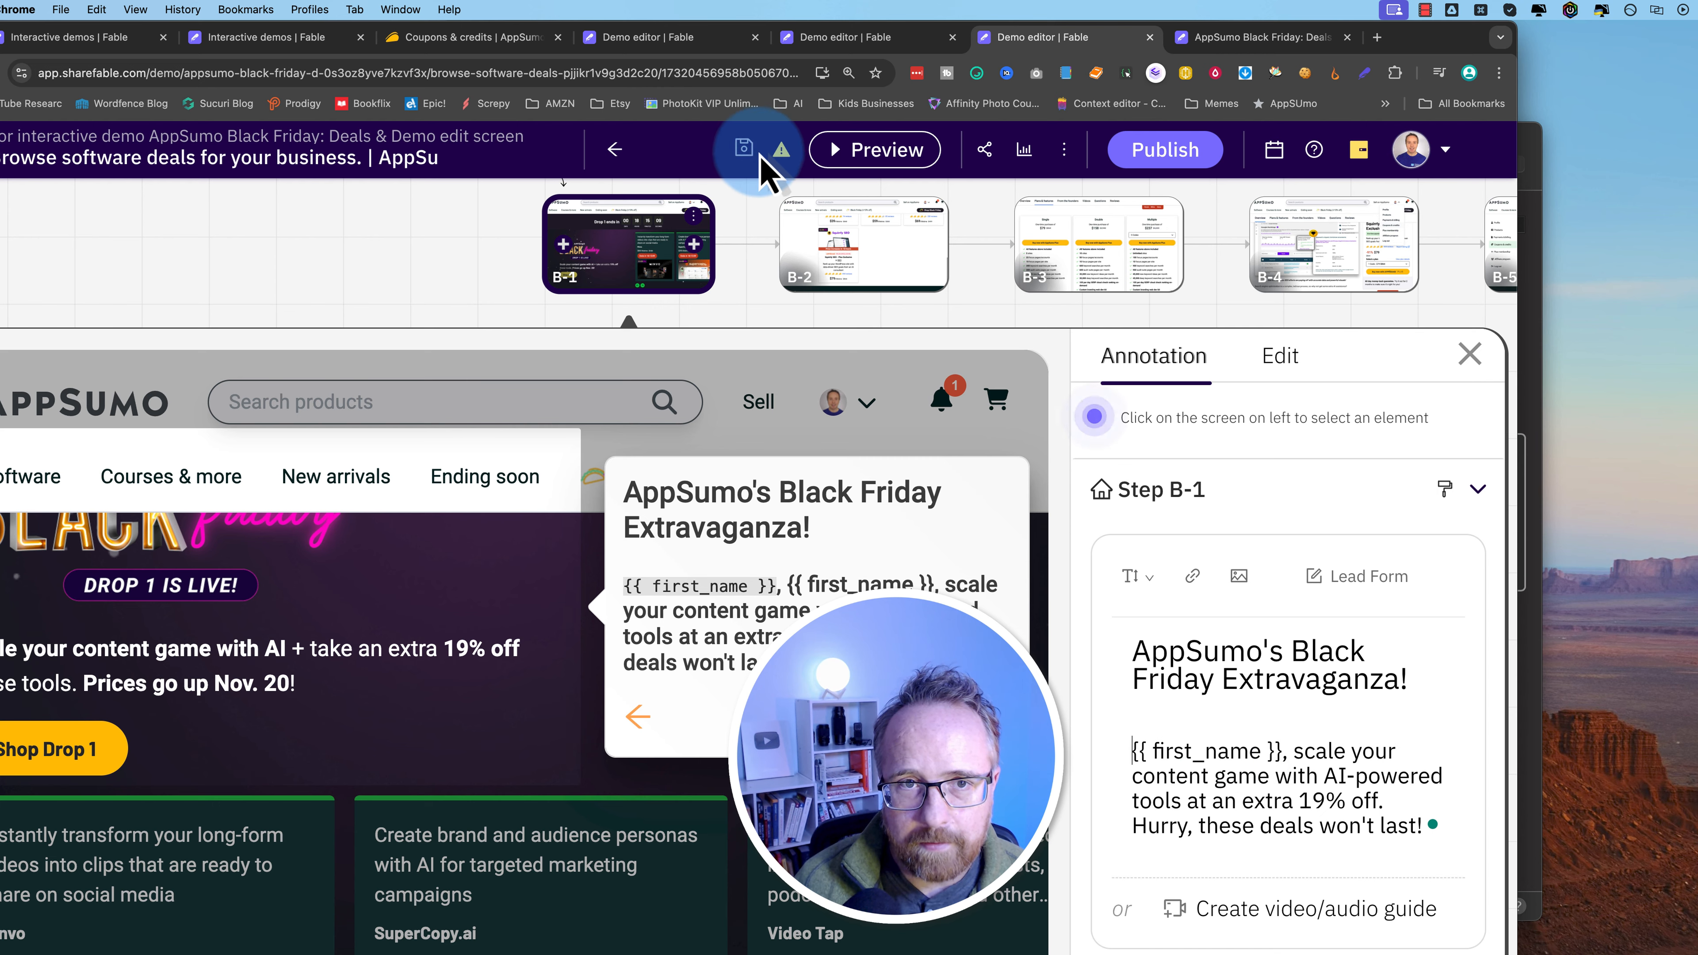
Reload the personalized live demo page to check how the name appears in the annotation
left_click(1217, 39)
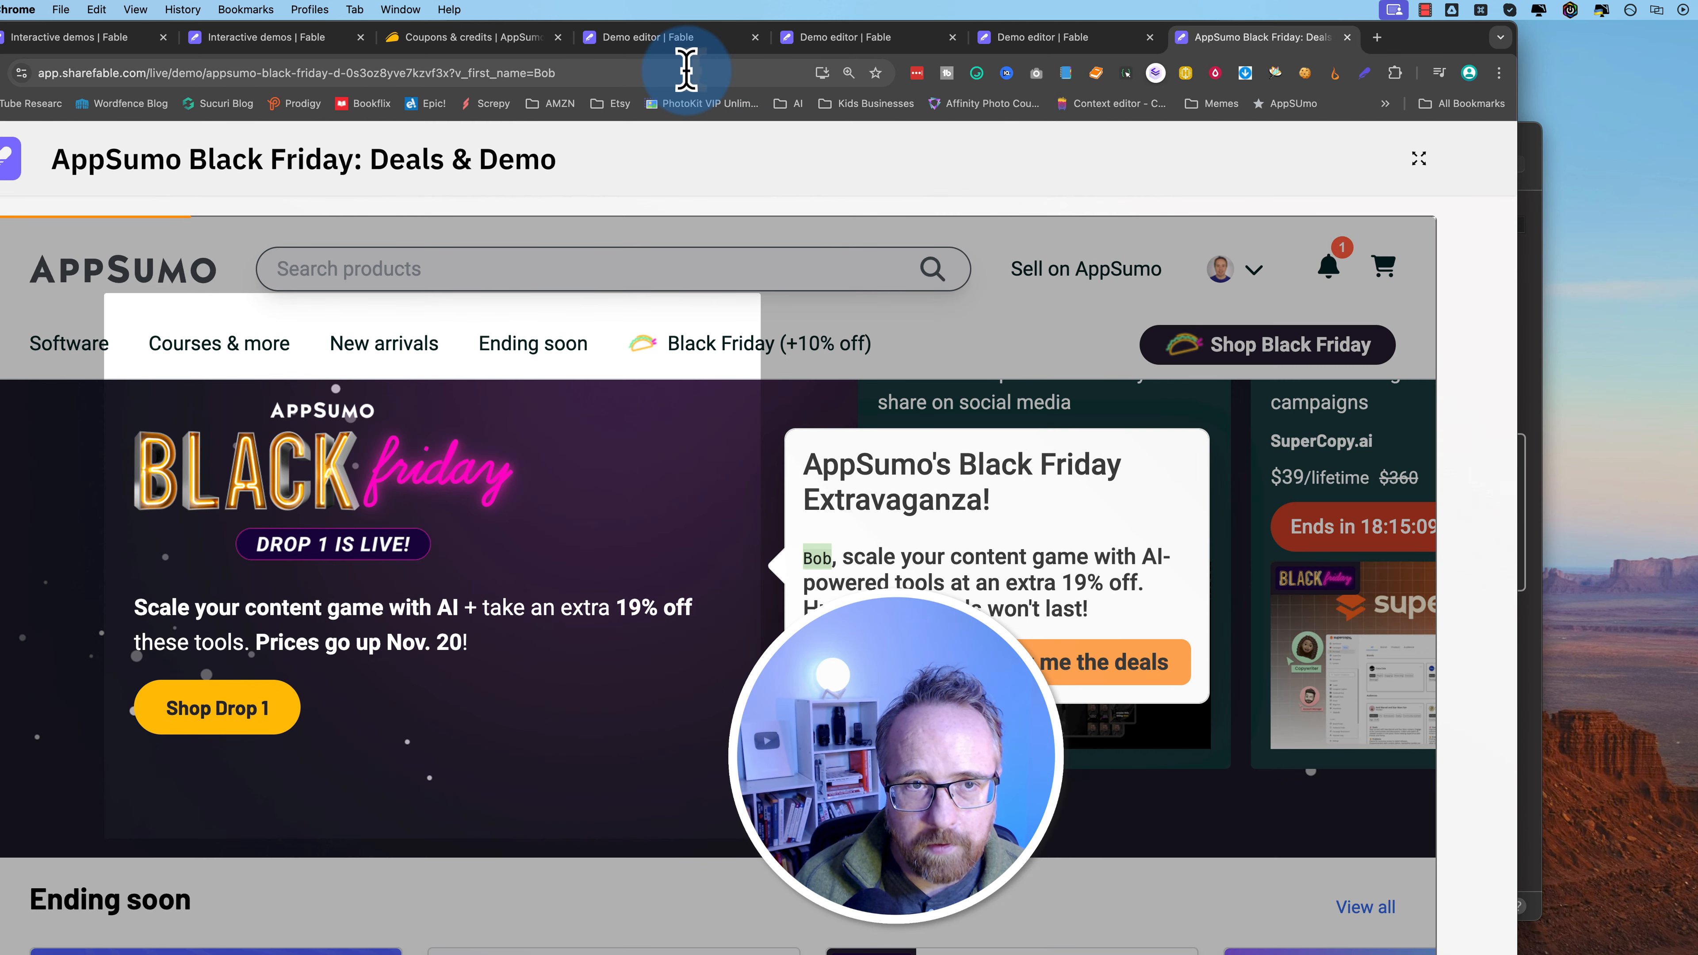
key("super+r")
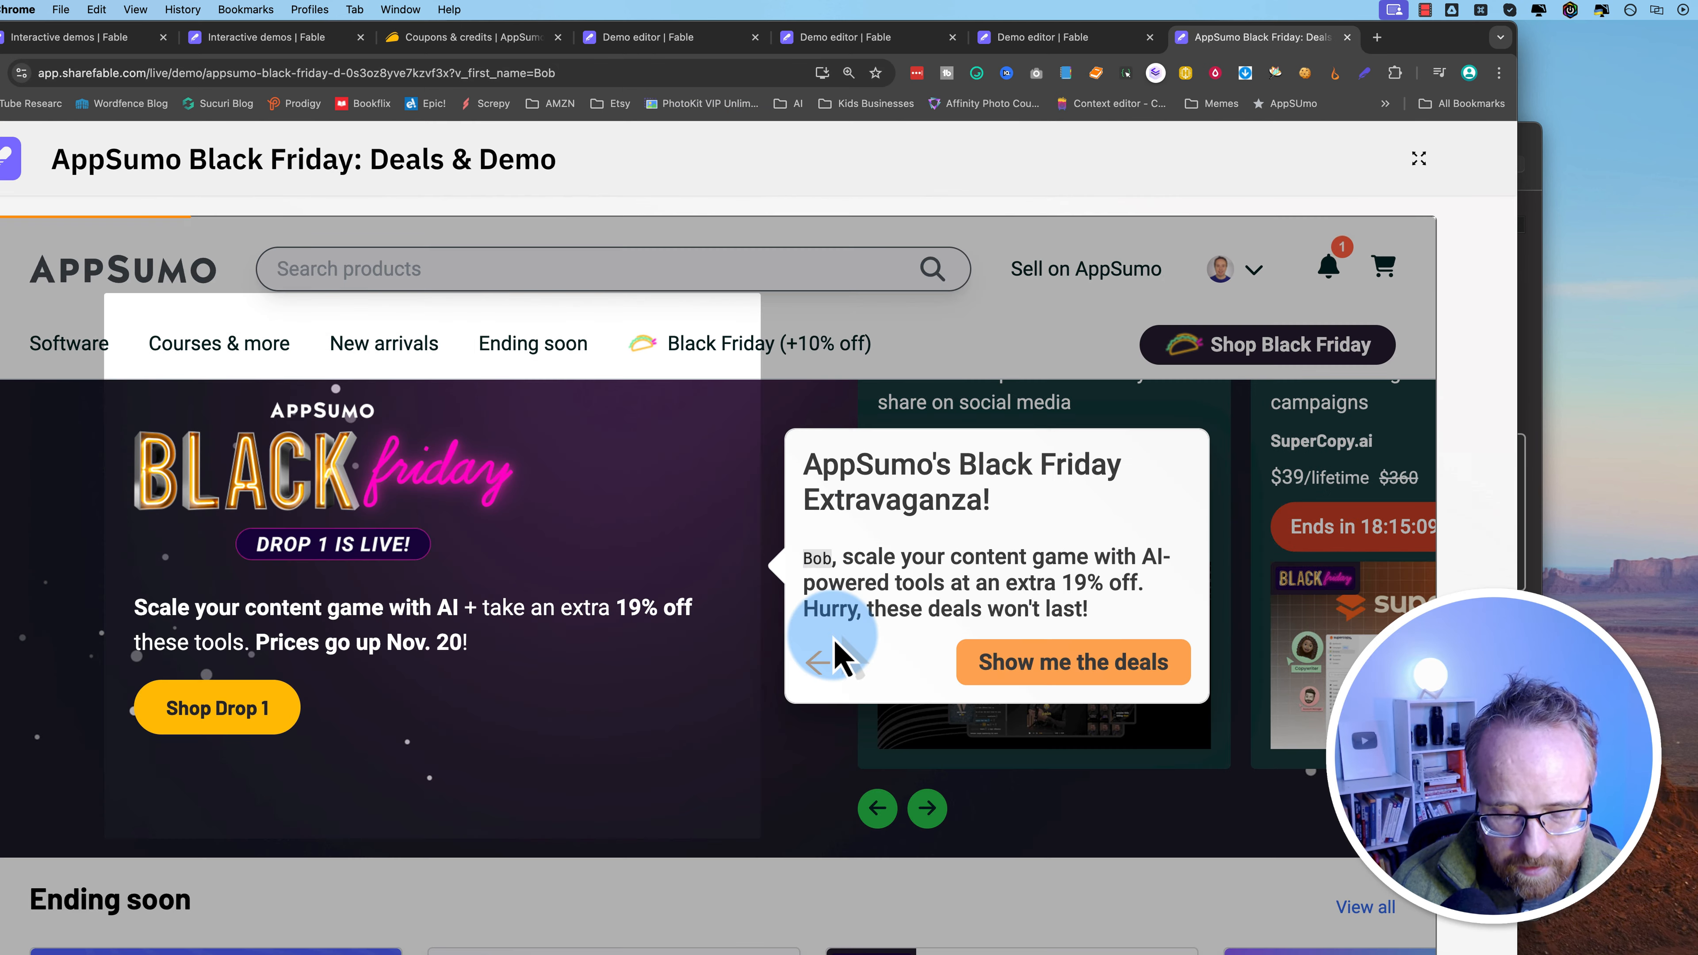
key("super+r")
Load the live demo with v_first_name set to a different sample first name and inspect the greeting
double_click(550, 72)
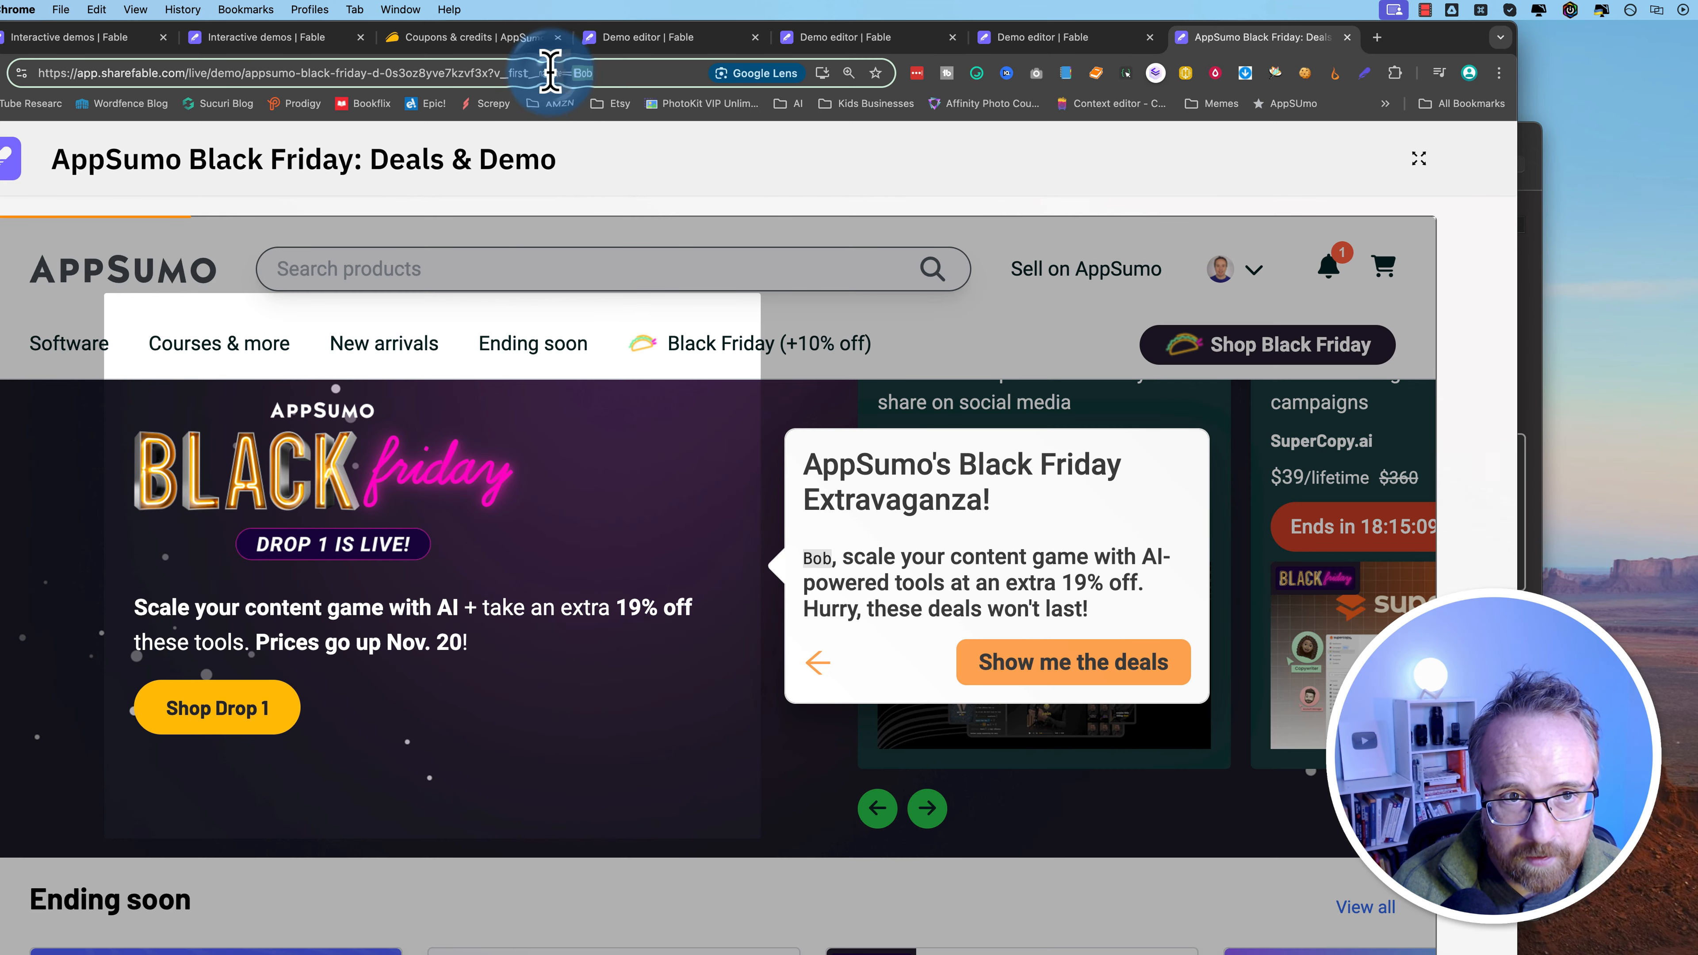
type("Frank")
key("Return")
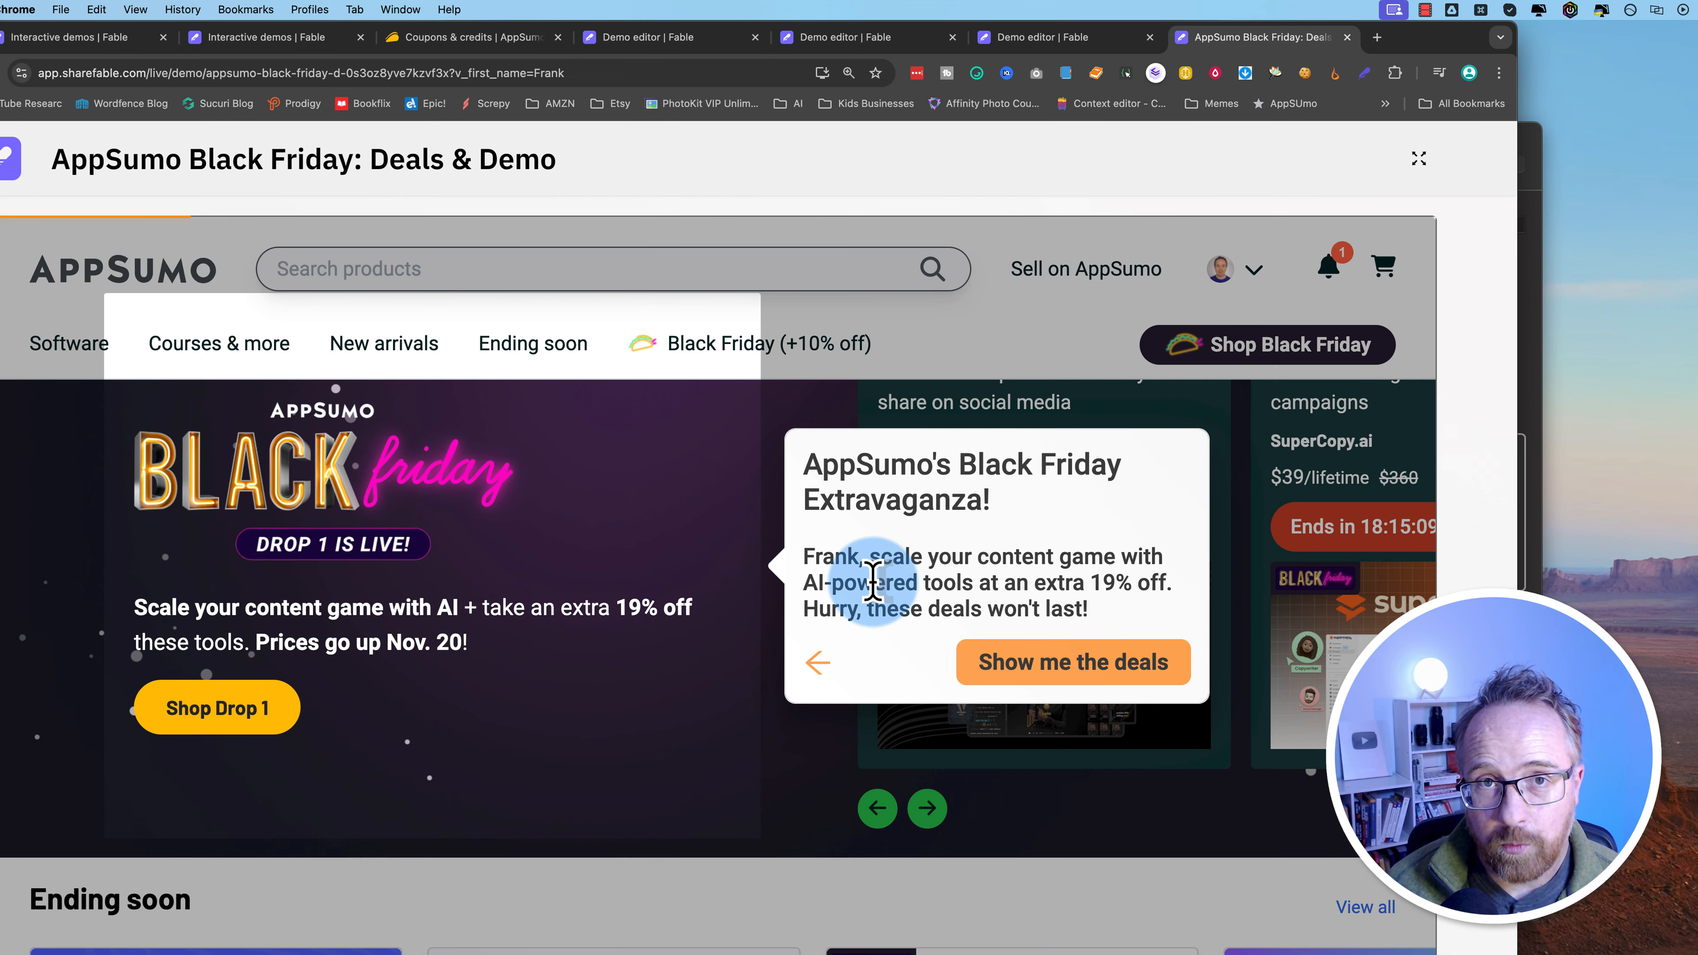
mouse_move(864, 555)
left_mouse_down()
mouse_move(778, 561)
mouse_move(891, 558)
left_mouse_up()
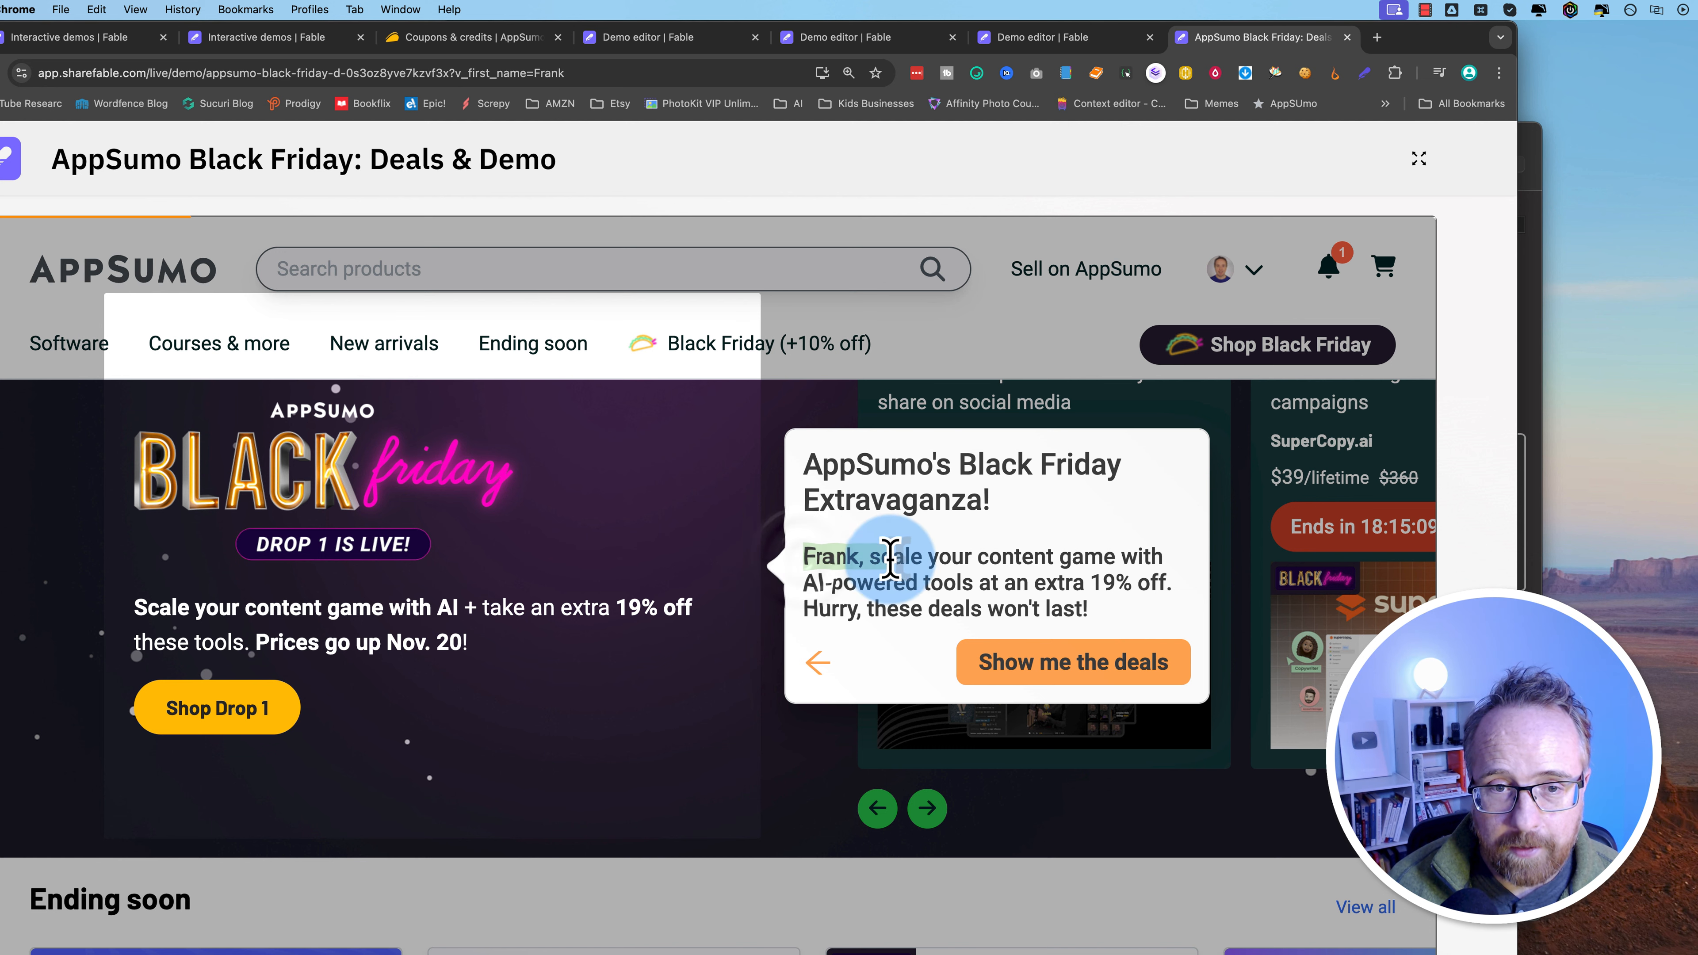
triple_click(835, 562)
left_click(922, 565)
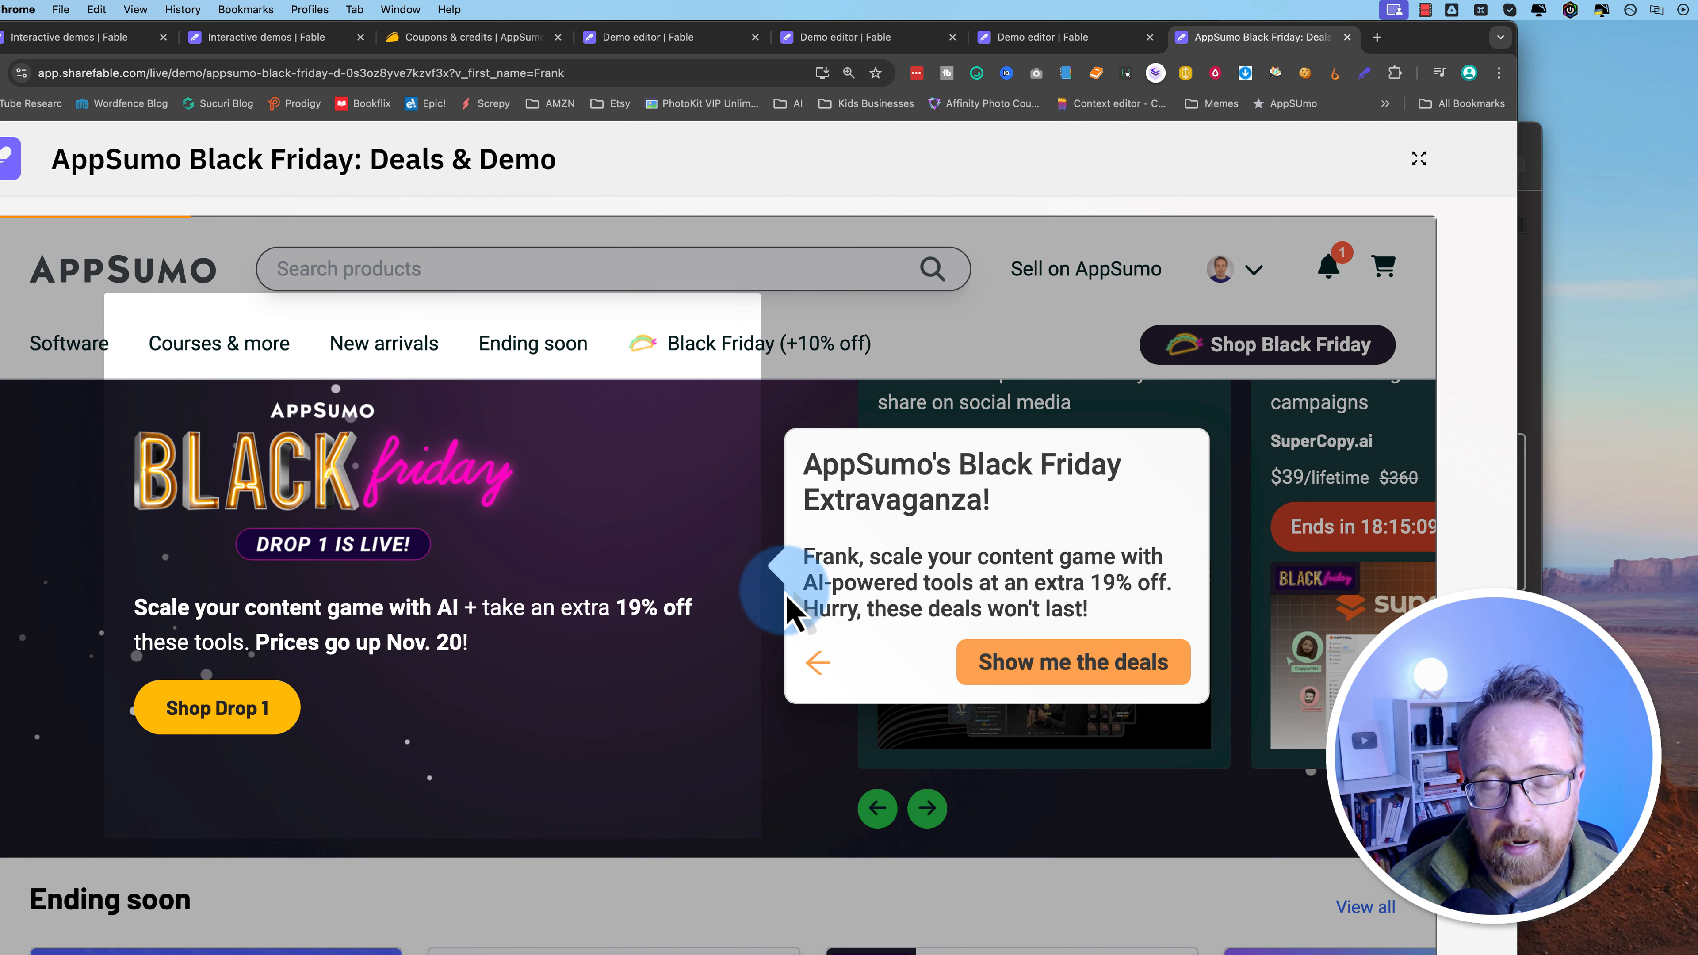
Return to the demo editor and dismiss the publishing details
left_click(899, 40)
left_click(1036, 40)
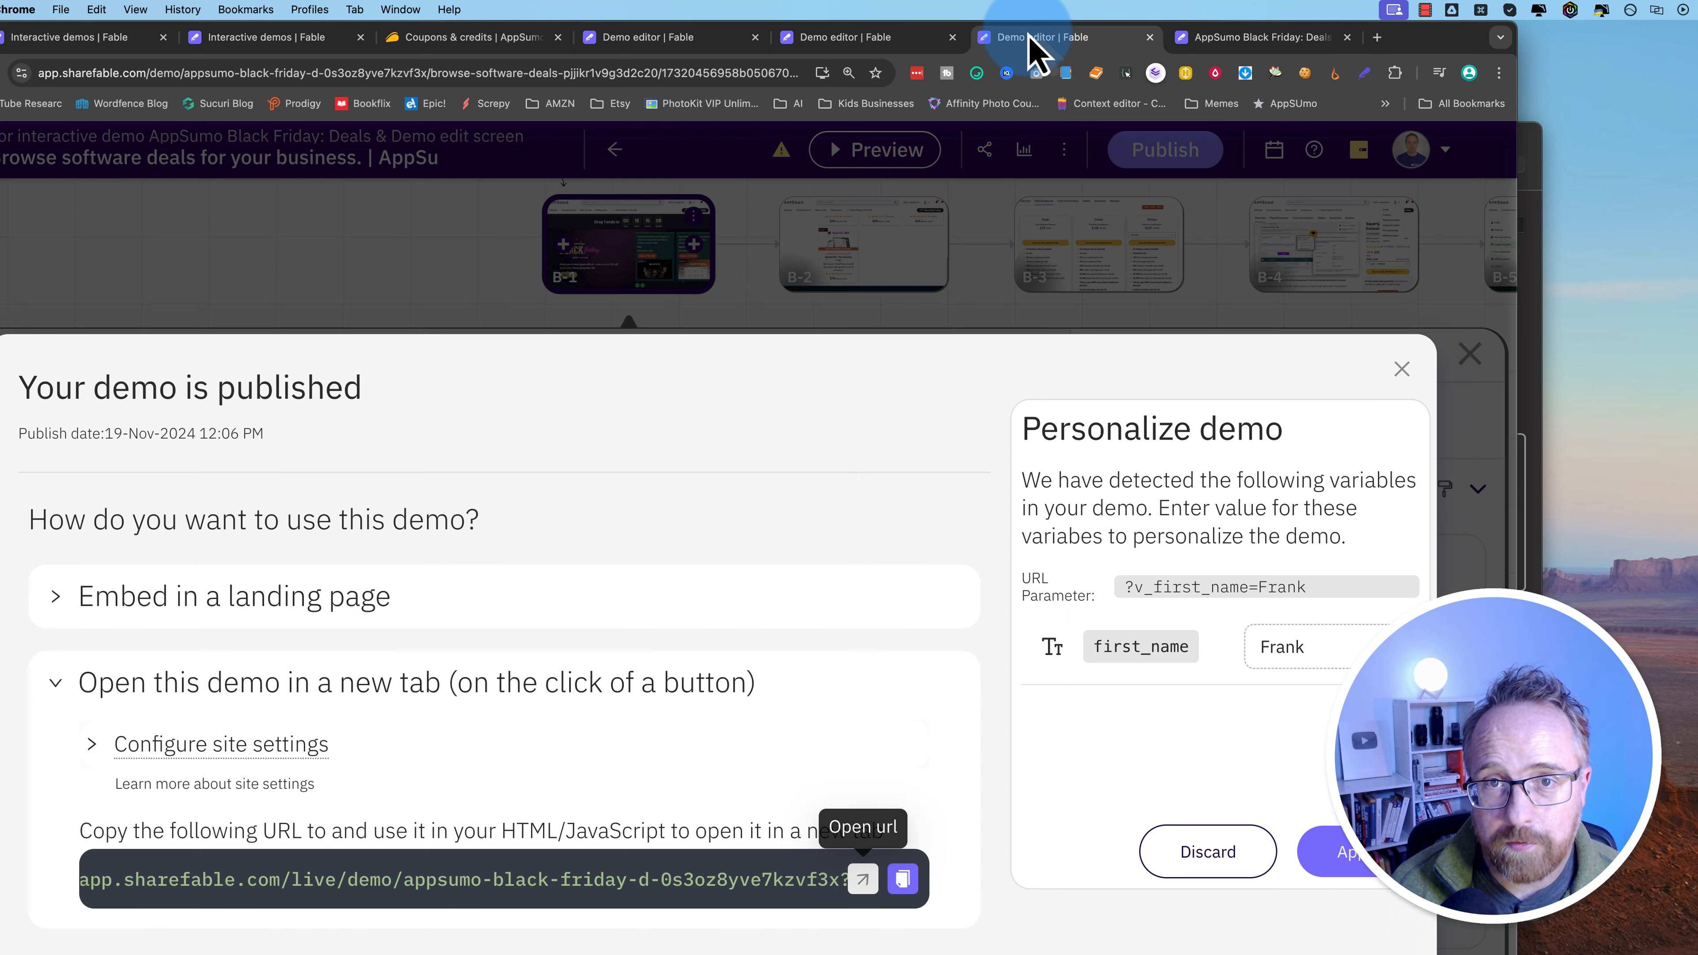
left_click(1406, 374)
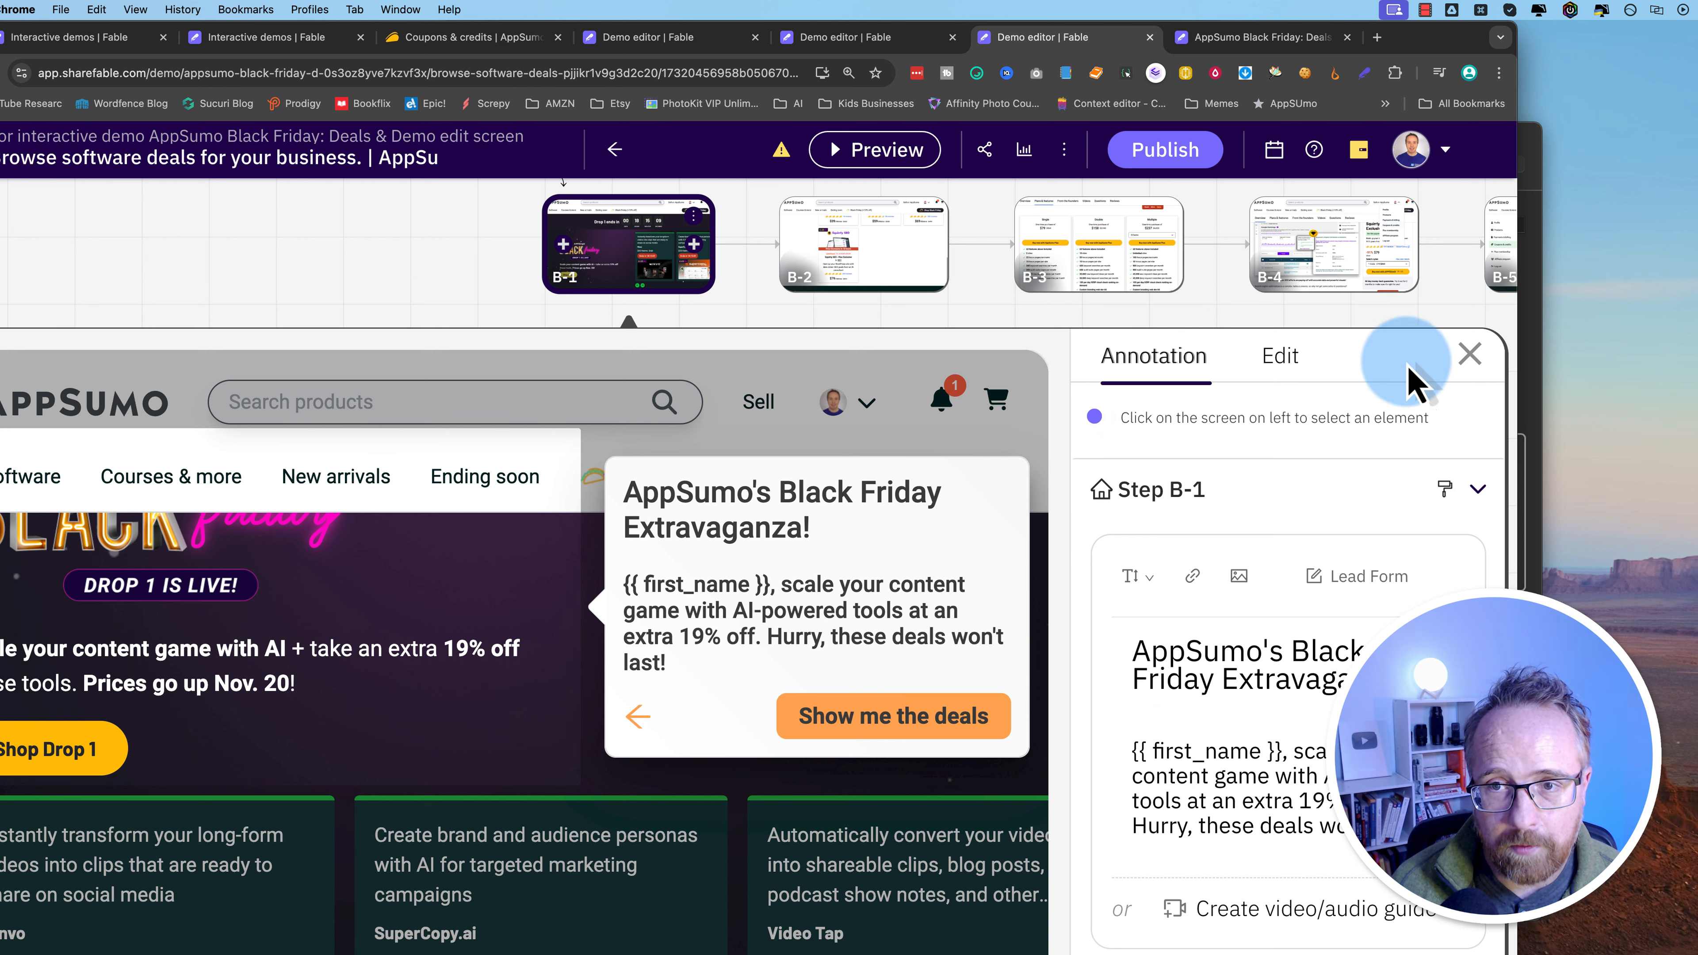
Leave step B-1's annotation and create a module named AppSumo Site Nav that starts at B-1
left_click(1468, 355)
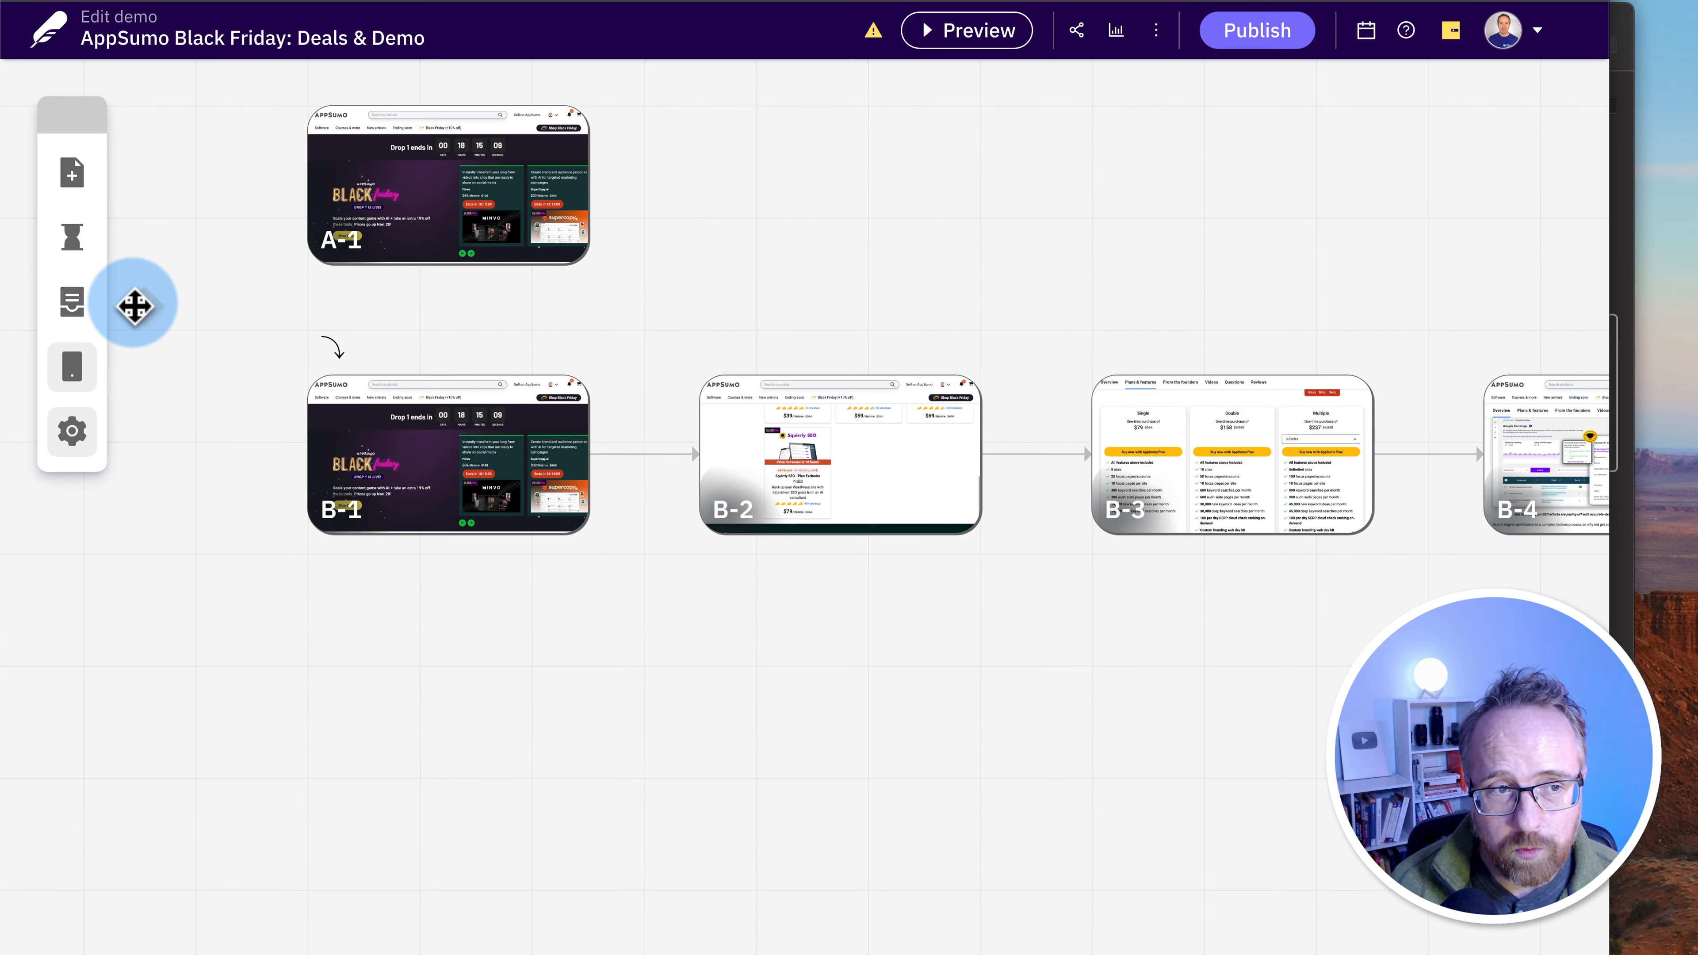
left_click(91, 308)
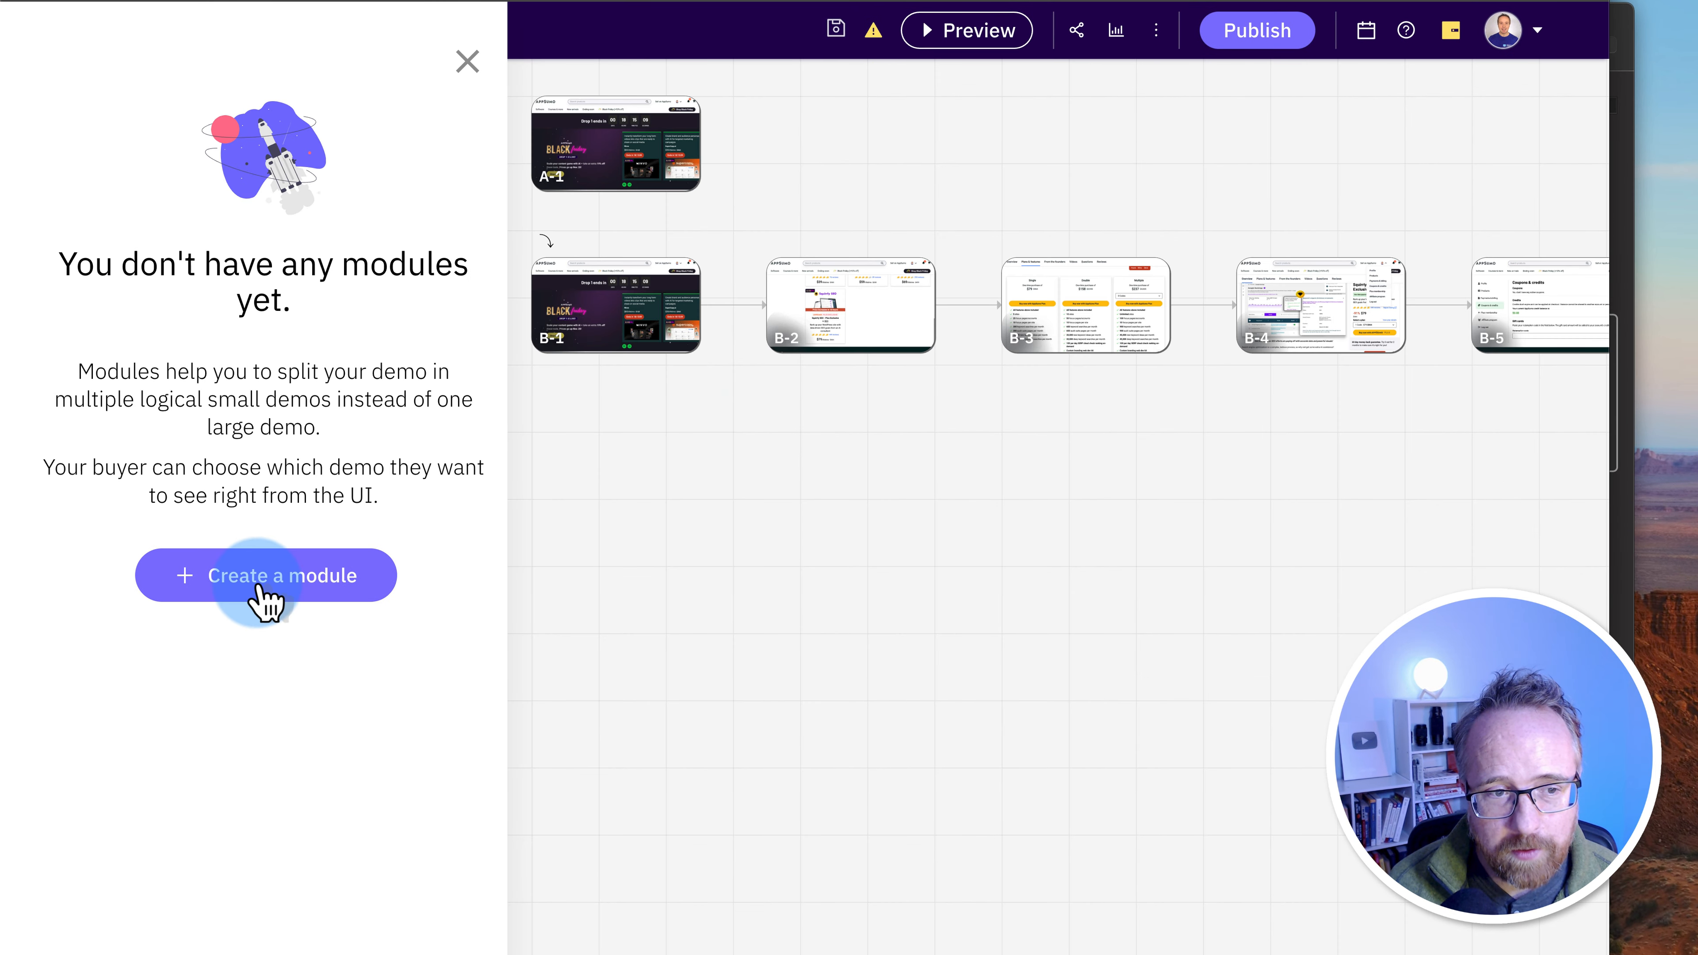
left_click(266, 576)
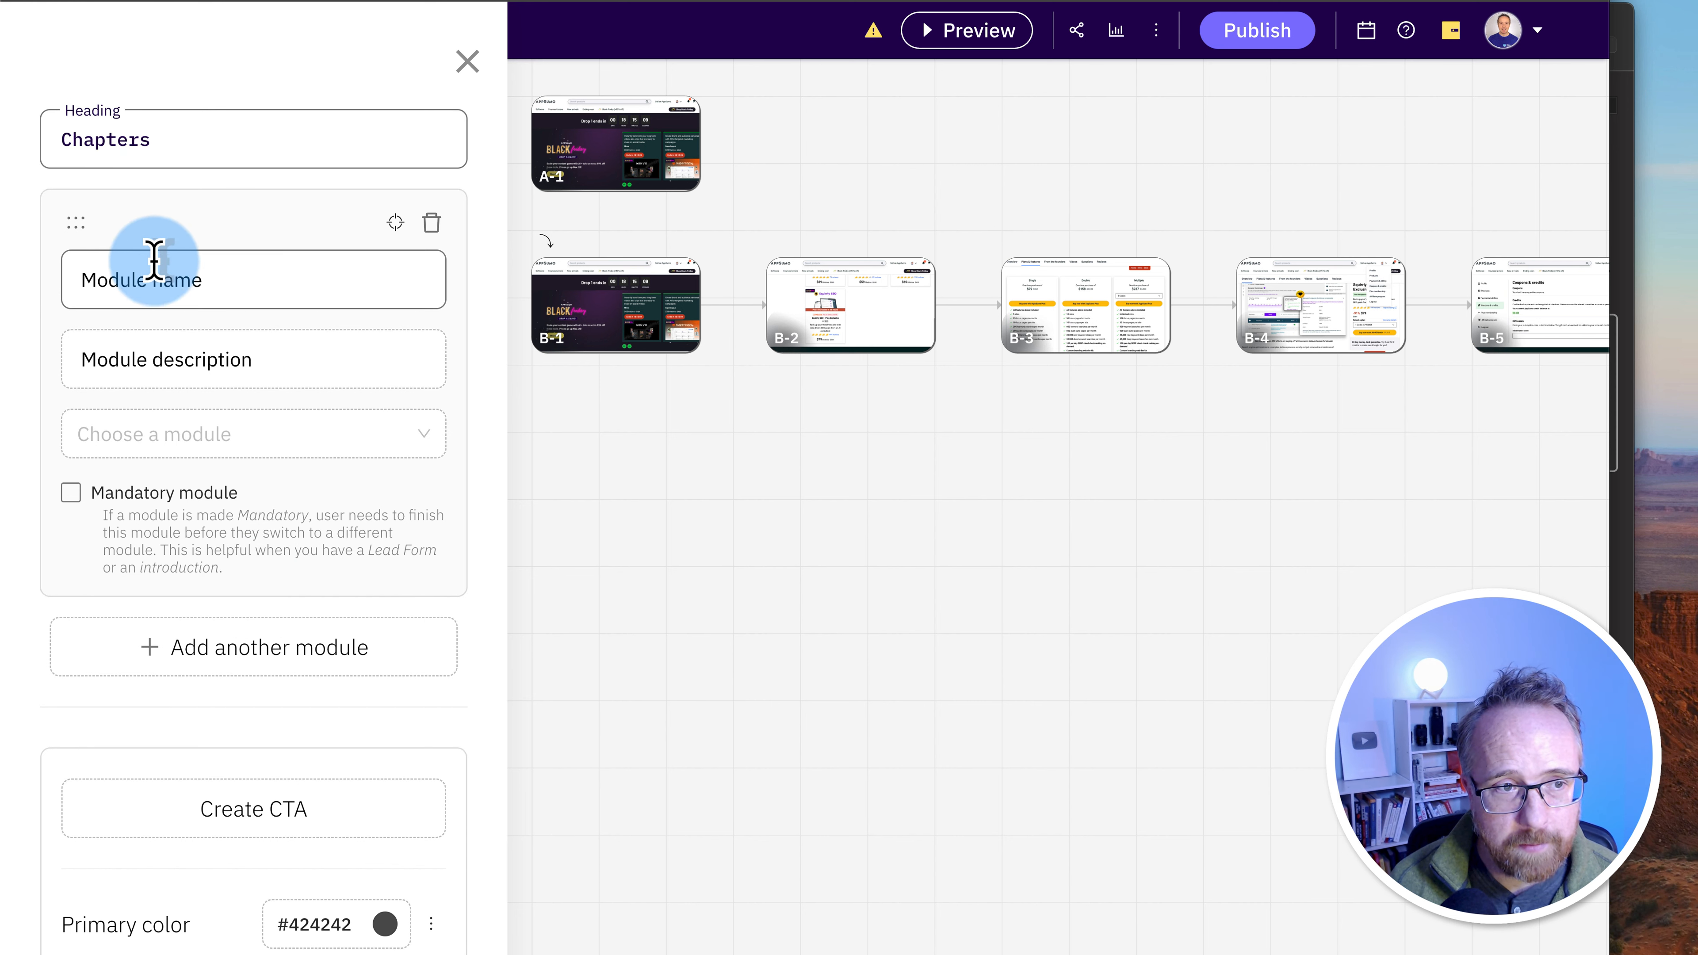
left_click(180, 285)
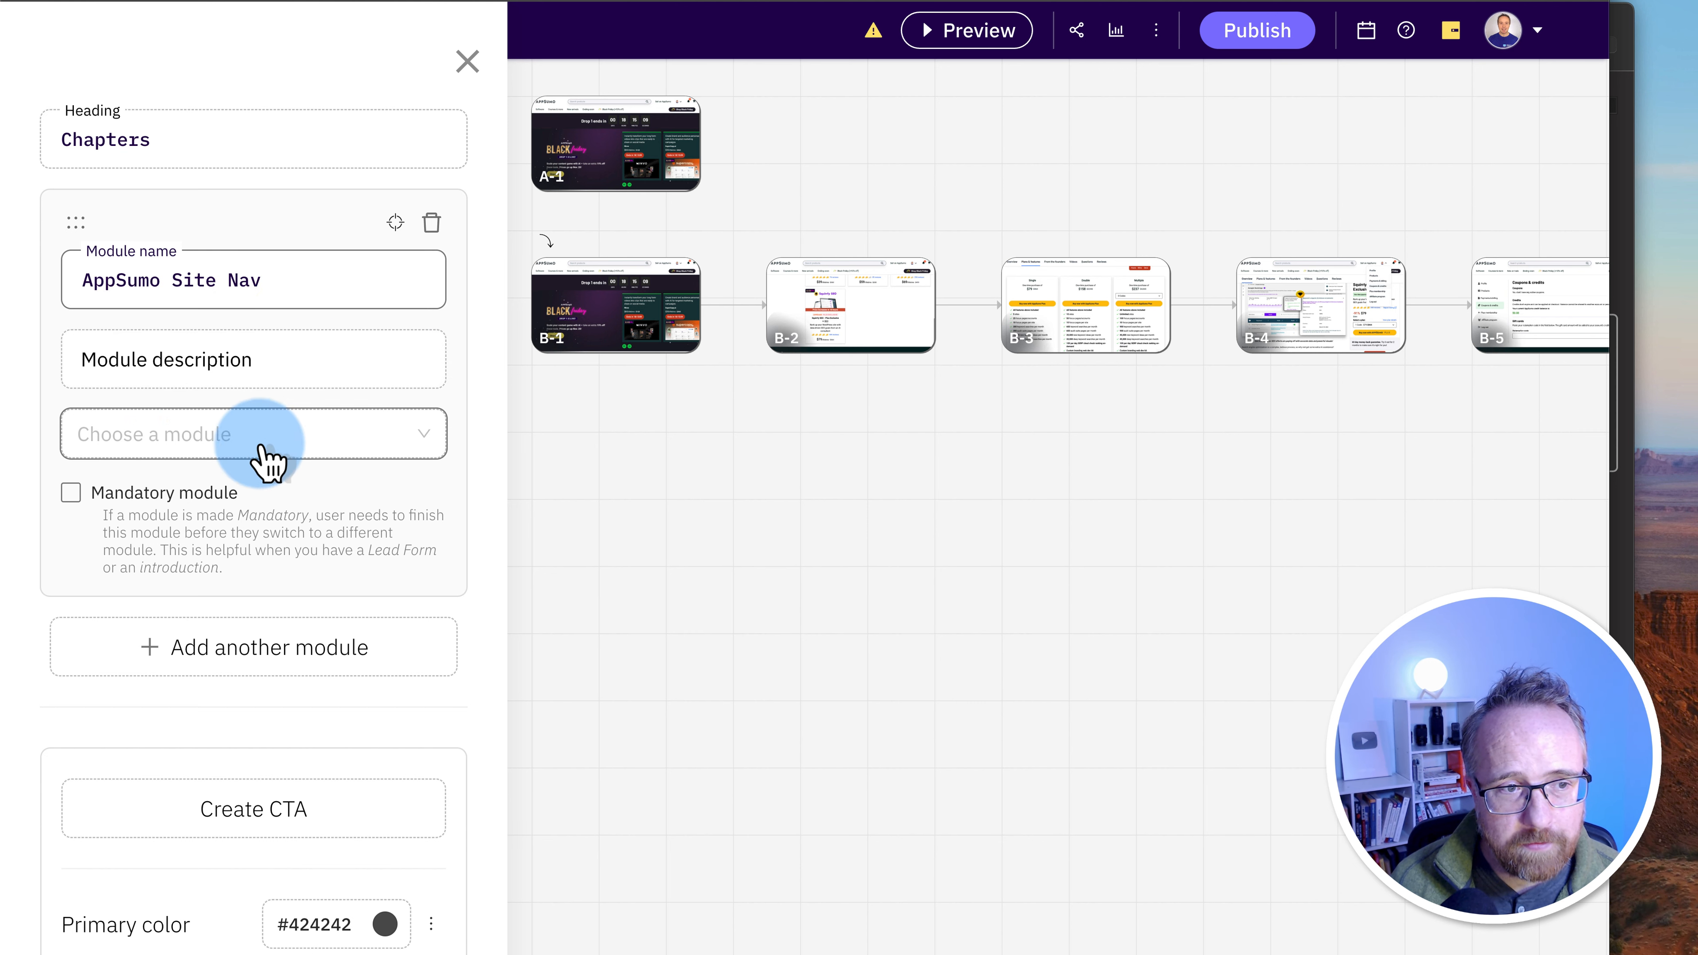
left_click(395, 449)
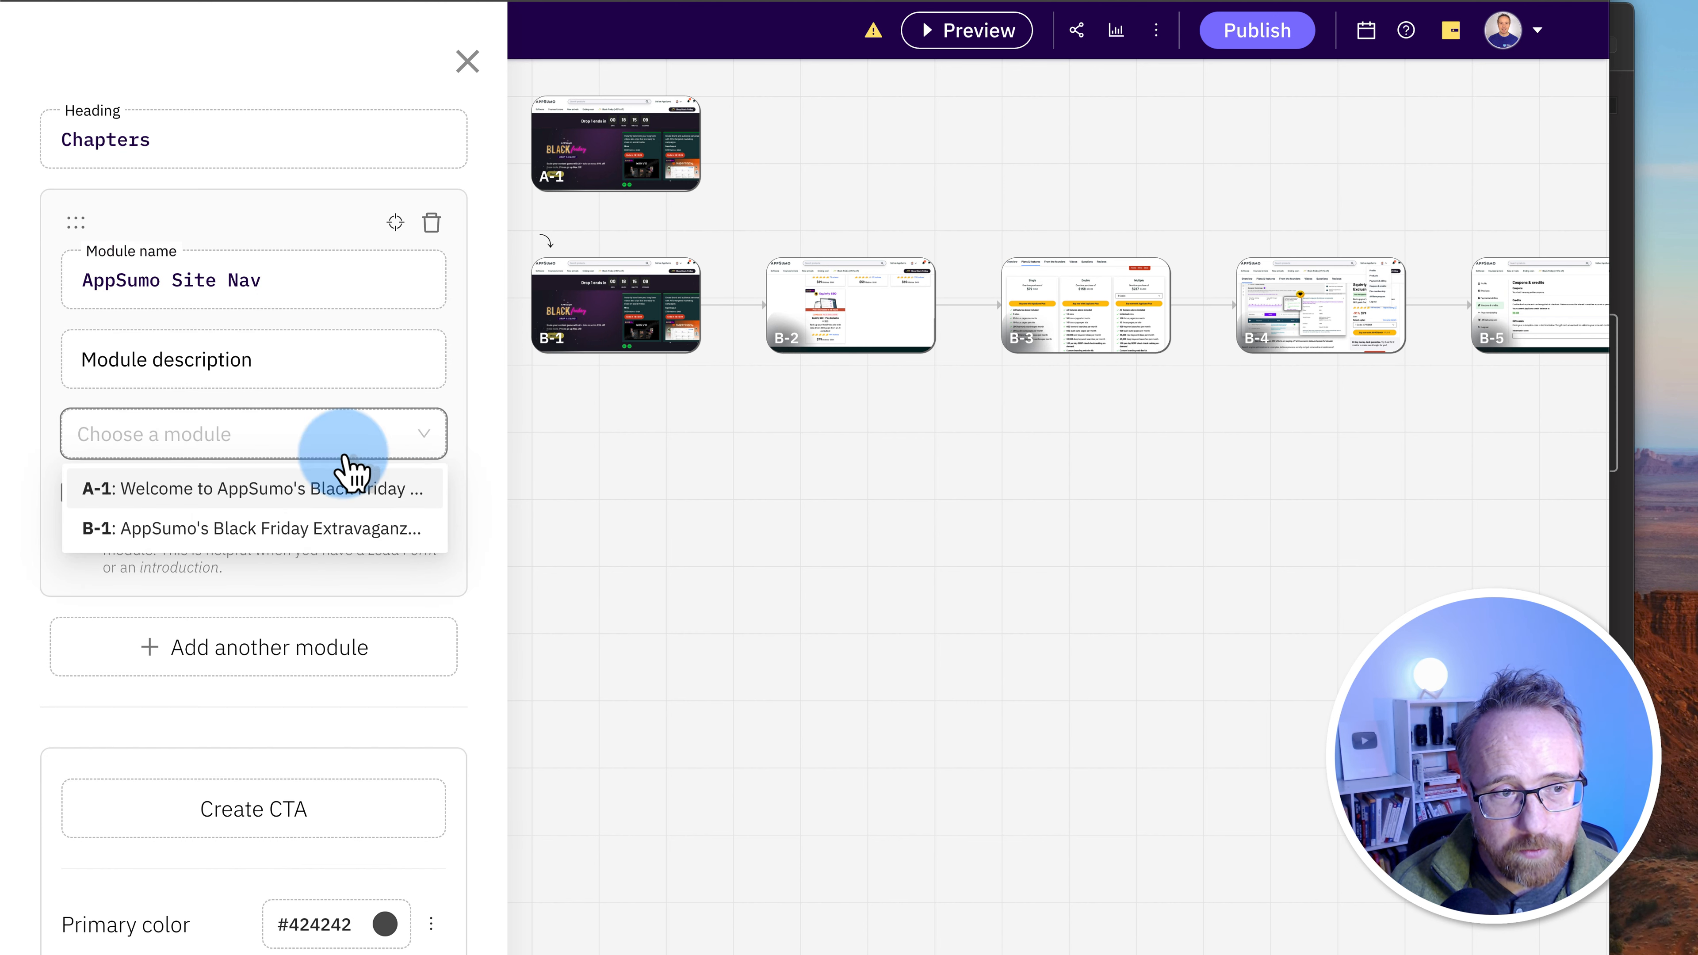
left_click(208, 525)
left_click(341, 652)
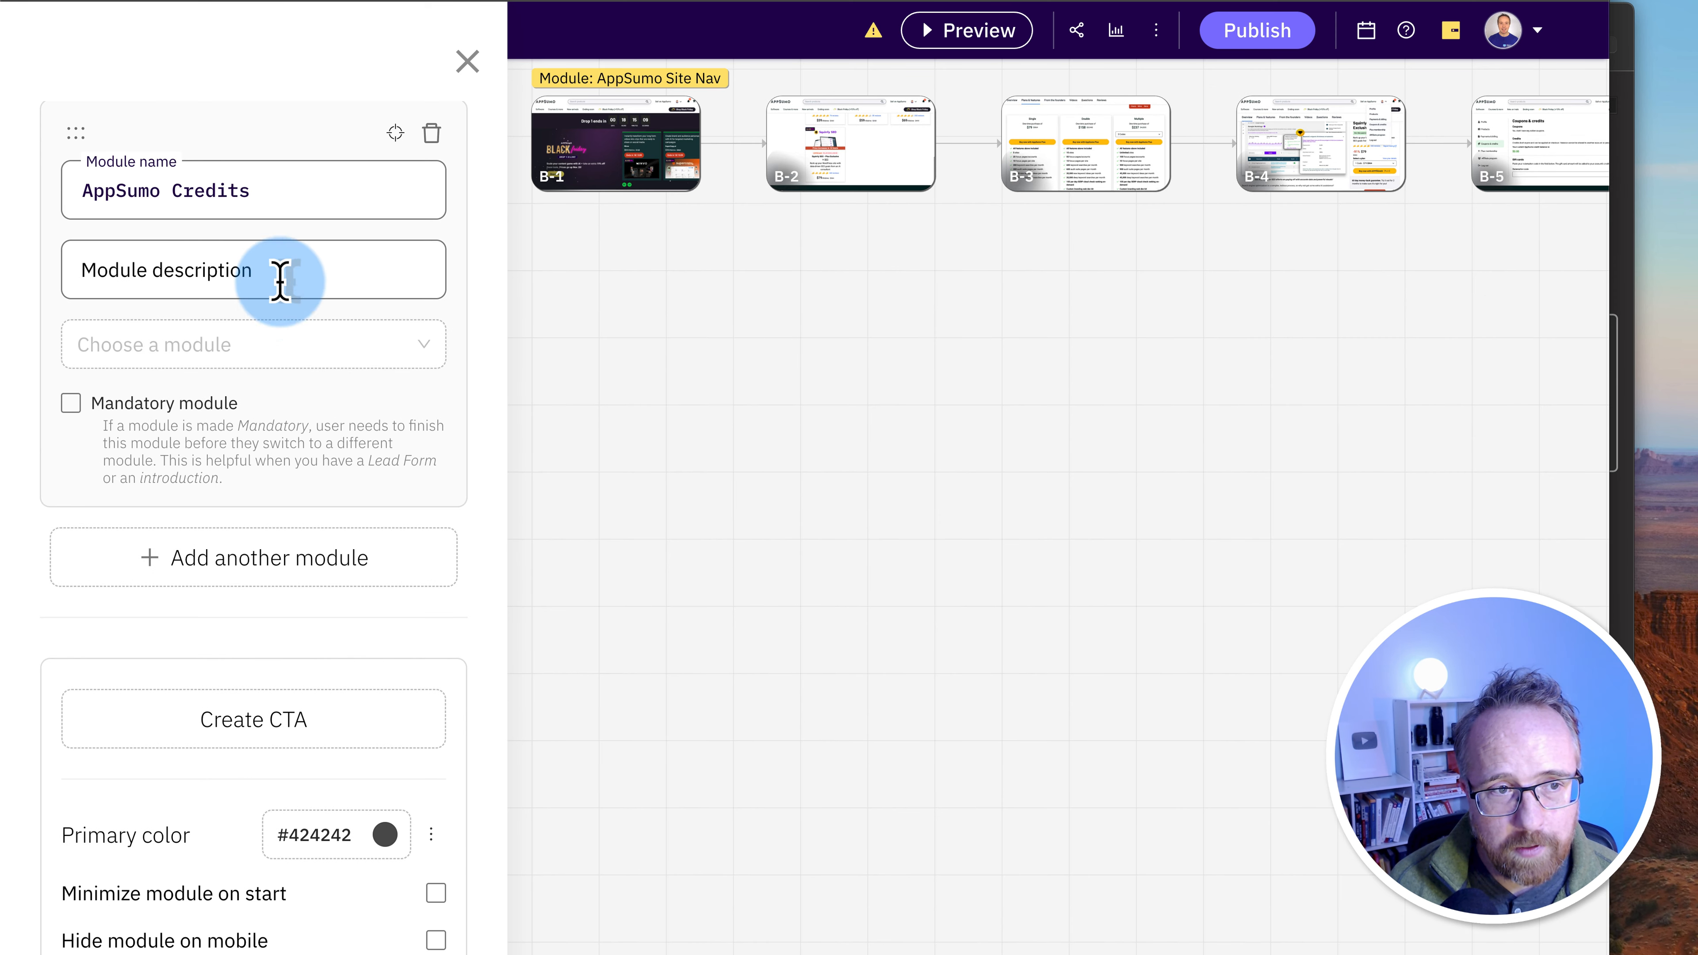
left_click(315, 355)
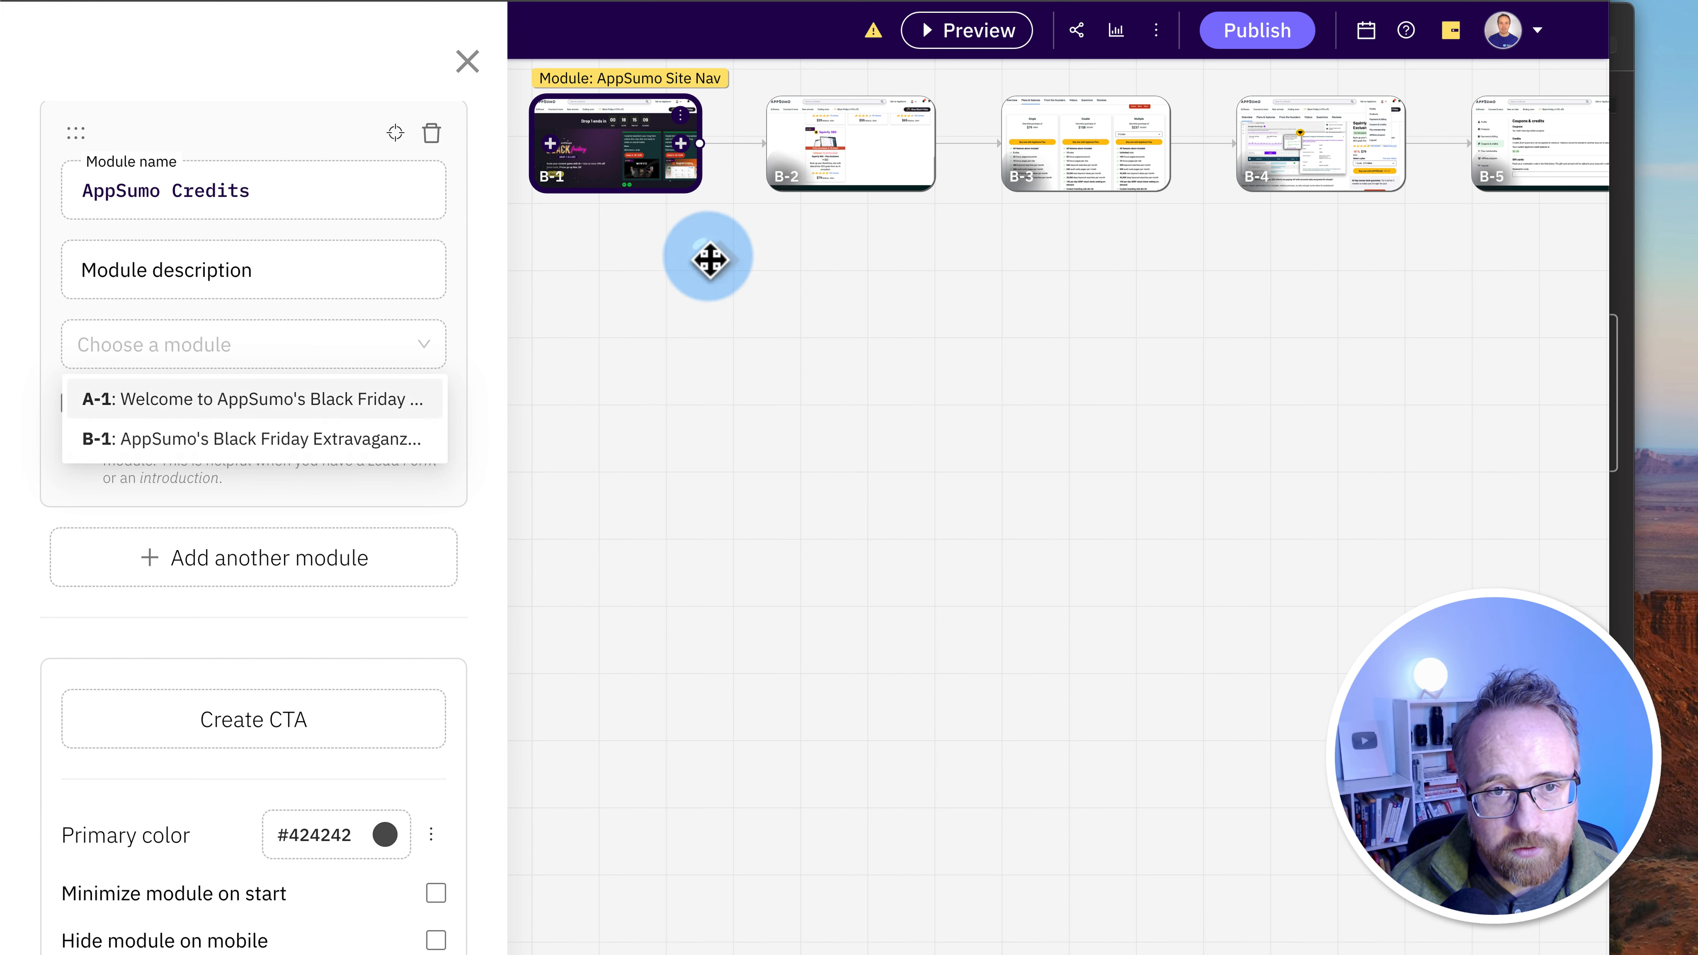
left_click_drag(705, 244, 723, 483)
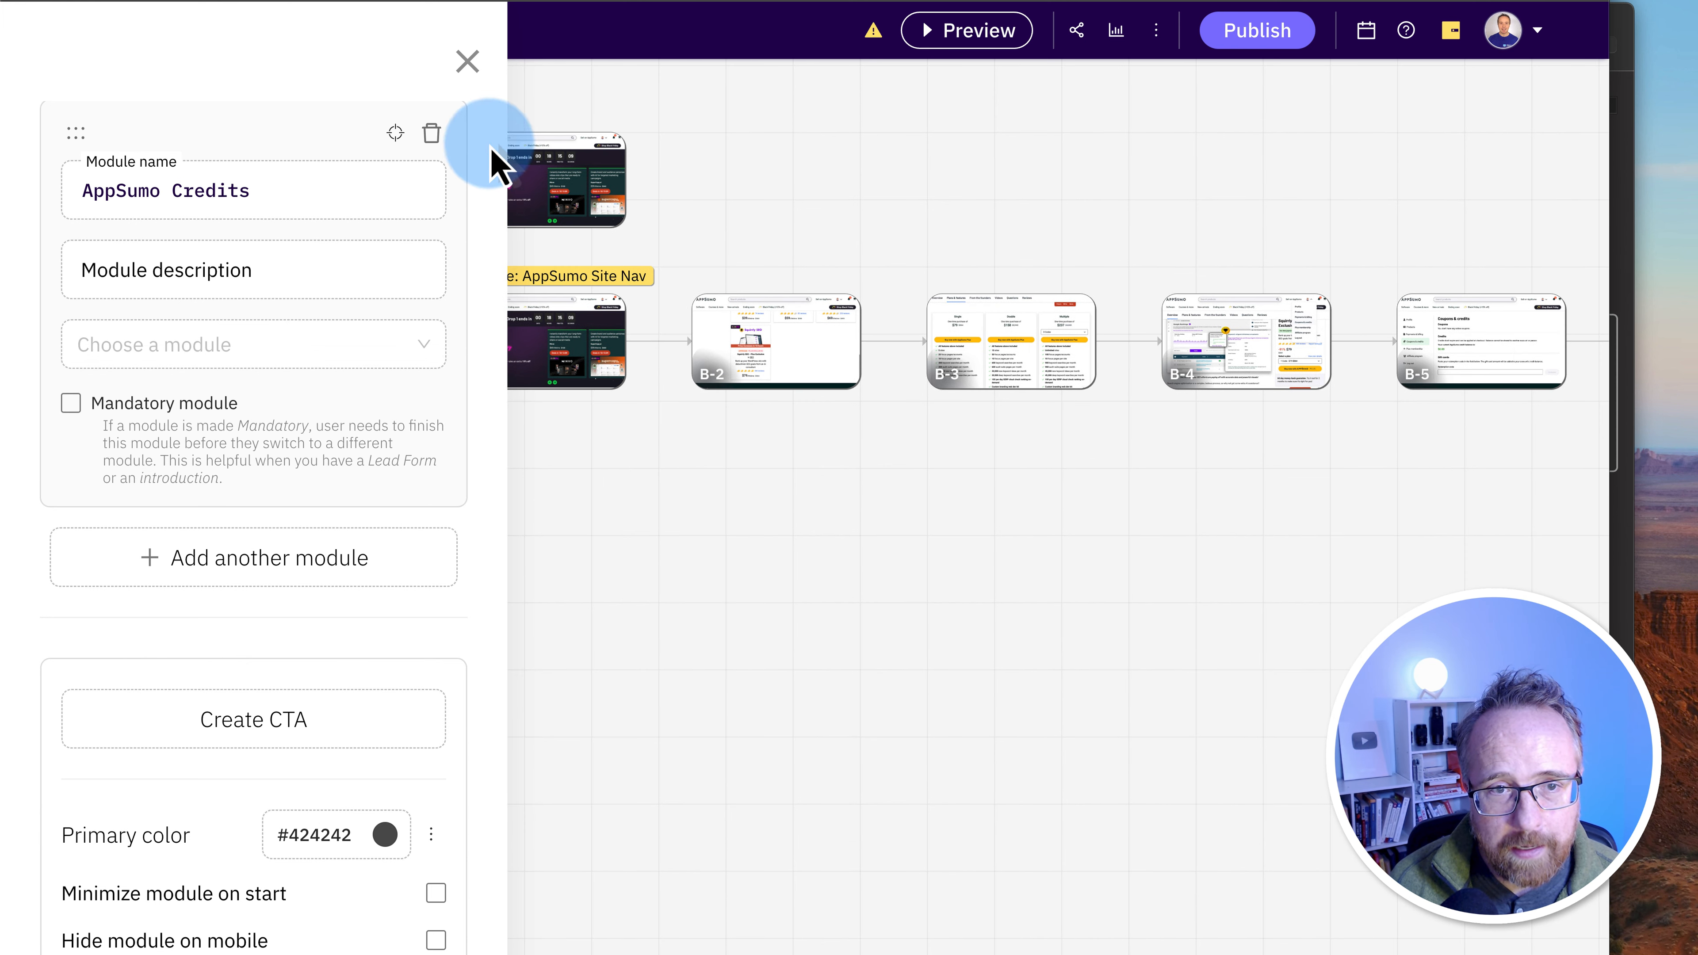
left_click(472, 62)
Delete the connector between B-3 and B-4 to split the demo into two separate flows
left_click_drag(1219, 597, 614, 477)
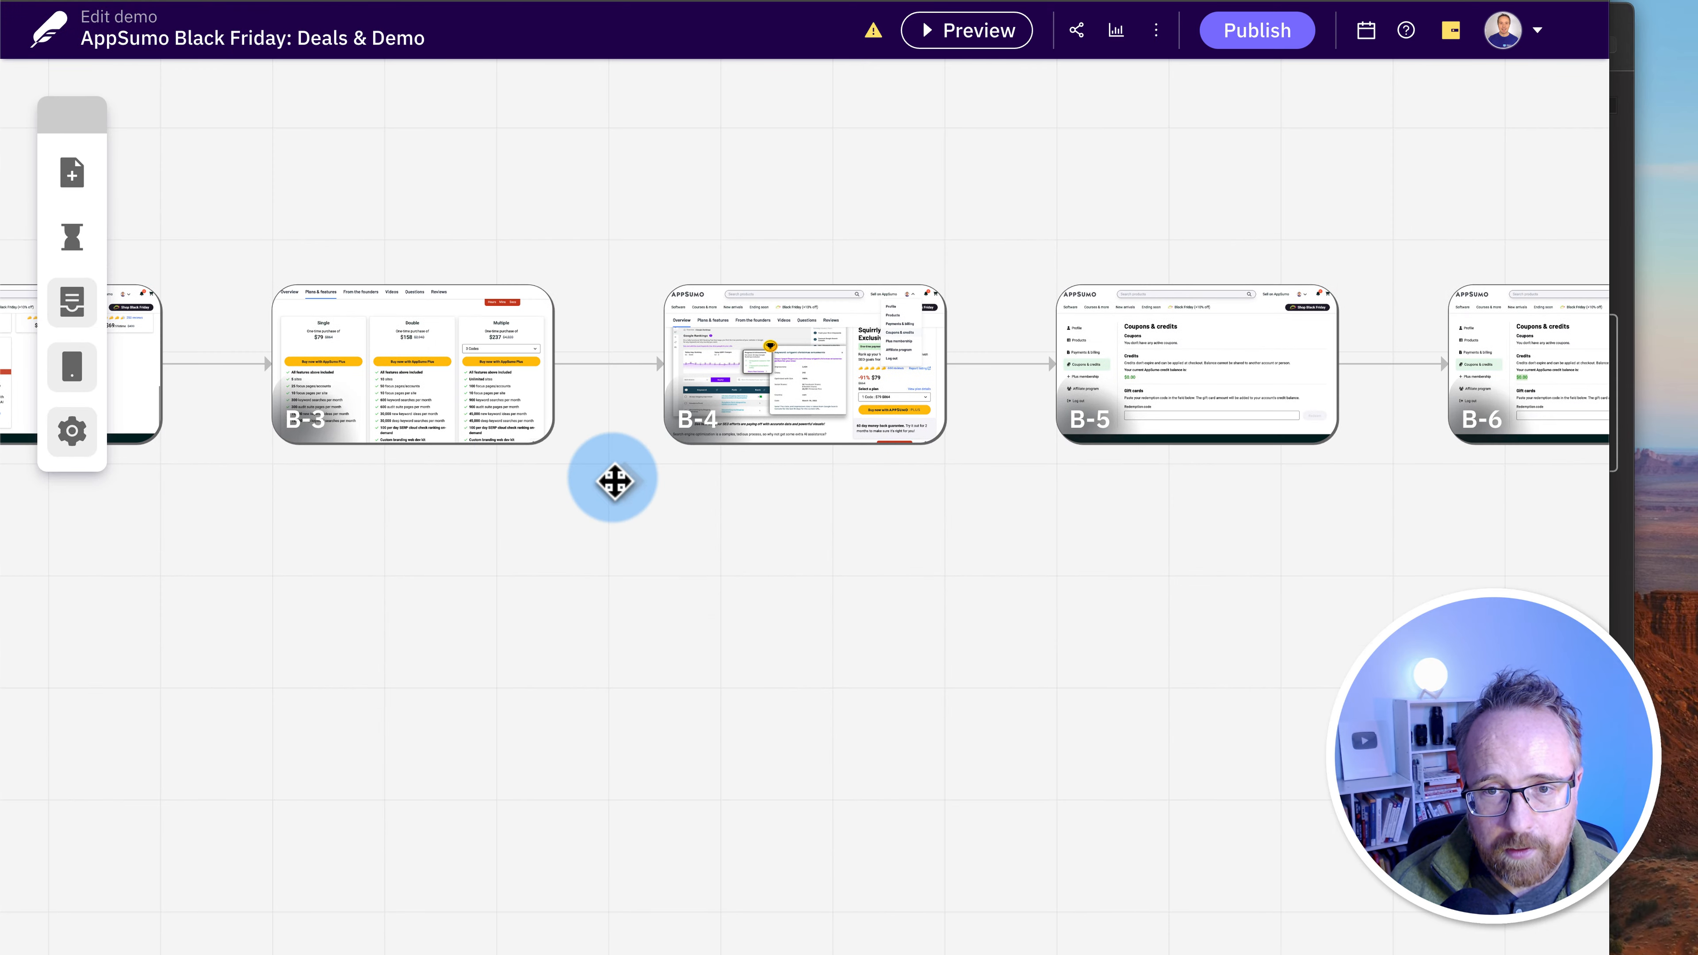
left_click(614, 364)
left_click(719, 404)
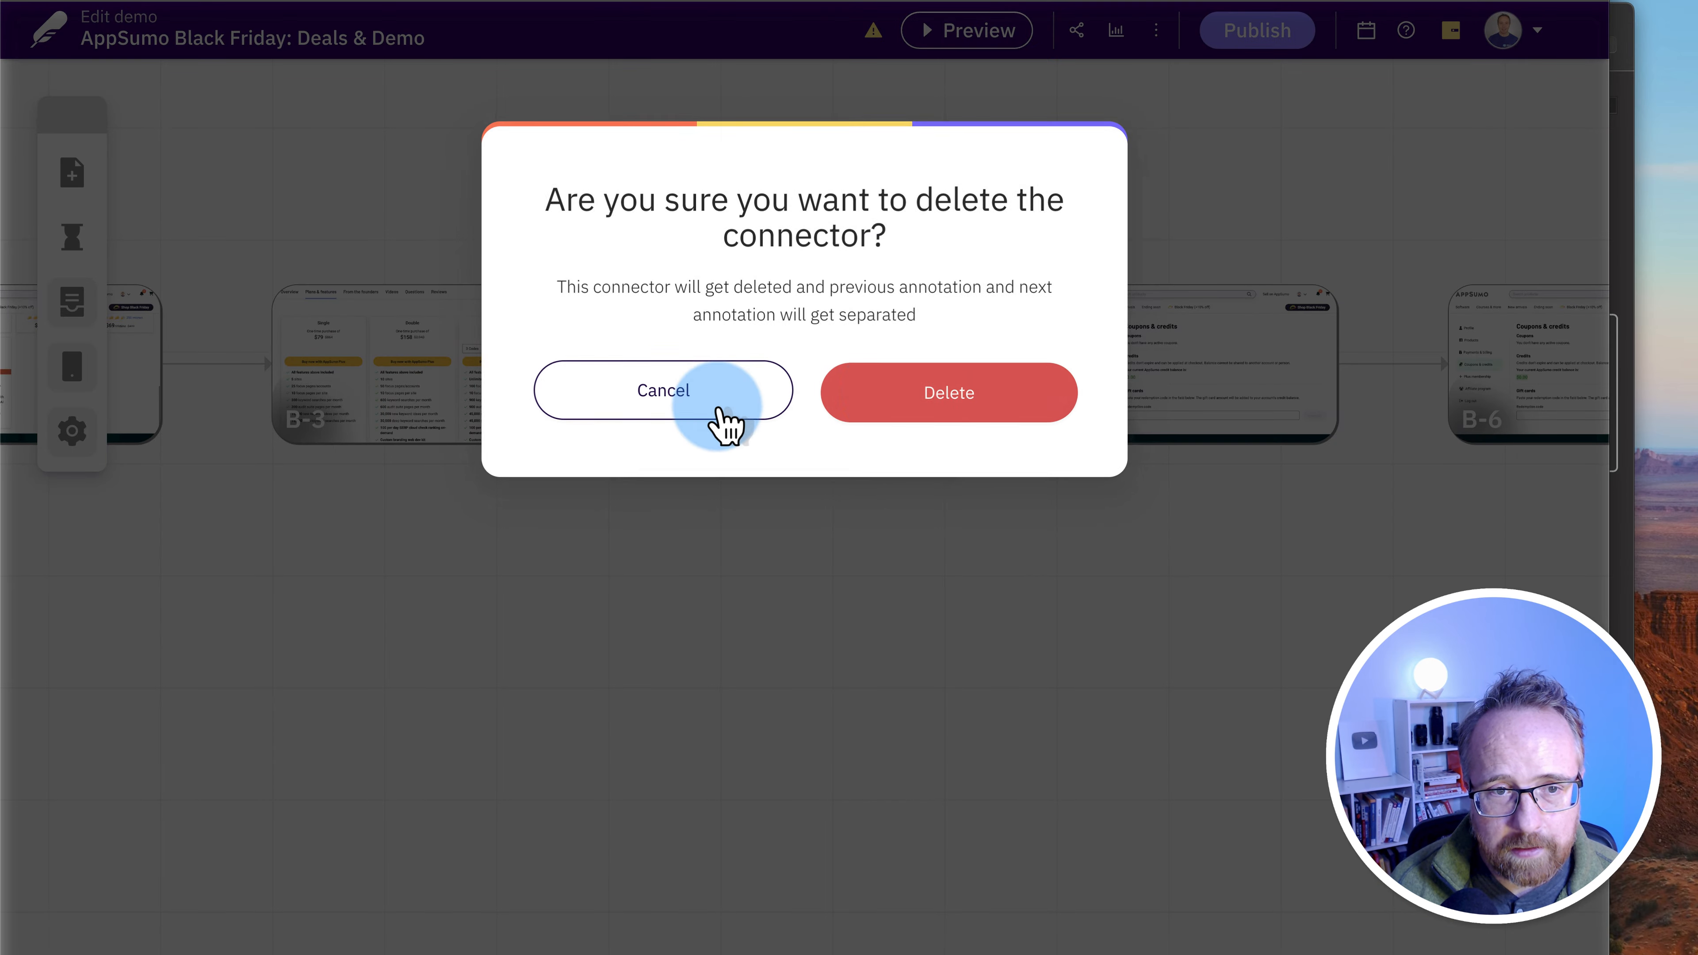
left_click(963, 404)
left_click_drag(443, 686, 1156, 771)
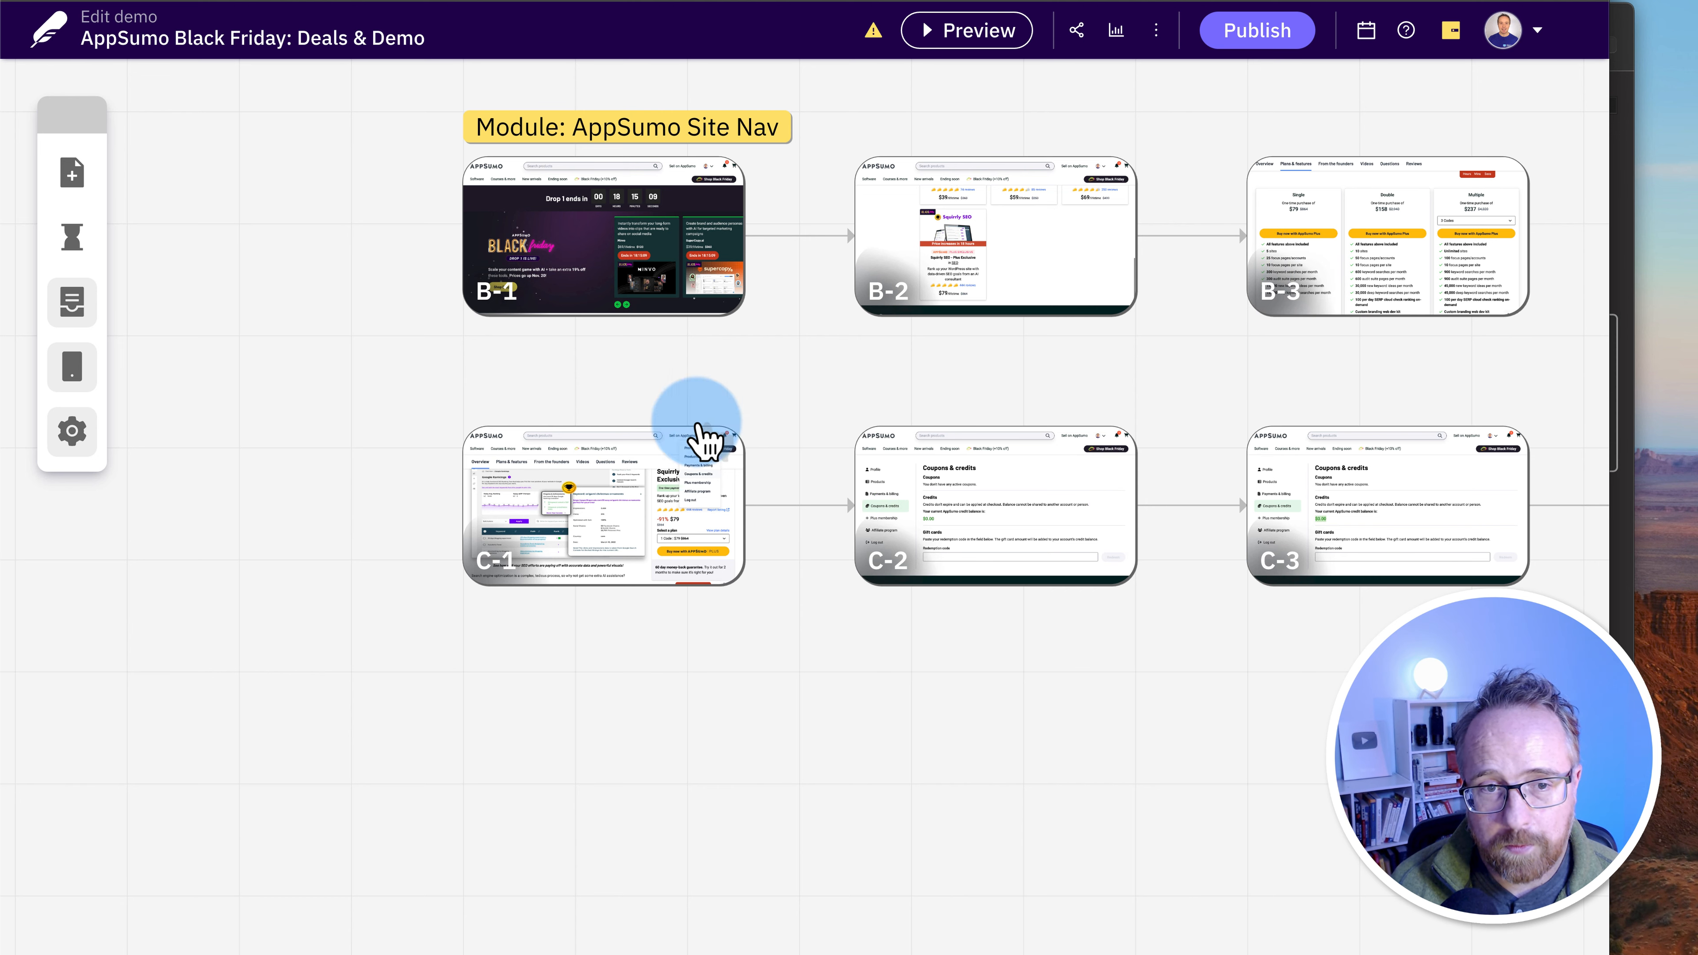
Add a second module named AppSumo Credits that starts at C-1, Easy Account Management, and close the module settings
left_click(62, 311)
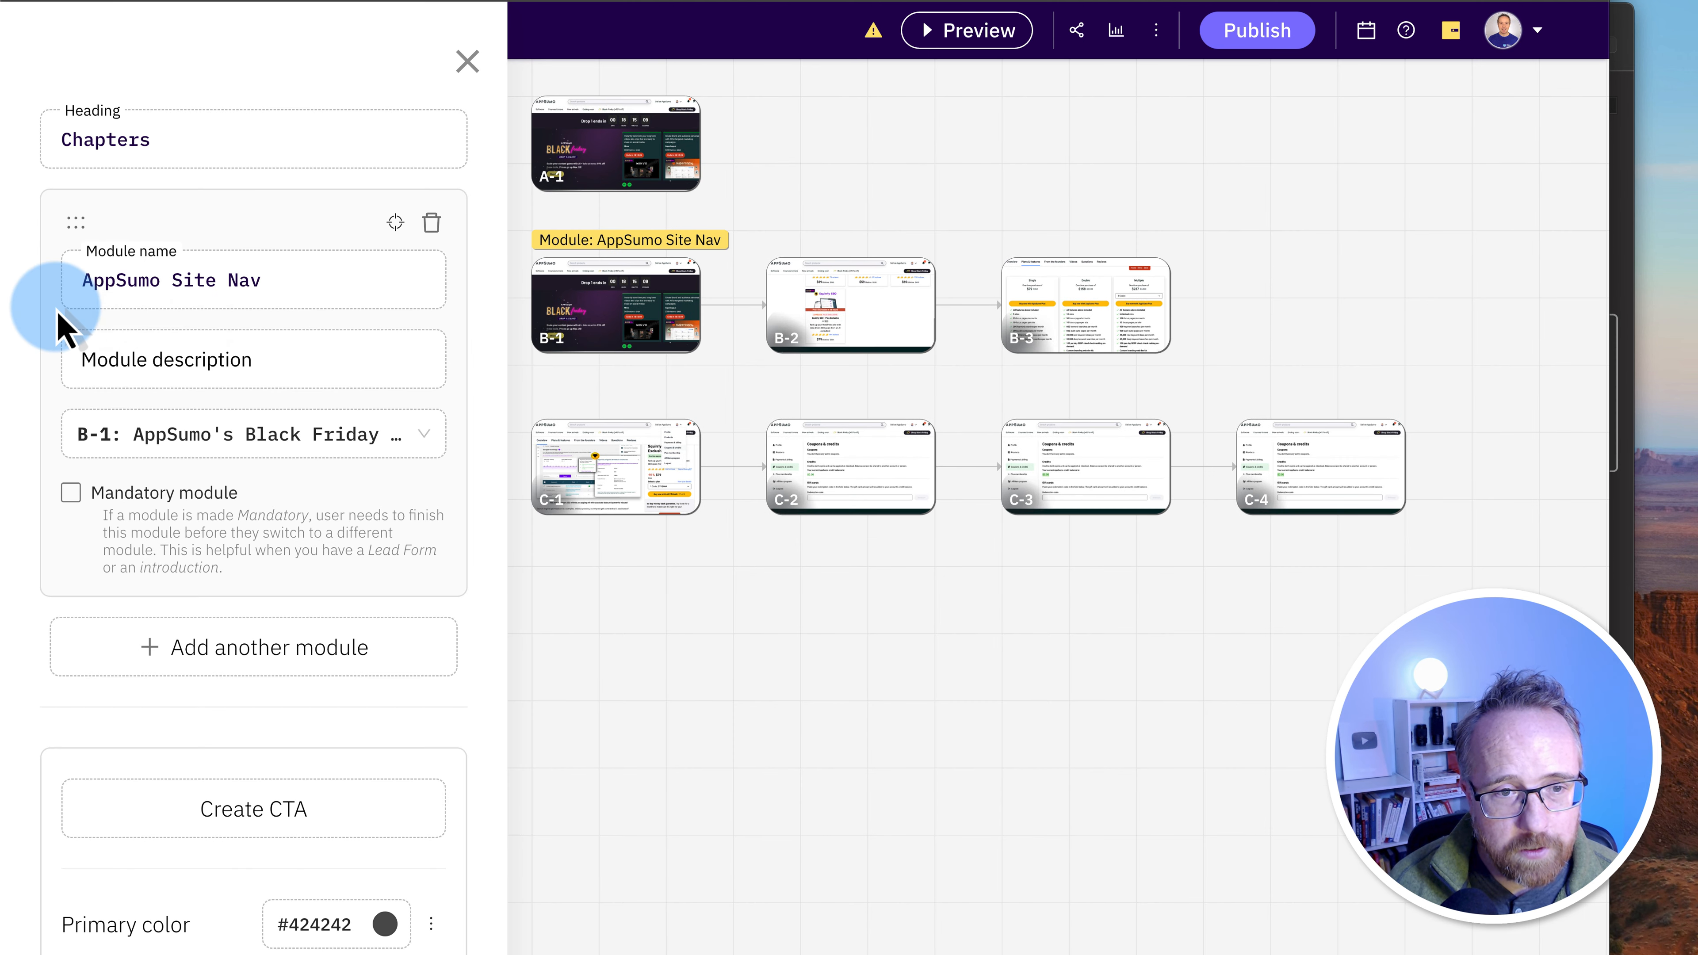
scroll(100, 395, "down", 2)
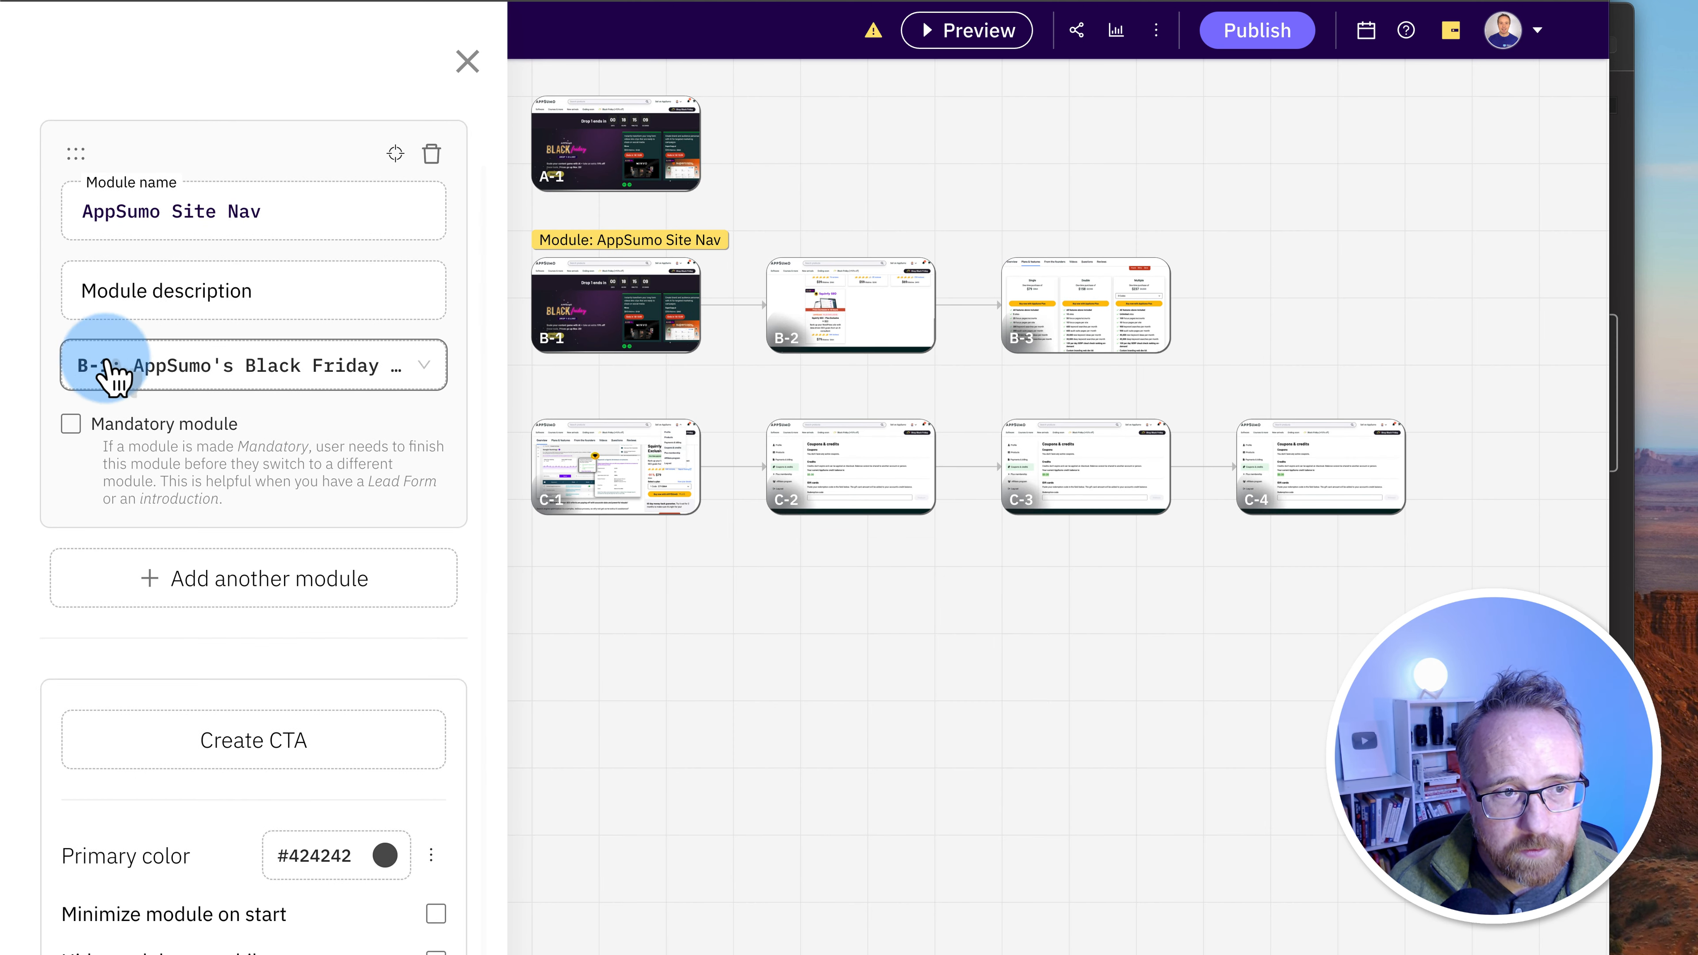
left_click(271, 577)
left_click(250, 653)
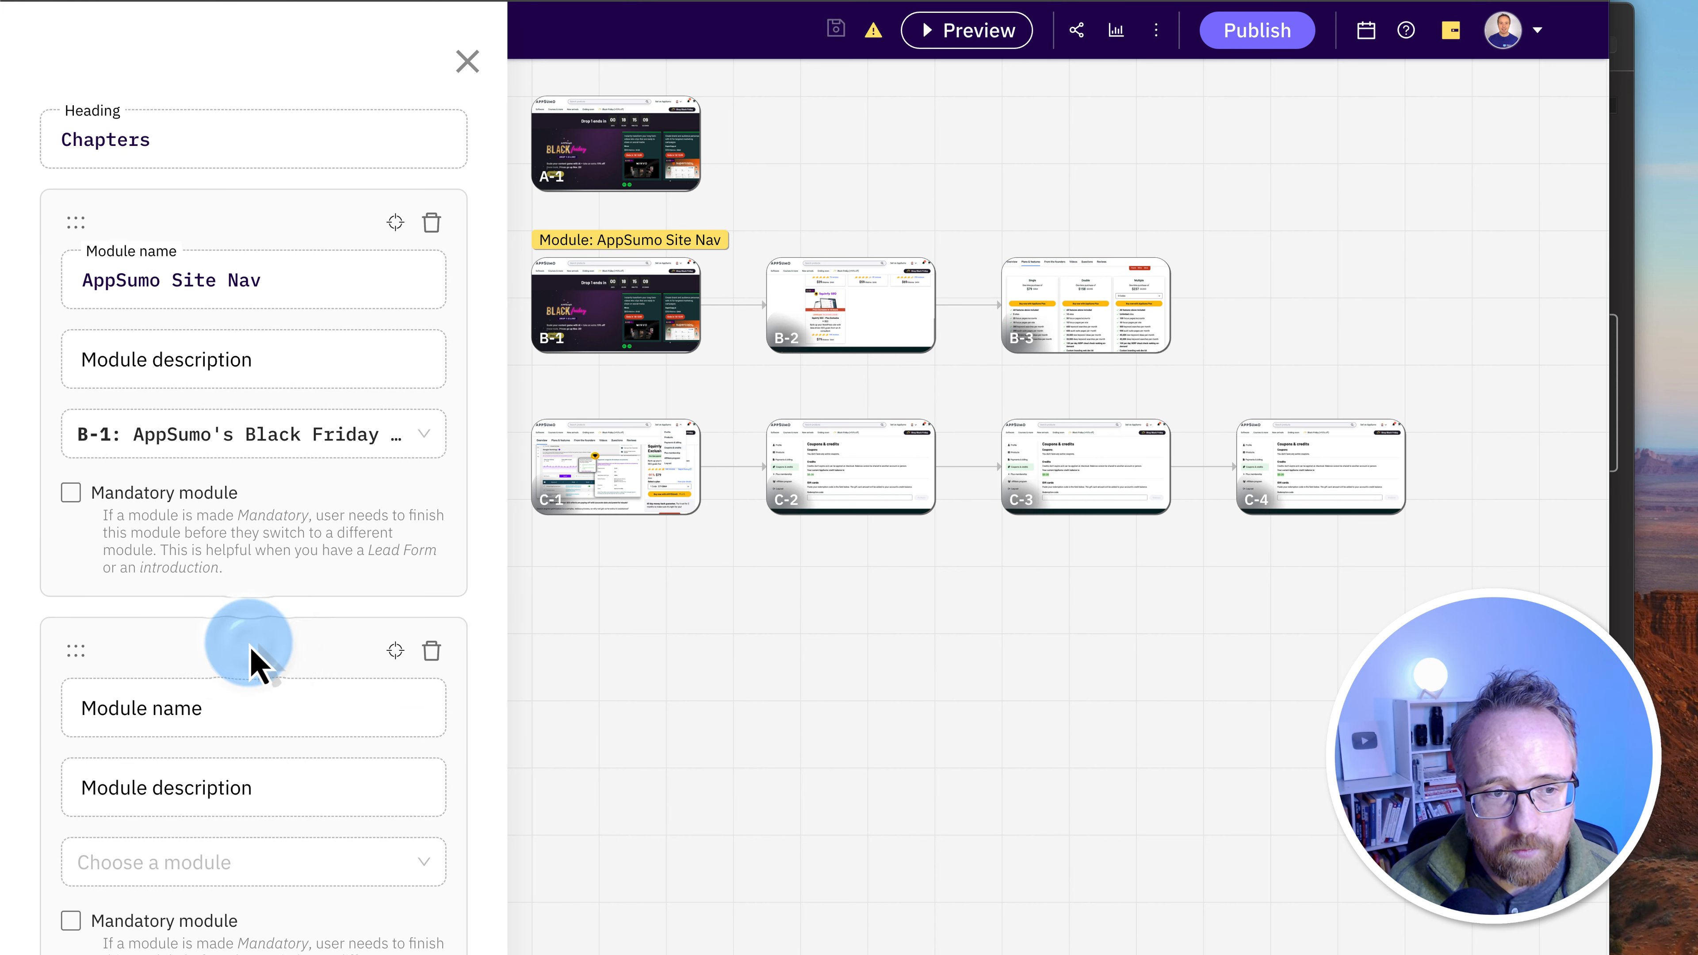
left_click(189, 711)
type("AppSumo Credits")
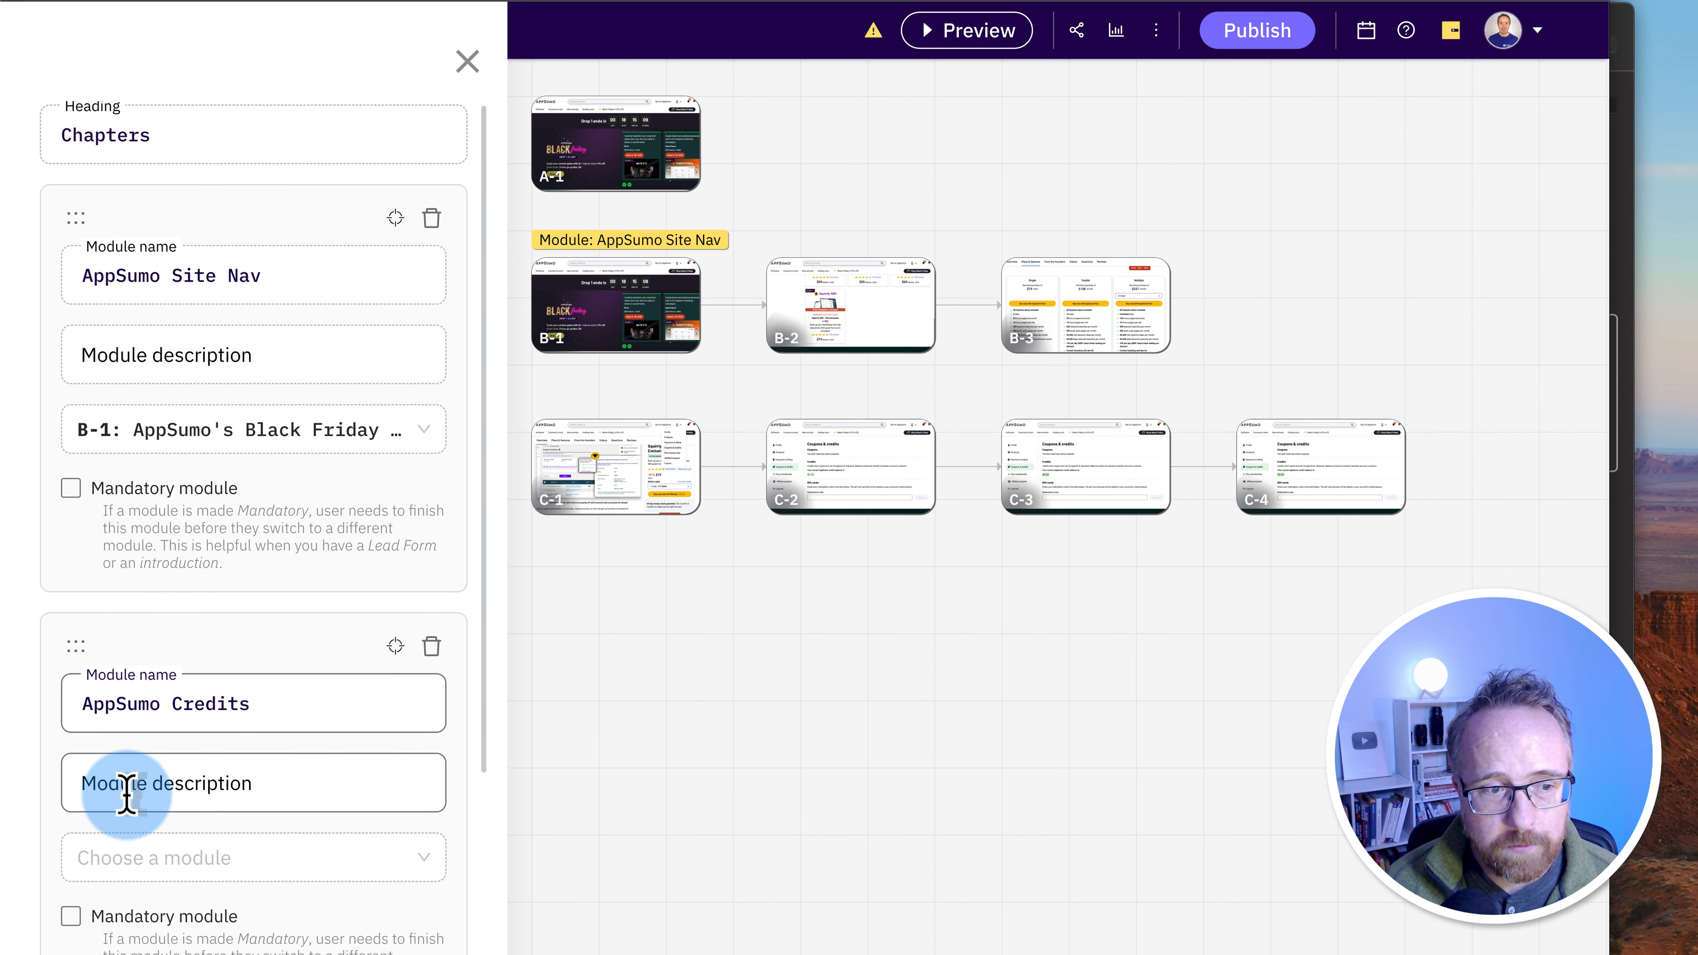
scroll(134, 797, "down", 2)
left_click(192, 792)
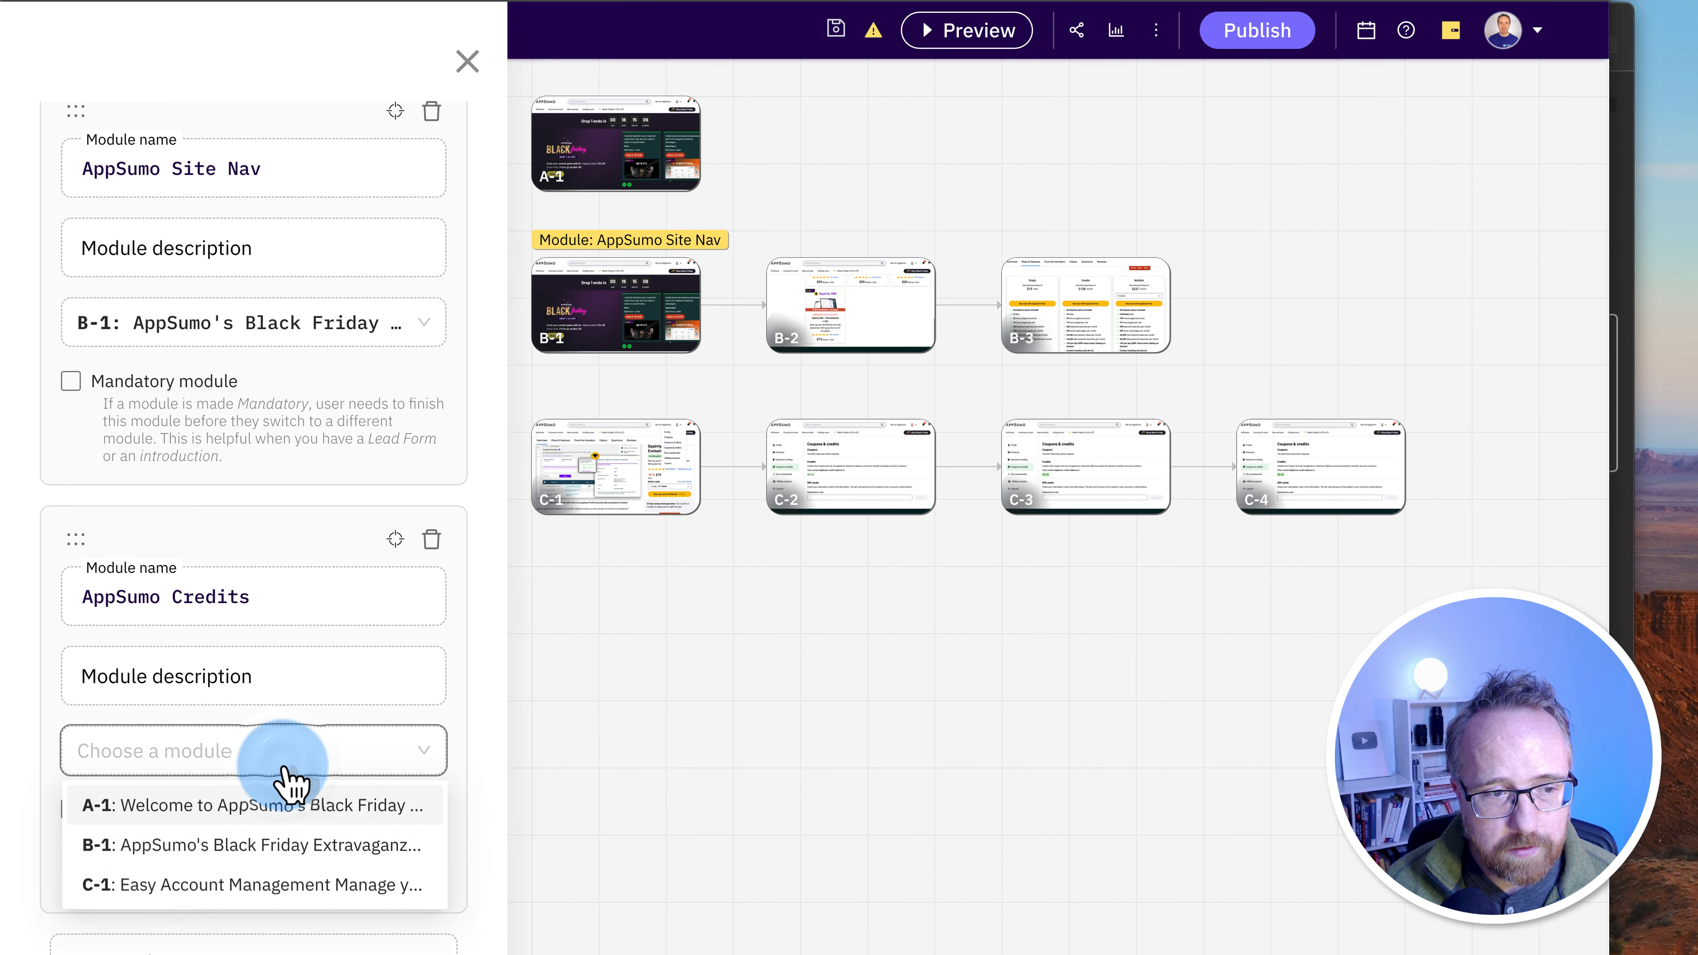
left_click(136, 886)
left_click(468, 62)
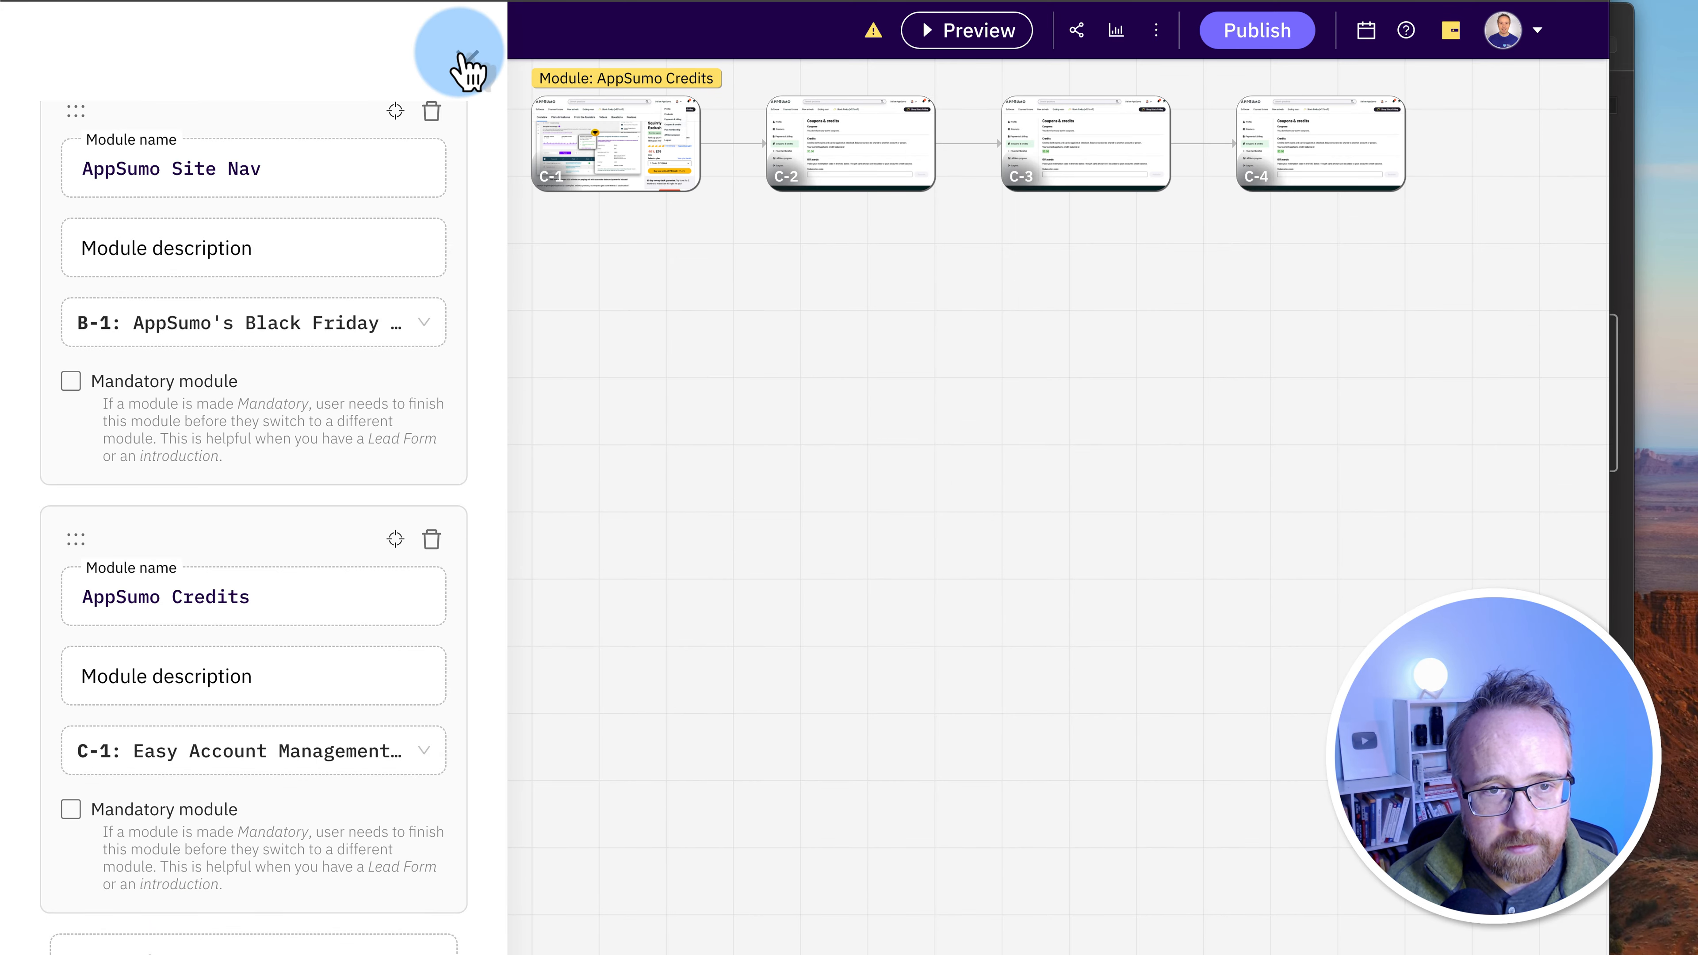
Publish the updated demo and open its live link, personalized with a sample first name, in a private browser window
left_click(1268, 46)
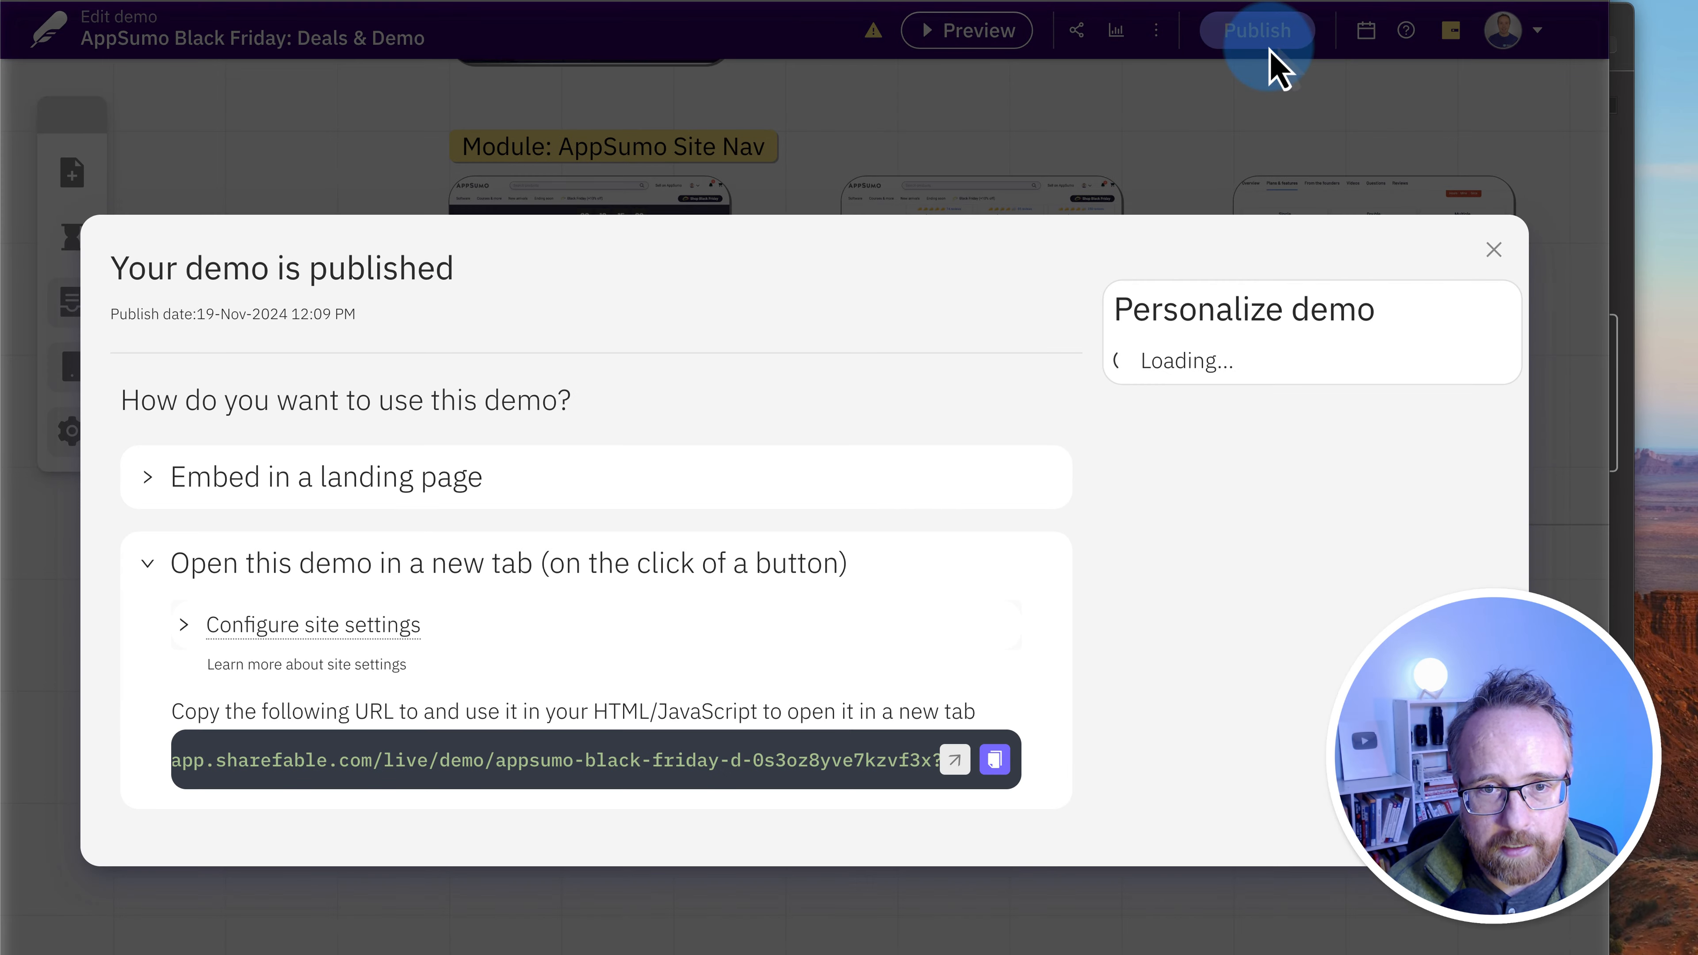
left_click(994, 760)
key("super+shift+n")
type("https://app.sharefable.com/live/demo/appsumo-black-friday-d-0s3oz8yve7kzvf3x?fv_first_name=Frank")
key("Return")
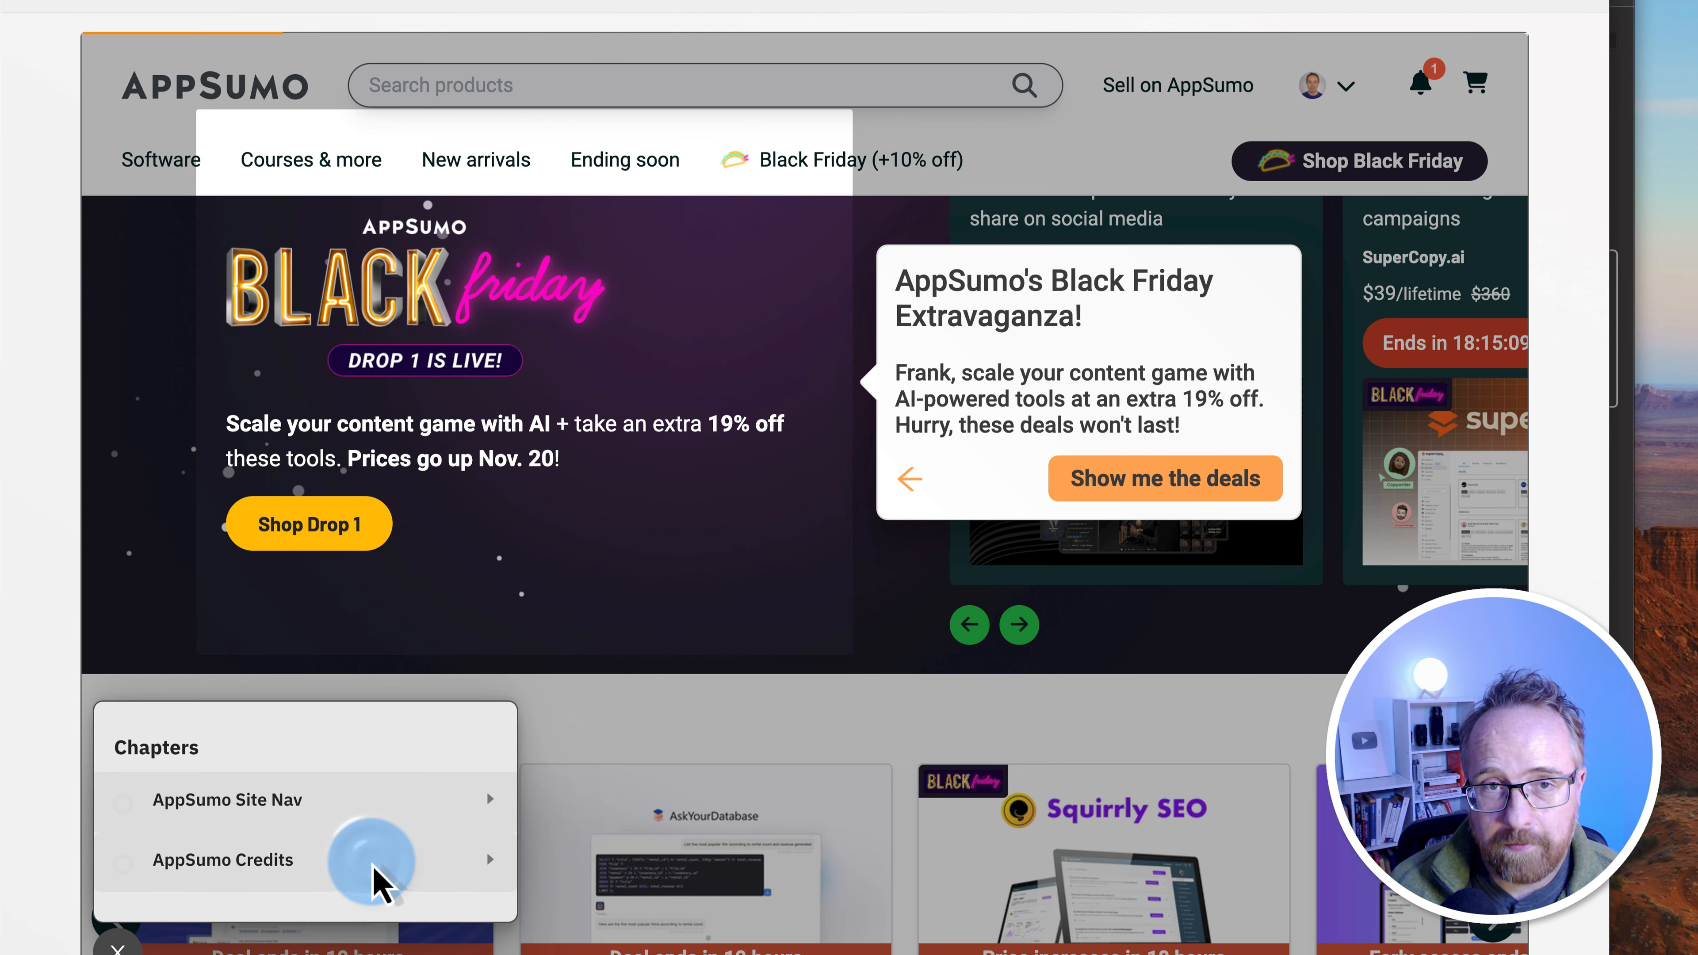
Switch between the AppSumo Credits and AppSumo Site Nav chapters in the live demo, and return to the demo editor
left_click(373, 867)
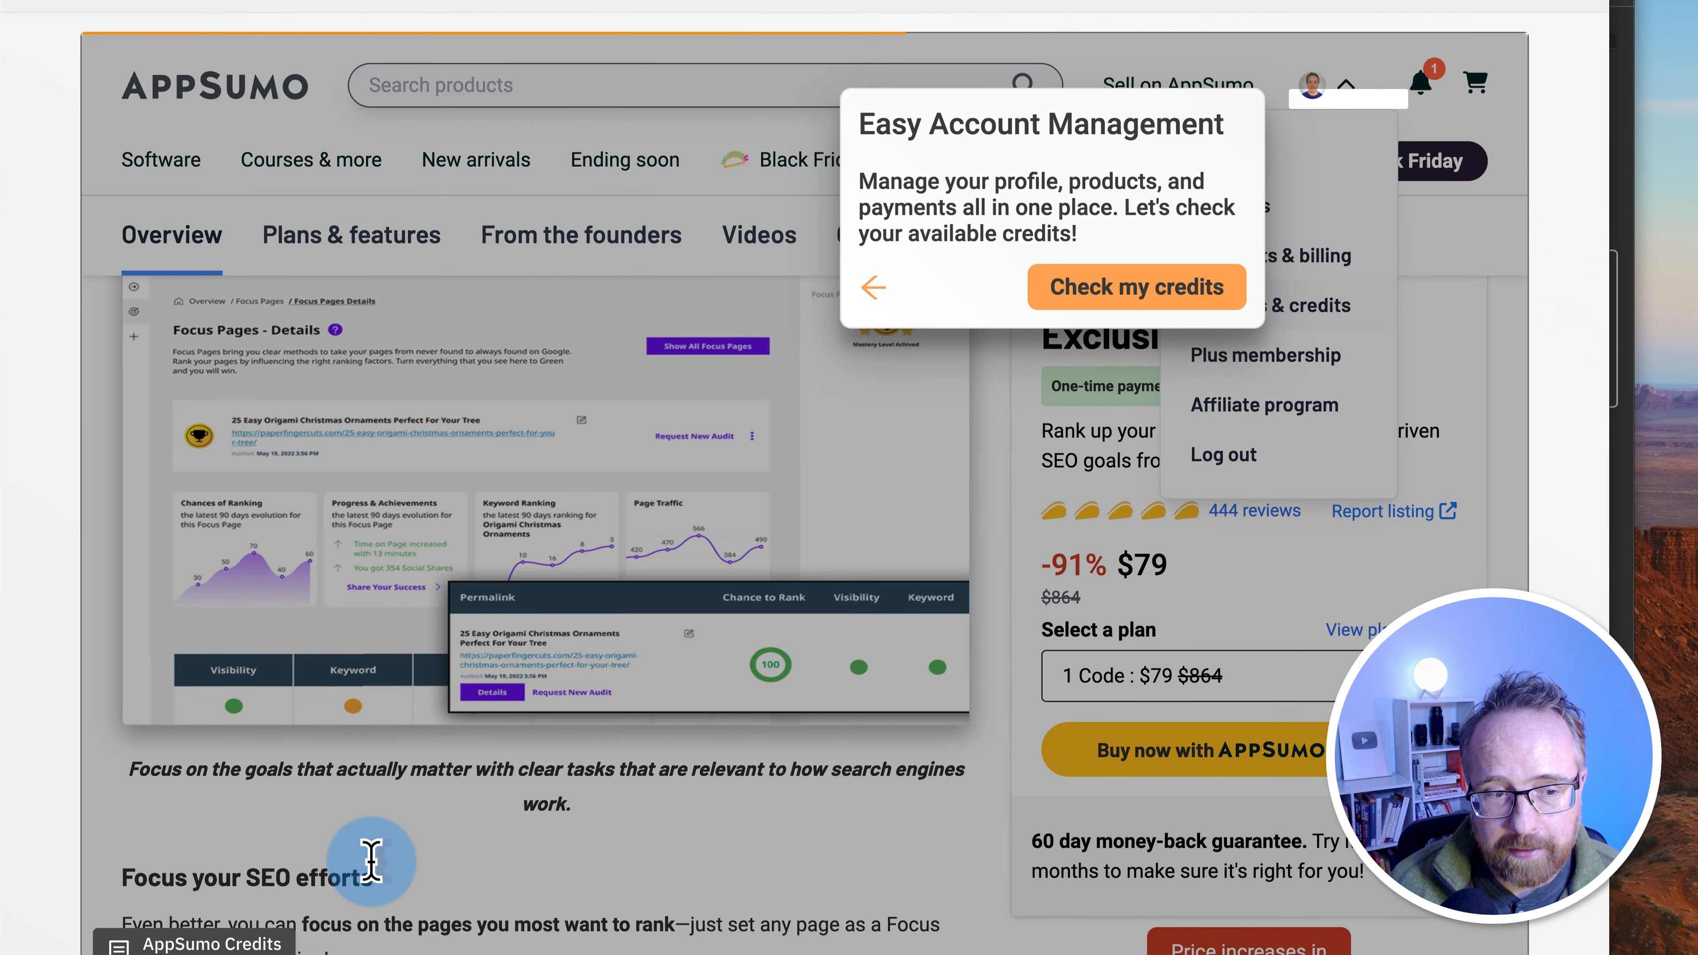
left_click(220, 941)
left_click(215, 804)
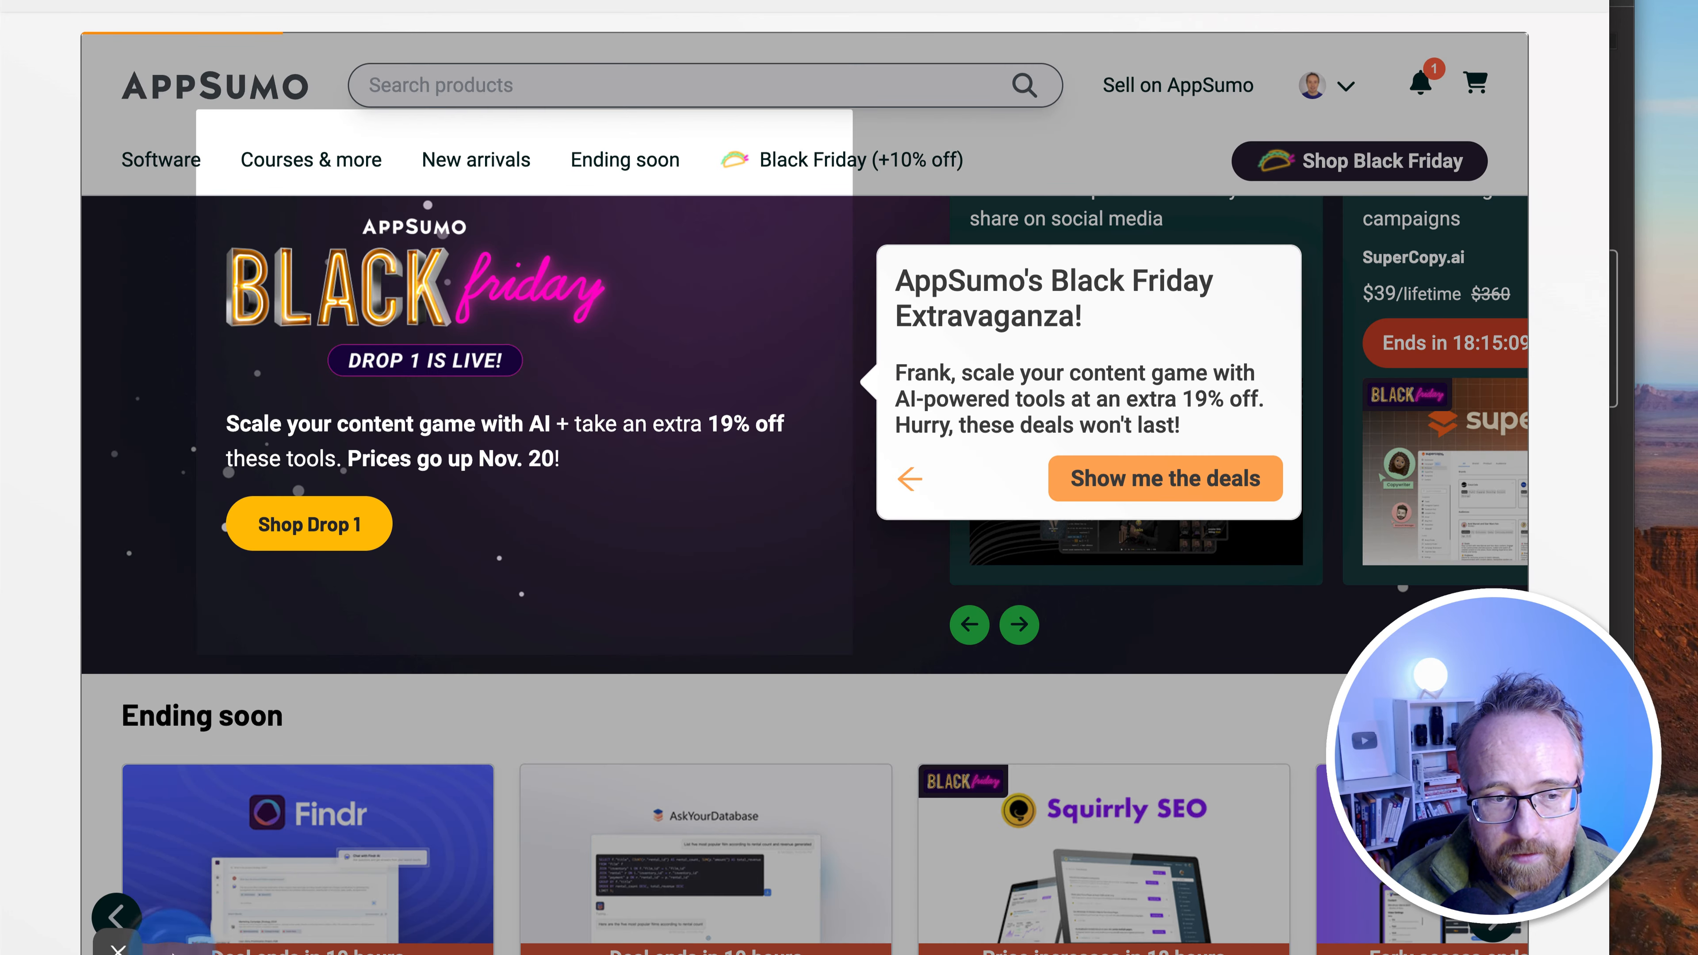
left_click(204, 944)
left_click(227, 861)
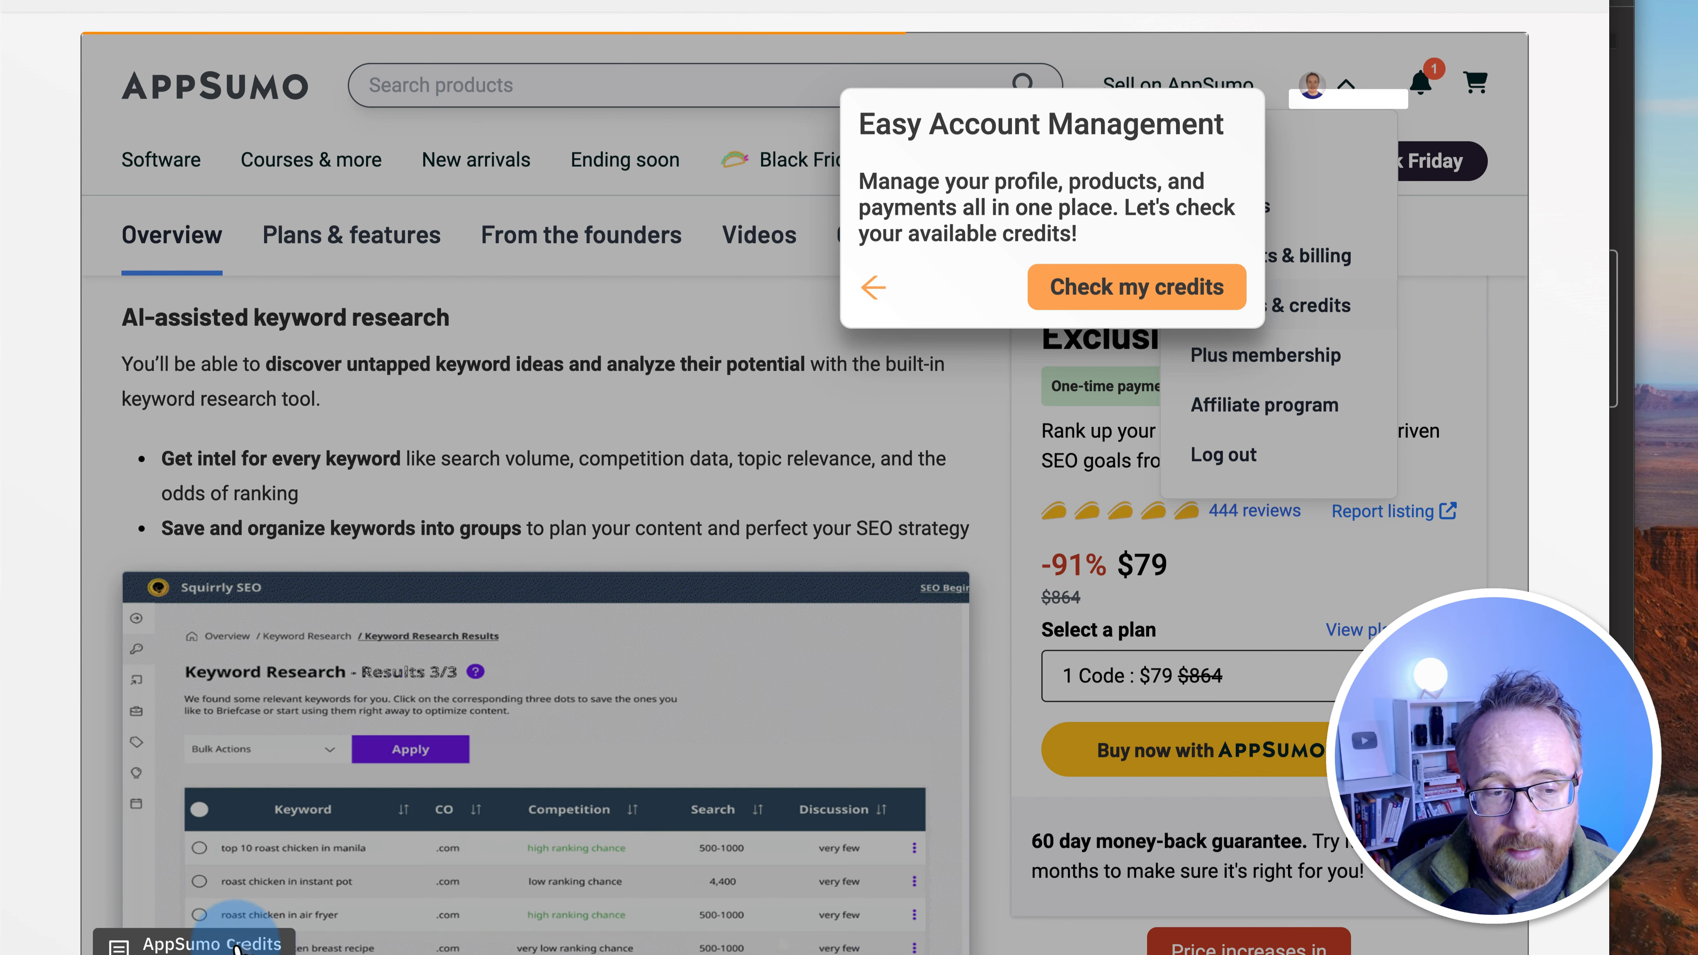
left_click(235, 944)
left_click(1224, 1)
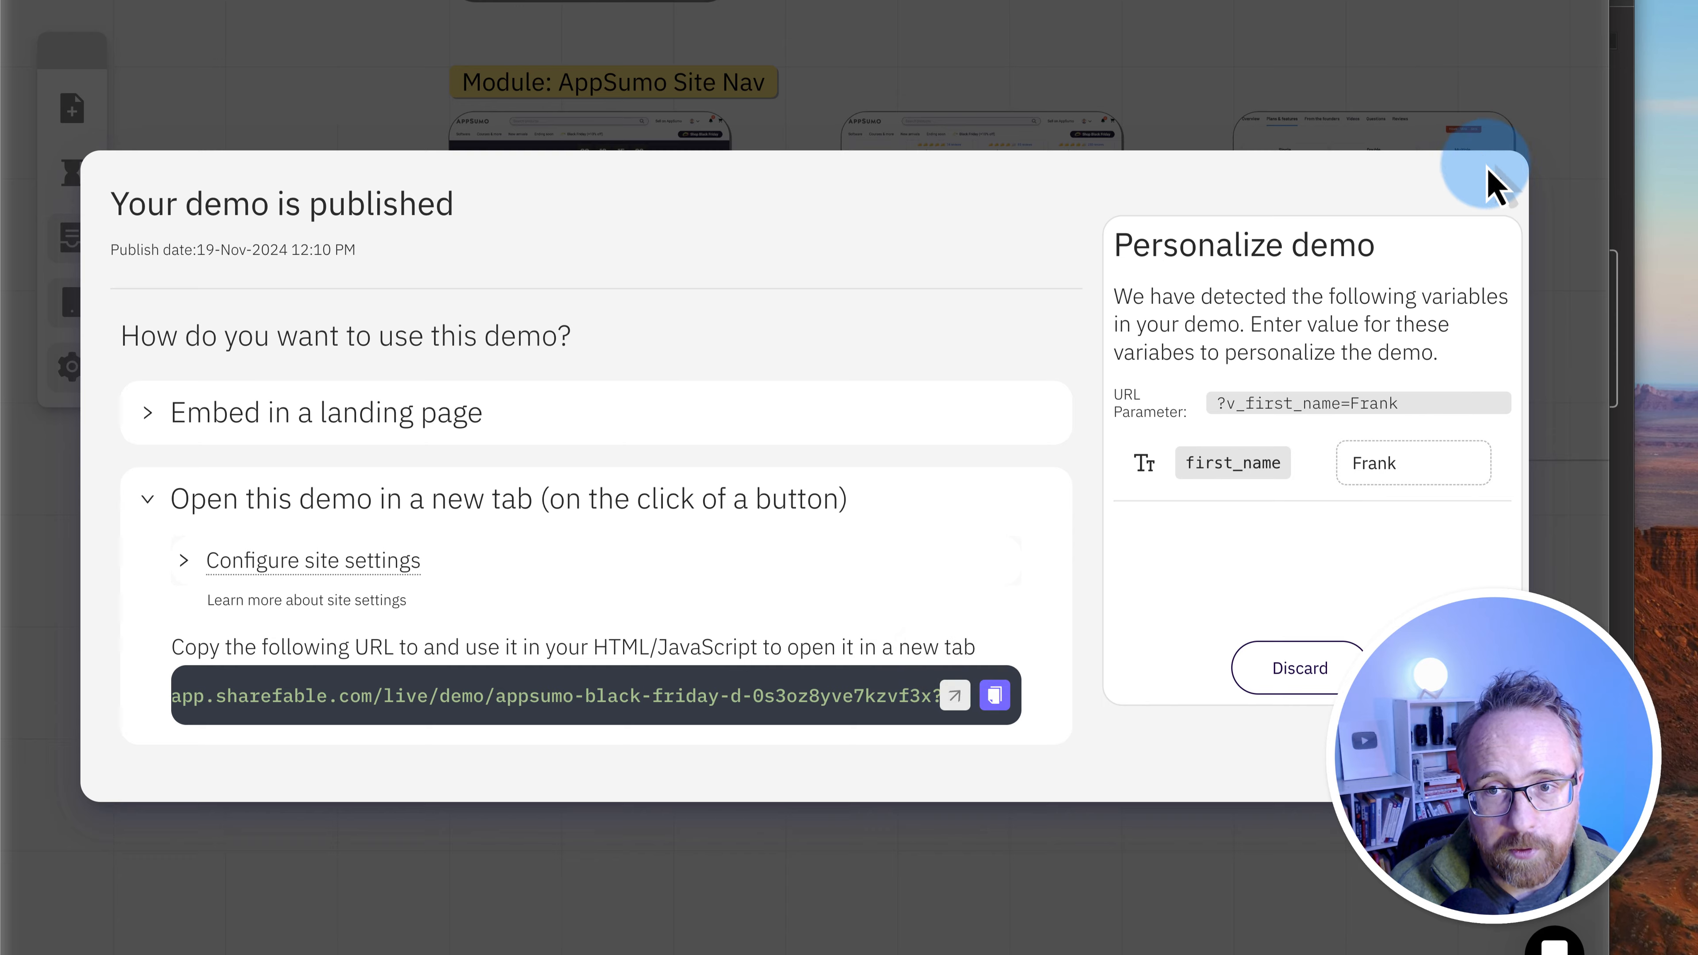
left_click(1490, 175)
Leave the demo editor and look through the Demo hub, the custom domain settings and the captured leads overview
left_click(81, 125)
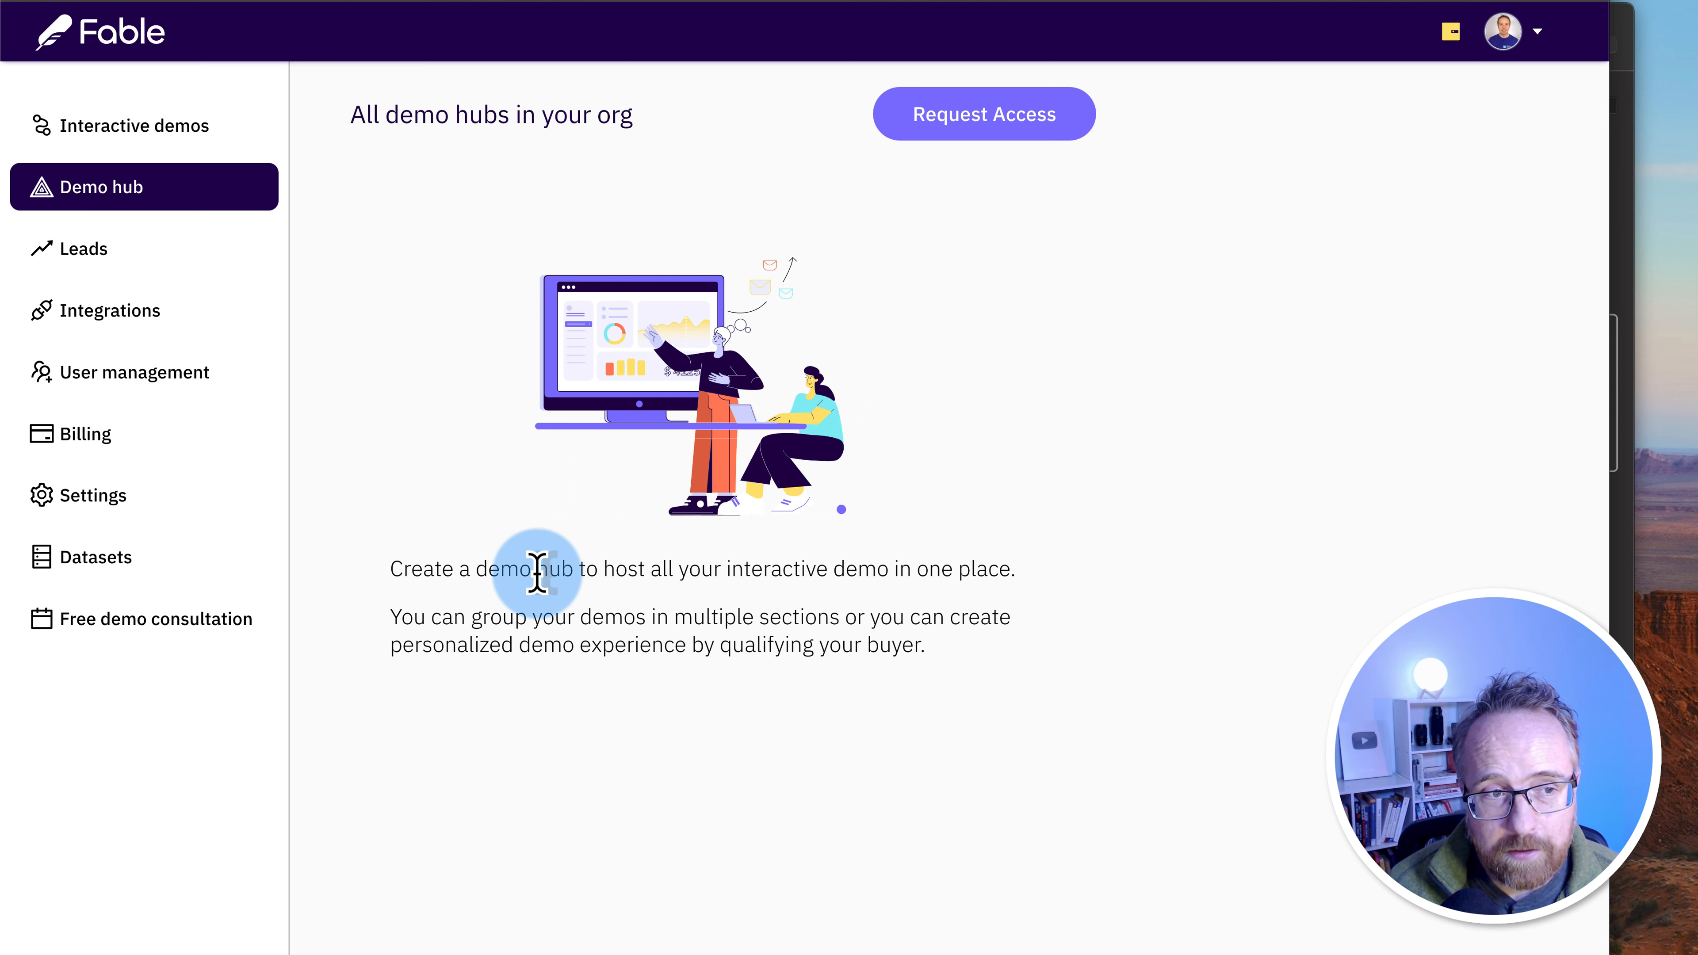
left_click(133, 530)
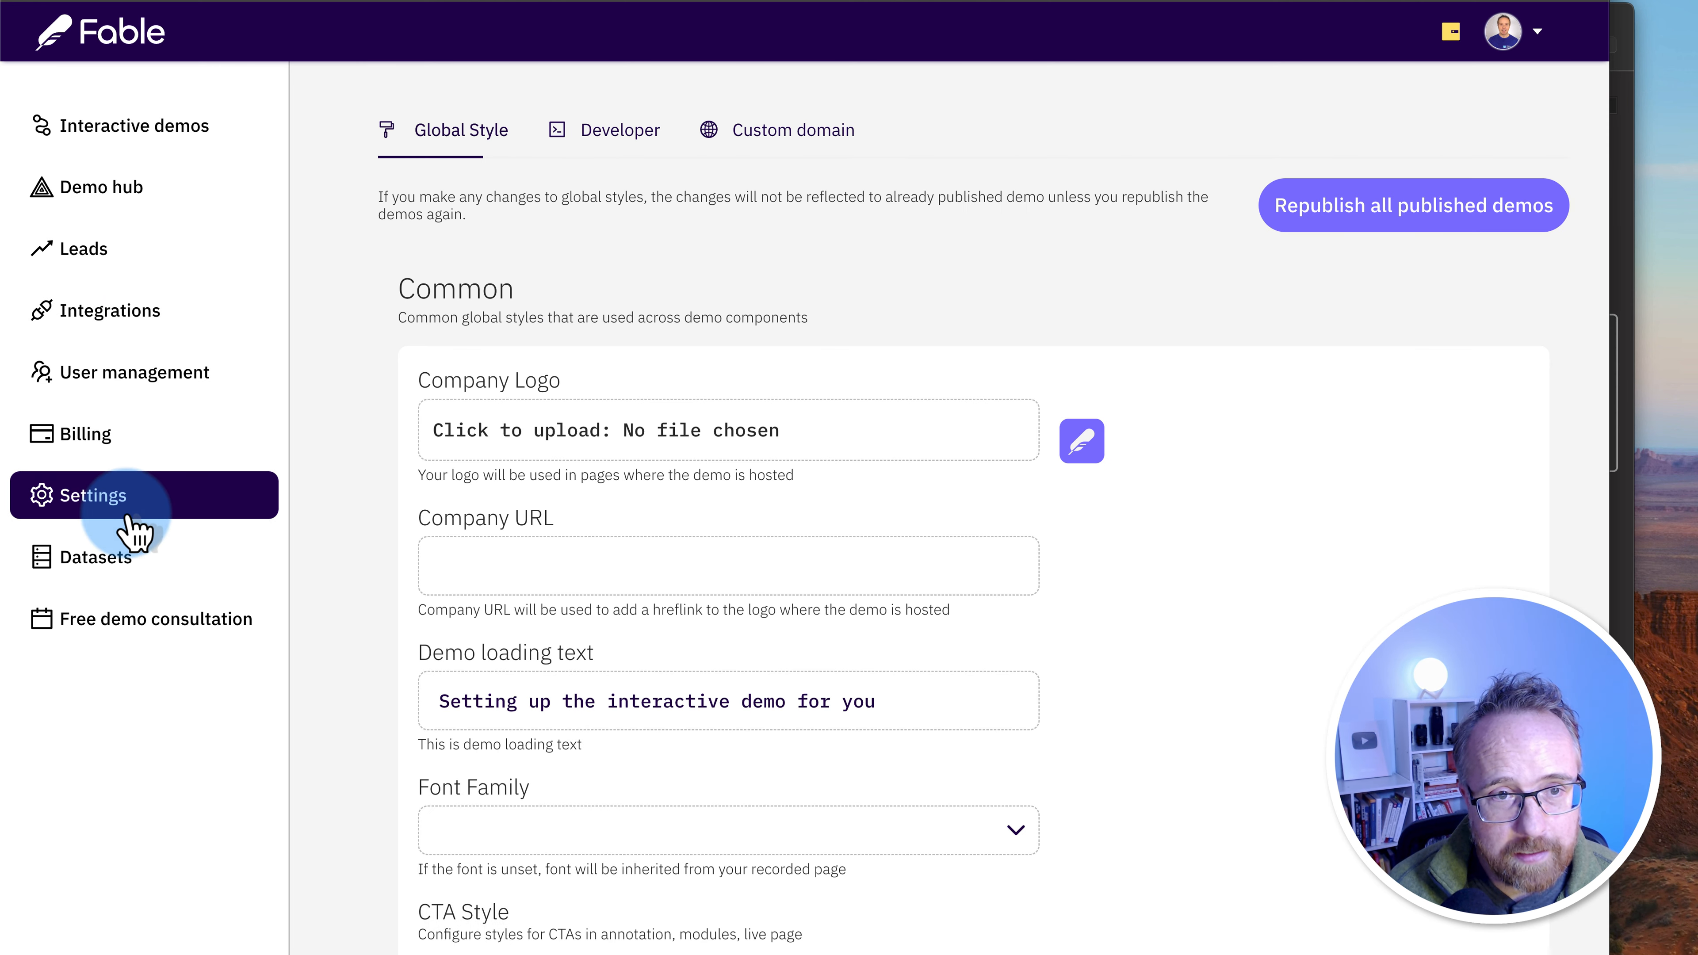
left_click(791, 137)
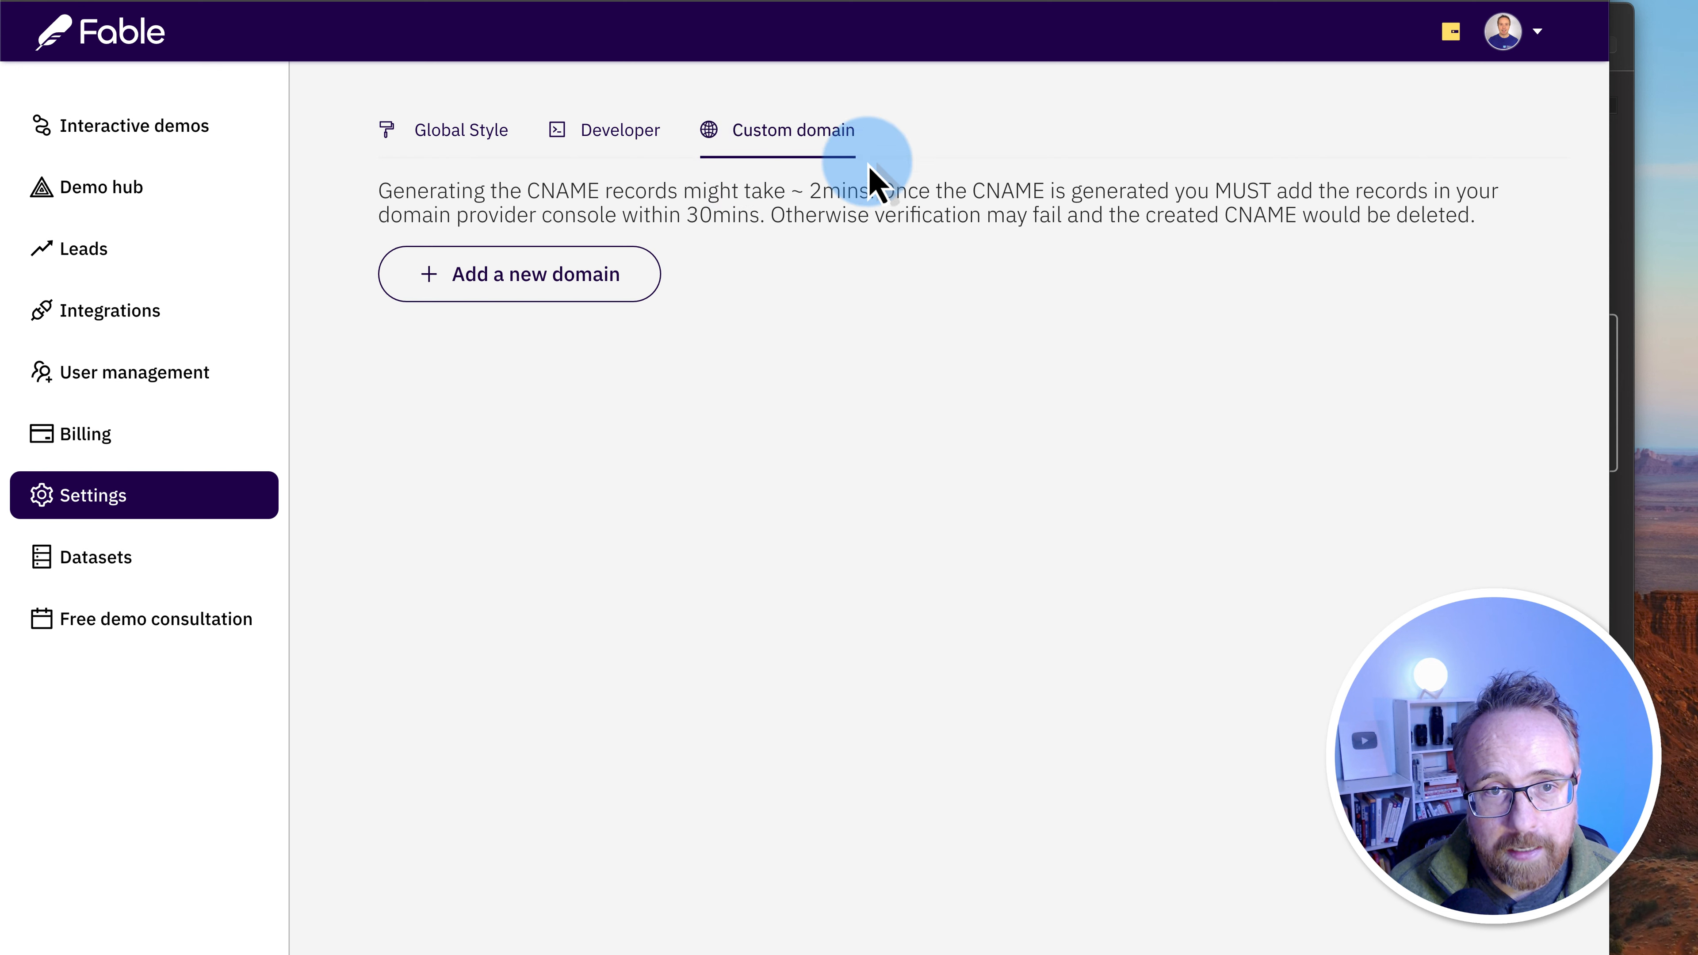
left_click(120, 197)
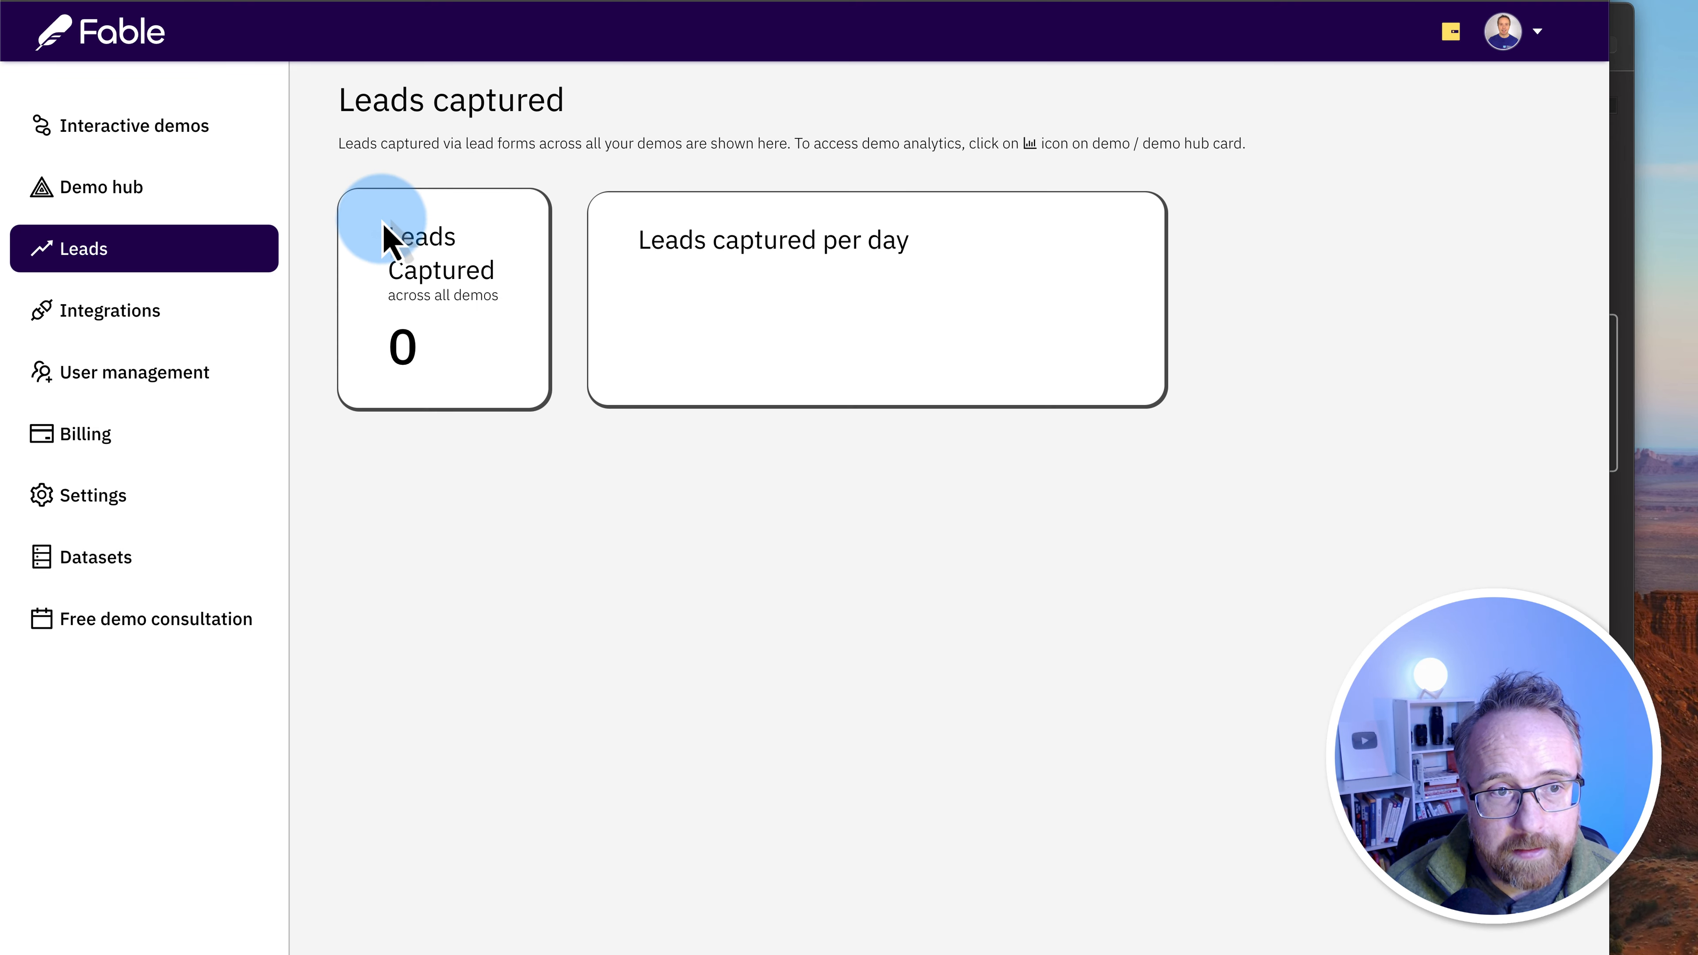
left_click_drag(391, 238, 845, 425)
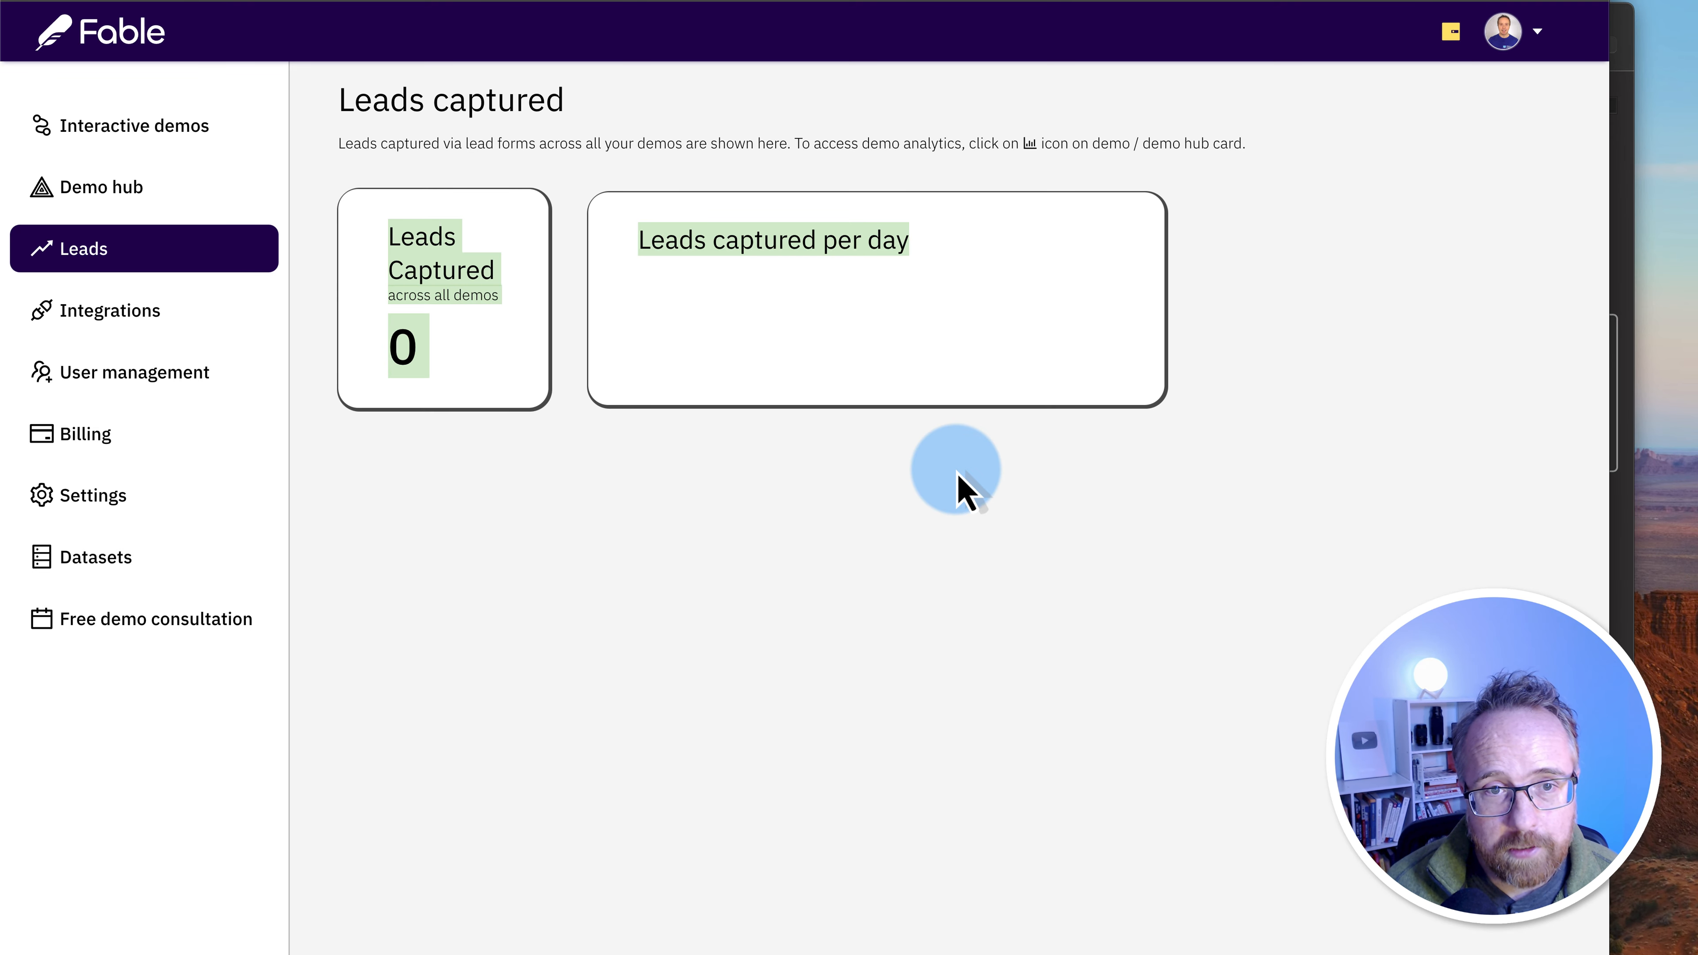
left_click(961, 487)
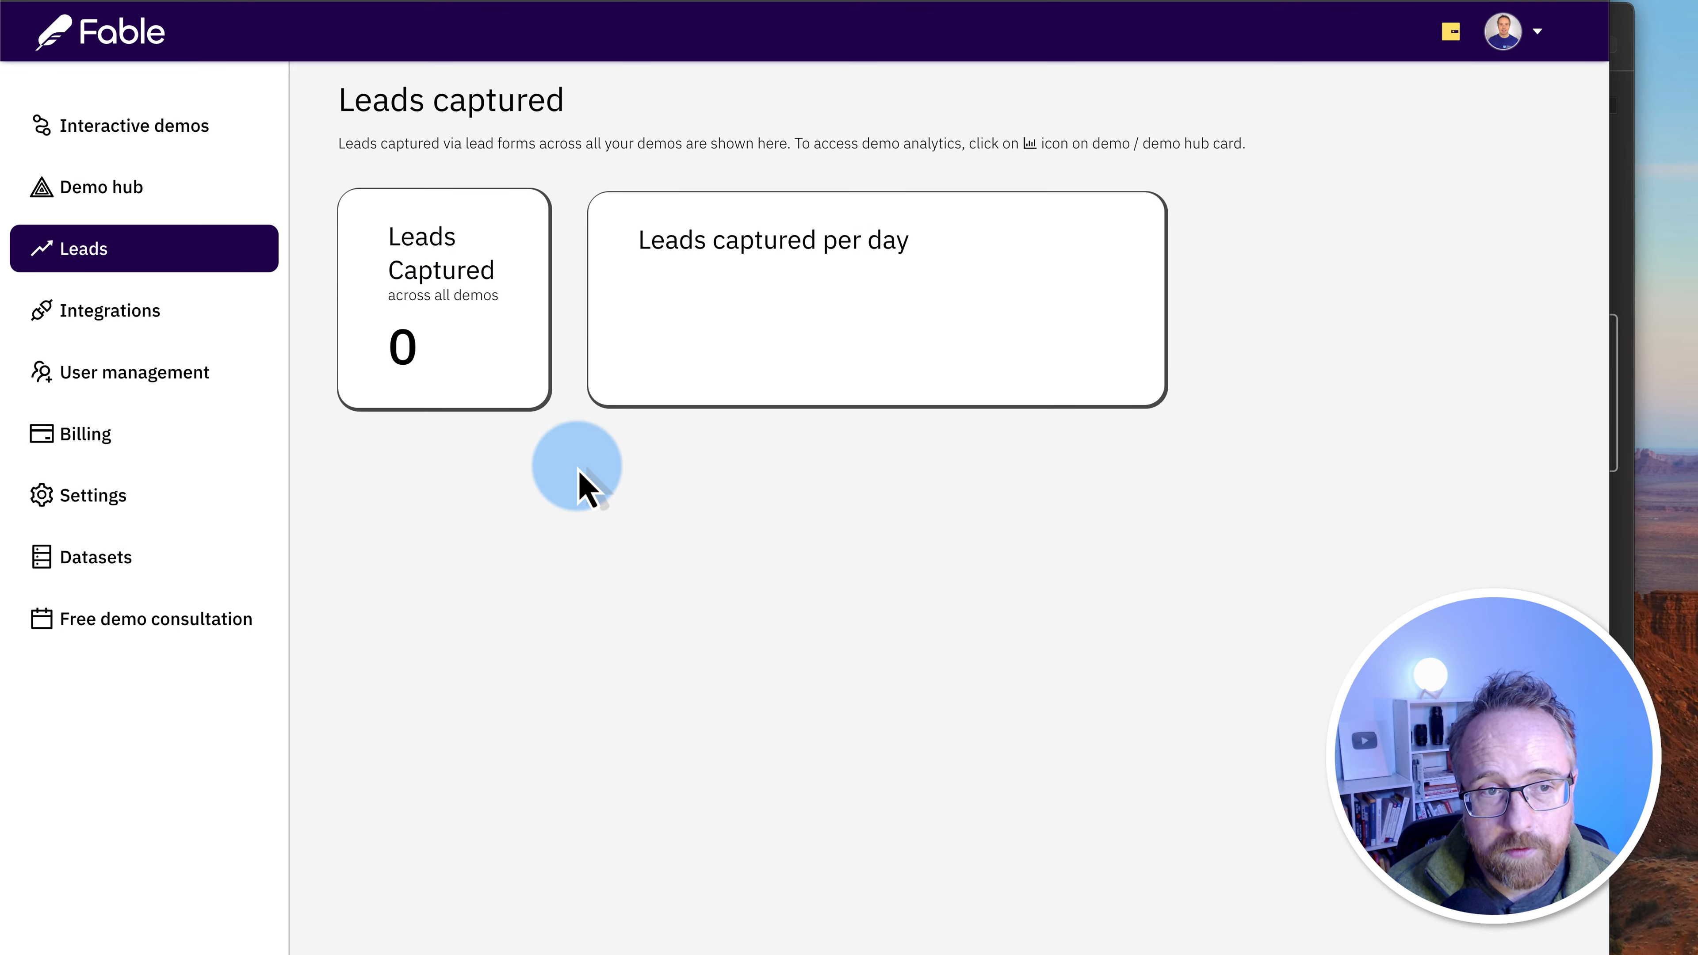
Review the available integrations from Zapier through Mailchimp and the custom field mapping options
left_click(77, 319)
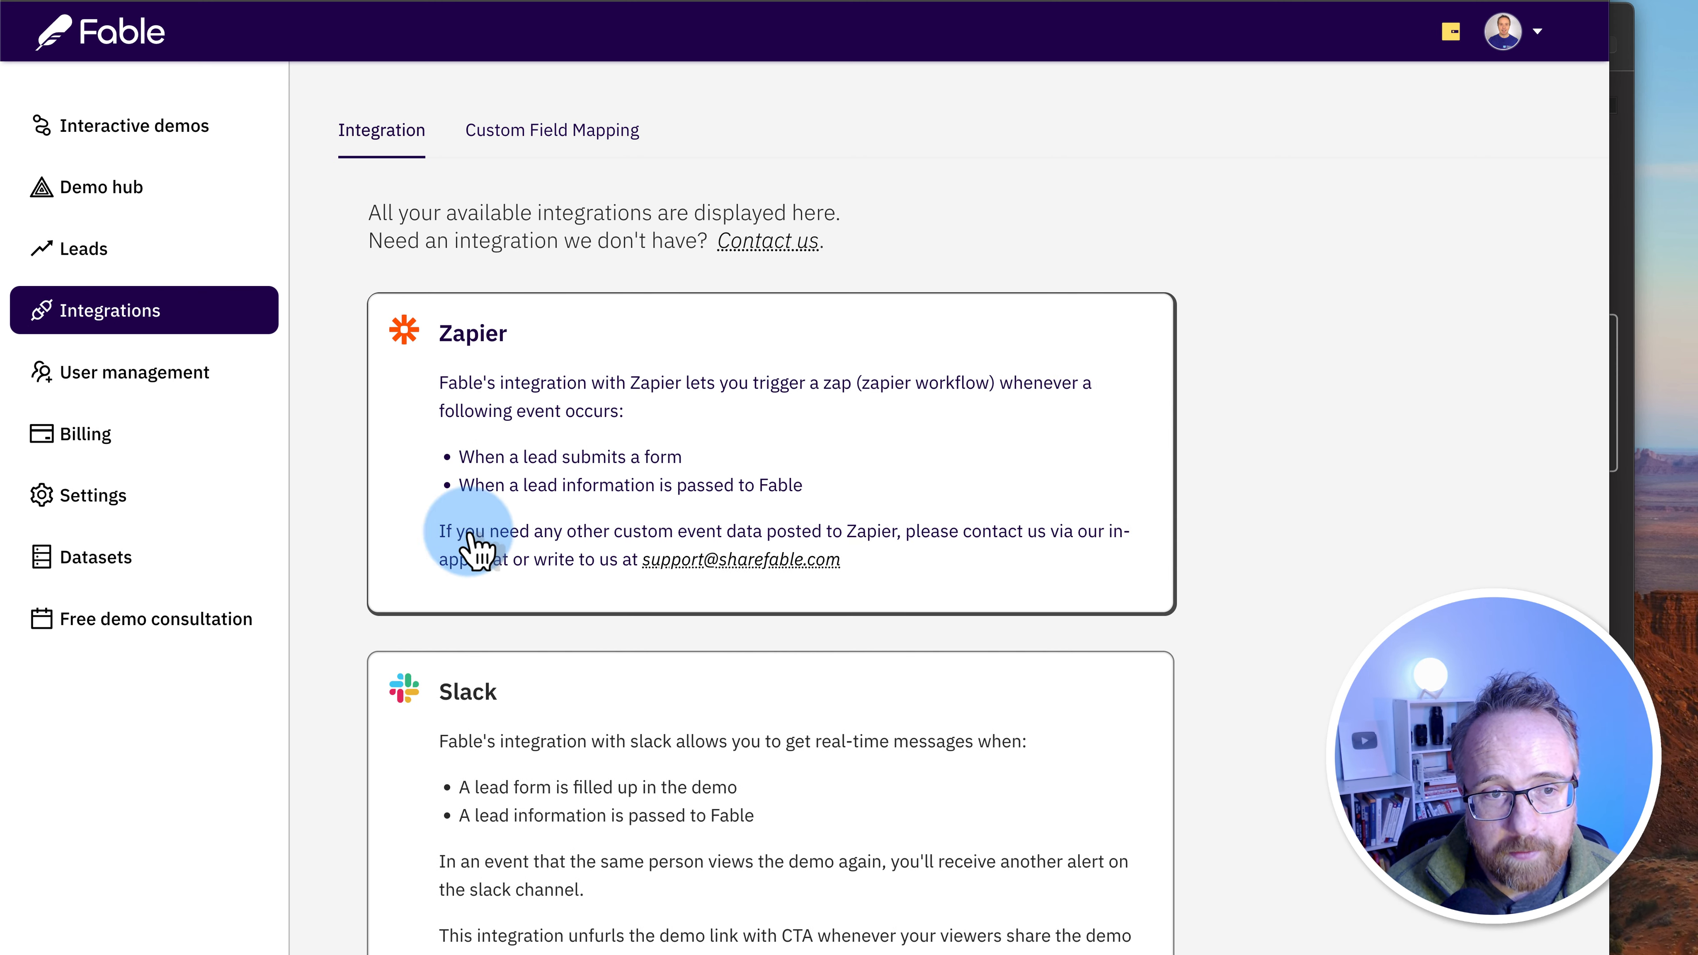
scroll(461, 535, "down", 5)
scroll(418, 682, "down", 10)
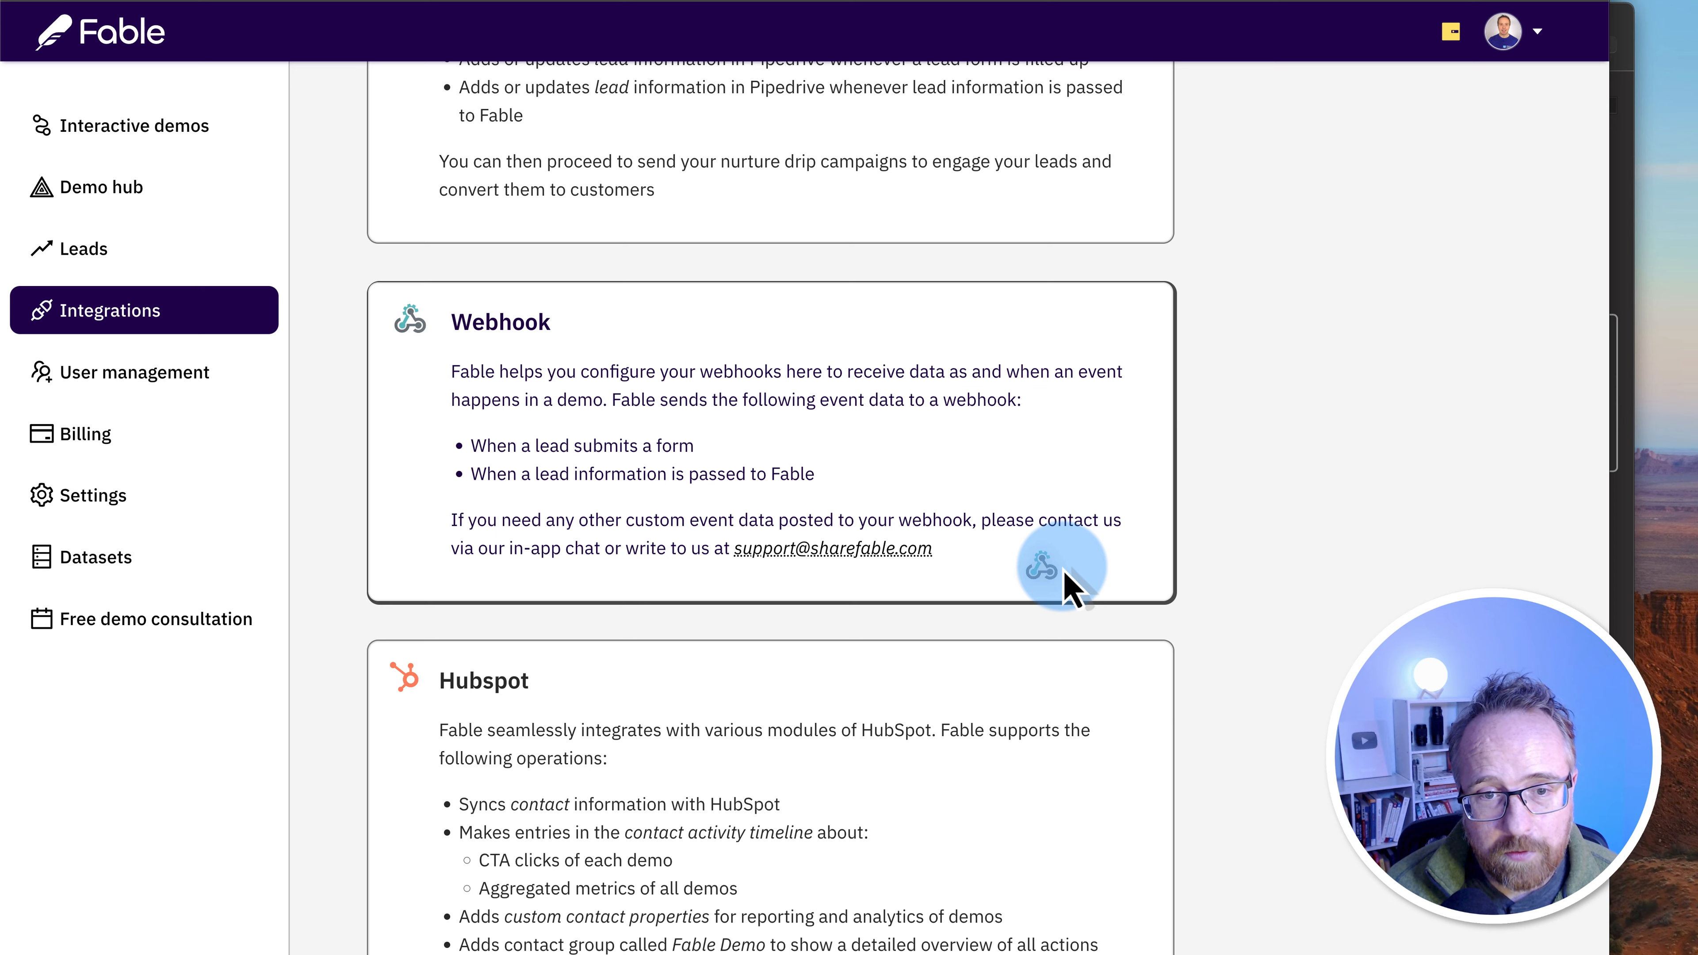
scroll(1069, 586, "down", 4)
scroll(485, 318, "down", 10)
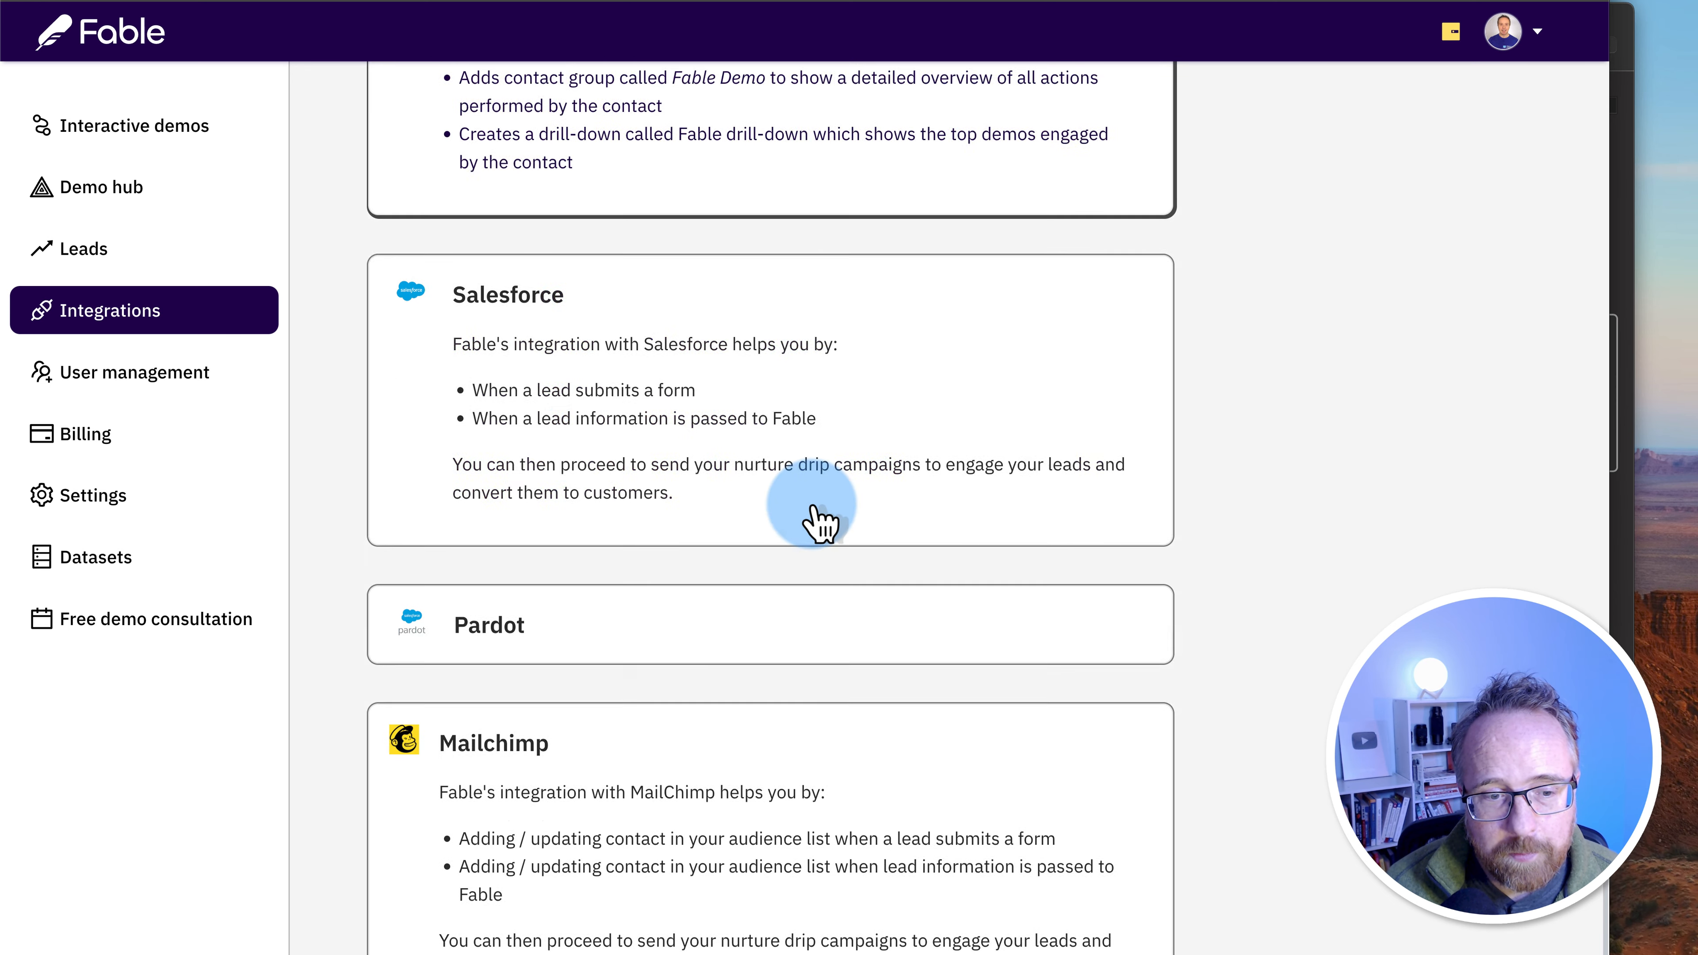
scroll(546, 458, "down", 1)
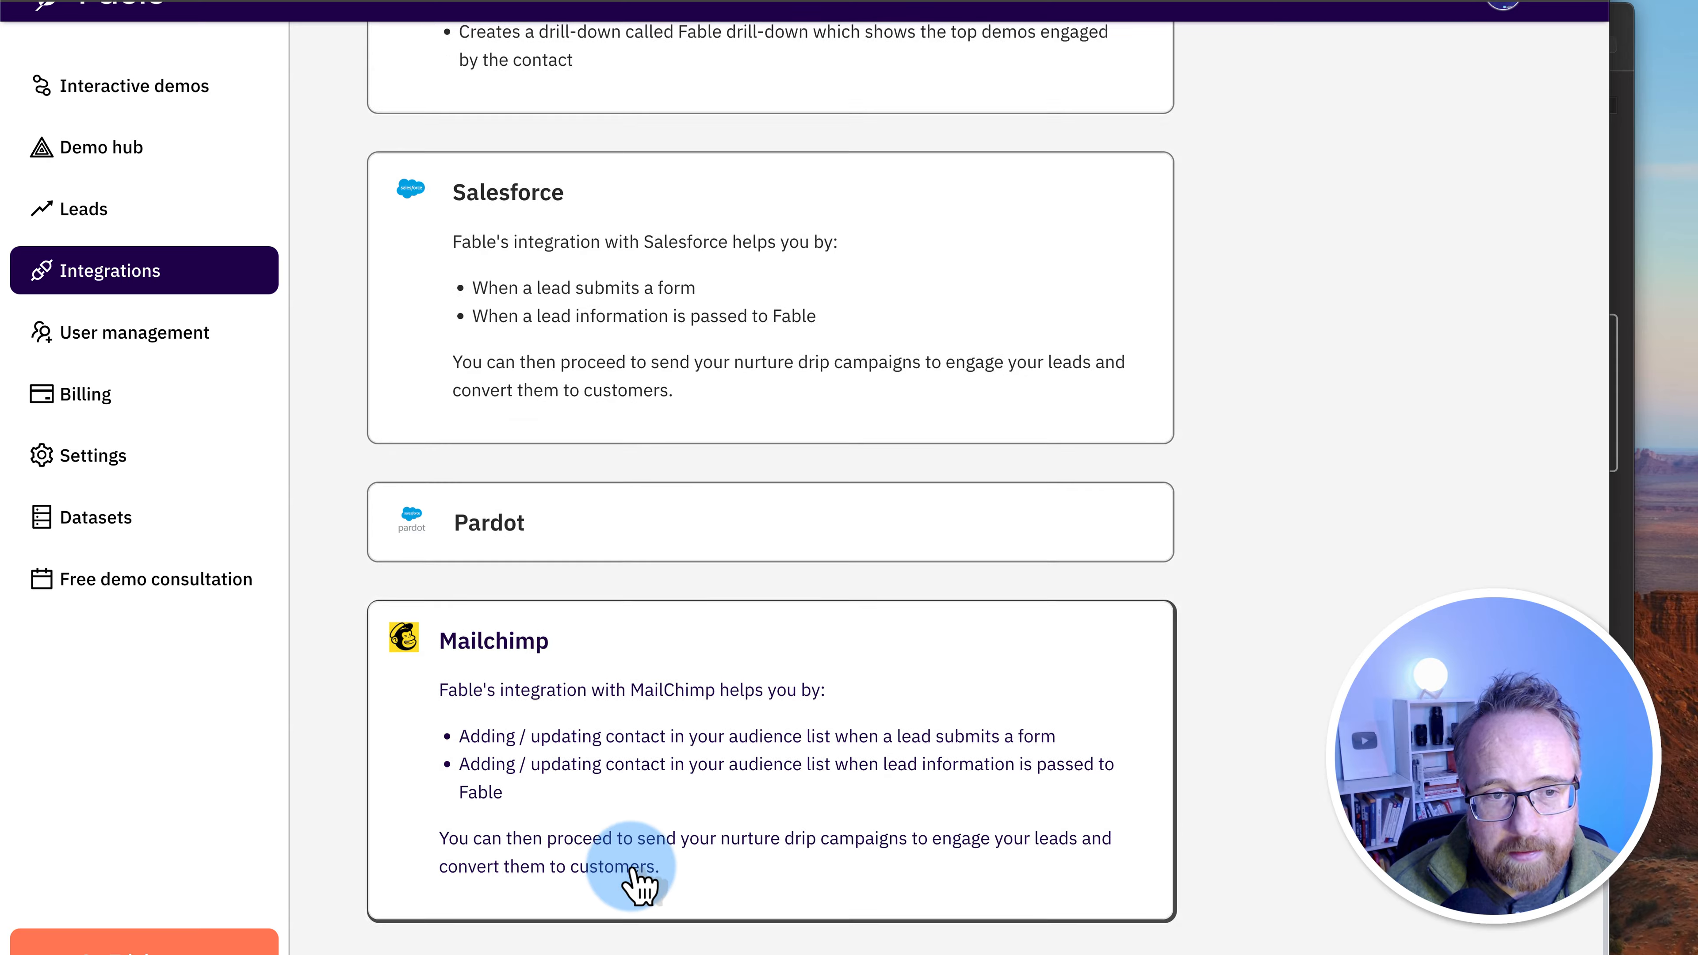
scroll(637, 880, "up", 15)
scroll(636, 879, "up", 8)
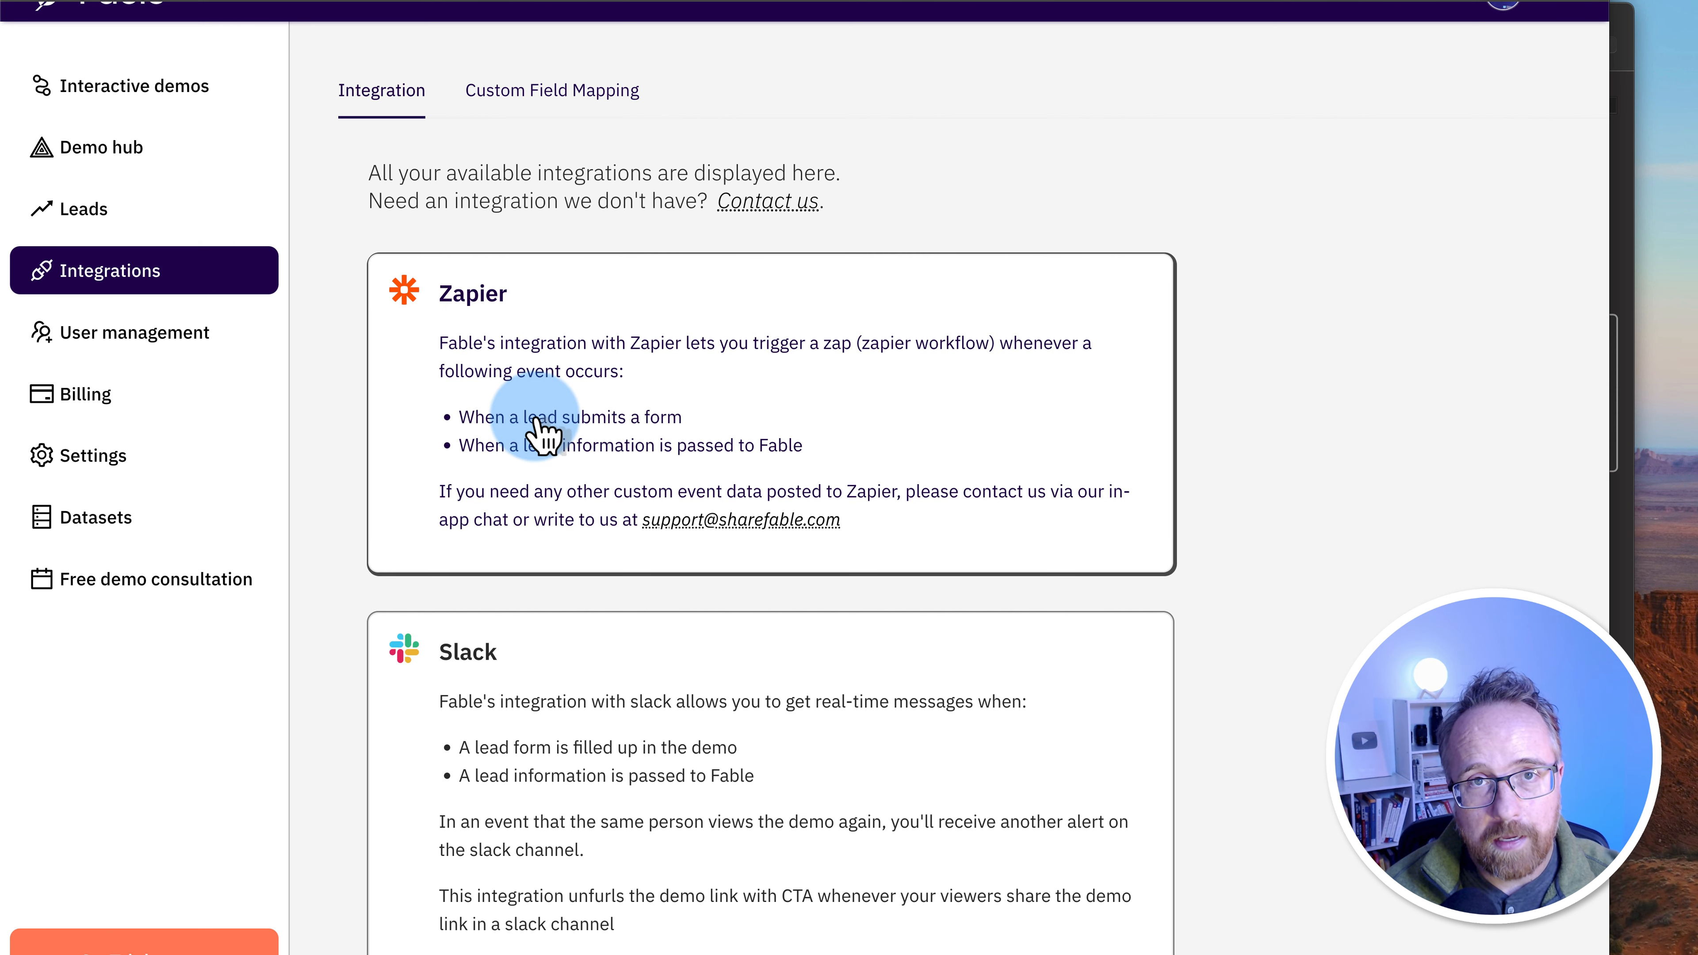
left_click(579, 93)
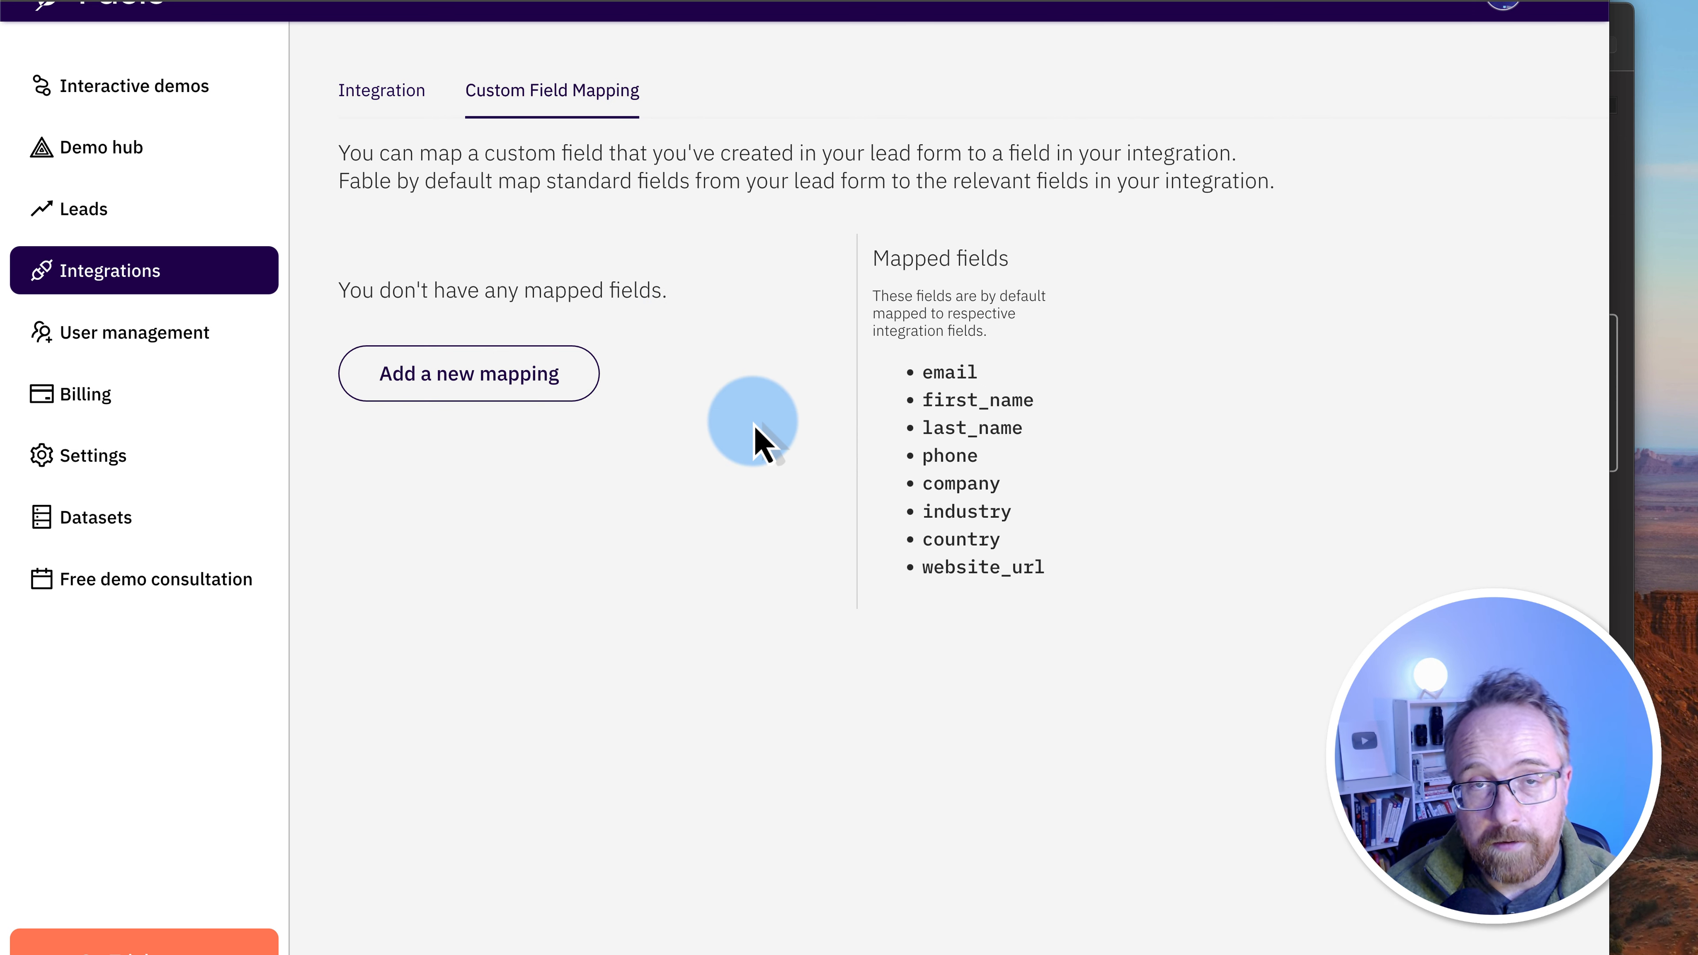
Look through the user management page, the billing plans and the global style settings
left_click(181, 337)
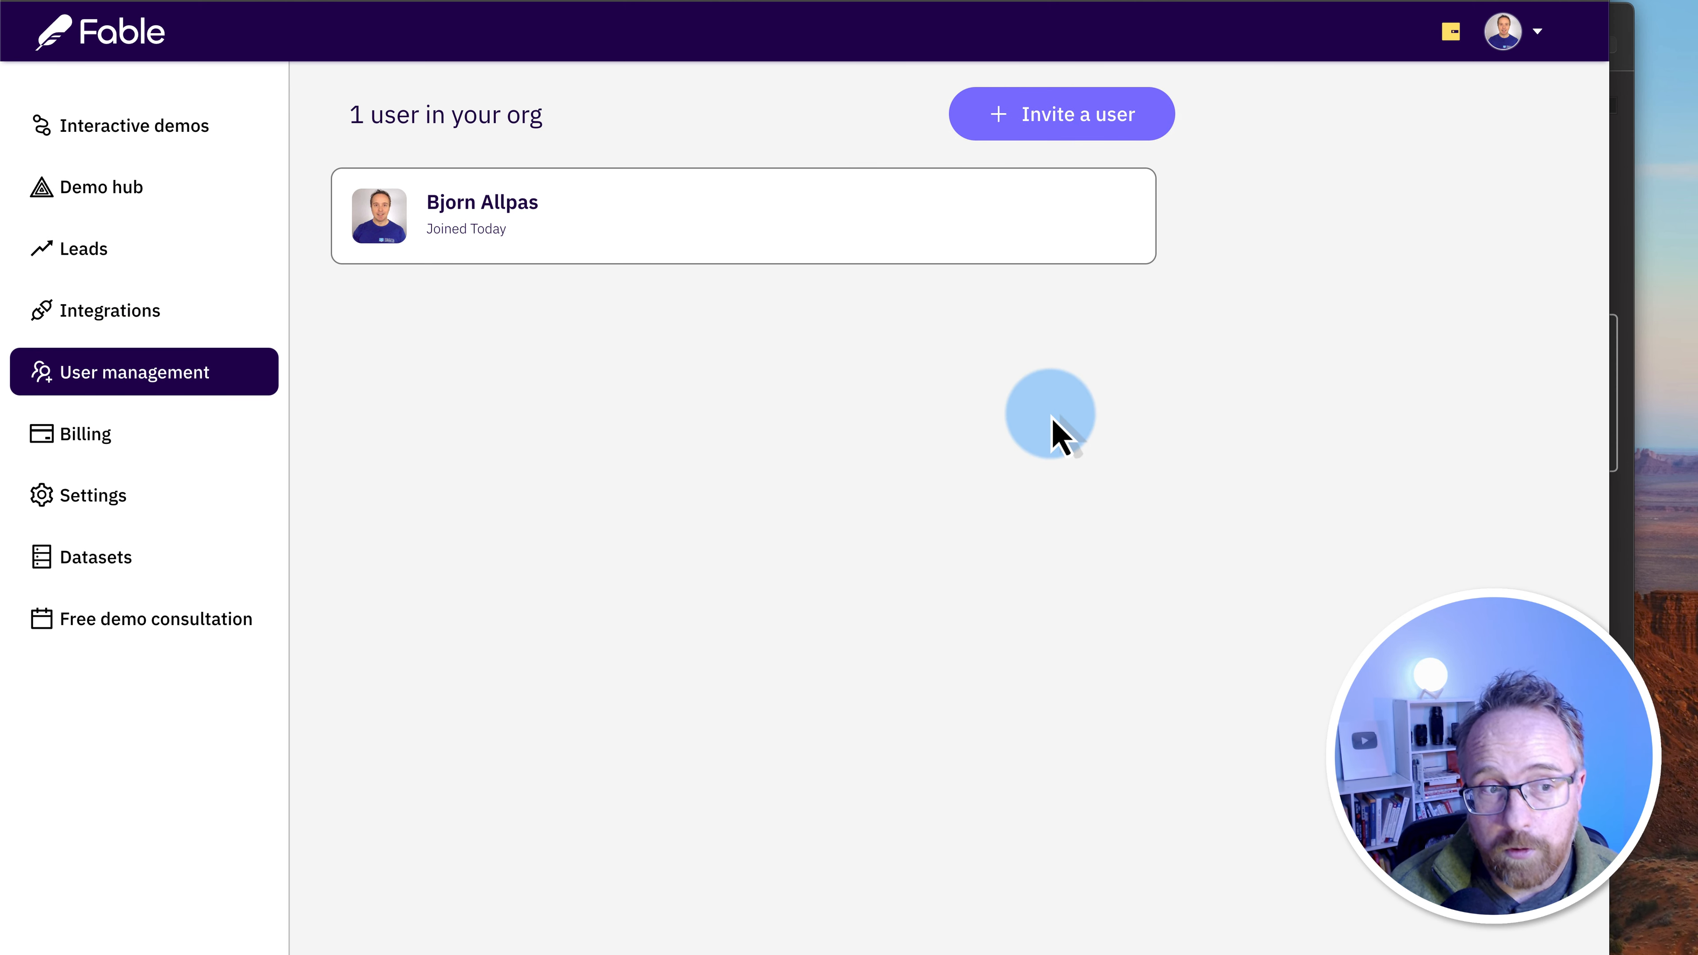
left_click(100, 449)
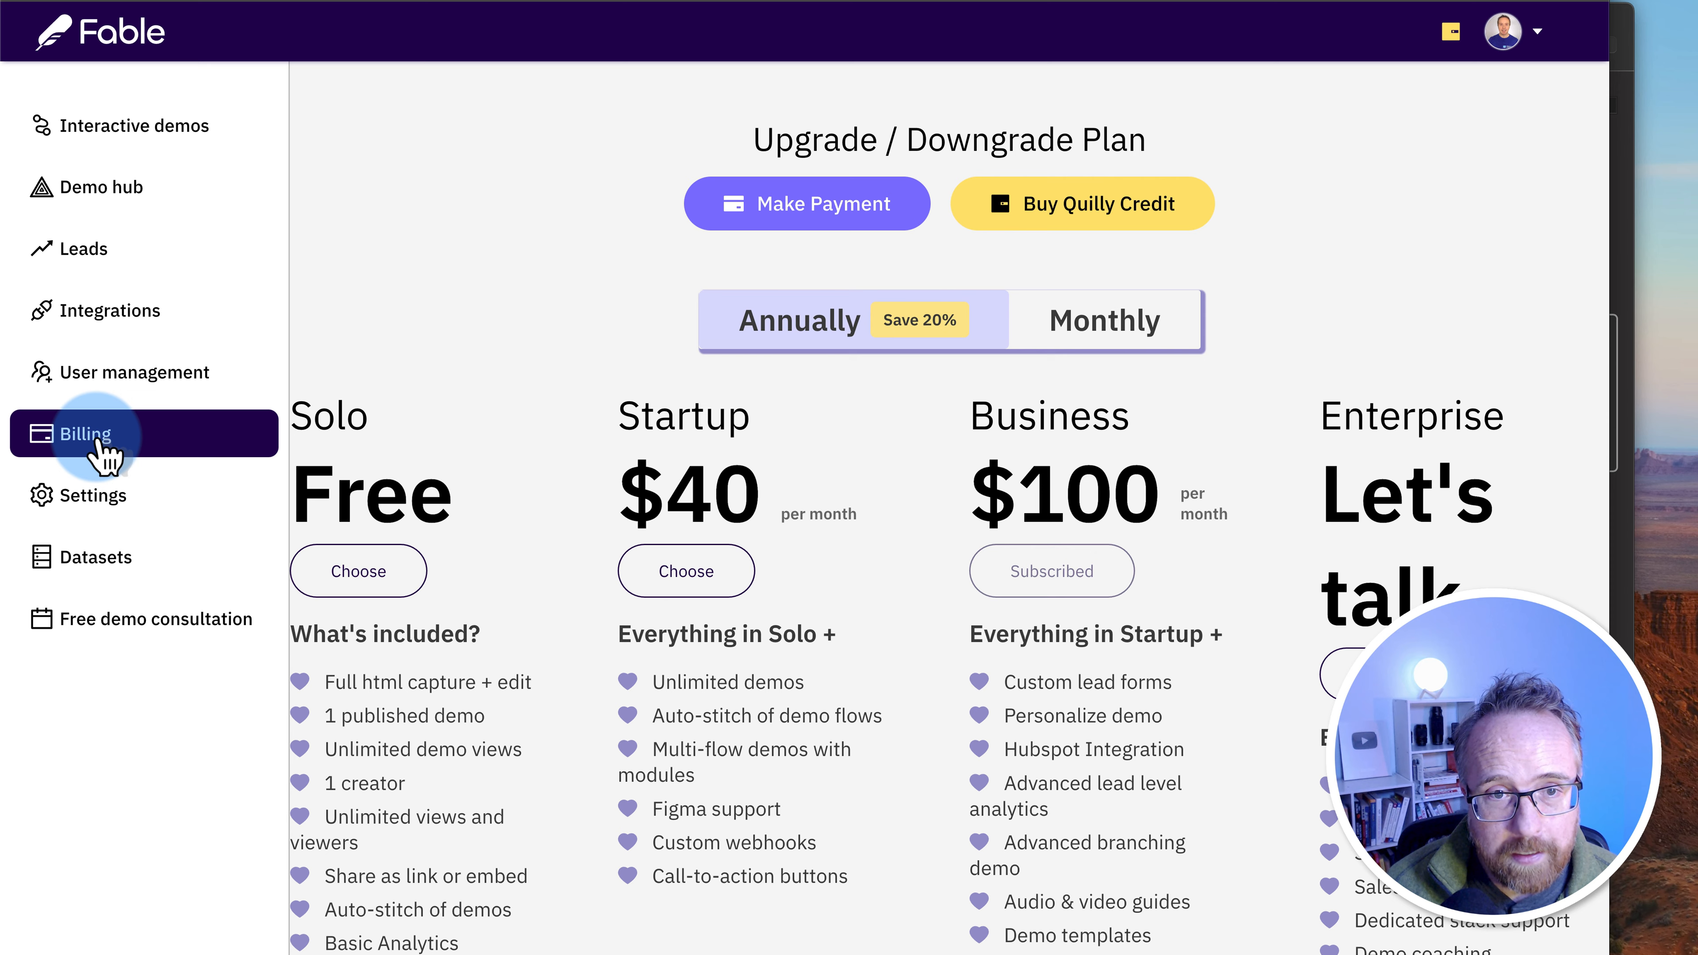
left_click(110, 509)
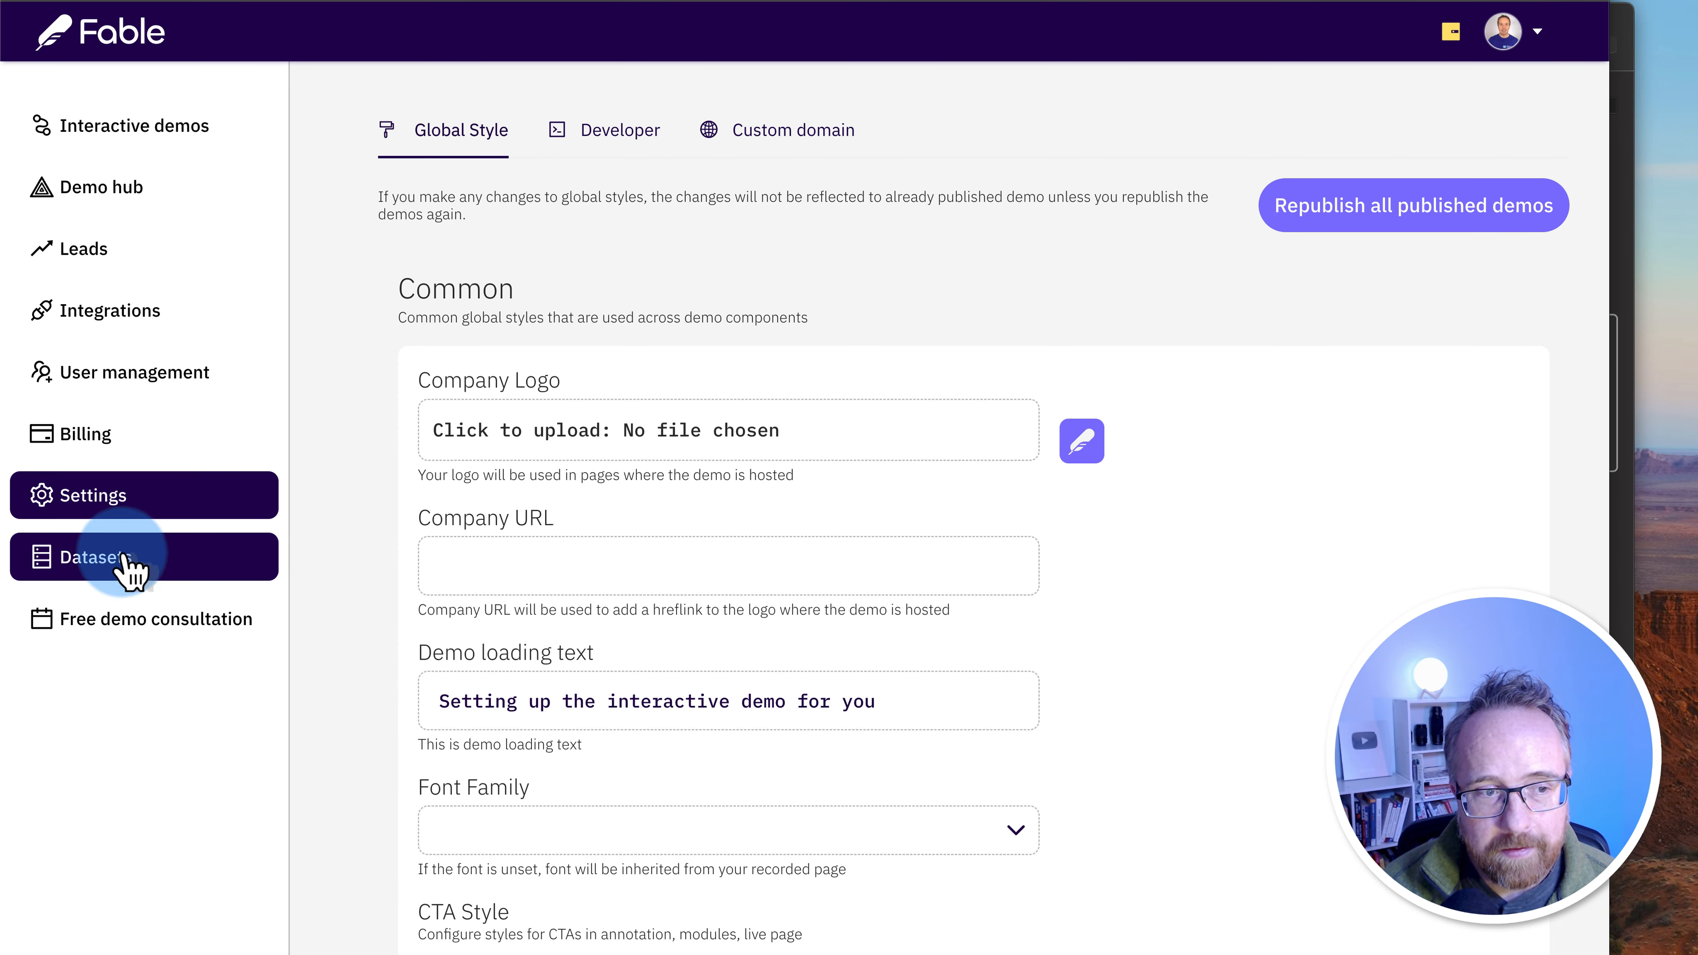
Review the datasets page and its usecase_per_account example table for personalizing demos across accounts
left_click(131, 565)
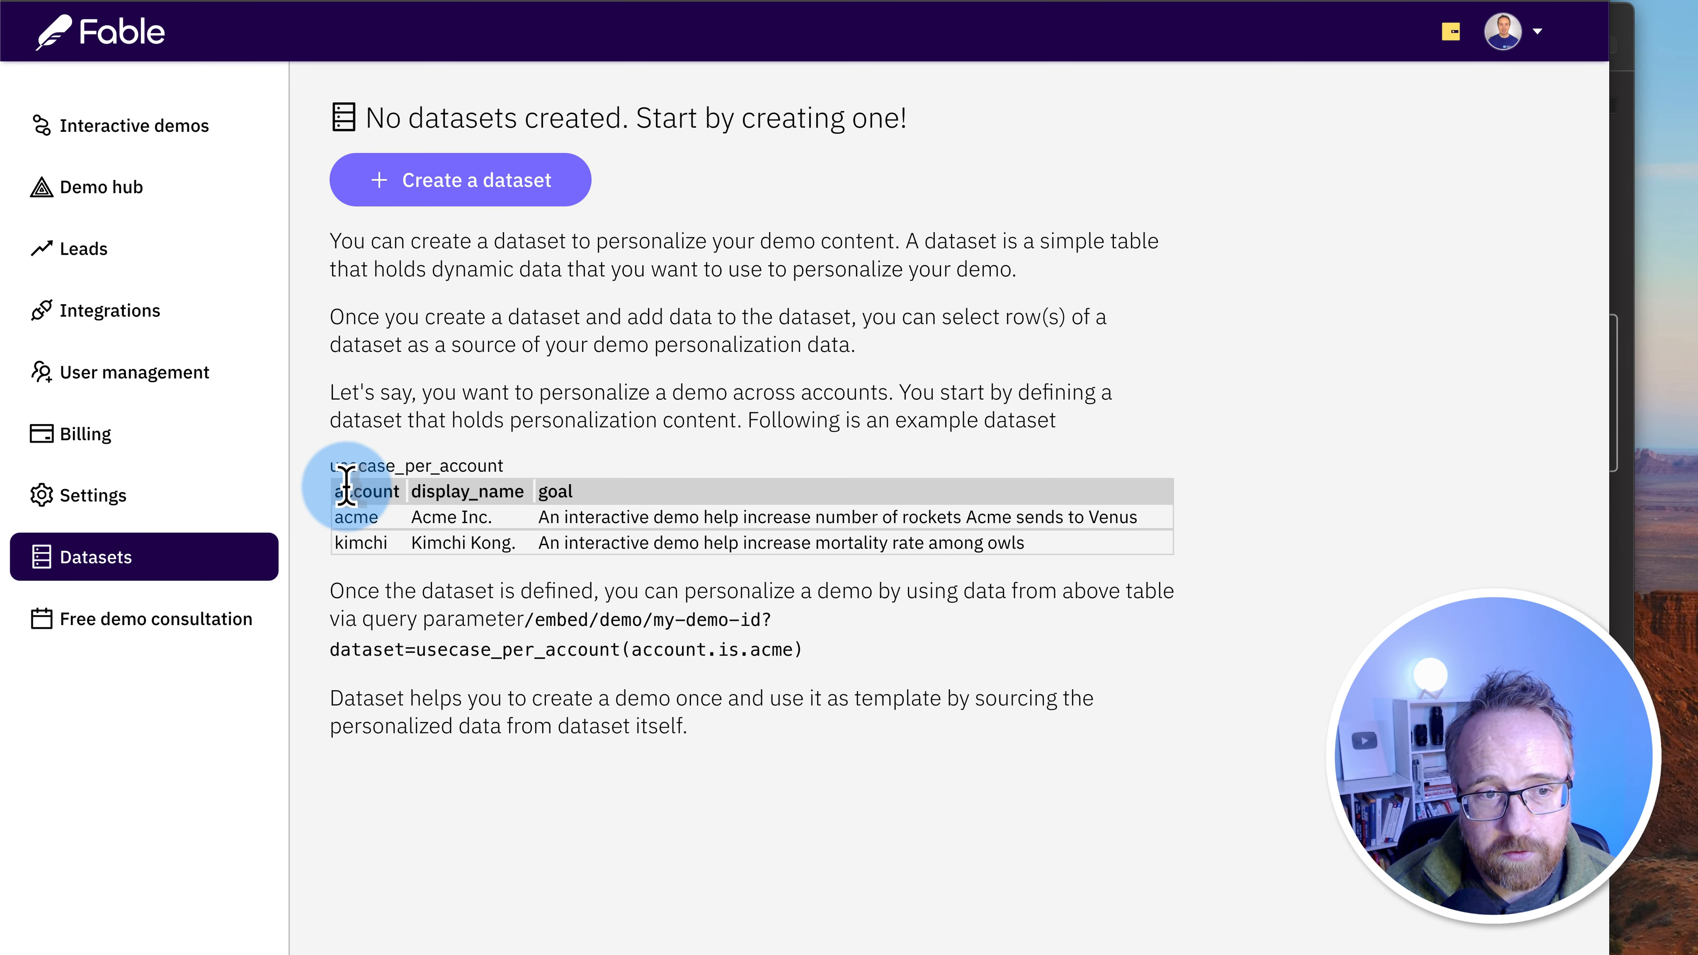
left_click_drag(345, 485, 1229, 567)
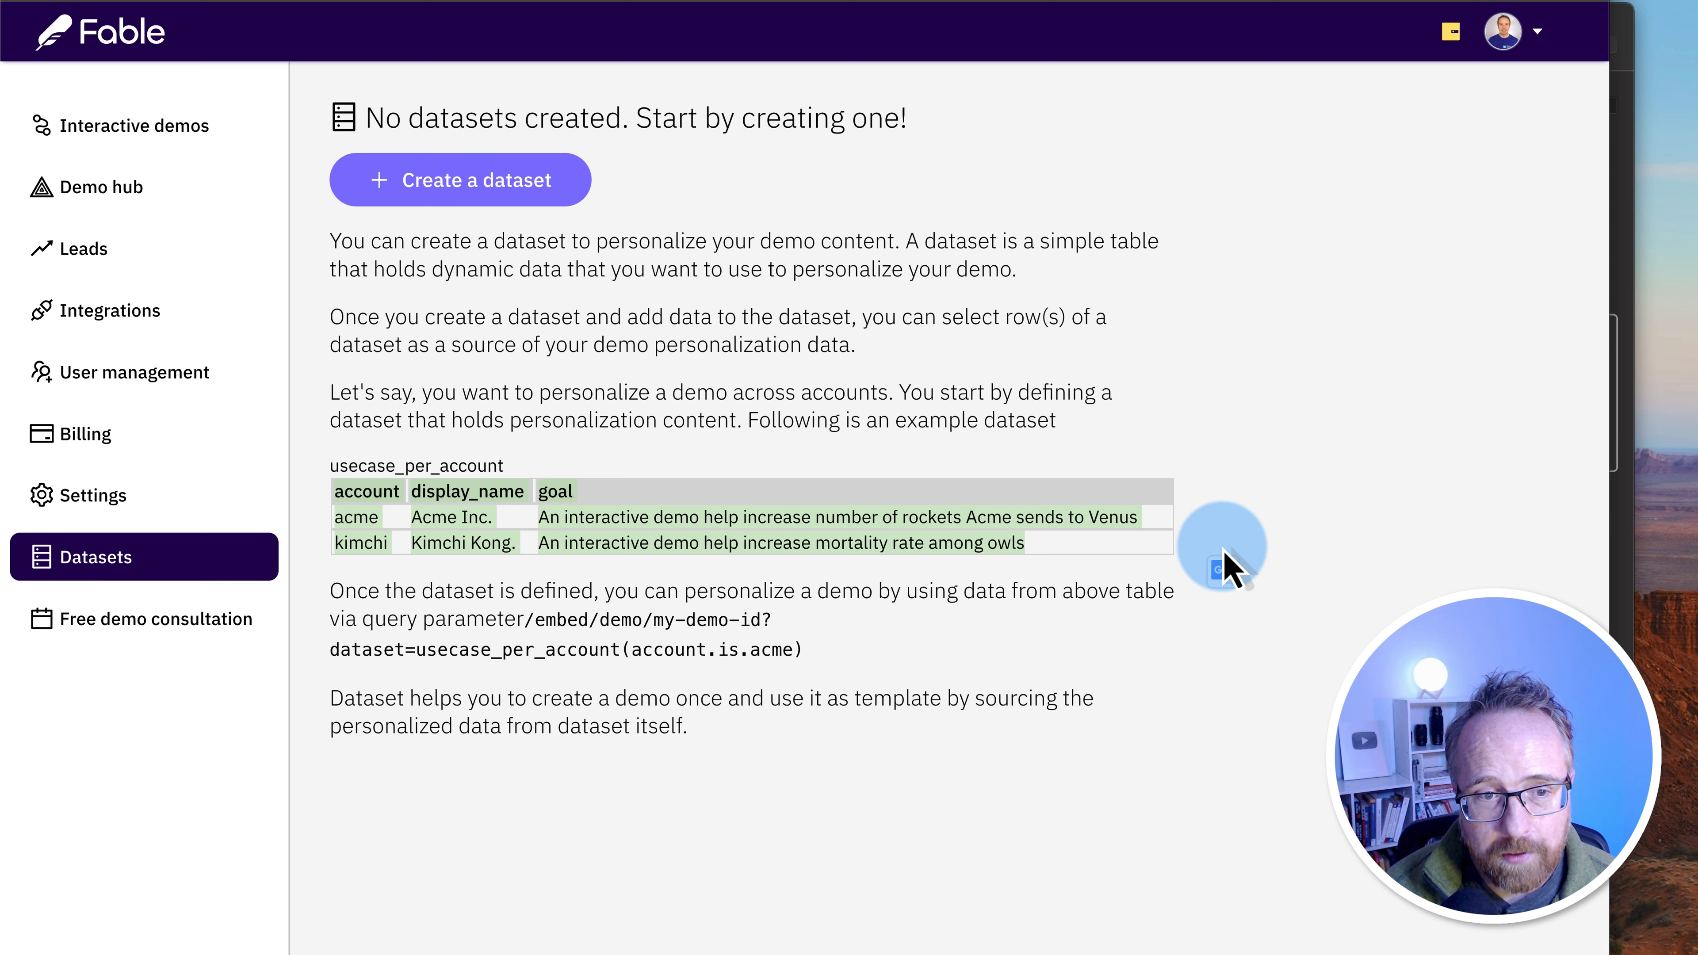
left_click(1225, 552)
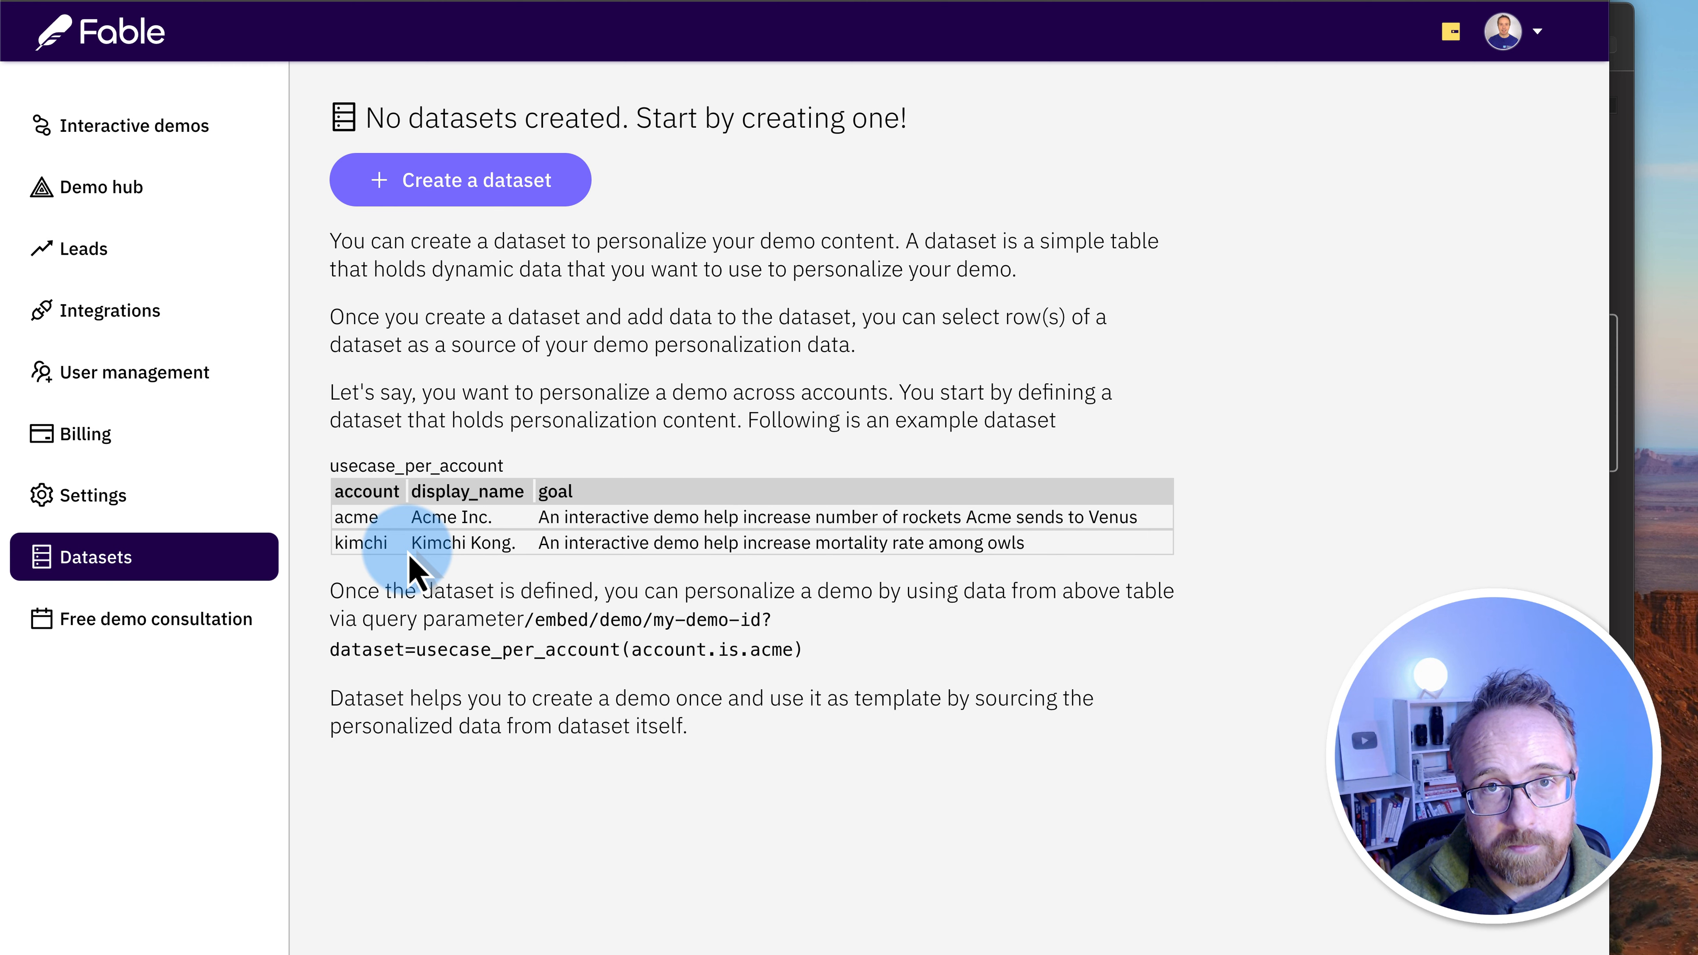
left_click_drag(409, 568, 953, 518)
View the free demo consultation booking page and accept its cookie notice to view the calendar
left_click(133, 632)
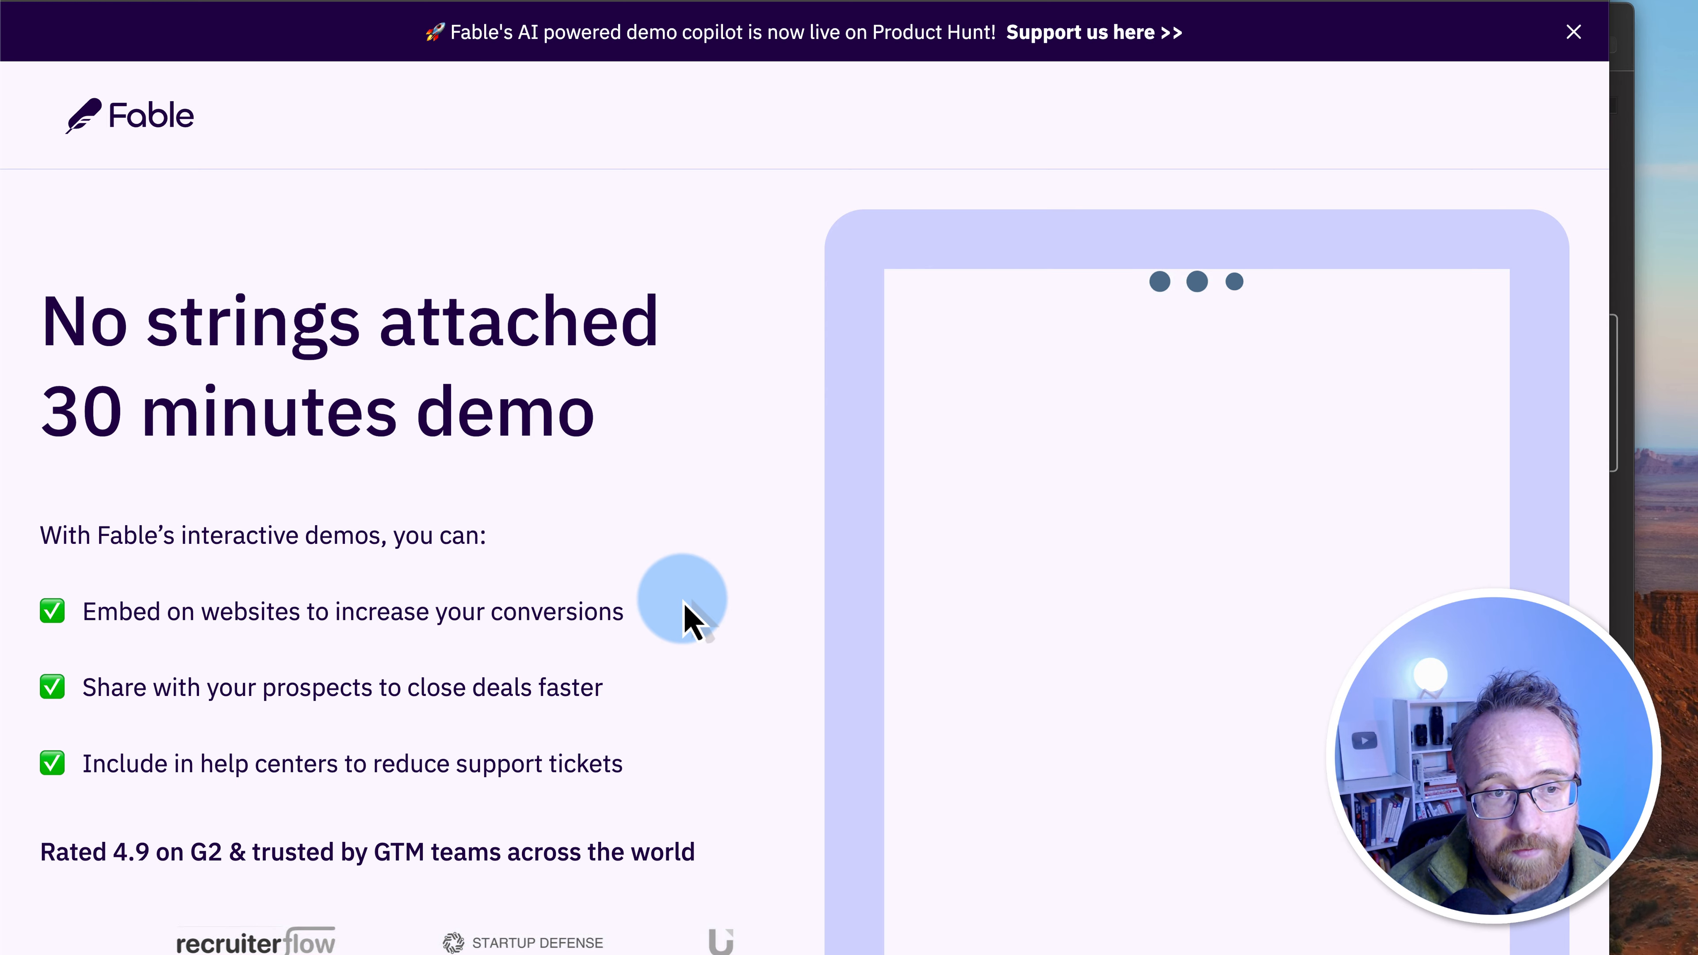
scroll(693, 626, "down", 4)
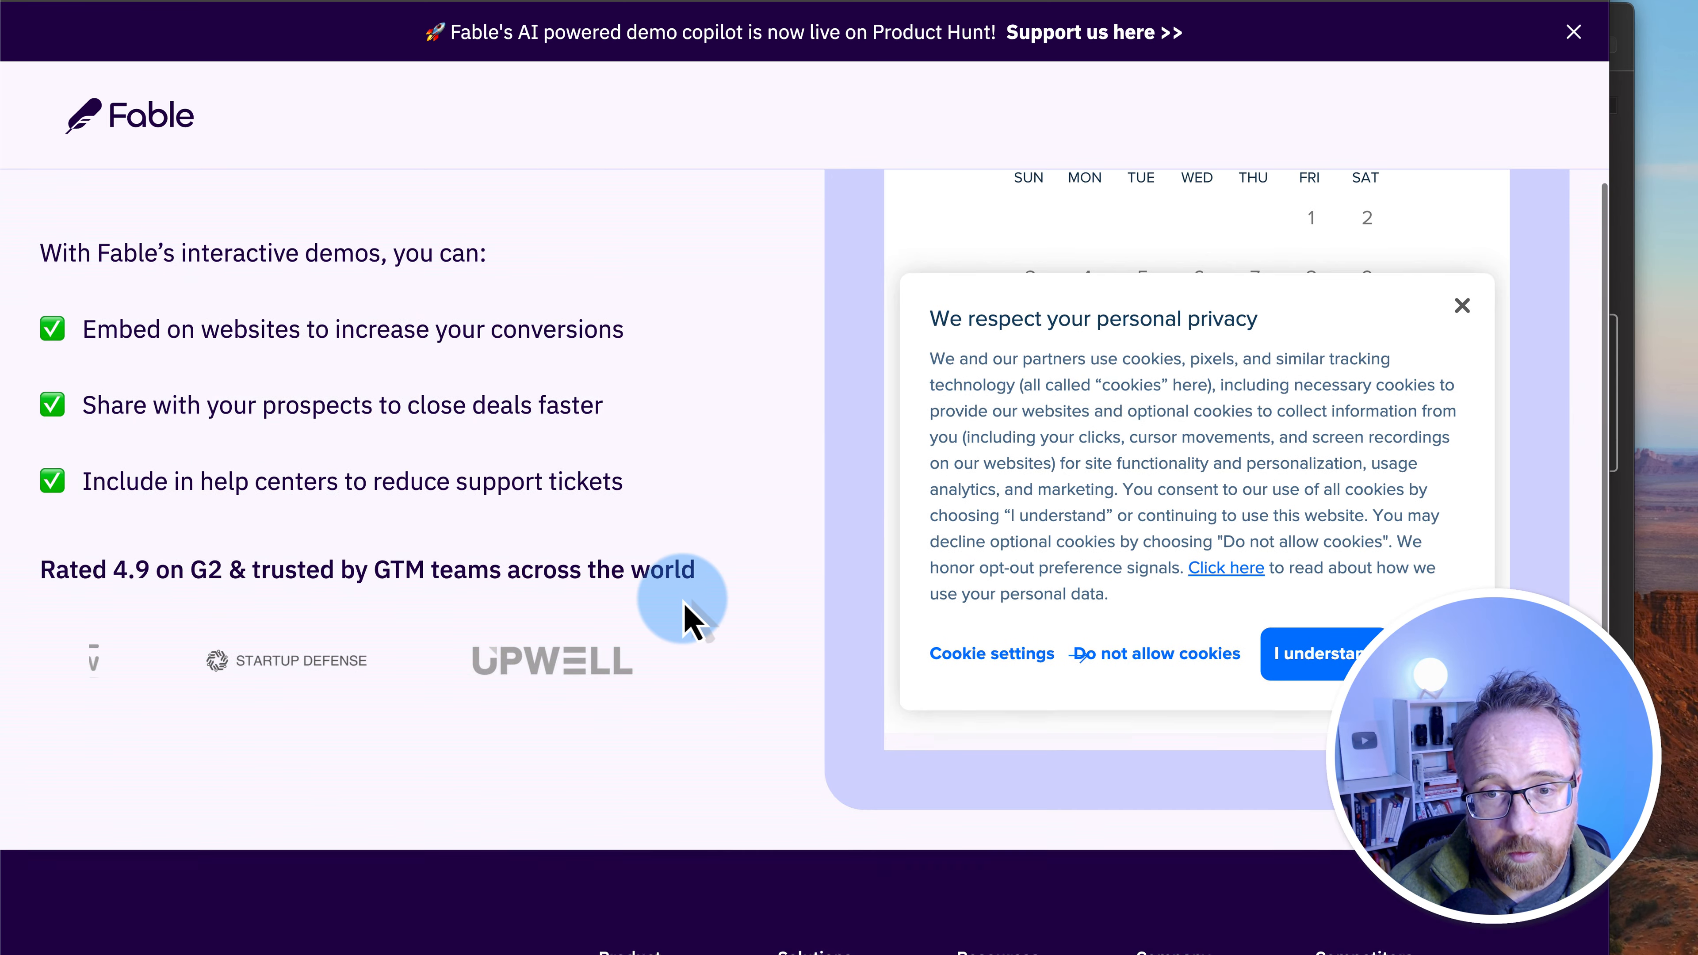
scroll(693, 625, "up", 4)
left_click(1344, 936)
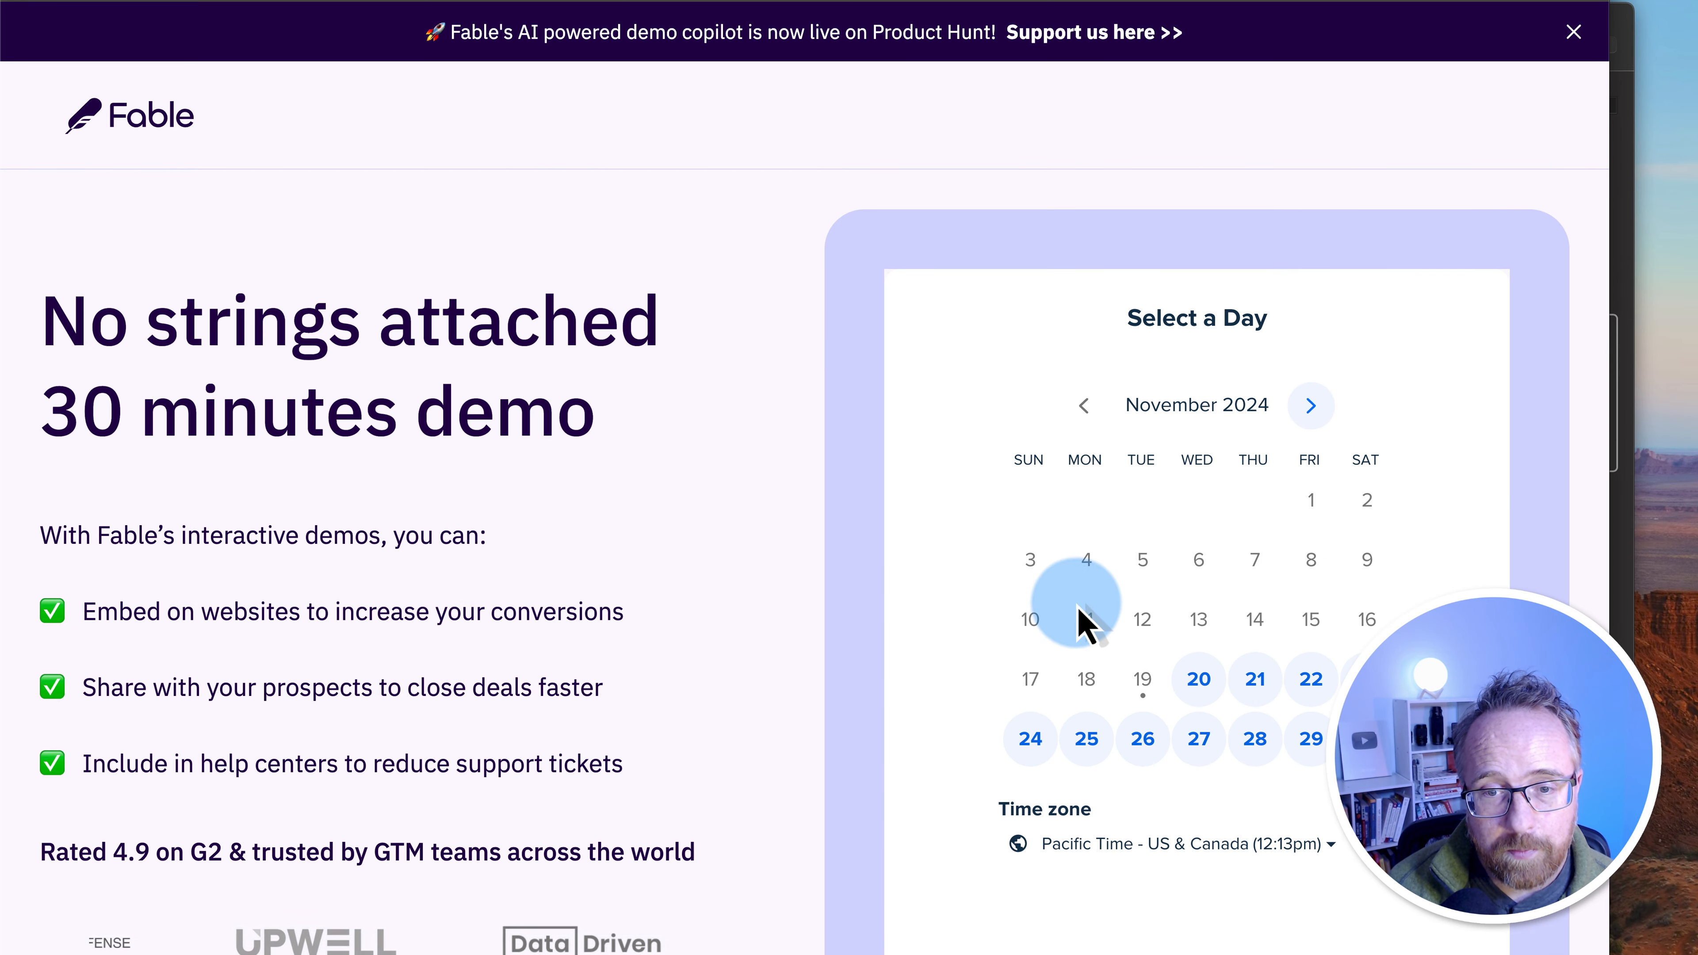